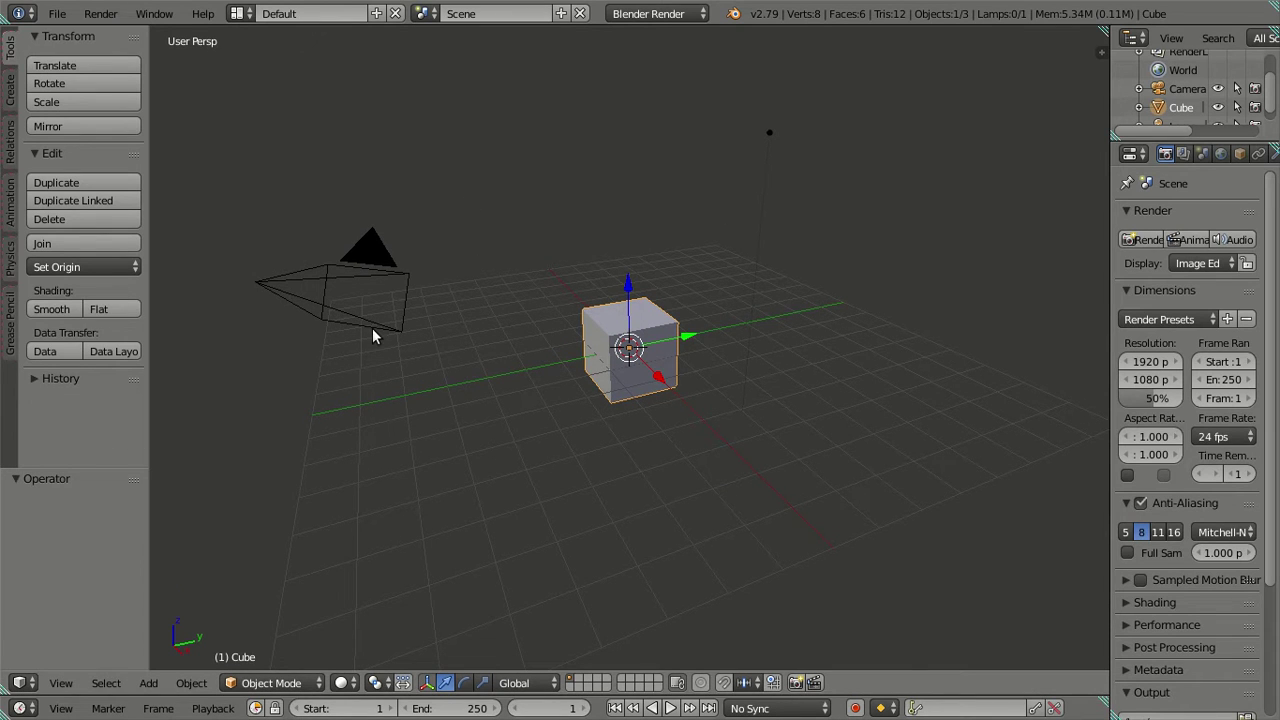
Step: Switch the 3D view to orthographic and delete the lamp
key("t")
key("KP_5")
right_click(660, 205)
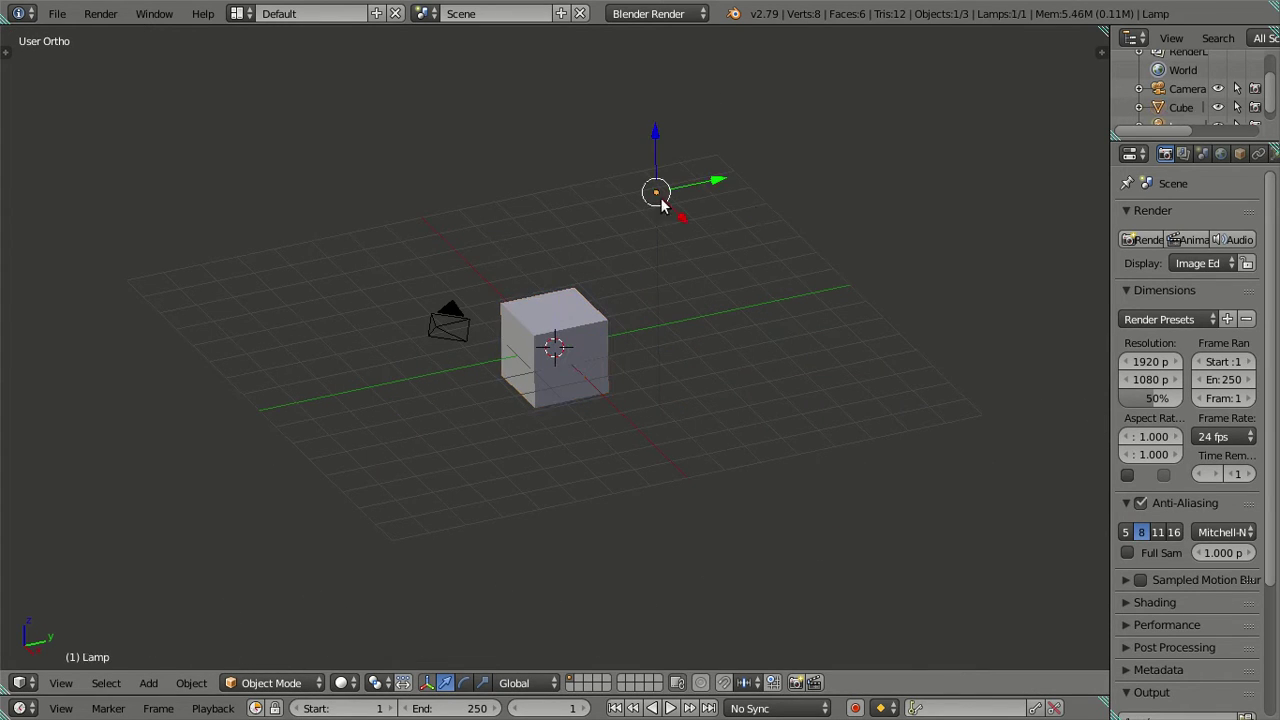
key("x")
left_click(776, 215)
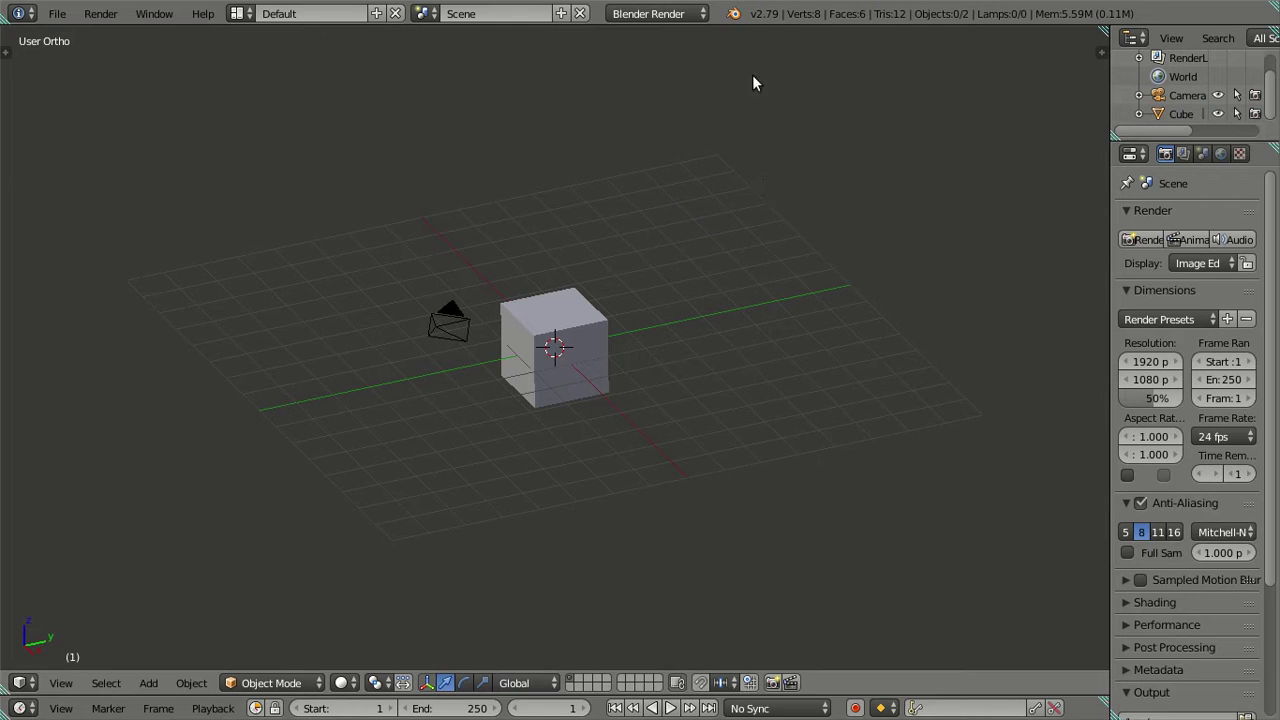
Step: Switch the render engine to Cycles Render and hide the camera
left_click(666, 14)
left_click(666, 77)
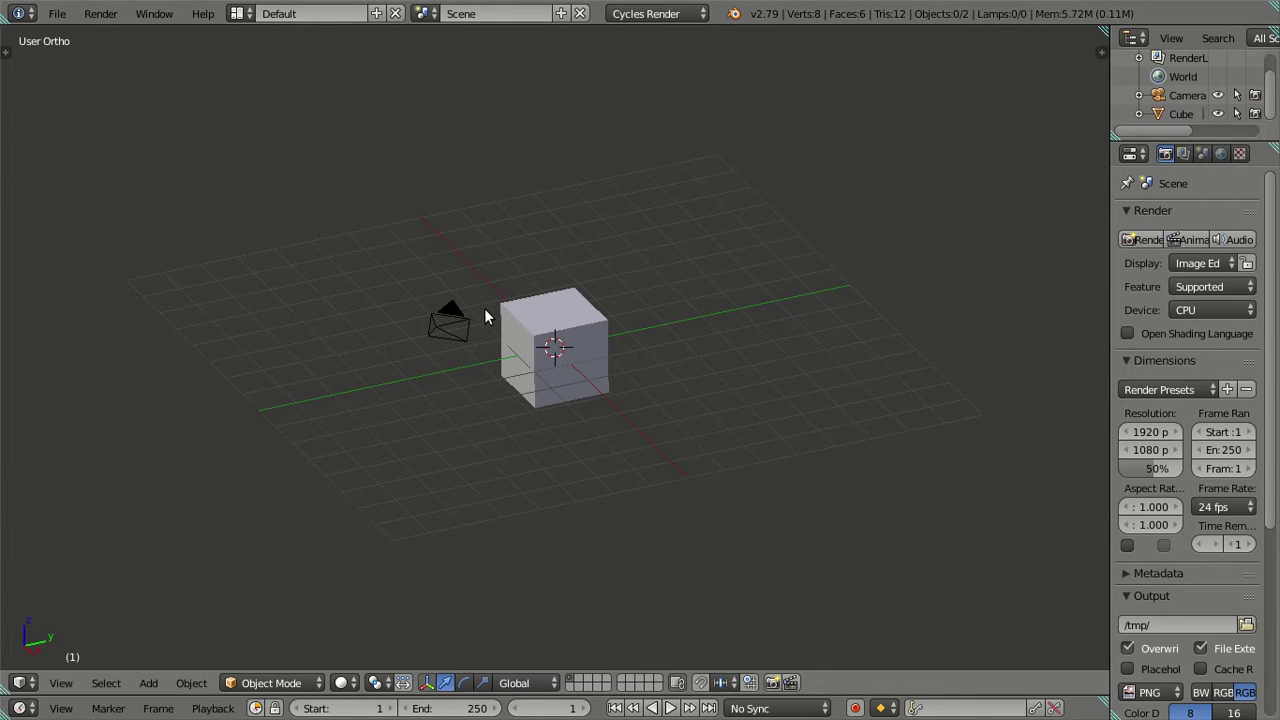
right_click(482, 318)
key("h")
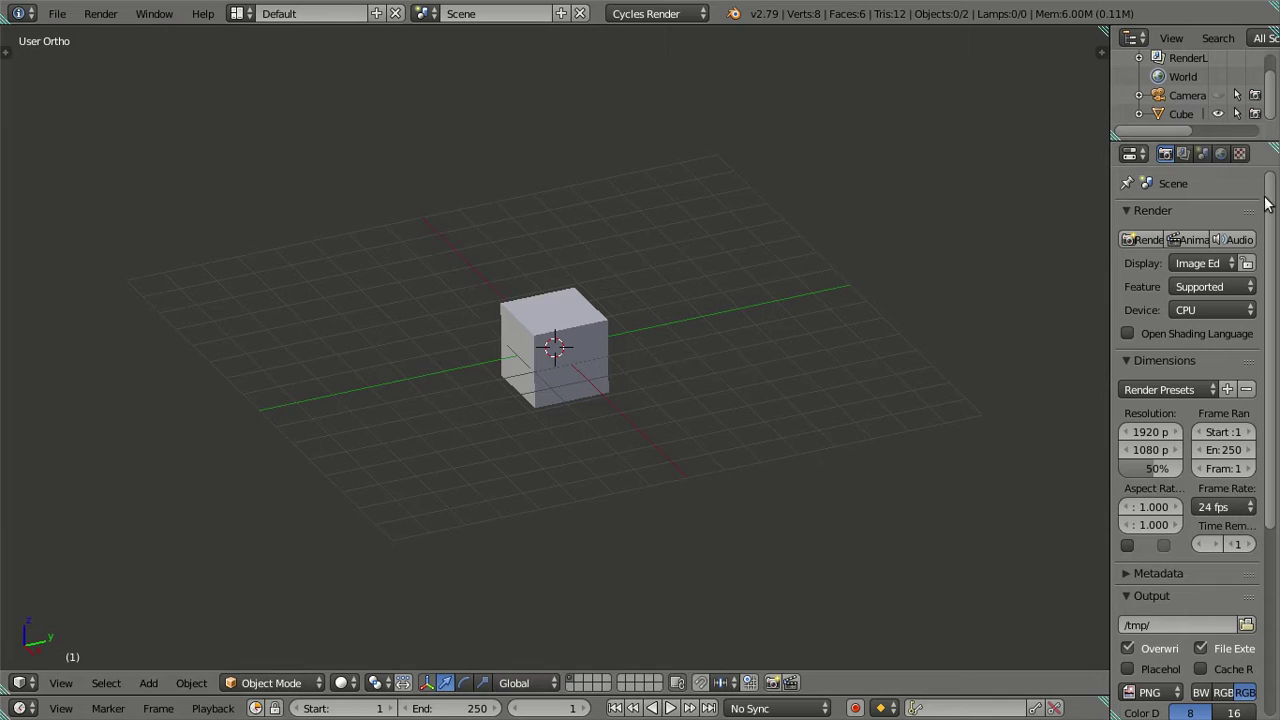
Step: Remove the cube's default material slot in the Material settings
right_click(614, 290)
scroll(1209, 155, "down", 2)
scroll(1209, 155, "down", 2)
left_click(1240, 154)
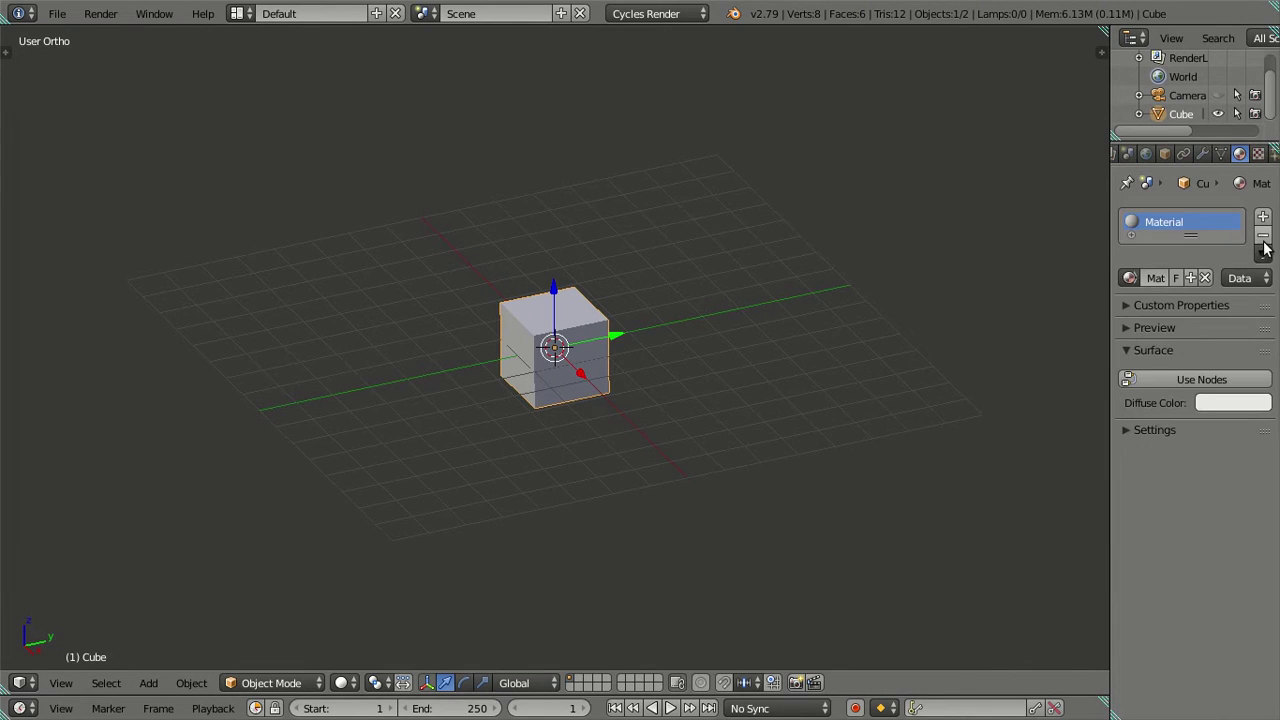
left_click(1263, 234)
scroll(743, 359, "up", 2)
scroll(743, 359, "up", 1)
Step: Edit the cube in front view with edge select, nothing selected and wireframe display
key("KP_1")
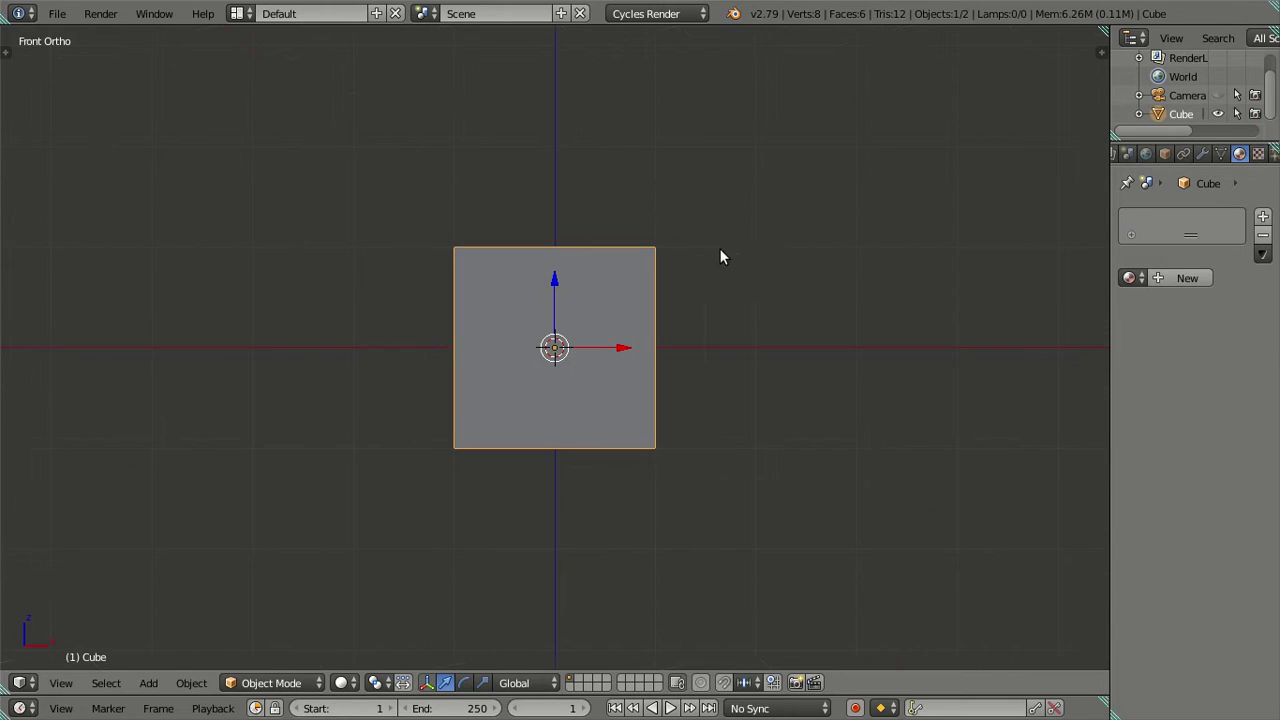
scroll(690, 313, "up", 2)
key("Tab")
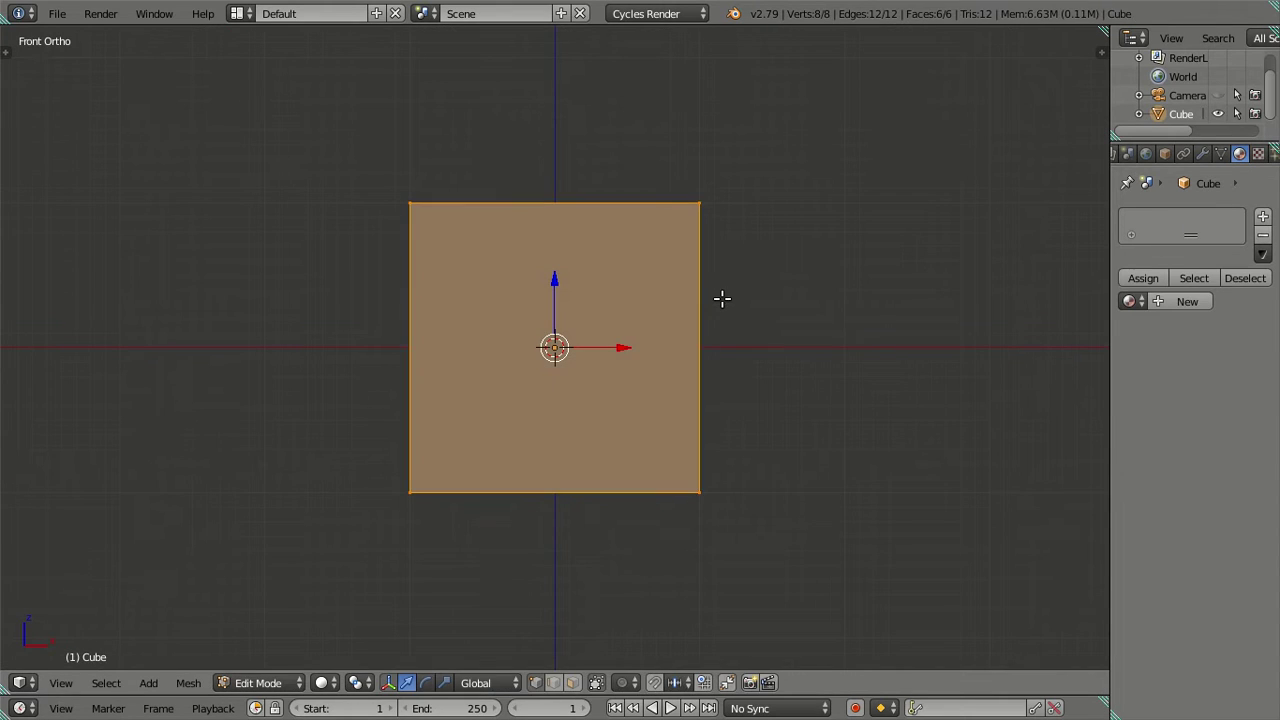
scroll(599, 266, "up", 1)
key("ctrl+Tab")
left_click(596, 285)
key("a")
key("z")
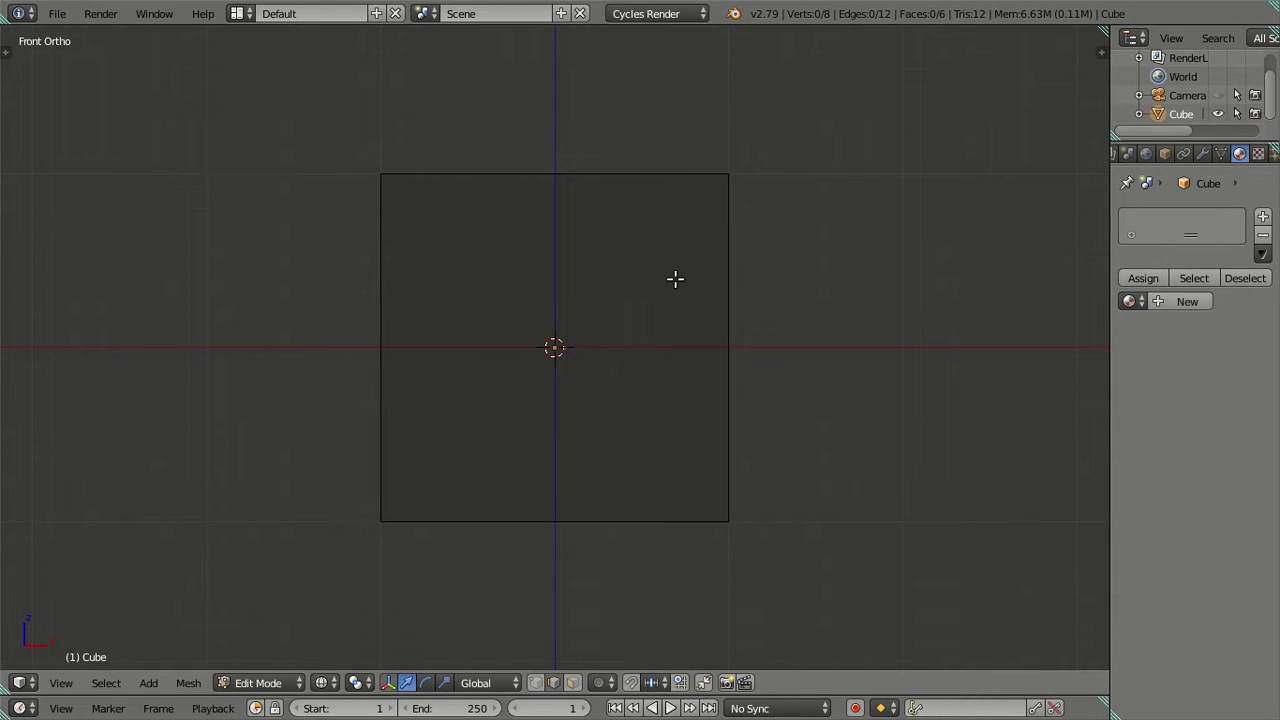
Step: Add five vertical loop cuts on the front and dissolve the middle three
key("ctrl+r")
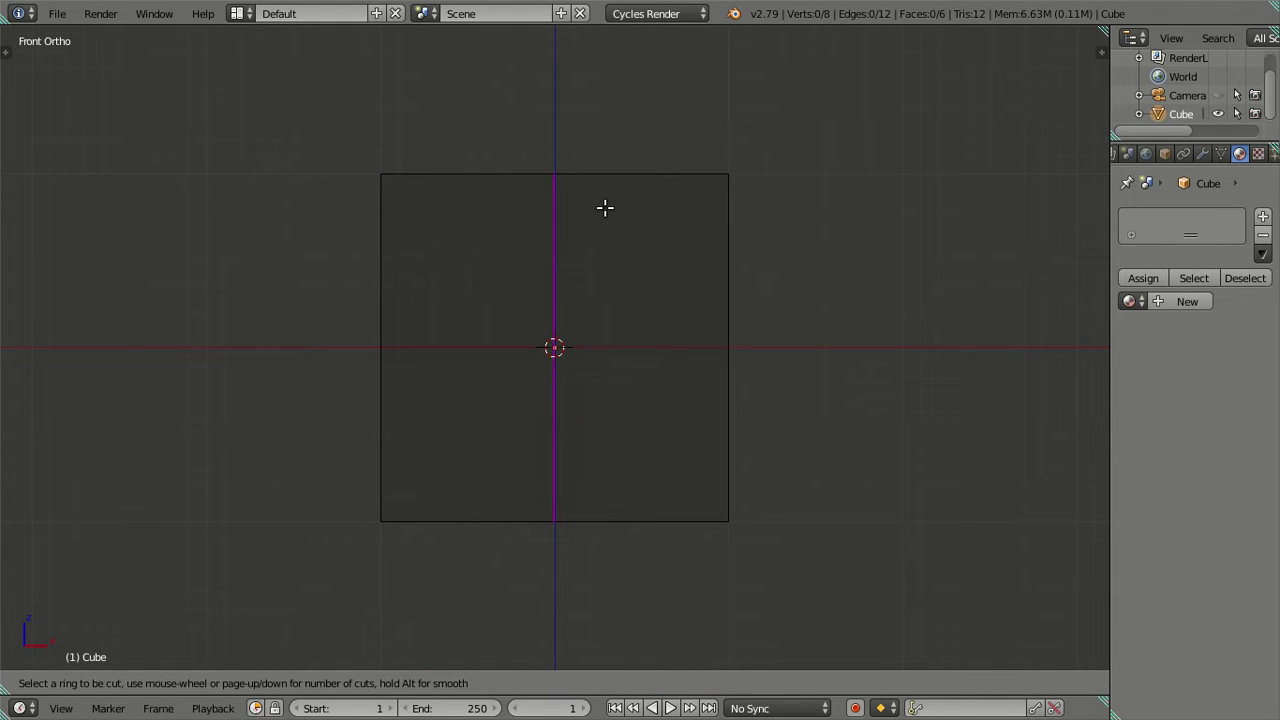
scroll(604, 207, "up", 4)
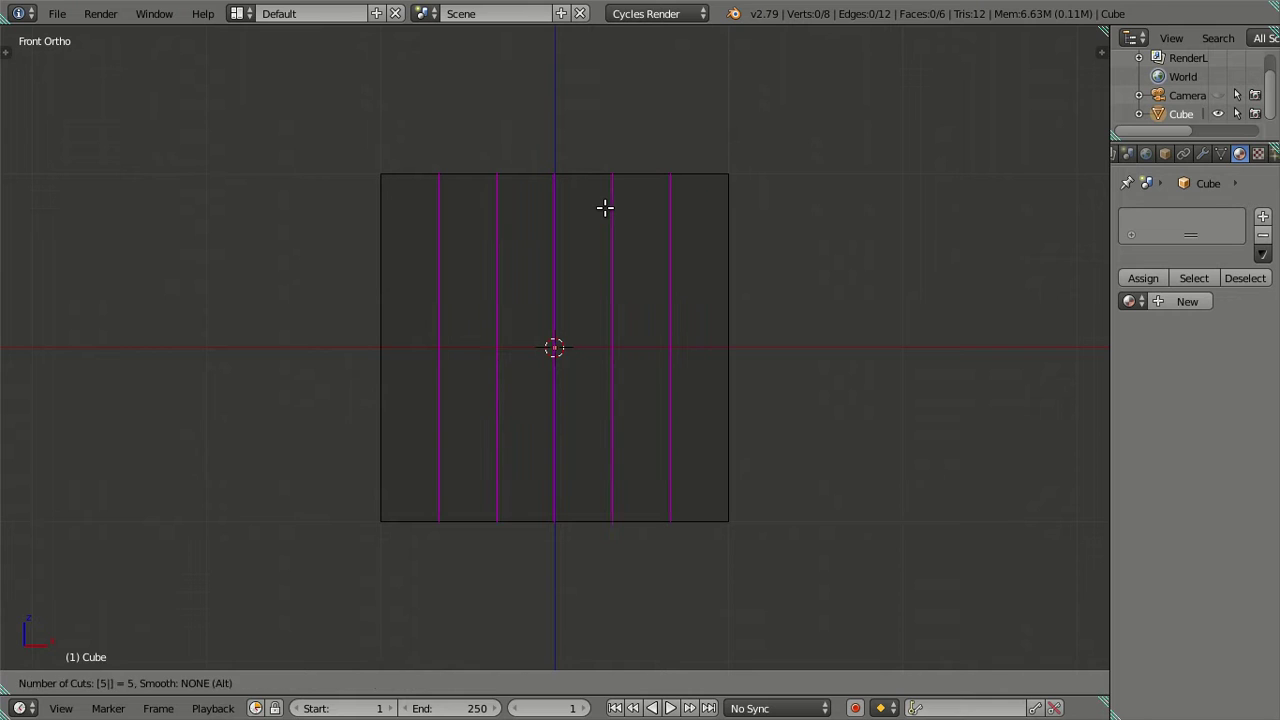
left_click(604, 207)
right_click(604, 207)
right_click(662, 244, "alt+shift")
right_click(456, 274, "alt+shift")
key("x")
left_click(695, 414)
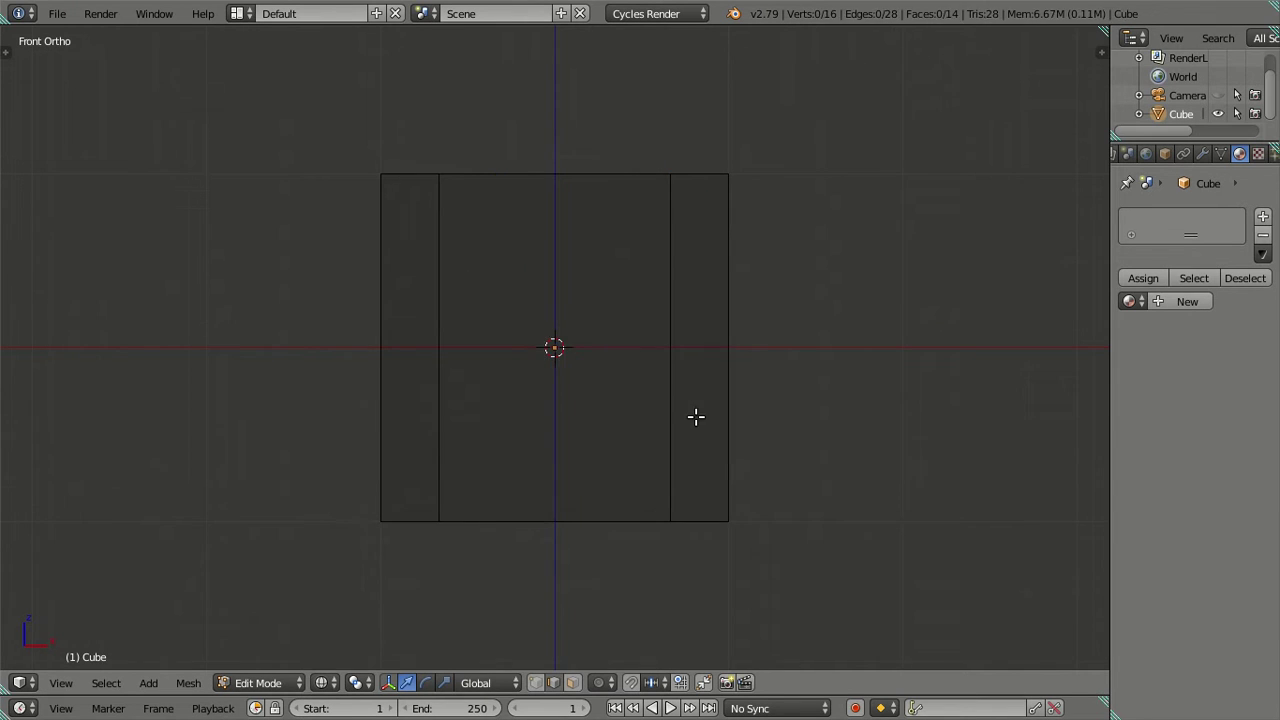
Step: Add loops in the left and right border bands and dissolve the earlier inner loops
key("ctrl+r")
left_click(691, 190)
right_click(691, 190)
key("ctrl+r")
left_click(402, 182)
right_click(433, 212)
right_click(439, 243, "alt")
right_click(666, 261, "alt+shift")
key("x")
left_click(854, 298)
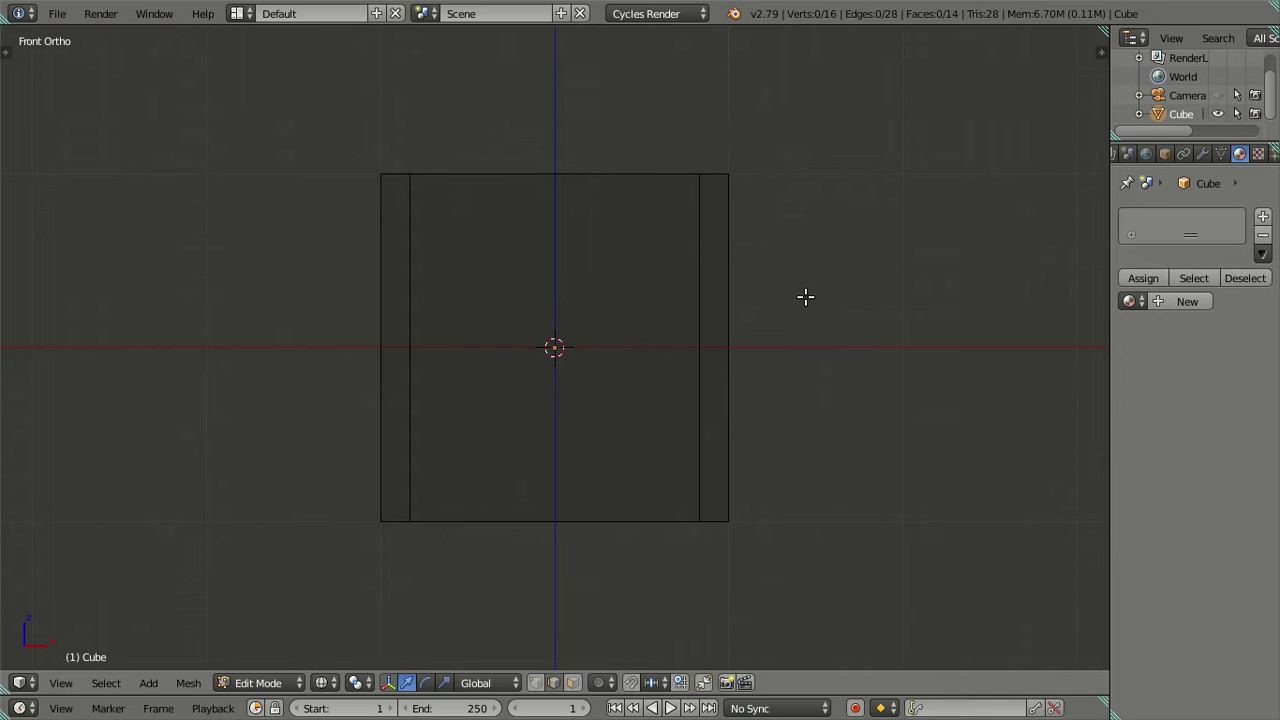
Step: From the right side, add five loop cuts and dissolve the middle three
key("KP_3")
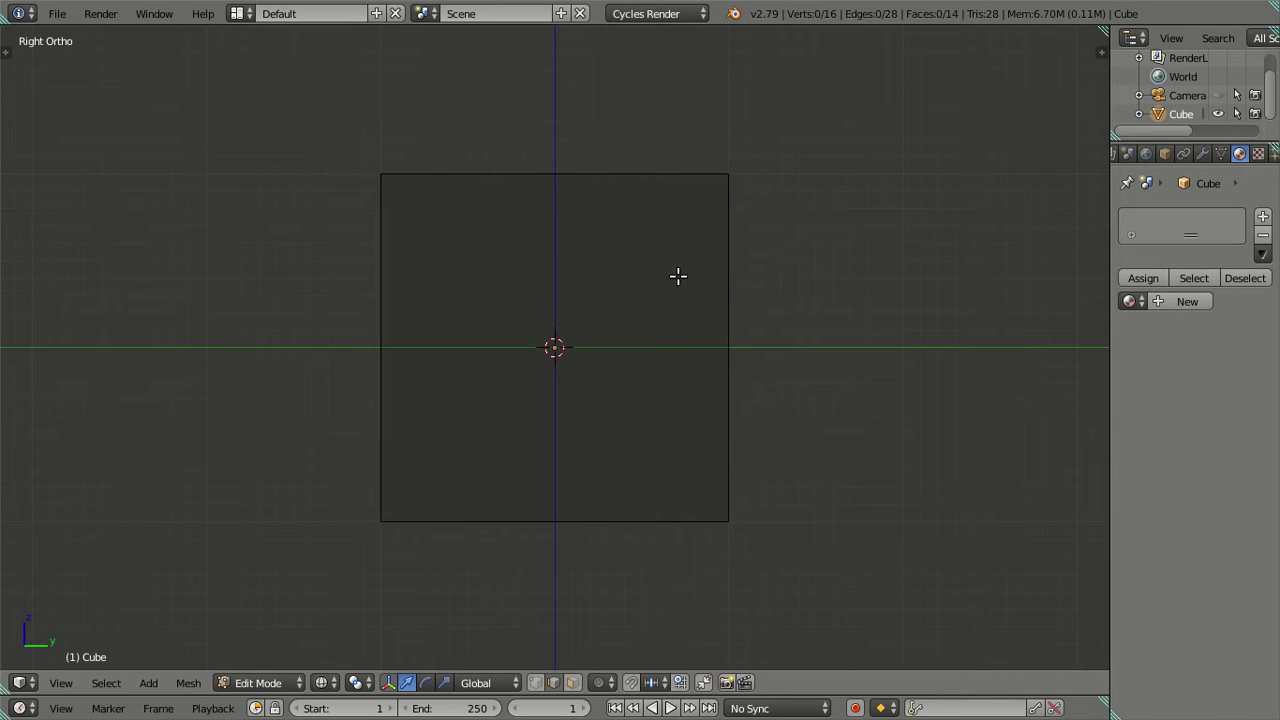
key("ctrl+r")
scroll(575, 186, "up", 4)
left_click(600, 191)
right_click(603, 193)
right_click(664, 287, "alt+shift")
right_click(447, 317, "alt+shift")
key("x")
left_click(714, 313)
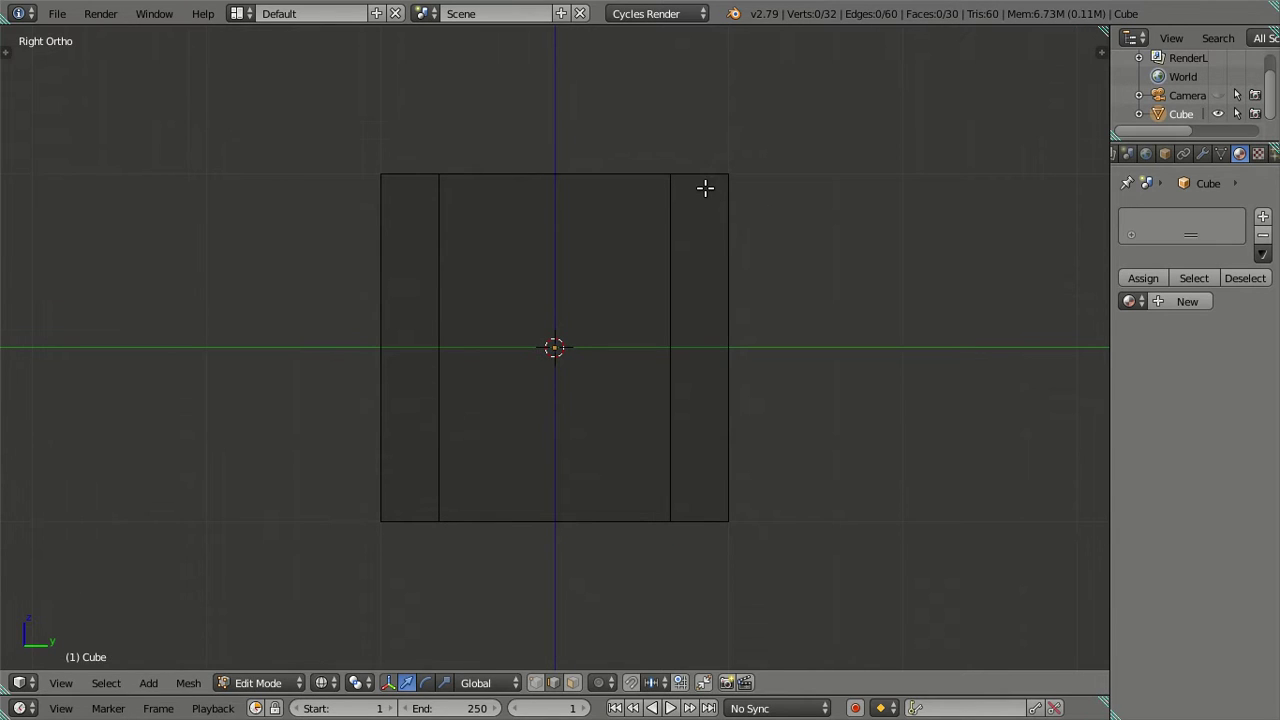
Step: Add side border-band loops and dissolve the two earlier inner loops
key("ctrl+r")
left_click(705, 188)
right_click(705, 188)
key("ctrl+r")
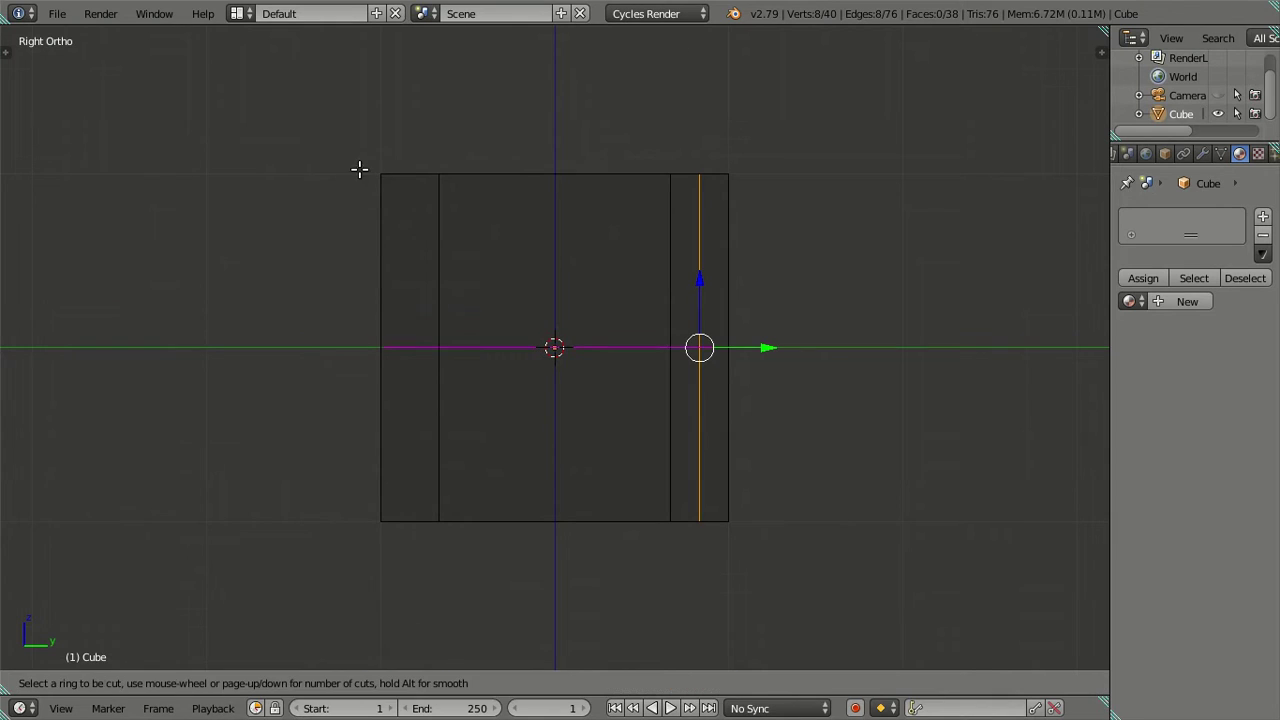
left_click(413, 172)
right_click(413, 172)
key("a")
right_click(440, 300, "alt")
right_click(670, 290, "alt+shift")
key("x")
left_click(877, 314)
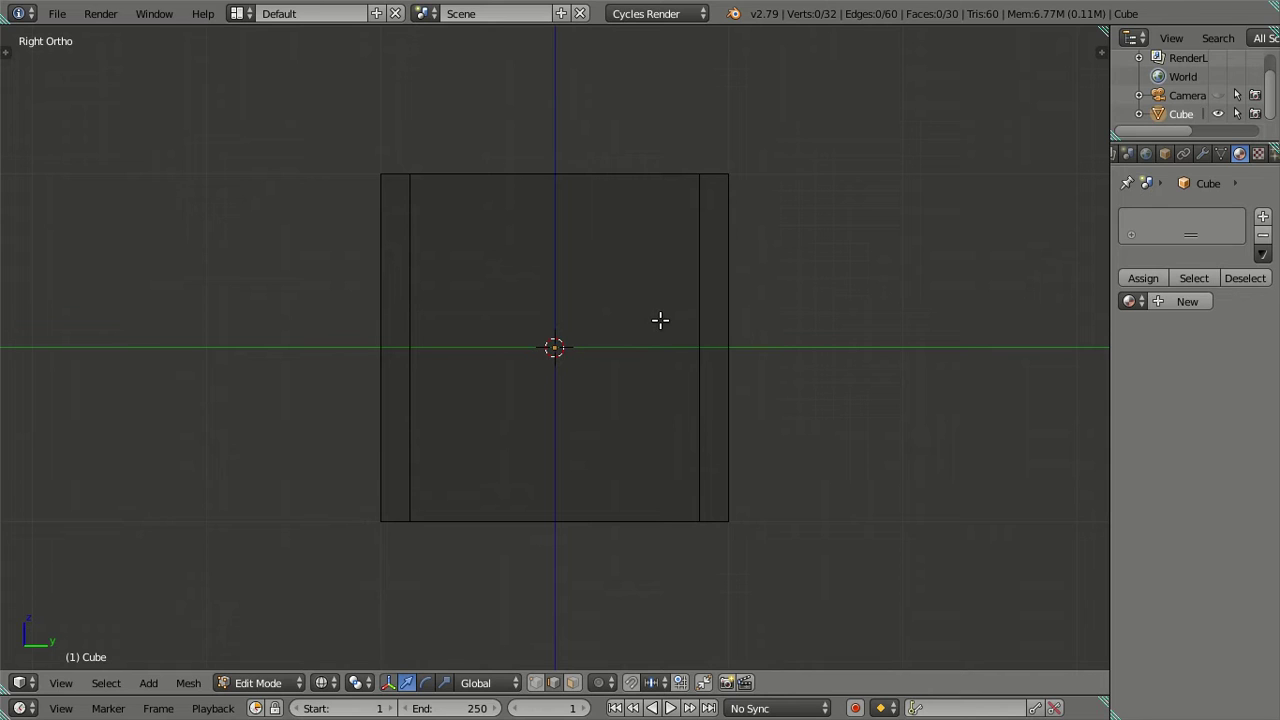
Step: Add five horizontal loop cuts and dissolve the middle three
key("ctrl+r")
scroll(406, 270, "up", 4)
left_click(420, 262)
right_click(449, 251)
right_click(466, 240, "alt+shift")
right_click(471, 461, "alt+shift")
key("x")
left_click(586, 437)
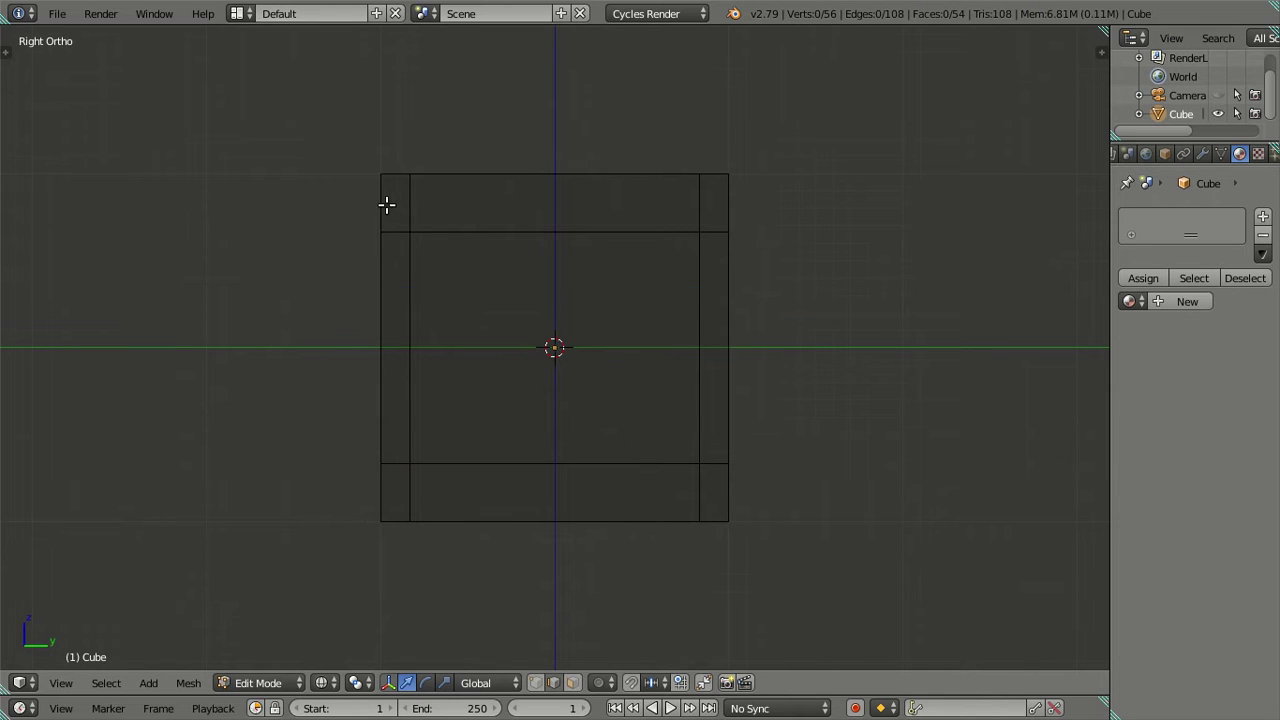
Step: Add loops in the top and bottom border bands and select the earlier horizontal inner loops
key("ctrl+r")
left_click(386, 205)
right_click(386, 205)
key("ctrl+r")
left_click(374, 491)
right_click(374, 491)
key("a")
right_click(474, 464, "alt")
right_click(523, 234, "alt+shift")
Step: Dissolve the two earlier horizontal loops and return to a solid front view
key("x")
left_click(577, 261)
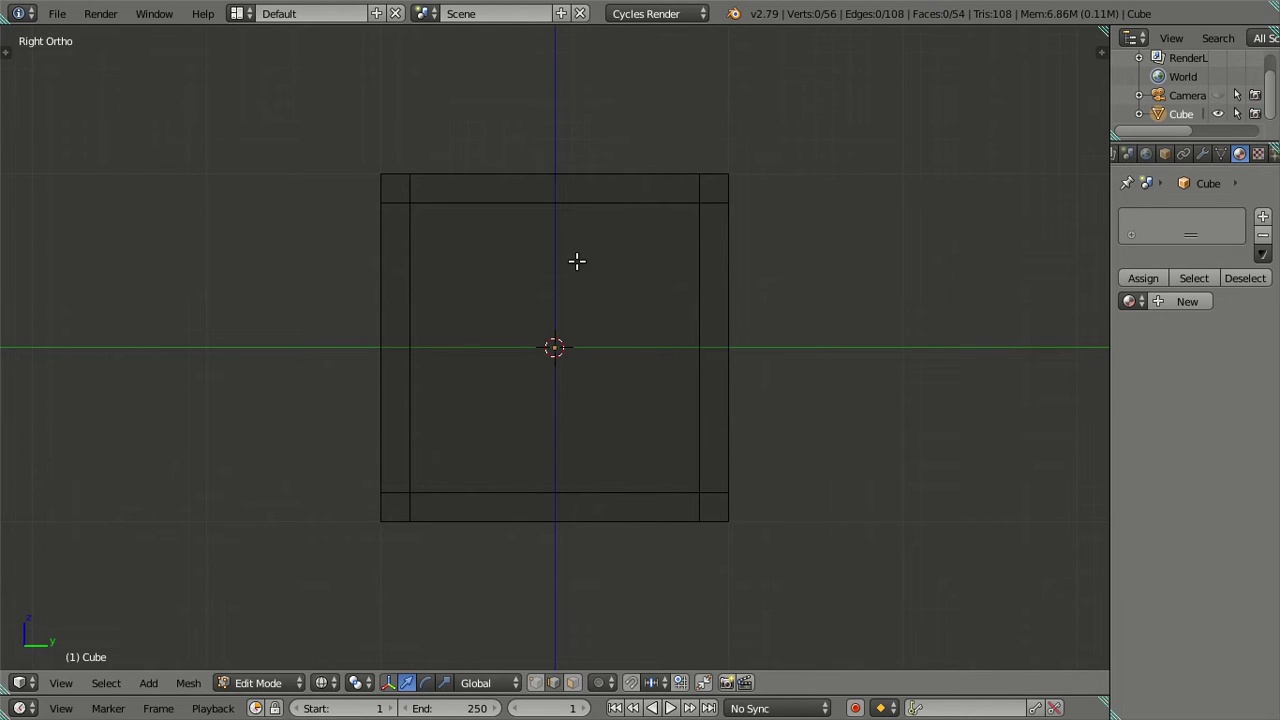
mouse_move(577, 261)
middle_mouse_down()
mouse_move(743, 400)
mouse_move(600, 457)
mouse_move(593, 338)
mouse_move(523, 313)
middle_mouse_up()
key("KP_1")
key("z")
Step: Select the border edge loops along the cube's top, bottom-front and vertical edges
left_click(513, 313, "alt")
left_click(689, 279, "alt+shift")
key("ctrl+z")
left_click(652, 285, "alt+shift")
left_click(714, 151, "alt+shift")
left_click(400, 149, "alt+shift")
left_click(420, 557, "alt+shift")
left_click(678, 590, "alt+shift")
left_click(583, 474, "alt+shift")
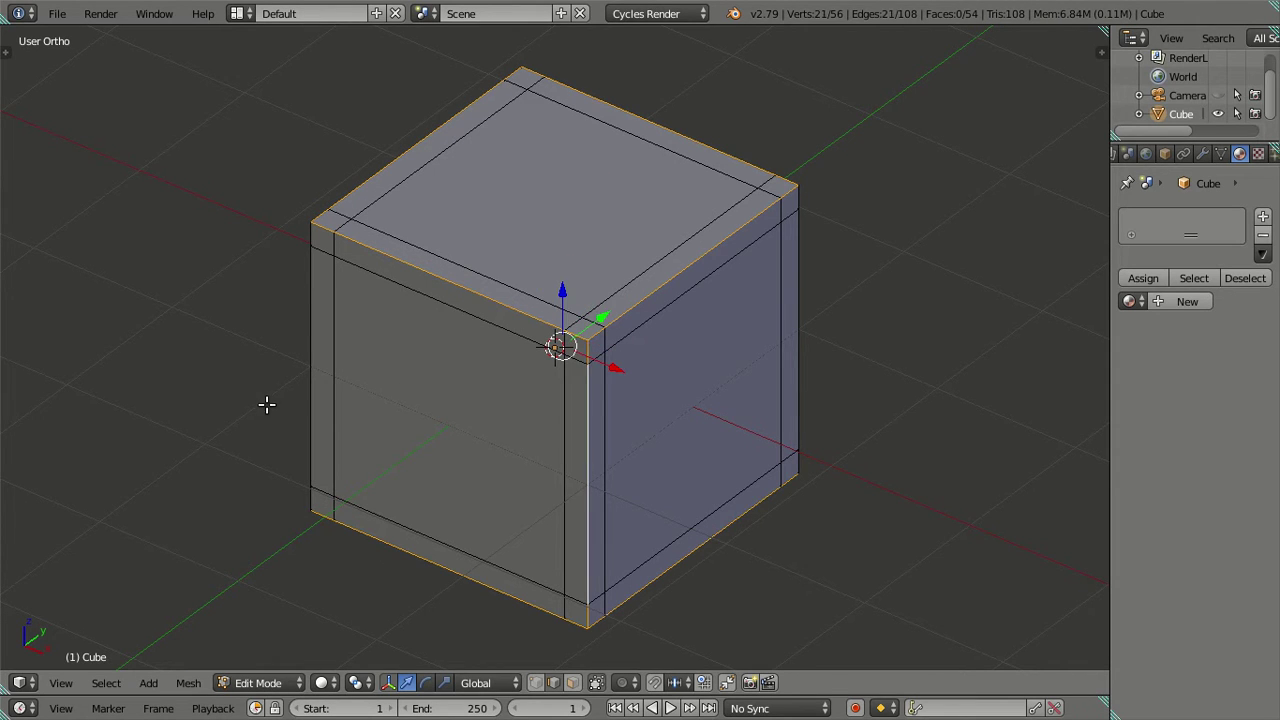
left_click(309, 375, "alt+shift")
left_click(799, 400, "alt+shift")
Step: Add the underside border loops and scale all selected border loops in to about 0.94
mouse_move(809, 460)
middle_mouse_down()
mouse_move(726, 374)
mouse_move(472, 330)
mouse_move(409, 360)
middle_mouse_up()
left_click(567, 432, "alt+shift")
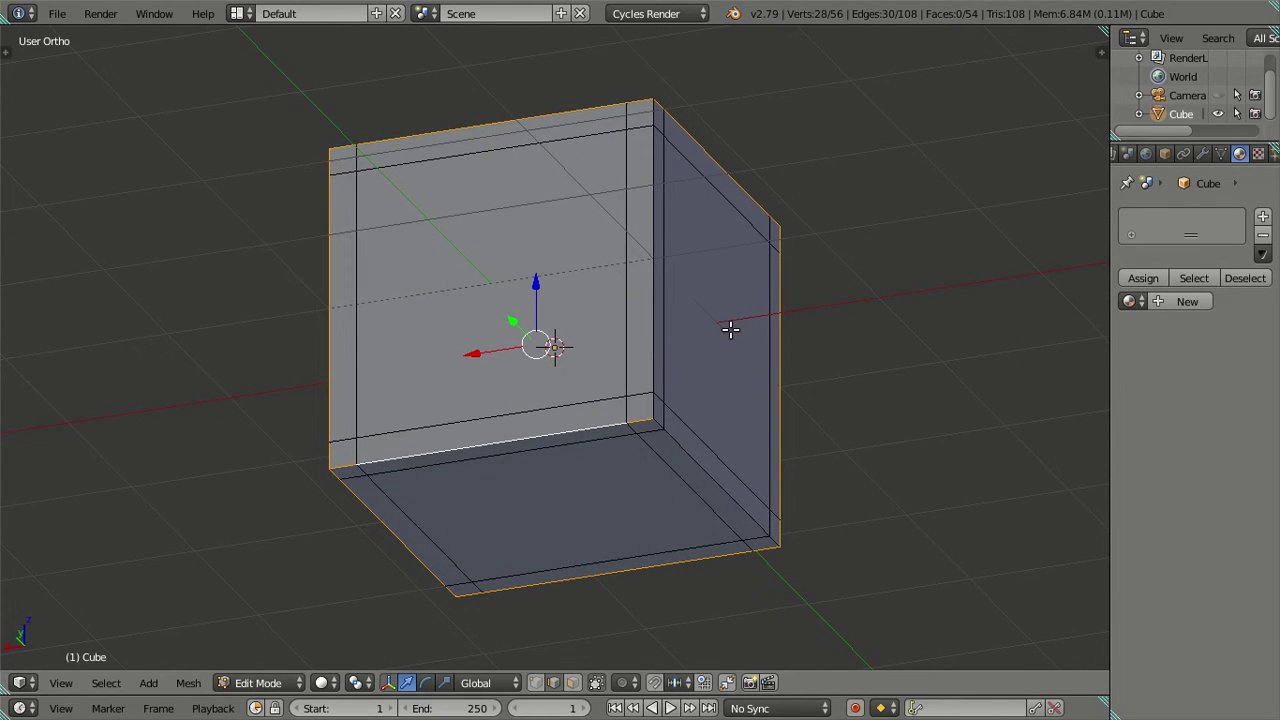
left_click(652, 330, "alt+shift")
left_click(690, 470, "alt+shift")
key("z")
mouse_move(709, 457)
middle_mouse_down()
mouse_move(723, 437)
mouse_move(833, 457)
mouse_move(646, 451)
mouse_move(743, 397)
mouse_move(816, 378)
middle_mouse_up()
key("z")
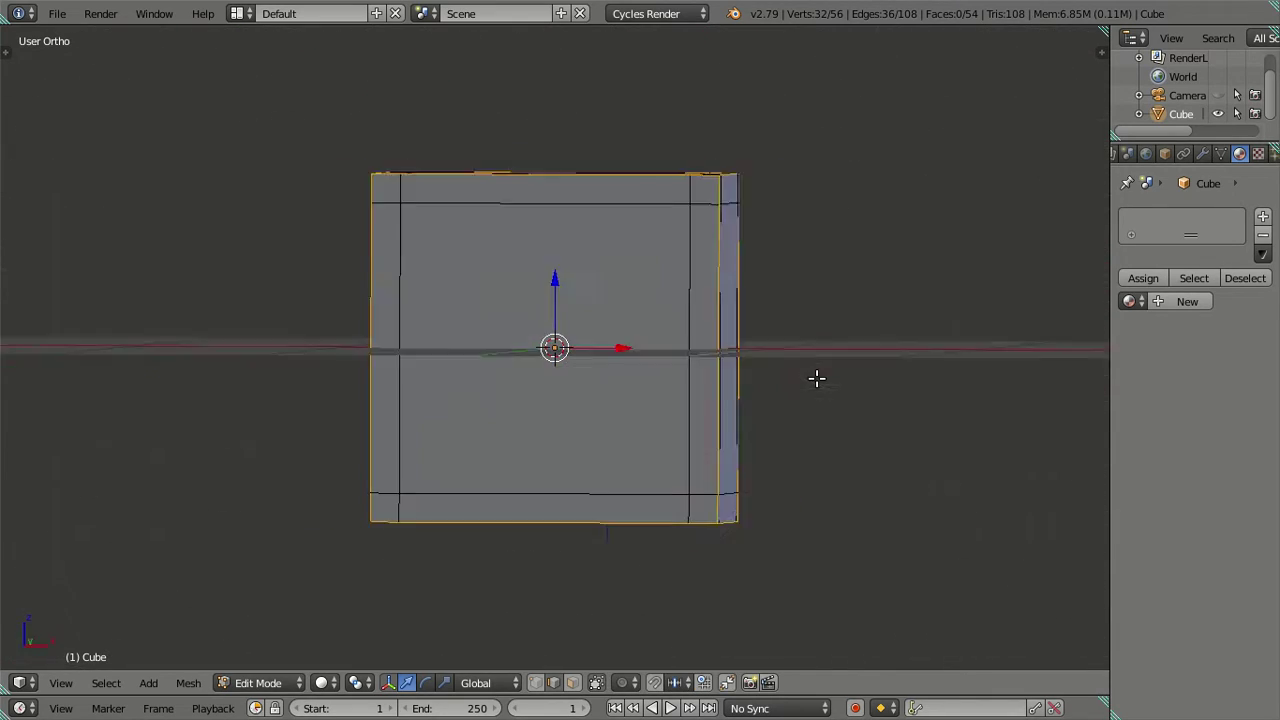
key("KP_1")
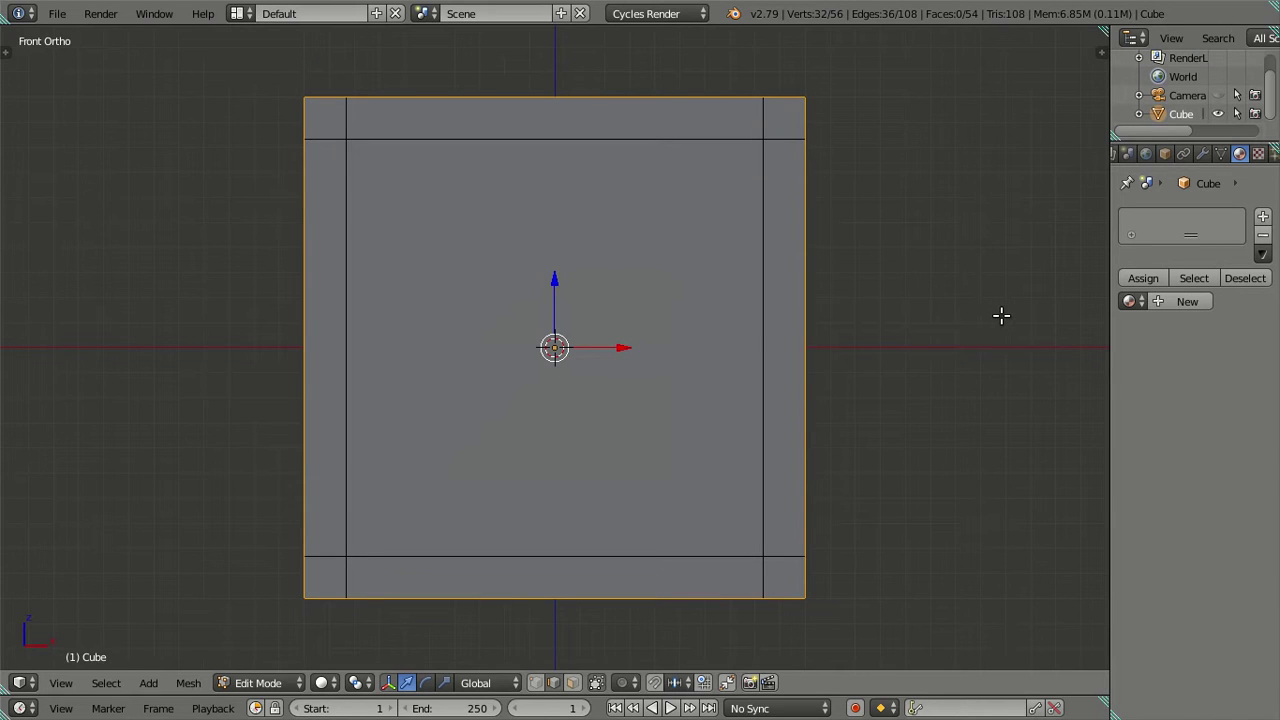
key("s")
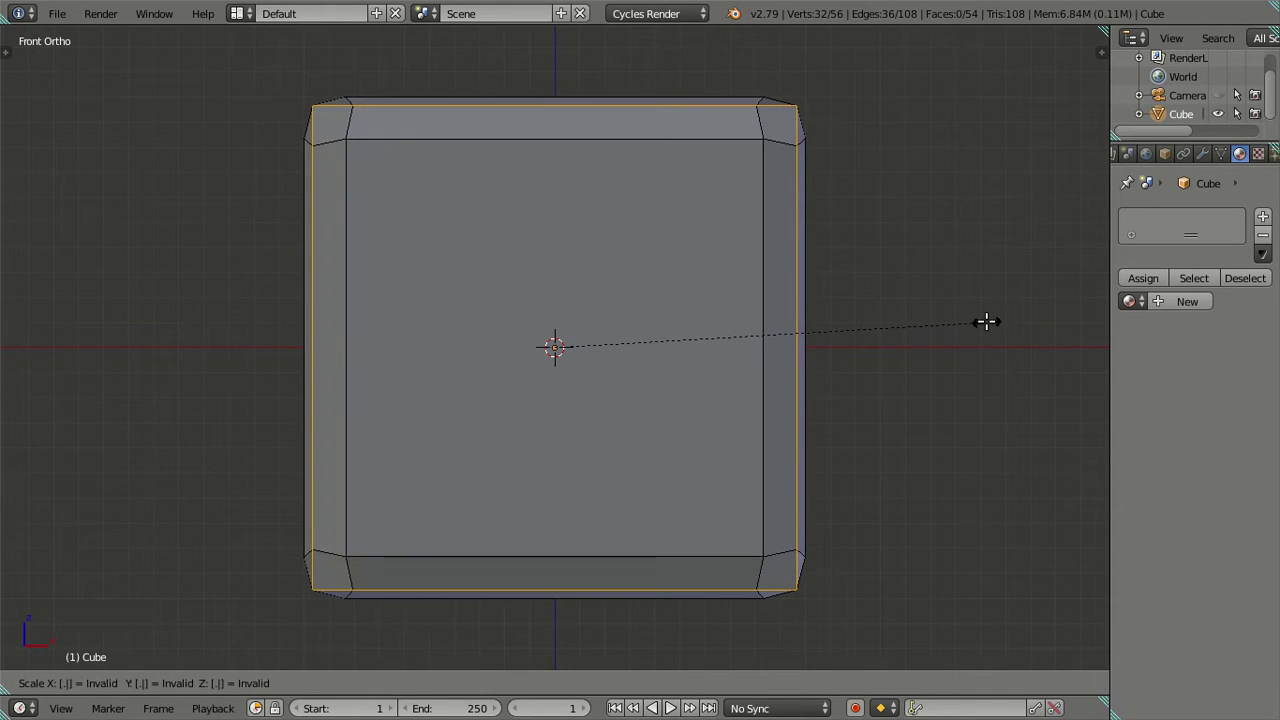
left_click(977, 319)
middle_click_drag(977, 319, 880, 357)
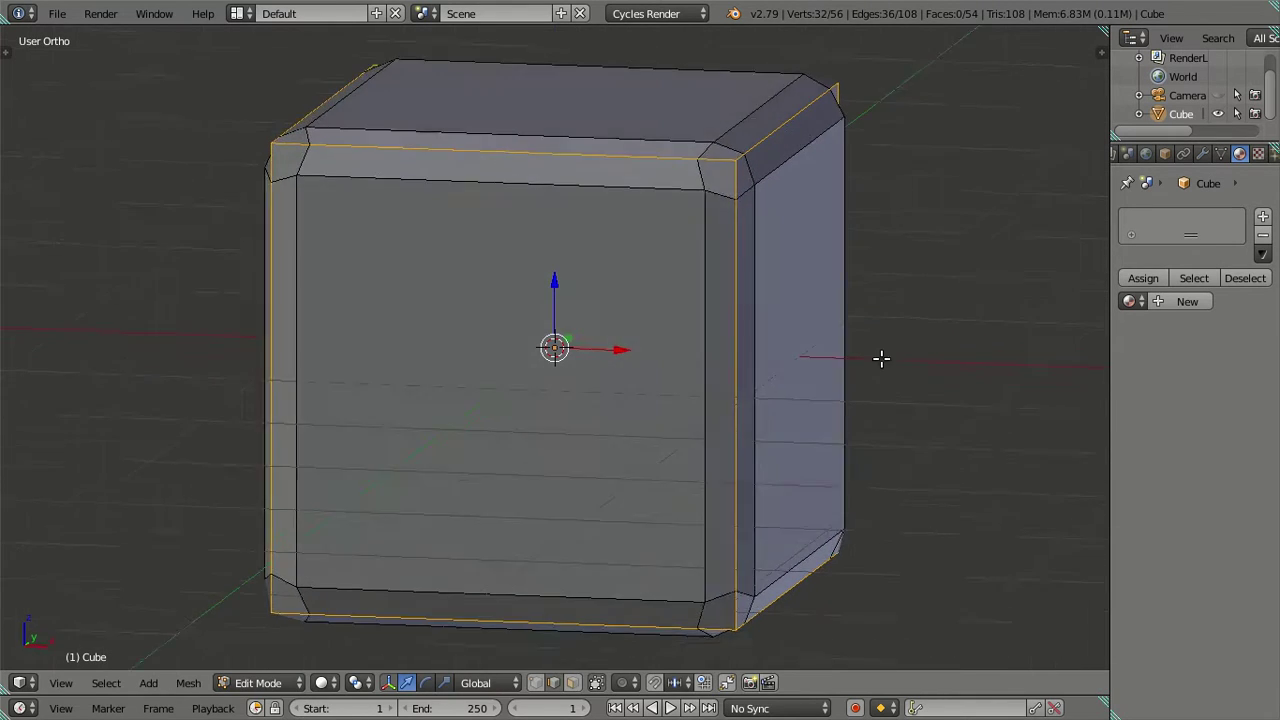
Step: Switch to vertex select and pick the first four corner vertices
key("ctrl+Tab")
left_click(824, 338)
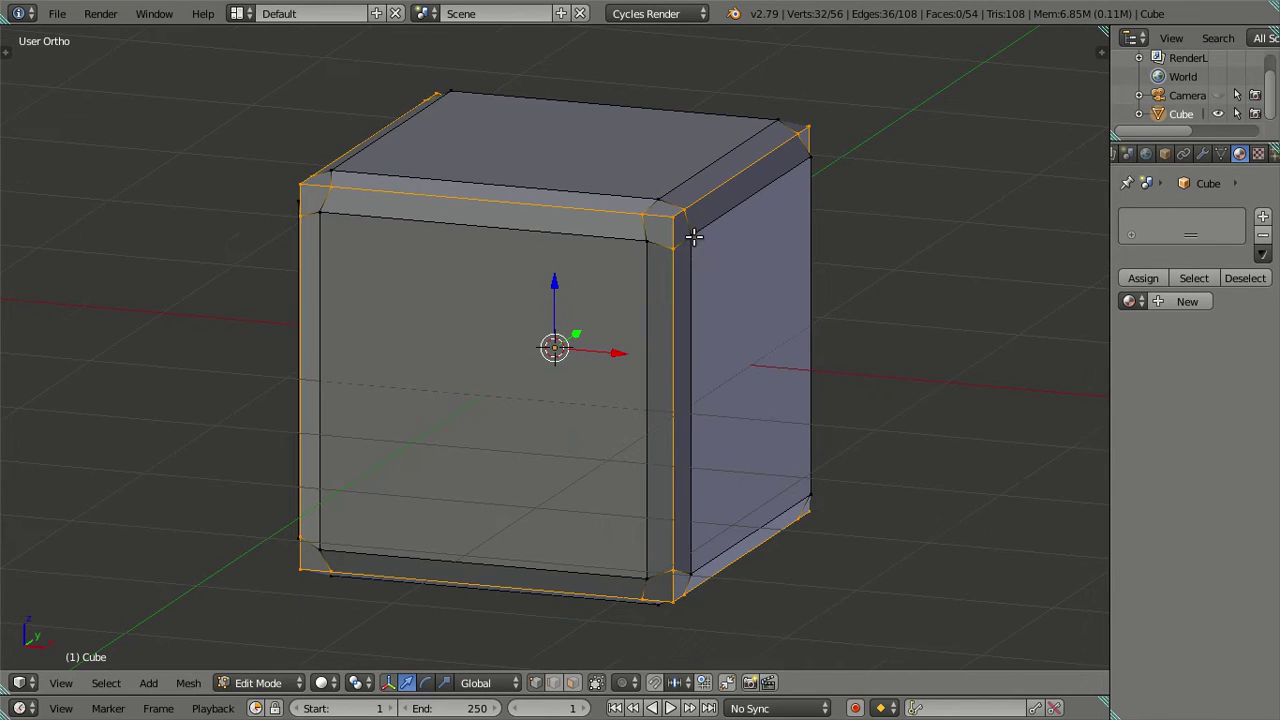
mouse_move(677, 249)
middle_mouse_down()
mouse_move(634, 297)
mouse_move(580, 289)
mouse_move(594, 277)
middle_mouse_up()
key("a")
right_click(605, 266)
right_click(256, 186, "shift")
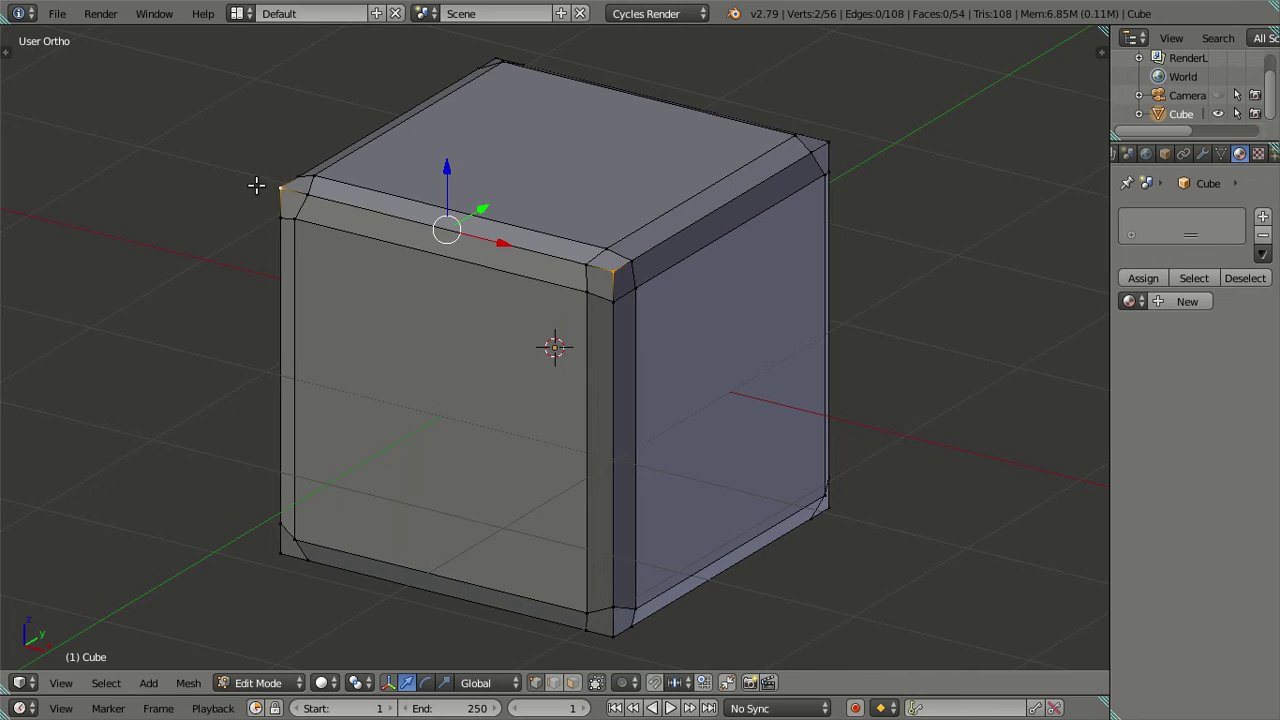
right_click(830, 141, "shift")
right_click(484, 60, "shift")
Step: Add the remaining four corner vertices to the selection
mouse_move(491, 120)
middle_mouse_down()
mouse_move(543, 249)
mouse_move(564, 267)
mouse_move(600, 237)
mouse_move(464, 291)
middle_mouse_up()
right_click(289, 340, "shift")
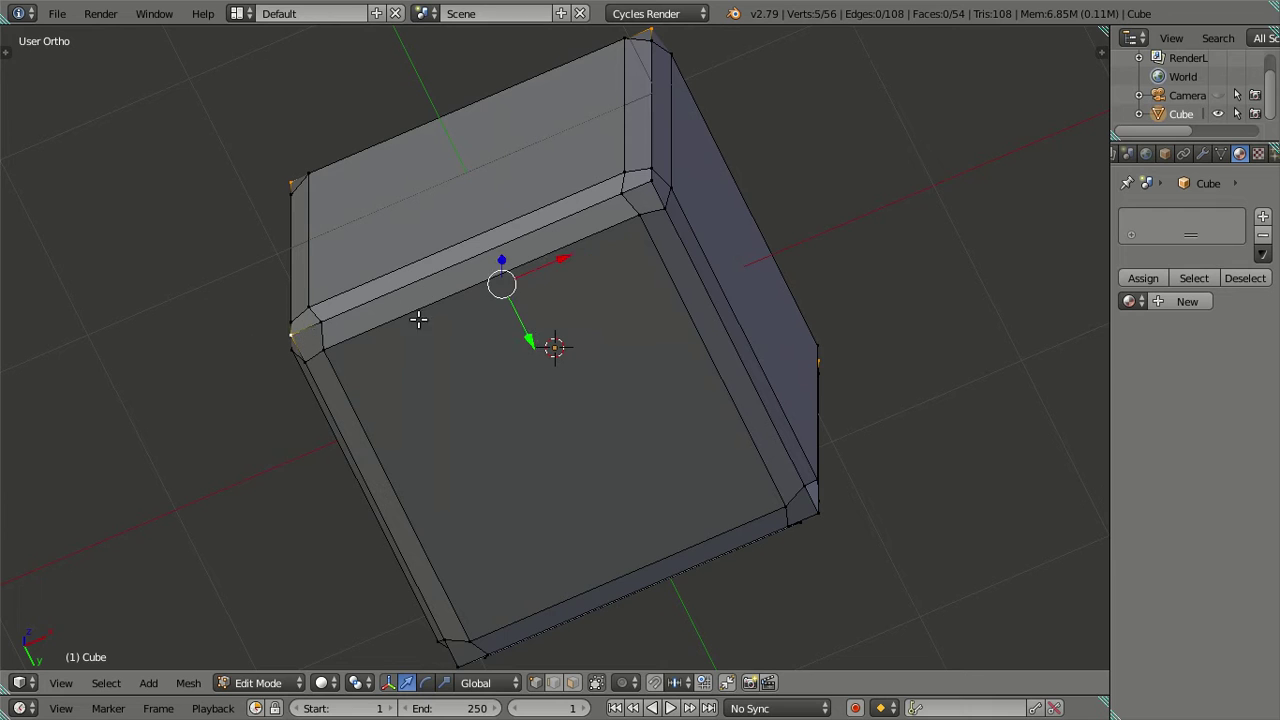
right_click(651, 186, "shift")
right_click(812, 509, "shift")
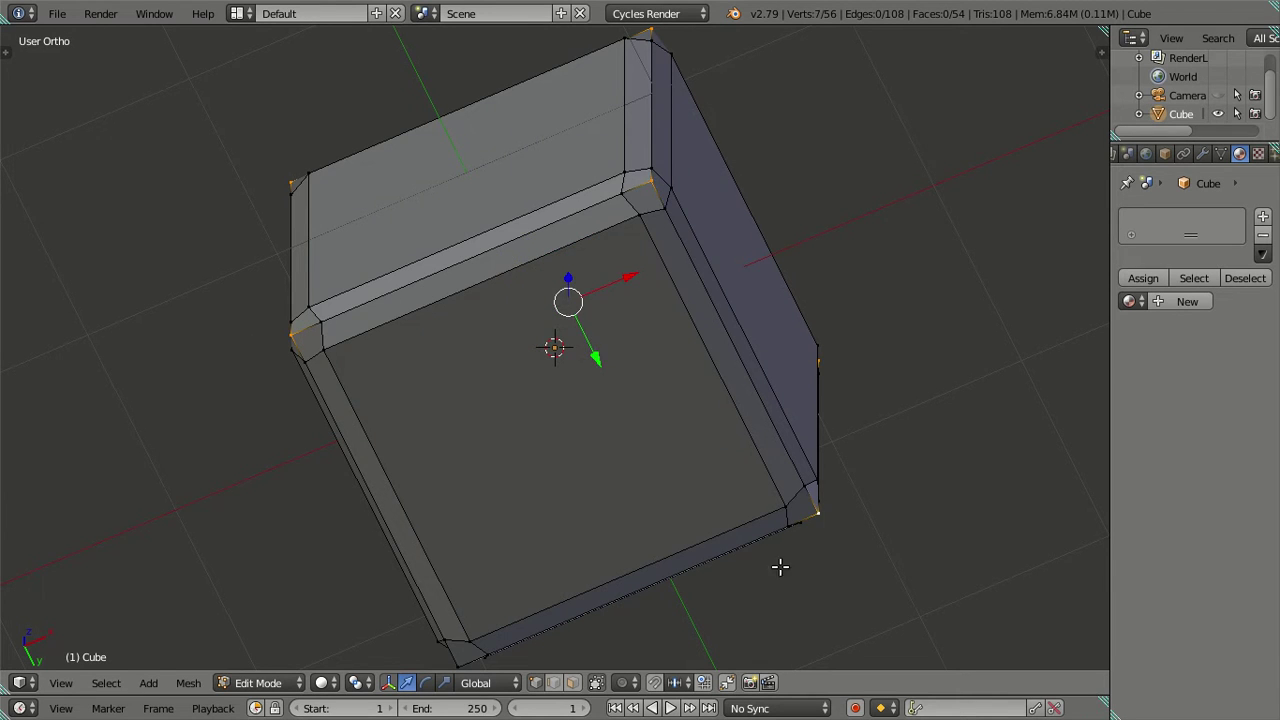
middle_click_drag(777, 565, 729, 399, "shift")
right_click(515, 478, "shift")
mouse_move(515, 478)
middle_mouse_down()
mouse_move(634, 331)
mouse_move(677, 431)
mouse_move(728, 494)
mouse_move(648, 423)
mouse_move(526, 440)
mouse_move(771, 391)
mouse_move(811, 363)
middle_mouse_up()
Step: Scale the eight corner vertices to 0.9 and return to Object Mode
key("KP_1")
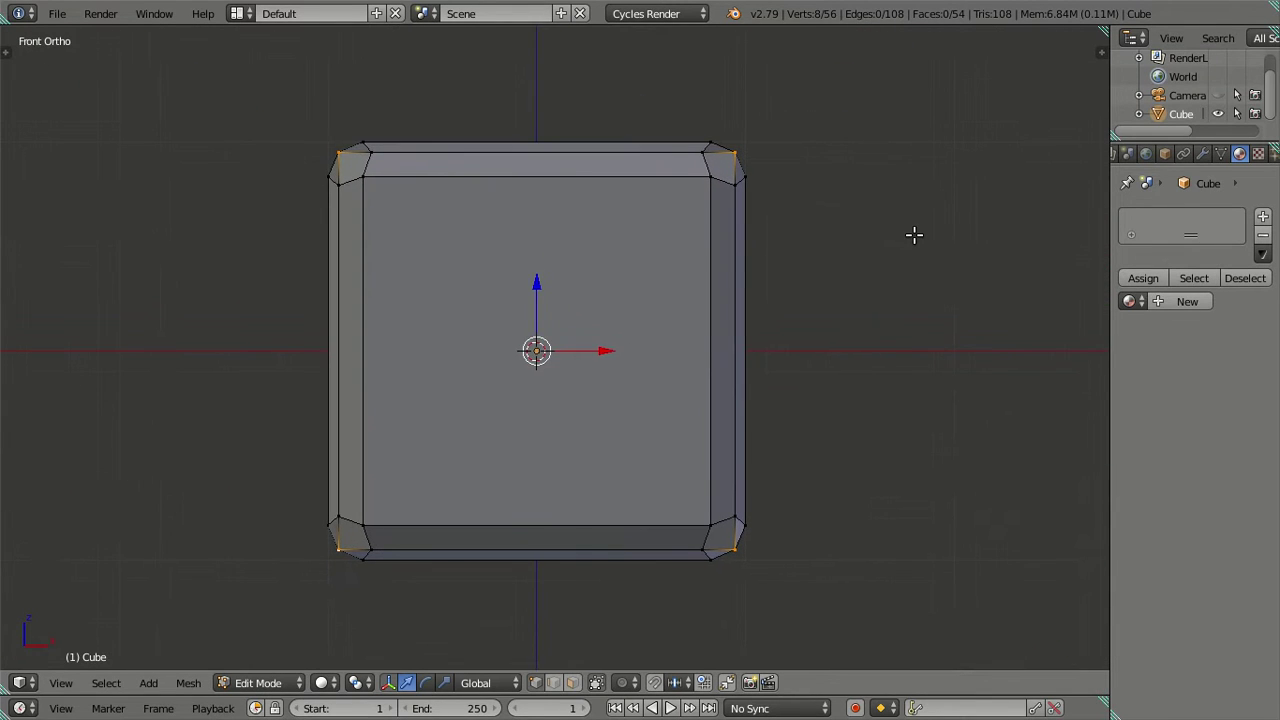
type("s.9")
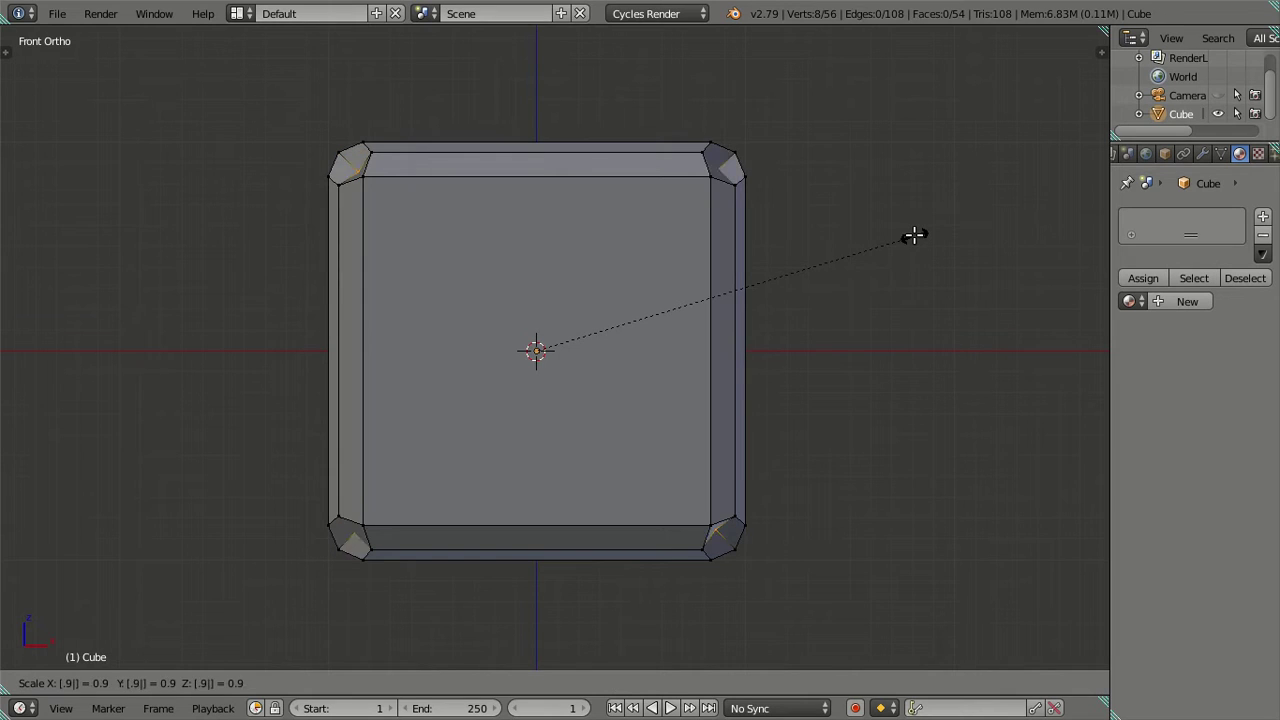
key("Return")
middle_click_drag(837, 271, 754, 381)
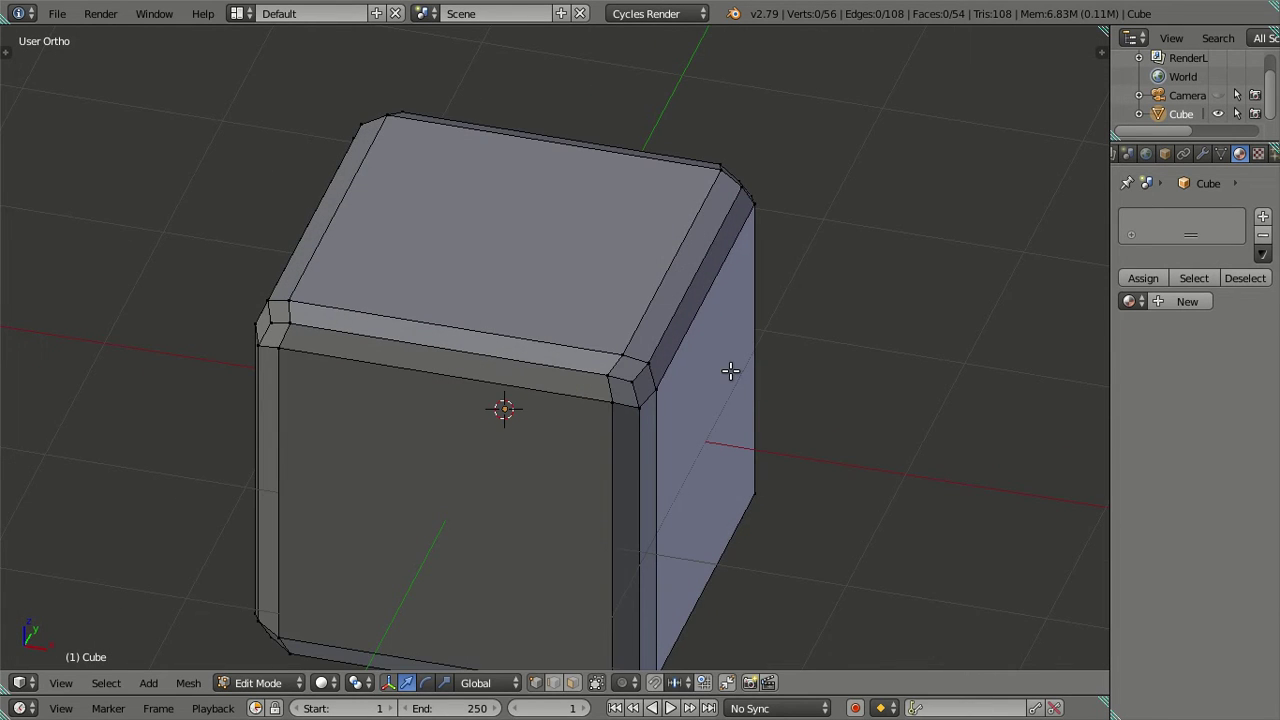
key("Tab")
mouse_move(714, 329)
middle_mouse_down()
mouse_move(683, 346)
mouse_move(649, 325)
mouse_move(631, 351)
mouse_move(454, 274)
mouse_move(457, 296)
mouse_move(641, 270)
middle_mouse_up()
Step: In front view, enter Edit Mode with nothing selected and switch to edge select mode
key("KP_1")
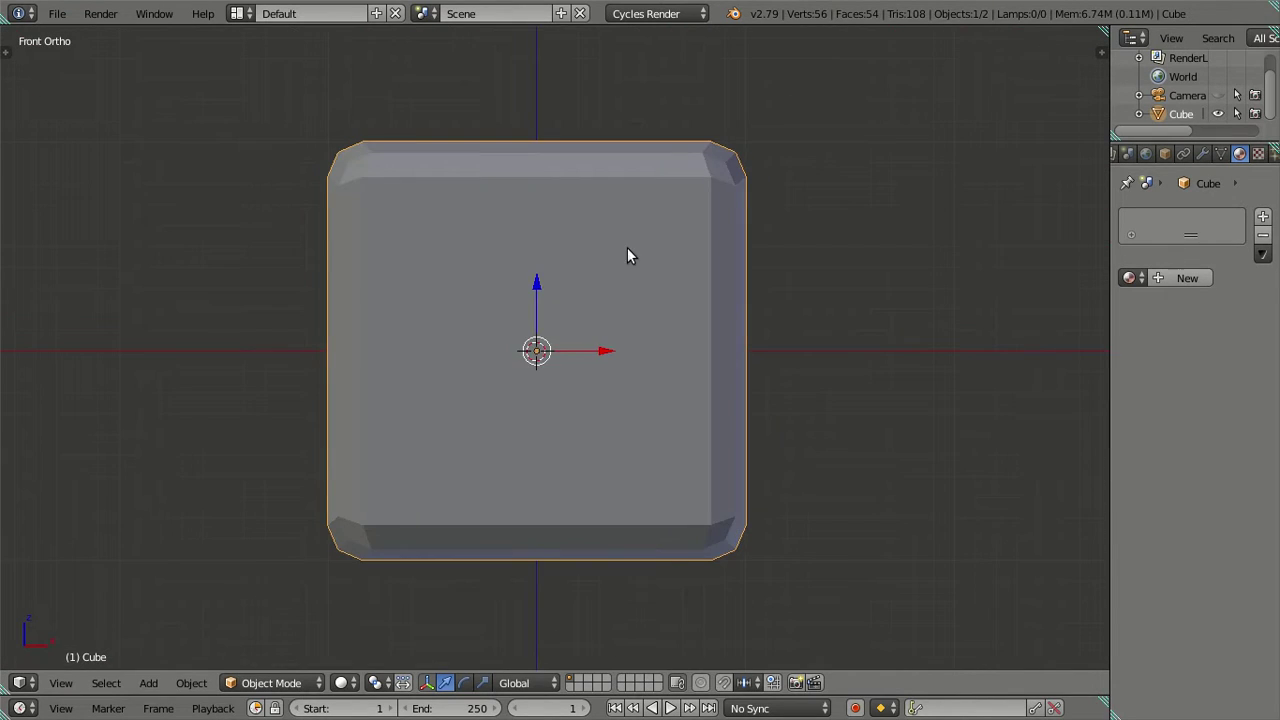
key("Tab")
key("a")
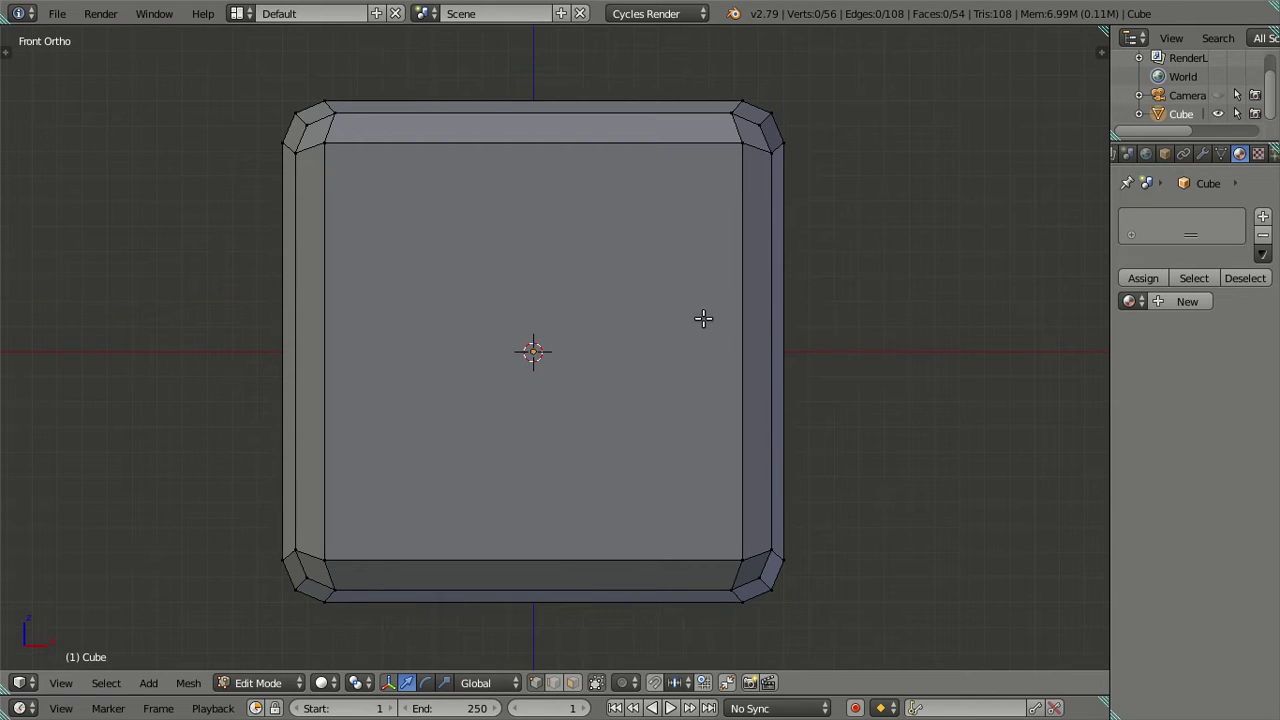
key("ctrl+r")
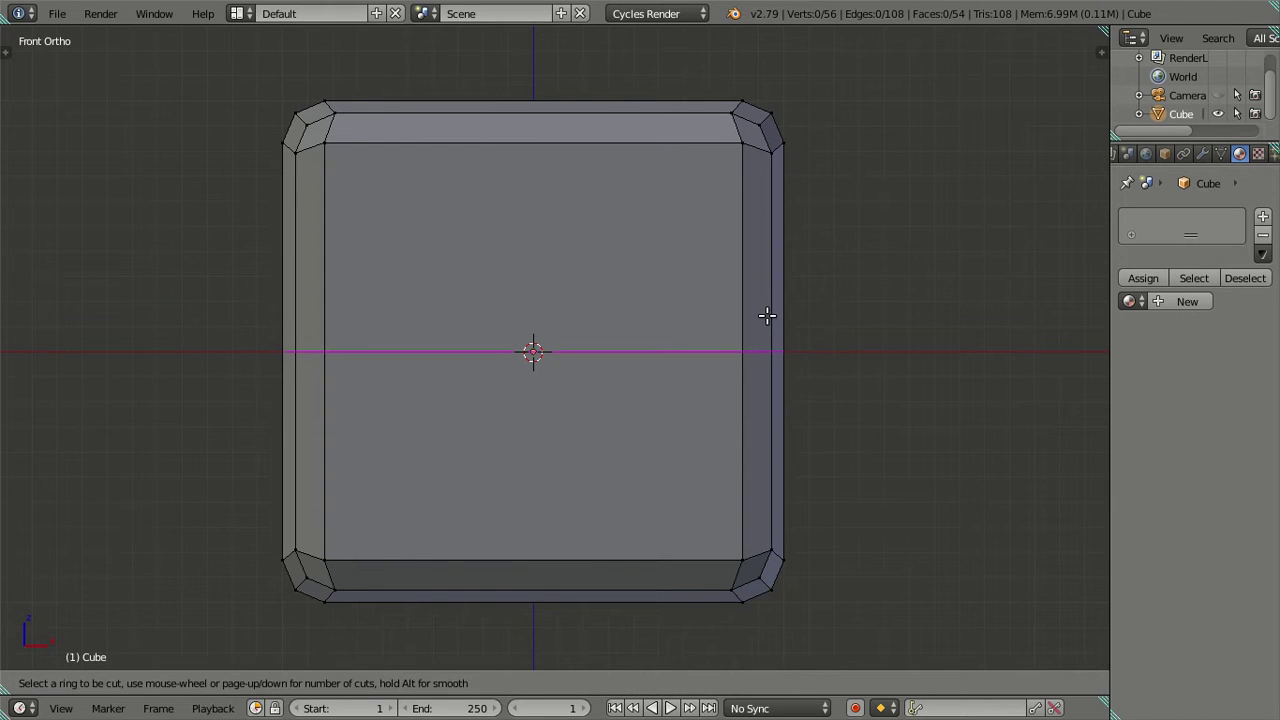
key("Escape")
key("ctrl+Tab")
key("Escape")
key("ctrl+Tab")
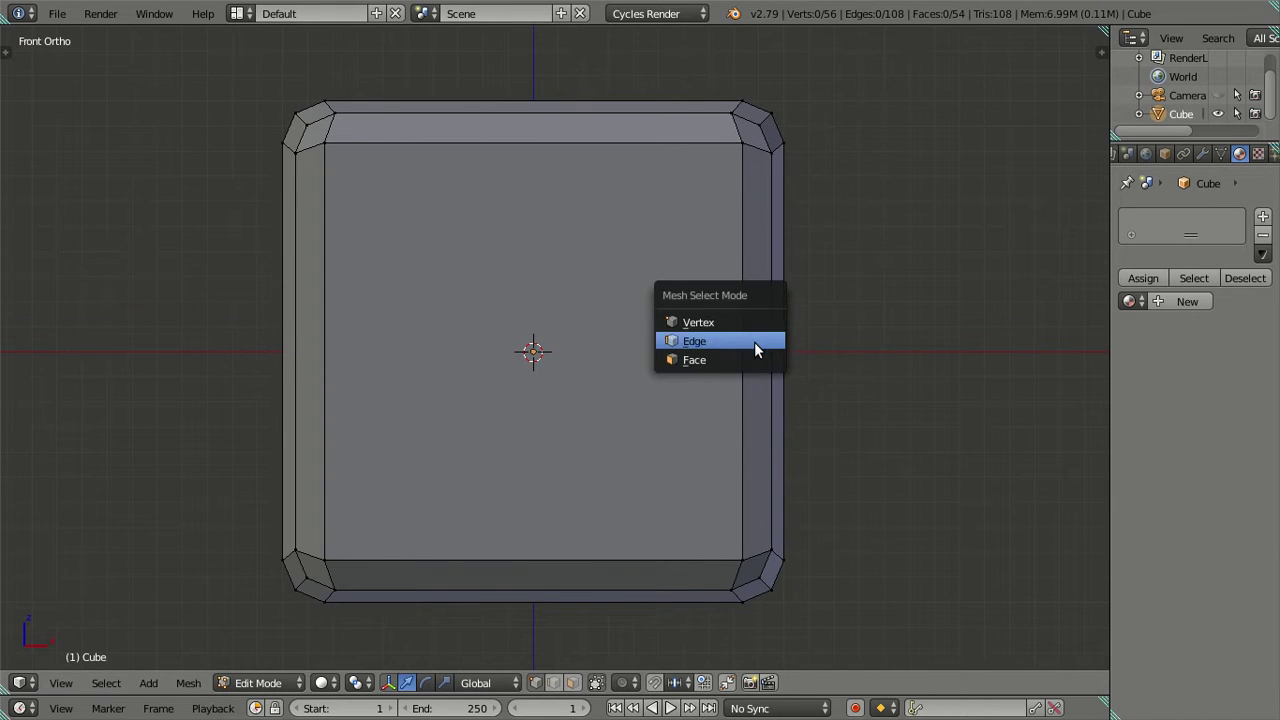
left_click(756, 347)
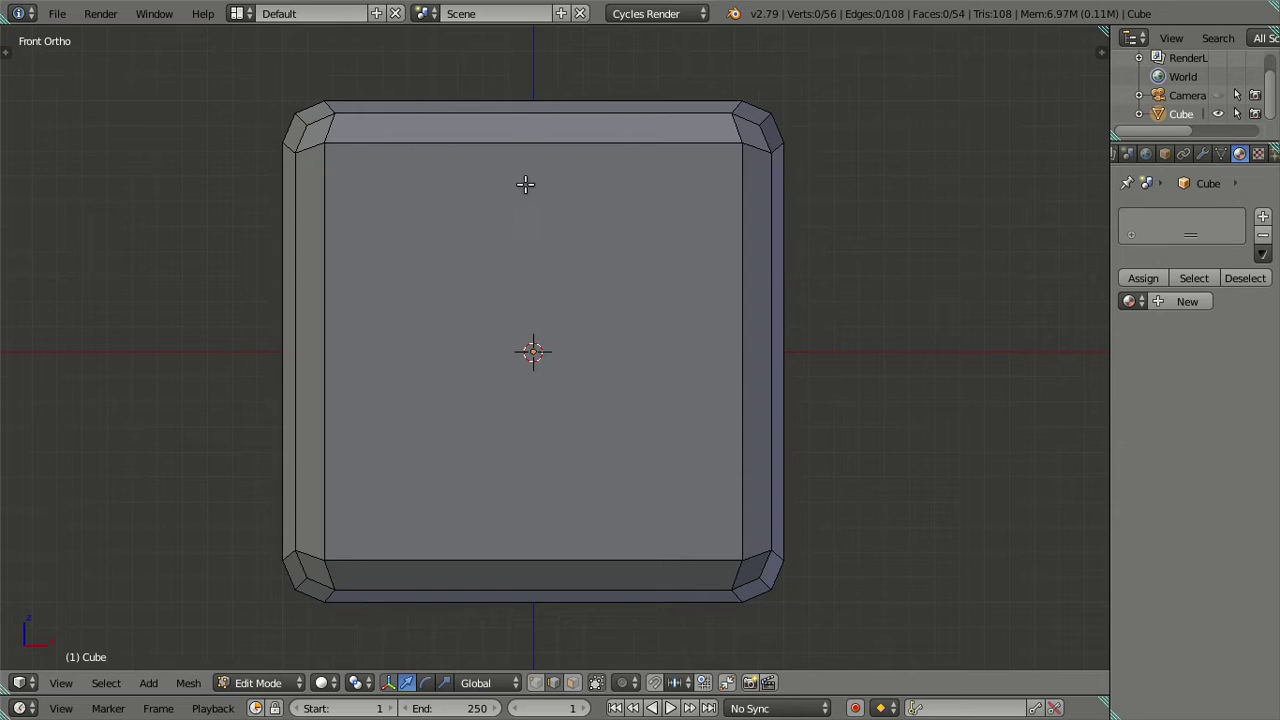
Step: Add four vertical edge loops across the front face, left in their default positions
key("ctrl+r")
scroll(511, 133, "up", 1)
scroll(511, 133, "up", 1)
scroll(511, 133, "down", 1)
scroll(511, 133, "up", 2)
scroll(511, 133, "down", 2)
scroll(511, 133, "up", 1)
scroll(511, 133, "up", 1)
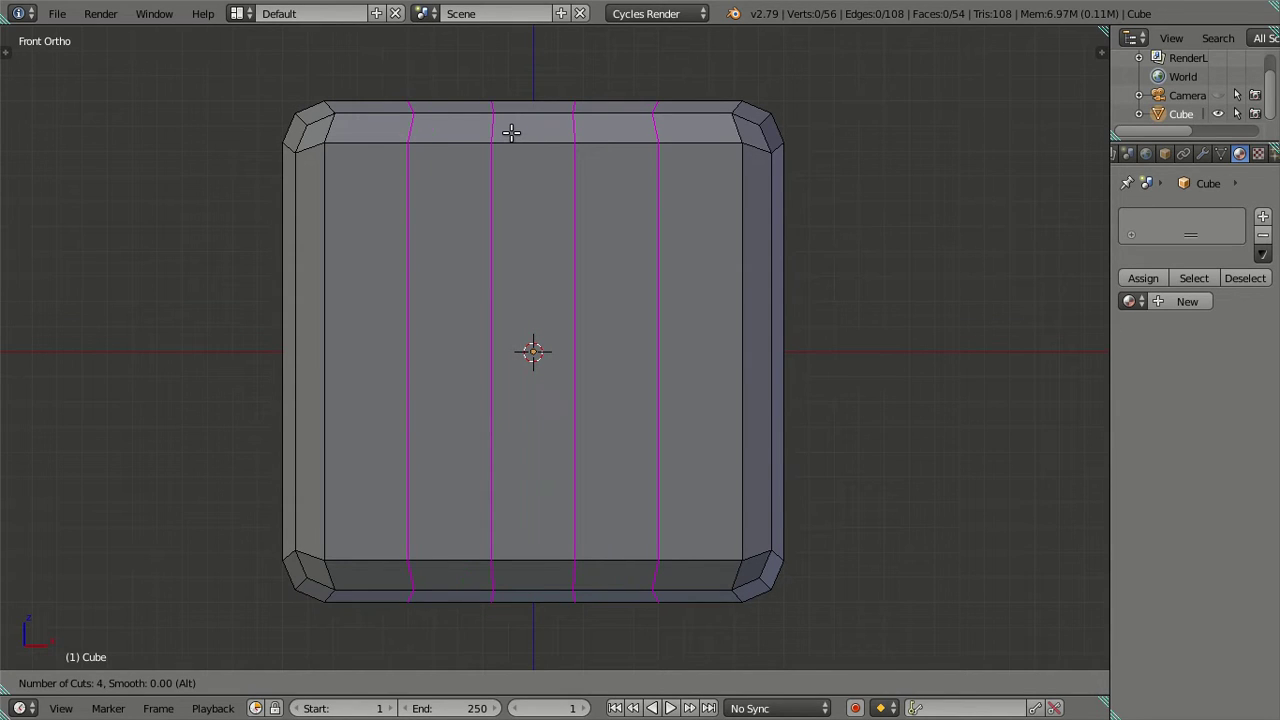
left_click(511, 133)
right_click(511, 133)
key("ctrl+space")
Step: Keep the outer vertical loops and dissolve the two middle ones
right_click(660, 304, "alt+shift")
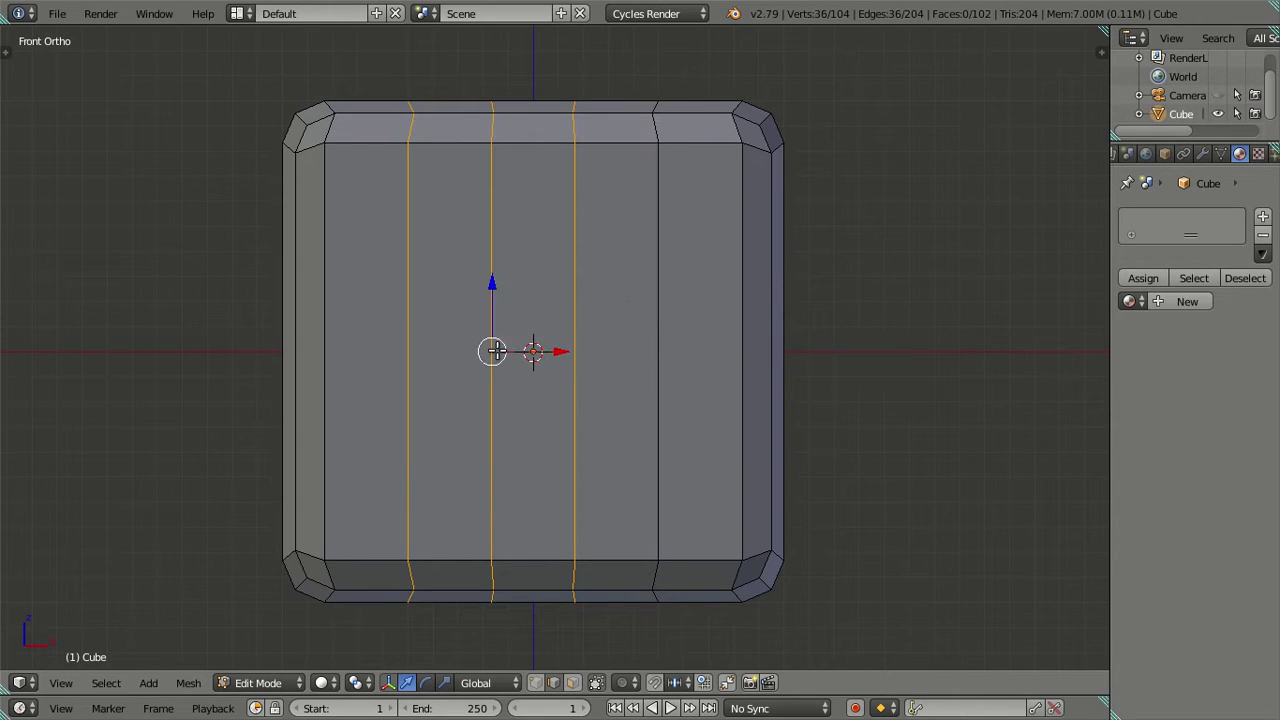
right_click(423, 355, "alt+shift")
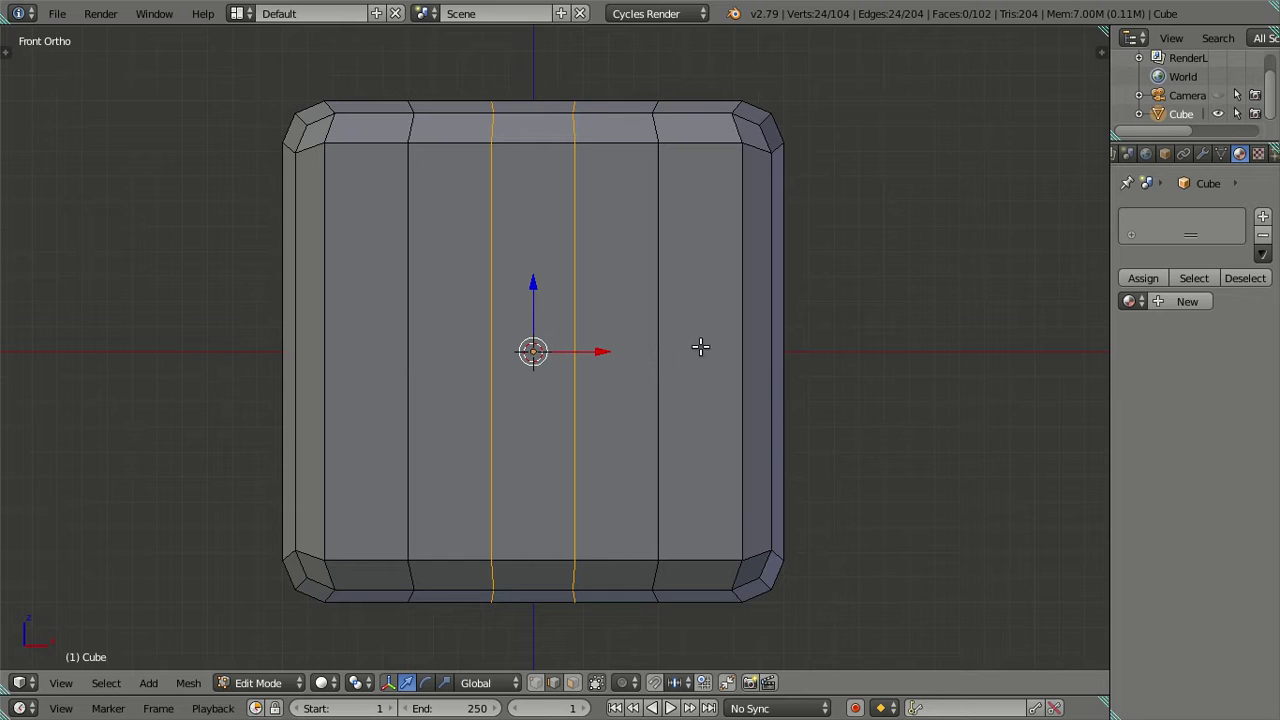
key("x")
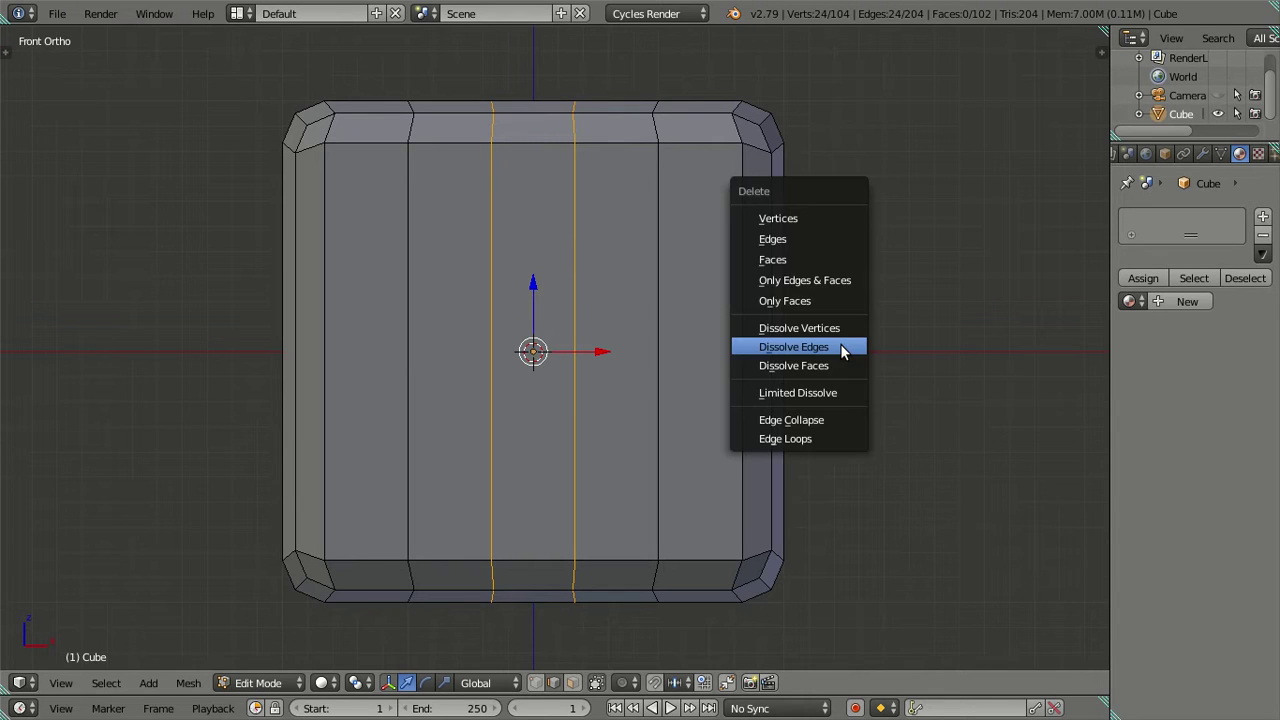
left_click(766, 346)
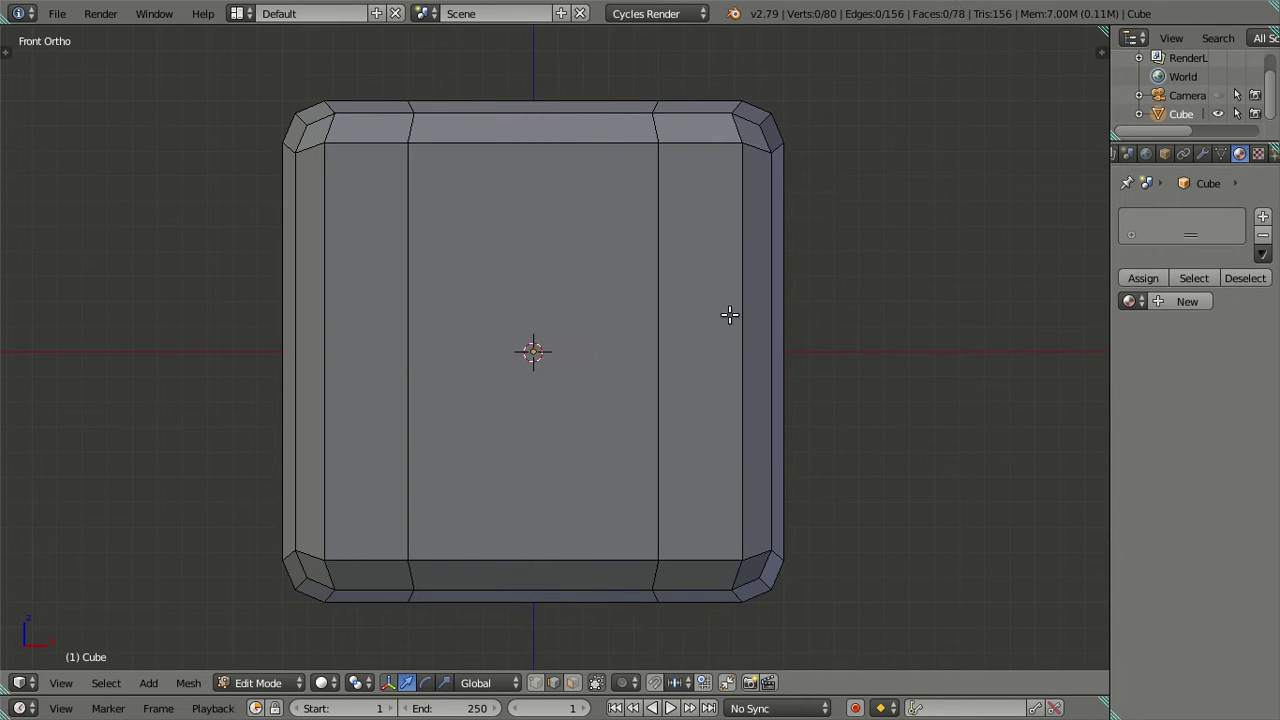
Step: Add four horizontal edge loops, then dissolve the two middle ones, keeping the top and bottom
key("ctrl+r")
scroll(729, 313, "up", 3)
left_click(729, 313)
left_click(608, 260)
right_click(591, 230, "alt+shift")
right_click(581, 472, "alt+shift")
key("x")
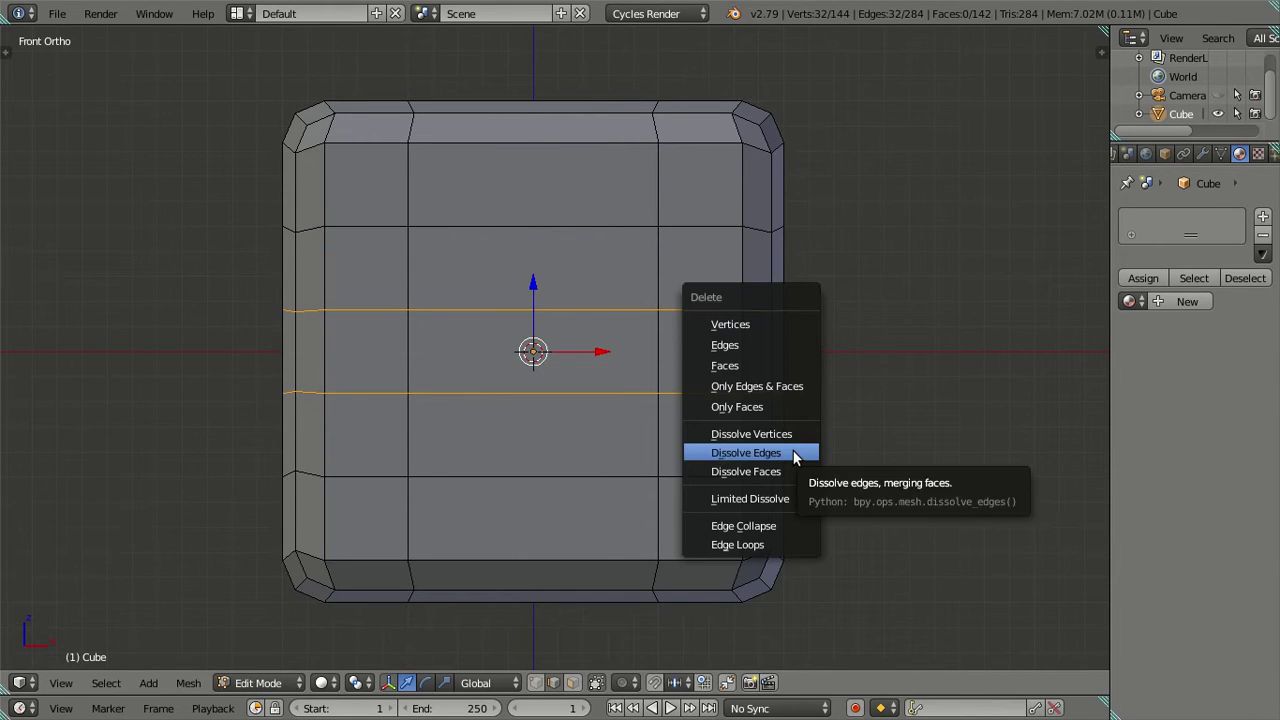
left_click(795, 457)
Step: From the right view, add four side-face loops and dissolve the two middle ones
key("KP_3")
key("ctrl+r")
scroll(442, 240, "up", 3)
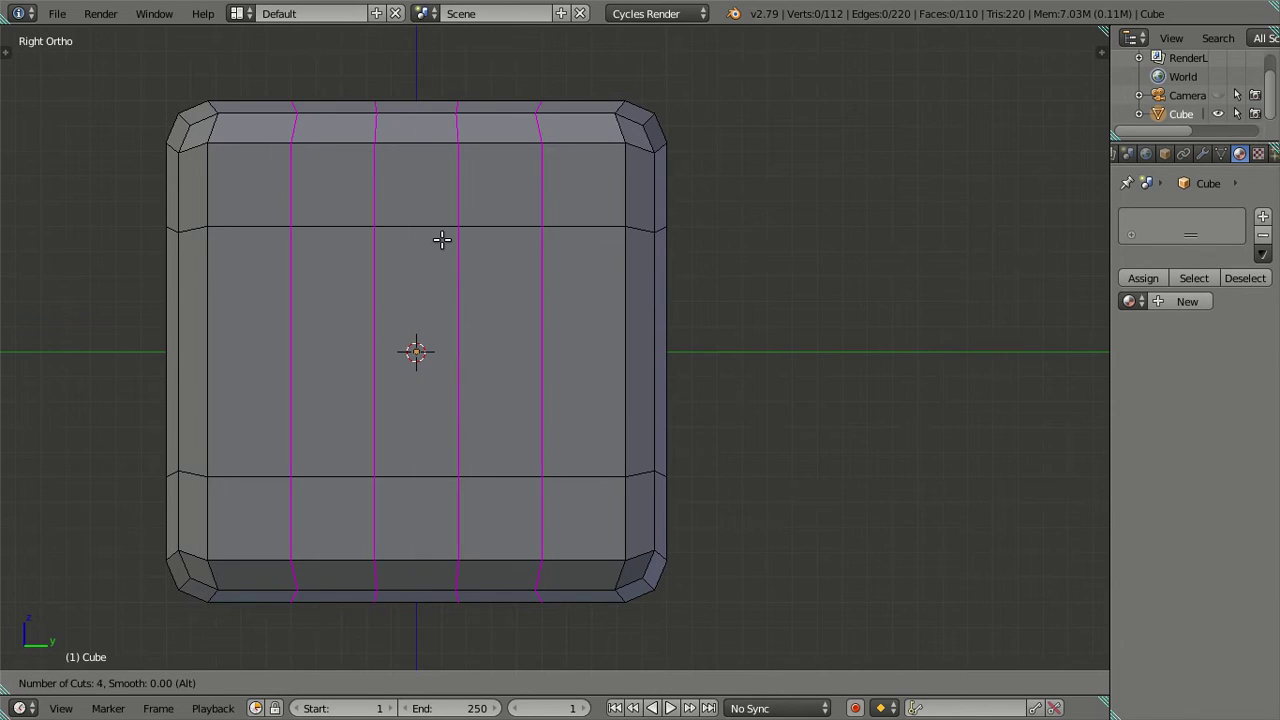
left_click(442, 240)
right_click(466, 269)
right_click(541, 320, "alt+shift")
right_click(288, 360, "alt+shift")
key("x")
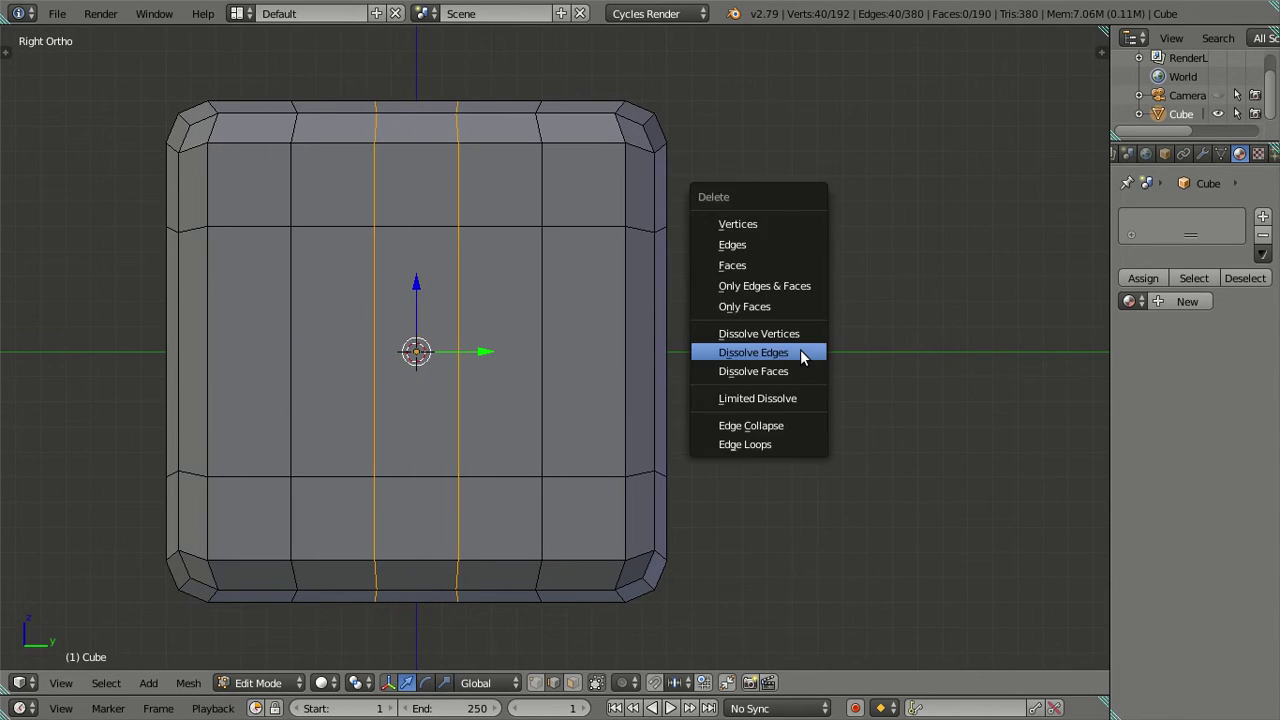
left_click(801, 357)
Step: In wireframe front view, circle-select the top-left, top-right and bottom-right corner vertices
middle_click_drag(386, 343, 653, 297)
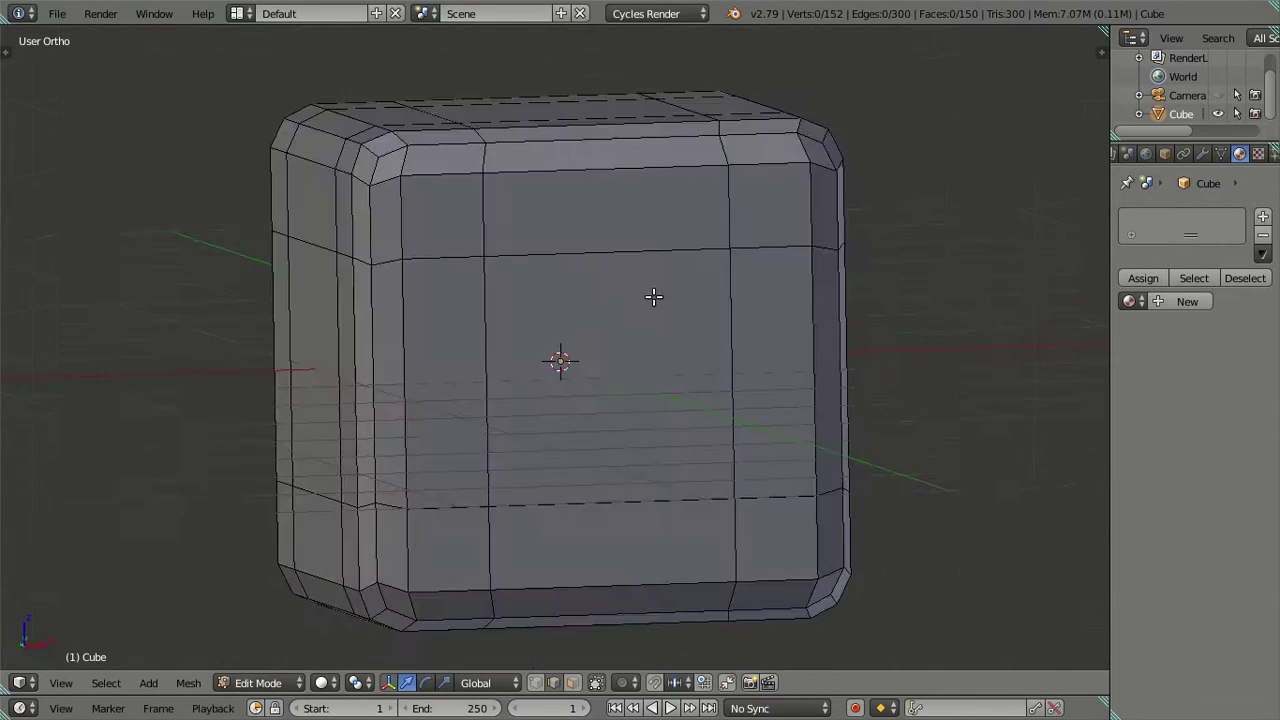
key("KP_1")
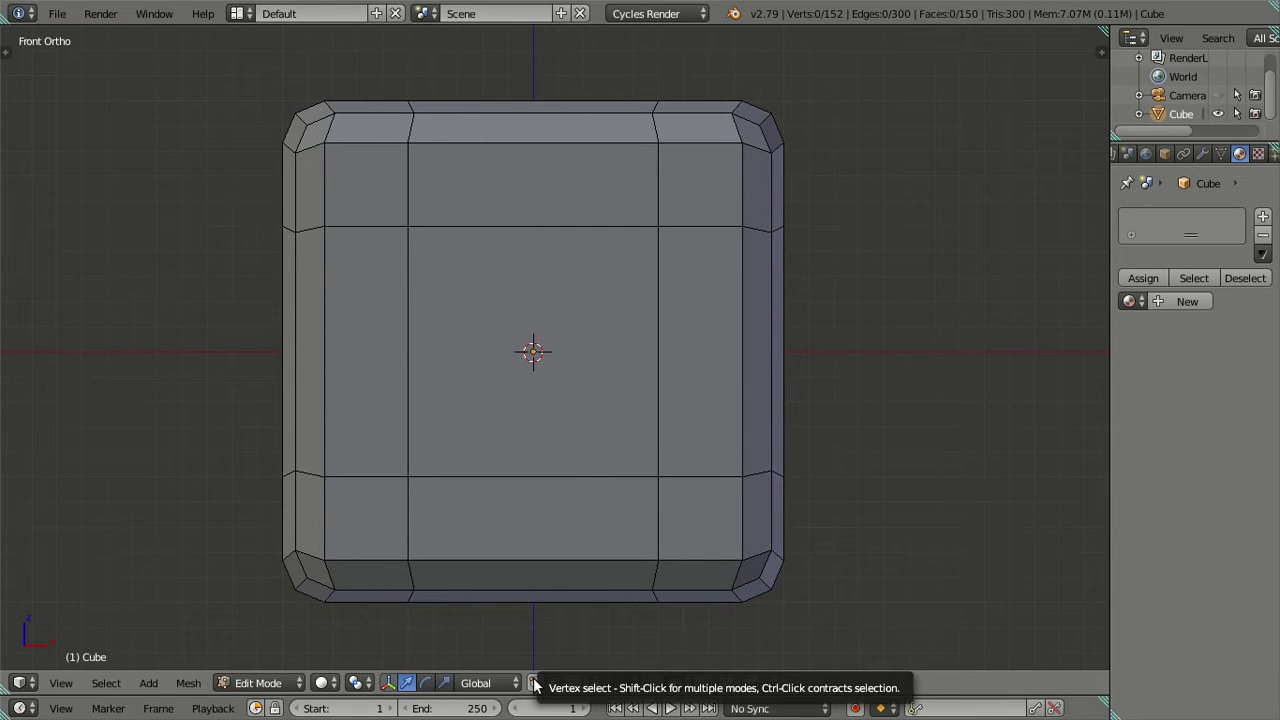
key("z")
key("c")
left_click(329, 148)
left_click(729, 156)
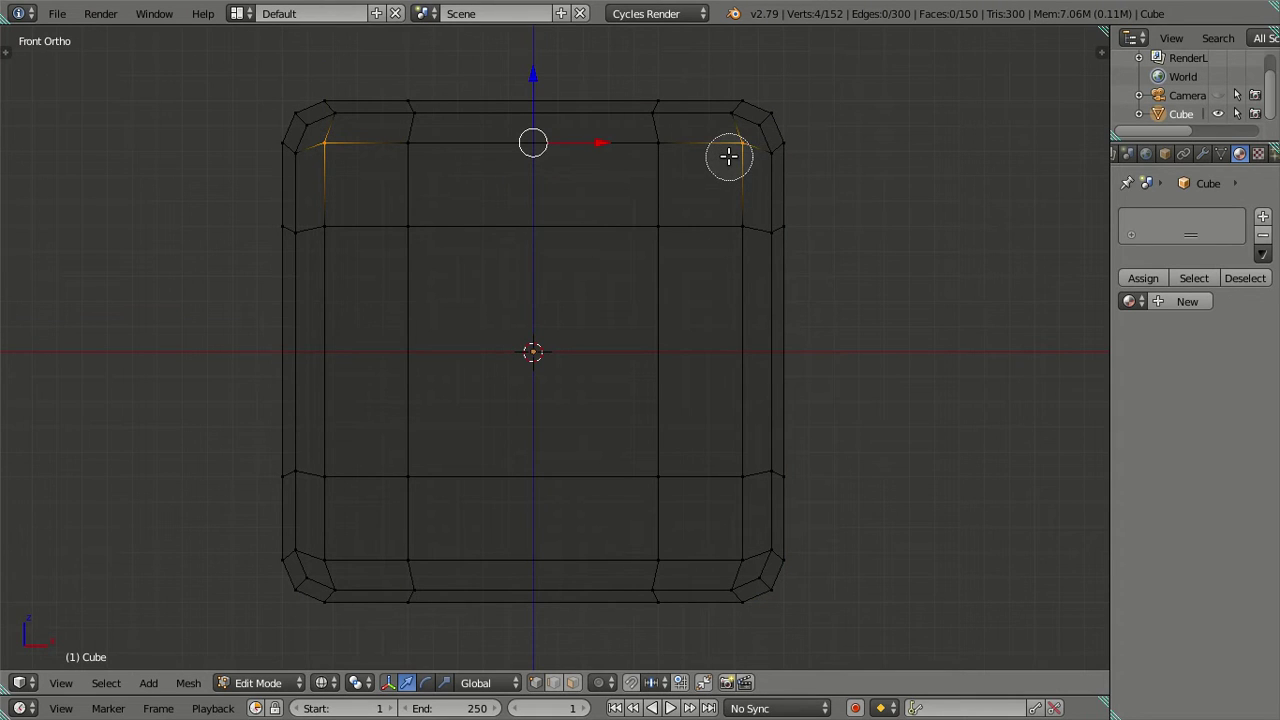
left_click(729, 551)
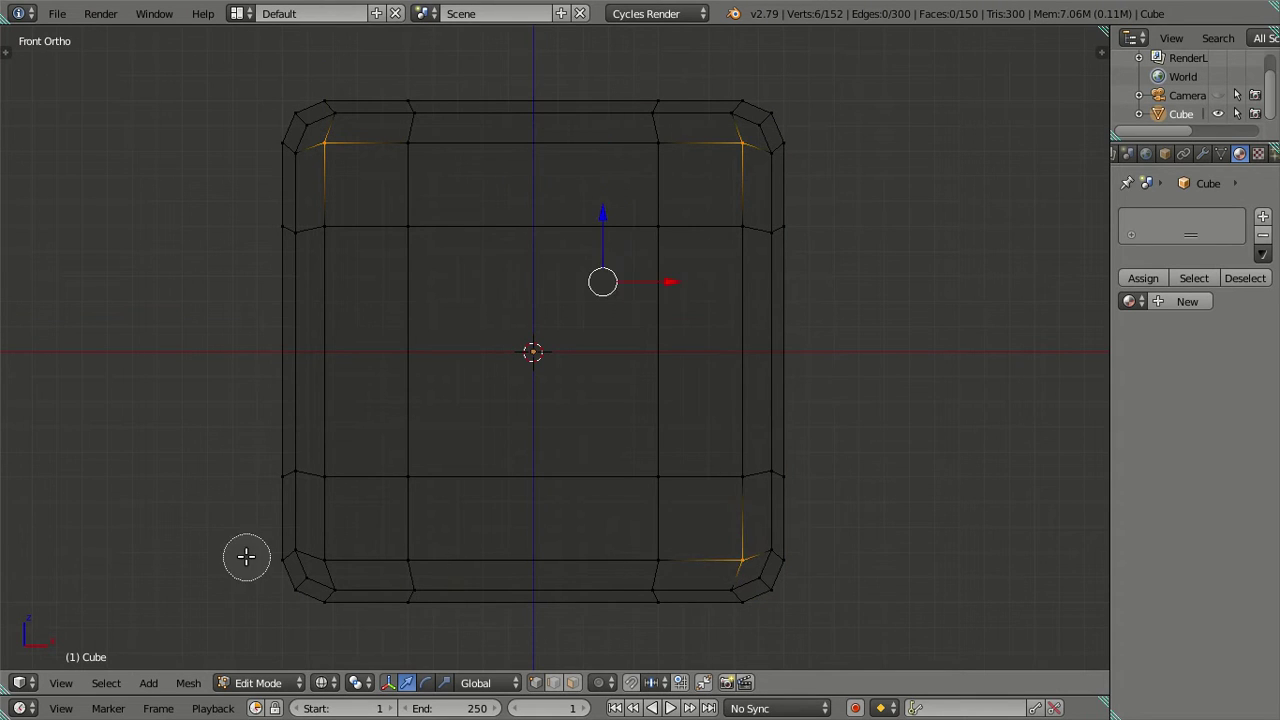
Step: Add the bottom-left corner vertices, then scale the front corners 0.95 along X and Z
left_click(331, 547)
right_click(346, 542)
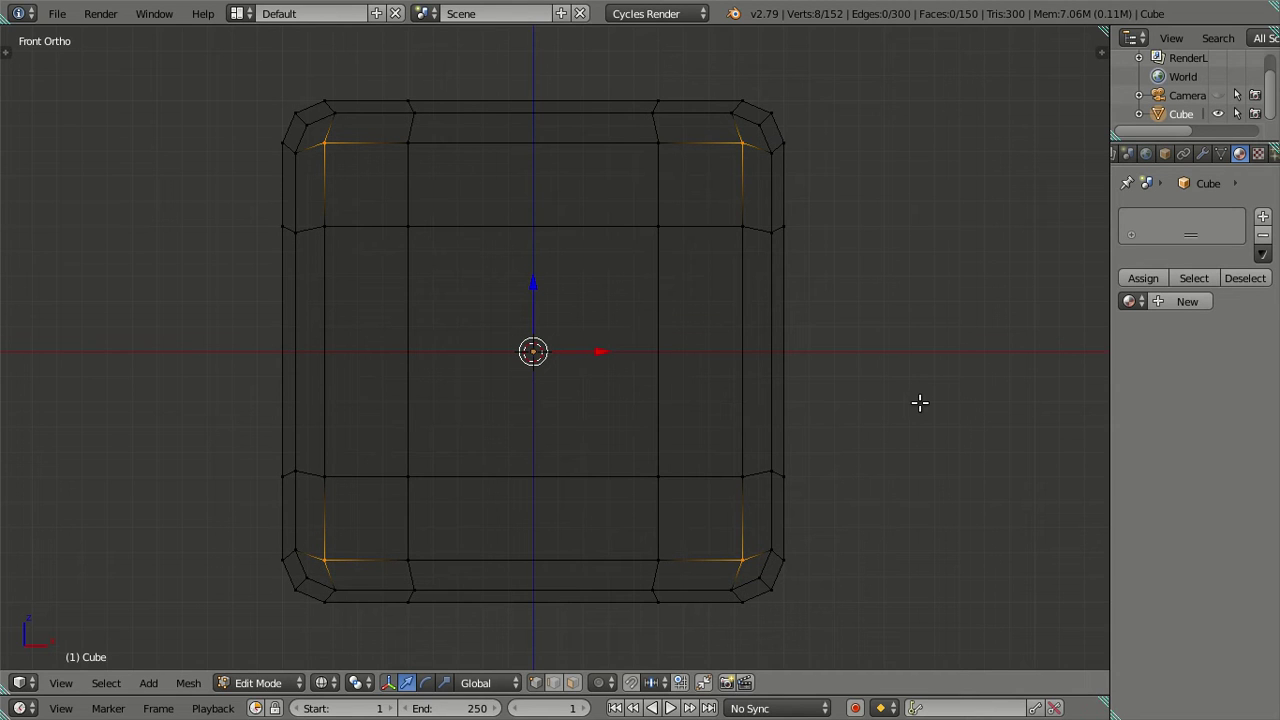
type("sx.95")
key("Return")
type("sz.95")
key("Return")
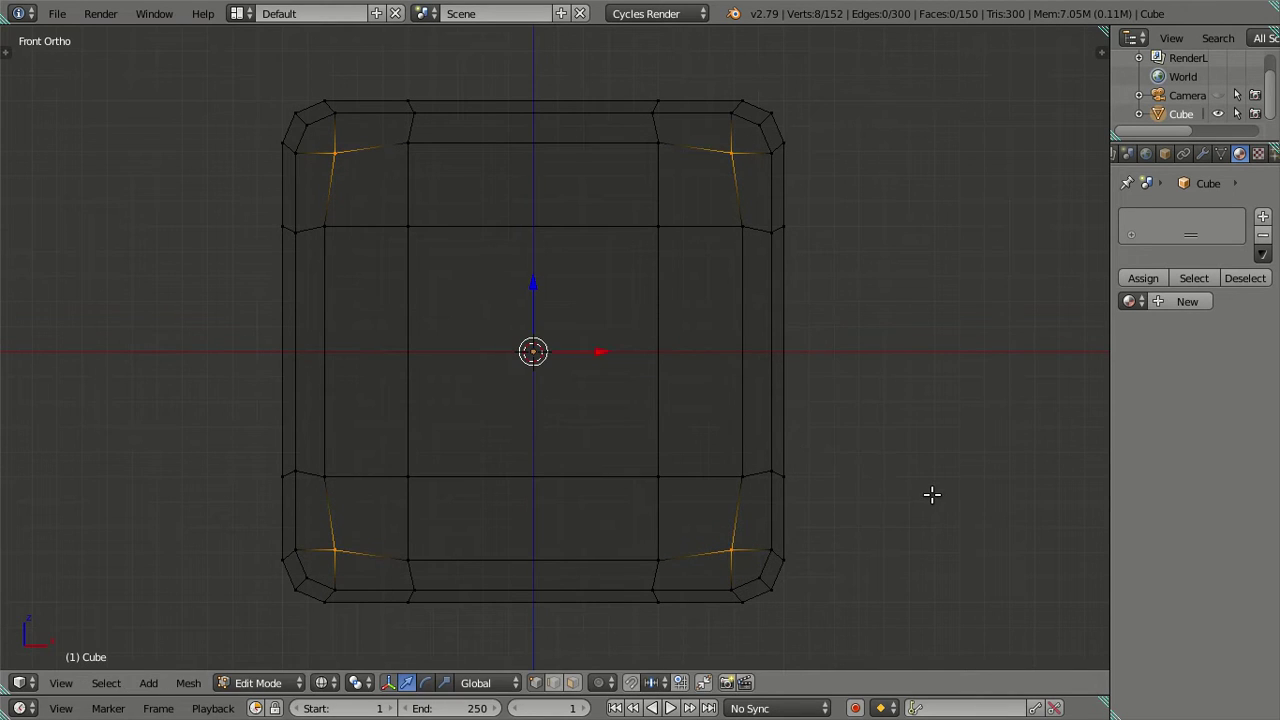
Step: In right view, select the side corner vertices and scale them 0.95 along Y and Z
key("KP_3")
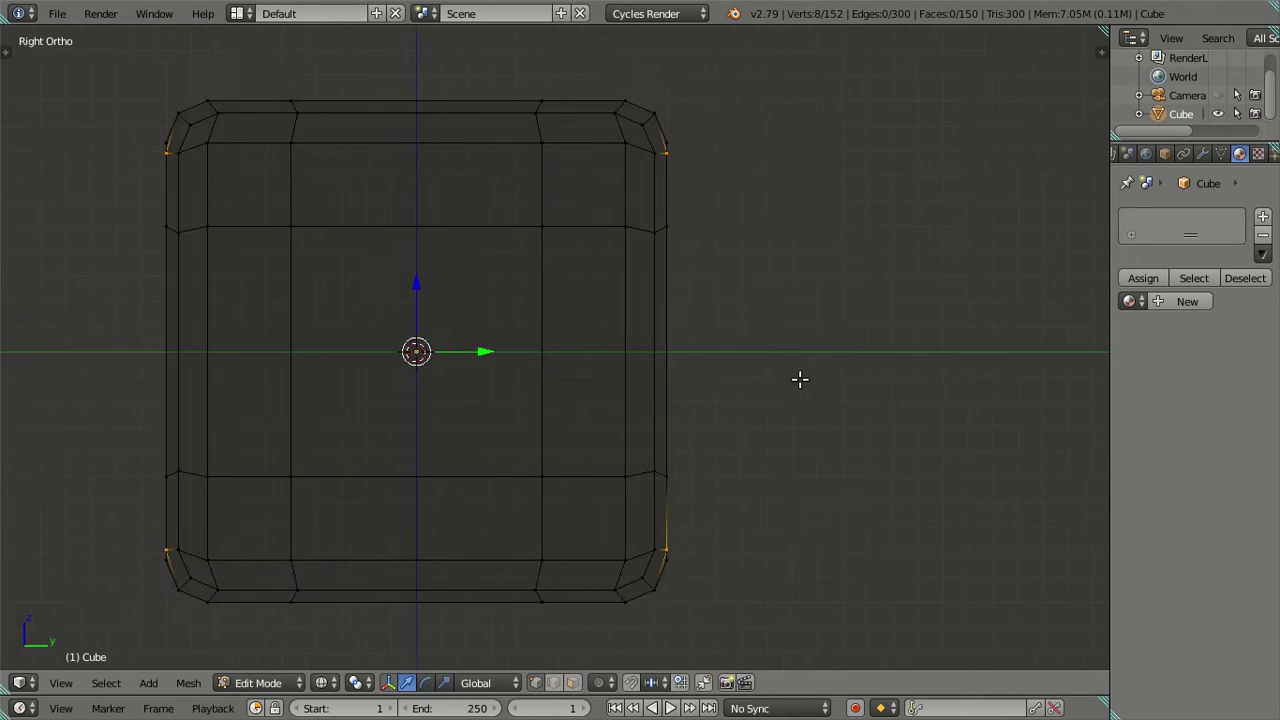
middle_click_drag(510, 247, 688, 230, "shift")
key("a")
key("c")
left_click(397, 131)
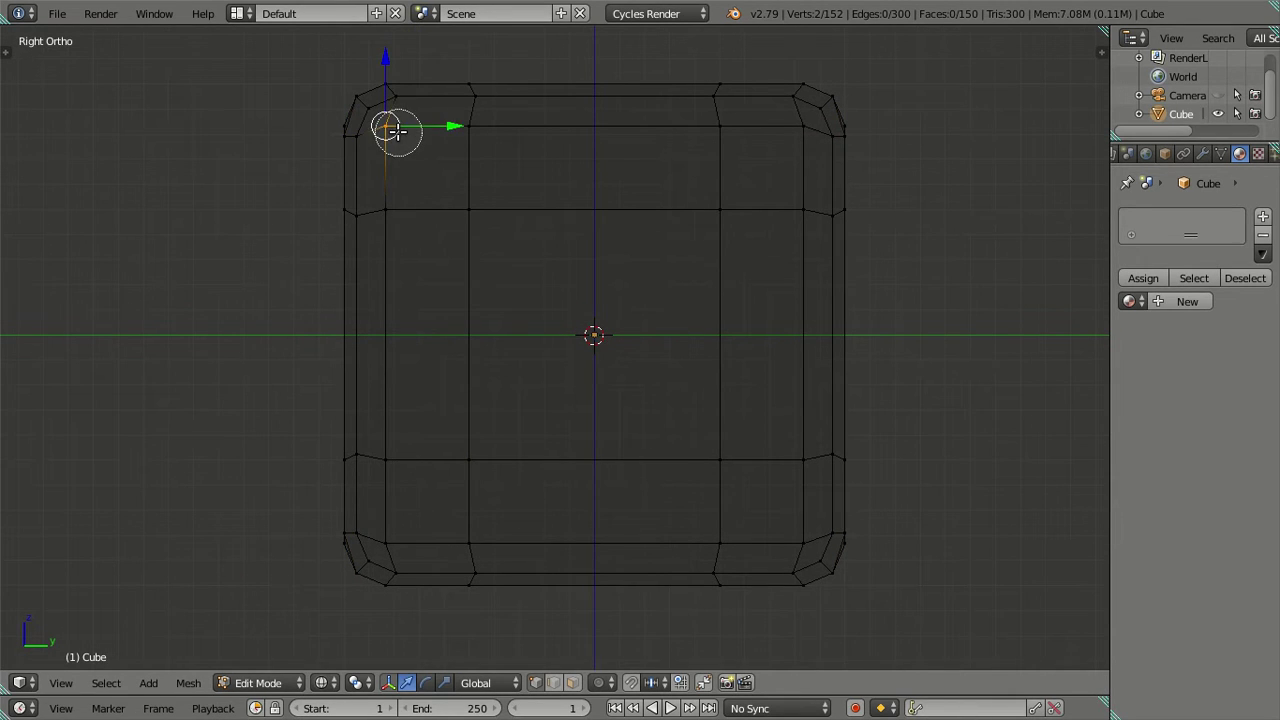
right_click(803, 538, "shift")
right_click(396, 535, "shift")
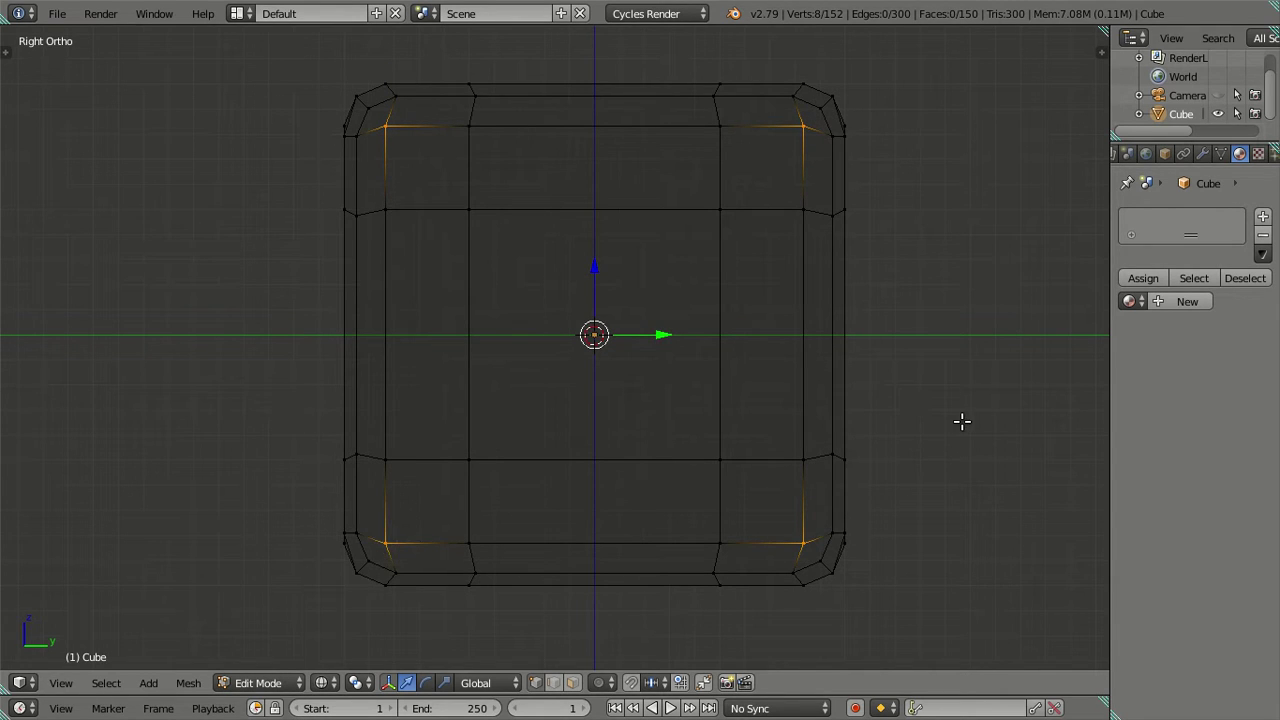
type("sy.95")
key("Return")
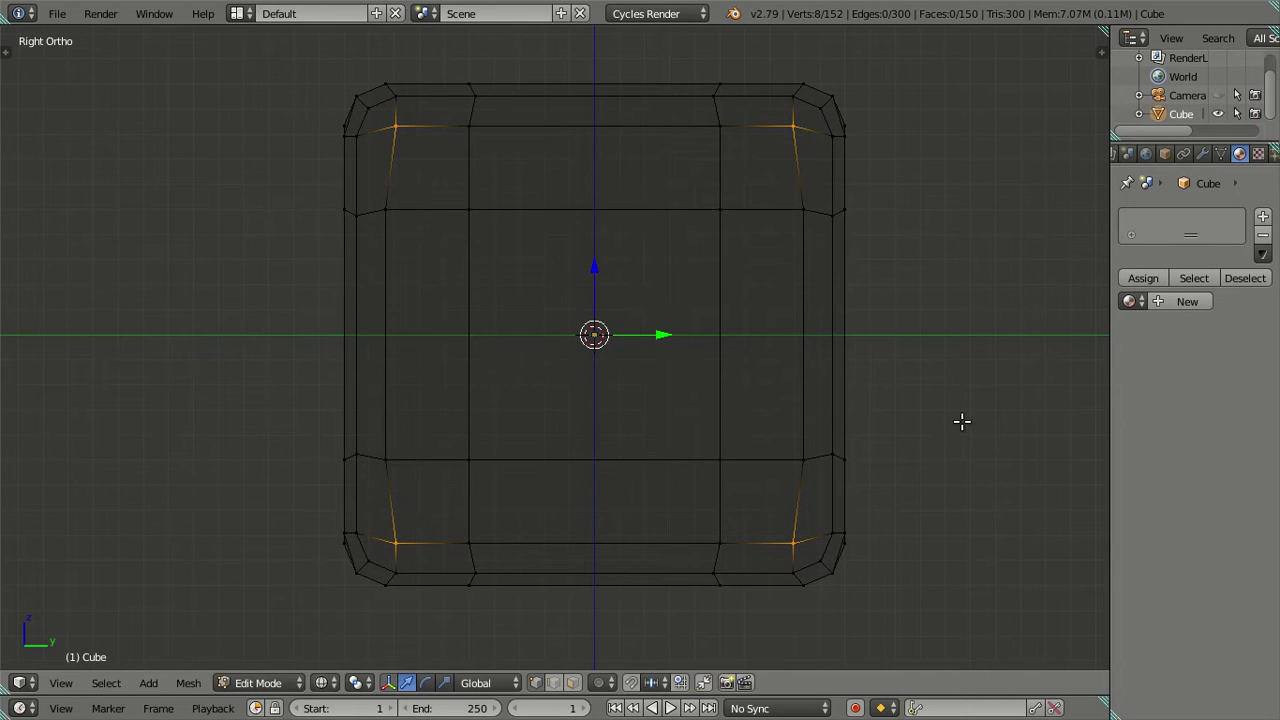
type("sz.95")
key("Return")
Step: In top view, select the four corner vertex groups and scale them 0.95 along X and Y
key("a")
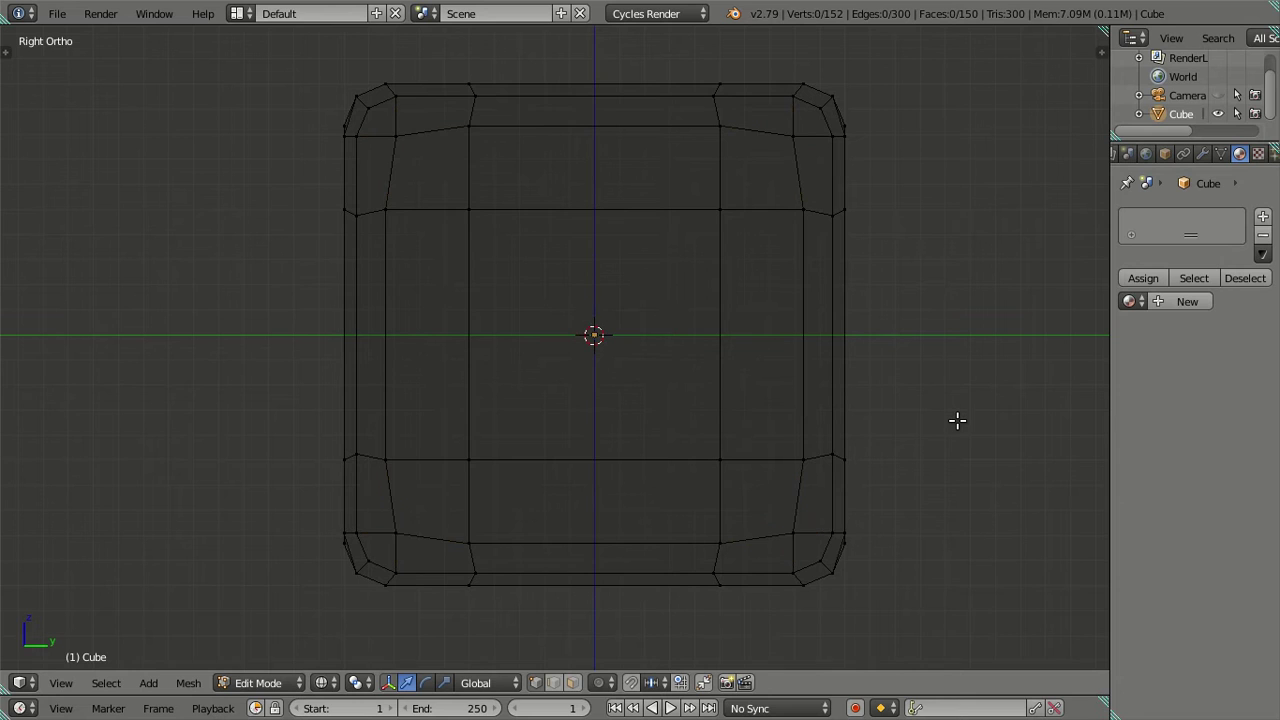
key("KP_7")
key("c")
left_click(740, 100)
left_click(333, 108)
left_click(331, 509)
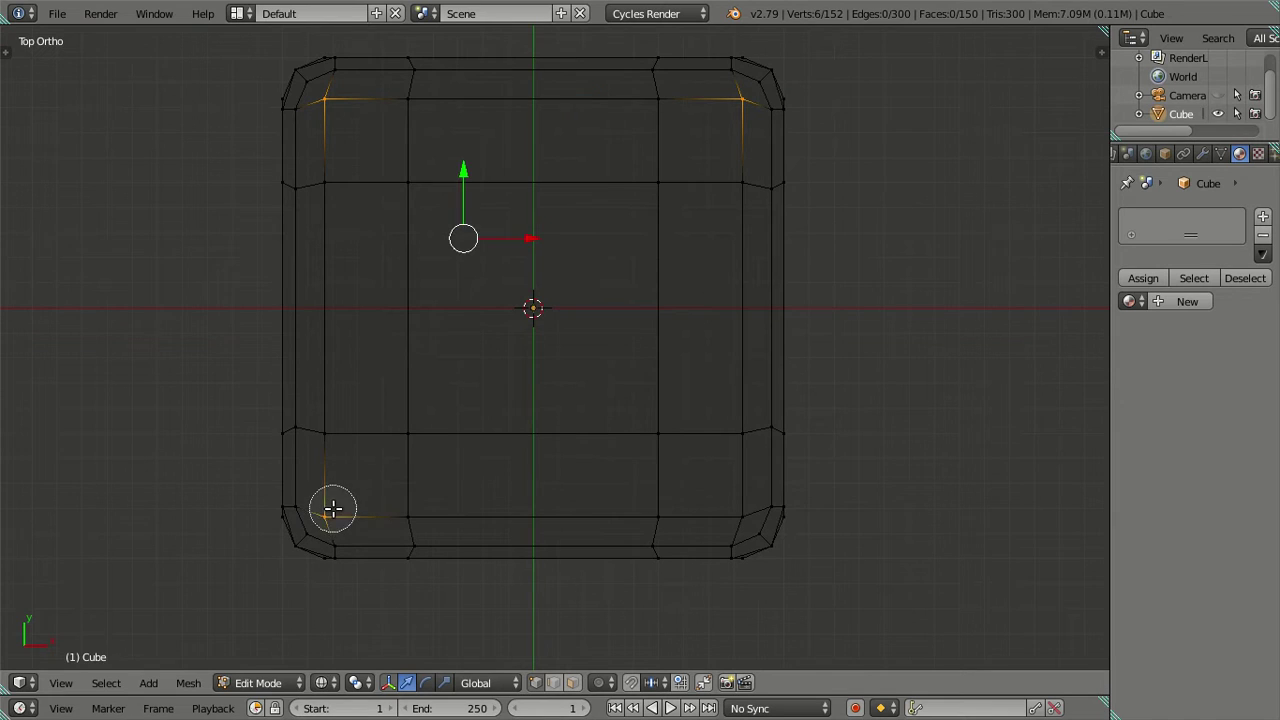
left_click(734, 503)
right_click(734, 502)
type("sx0.95")
key("Return")
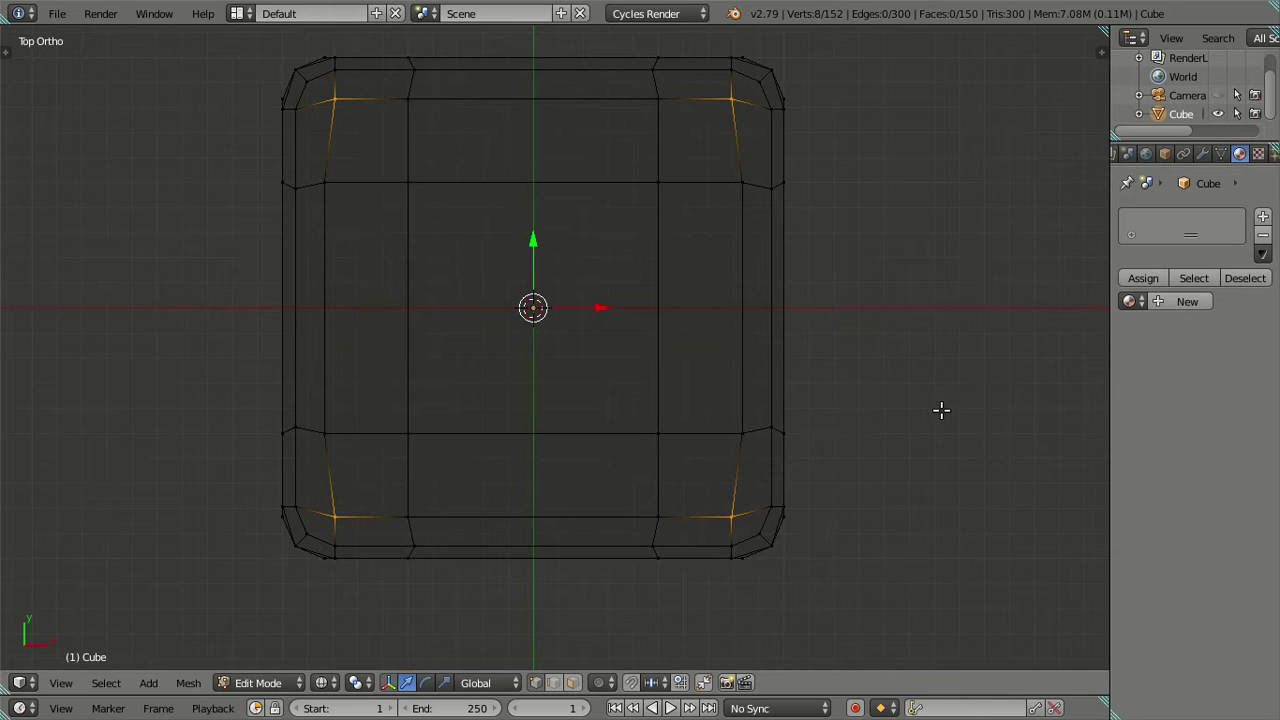
type("sy0.95")
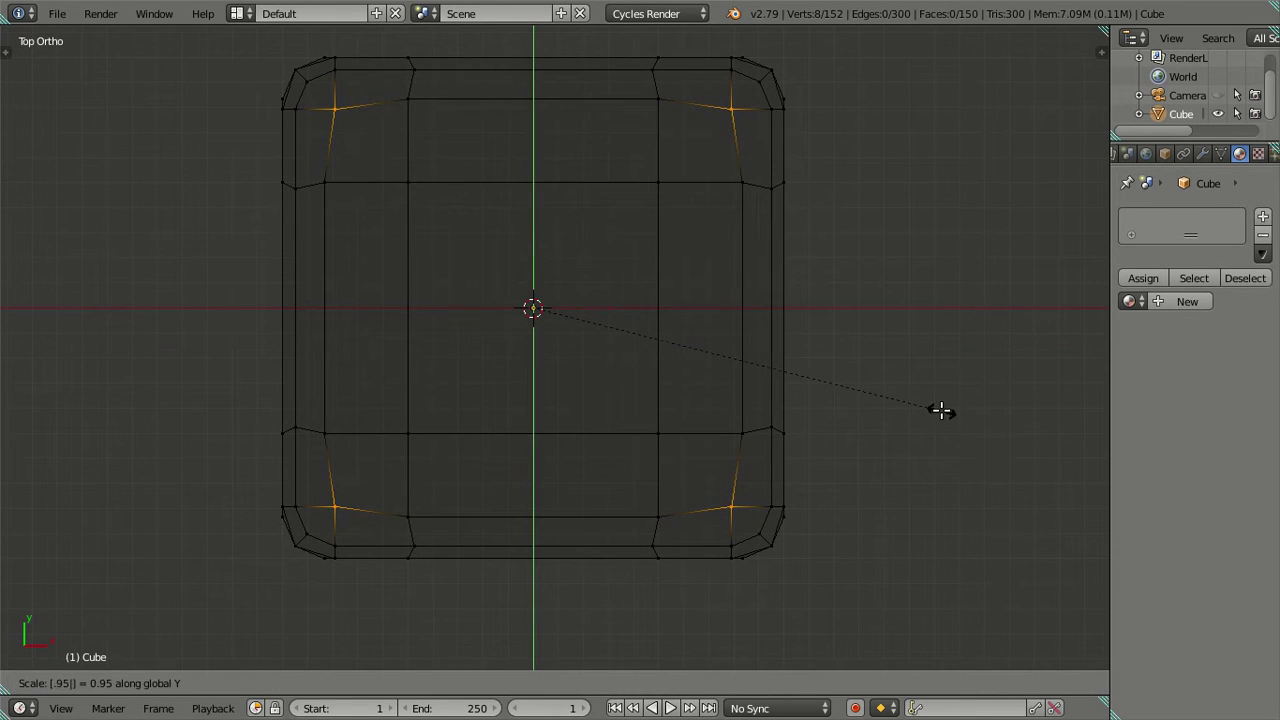
key("Return")
Step: Deselect all and return to solid shading to check the rounded face corners
key("a")
key("z")
mouse_move(840, 423)
middle_mouse_down()
mouse_move(777, 223)
mouse_move(709, 237)
mouse_move(626, 220)
middle_mouse_up()
key("KP_1")
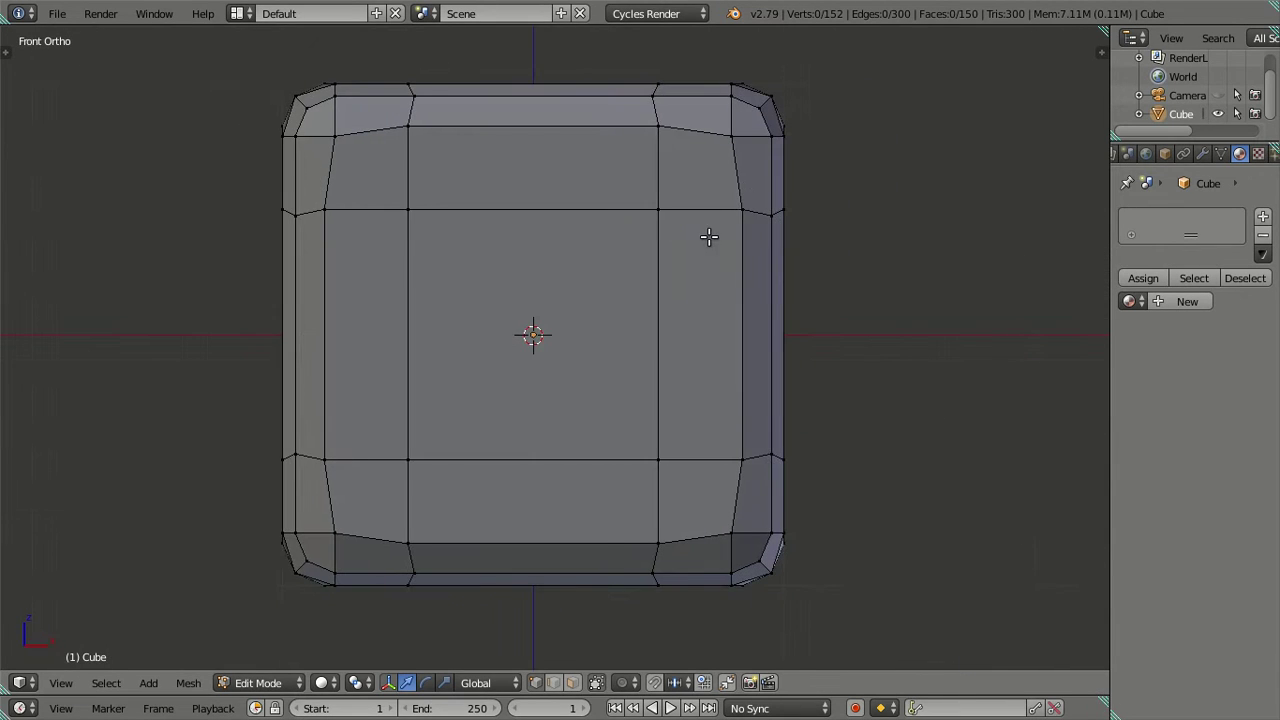
Step: Orbit to view the cube from above and switch to edge select mode
key("KP_3")
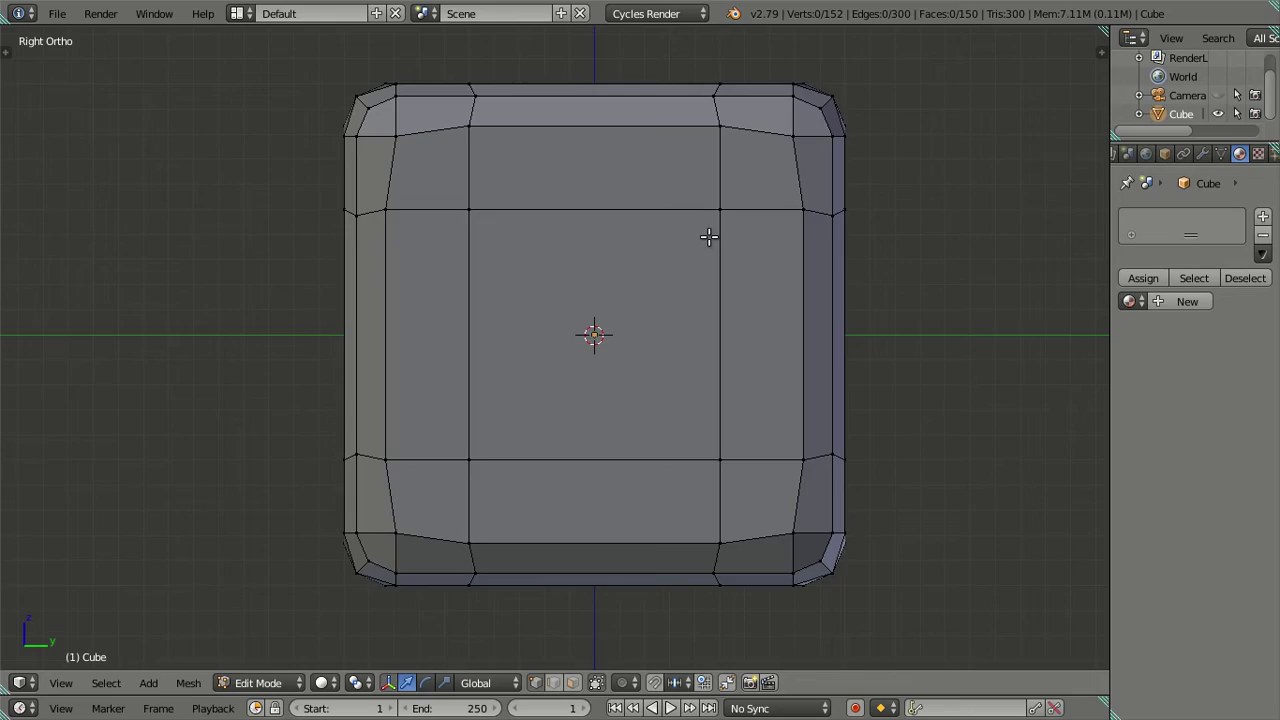
mouse_move(713, 238)
middle_mouse_down()
mouse_move(757, 414)
mouse_move(678, 368)
mouse_move(614, 286)
mouse_move(674, 266)
mouse_move(771, 266)
mouse_move(769, 221)
mouse_move(694, 254)
mouse_move(643, 303)
mouse_move(597, 277)
mouse_move(486, 252)
mouse_move(751, 280)
mouse_move(764, 322)
mouse_move(623, 303)
mouse_move(638, 355)
mouse_move(600, 334)
middle_mouse_up()
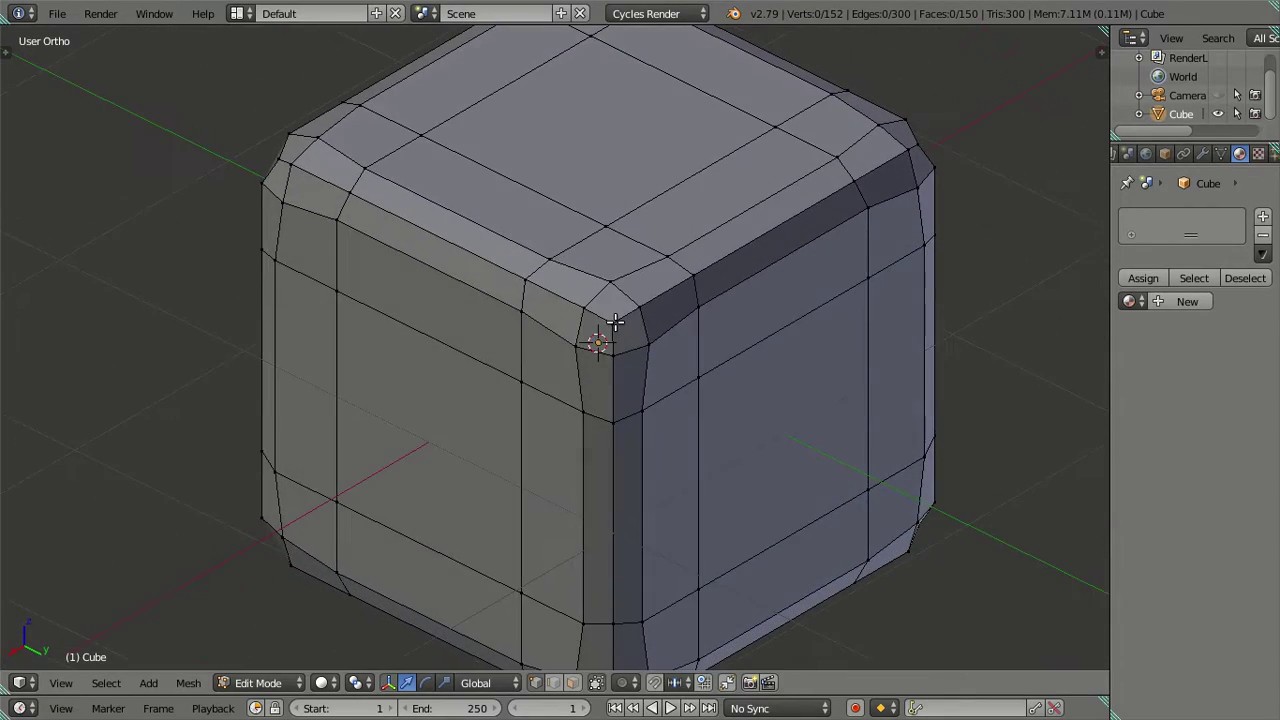
key("ctrl+Tab")
left_click(619, 332)
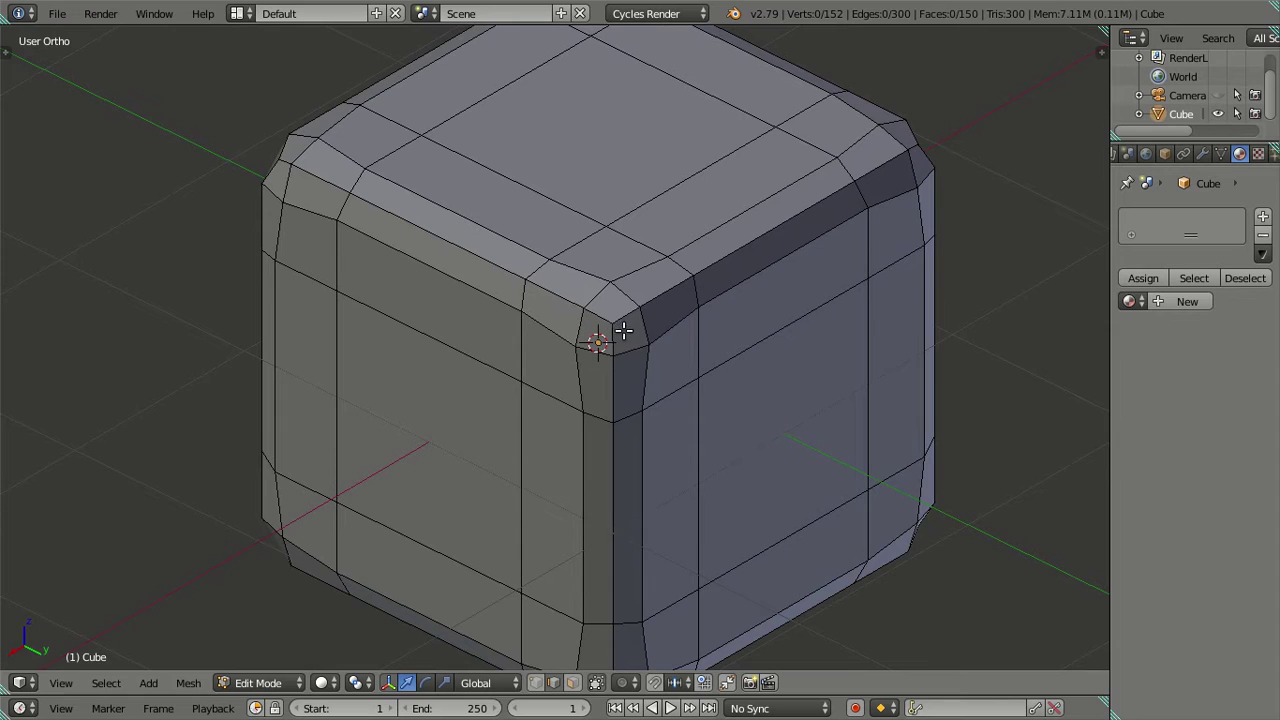
Step: Select the short diagonal edges at the top corners of the cube
middle_click_drag(775, 363, 591, 351)
left_click(586, 294, "shift")
left_click(599, 298, "shift")
left_click(677, 314, "shift")
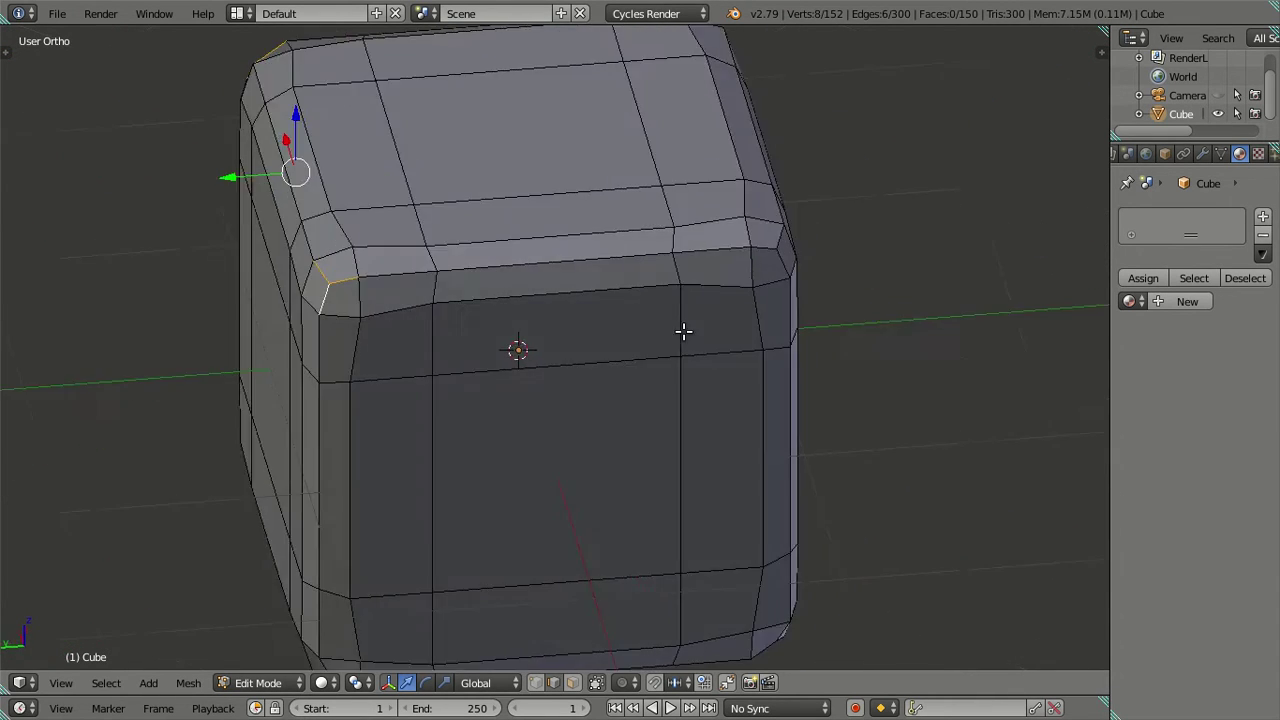
middle_click_drag(677, 314, 607, 290)
left_click(607, 290, "shift")
left_click(643, 294, "shift")
left_click(645, 296, "shift")
mouse_move(714, 334)
middle_mouse_down()
mouse_move(626, 360)
mouse_move(614, 302)
middle_mouse_up()
left_click(650, 280, "shift")
left_click(668, 285, "shift")
left_click(668, 285, "shift")
Step: Add the short diagonal edges at the lower corners, viewing the cube from below
scroll(746, 371, "down", 2)
mouse_move(785, 385)
middle_mouse_down()
mouse_move(714, 337)
mouse_move(709, 263)
mouse_move(694, 369)
mouse_move(617, 303)
middle_mouse_up()
scroll(532, 296, "up", 2)
left_click(535, 213, "shift")
left_click(530, 202, "shift")
left_click(551, 214, "shift")
mouse_move(551, 214)
middle_mouse_down()
mouse_move(780, 409)
mouse_move(653, 448)
middle_mouse_up()
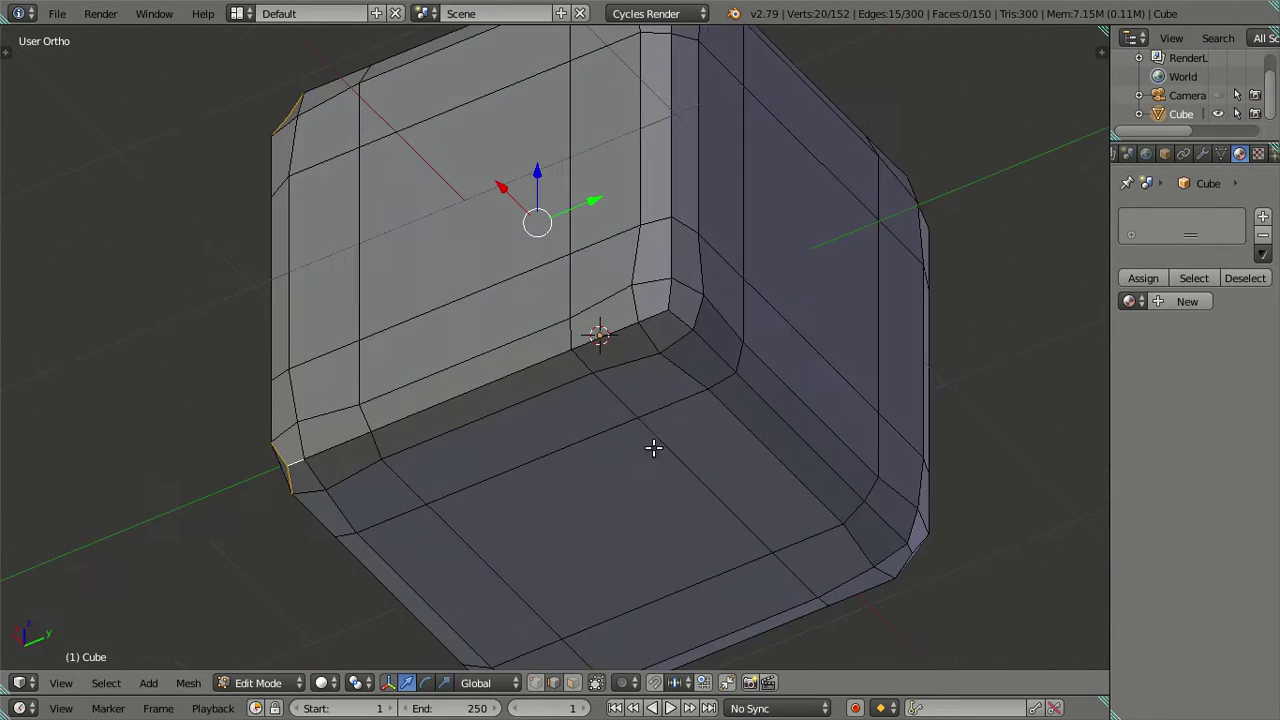
left_click(674, 298, "shift")
left_click(686, 320, "shift")
left_click(663, 320, "shift")
mouse_move(663, 320)
middle_mouse_down()
mouse_move(717, 400)
mouse_move(565, 361)
middle_mouse_up()
left_click(490, 213, "shift")
left_click(478, 225, "shift")
left_click(505, 232, "shift")
Step: Add the last remaining corner edges and zoom out to see the whole cube
mouse_move(1000, 237)
middle_mouse_down()
mouse_move(552, 282)
mouse_move(391, 283)
mouse_move(360, 226)
middle_mouse_up()
scroll(360, 226, "up", 3)
left_click(268, 200, "shift")
left_click(263, 222, "shift")
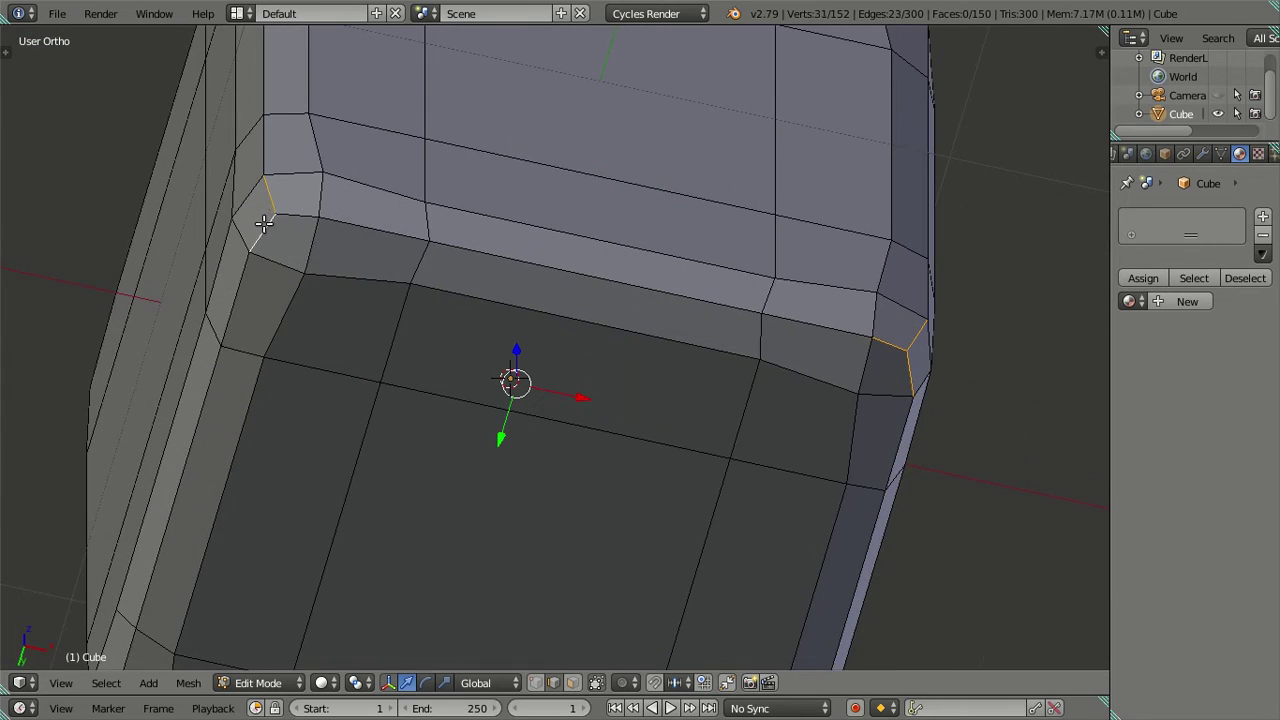
left_click(290, 207, "shift")
scroll(300, 210, "down", 3)
mouse_move(306, 214)
middle_mouse_down()
mouse_move(720, 420)
mouse_move(822, 352)
middle_mouse_up()
Step: Scale the selected corner geometry down twice from the front view
key("KP_1")
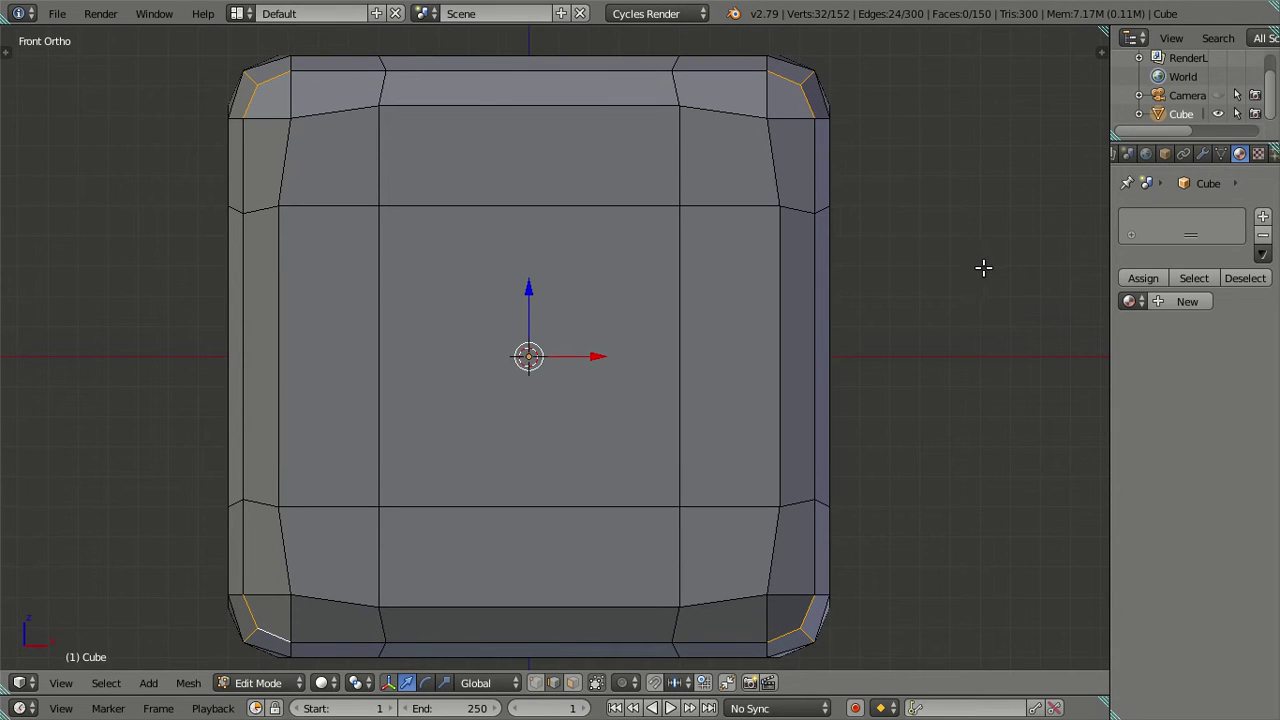
key("s")
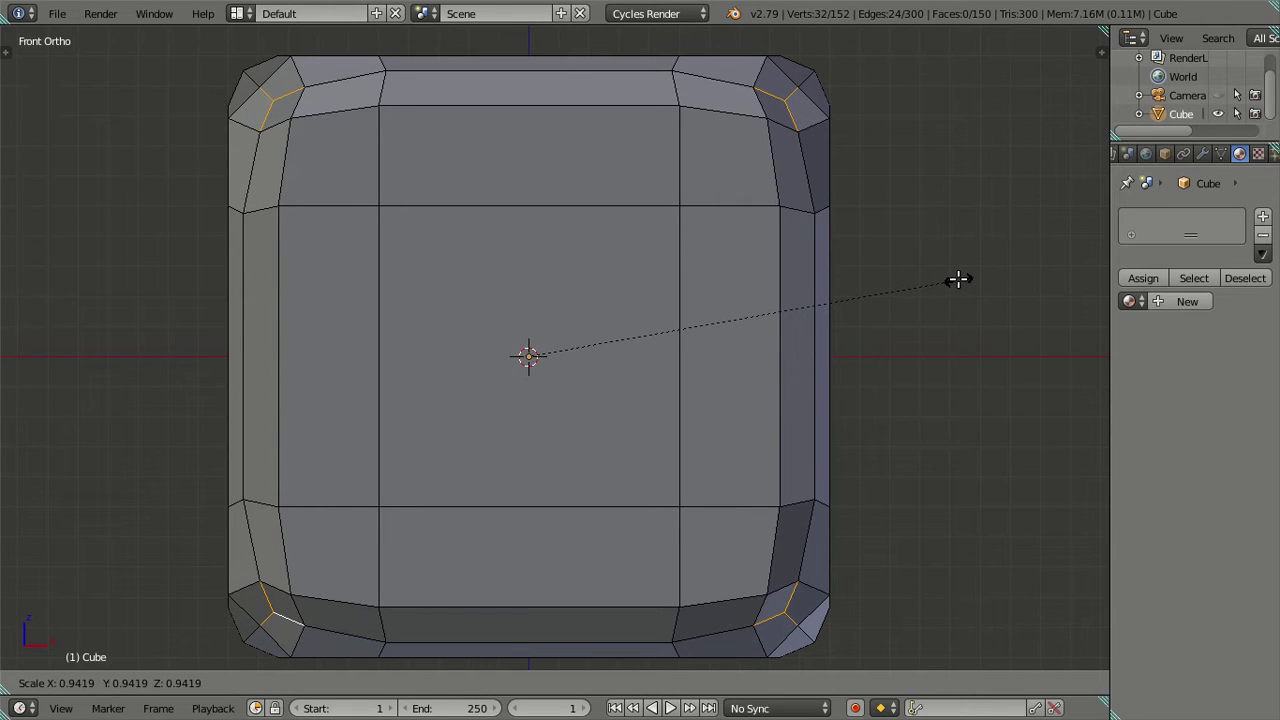
key("Return")
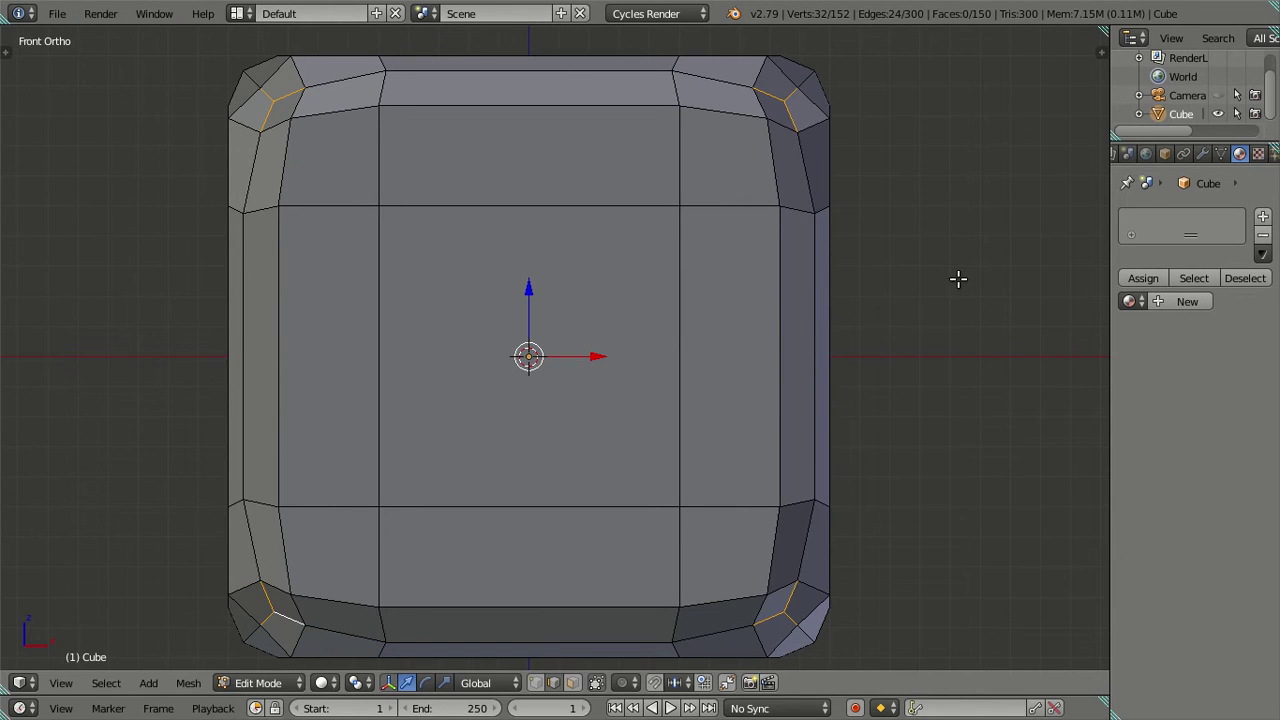
mouse_move(958, 279)
middle_mouse_down()
mouse_move(689, 346)
mouse_move(636, 314)
mouse_move(500, 320)
mouse_move(483, 300)
mouse_move(608, 346)
mouse_move(690, 272)
mouse_move(709, 271)
mouse_move(709, 234)
mouse_move(814, 223)
middle_mouse_up()
key("Tab")
key("Tab")
key("KP_1")
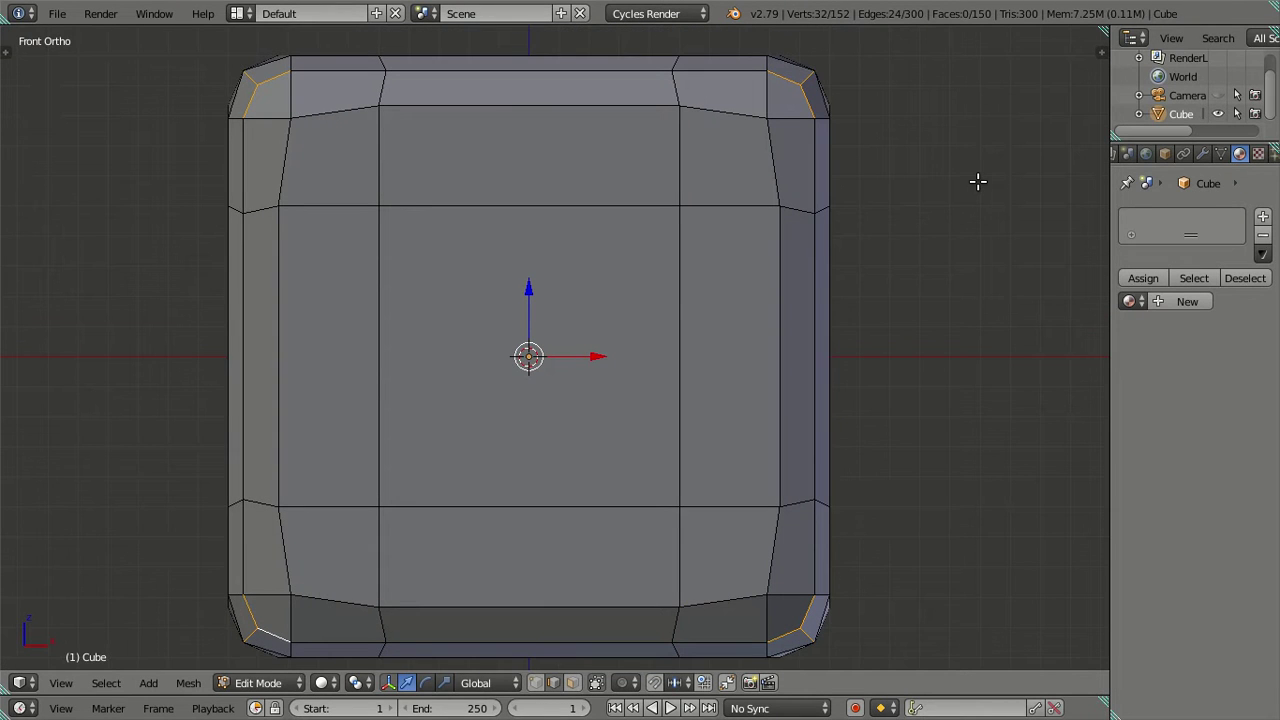
key("s")
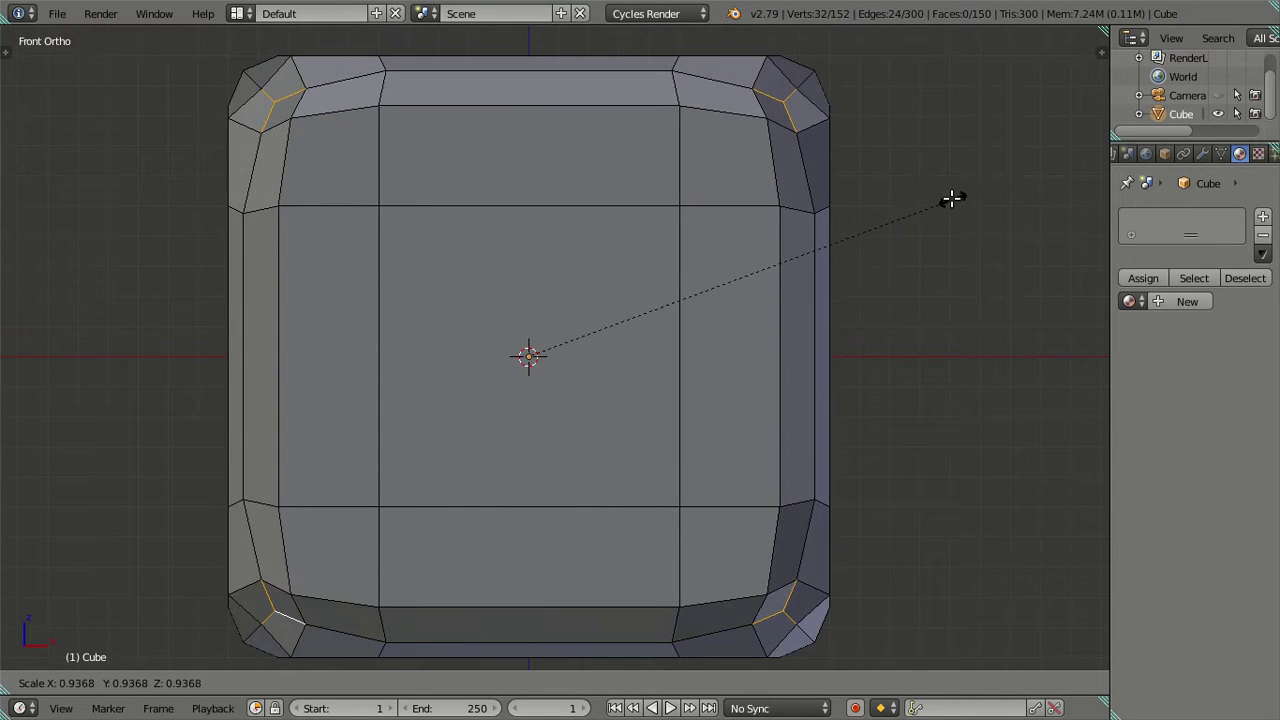
left_click(978, 204)
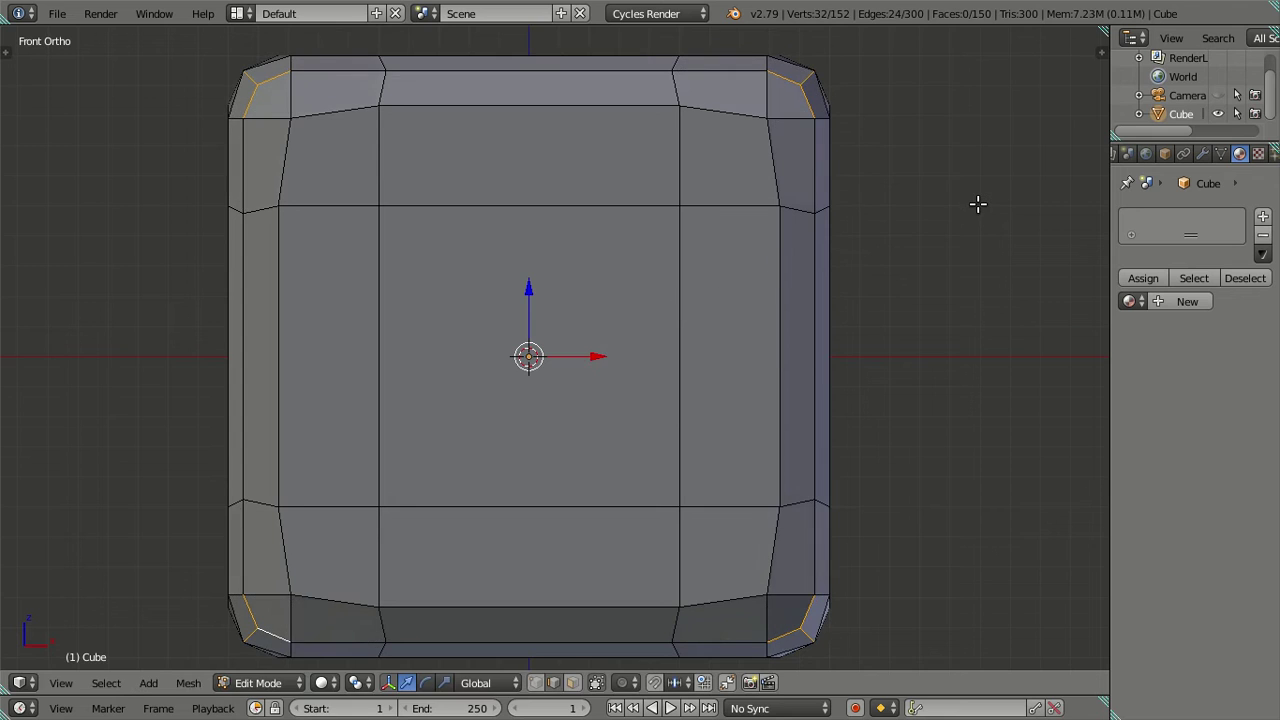
Step: From the top view, scale the corner geometry uniformly by 0.95 and deselect all
key("KP_7")
middle_click_drag(978, 226, 911, 297, "shift")
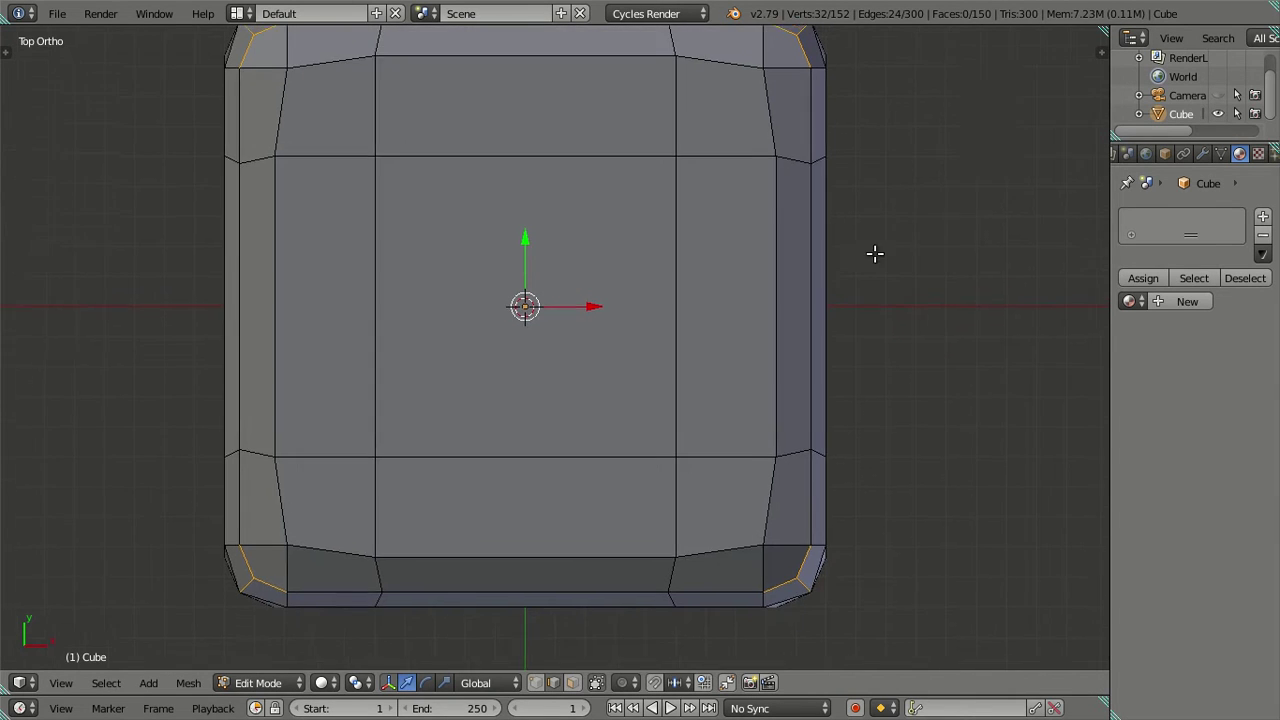
key("s")
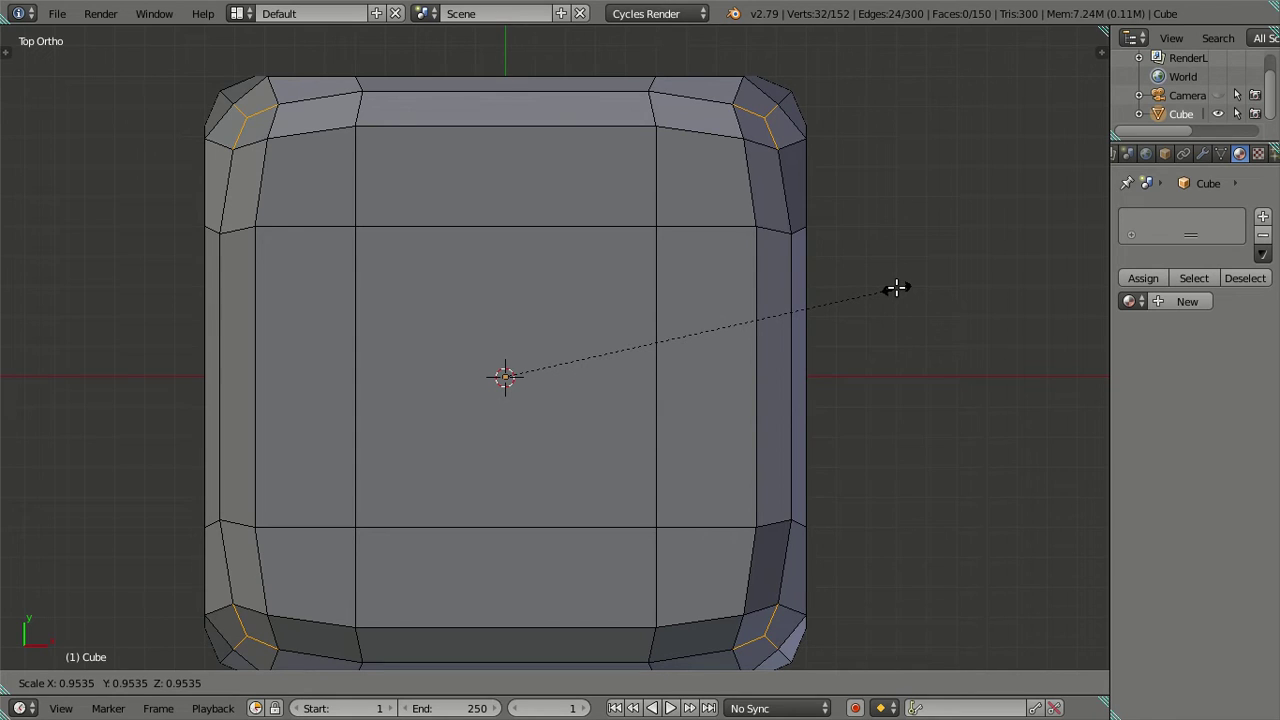
type(".95")
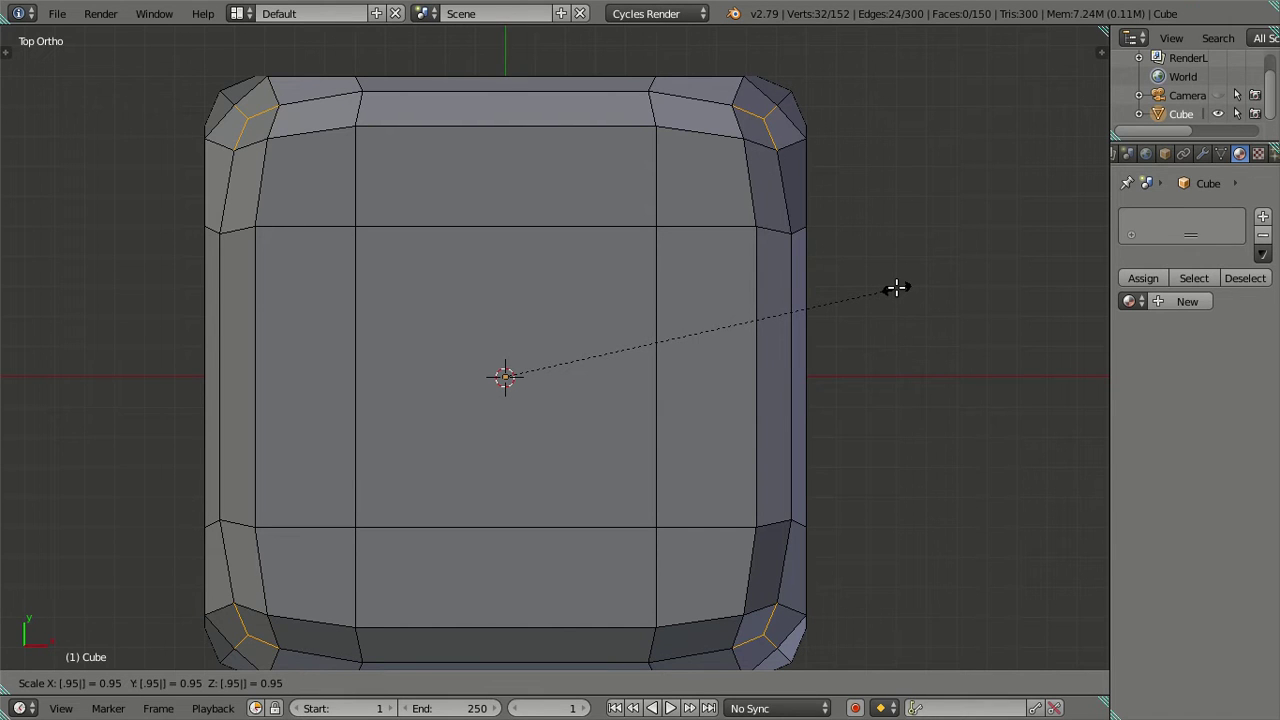
key("Return")
key("a")
Step: Orbit the cube and toggle between Object and Edit Mode to inspect the tighter corners
mouse_move(911, 397)
middle_mouse_down()
mouse_move(728, 189)
mouse_move(697, 176)
middle_mouse_up()
key("Tab")
mouse_move(760, 203)
middle_mouse_down()
mouse_move(629, 343)
mouse_move(600, 337)
mouse_move(544, 246)
mouse_move(406, 246)
mouse_move(420, 280)
mouse_move(412, 341)
mouse_move(410, 300)
middle_mouse_up()
key("Tab")
scroll(503, 214, "down", 2)
mouse_move(503, 214)
middle_mouse_down()
mouse_move(603, 303)
mouse_move(691, 251)
mouse_move(822, 245)
mouse_move(731, 277)
mouse_move(507, 254)
mouse_move(509, 314)
mouse_move(674, 257)
middle_mouse_up()
scroll(603, 303, "down", 1)
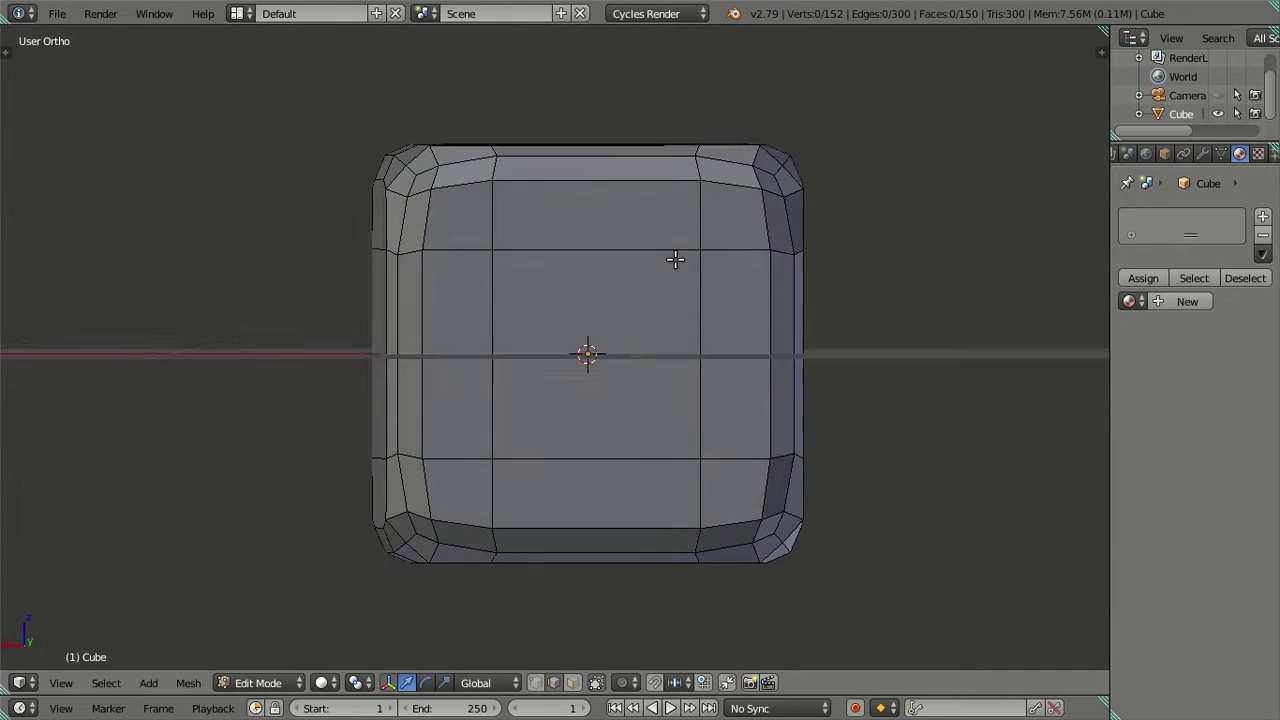
Step: From the front view, add a Subdivision Surface modifier to the cube
key("KP_1")
scroll(692, 284, "up", 2)
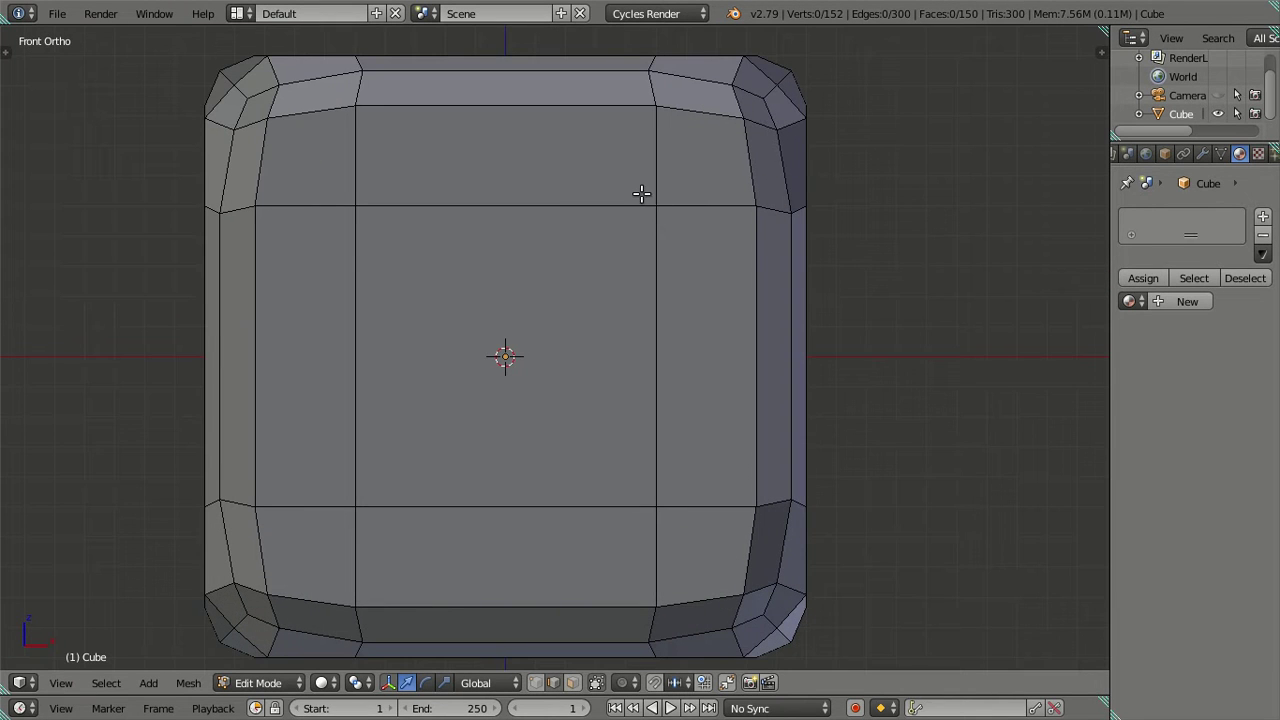
right_click(604, 206, "alt")
key("a")
left_click(1202, 153)
left_click(1157, 216)
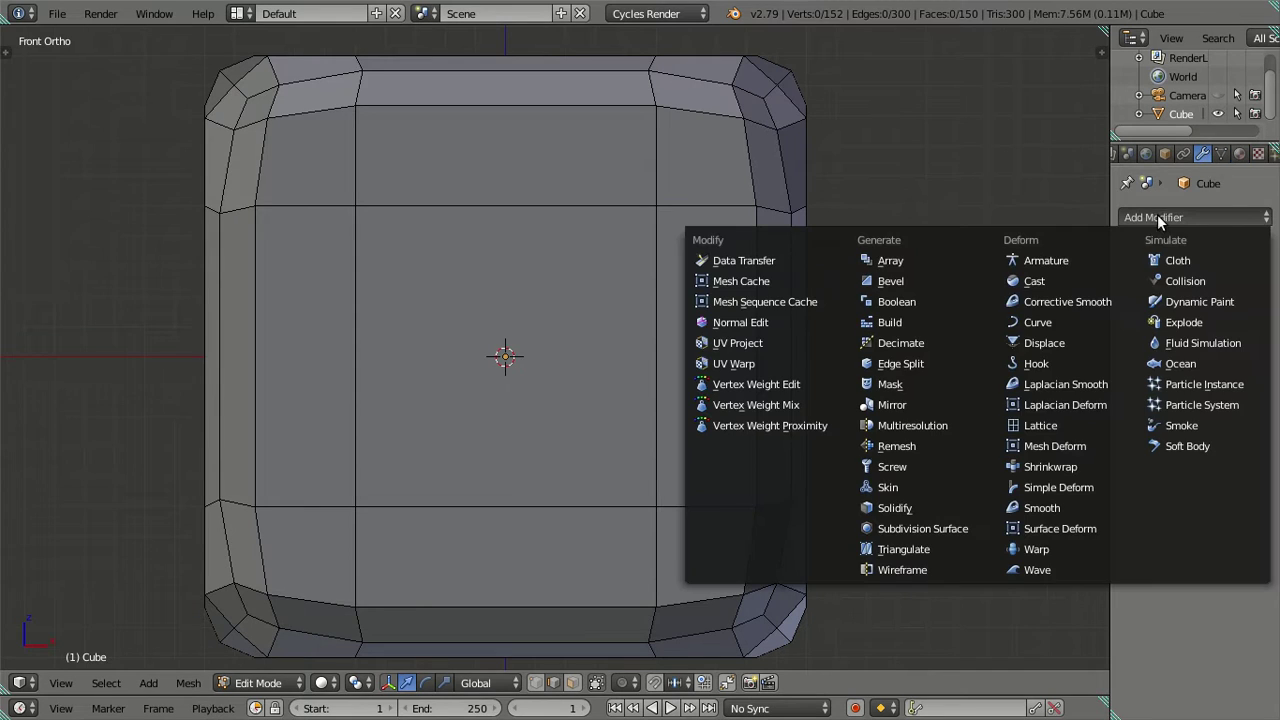
left_click(956, 532)
Step: Preview the smoothing at viewport level 2, then set viewport subdivisions to 0 and return to Edit Mode
key("Tab")
middle_click_drag(623, 303, 950, 347)
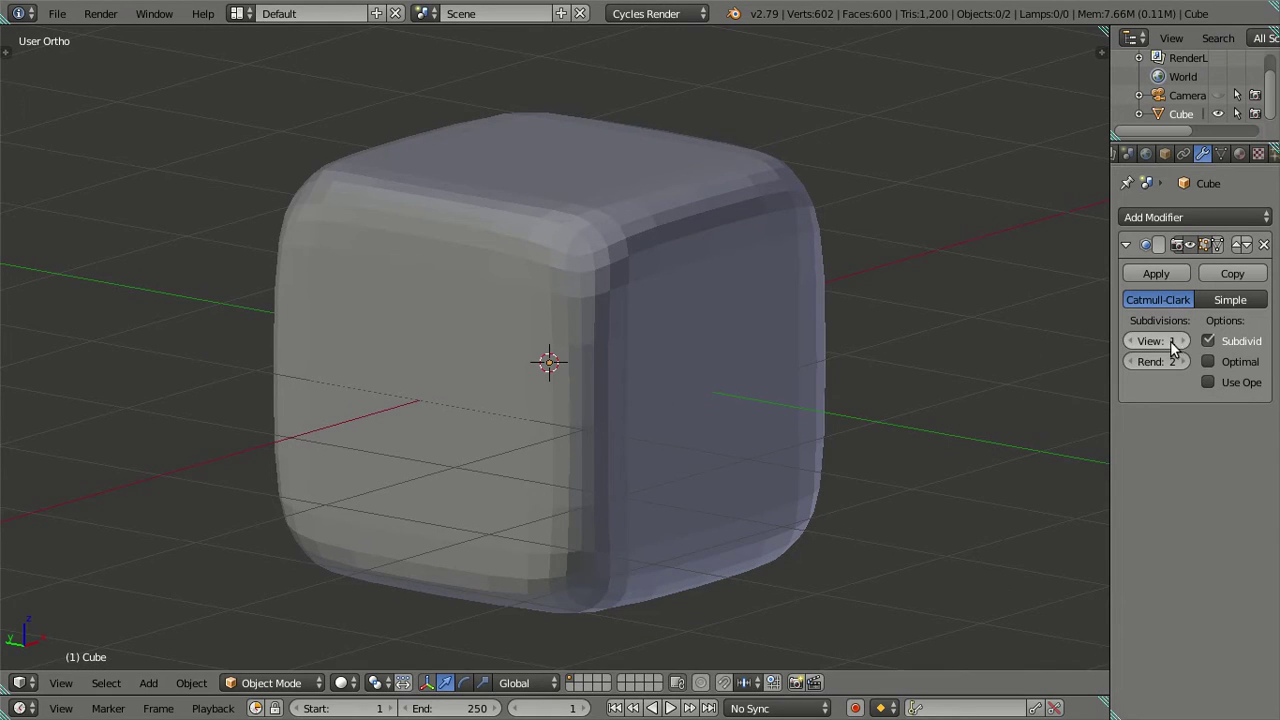
left_click(1184, 340)
mouse_move(1000, 345)
middle_mouse_down()
mouse_move(704, 349)
mouse_move(639, 332)
mouse_move(608, 349)
mouse_move(611, 363)
middle_mouse_up()
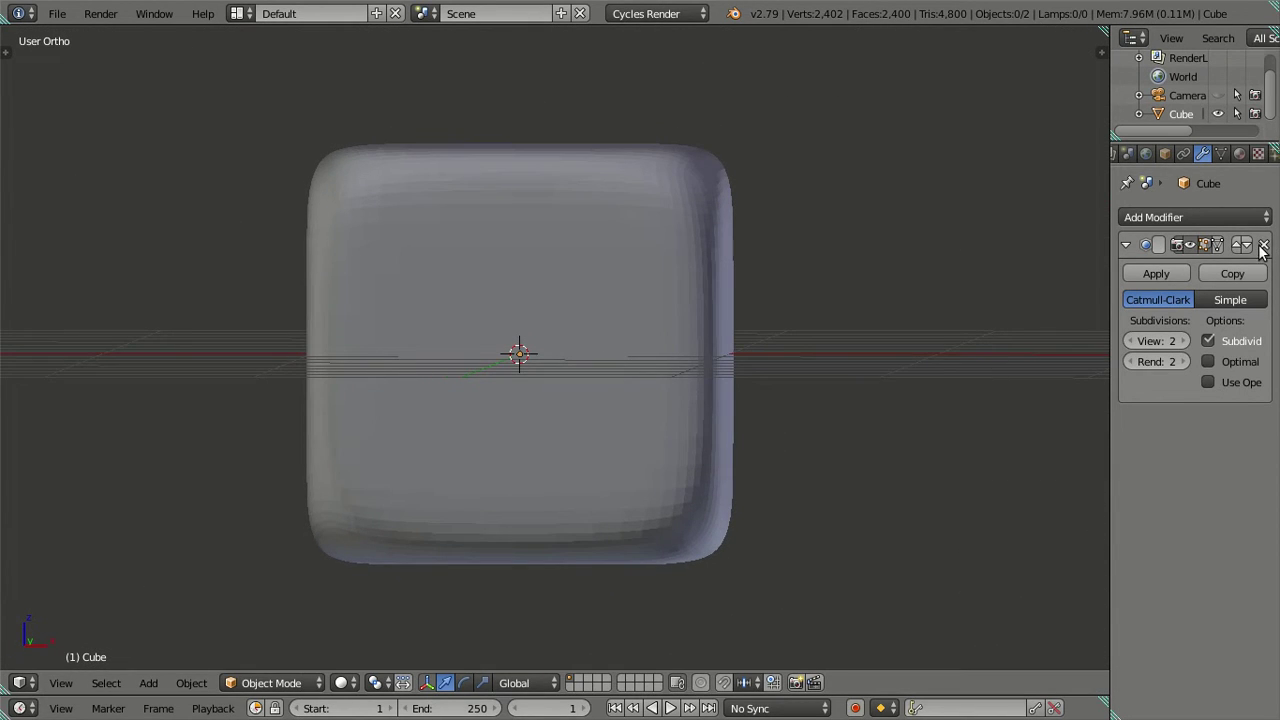
left_click_drag(1187, 340, 1135, 341)
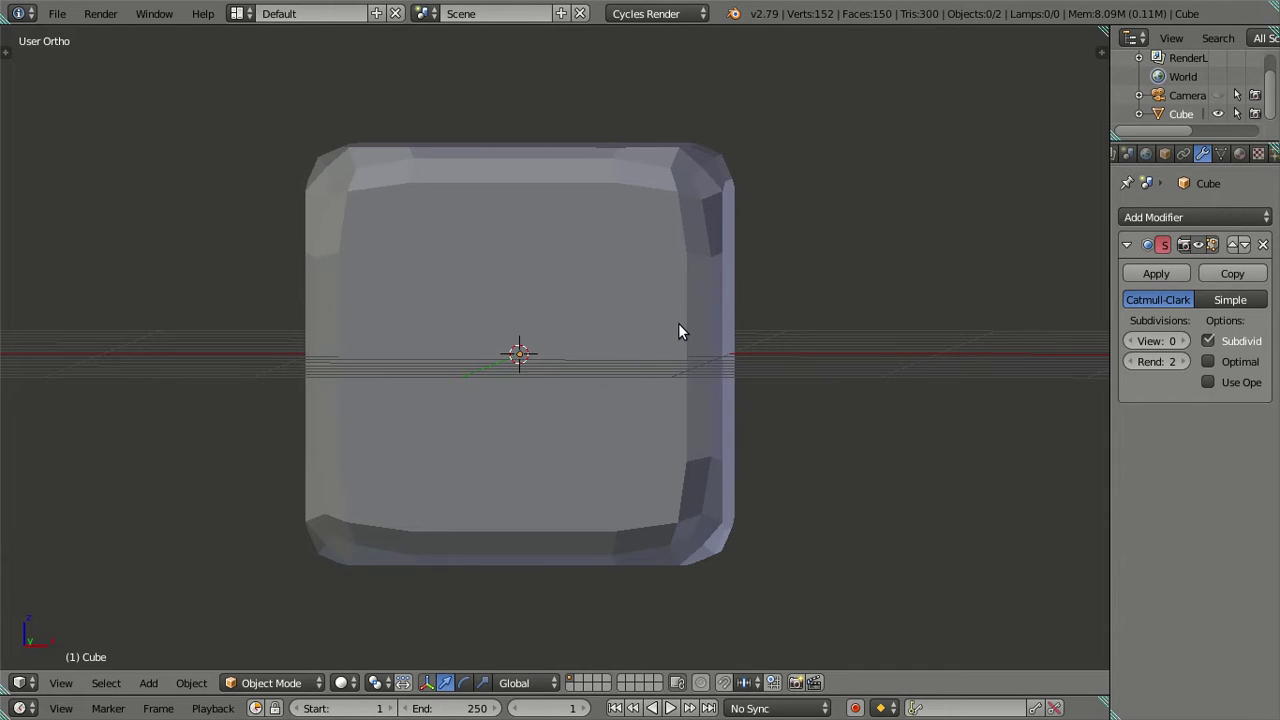
key("KP_1")
key("Tab")
scroll(678, 320, "up", 2)
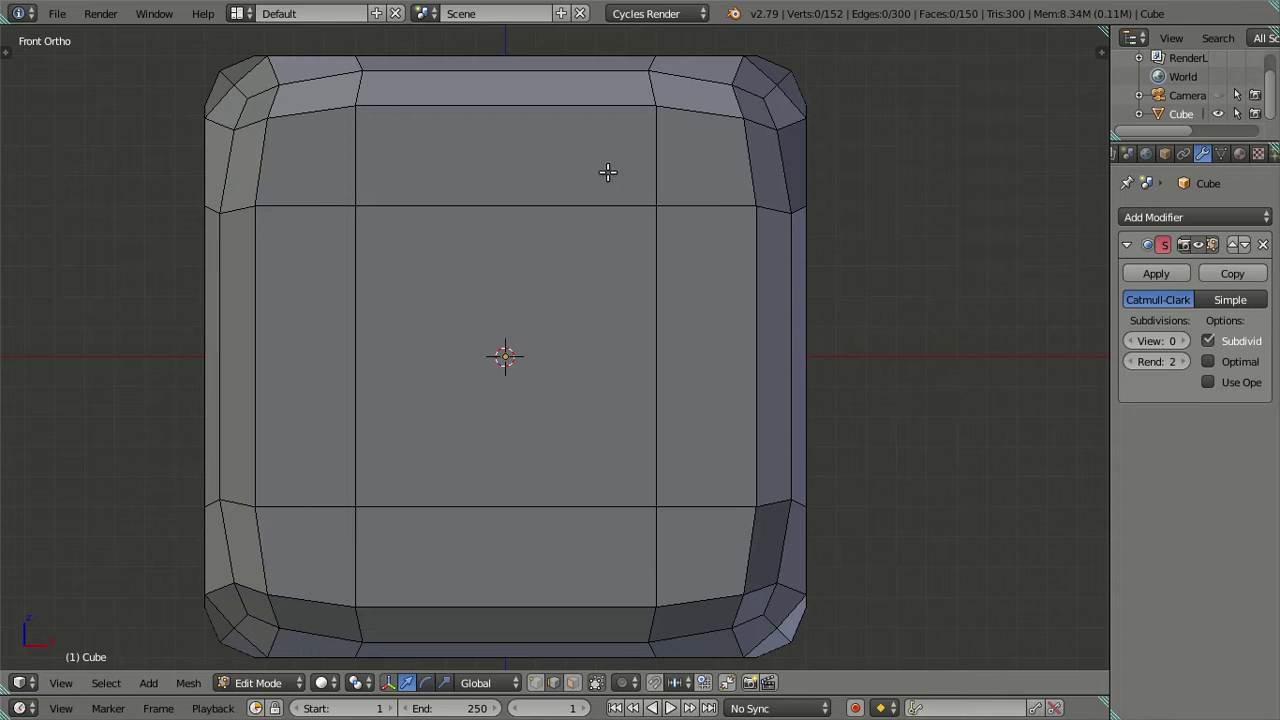
Step: Show the transform side panel and undo a trial loop cut near the top
right_click(563, 205, "alt")
key("a")
key("ctrl+r")
left_click(638, 162)
right_click(638, 162)
key("n")
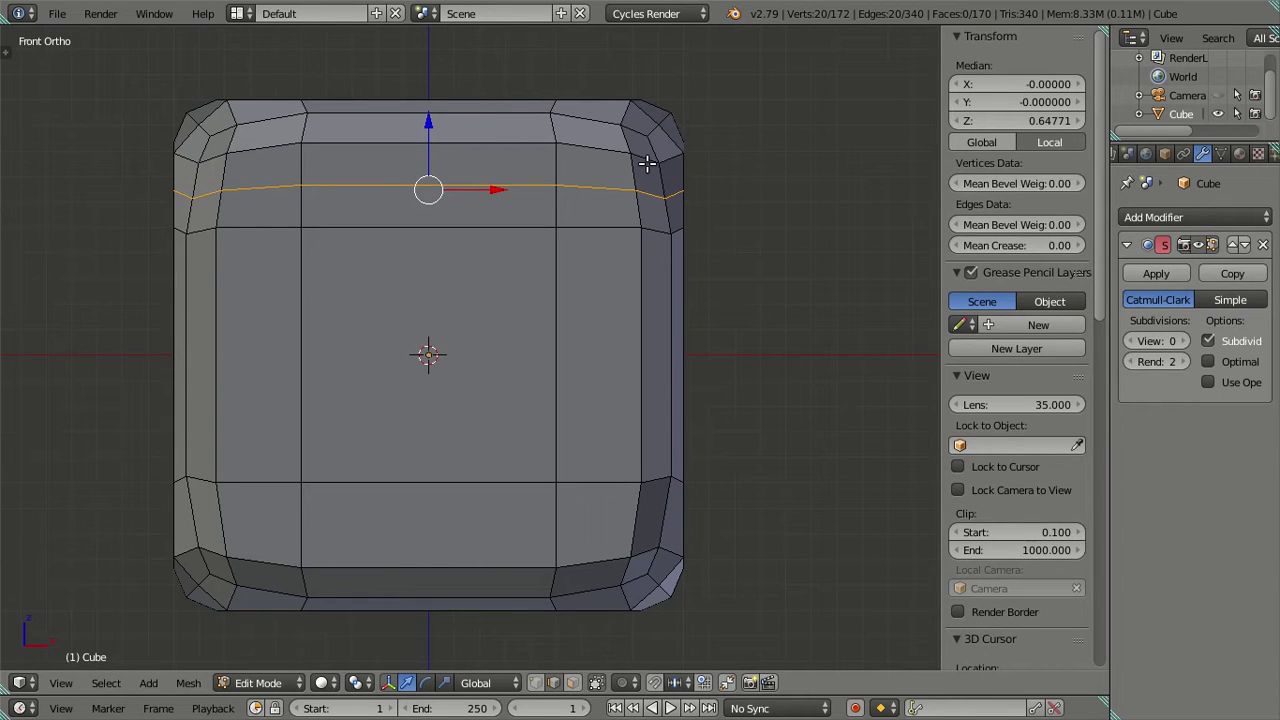
key("ctrl+z")
Step: Spread the two inner horizontal edge loops 1.1 times apart along Z
right_click(475, 240, "alt")
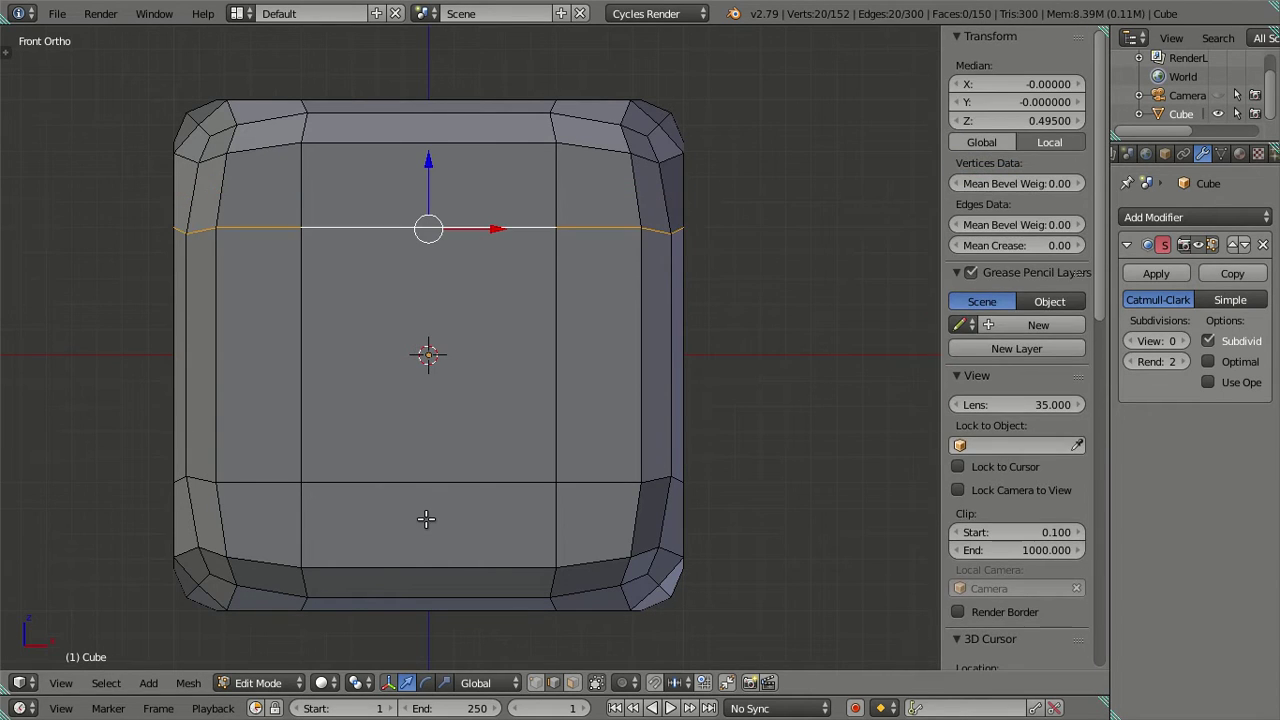
right_click(427, 488, "alt+shift")
key("s")
key("z")
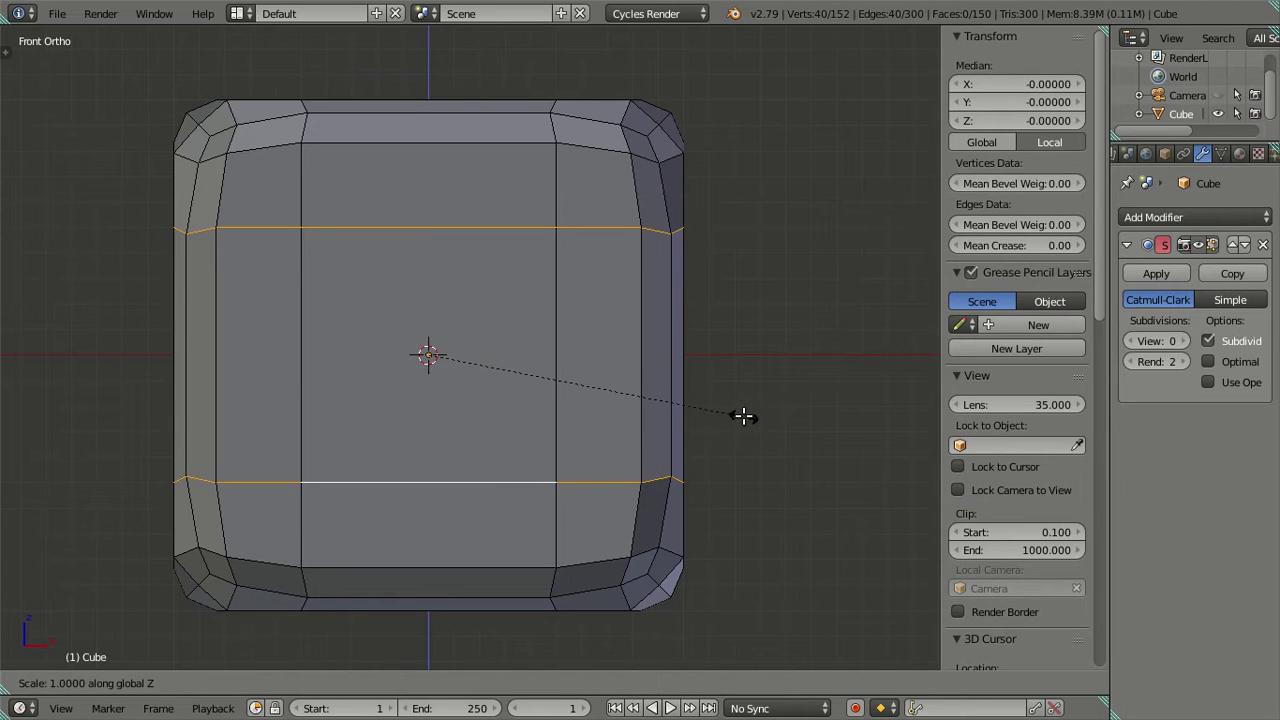
type("1.")
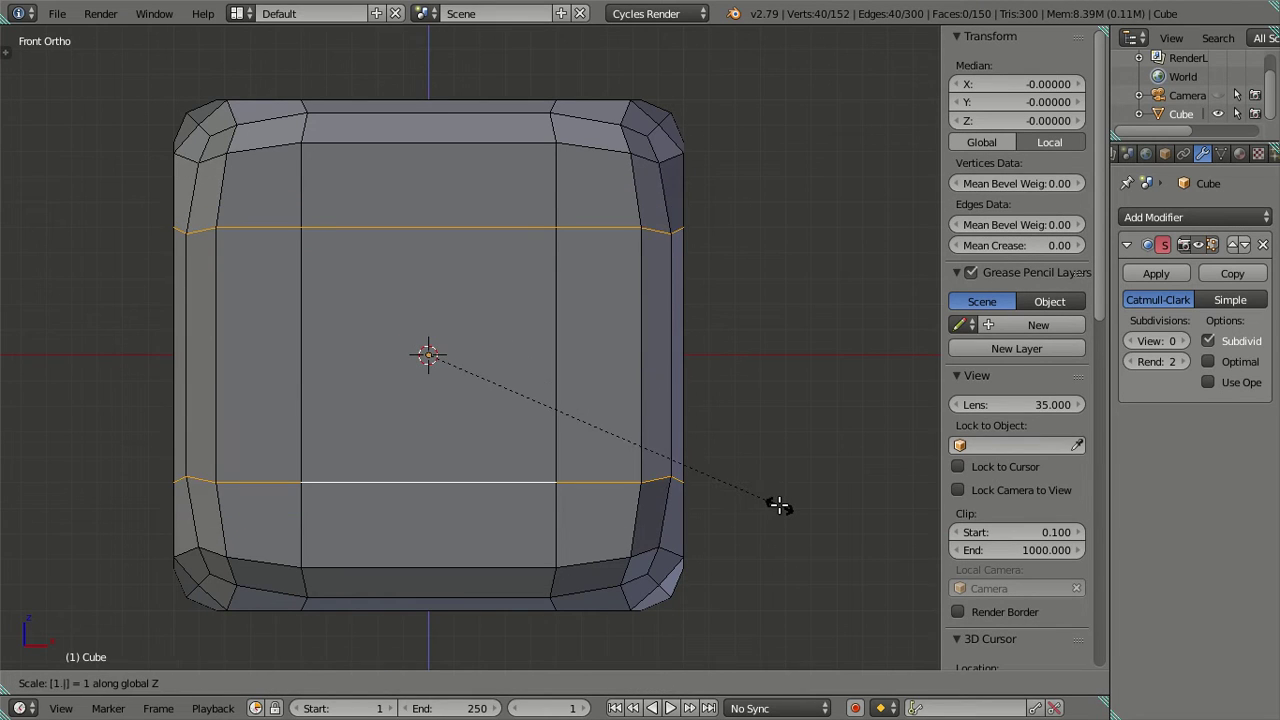
type("5")
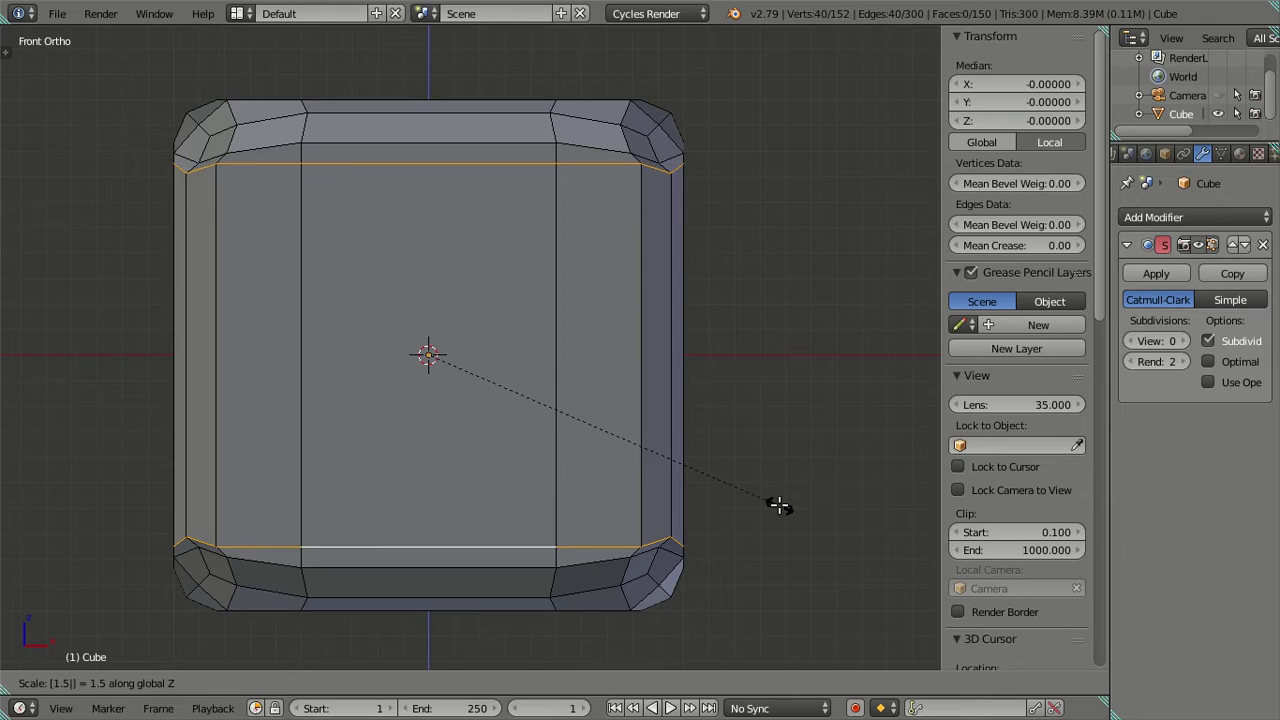
key("Escape")
type("sz1.5")
key("Escape")
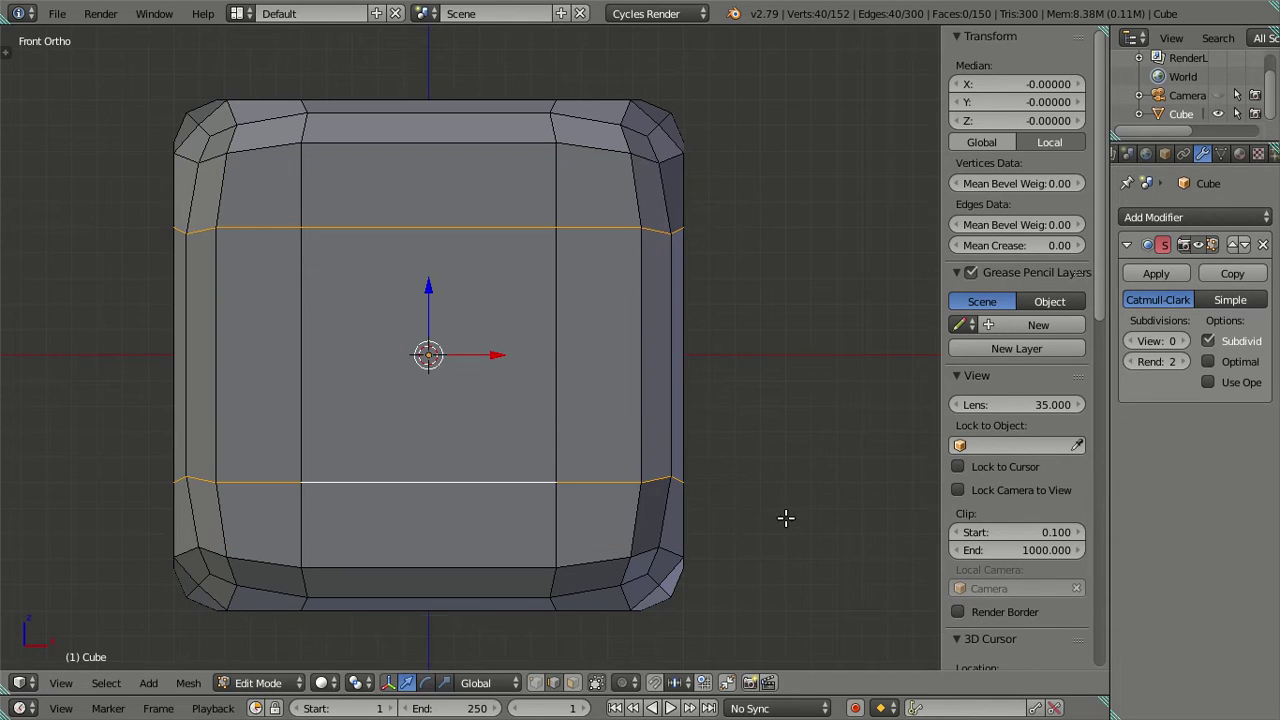
type("sz1.1")
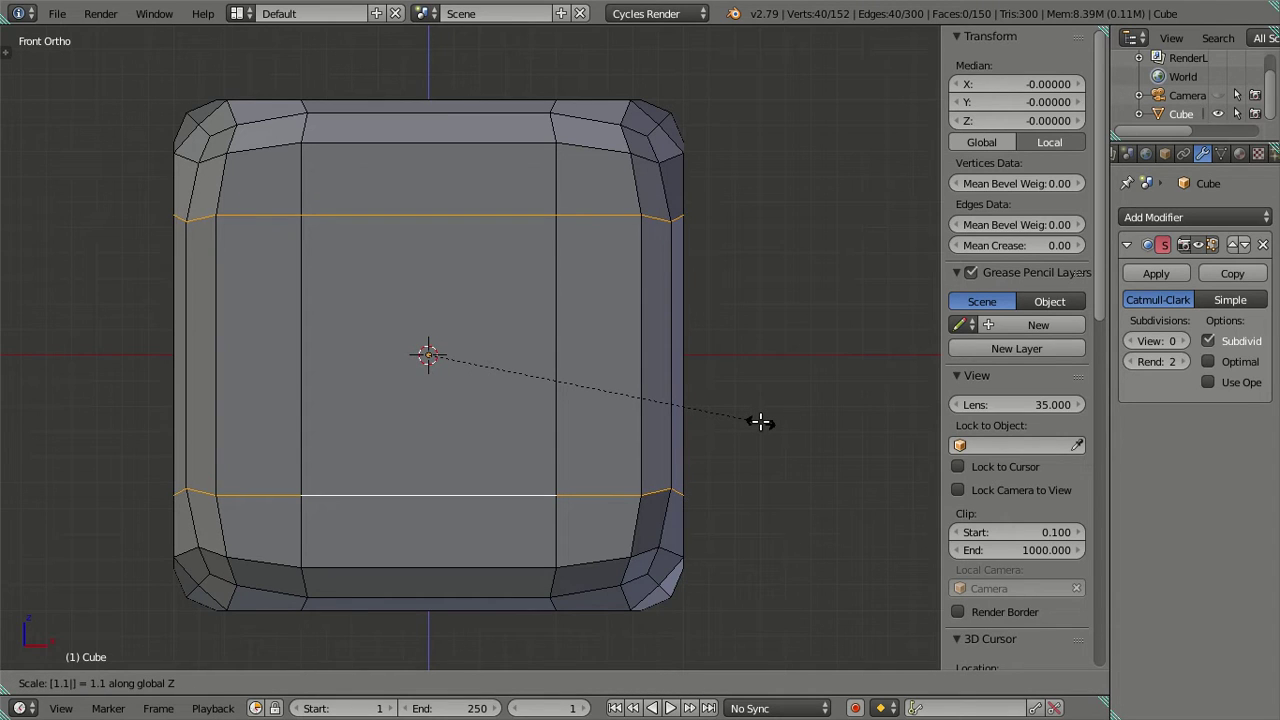
key("Return")
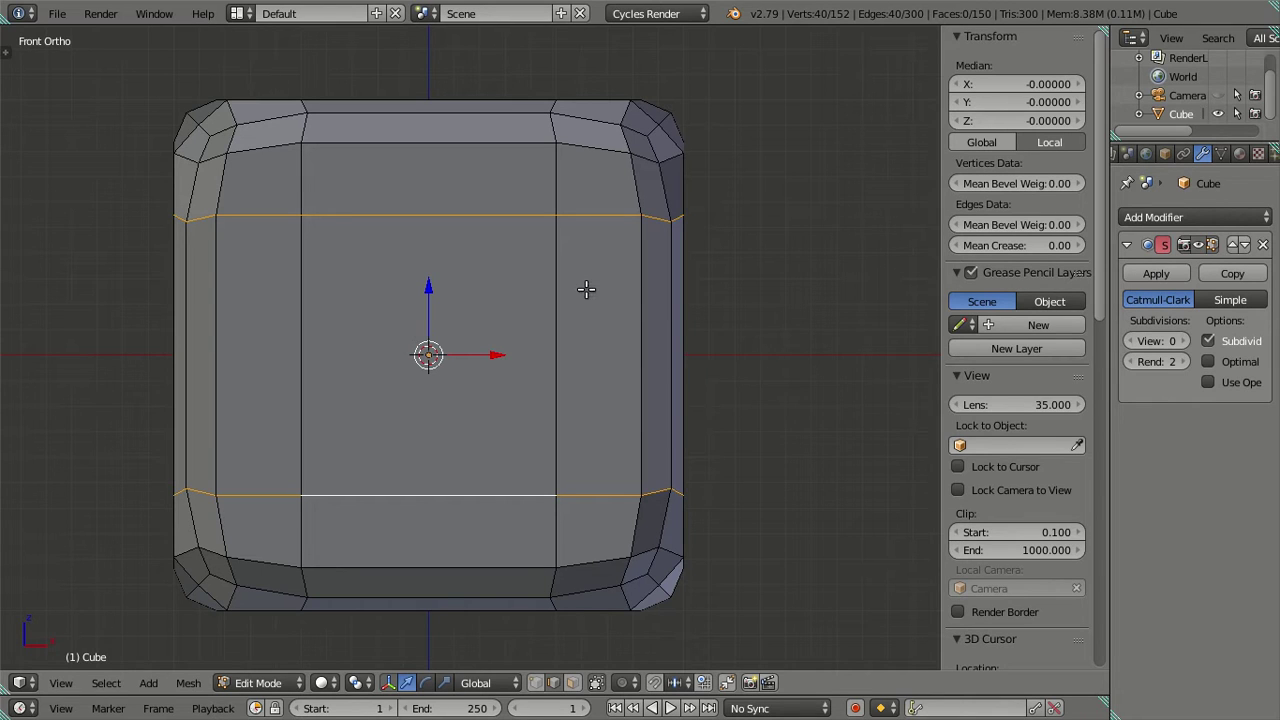
Step: Spread the left and right inner vertical edge loops 1.1 times along X
key("a")
right_click(306, 348, "alt")
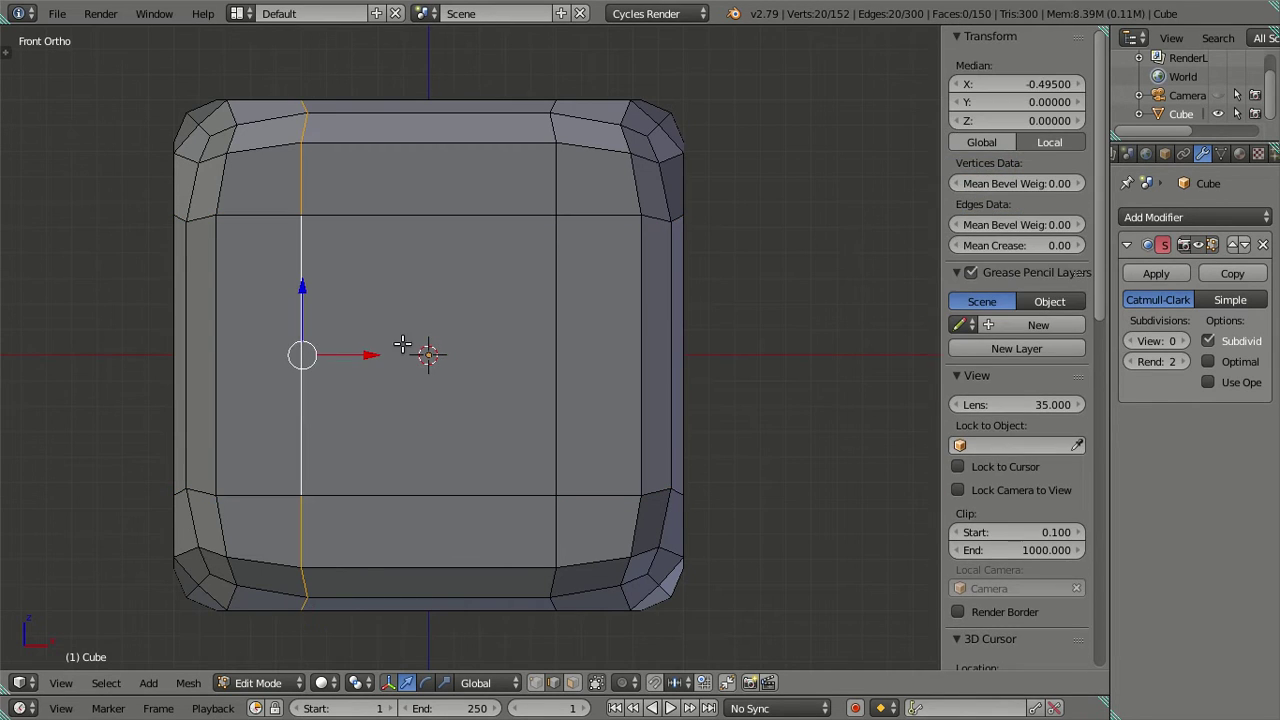
right_click(558, 341, "alt+shift")
type("sx1.1")
key("Return")
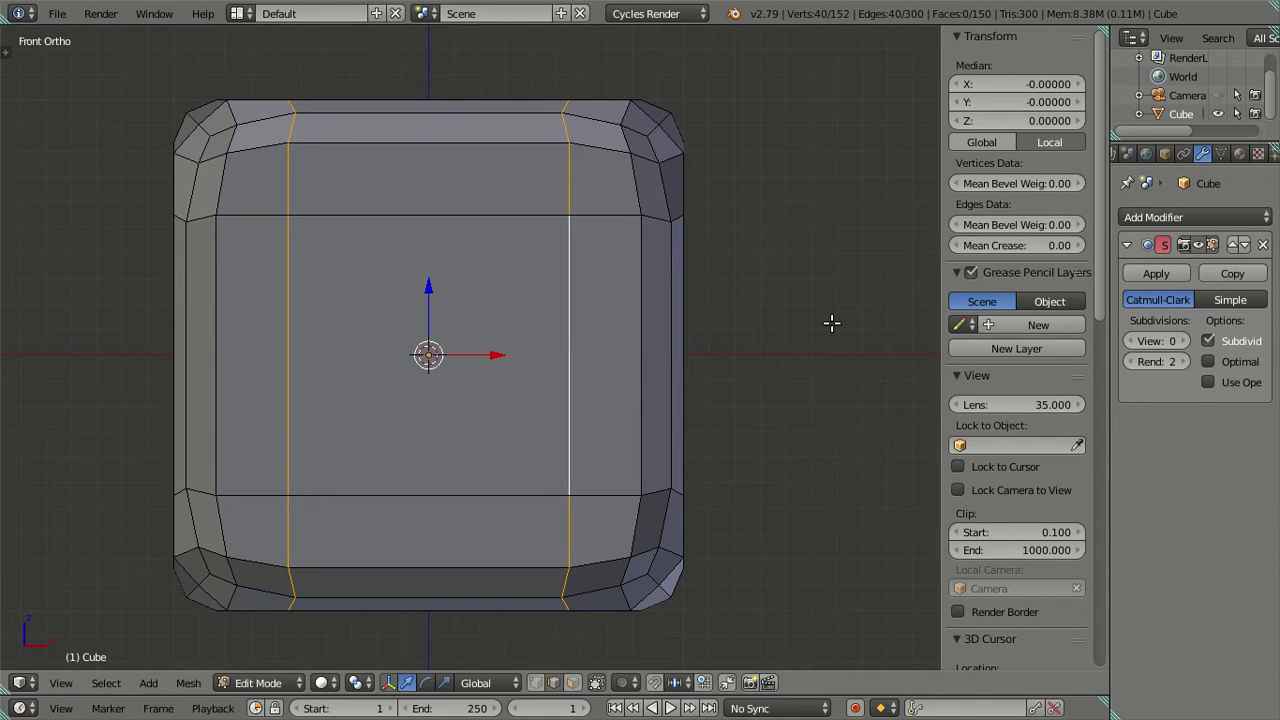
Step: In Right view, spread the side face's two inner vertical loops 1.1 times along Y
middle_click_drag(827, 324, 627, 324)
key("KP_3")
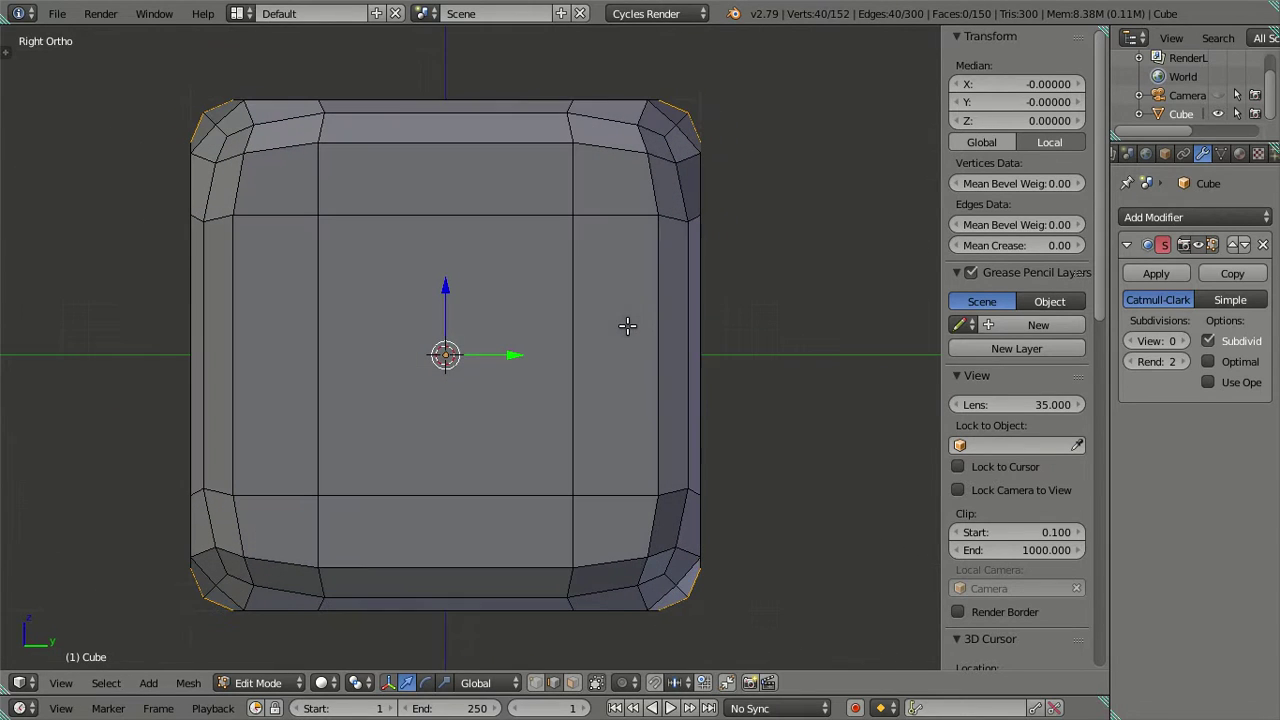
key("a")
left_click(318, 350, "alt")
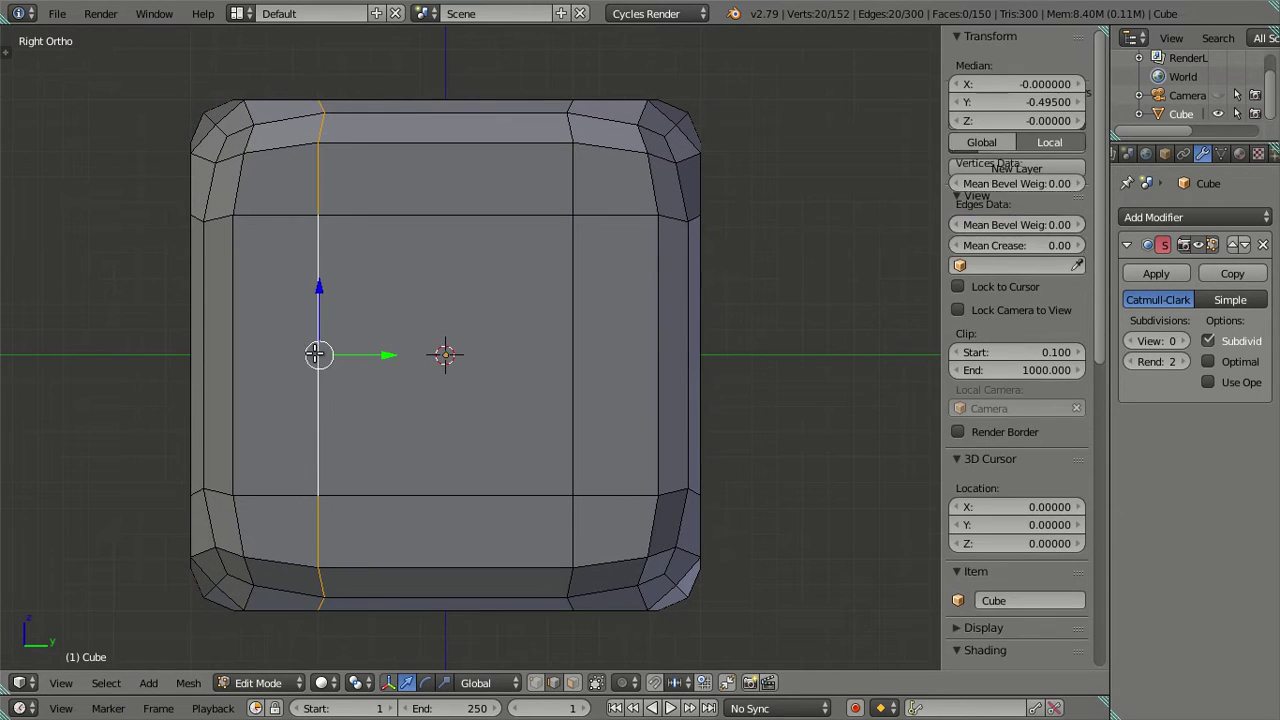
left_click(565, 366, "alt+shift")
type("sy1.1")
key("Return")
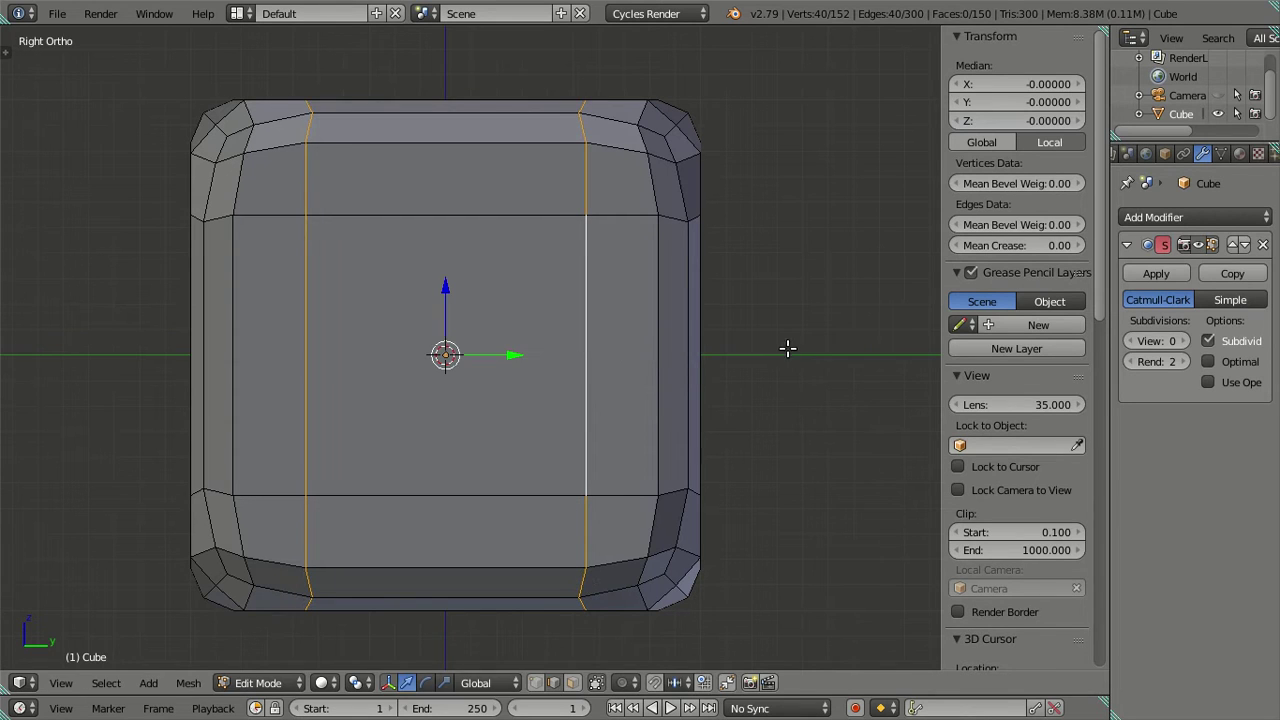
key("a")
mouse_move(735, 323)
middle_mouse_down()
mouse_move(597, 346)
mouse_move(517, 311)
mouse_move(483, 334)
mouse_move(549, 491)
mouse_move(597, 540)
mouse_move(694, 529)
mouse_move(740, 504)
mouse_move(746, 351)
mouse_move(663, 294)
mouse_move(768, 371)
middle_mouse_up()
Step: Cut centred pairs of vertical and horizontal edge loops across the front face
key("KP_1")
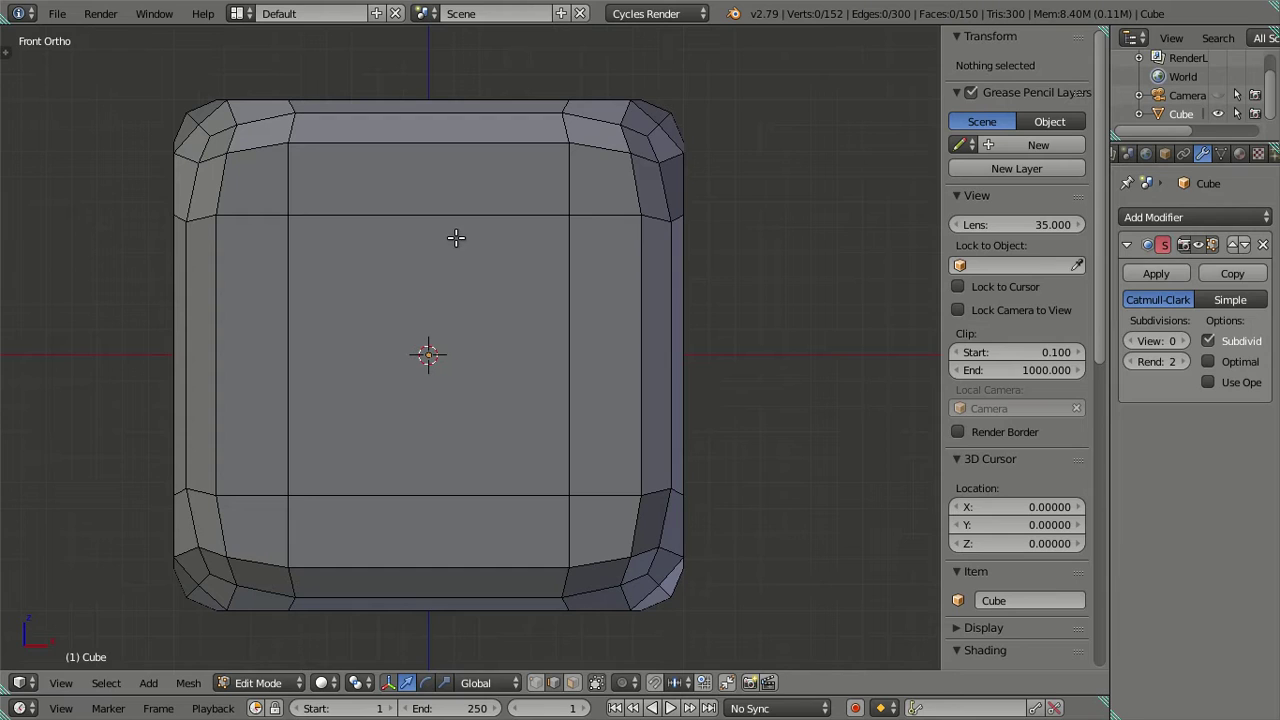
key("ctrl+r")
scroll(447, 233, "up", 1)
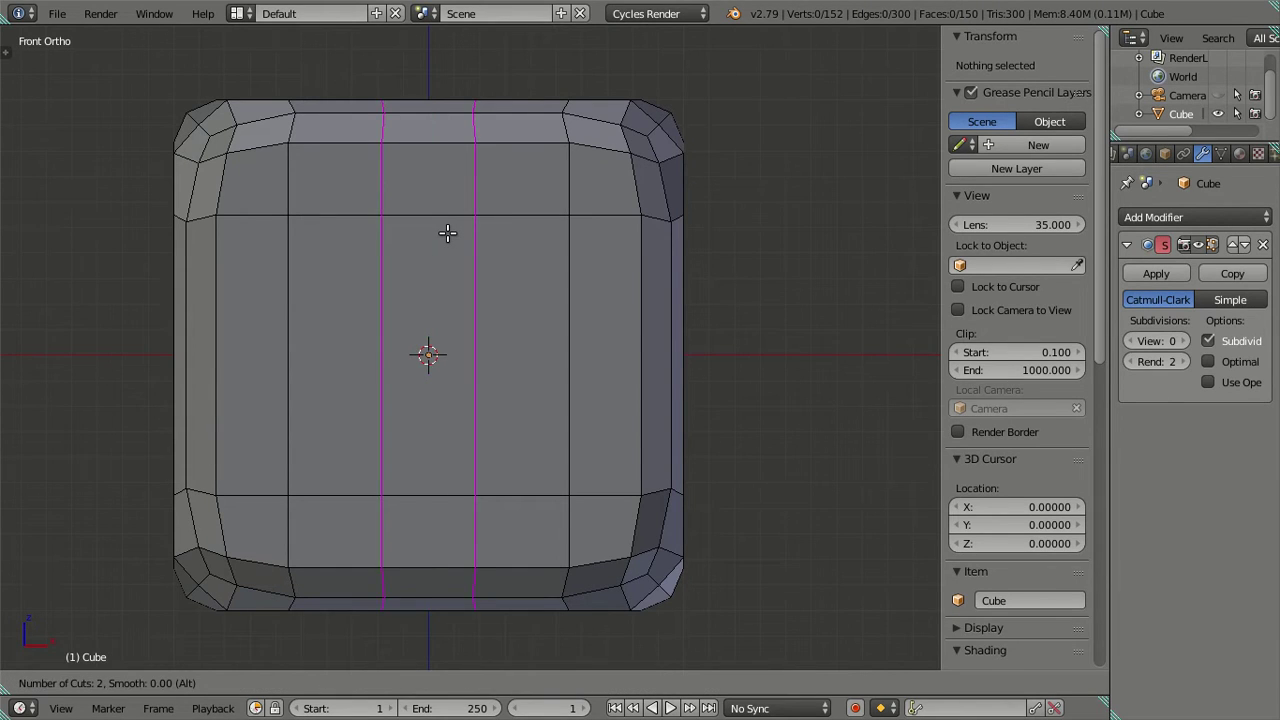
key("Escape")
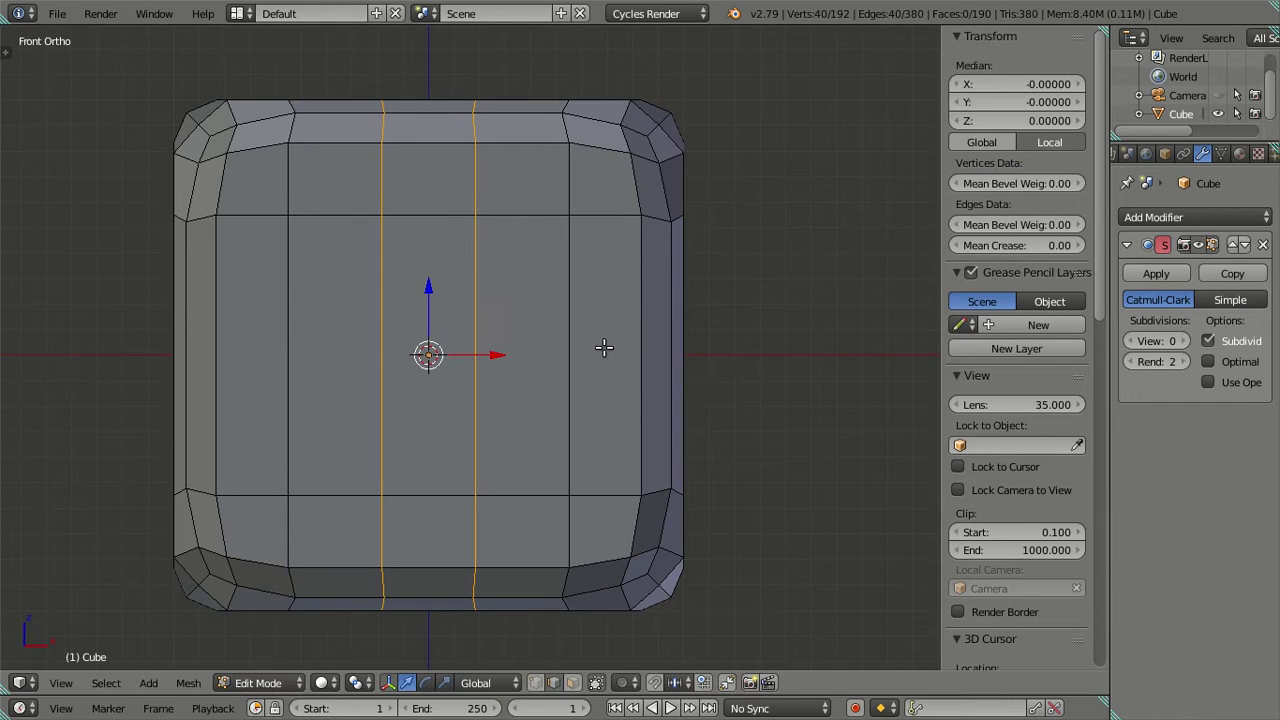
key("ctrl+e")
key("ctrl+r")
scroll(550, 355, "up", 1)
left_click(567, 346)
right_click(567, 346)
Step: Cut a centred pair of loops across the side face, then hide the side panel in front view
key("KP_3")
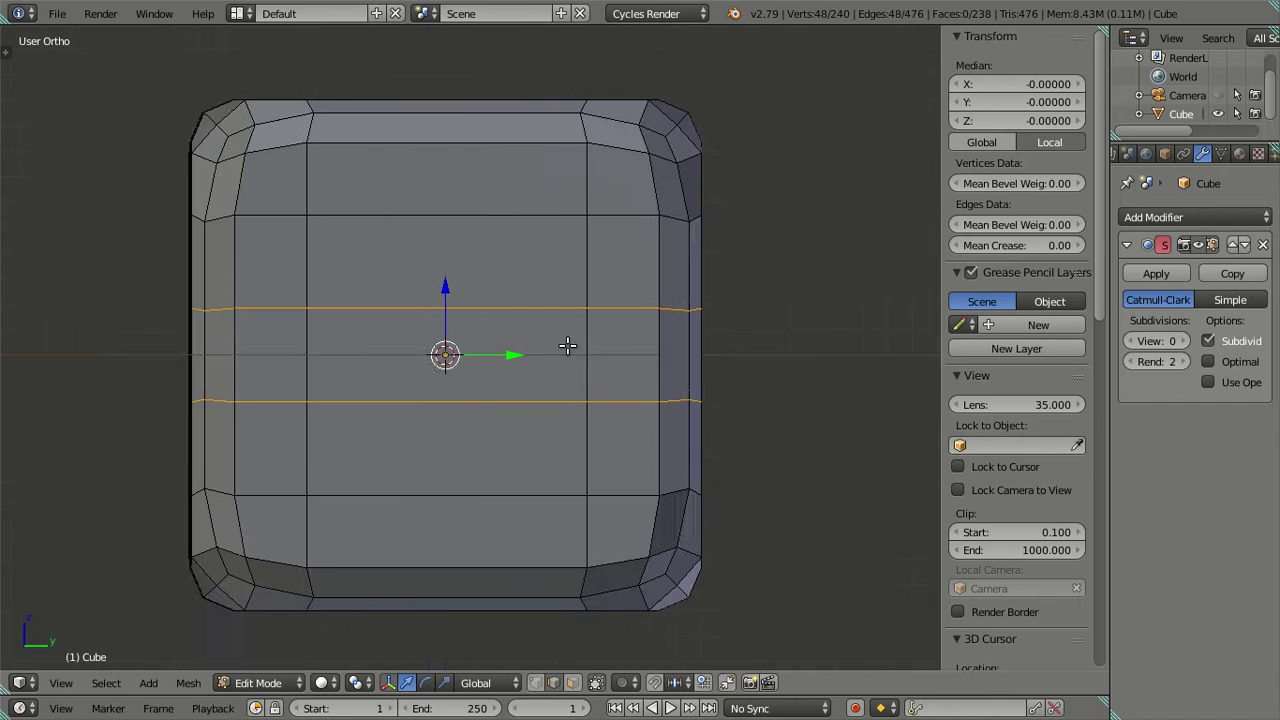
key("ctrl+r")
left_click(528, 322)
right_click(528, 322)
key("a")
mouse_move(528, 322)
middle_mouse_down()
mouse_move(260, 340)
mouse_move(643, 354)
middle_mouse_up()
key("KP_1")
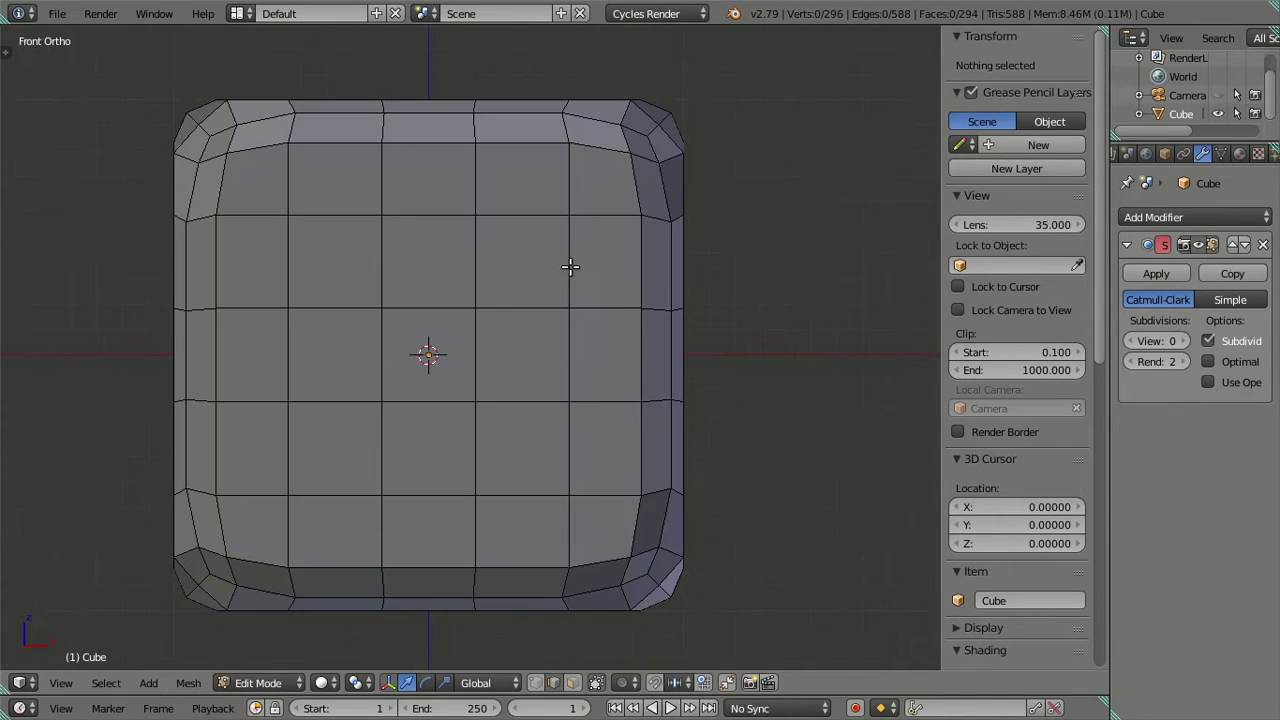
key("n")
middle_click_drag(514, 373, 553, 366, "shift")
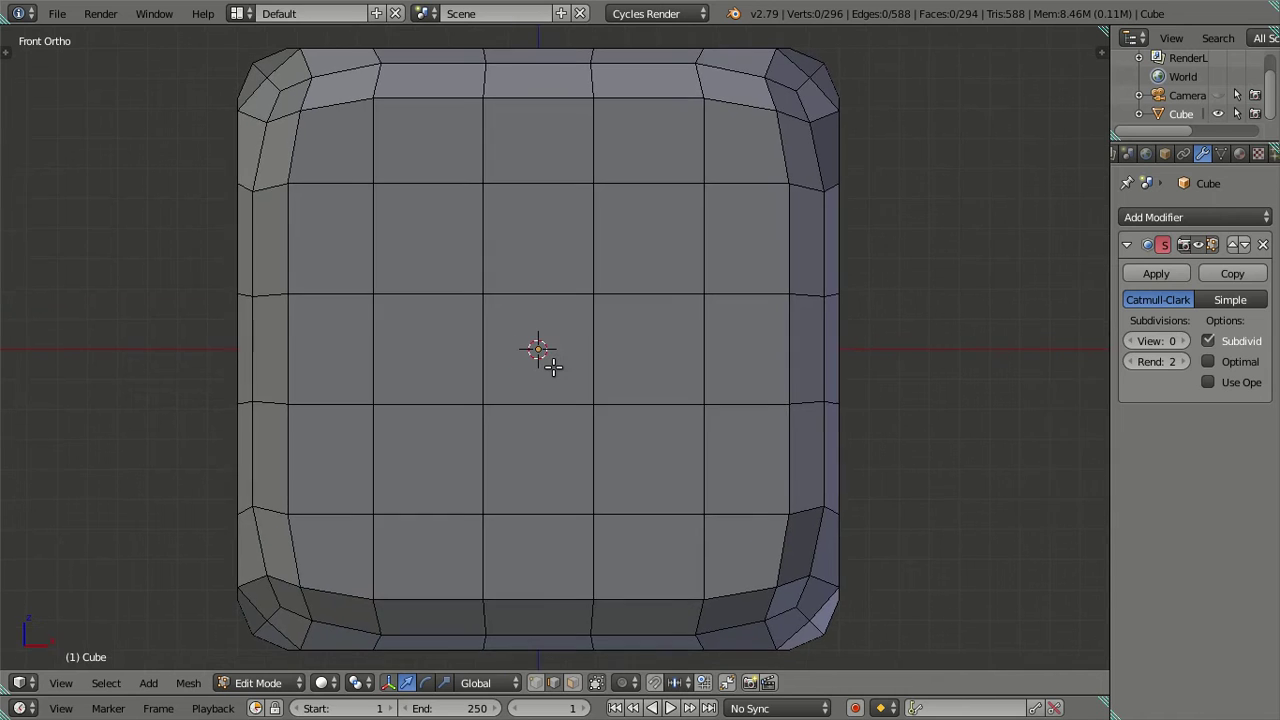
scroll(553, 366, "down", 1)
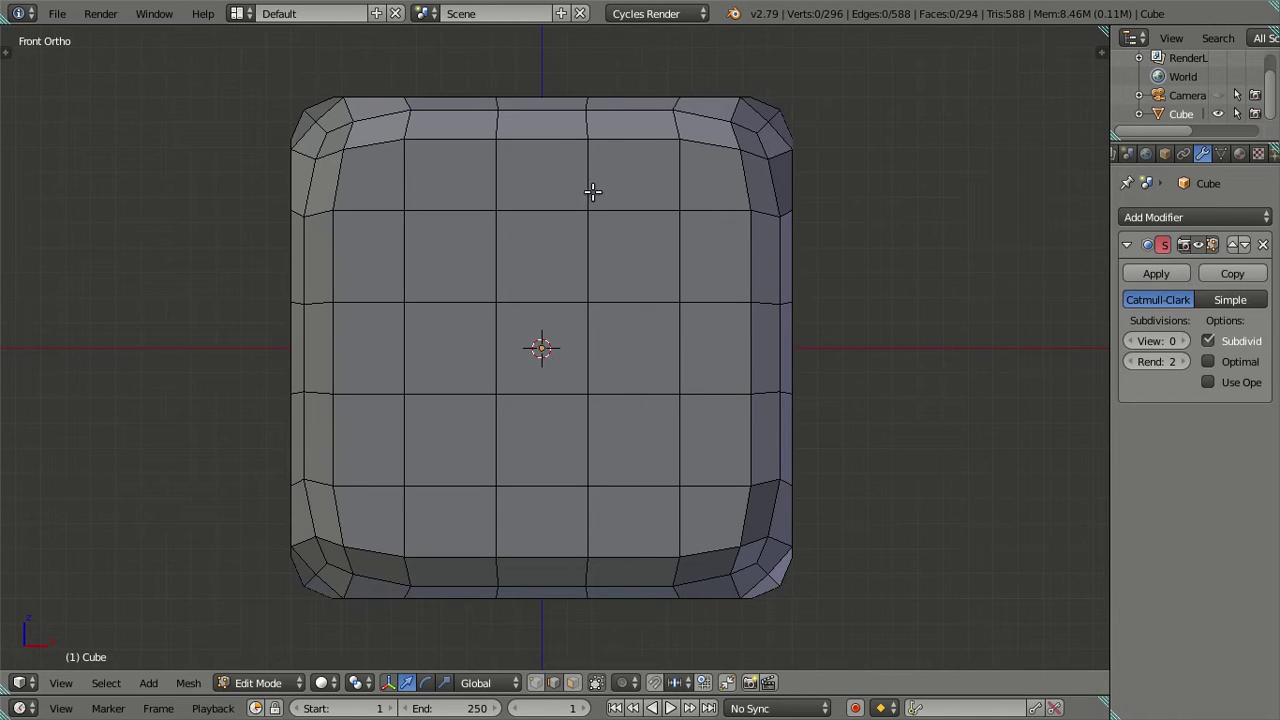
mouse_move(824, 200)
middle_mouse_down()
mouse_move(689, 314)
mouse_move(674, 254)
mouse_move(449, 263)
mouse_move(457, 287)
middle_mouse_up()
key("Tab")
middle_click_drag(606, 331, 651, 423)
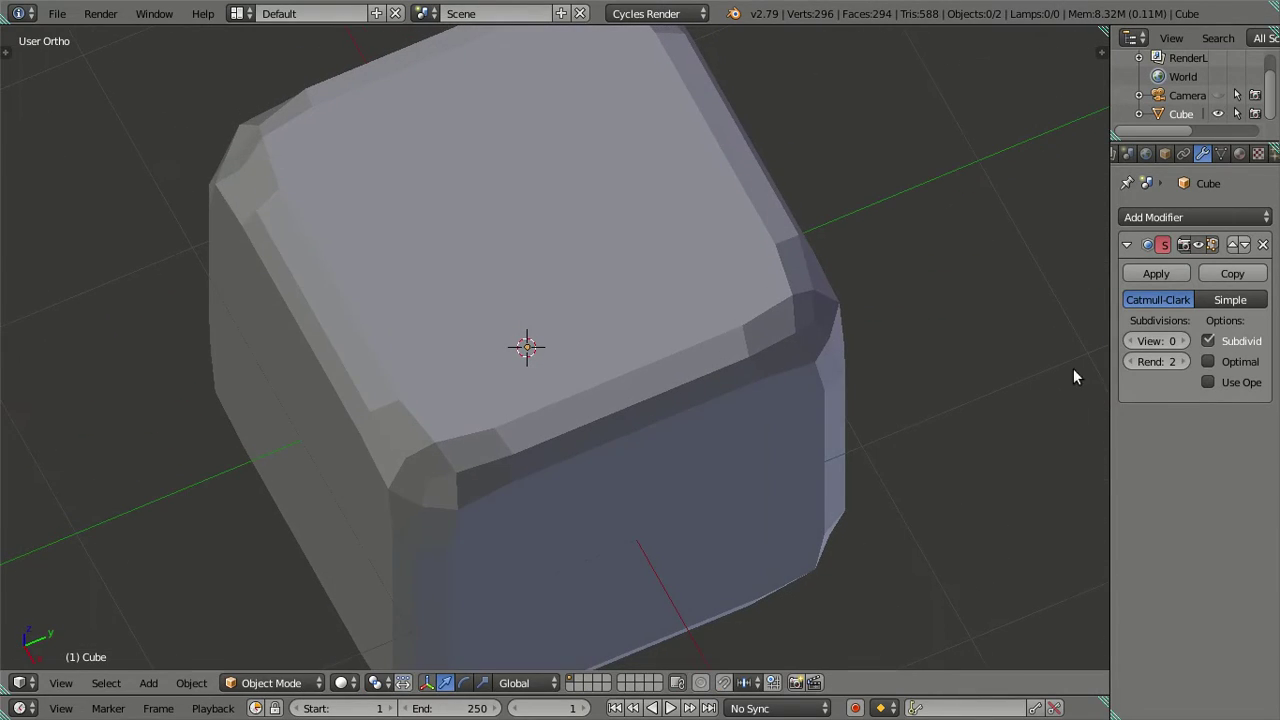
left_click(1184, 341)
left_click(1184, 341)
mouse_move(640, 320)
middle_mouse_down()
mouse_move(568, 292)
mouse_move(565, 262)
mouse_move(628, 297)
mouse_move(654, 274)
middle_mouse_up()
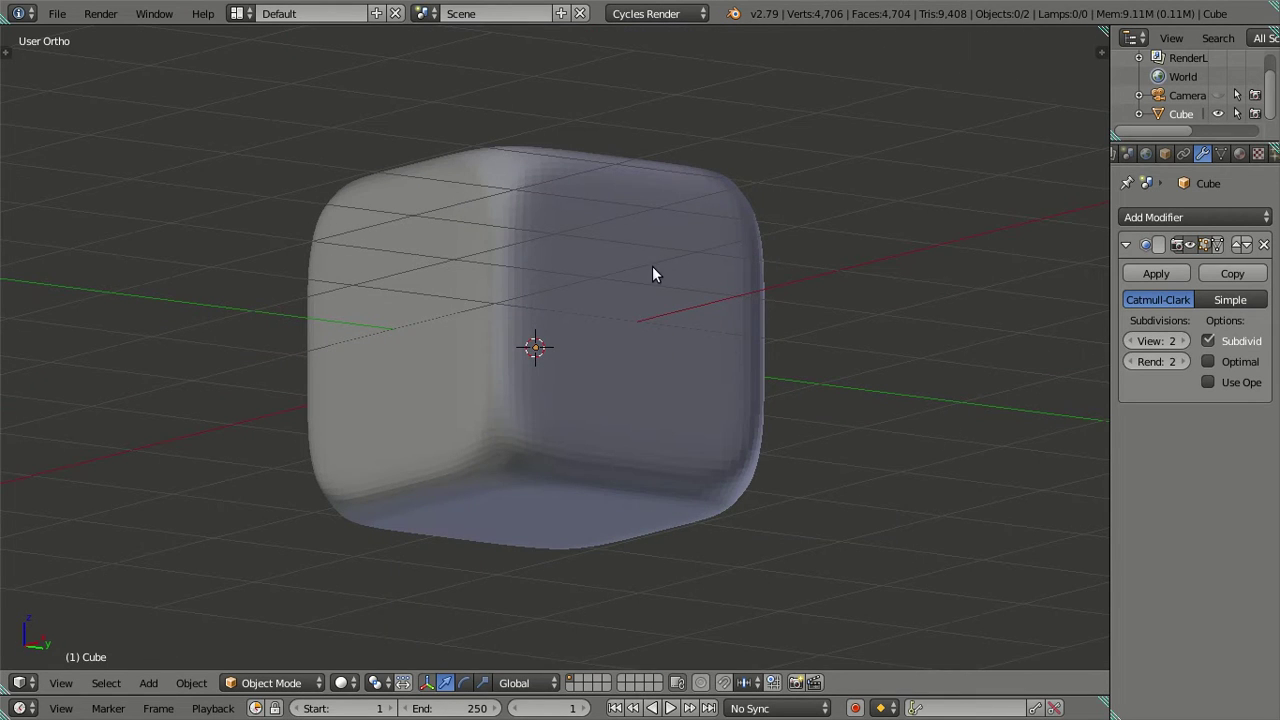
left_click(1186, 341)
mouse_move(757, 340)
middle_mouse_down()
mouse_move(691, 408)
mouse_move(623, 371)
mouse_move(662, 422)
middle_mouse_up()
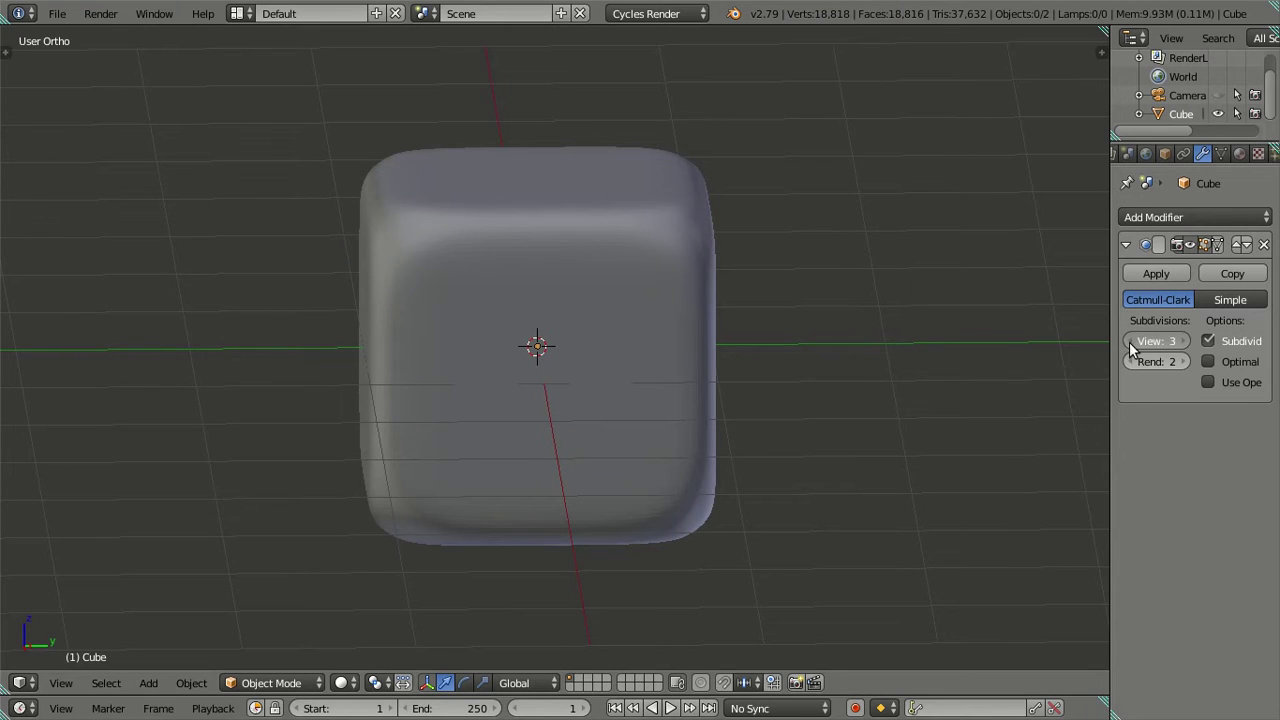
left_click_drag(1160, 341, 1135, 341)
mouse_move(661, 388)
middle_mouse_down()
mouse_move(729, 377)
mouse_move(686, 326)
mouse_move(715, 352)
mouse_move(871, 363)
mouse_move(808, 363)
mouse_move(818, 469)
mouse_move(723, 337)
mouse_move(503, 320)
mouse_move(426, 351)
mouse_move(414, 374)
mouse_move(377, 357)
mouse_move(456, 309)
mouse_move(534, 309)
mouse_move(597, 334)
mouse_move(657, 337)
mouse_move(677, 357)
mouse_move(714, 323)
mouse_move(699, 341)
mouse_move(614, 340)
mouse_move(574, 320)
mouse_move(520, 318)
mouse_move(651, 354)
middle_mouse_up()
key("Tab")
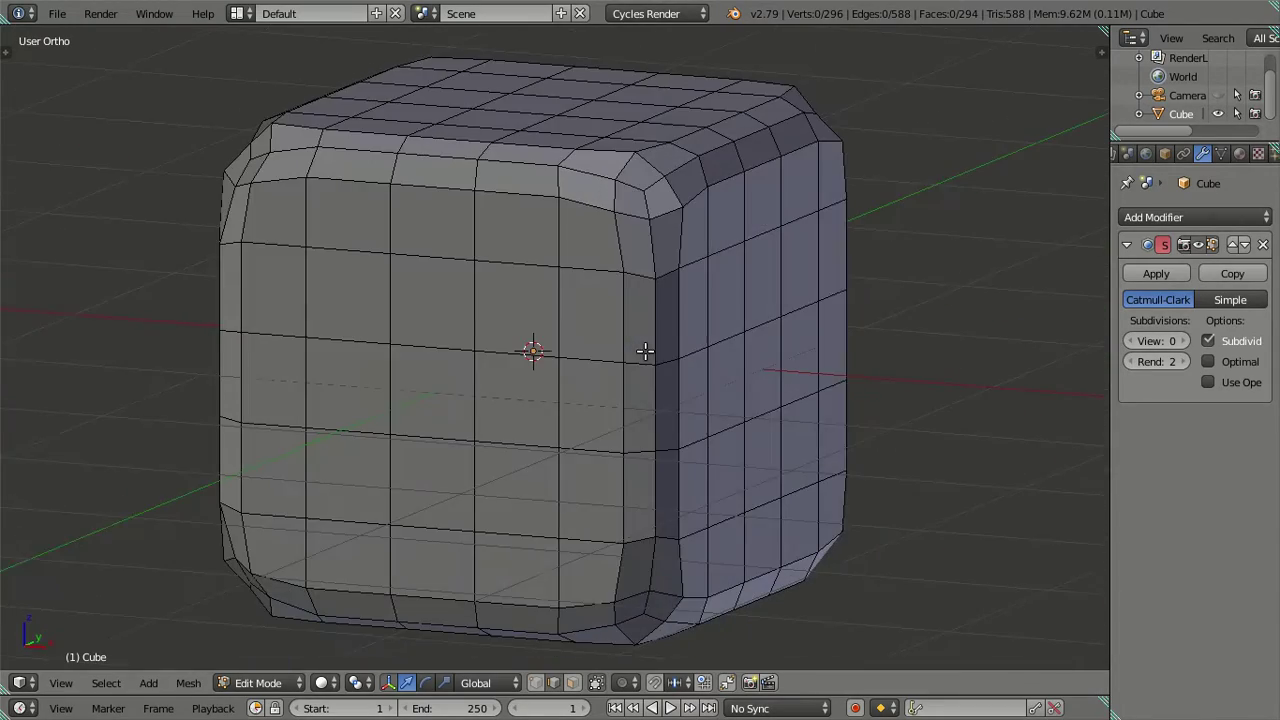
Step: In vertex select mode, scale the front face's inner corner vertices inward to about 0.966
left_click(536, 682)
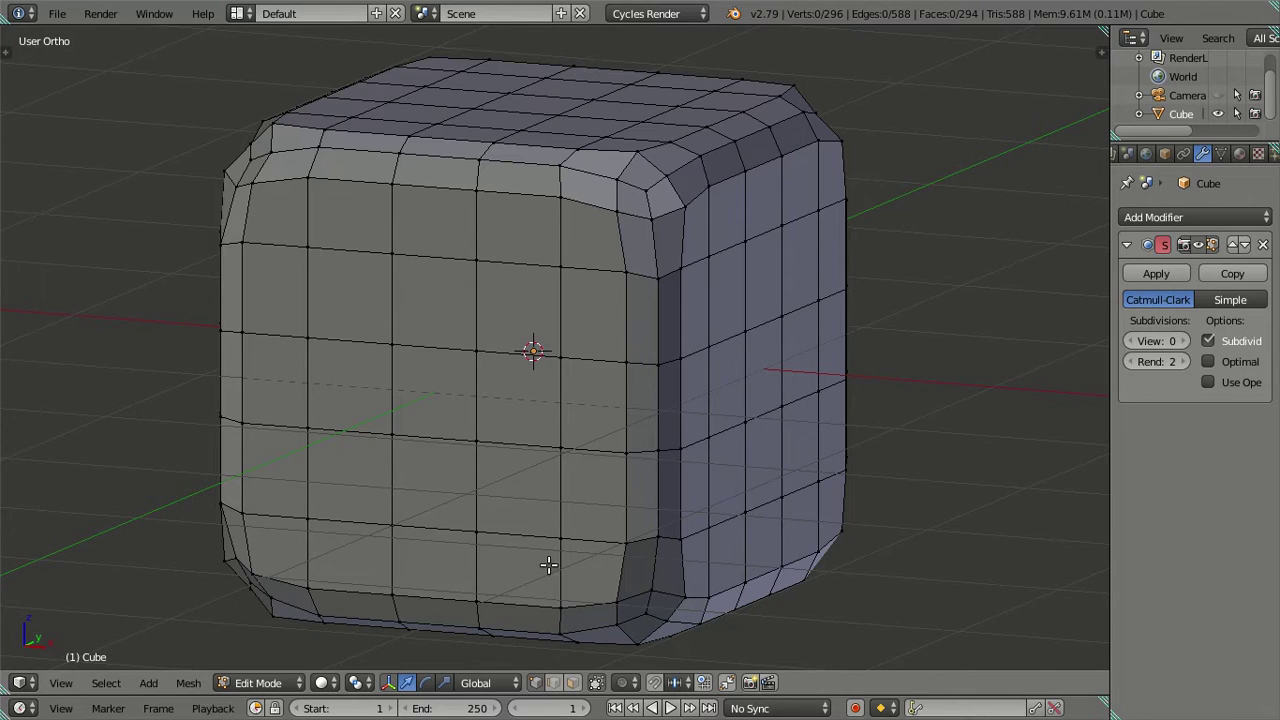
key("KP_1")
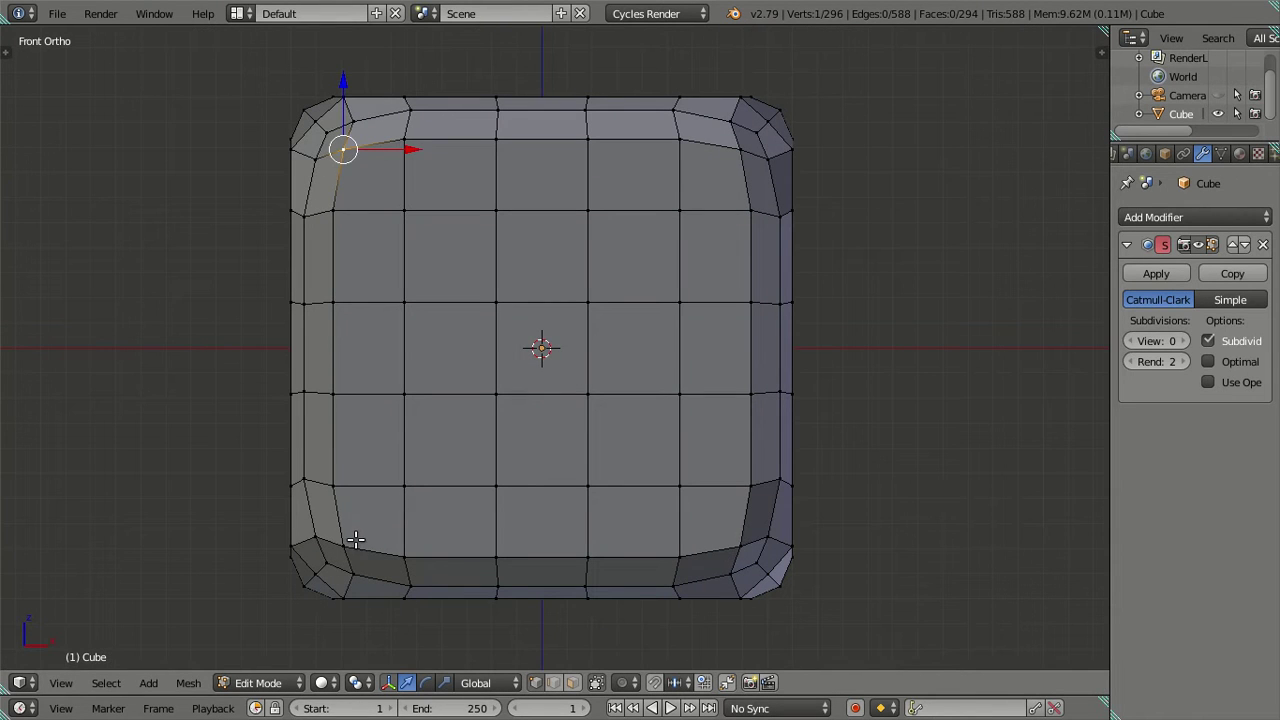
right_click(735, 547, "shift")
right_click(726, 153, "shift")
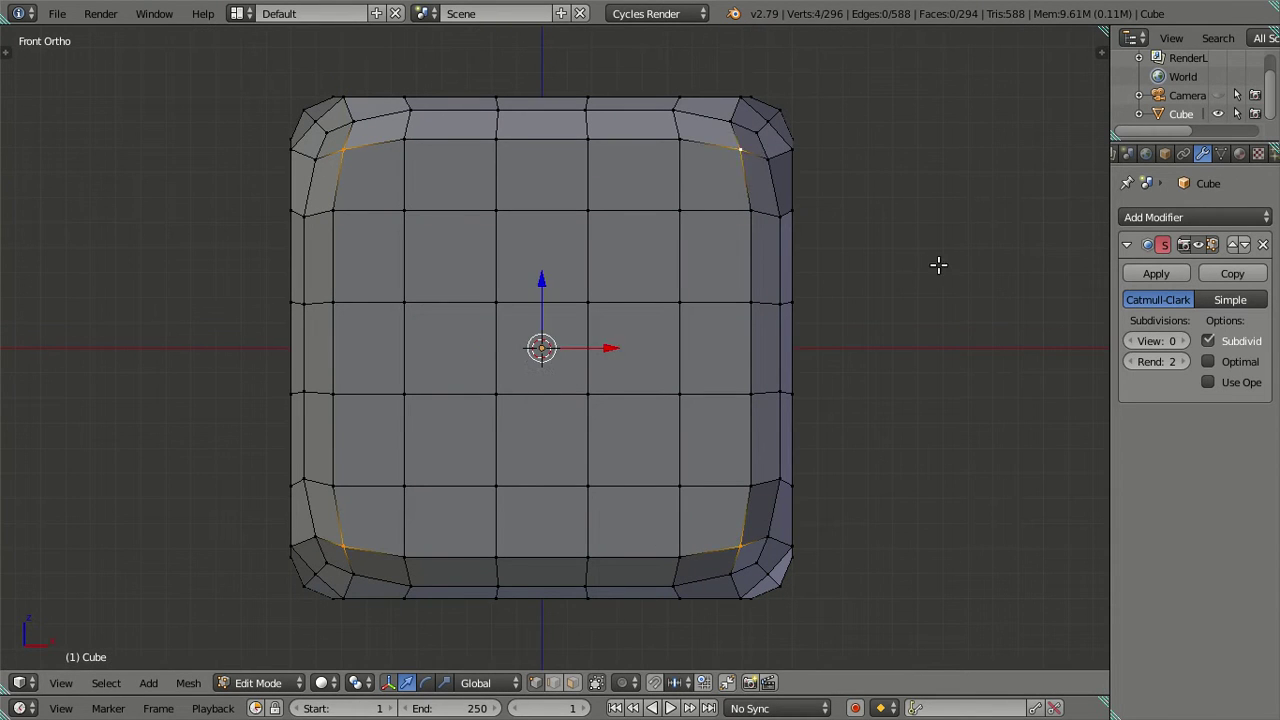
key("s")
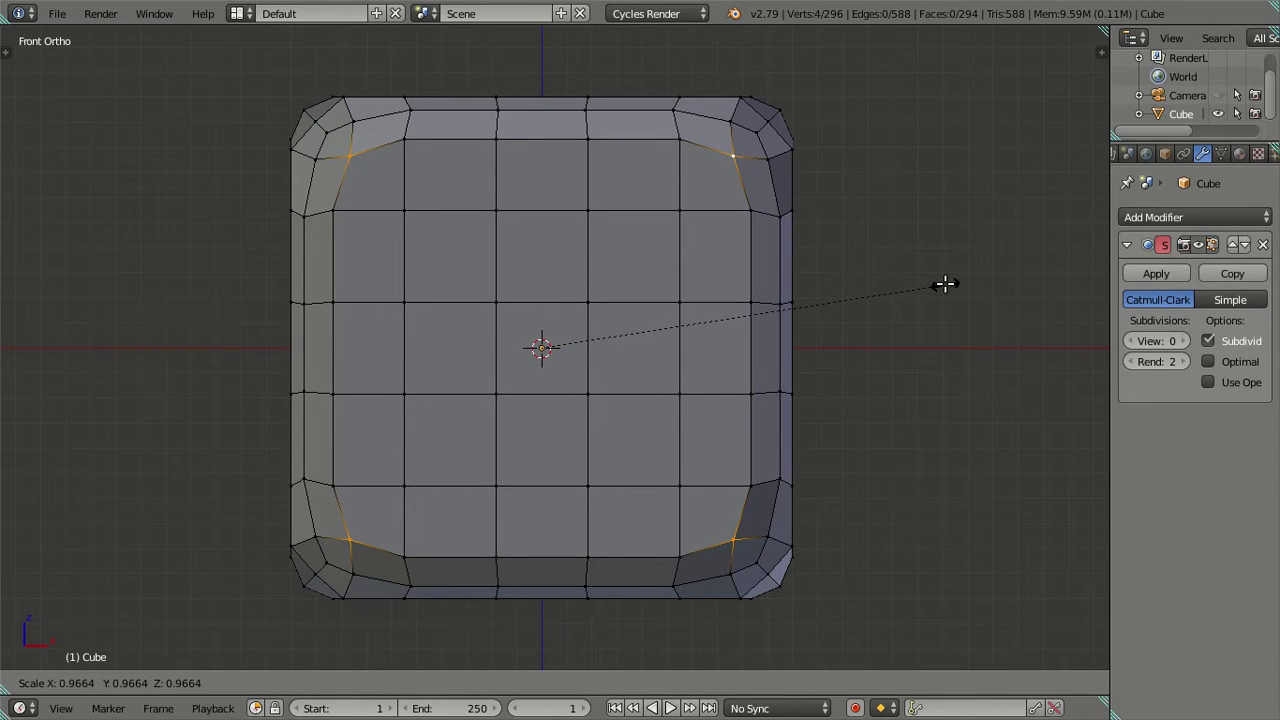
left_click(940, 288)
Step: Check the rounded shape in Object Mode, then return to Edit Mode in front view
key("a")
key("Tab")
mouse_move(709, 337)
middle_mouse_down()
mouse_move(814, 368)
mouse_move(854, 351)
mouse_move(737, 306)
mouse_move(620, 294)
mouse_move(551, 317)
mouse_move(468, 298)
mouse_move(520, 334)
mouse_move(706, 334)
mouse_move(754, 314)
mouse_move(588, 361)
middle_mouse_up()
key("Tab")
key("Tab")
key("Tab")
key("Tab")
key("Tab")
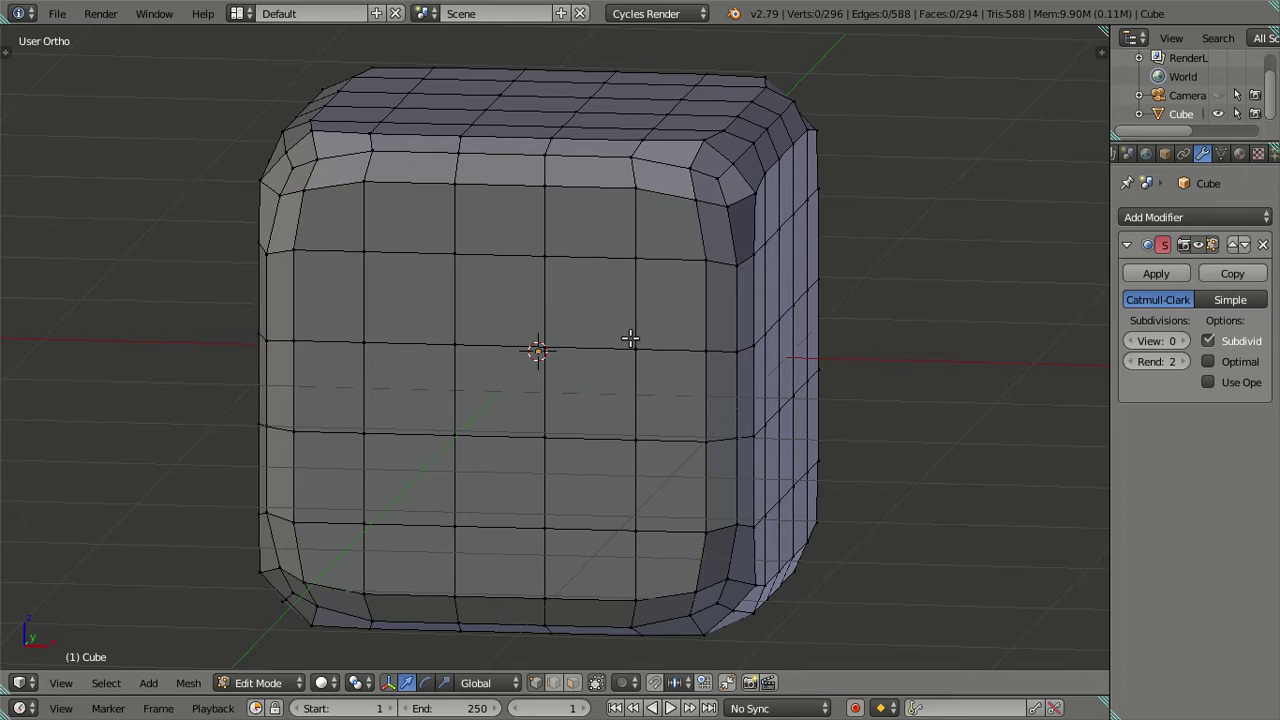
key("KP_1")
key("ctrl+Tab")
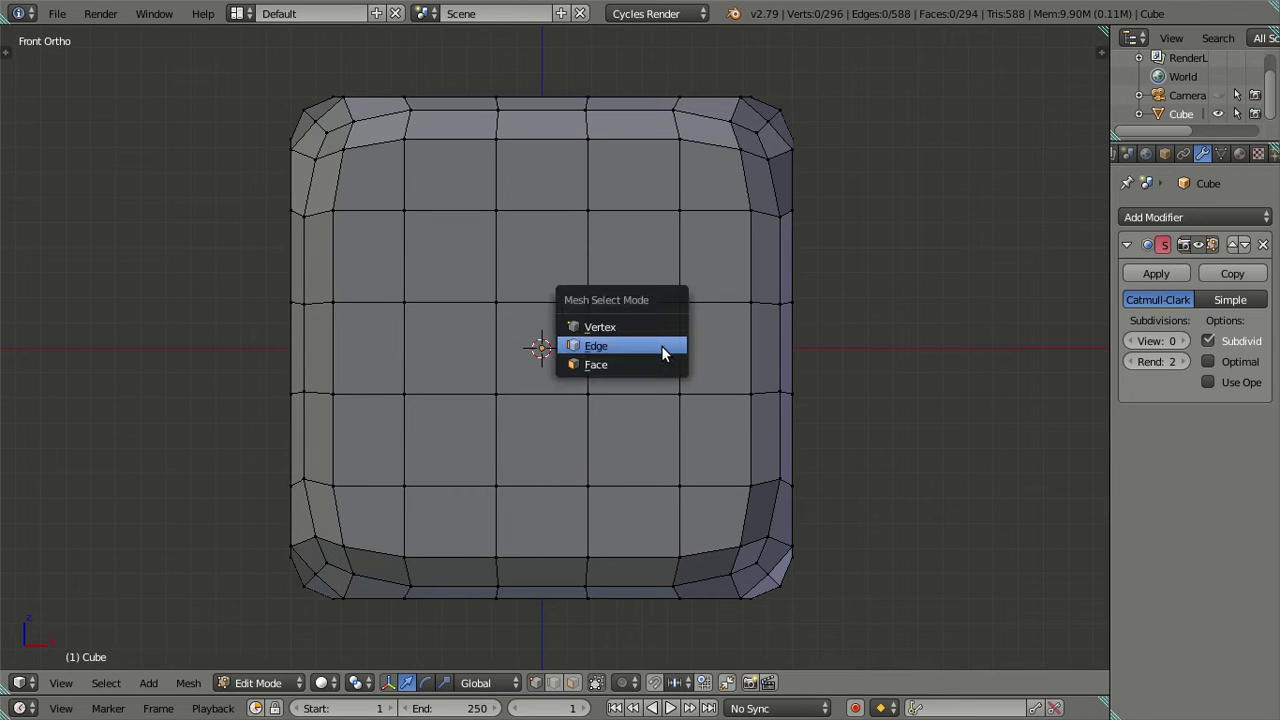
Step: Switch to face selection mode and toggle Blender's window fullscreen off and back on
left_click(655, 364)
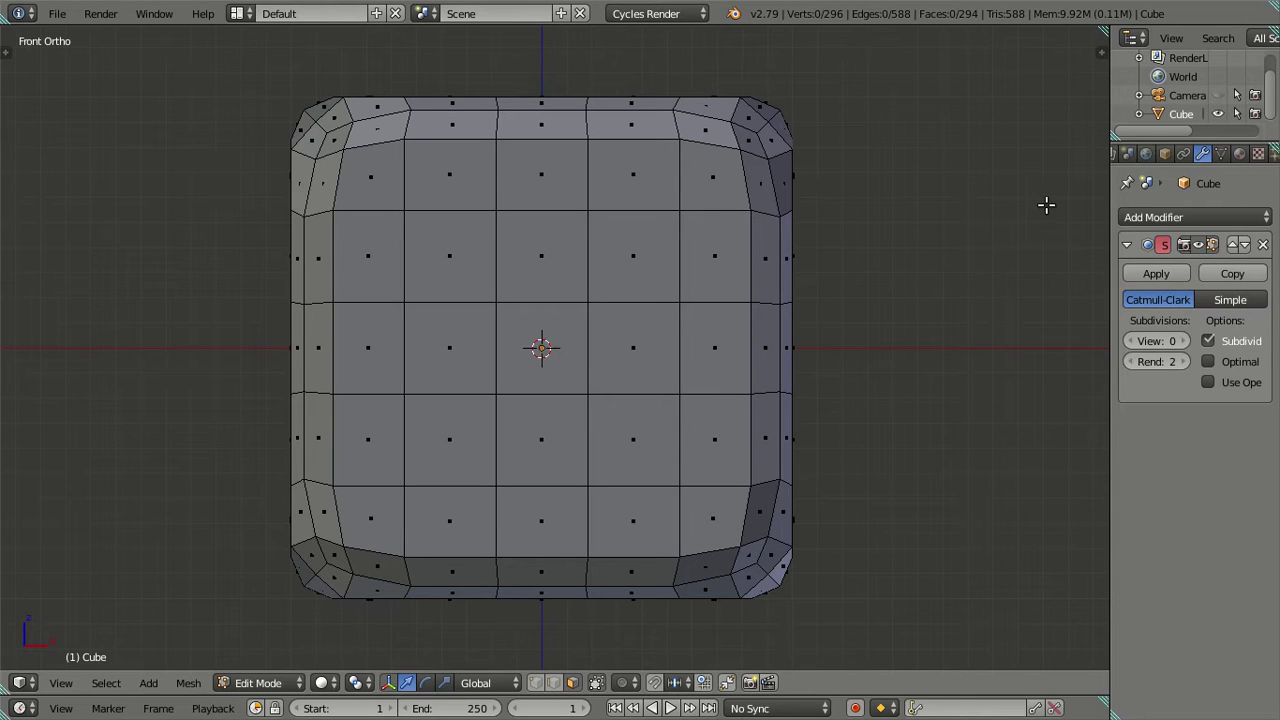
left_click(154, 13)
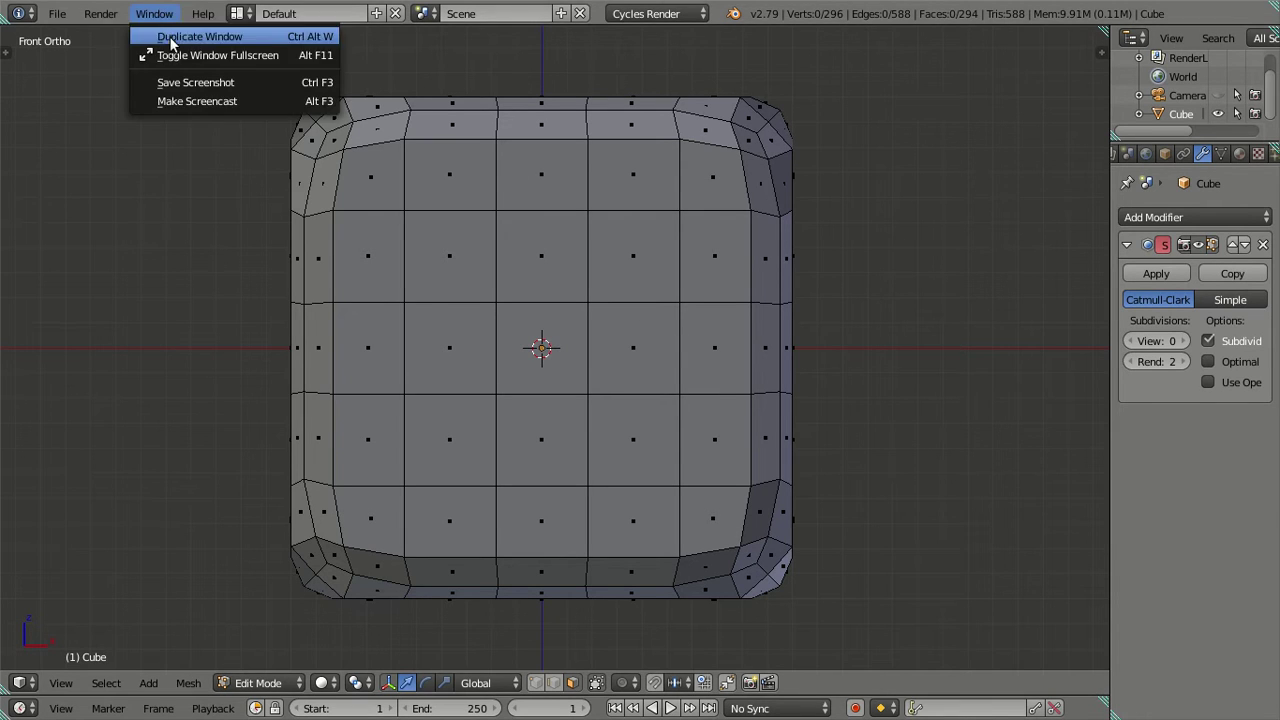
left_click(210, 57)
left_click(936, 11)
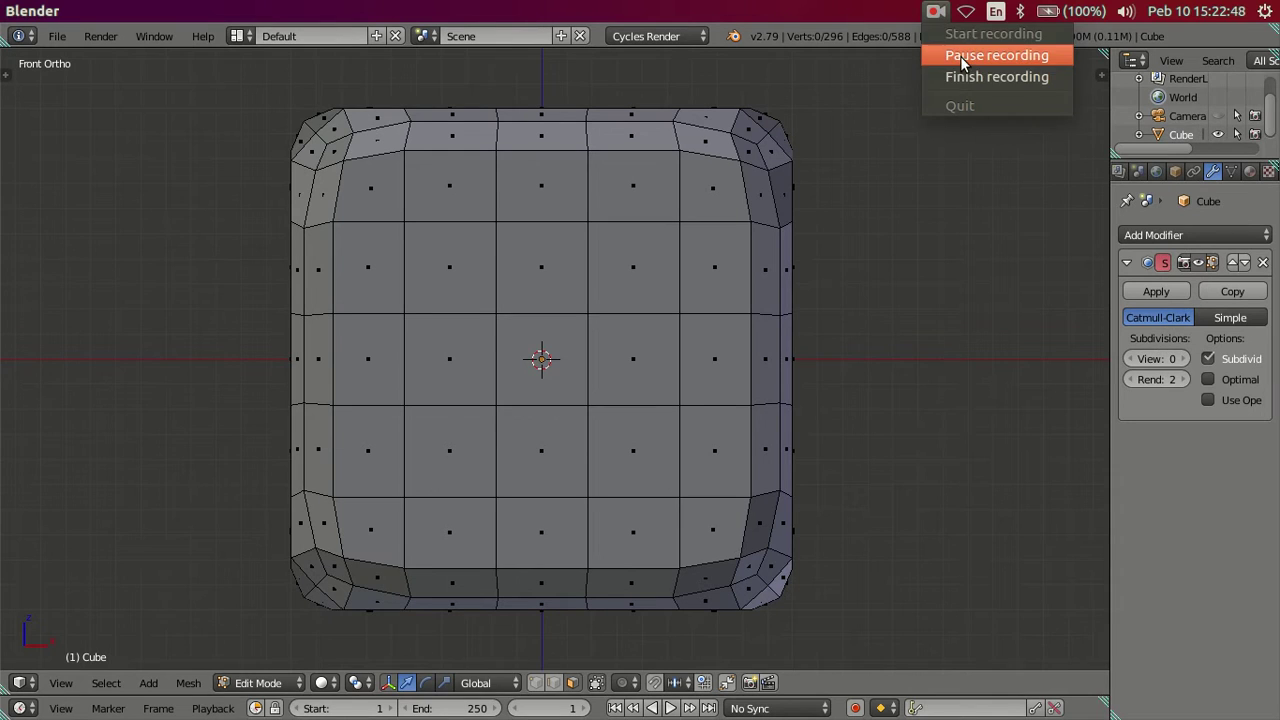
left_click(951, 52)
left_click(164, 35)
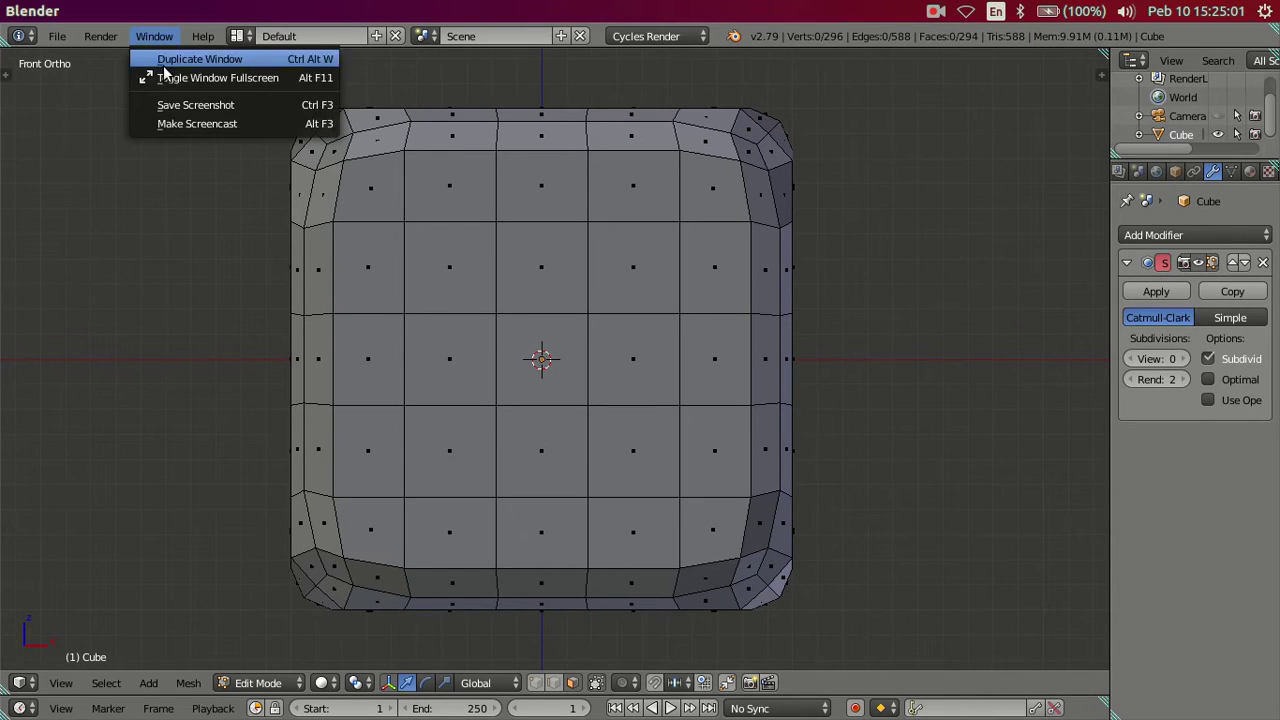
left_click(163, 72)
middle_click_drag(595, 279, 818, 297)
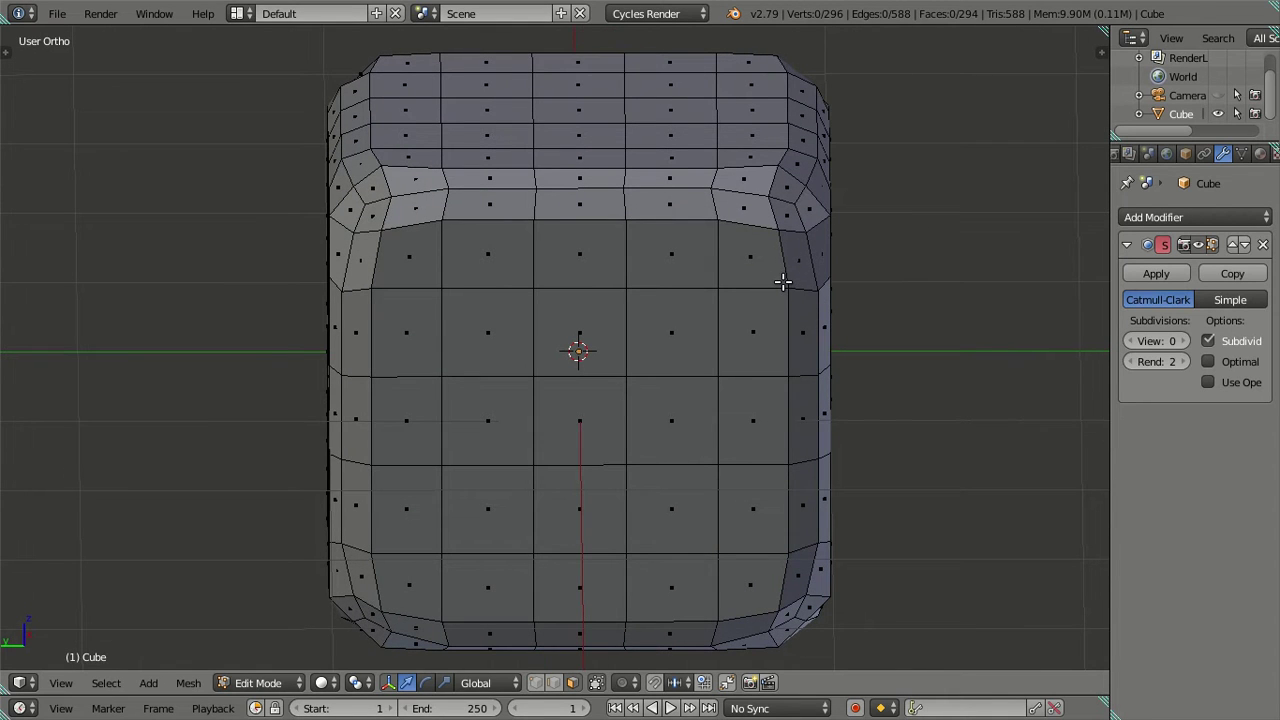
Step: In Object Mode, set the subdivision preview to 2 and apply smooth shading
key("Tab")
middle_click_drag(692, 262, 579, 289)
key("t")
left_click(1160, 341)
type("2")
key("Return")
left_click(700, 300)
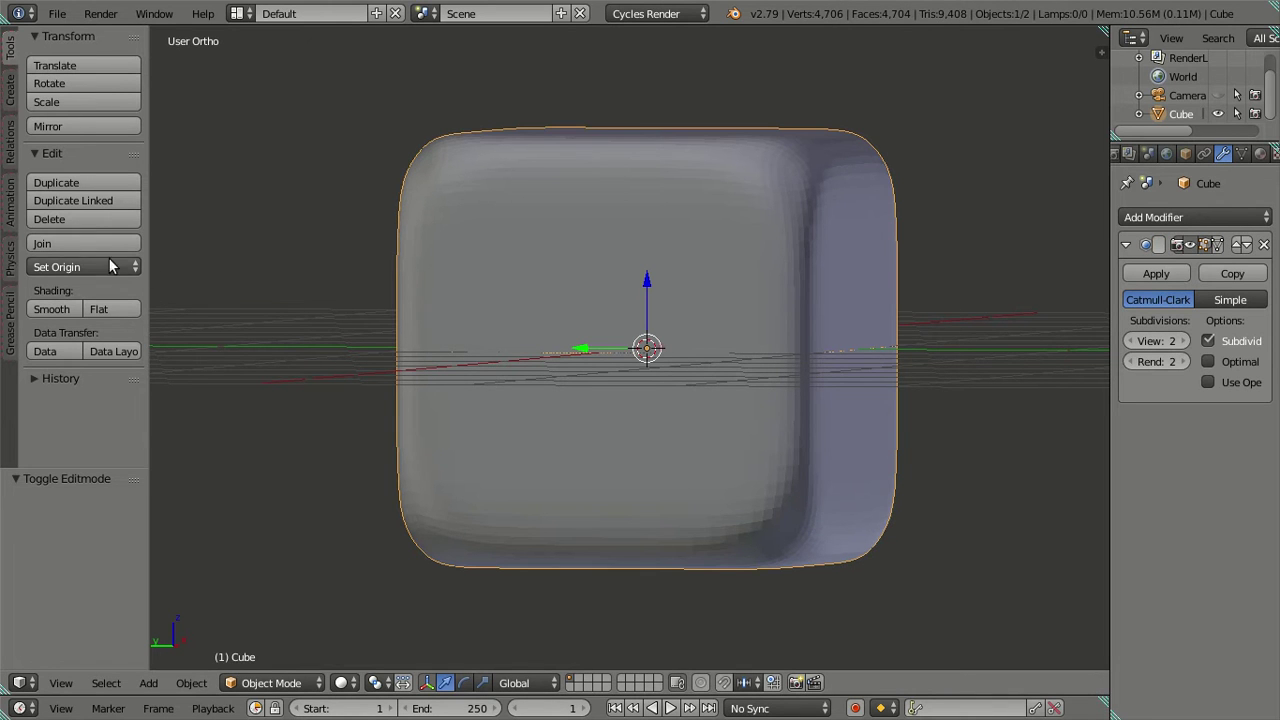
left_click(51, 309)
Step: Raise the viewport subdivisions to 3, then return to Edit Mode
mouse_move(501, 296)
middle_mouse_down()
mouse_move(538, 339)
mouse_move(468, 293)
middle_mouse_up()
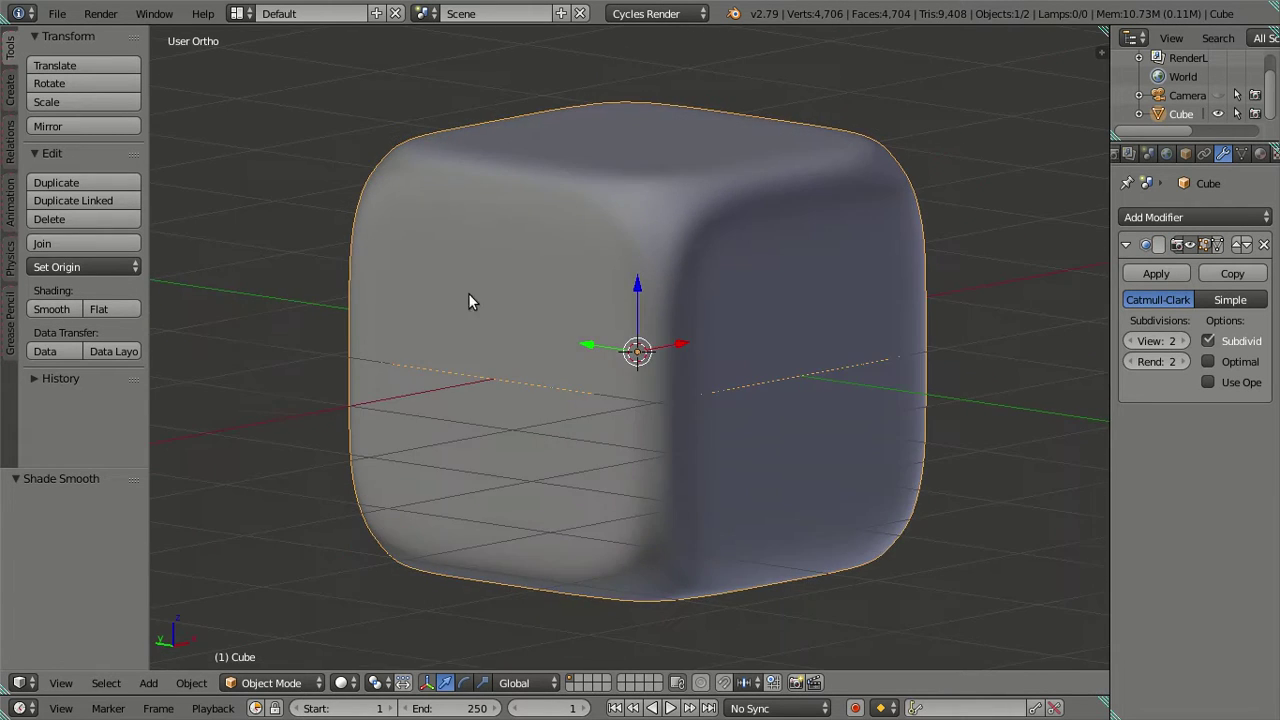
scroll(902, 318, "up", 3)
mouse_move(902, 318)
middle_mouse_down()
mouse_move(859, 288)
mouse_move(850, 235)
middle_mouse_up()
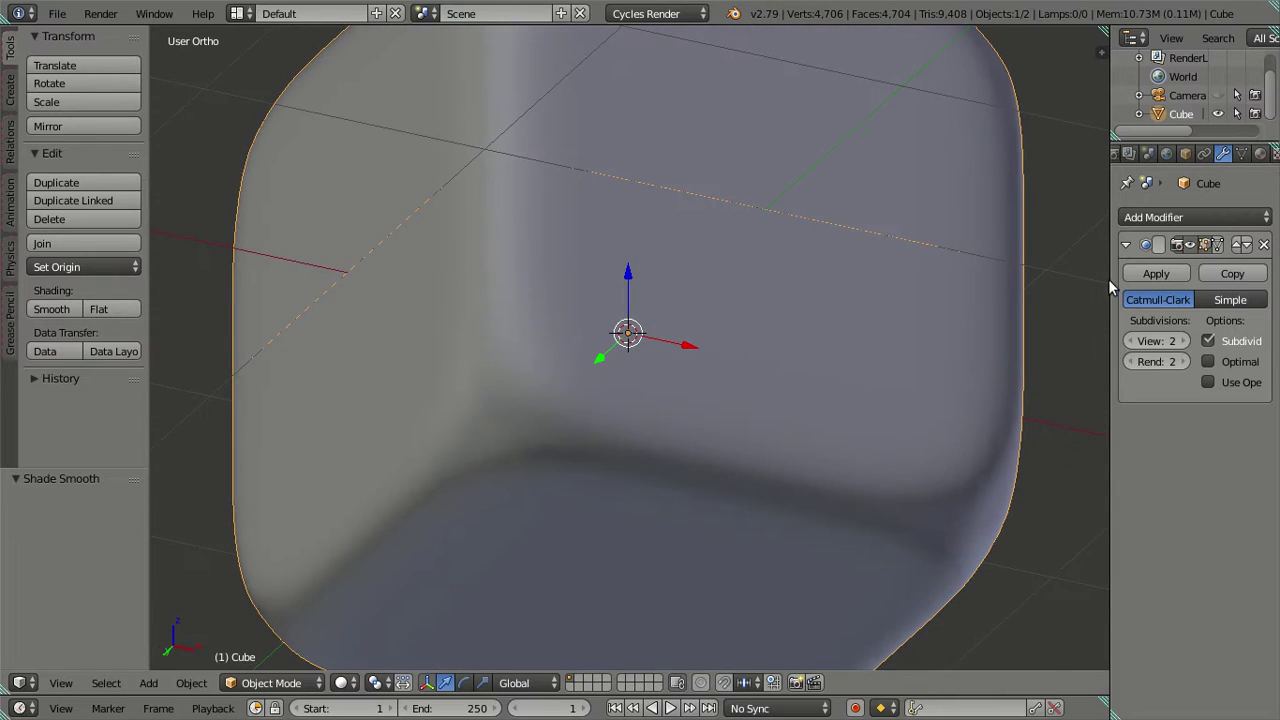
left_click(1183, 341)
scroll(732, 274, "down", 1)
mouse_move(701, 285)
middle_mouse_down()
mouse_move(723, 349)
mouse_move(766, 374)
mouse_move(646, 357)
middle_mouse_up()
key("a")
scroll(766, 374, "up", 4)
scroll(646, 357, "down", 5)
mouse_move(920, 331)
middle_mouse_down()
mouse_move(889, 260)
mouse_move(846, 263)
middle_mouse_up()
key("Tab")
scroll(703, 295, "up", 2)
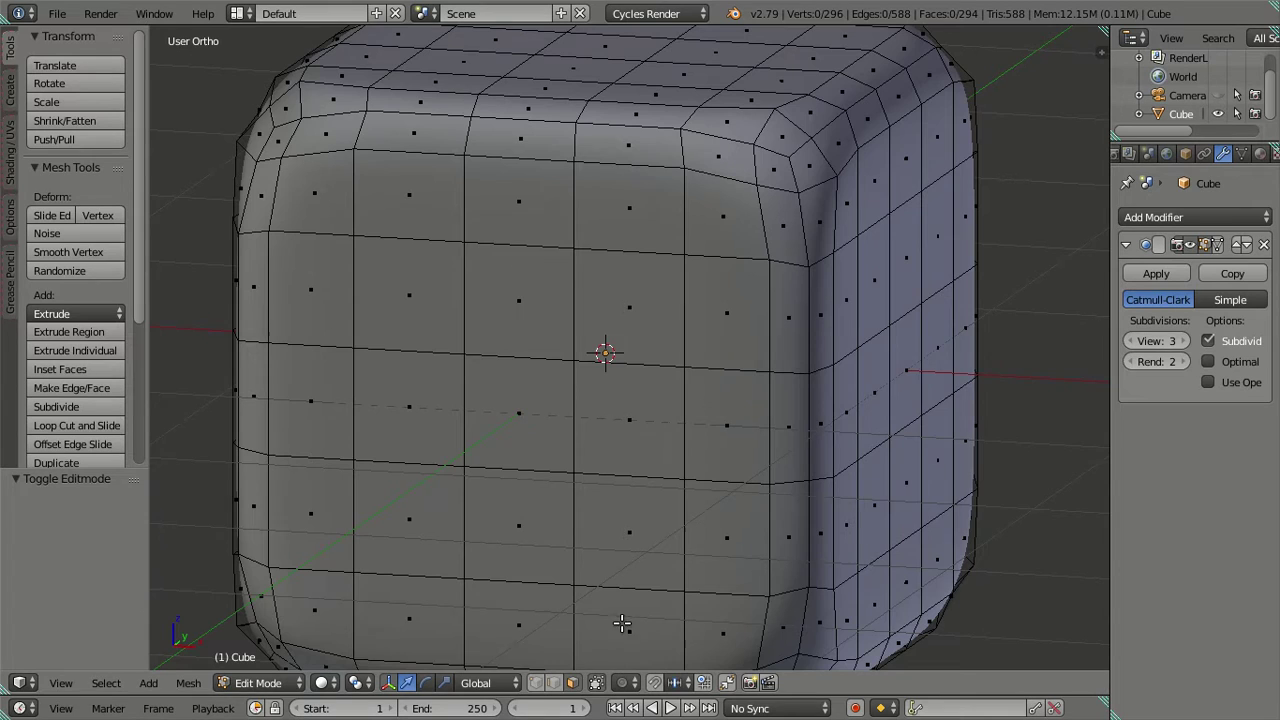
Step: Scale the front face's four inner corner vertices to 0.95
scroll(622, 624, "down", 2)
right_click(703, 570)
key("KP_1")
right_click(459, 178, "shift")
right_click(447, 503, "shift")
right_click(789, 180, "shift")
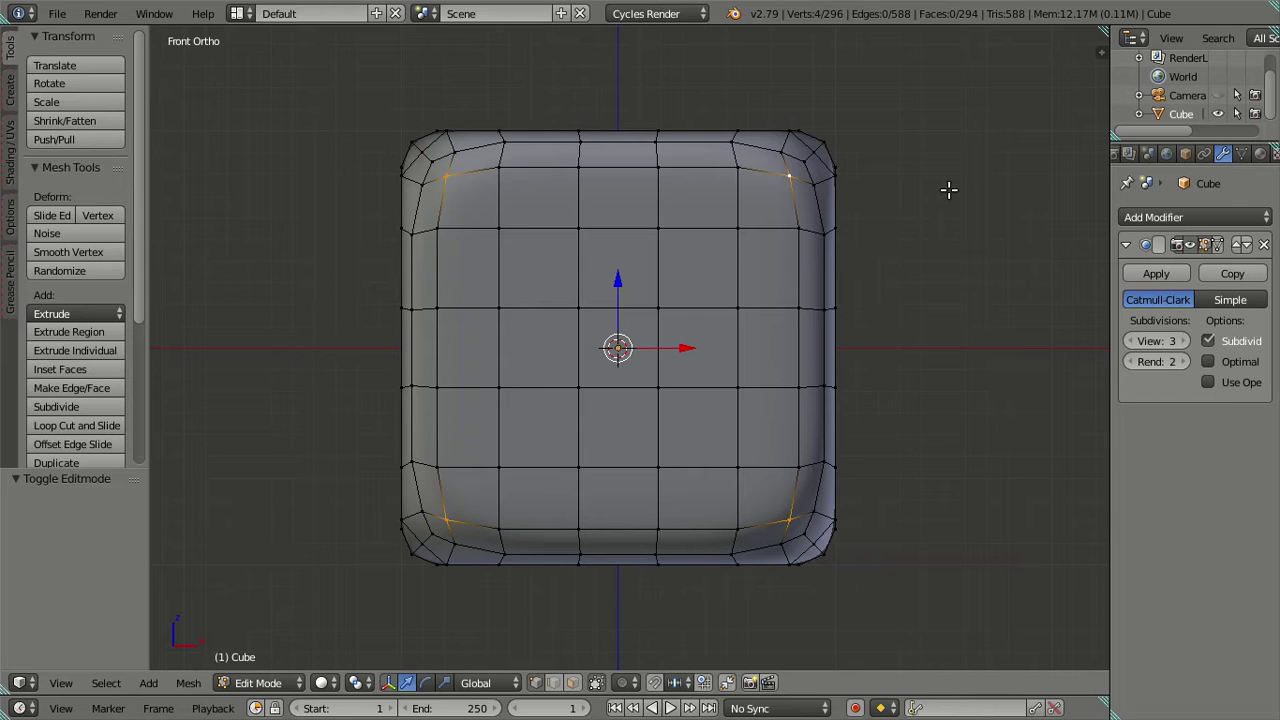
type("s.95")
key("Return")
key("a")
Step: Scale a second face's four inner corner vertices to 0.95
mouse_move(950, 189)
middle_mouse_down()
mouse_move(791, 263)
mouse_move(552, 240)
middle_mouse_up()
right_click(539, 232)
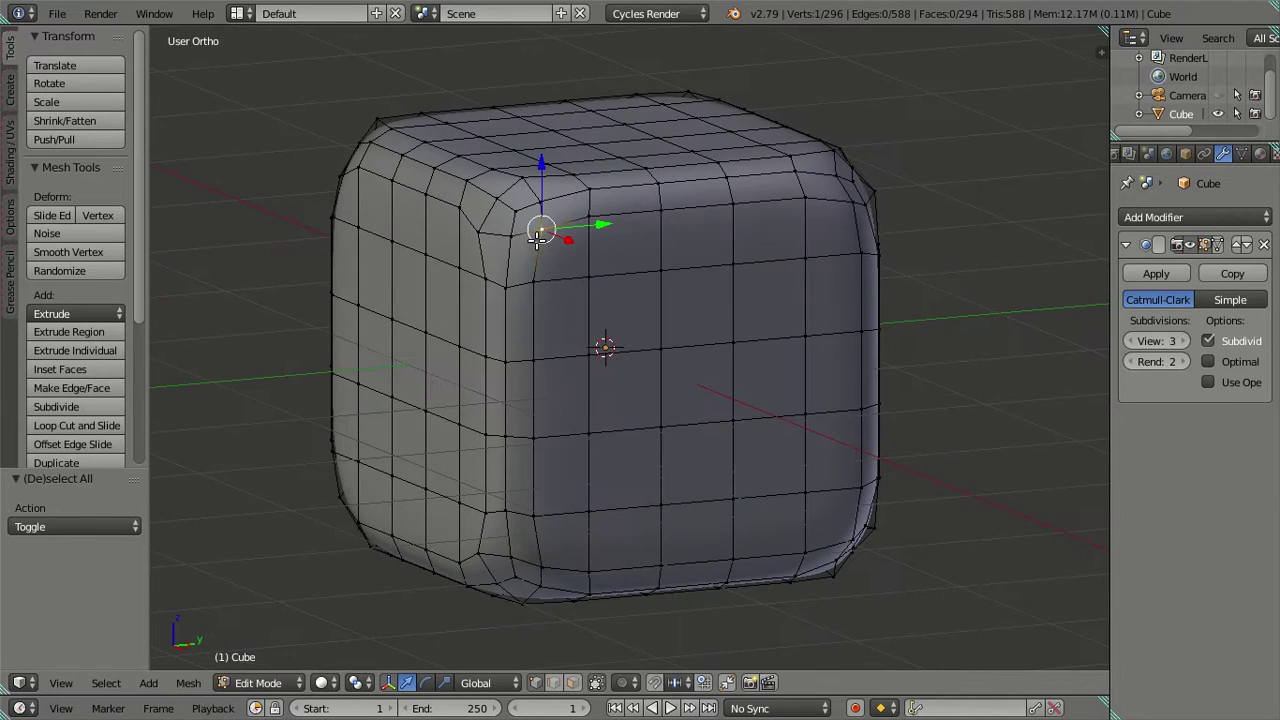
right_click(557, 561, "shift")
right_click(848, 197, "shift")
mouse_move(871, 338)
middle_mouse_down()
mouse_move(834, 306)
mouse_move(814, 443)
middle_mouse_up()
right_click(820, 532, "shift")
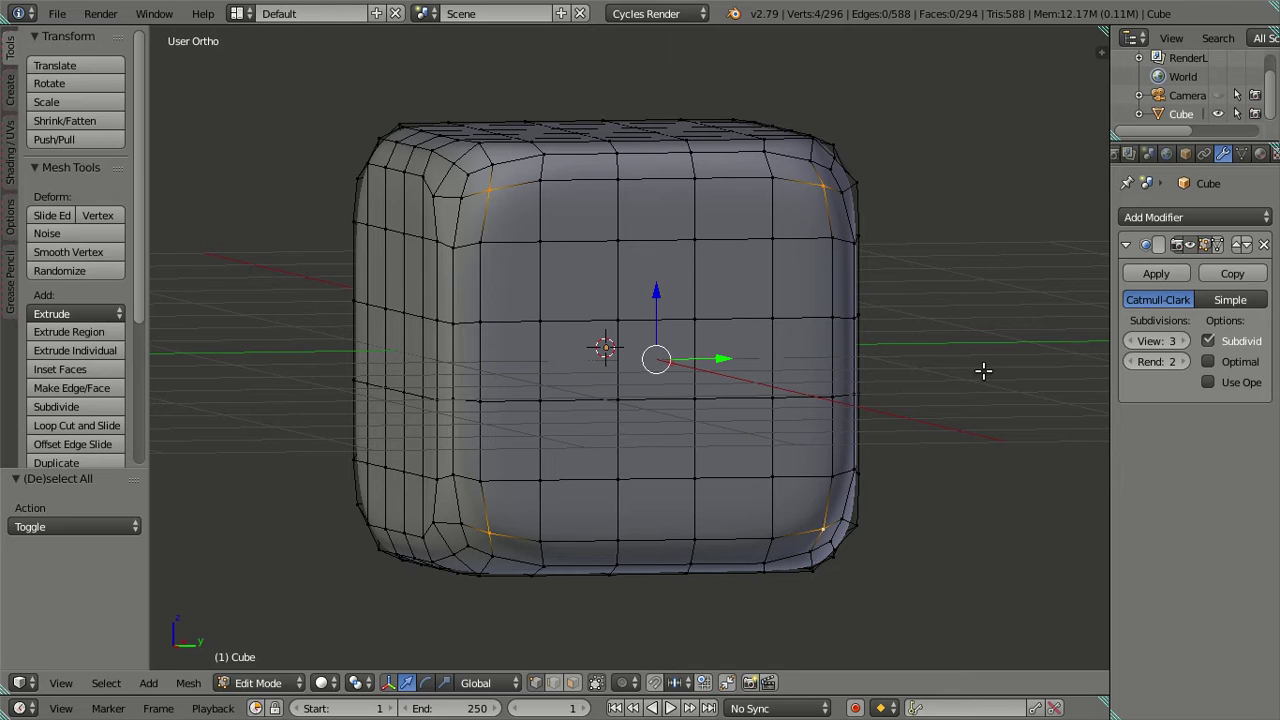
type("s.95")
key("Return")
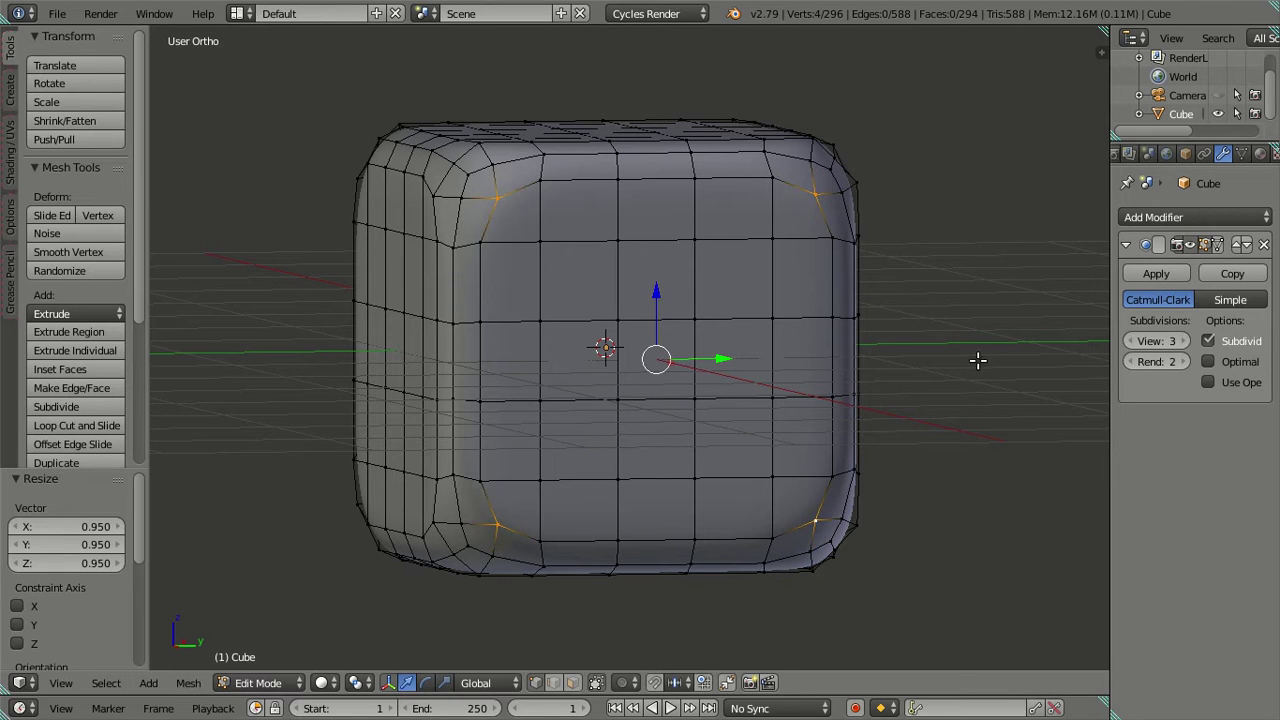
Step: Scale the top face's four inner corner vertices to 0.95 and view the result in Object Mode
middle_click_drag(690, 286, 570, 315)
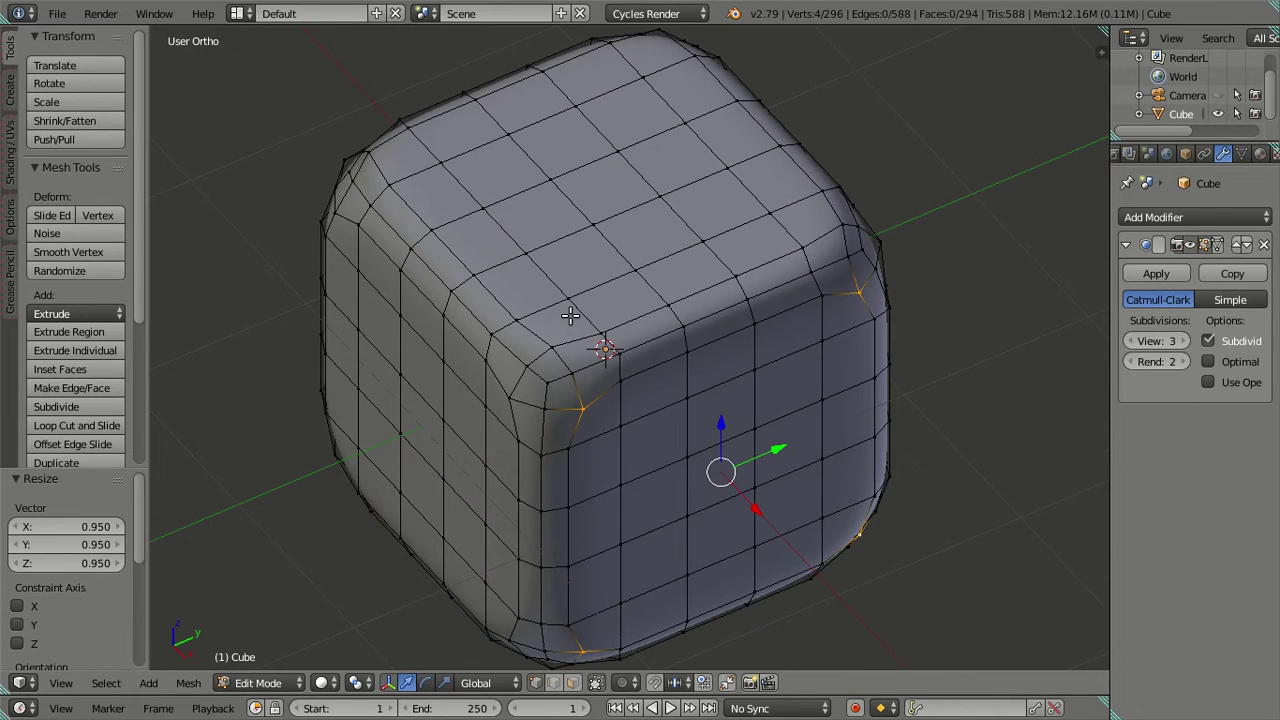
right_click(550, 349)
right_click(380, 155, "shift")
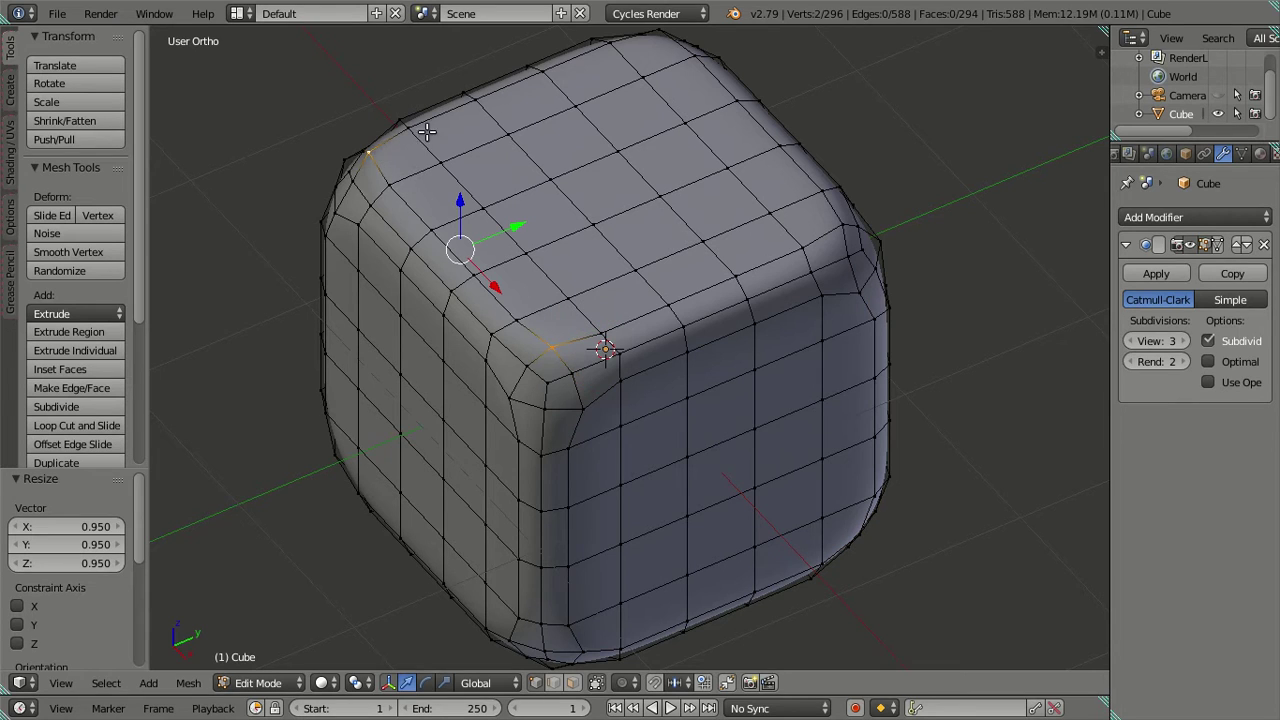
right_click(648, 40, "shift")
right_click(822, 236, "shift")
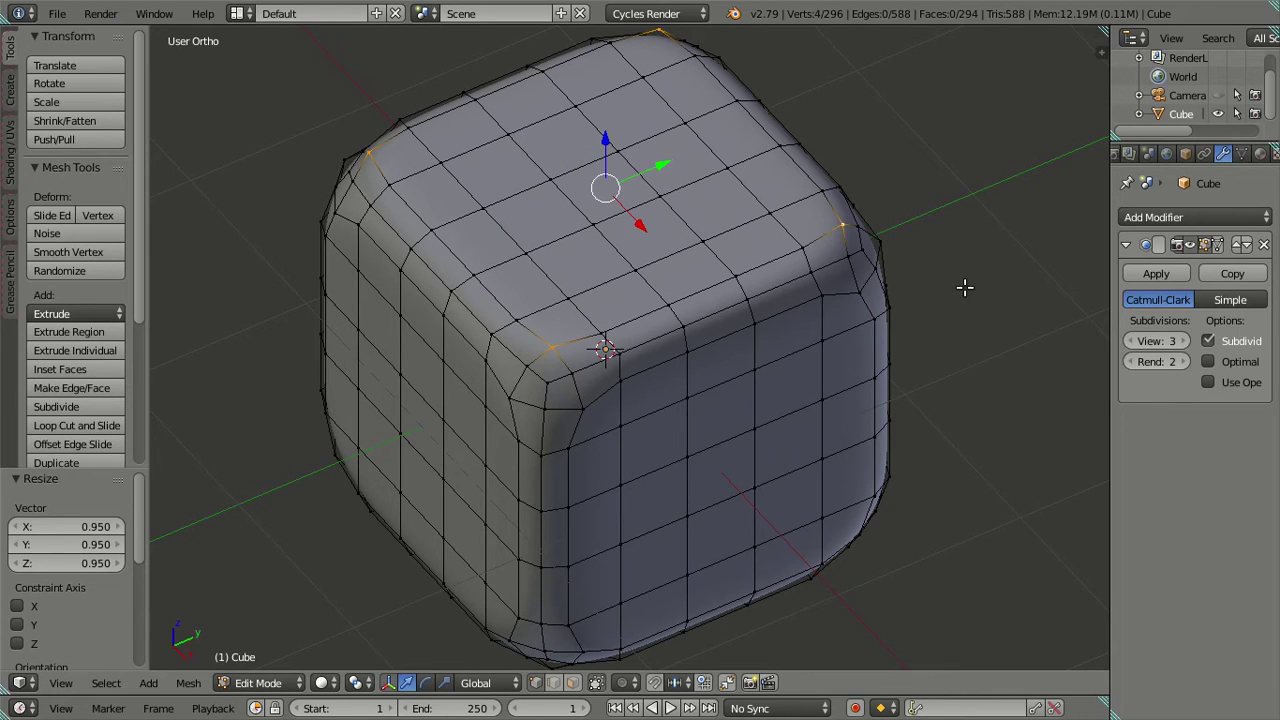
type("s.95")
key("Return")
key("Tab")
mouse_move(788, 348)
middle_mouse_down()
mouse_move(822, 299)
mouse_move(686, 262)
middle_mouse_up()
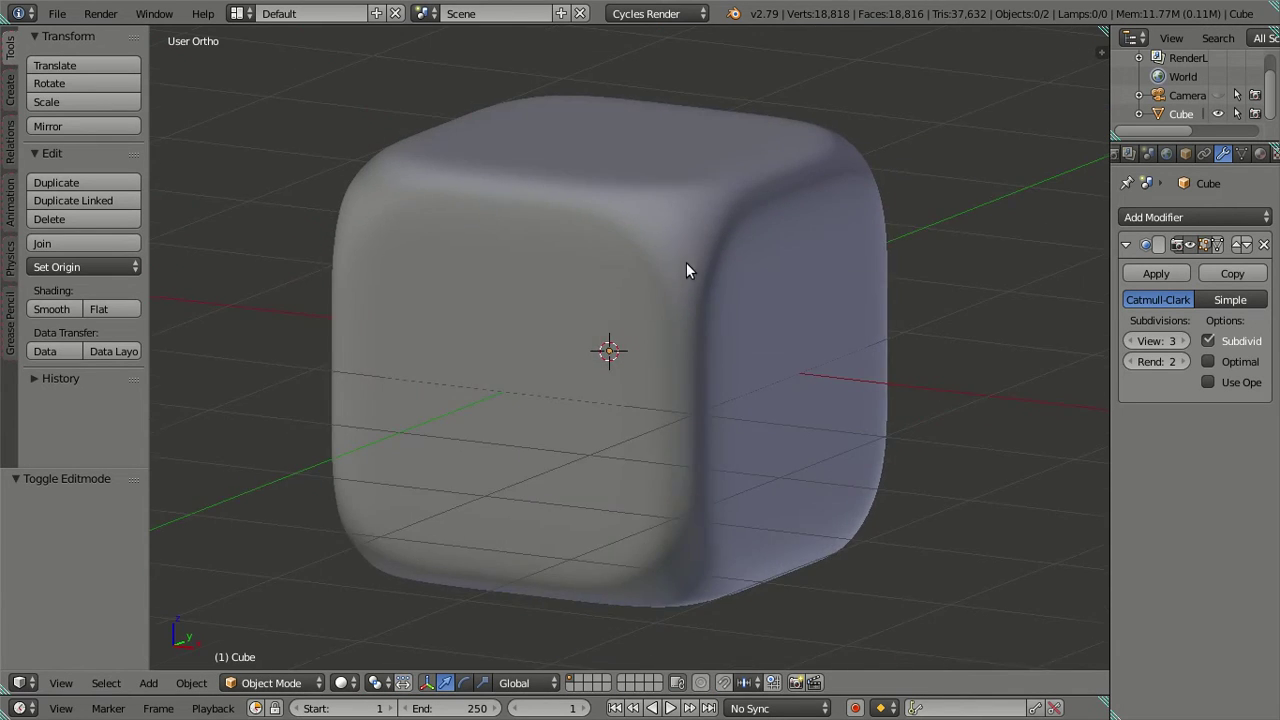
Step: In Edit Mode, select three corner vertices of the cube, then deselect all
scroll(686, 262, "up", 5)
mouse_move(748, 230)
middle_mouse_down()
mouse_move(803, 205)
mouse_move(680, 338)
mouse_move(771, 362)
mouse_move(617, 371)
mouse_move(434, 349)
mouse_move(449, 366)
mouse_move(434, 226)
mouse_move(686, 475)
mouse_move(642, 420)
middle_mouse_up()
scroll(480, 367, "down", 5)
scroll(680, 418, "up", 4)
key("Tab")
right_click(729, 414)
right_click(729, 406, "shift")
right_click(731, 400, "shift")
key("ctrl+shift+m")
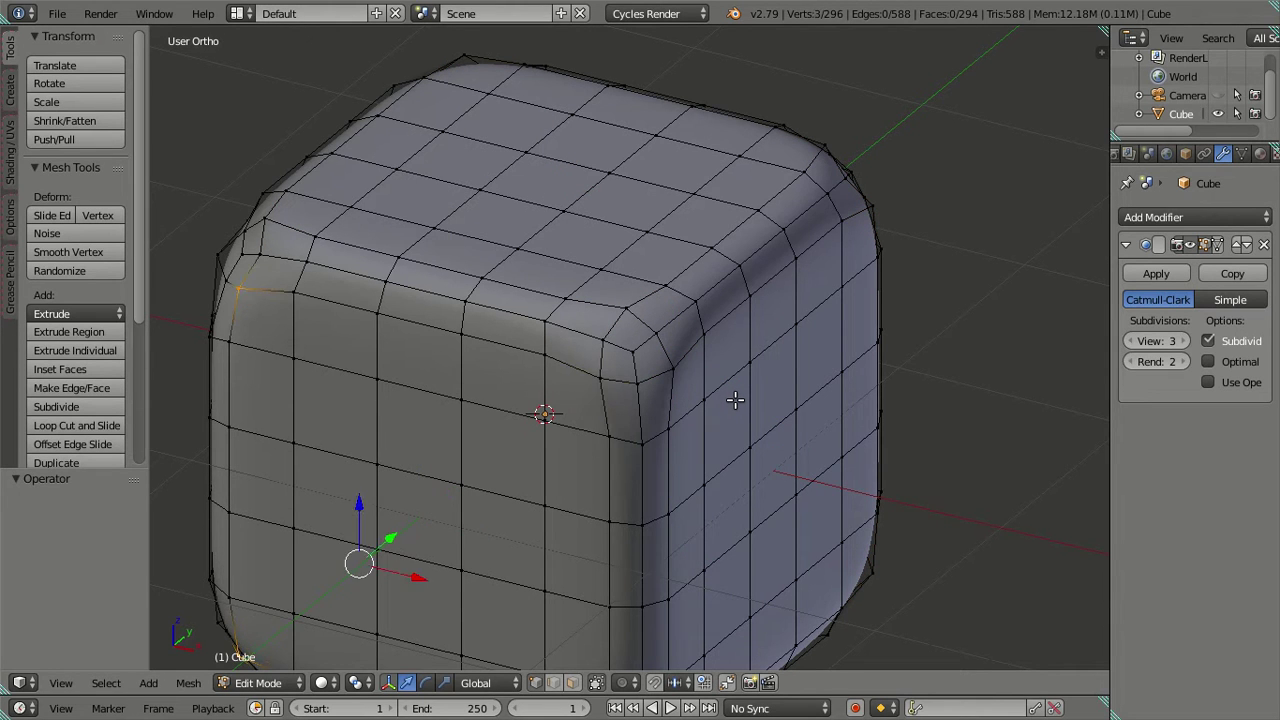
key("a")
Step: Undo the recent selection changes and view the cube's top and left side
middle_click_drag(735, 400, 757, 346)
scroll(756, 346, "down", 2)
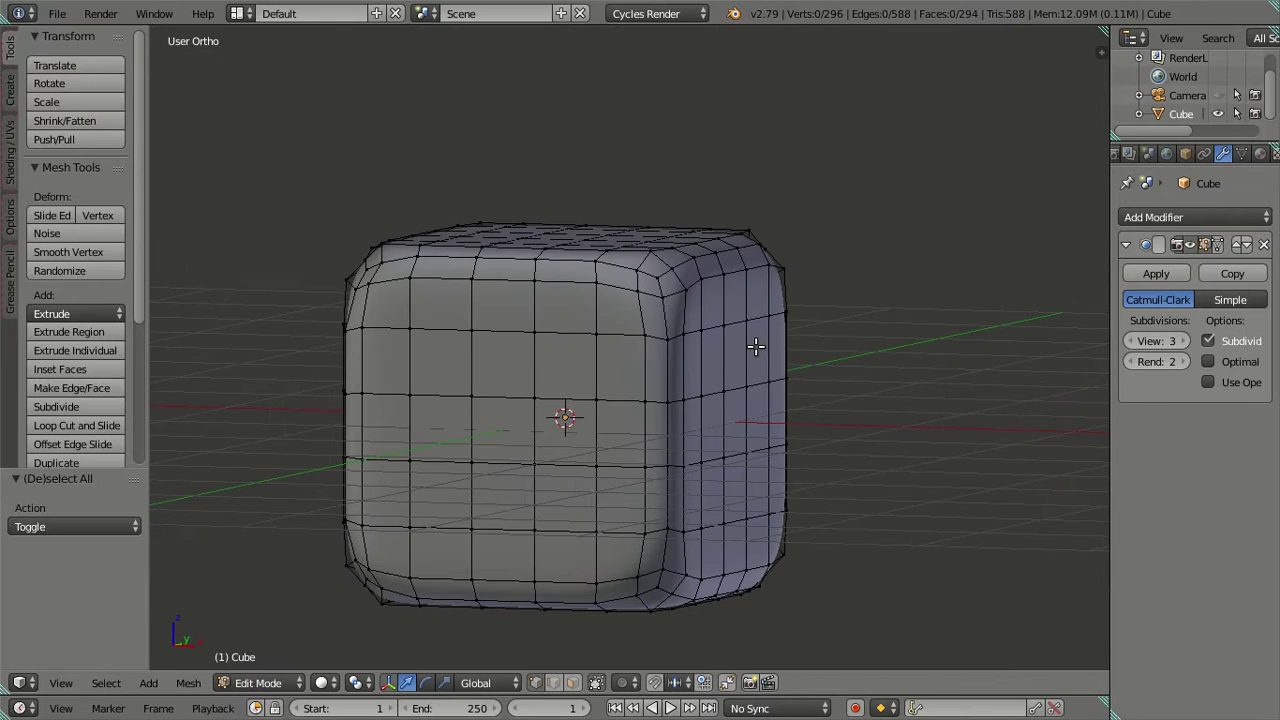
key("ctrl+z")
key("ctrl+z")
key("ctrl+z")
key("ctrl+z")
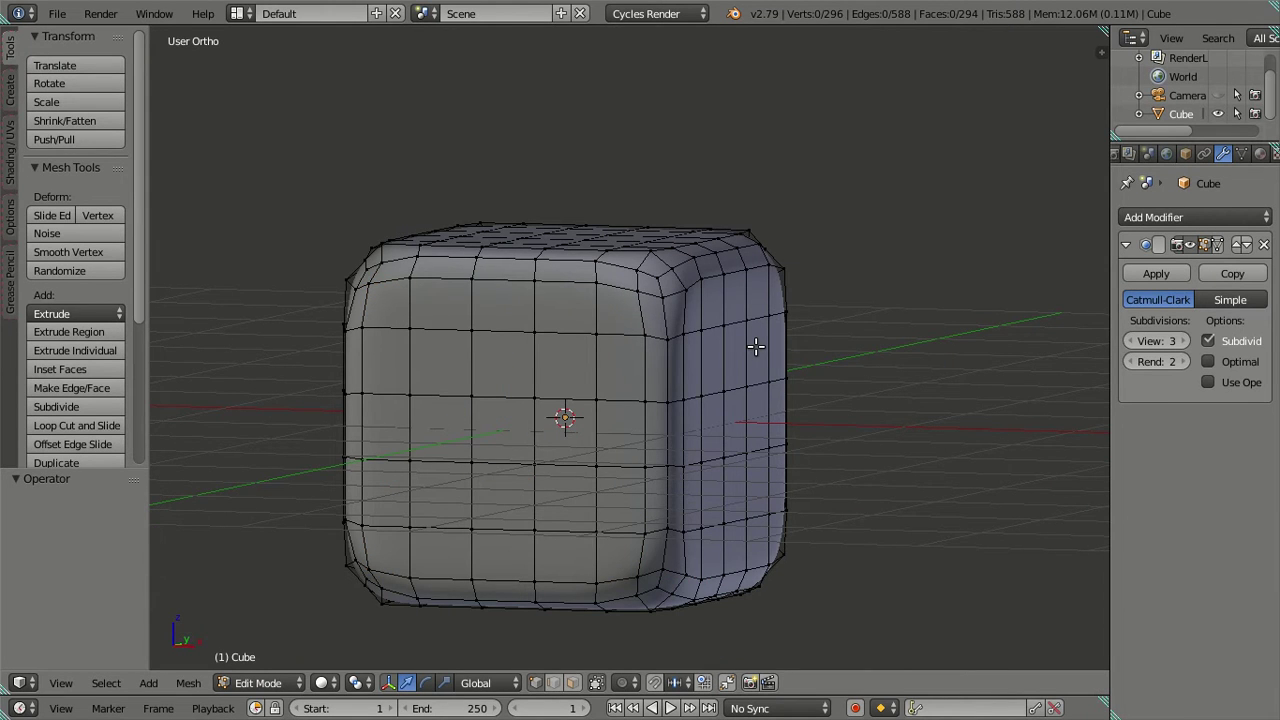
middle_click_drag(756, 346, 751, 377)
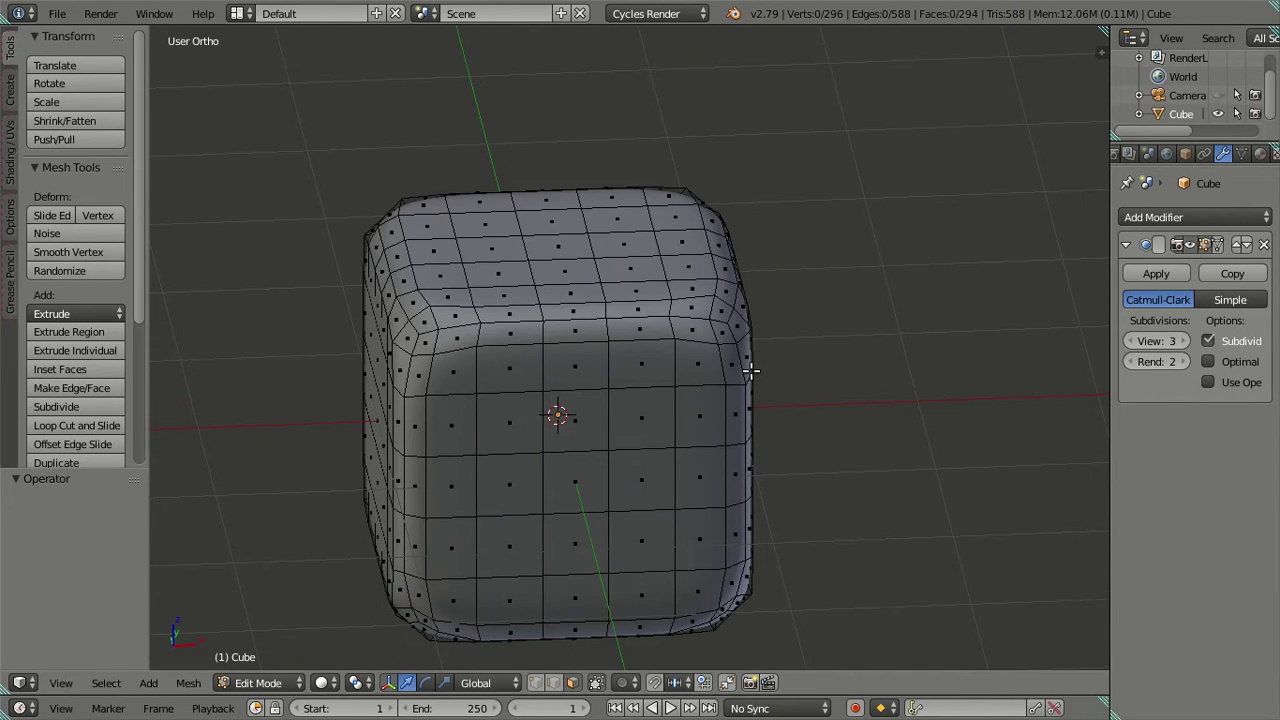
Step: Lower the subdivision preview level to 0 and select a top-front face
left_click(1133, 341)
left_click(1133, 341)
left_click(1133, 341)
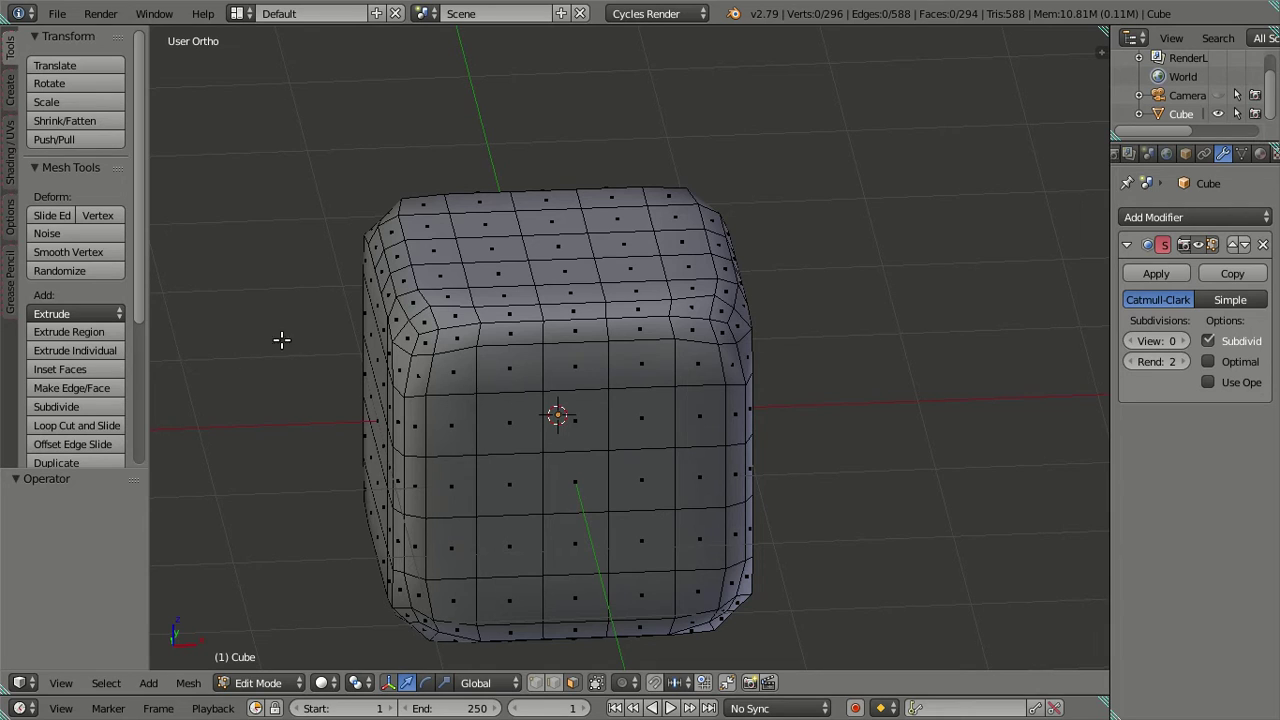
right_click(542, 346)
Step: Back in Object Mode, select the whole cube and give it flat shading
key("Tab")
right_click(432, 345)
left_click(98, 309)
Step: Hide the tool shelf, view the cube from the front, and enter Edit Mode with nothing selected
key("t")
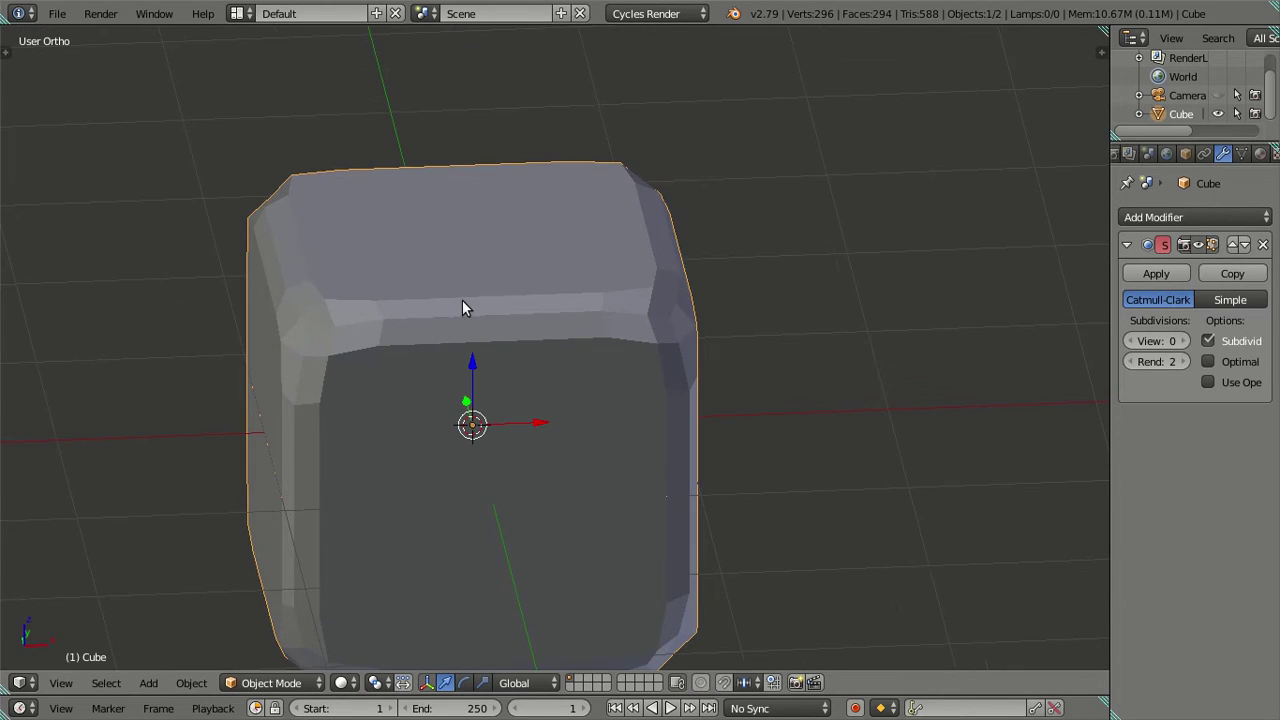
key("KP_1")
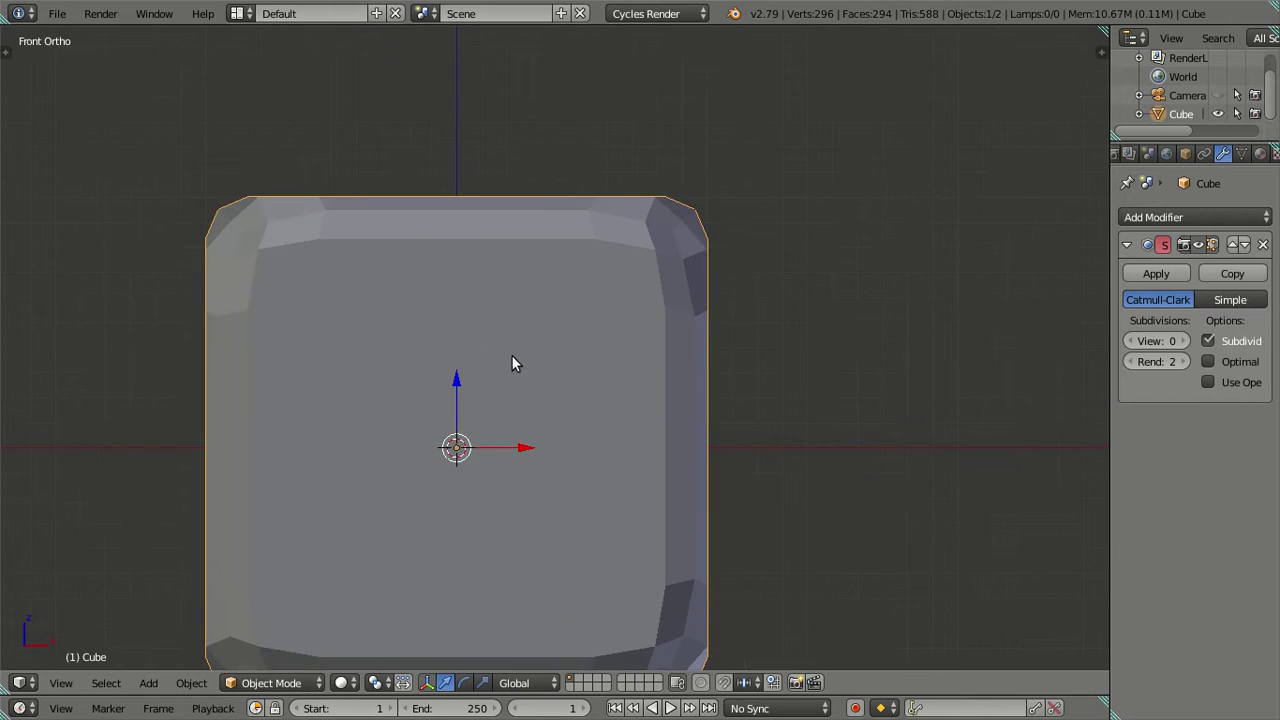
key("Tab")
key("a")
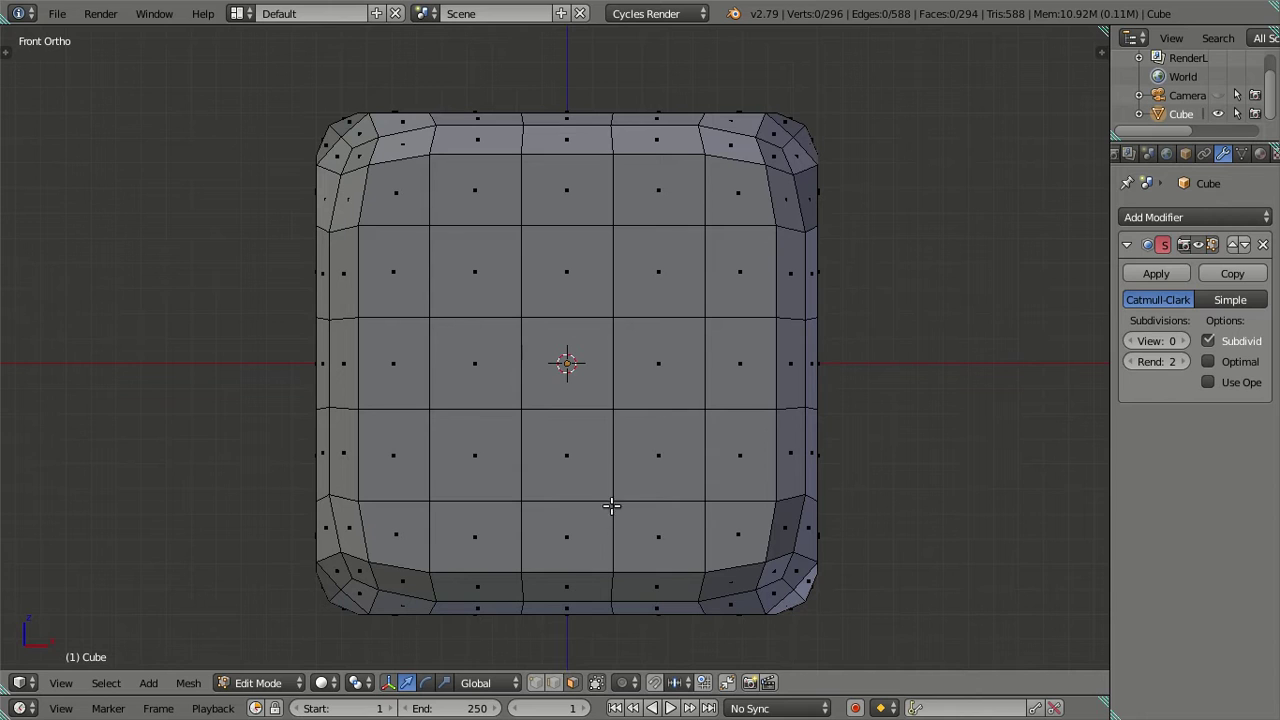
right_click(630, 465, "shift")
right_click(570, 458, "shift")
right_click(455, 447, "shift")
right_click(470, 372, "shift")
right_click(540, 338, "shift")
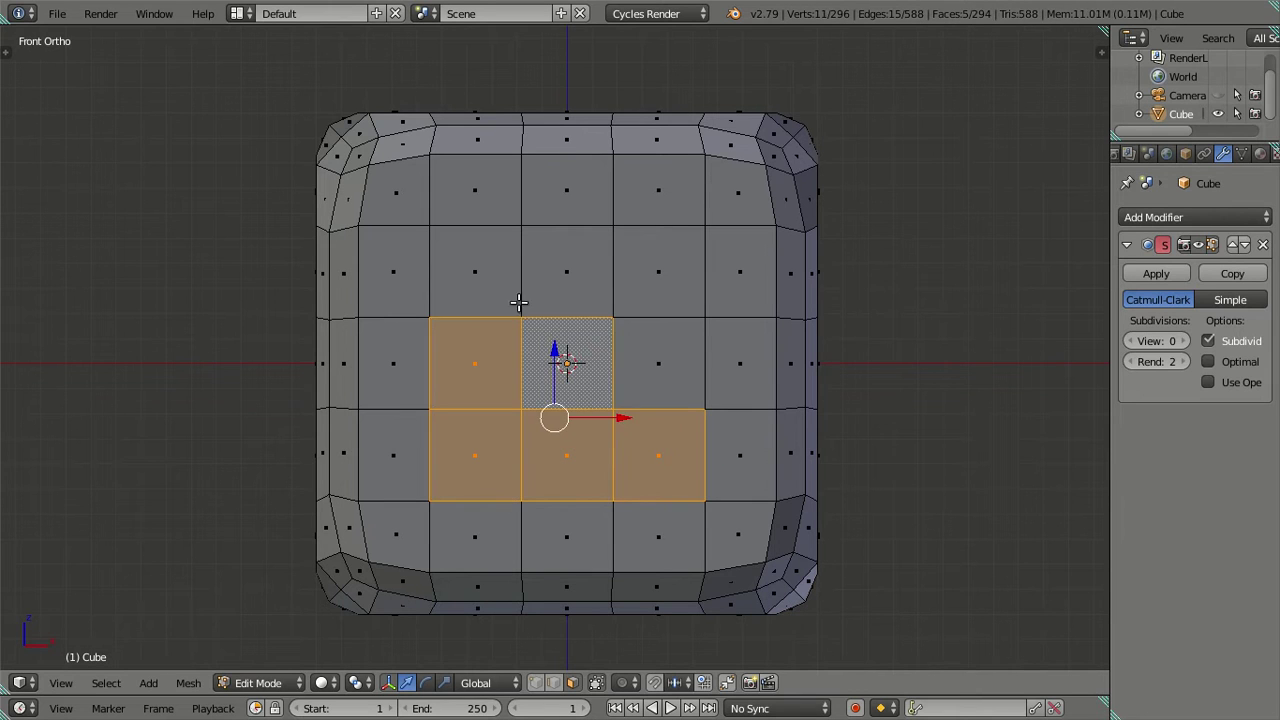
right_click(475, 246, "shift")
right_click(540, 256, "shift")
right_click(645, 282, "shift")
right_click(658, 366, "shift")
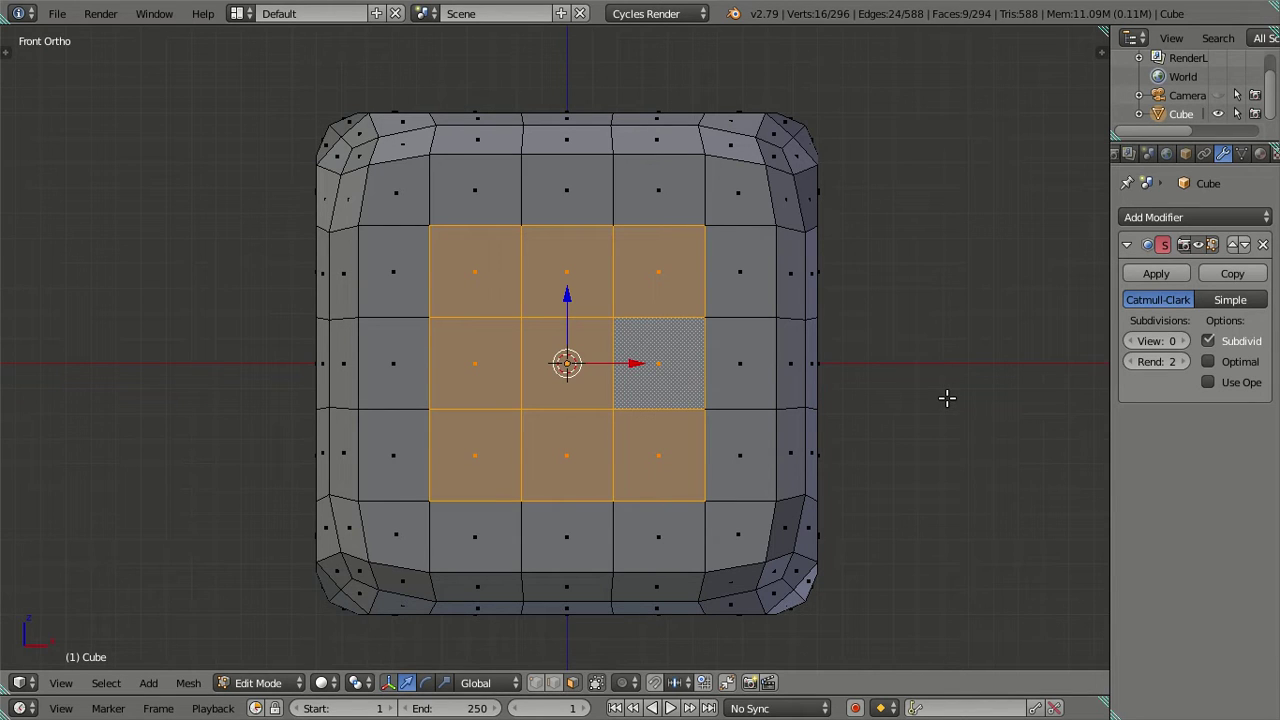
type("es")
type(".5")
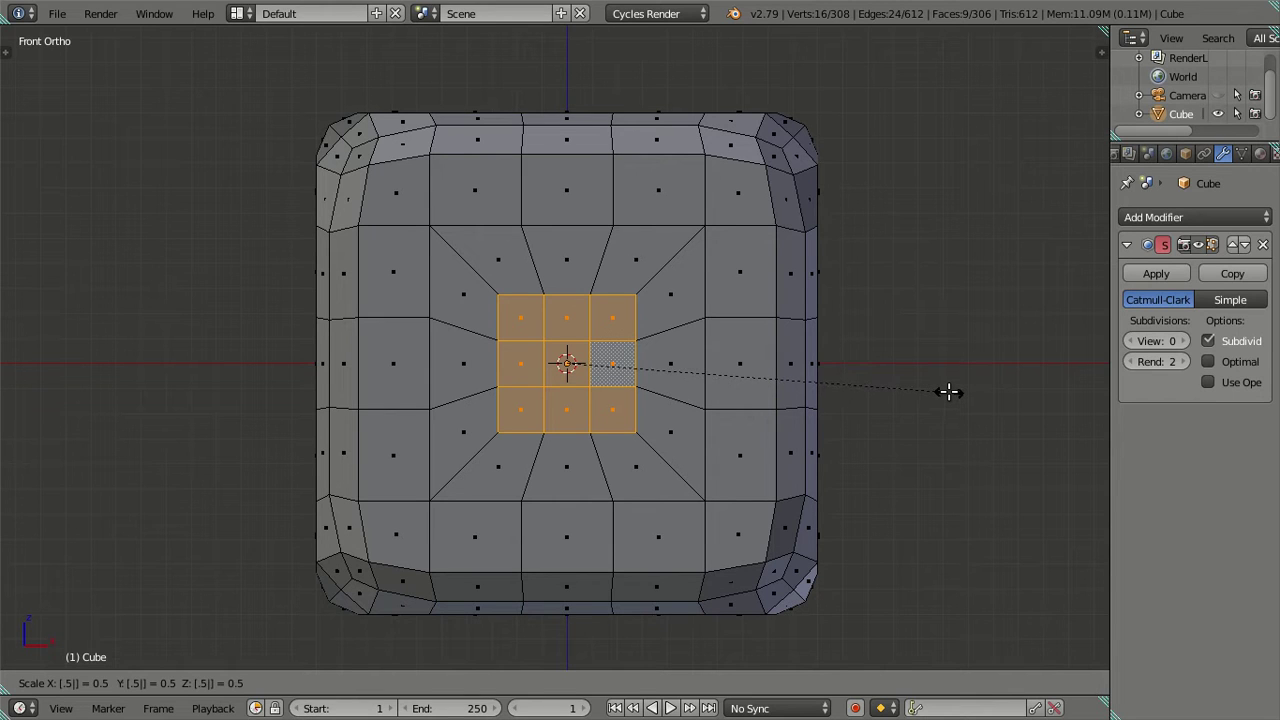
key("Escape")
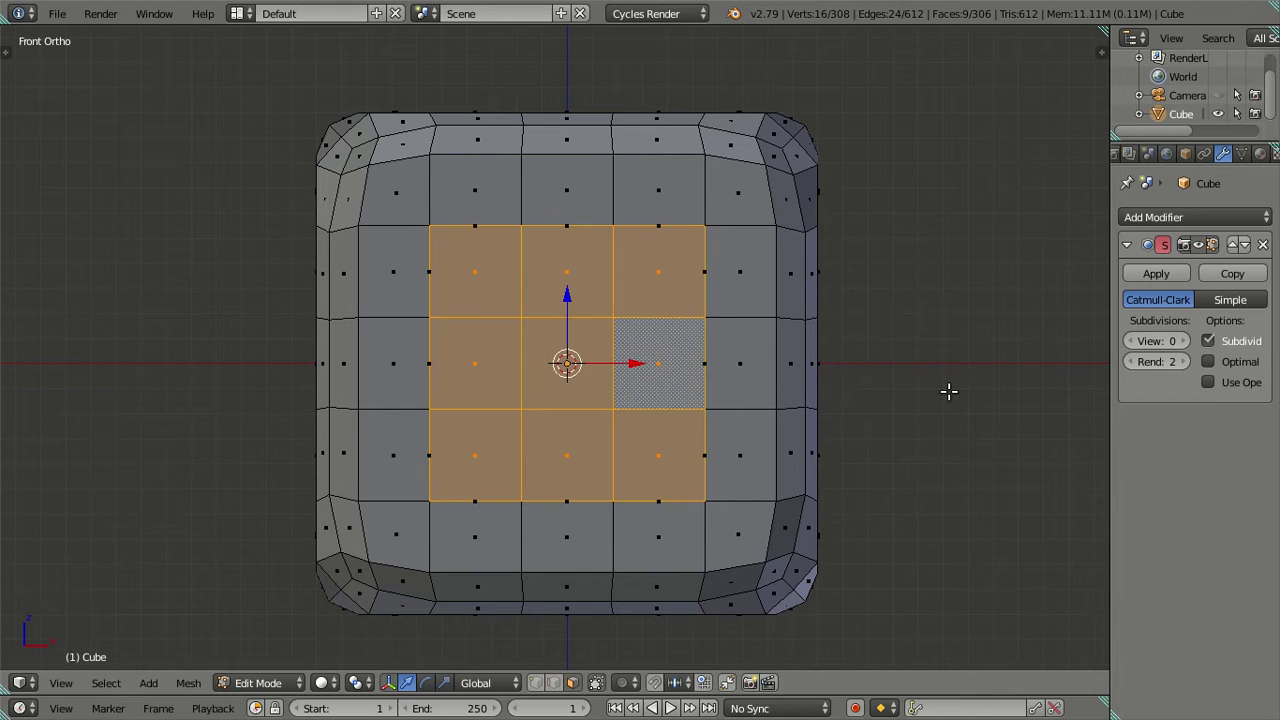
key("ctrl+z")
key("ctrl+z")
key("ctrl+z")
key("ctrl+z")
key("ctrl+z")
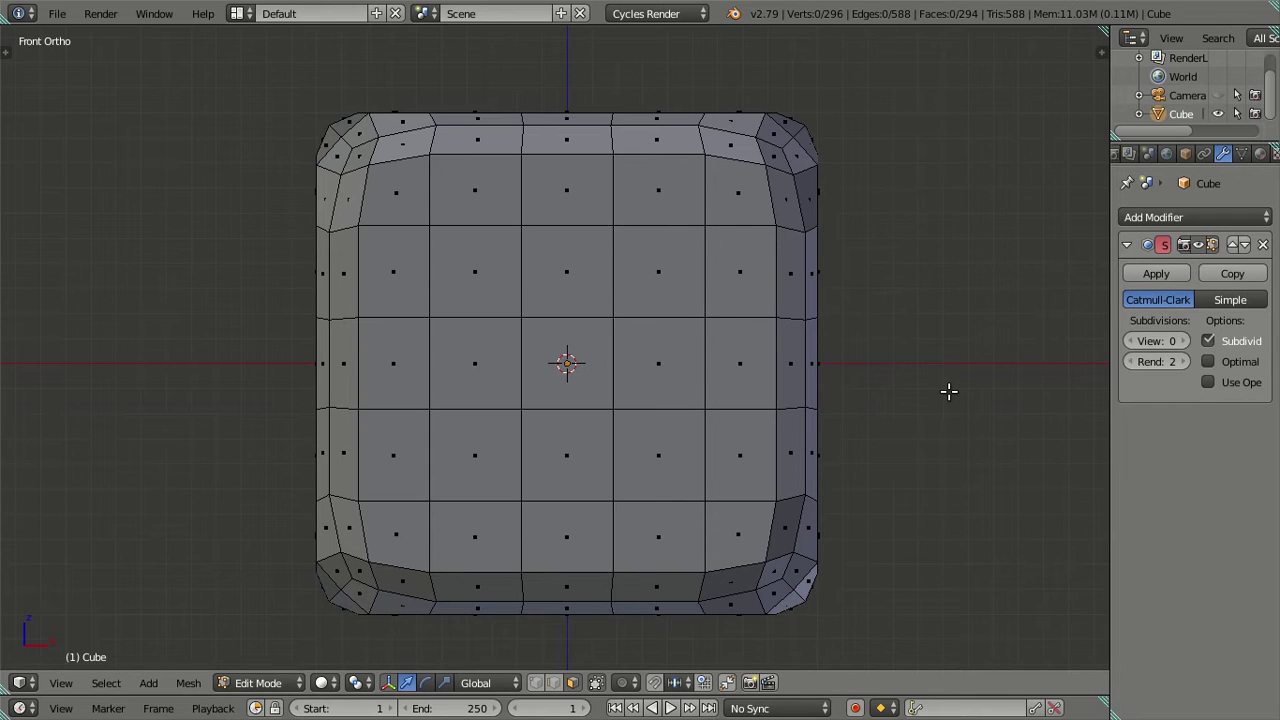
right_click(562, 357)
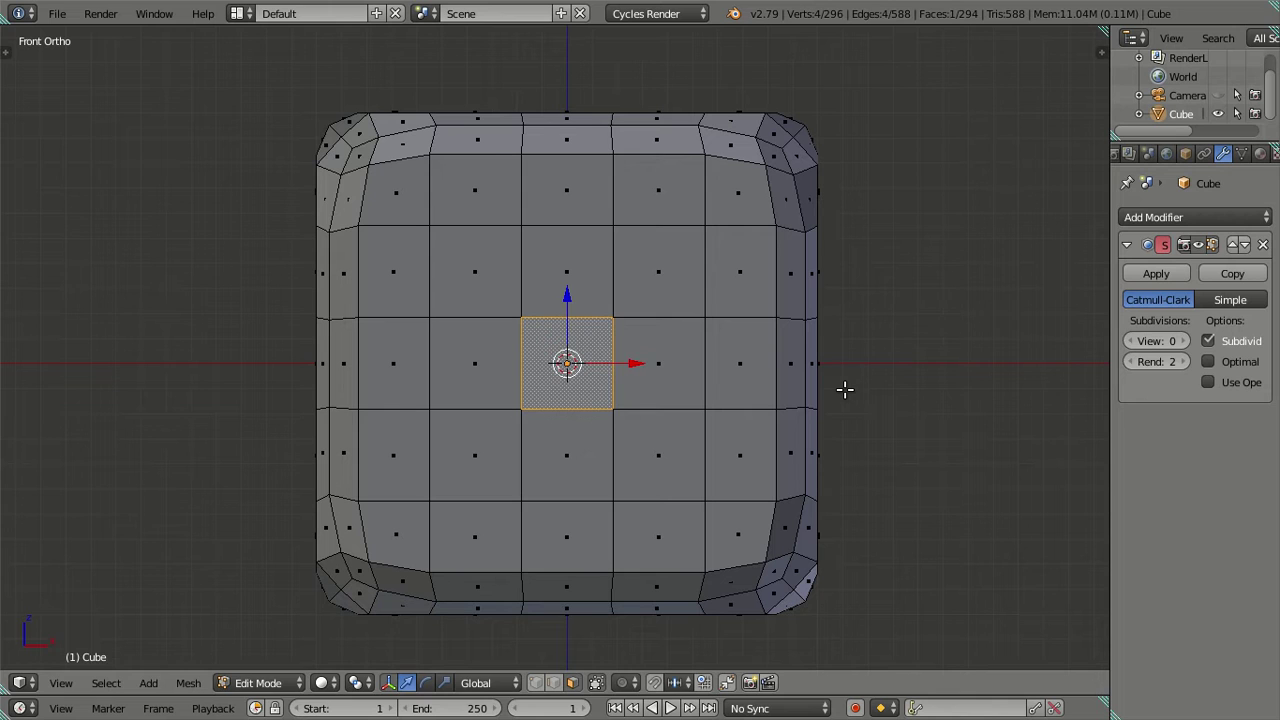
key("s")
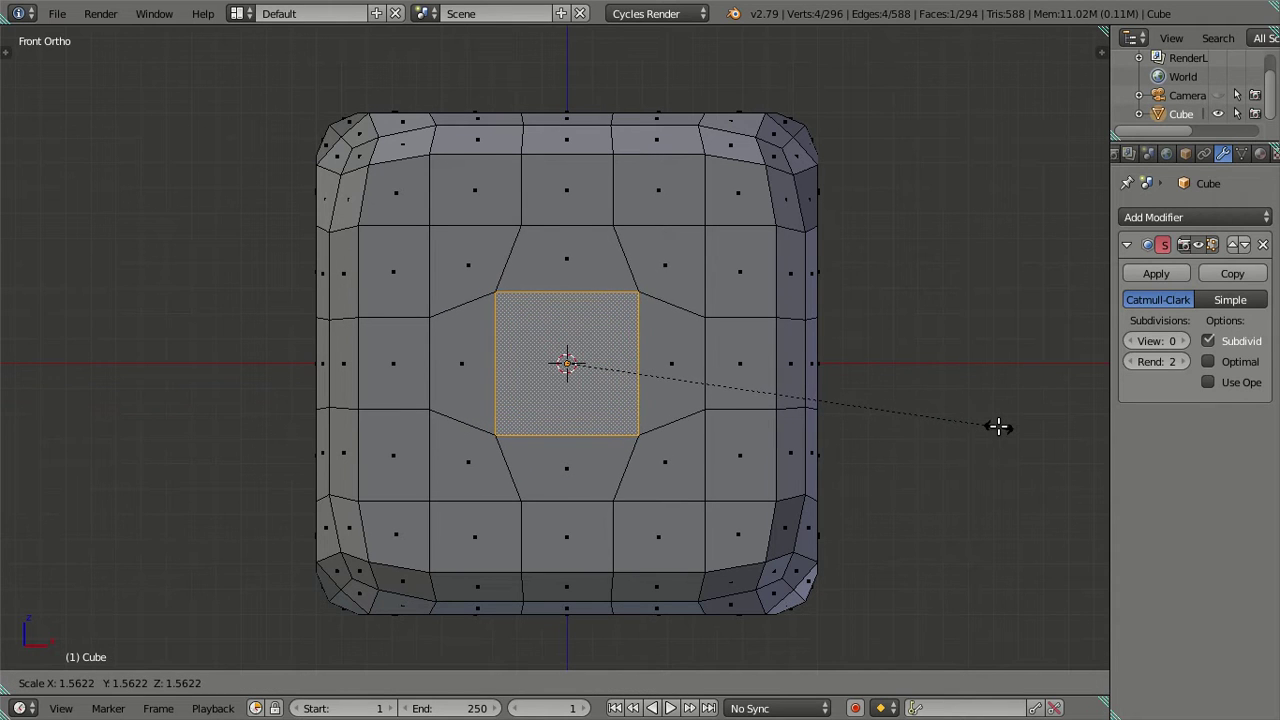
key("Escape")
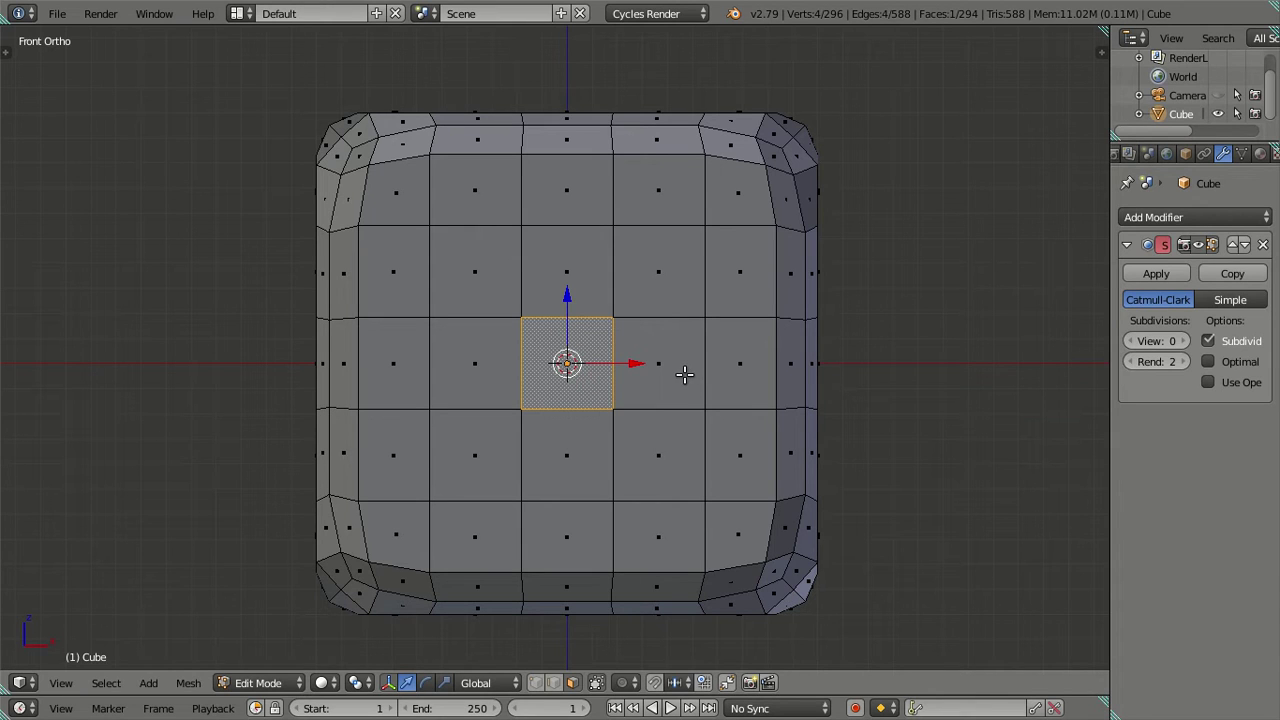
key("s")
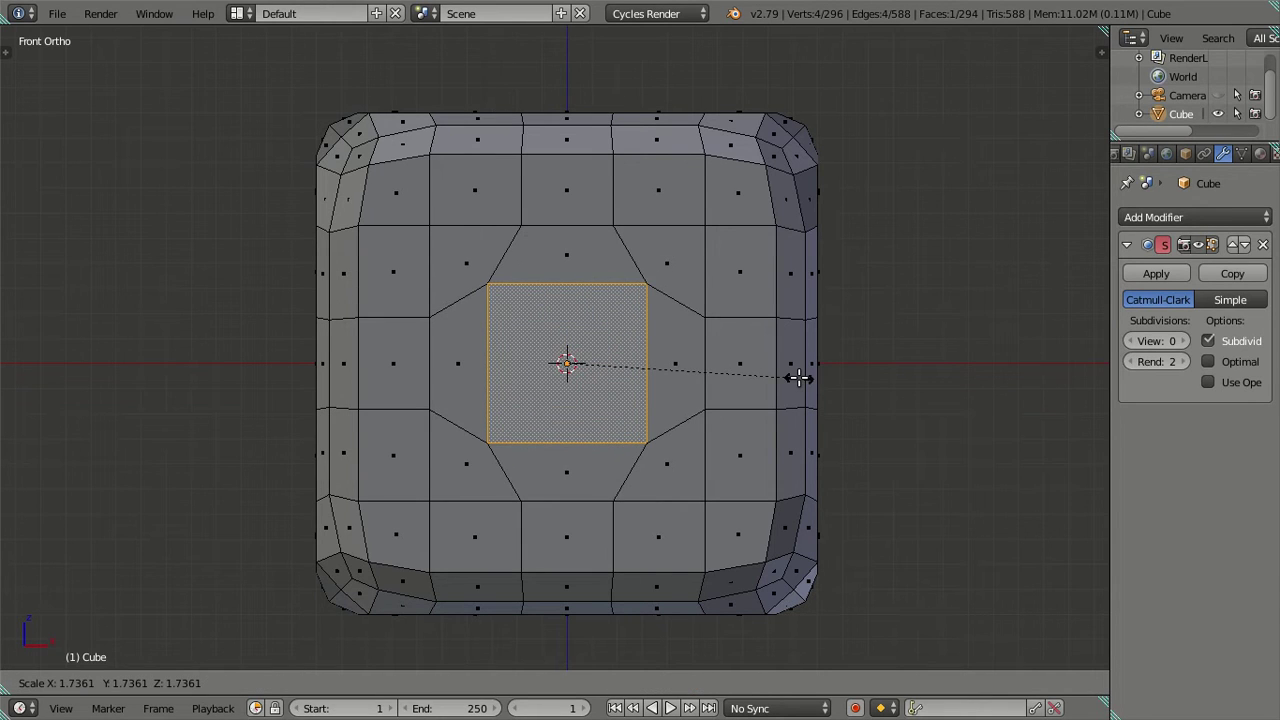
type("1")
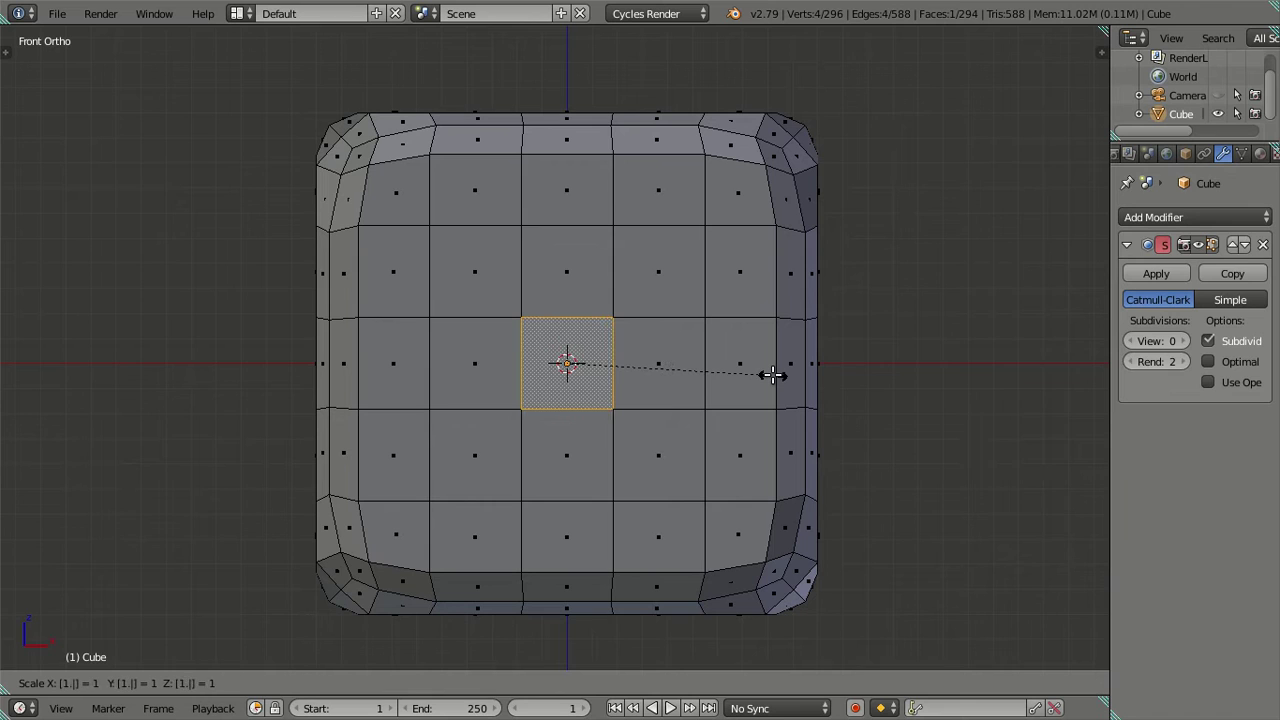
type(".5")
key("Return")
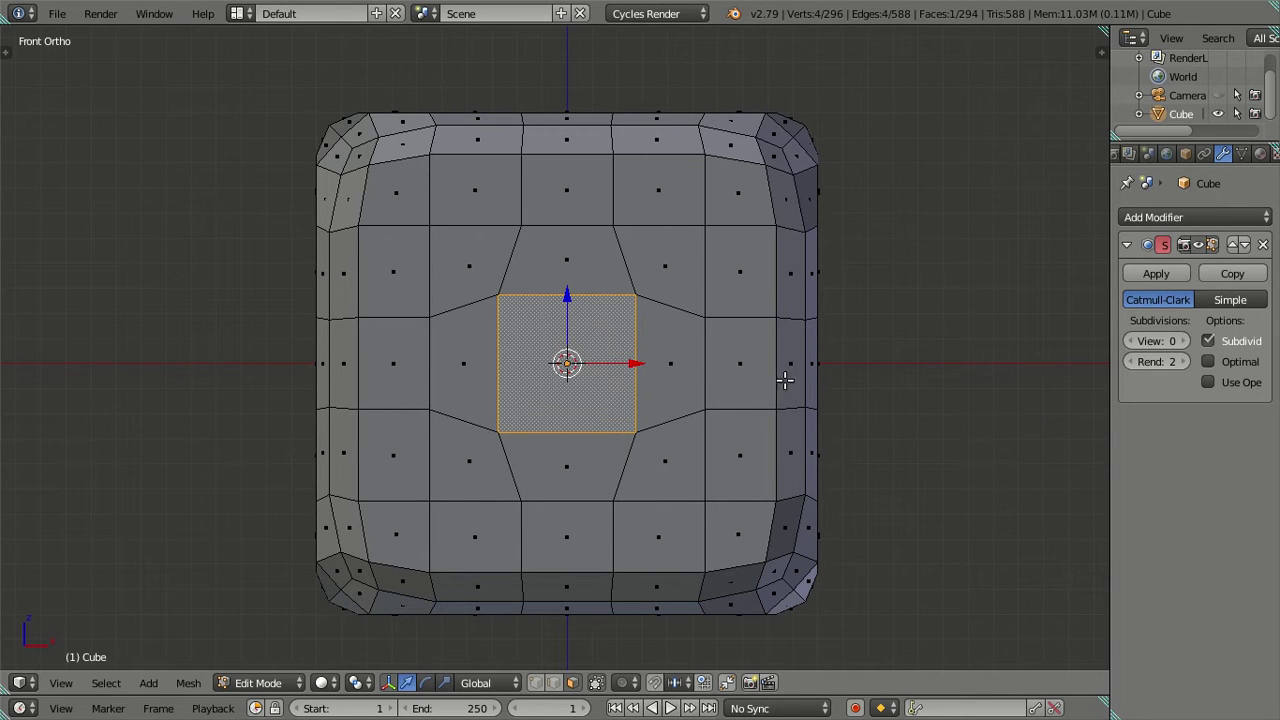
type("es")
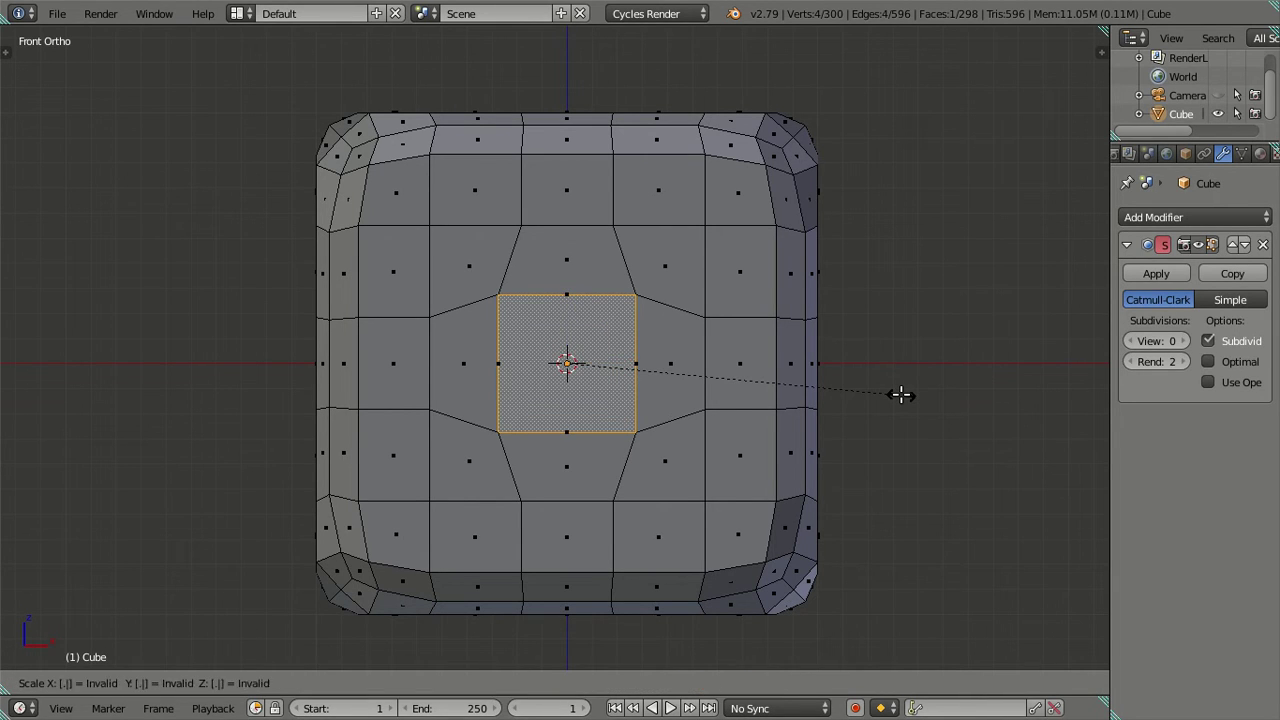
type(".8")
key("Return")
middle_click_drag(866, 391, 511, 457)
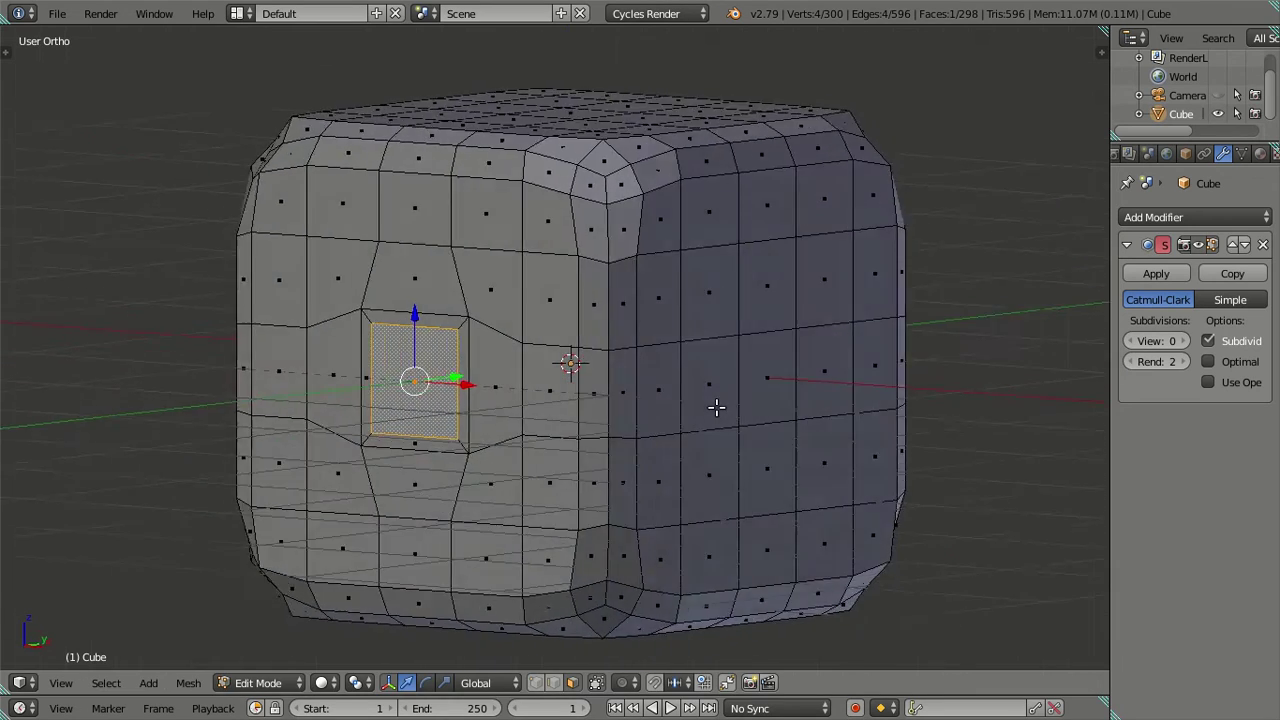
key("e")
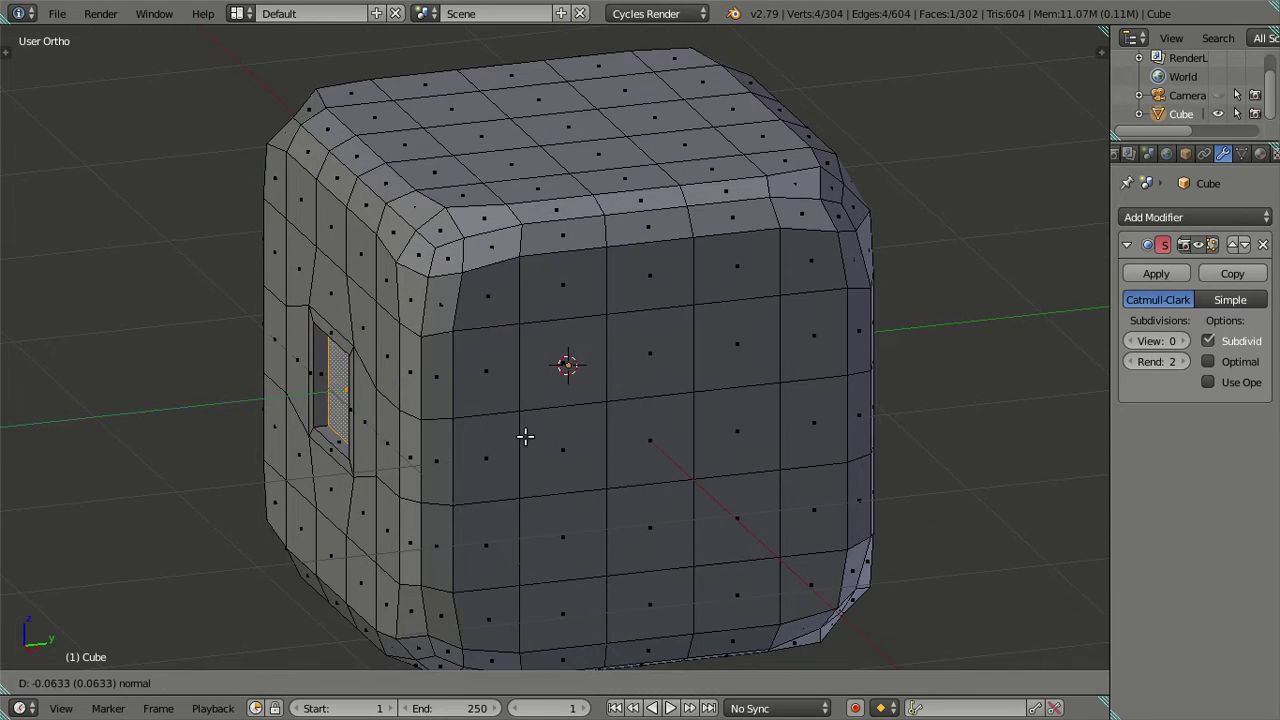
left_click(519, 432)
key("Tab")
middle_click_drag(519, 427, 976, 376)
left_click(1183, 341)
left_click(1183, 341)
mouse_move(636, 450)
middle_mouse_down()
mouse_move(669, 282)
mouse_move(675, 351)
mouse_move(600, 386)
mouse_move(634, 423)
mouse_move(478, 456)
mouse_move(963, 331)
middle_mouse_up()
middle_click_drag(661, 428, 801, 395)
left_click(1133, 341)
left_click(1133, 341)
key("Tab")
key("ctrl+z")
key("KP_1")
key("a")
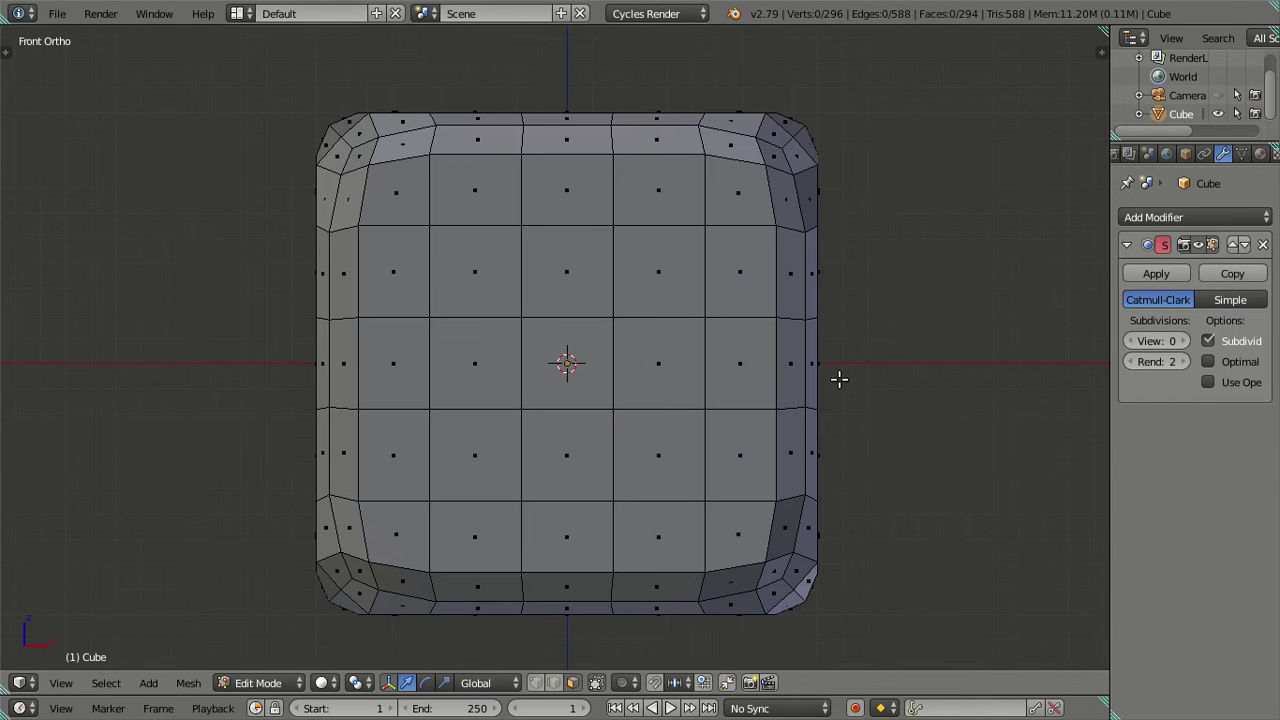
Step: Scale the cube's front centre face up by 1.5
right_click(568, 372)
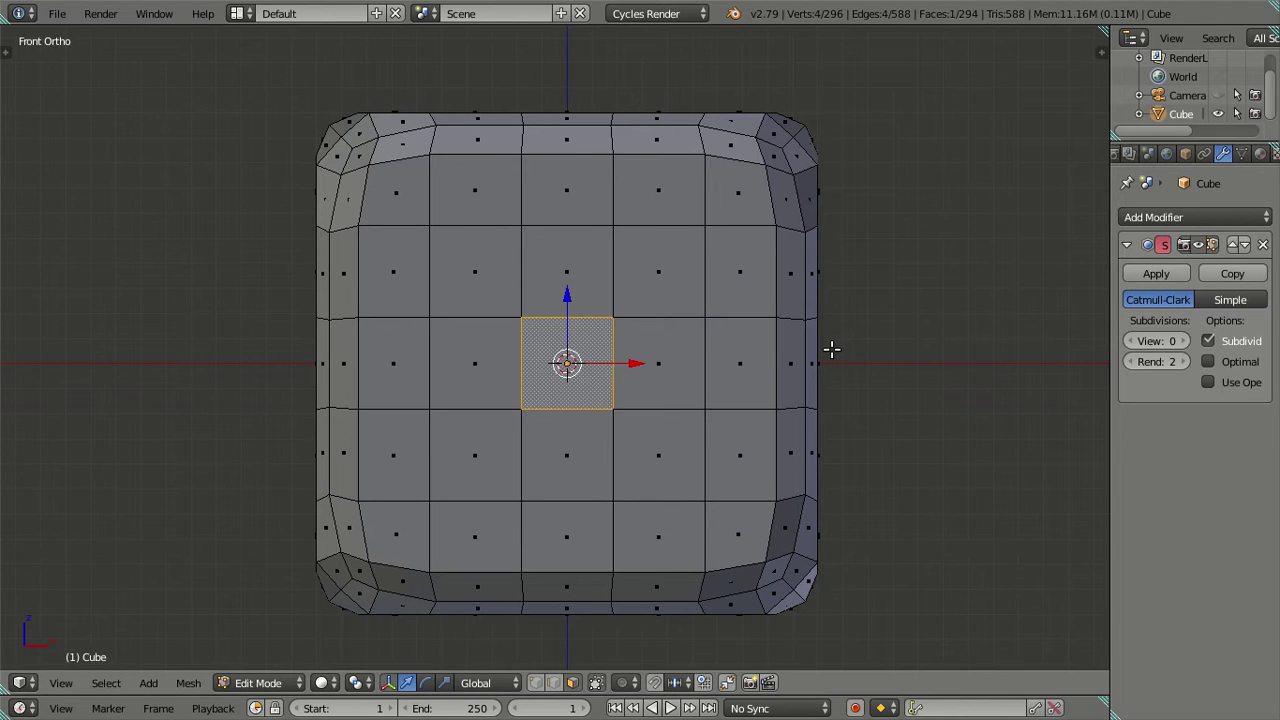
key("s")
key("1")
key("period")
key("5")
key("Return")
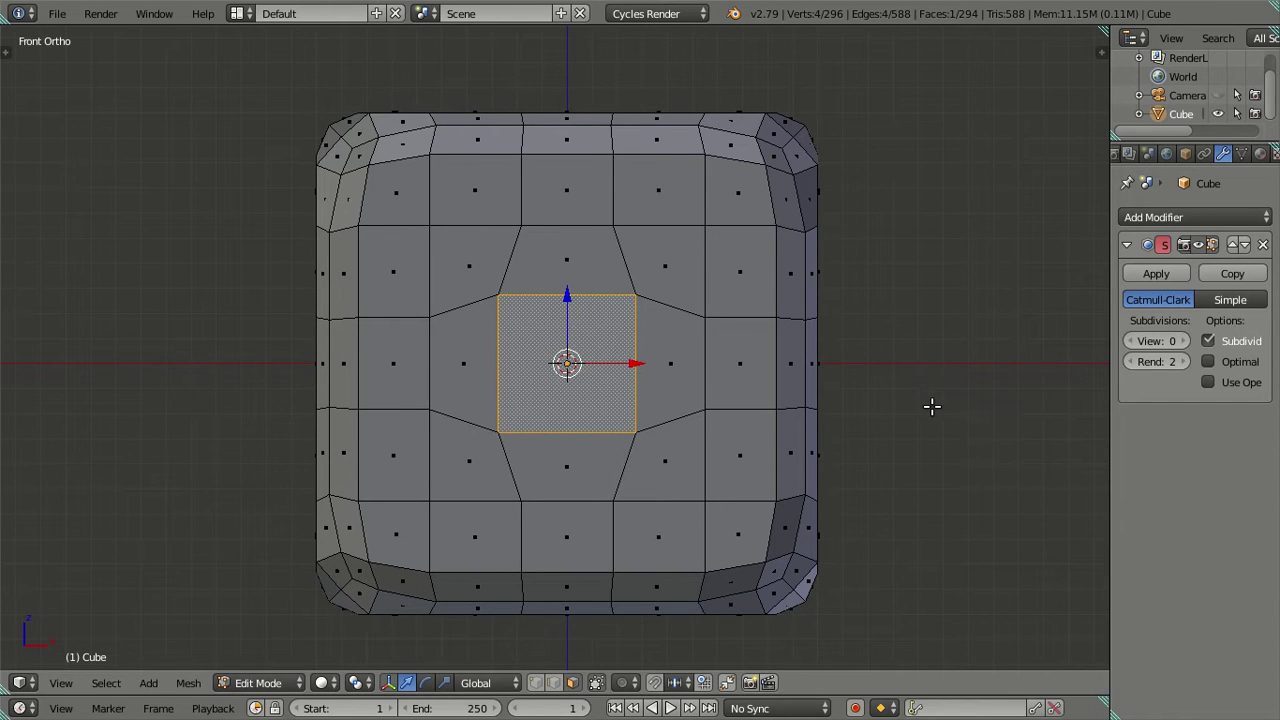
Step: Extrude the centre face in place, scale it to 0.8, then deselect it
key("e")
key("s")
key("period")
type("8")
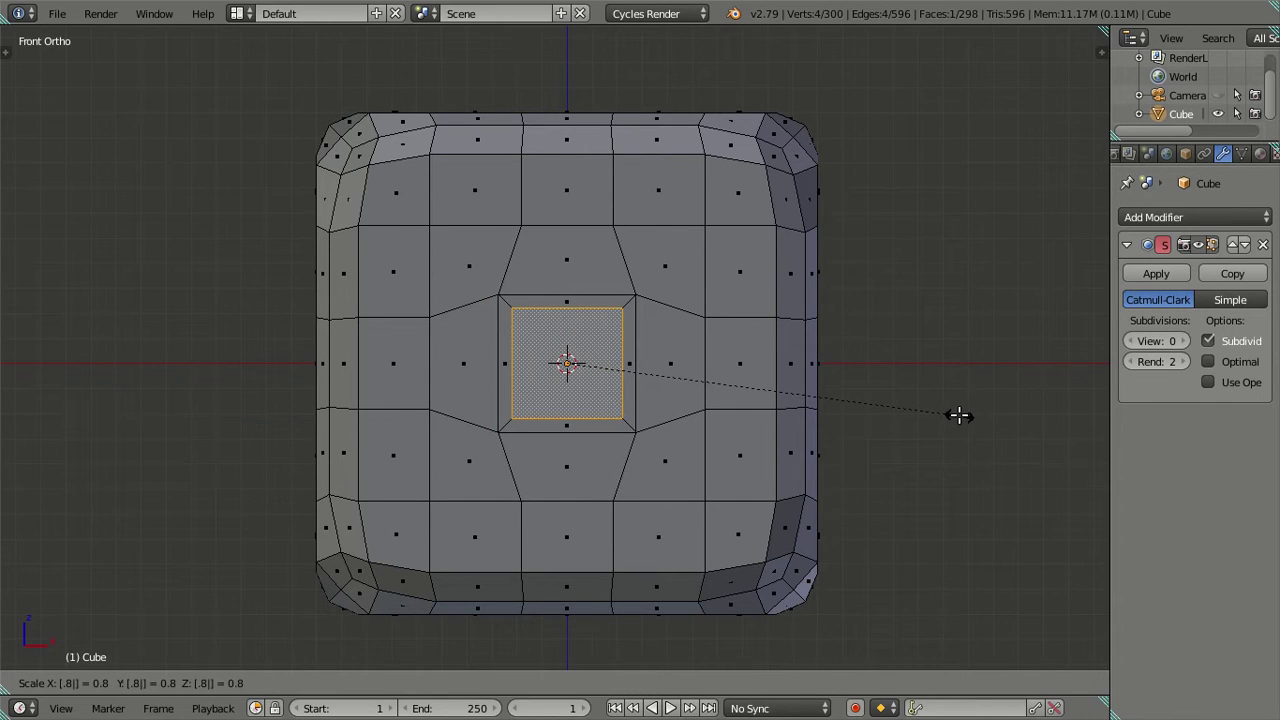
key("Return")
key("a")
mouse_move(957, 411)
middle_mouse_down()
mouse_move(849, 423)
mouse_move(862, 465)
mouse_move(803, 503)
mouse_move(677, 480)
mouse_move(591, 520)
mouse_move(554, 425)
middle_mouse_up()
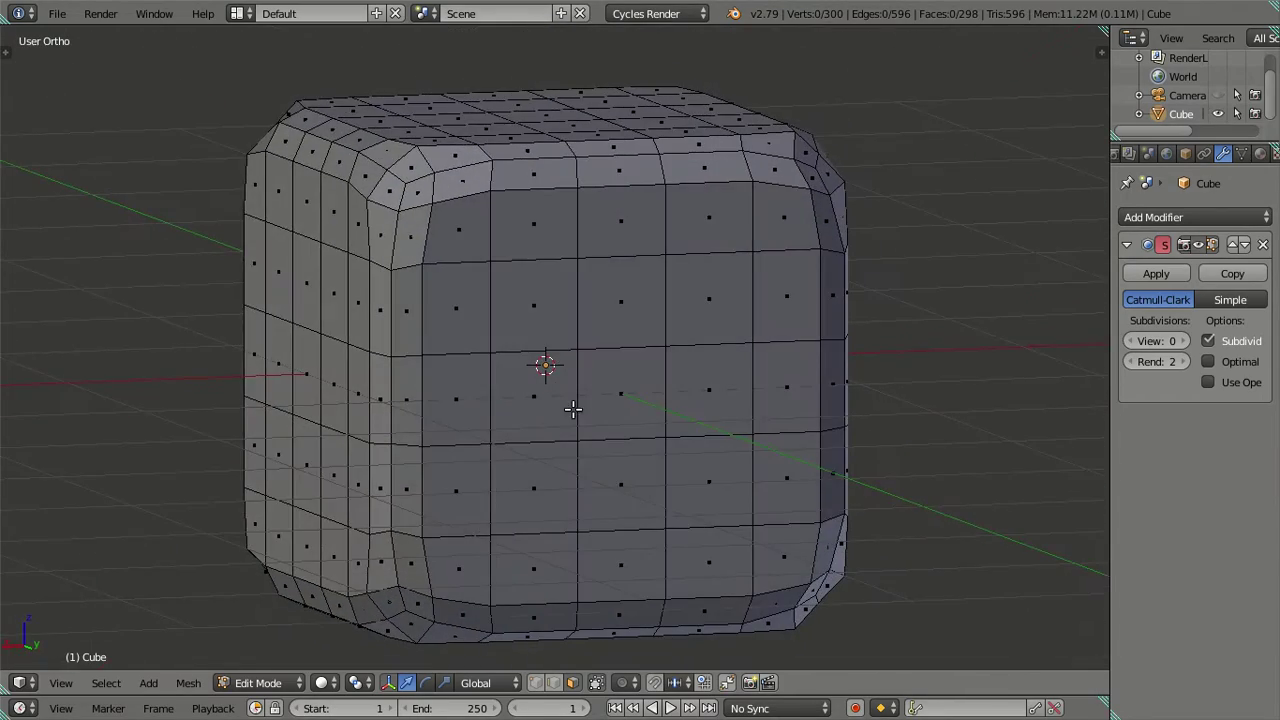
key("ctrl+KP_1")
Step: Extrude and scale to 0.8 the three left-column faces on the back
right_click(452, 280)
key("z")
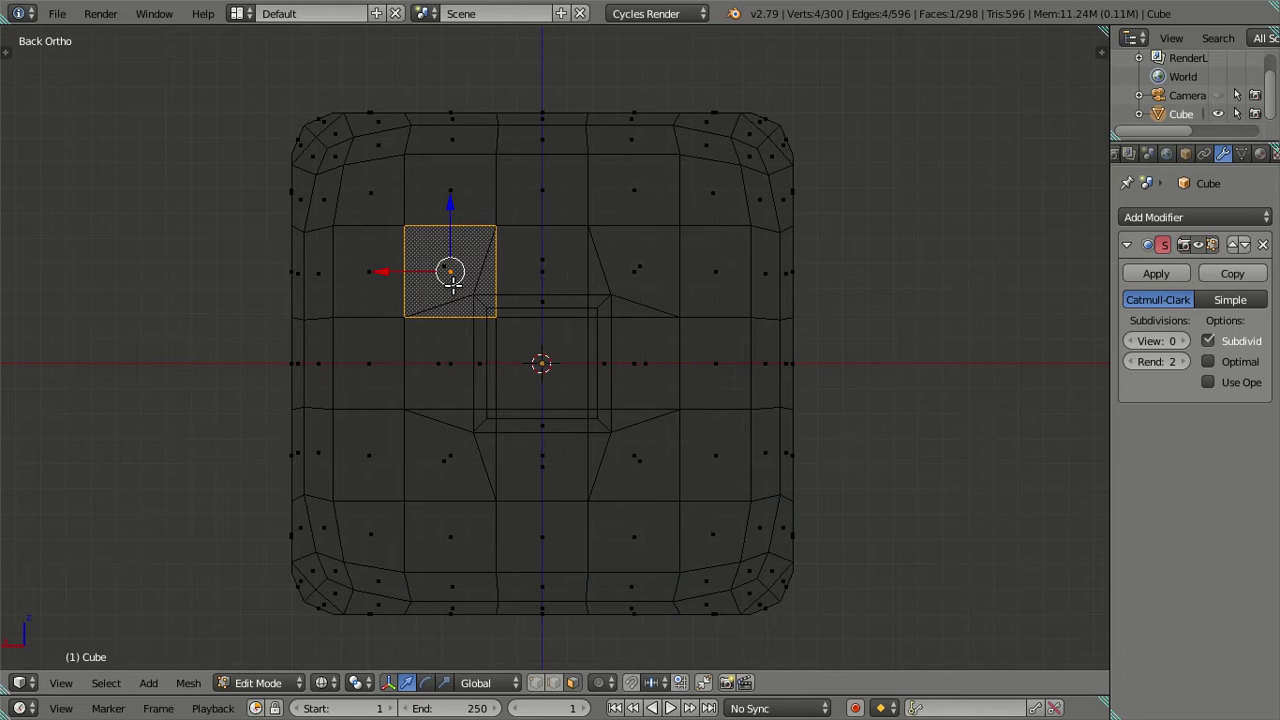
key("z")
type("es.8")
key("Return")
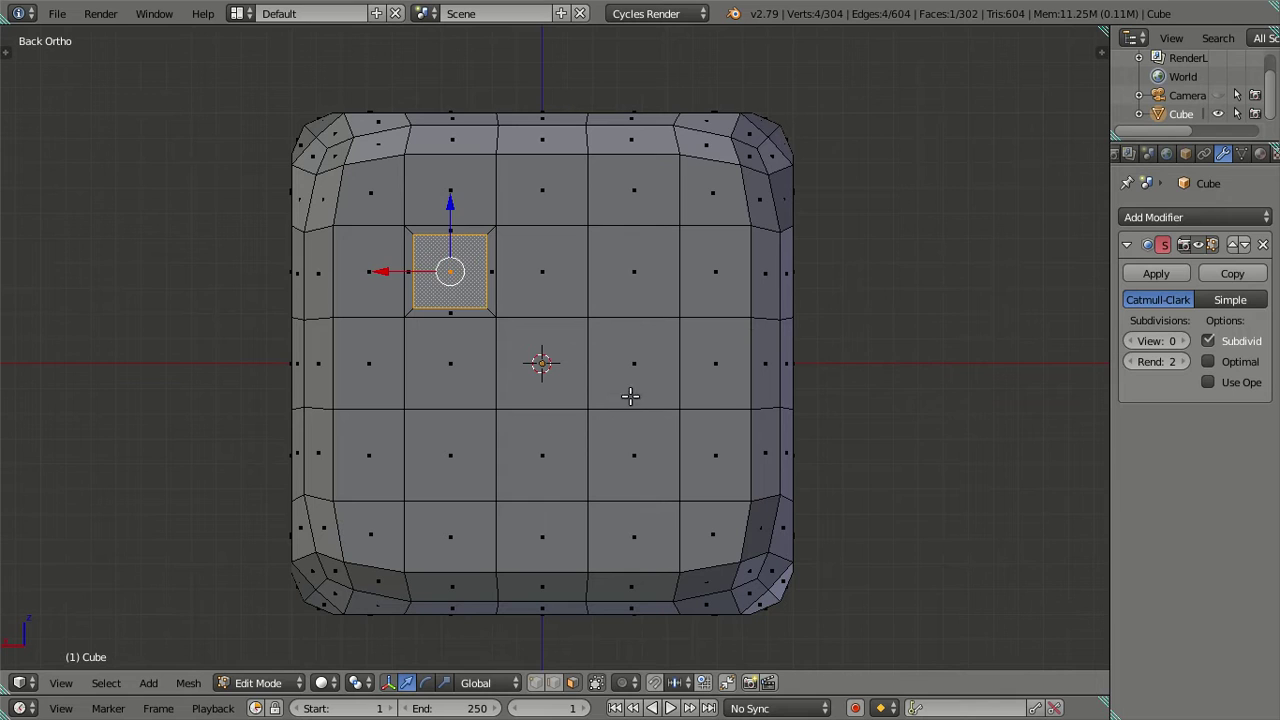
right_click(461, 366)
type("es.8")
key("Return")
right_click(472, 453)
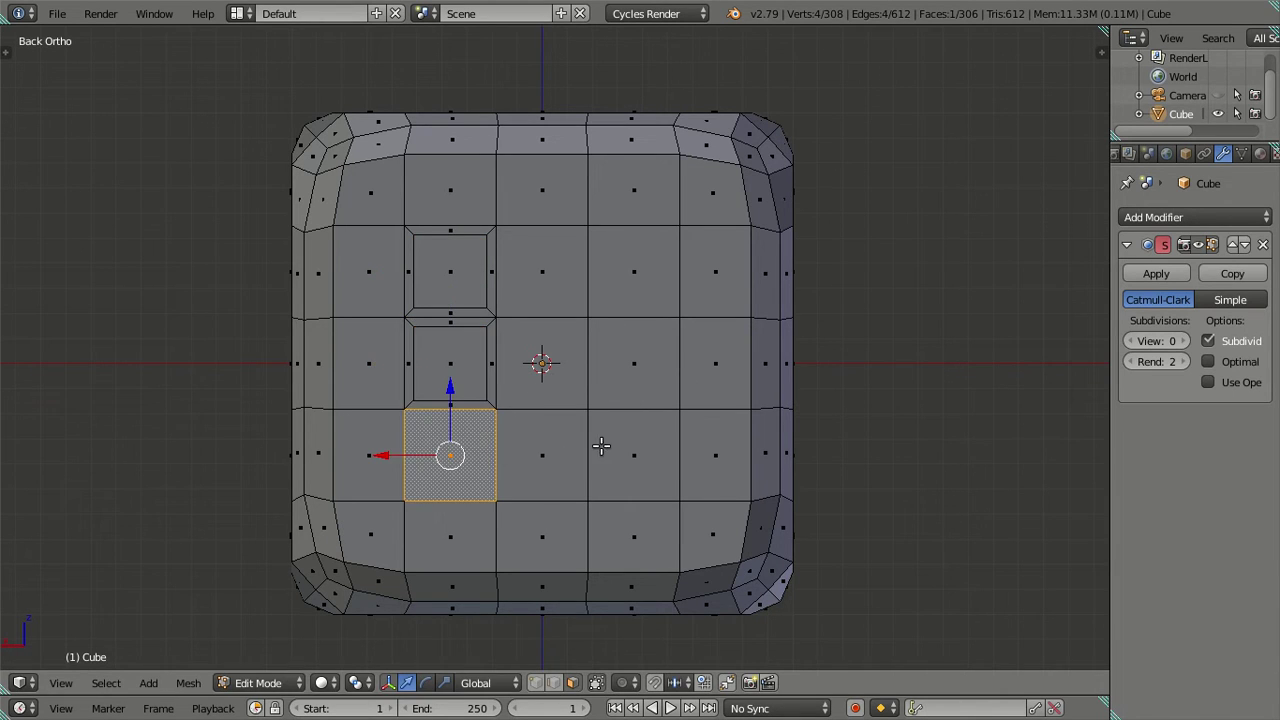
type("es.8")
key("Return")
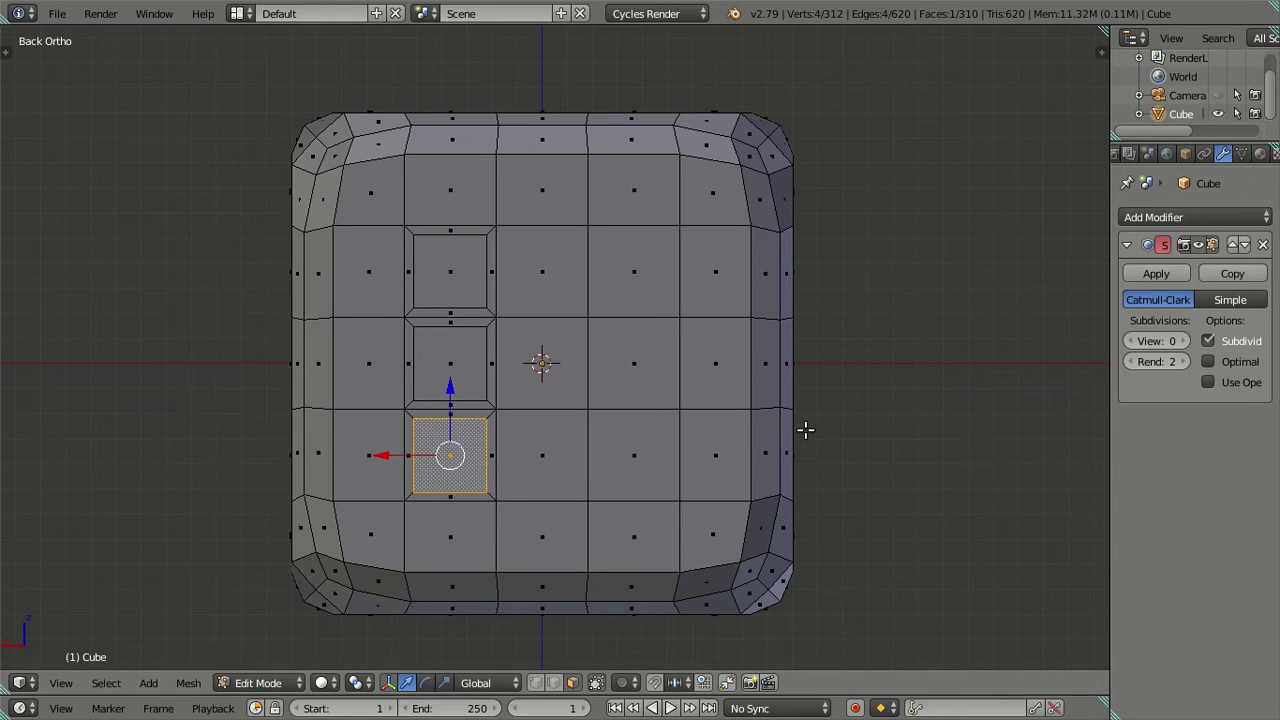
Step: Extrude and scale to 0.8 the three right-column faces on the back
right_click(660, 453)
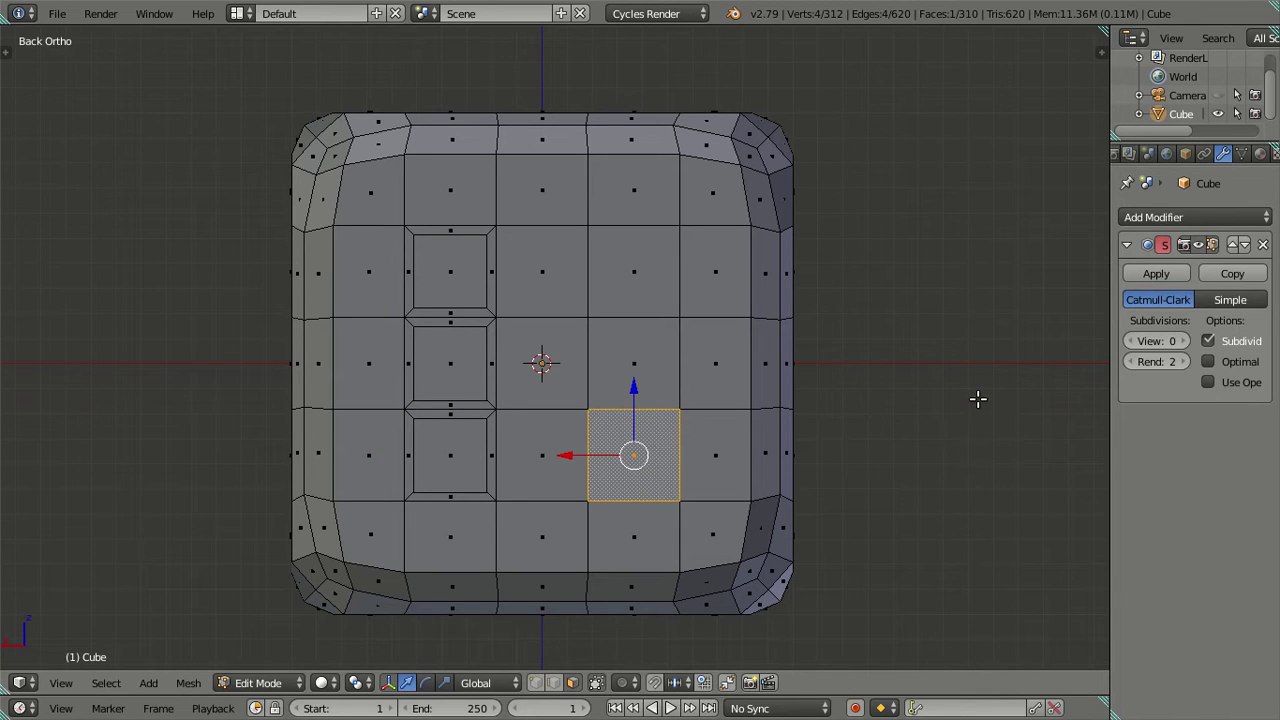
type("es.8")
key("Return")
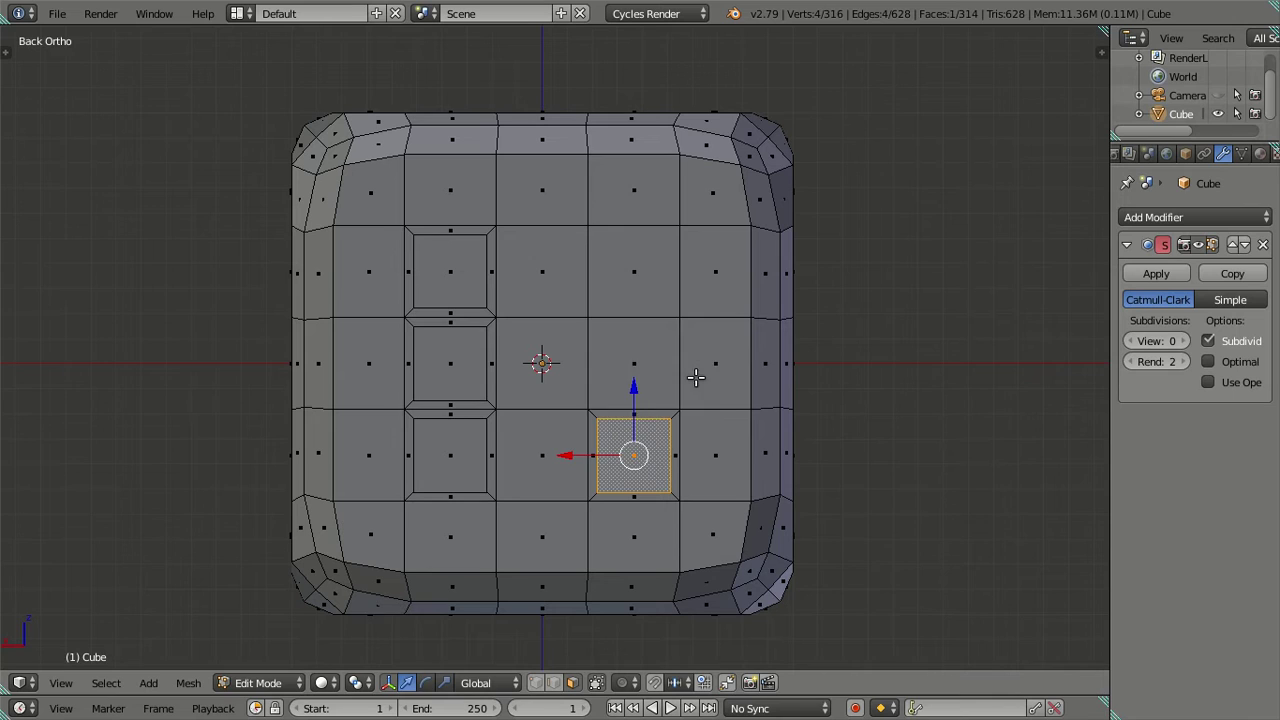
right_click(622, 371)
type("es.8")
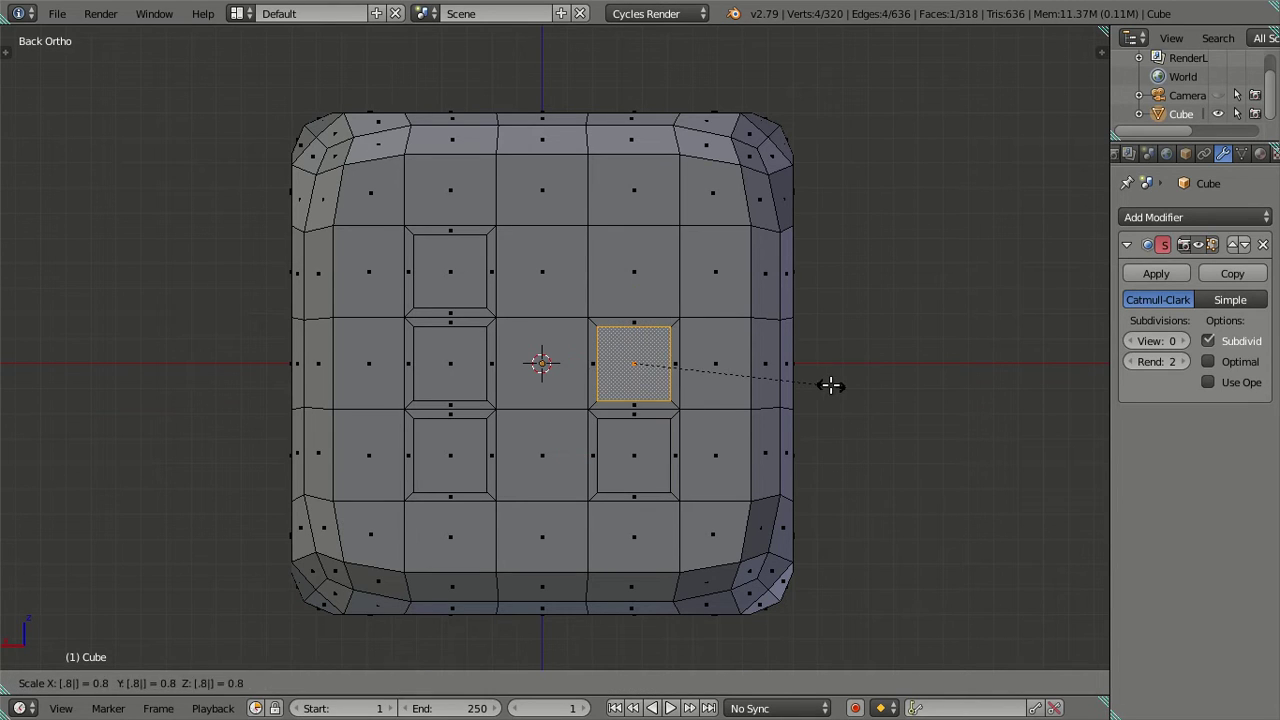
key("Return")
right_click(651, 292)
type("es.")
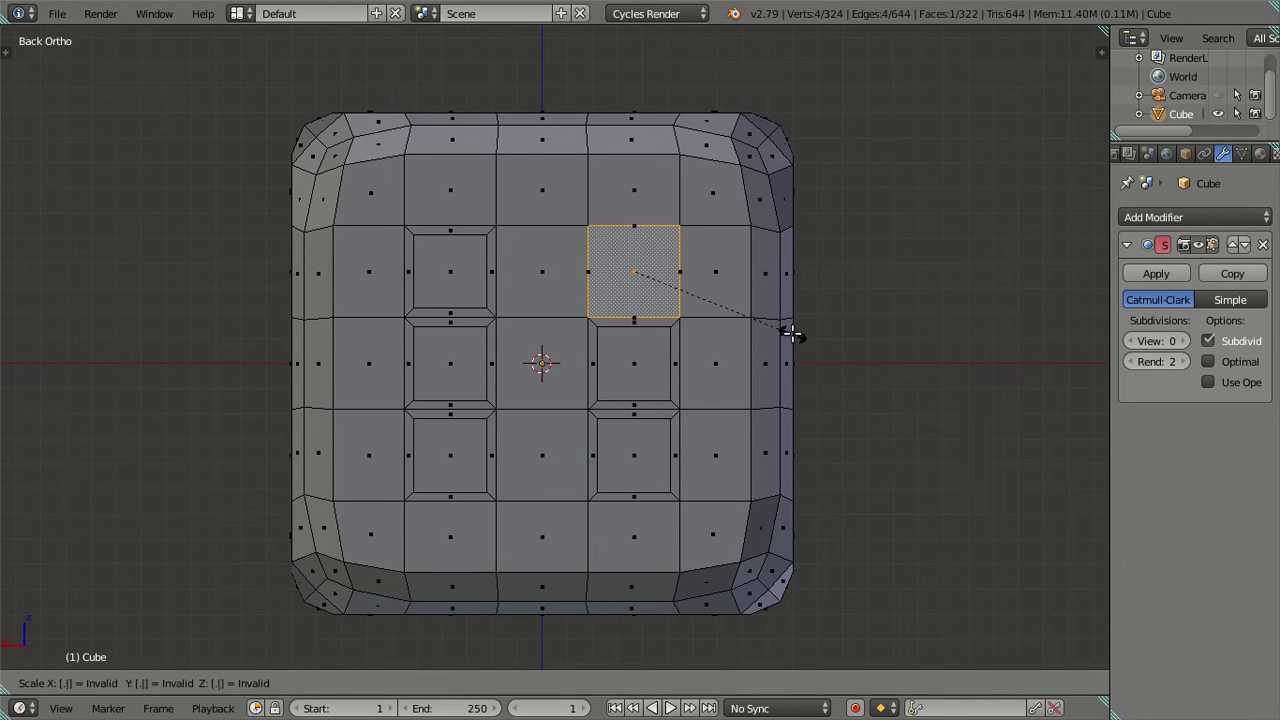
type("8")
key("Return")
Step: Deselect all and inset the upper-middle front face as the first pip
key("a")
mouse_move(570, 339)
middle_mouse_down()
mouse_move(577, 394)
mouse_move(846, 423)
mouse_move(857, 403)
mouse_move(762, 425)
mouse_move(697, 384)
middle_mouse_up()
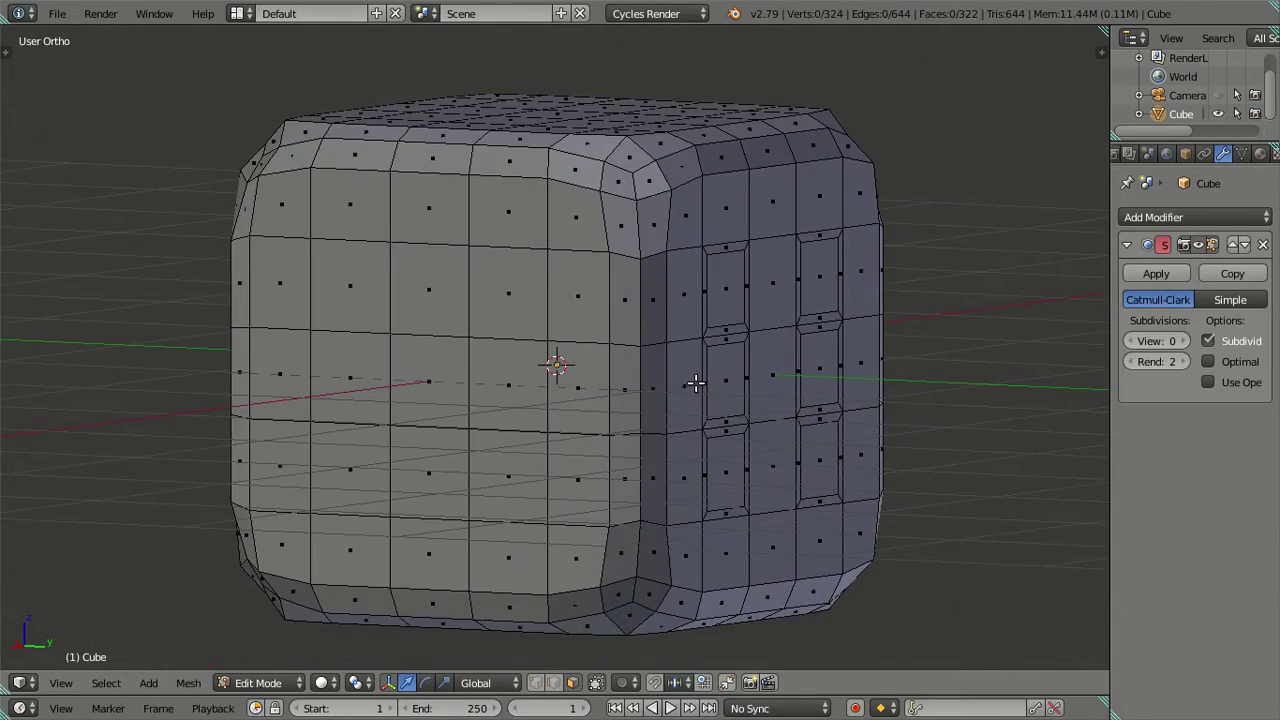
middle_click_drag(680, 371, 696, 379)
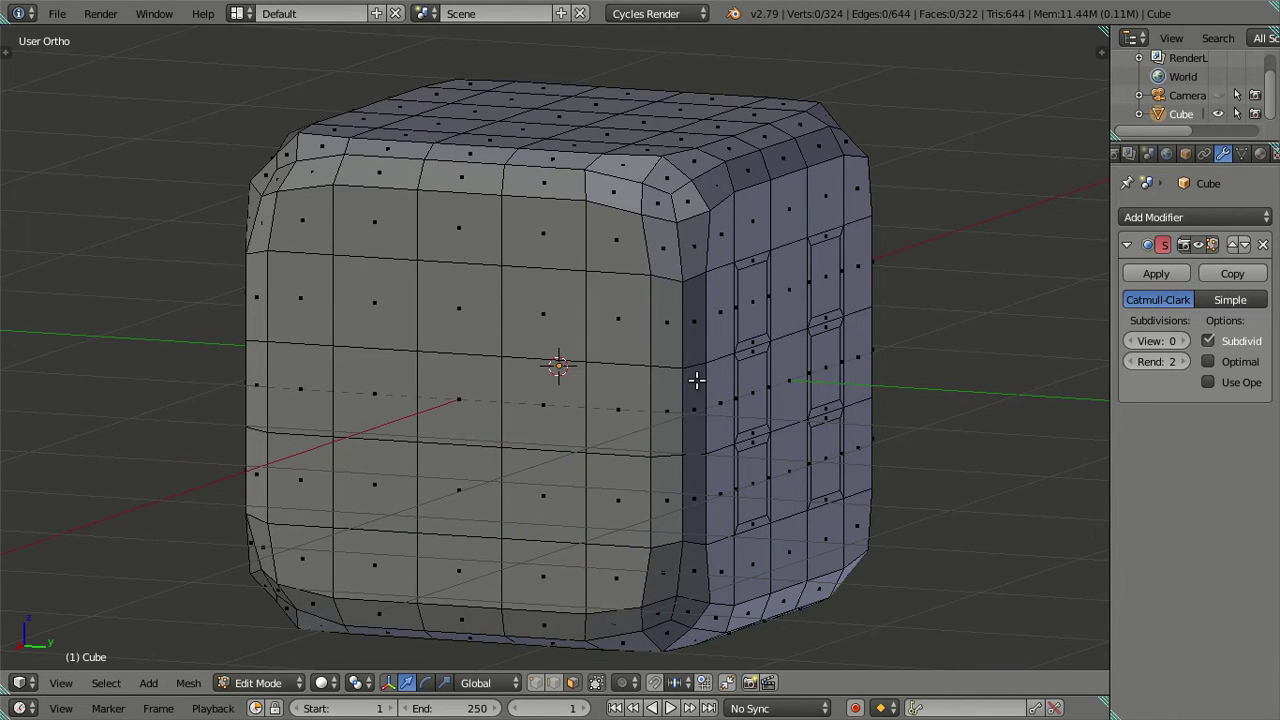
mouse_move(696, 379)
middle_mouse_down()
mouse_move(622, 391)
mouse_move(621, 375)
middle_mouse_up()
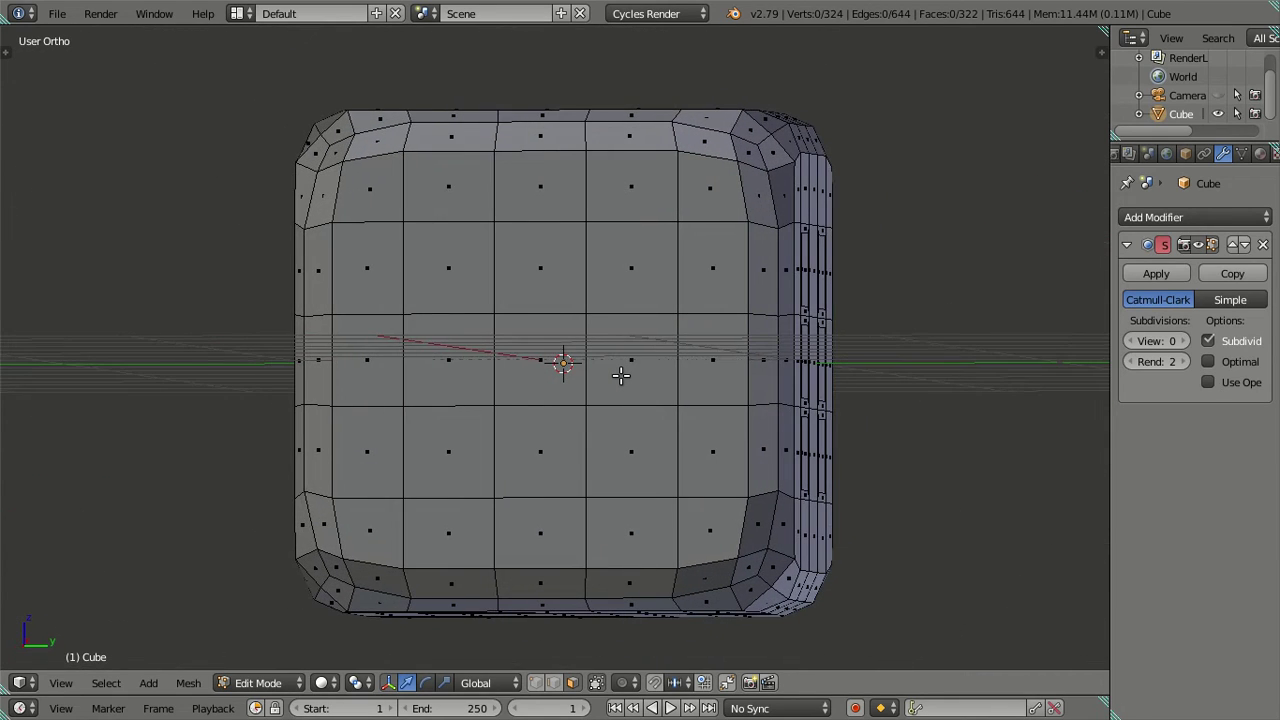
right_click(648, 268)
middle_click_drag(661, 312, 610, 345)
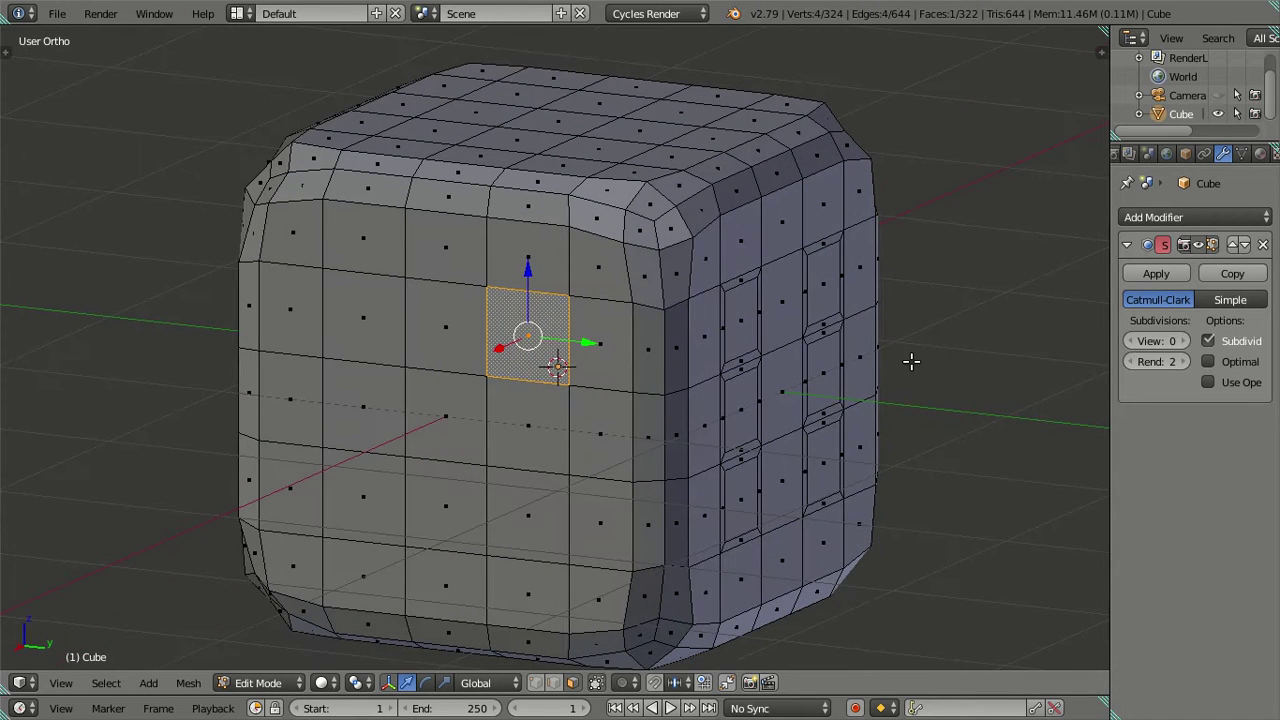
key("i")
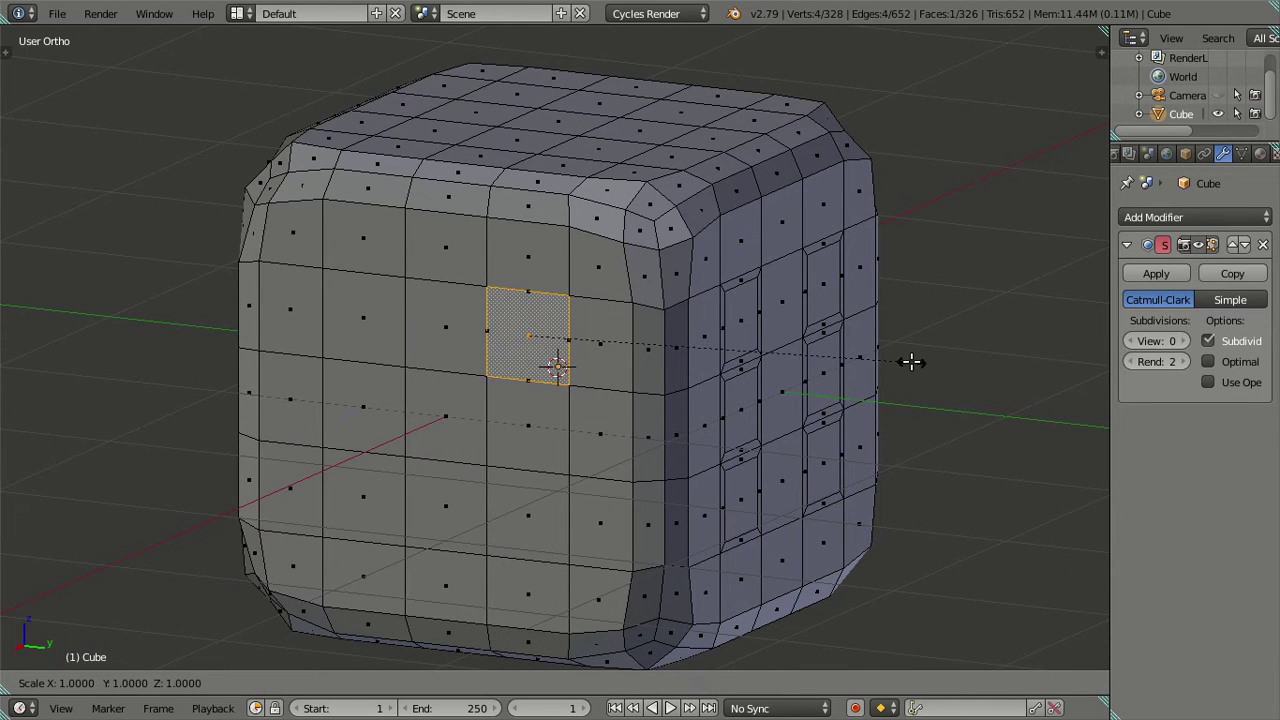
key("Return")
Step: Extrude and scale to 0.8 three more front faces for pips, then deselect all
right_click(545, 505)
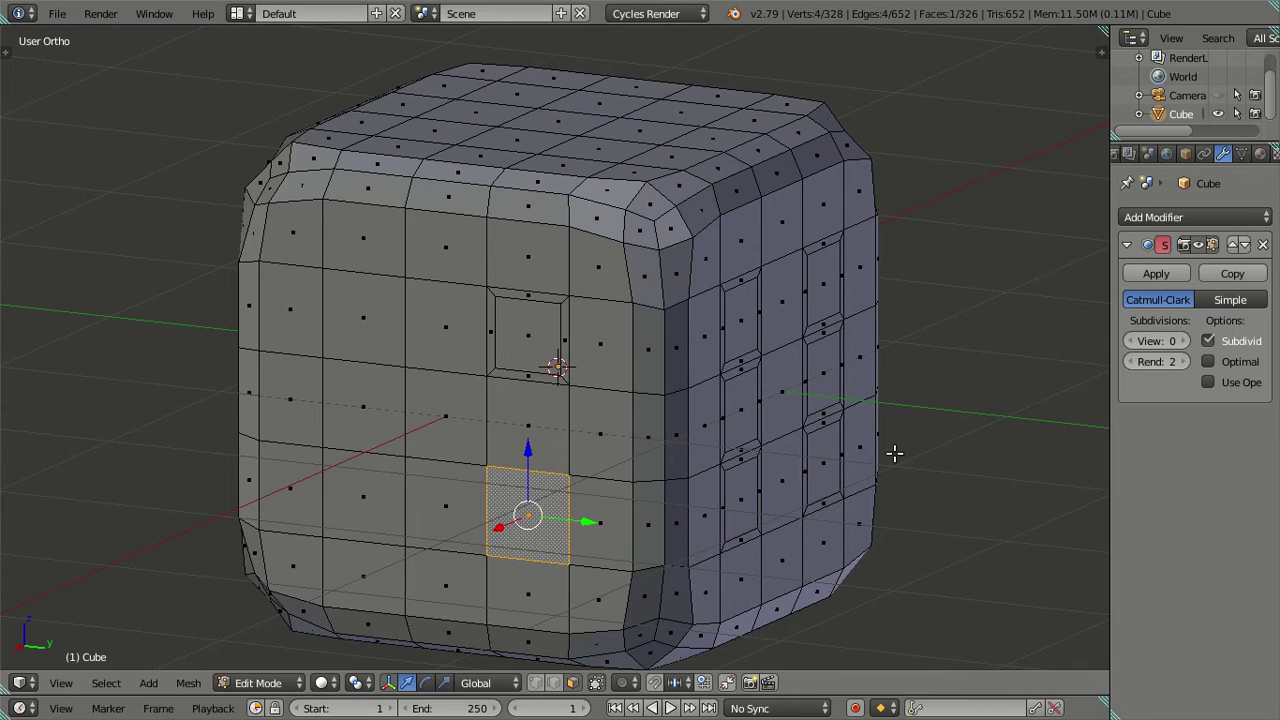
type("es.8")
key("Return")
right_click(395, 342)
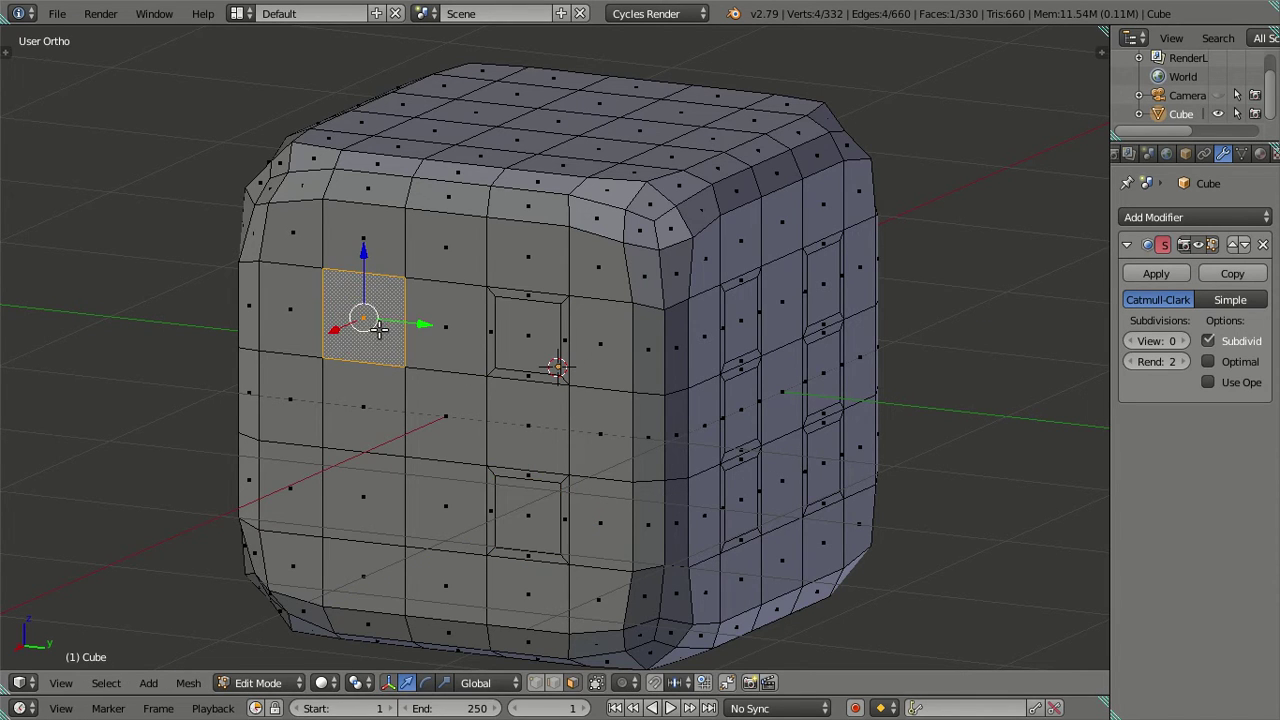
type("es")
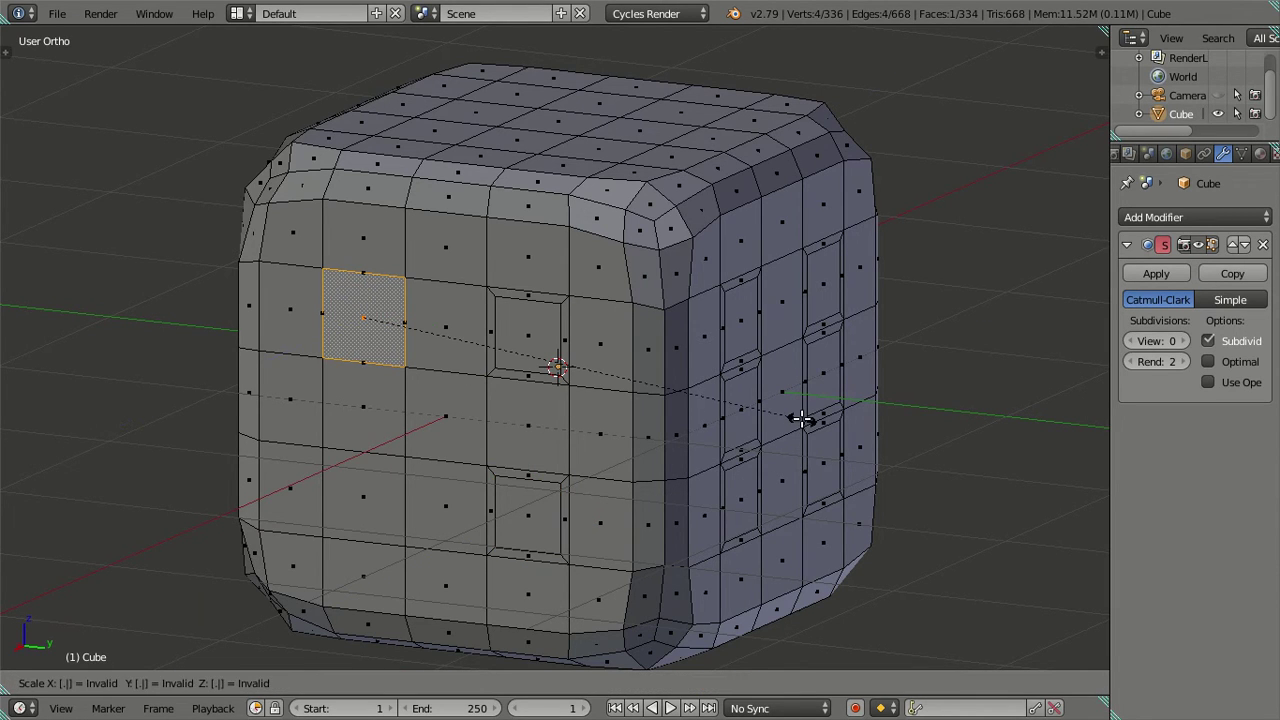
type("8")
key("Return")
right_click(384, 484)
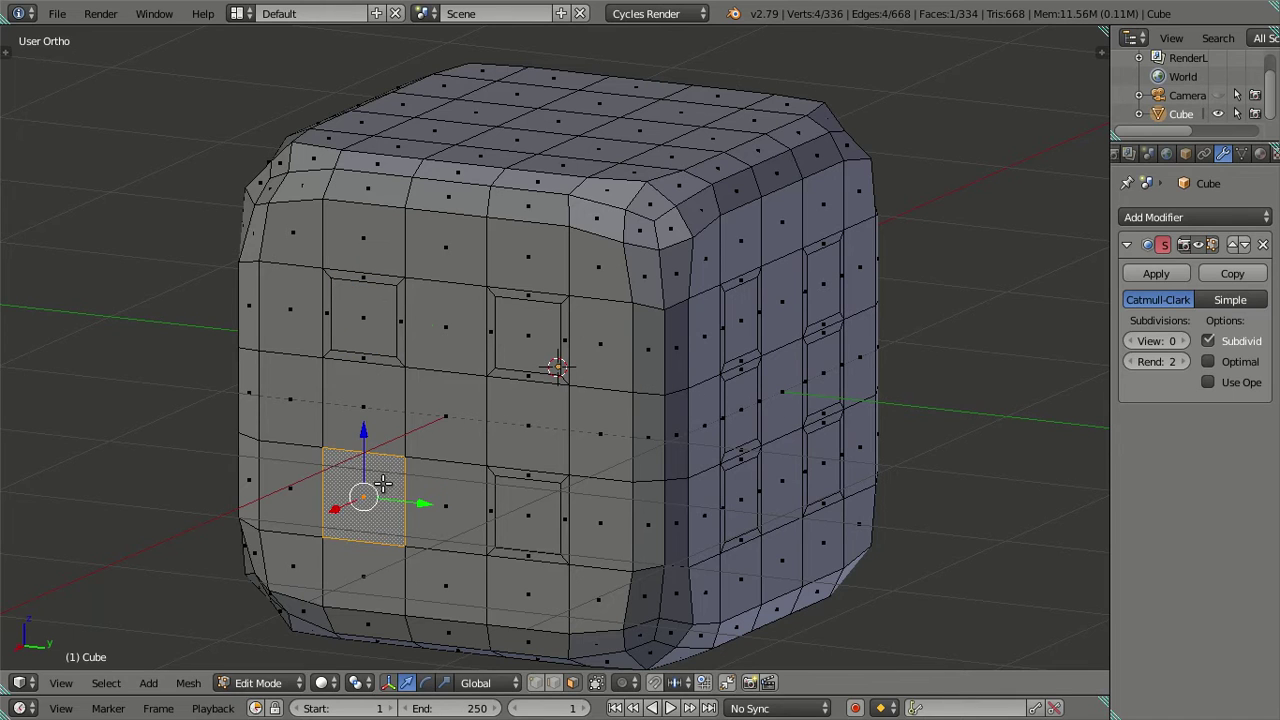
type("es.8")
key("Return")
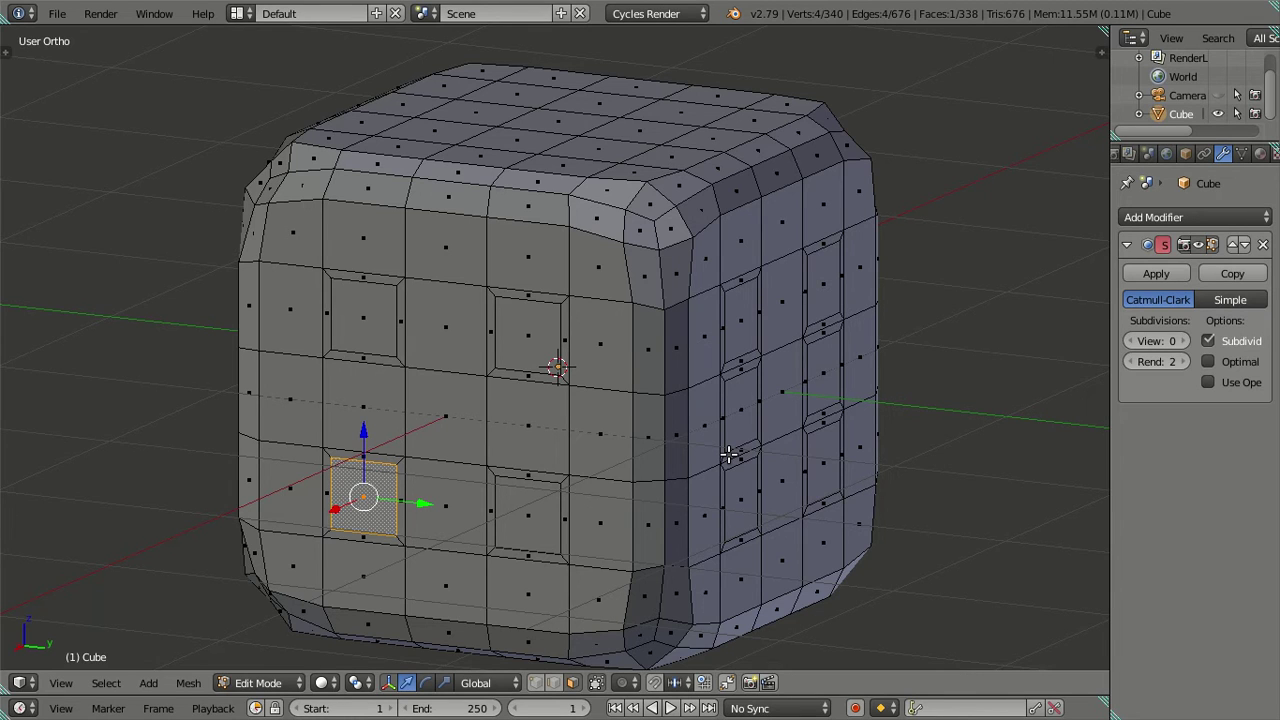
key("a")
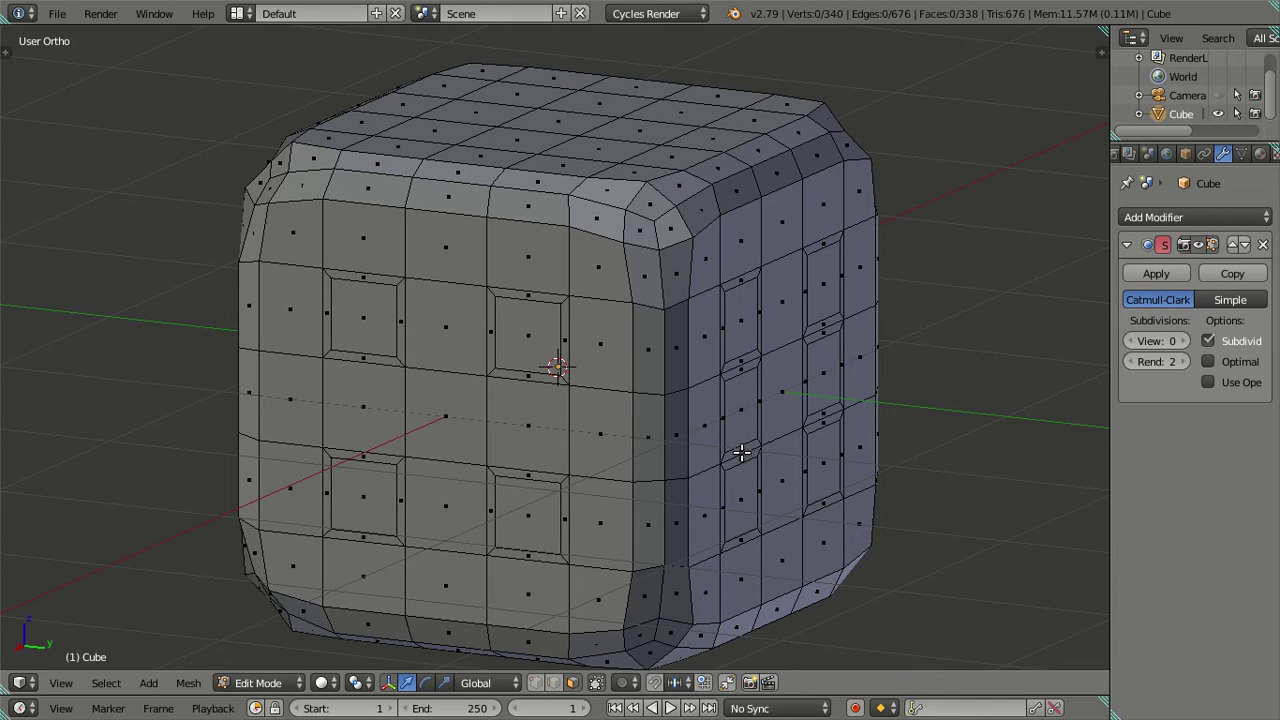
middle_click_drag(730, 445, 734, 398)
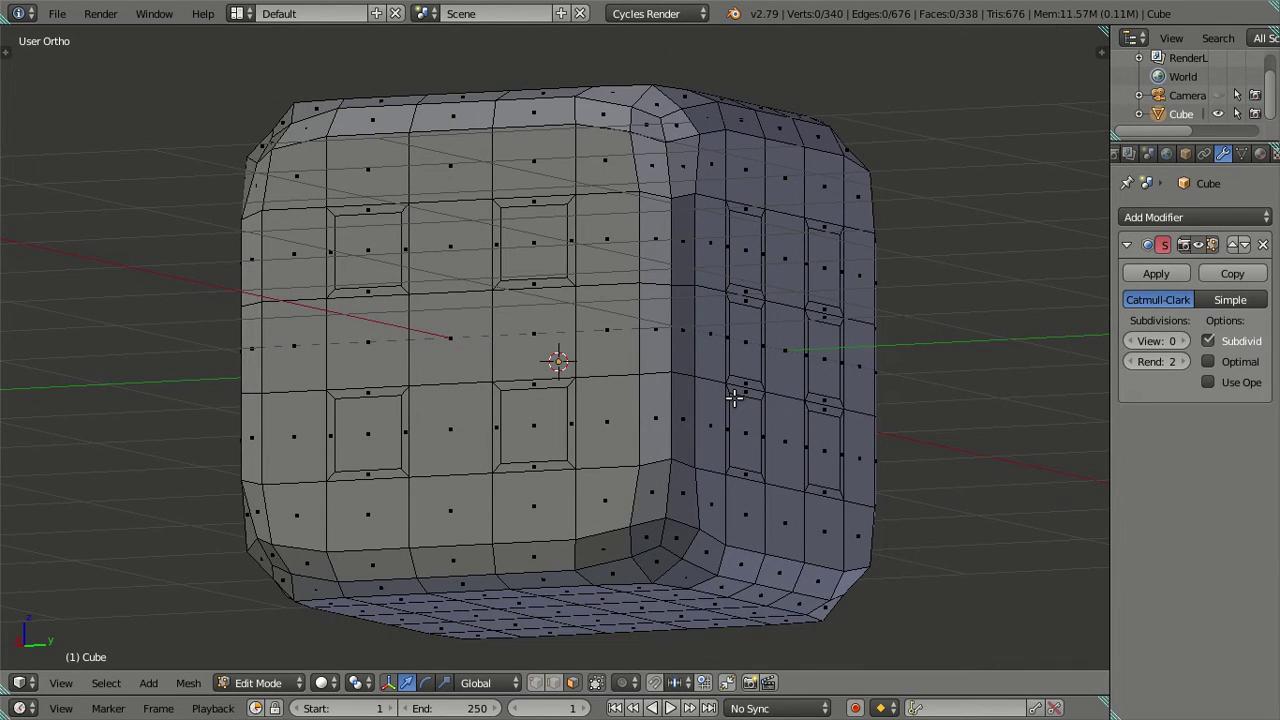
middle_click_drag(734, 398, 722, 383)
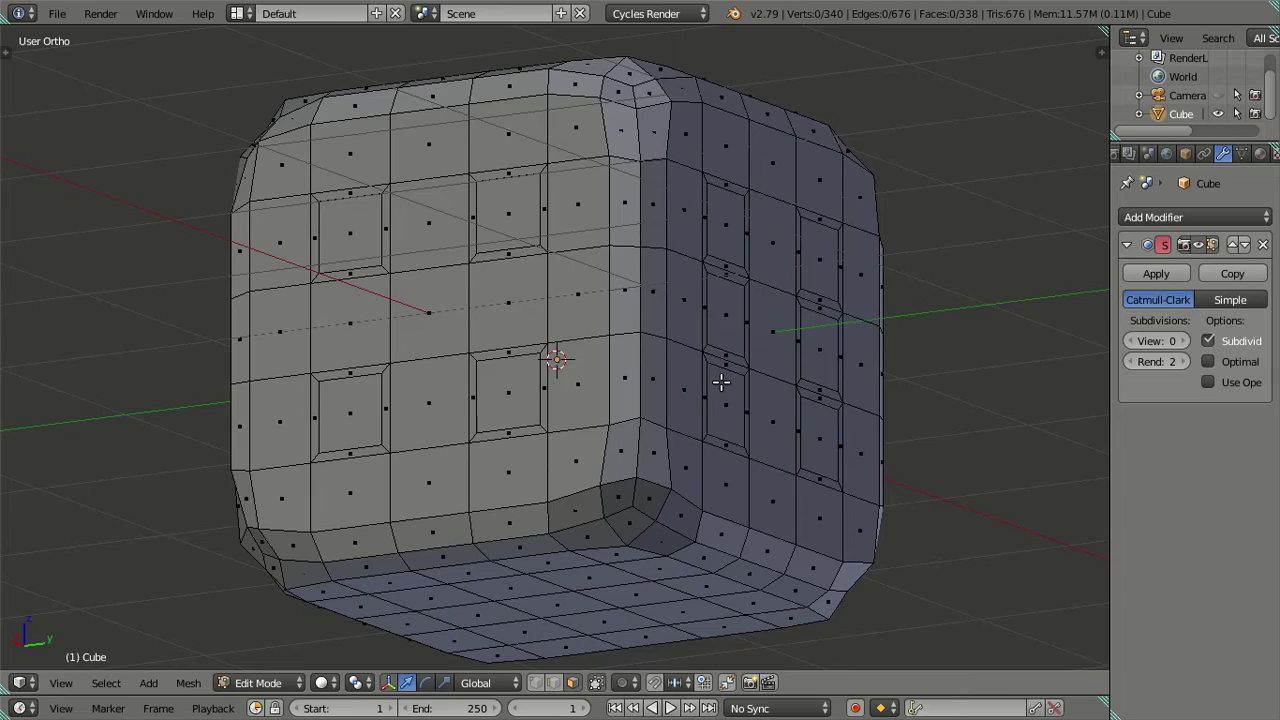
mouse_move(714, 354)
middle_mouse_down()
mouse_move(651, 331)
mouse_move(670, 357)
mouse_move(613, 381)
mouse_move(617, 331)
mouse_move(618, 366)
mouse_move(580, 366)
mouse_move(614, 366)
mouse_move(608, 410)
mouse_move(577, 380)
mouse_move(443, 357)
mouse_move(566, 363)
middle_mouse_up()
Step: Tilt to the bottom face and extrude two pip faces scaled to 0.8
middle_click_drag(612, 472, 611, 297)
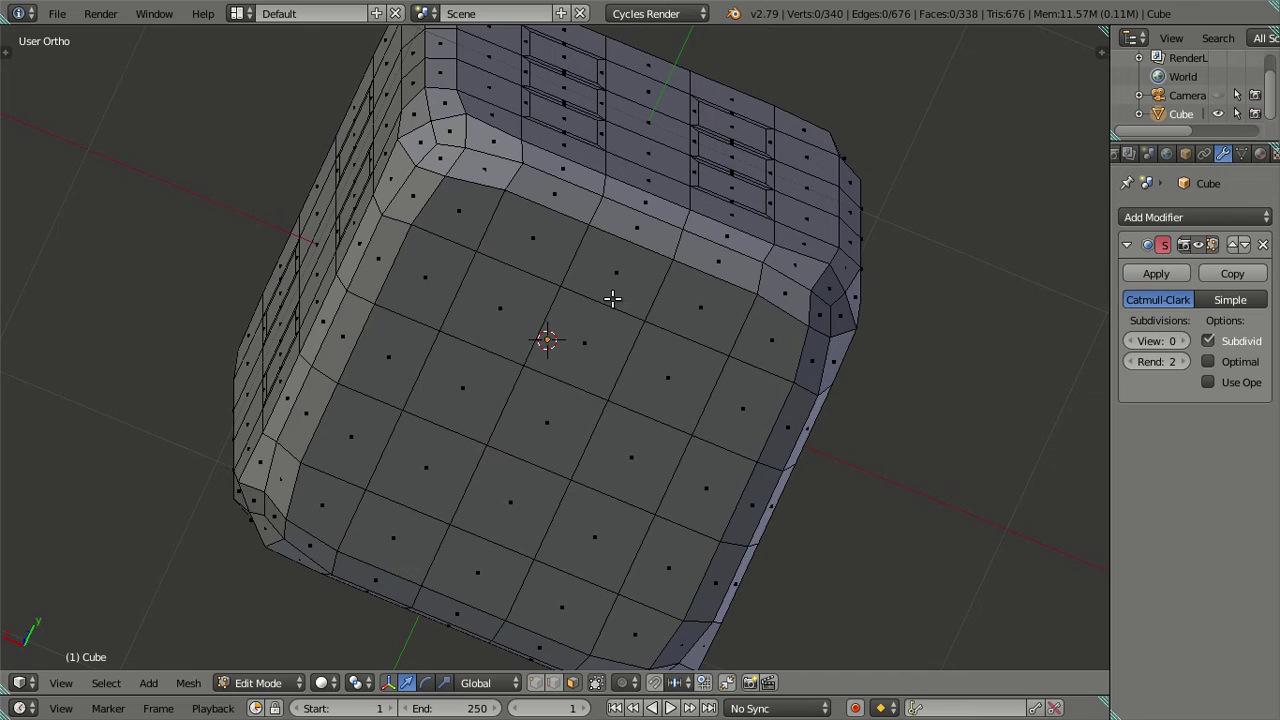
right_click(513, 324)
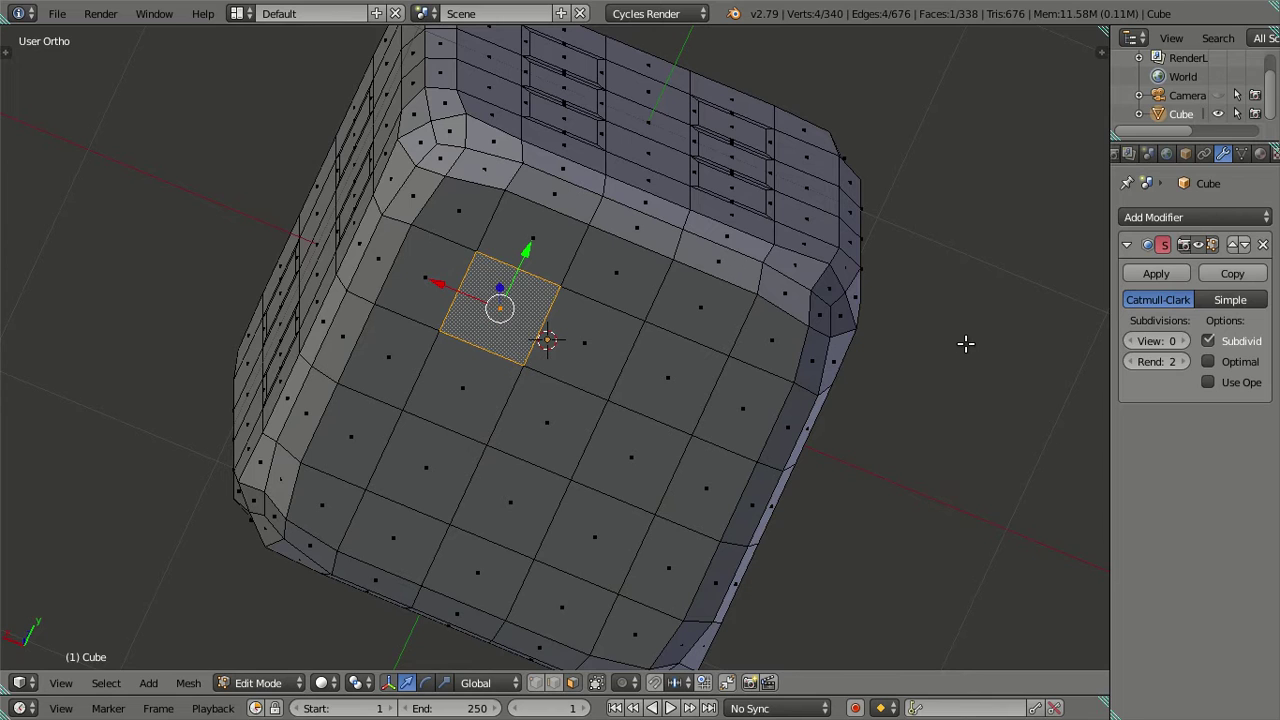
type("es.8")
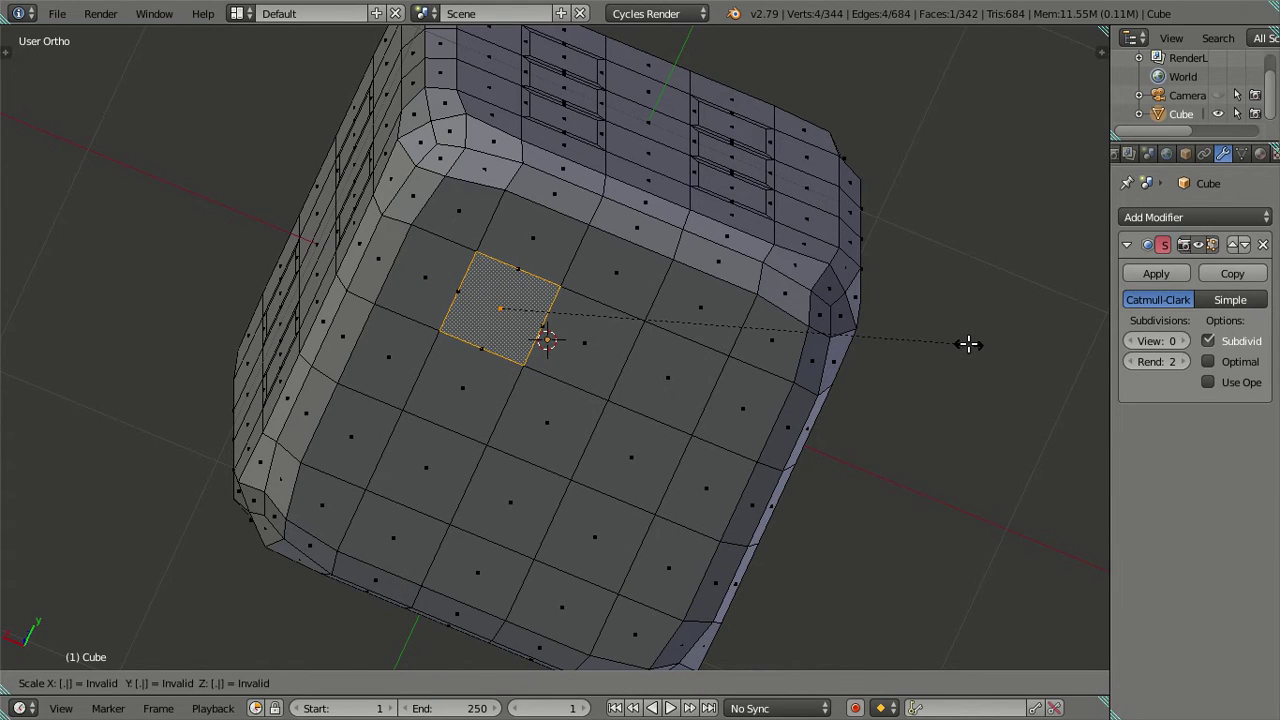
key("Return")
right_click(672, 400)
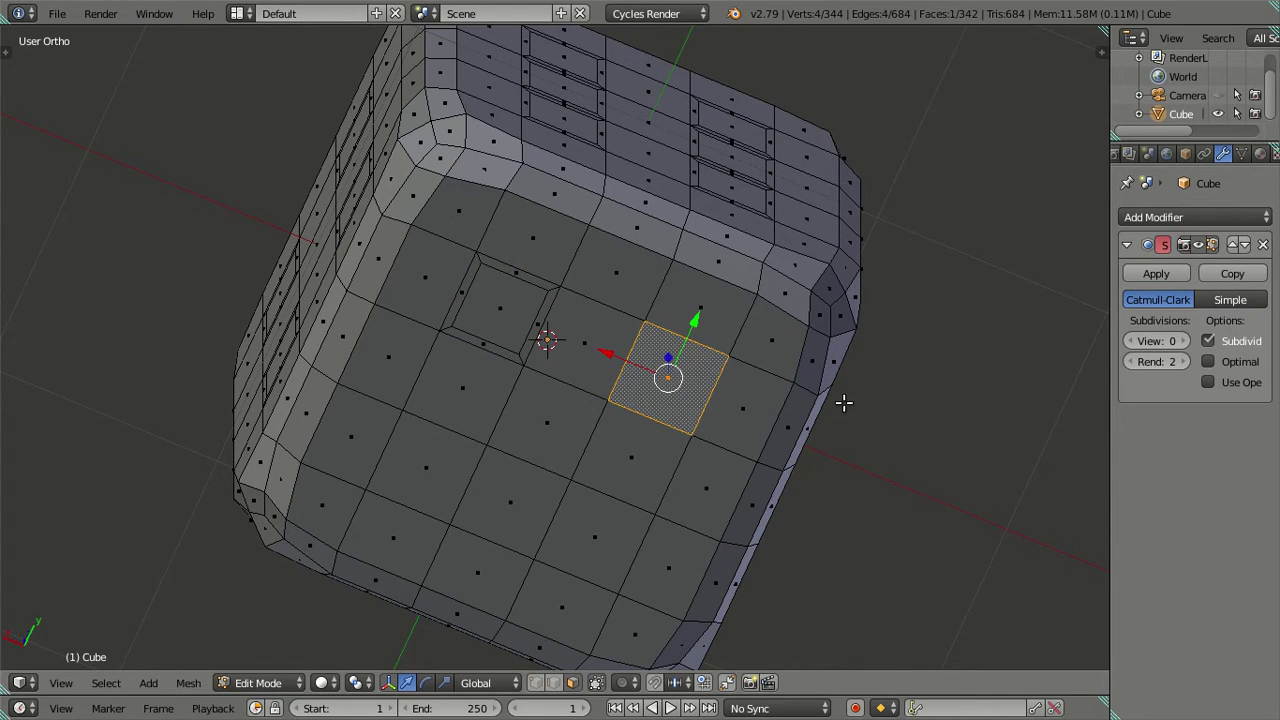
type("es.8")
key("Return")
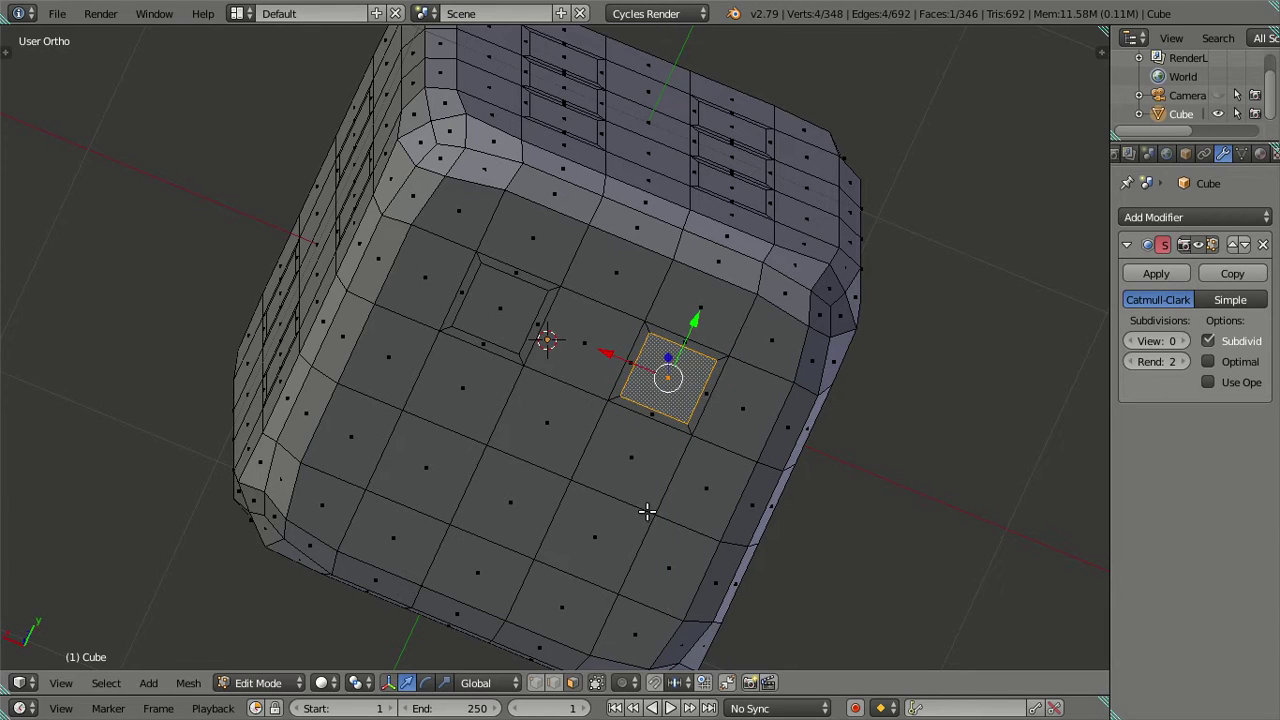
Step: Add the lower-right, centre and lower-left bottom pips at 0.8, then deselect all
right_click(645, 515)
type("es.")
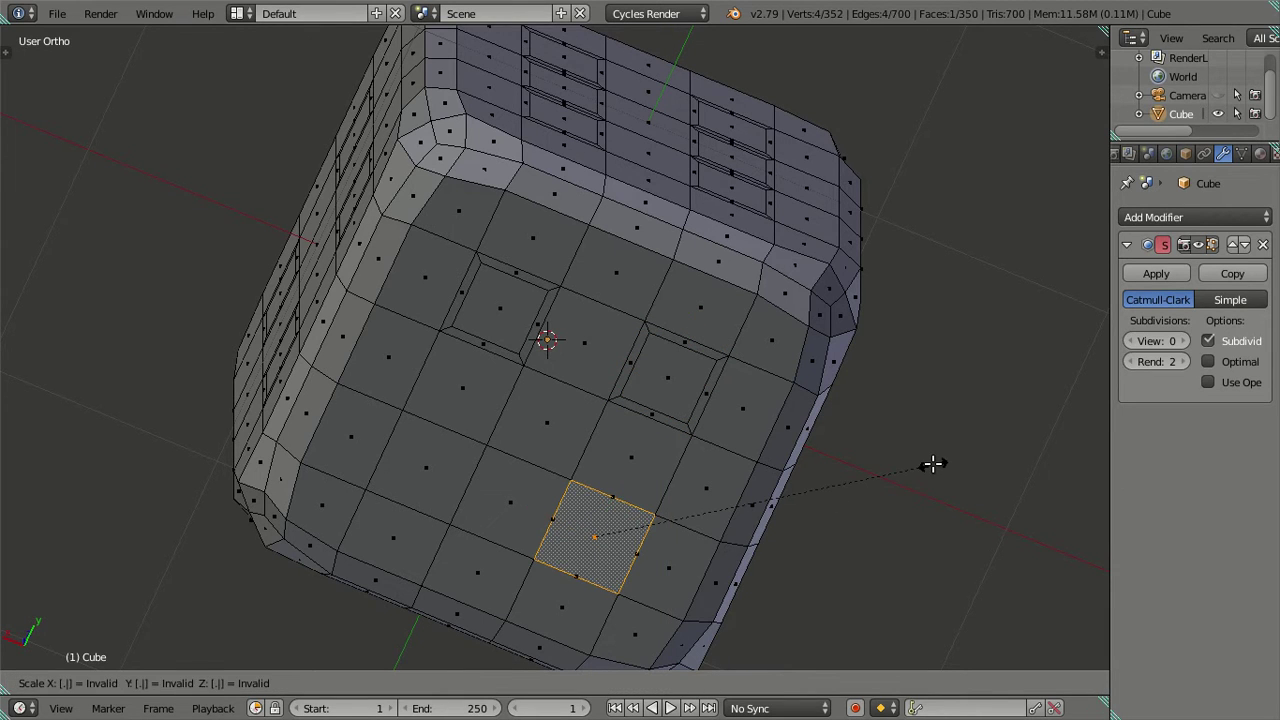
type("8")
key("Return")
right_click(577, 443)
type("es.8")
key("Return")
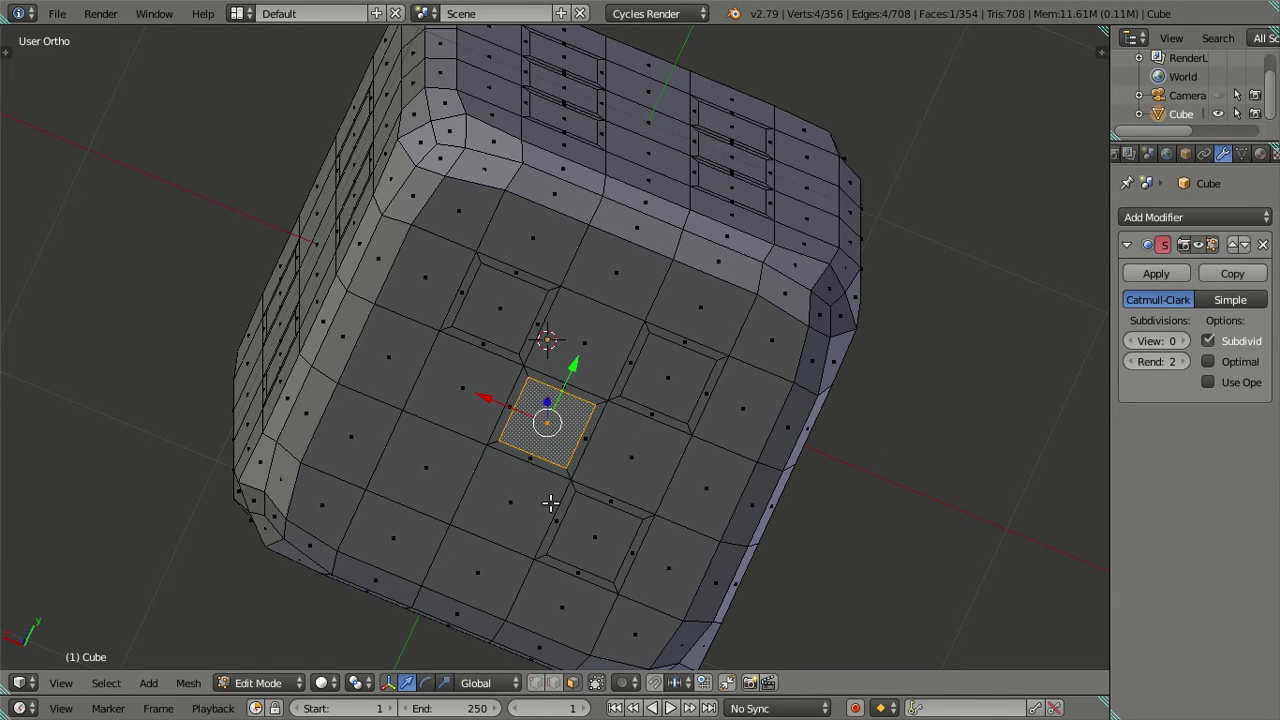
right_click(444, 469)
type("es.")
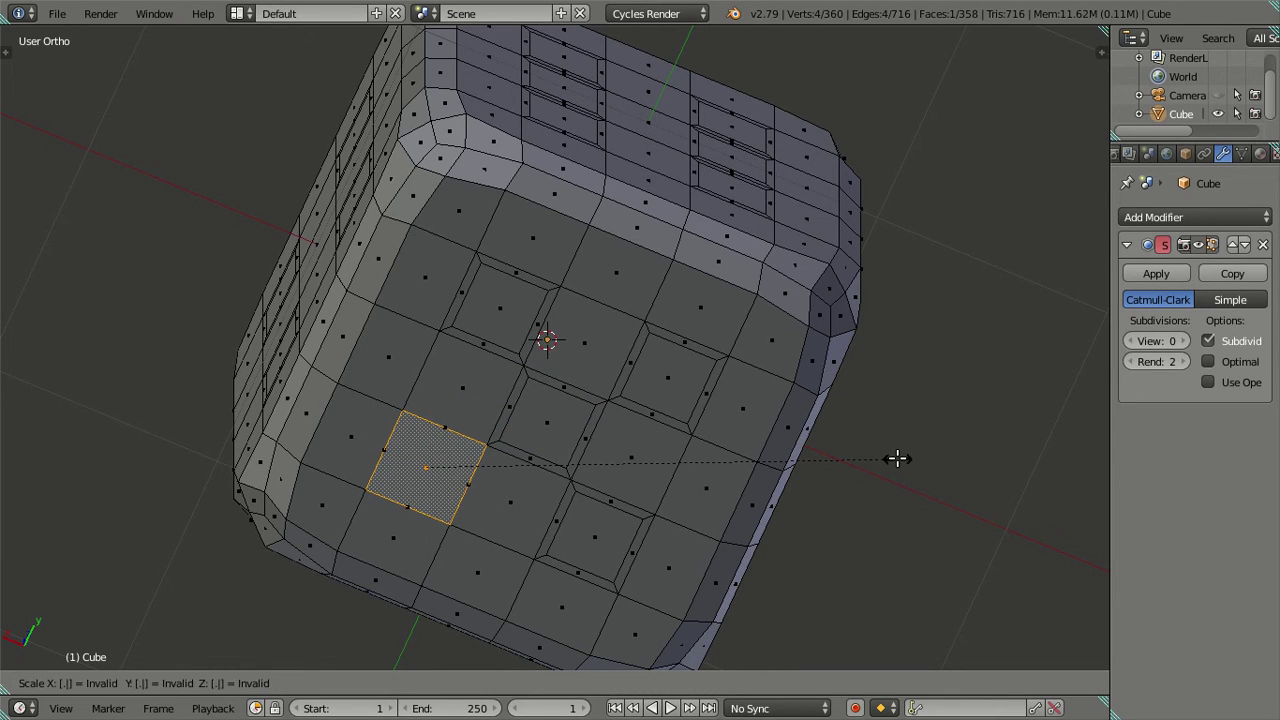
type("8")
key("Return")
mouse_move(897, 458)
middle_mouse_down()
mouse_move(381, 289)
mouse_move(491, 303)
mouse_move(463, 377)
mouse_move(342, 350)
mouse_move(406, 506)
mouse_move(588, 484)
middle_mouse_up()
key("a")
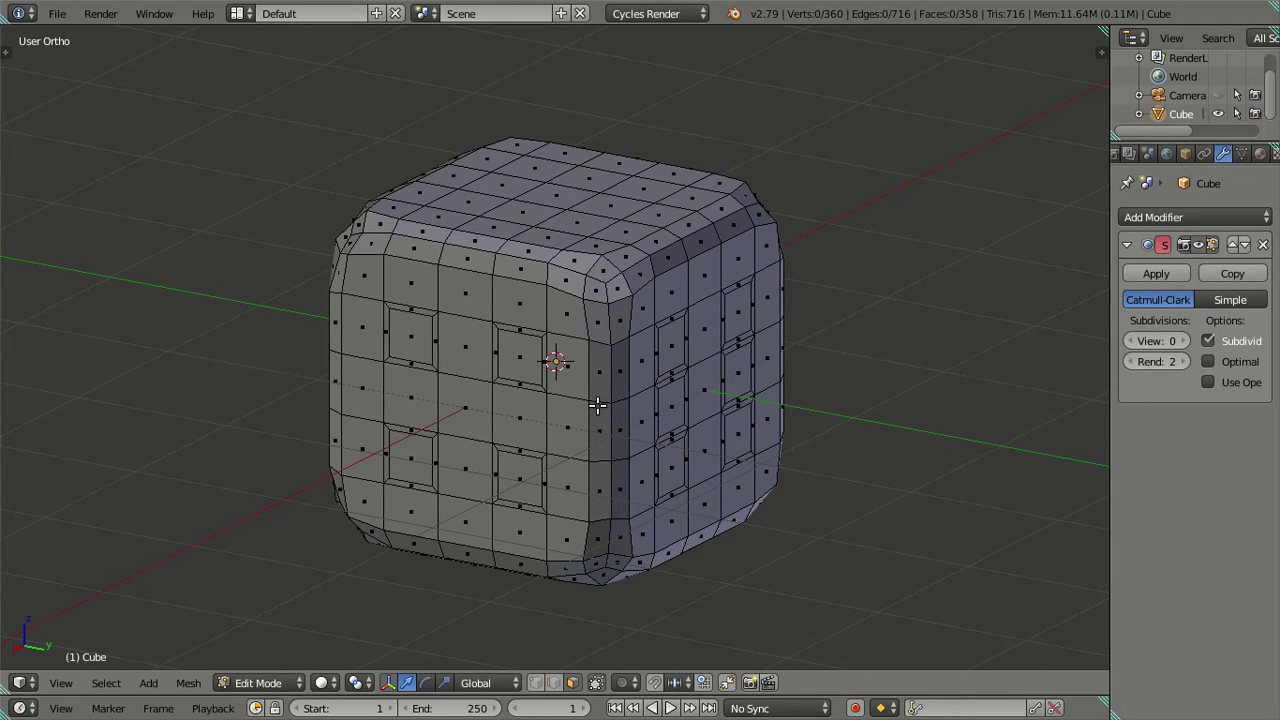
Step: Scale three diagonal faces on one side to 0.8 as the three-pip face
mouse_move(600, 358)
middle_mouse_down()
mouse_move(720, 349)
mouse_move(973, 369)
mouse_move(966, 383)
mouse_move(694, 311)
mouse_move(610, 193)
mouse_move(434, 237)
mouse_move(371, 286)
mouse_move(410, 385)
mouse_move(555, 282)
mouse_move(450, 250)
mouse_move(429, 206)
mouse_move(322, 249)
mouse_move(300, 277)
mouse_move(311, 283)
middle_mouse_up()
mouse_move(545, 303)
middle_mouse_down()
mouse_move(554, 297)
mouse_move(457, 457)
mouse_move(440, 349)
mouse_move(516, 315)
mouse_move(532, 263)
middle_mouse_up()
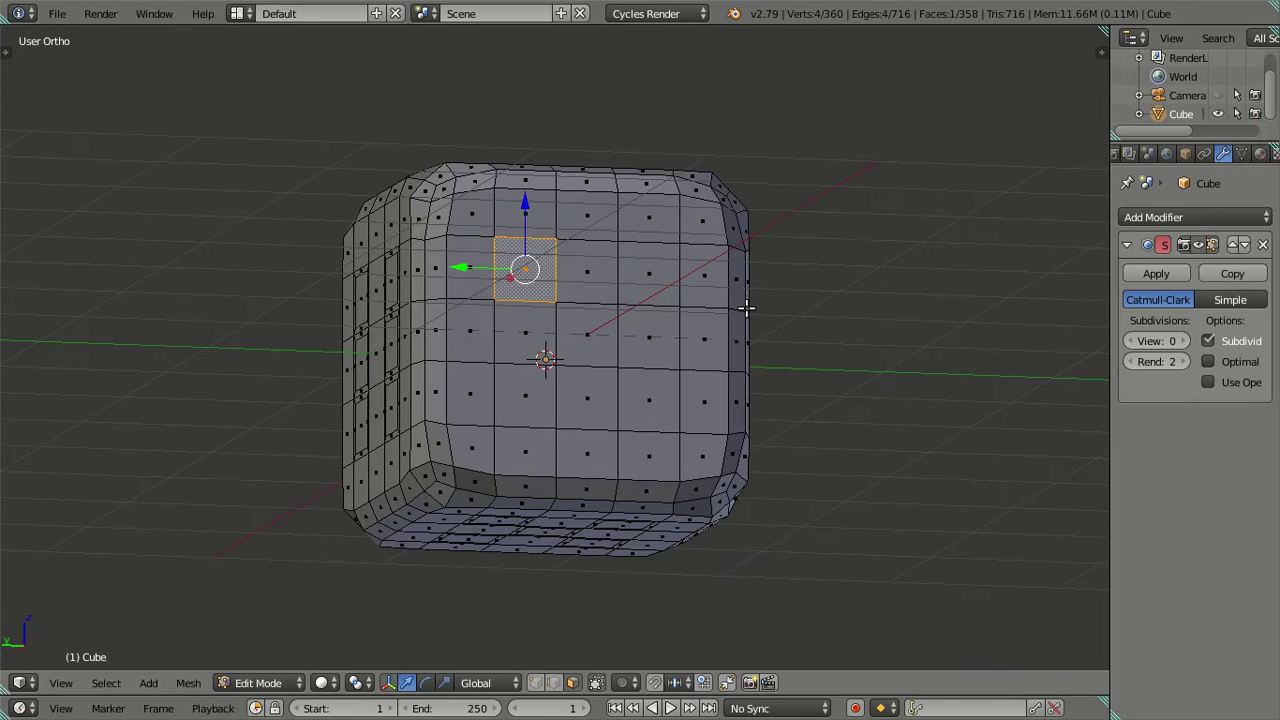
type("s.8")
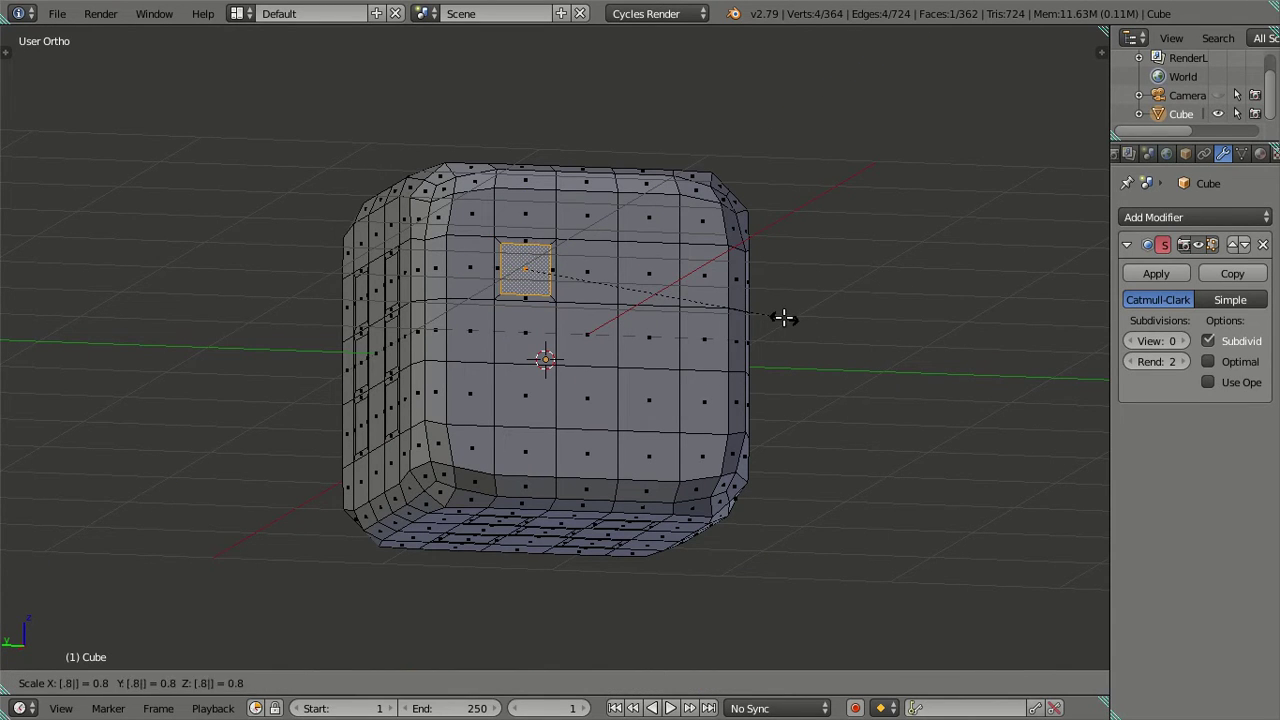
key("Return")
key("e")
key("Escape")
type("s.8")
key("Return")
key("e")
key("Escape")
type("s.8")
key("Return")
Step: On the top face, inset one face and extrude-scale another to 0.8 for two pips
mouse_move(636, 383)
middle_mouse_down()
mouse_move(531, 470)
mouse_move(588, 484)
middle_mouse_up()
key("a")
key("ctrl+z")
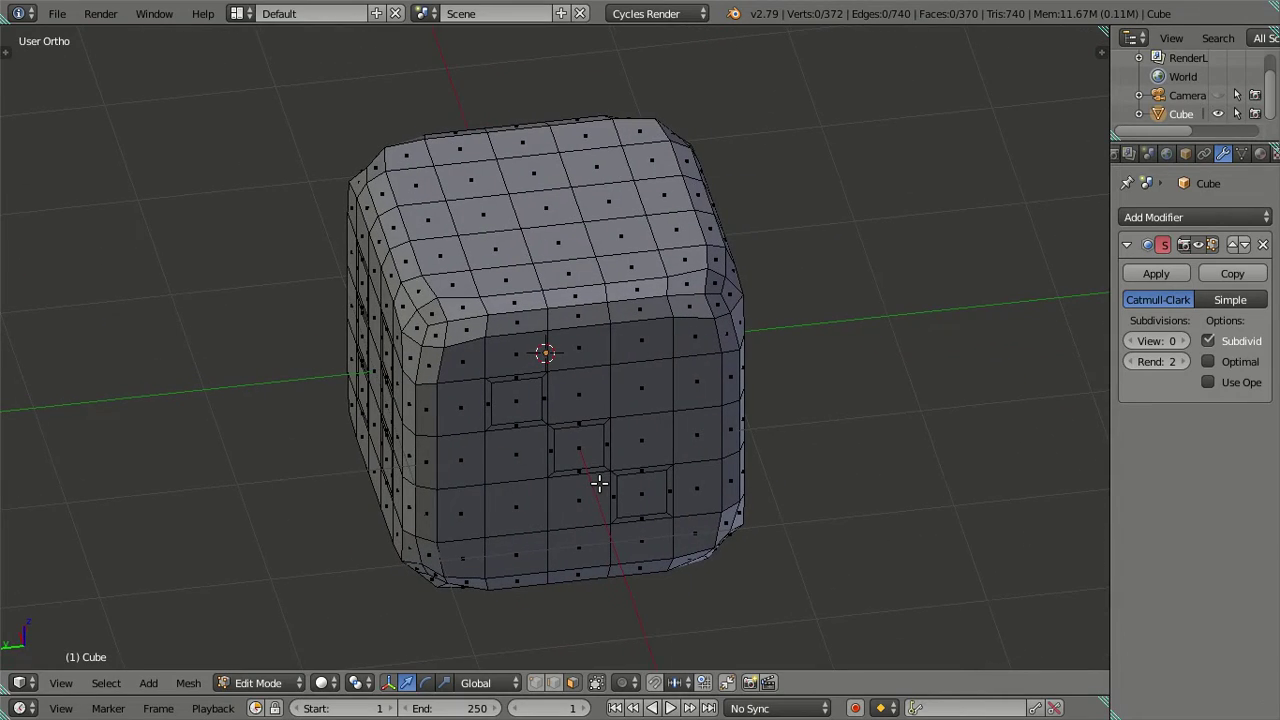
mouse_move(565, 348)
middle_mouse_down()
mouse_move(606, 343)
mouse_move(557, 393)
middle_mouse_up()
right_click(508, 281)
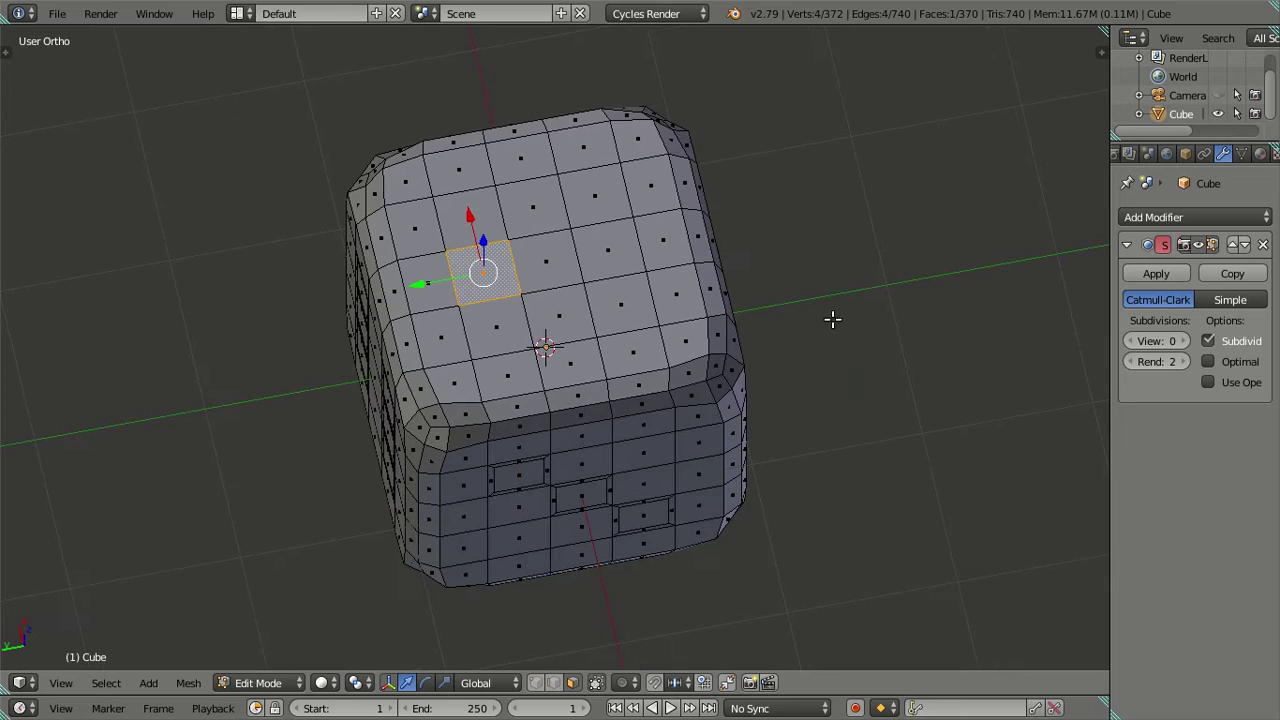
key("i")
left_click(843, 312)
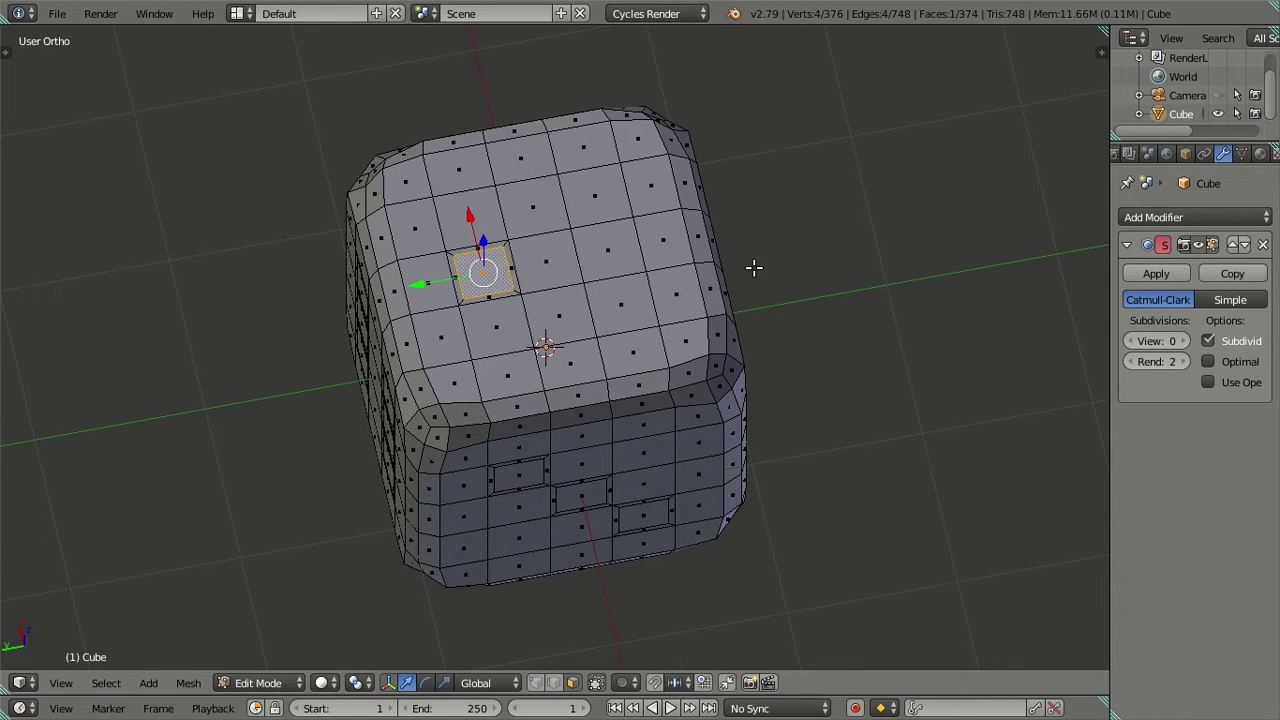
right_click(620, 262)
type("es.8")
key("Return")
Step: Deselect all, toggle Edit Mode and select a face on the die's right side
key("a")
mouse_move(883, 397)
middle_mouse_down()
mouse_move(703, 286)
mouse_move(560, 320)
mouse_move(656, 373)
mouse_move(722, 365)
middle_mouse_up()
key("Tab")
key("Tab")
mouse_move(695, 409)
middle_mouse_down()
mouse_move(714, 375)
mouse_move(786, 423)
mouse_move(834, 413)
middle_mouse_up()
right_click(714, 375)
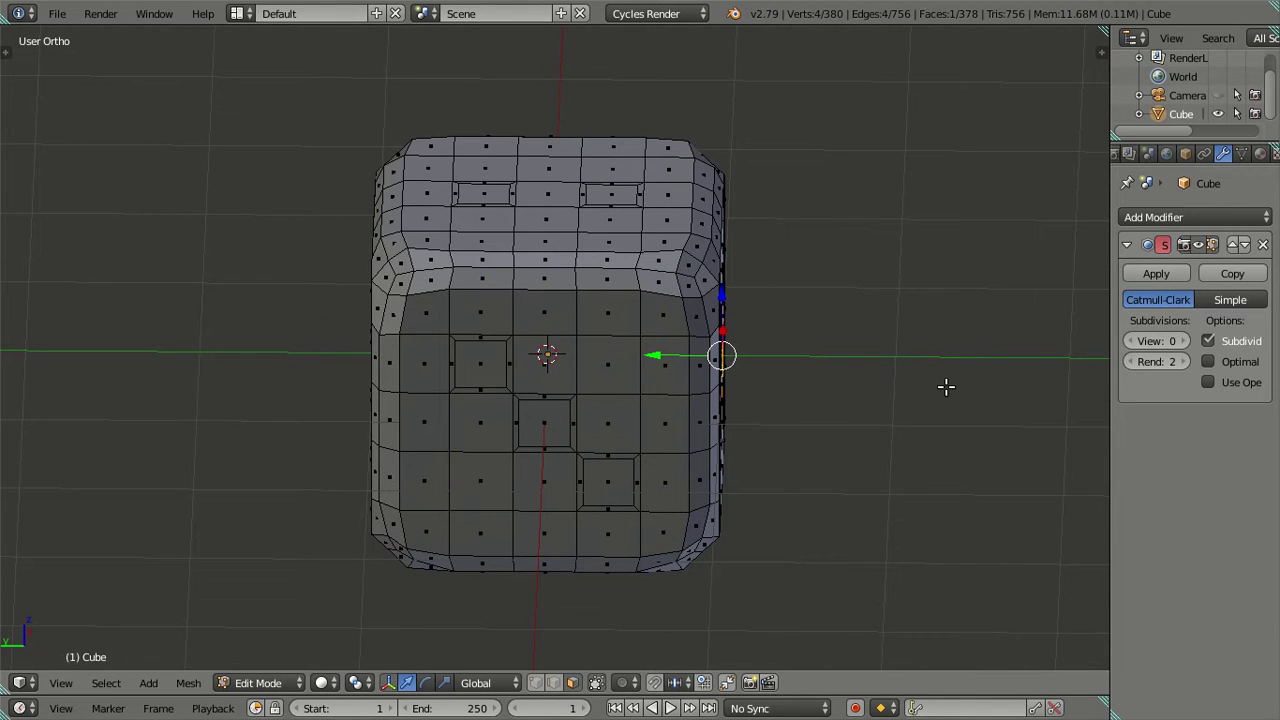
Step: Extrude the selected face and shift it slightly along an axis
key("e")
left_click(914, 389)
left_click_drag(657, 355, 651, 355)
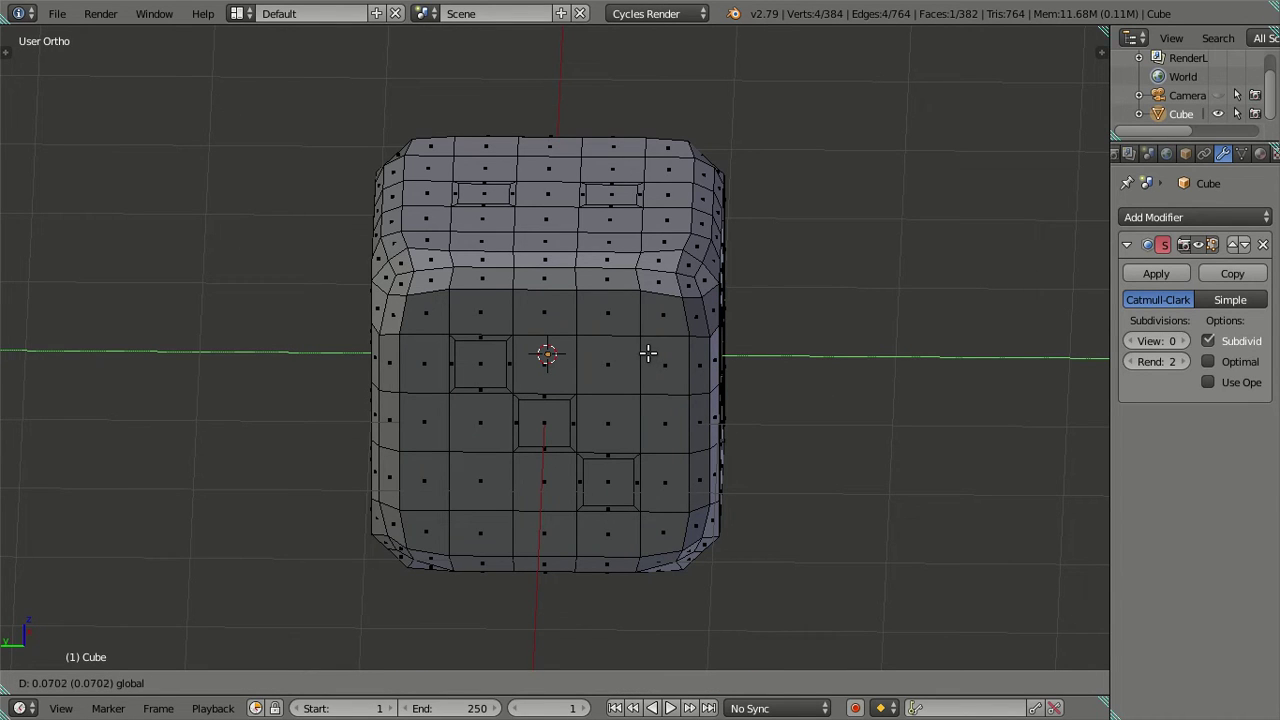
left_click_drag(647, 352, 649, 353)
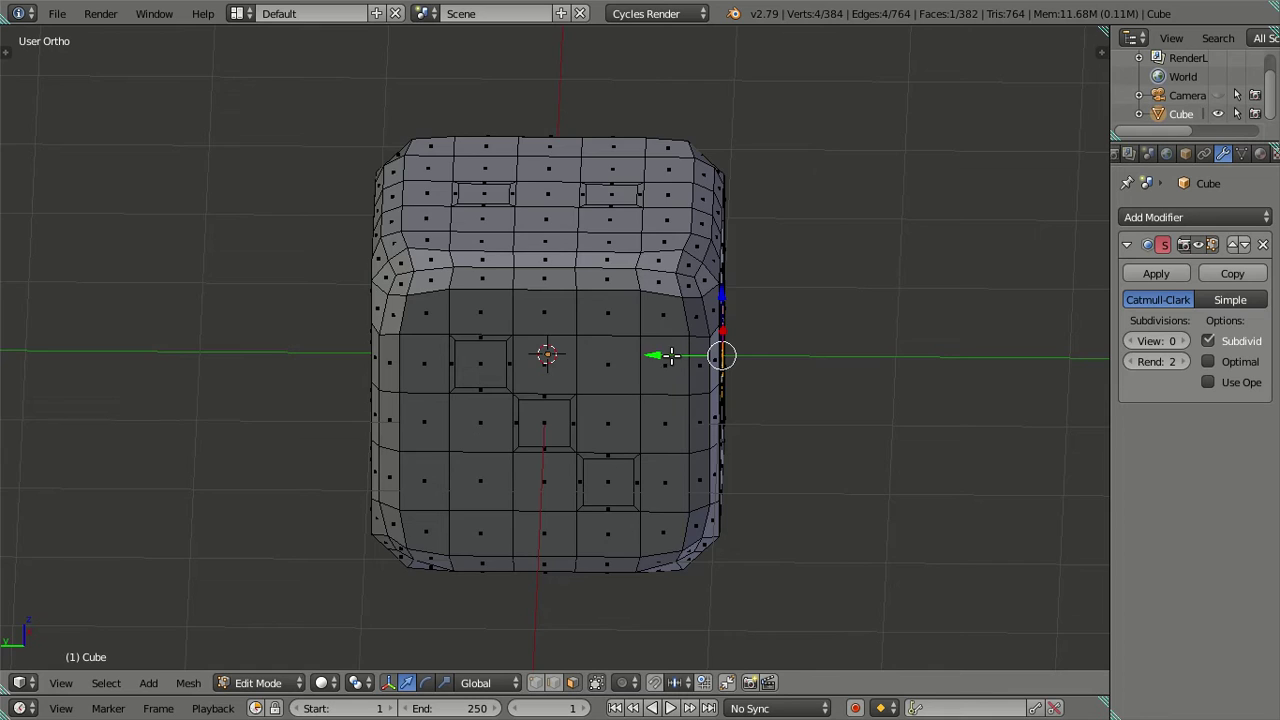
Step: In right-side wireframe view, move the selected edge by 0.5
key("KP_3")
key("z")
scroll(434, 396, "up", 2)
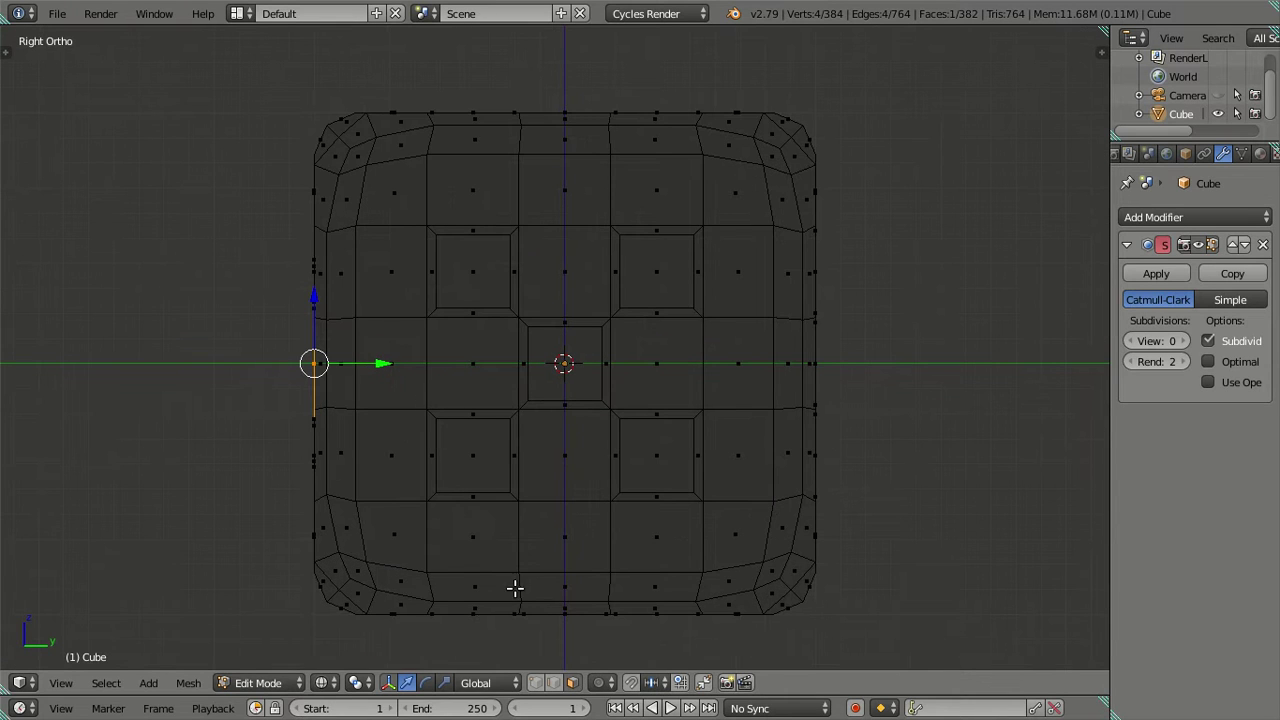
key("g")
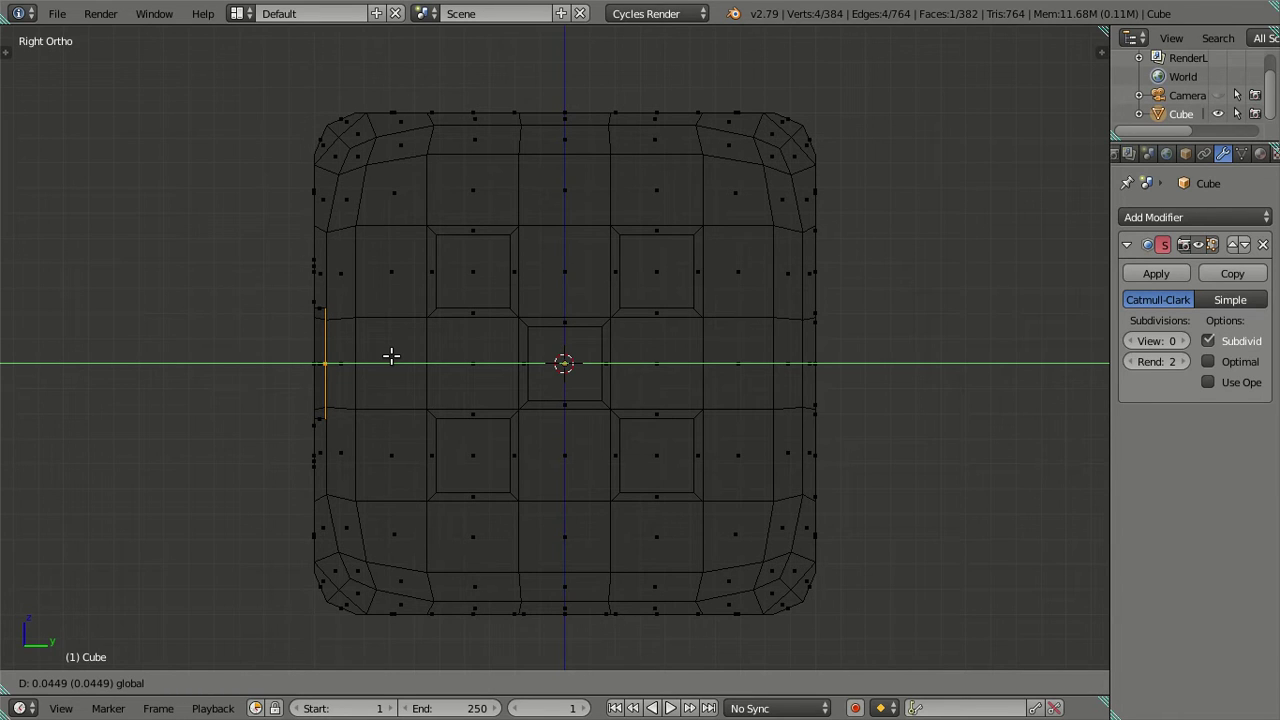
type(".")
type("5")
key("Return")
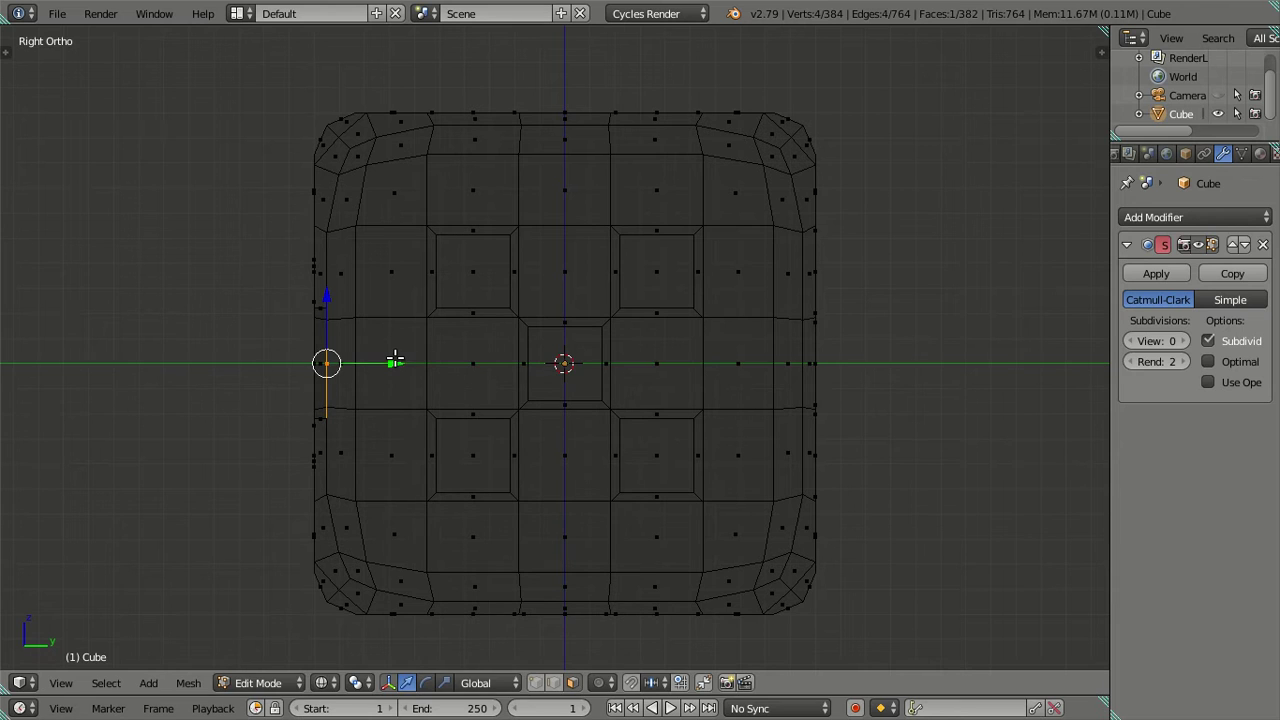
Step: Return to solid shading, deselect everything and orbit to a user view of the die
scroll(400, 363, "up", 1)
scroll(400, 365, "up", 1)
scroll(214, 394, "up", 2)
middle_click_drag(214, 394, 527, 352, "shift")
scroll(527, 352, "up", 4)
scroll(527, 352, "down", 2)
scroll(527, 352, "down", 6)
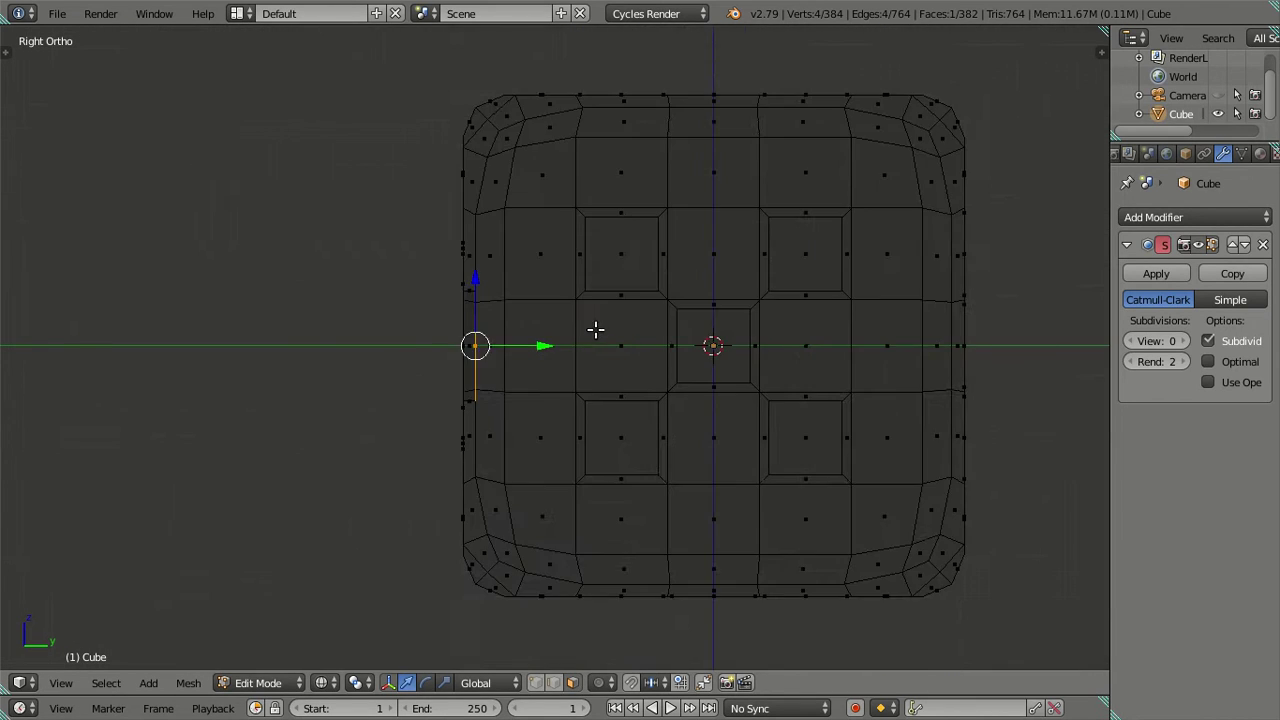
key("z")
key("a")
mouse_move(609, 323)
middle_mouse_down()
mouse_move(630, 348)
mouse_move(470, 364)
mouse_move(686, 280)
middle_mouse_up()
Step: Inset the six pip faces on the six side and push them into the die
left_click(686, 280)
right_click(801, 268, "shift")
right_click(803, 350, "shift")
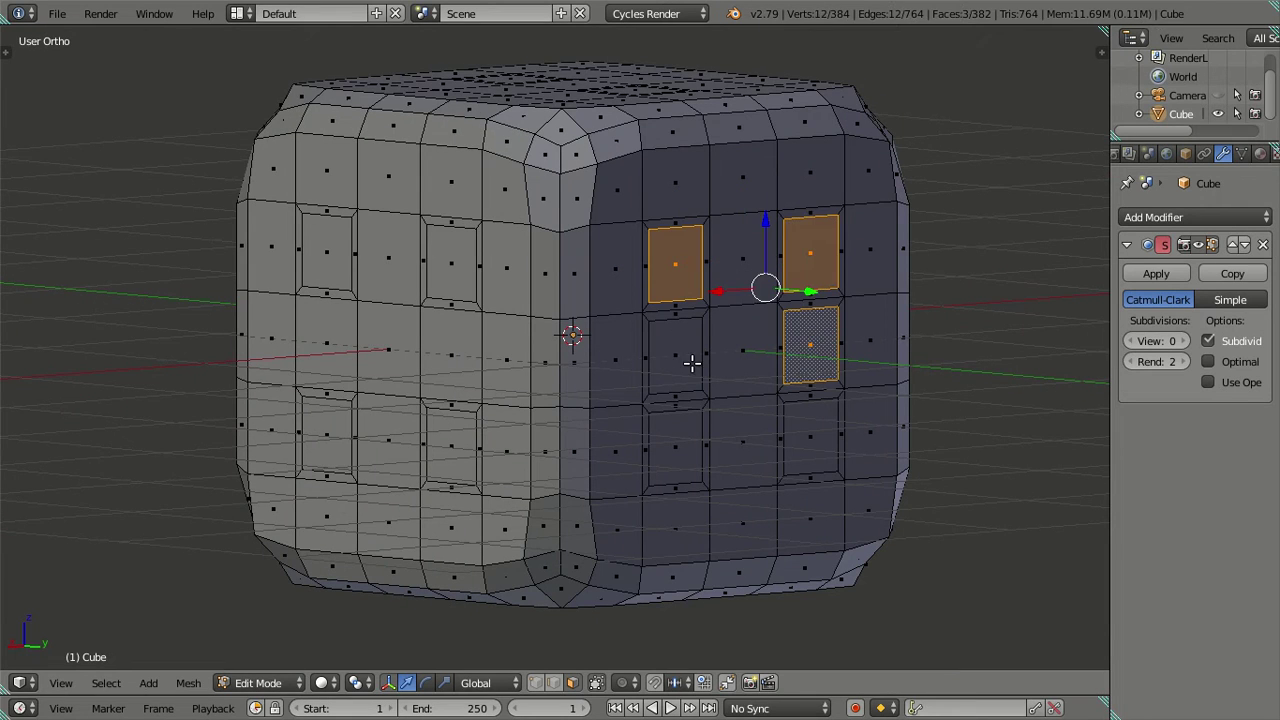
right_click(691, 360, "shift")
right_click(674, 420, "shift")
right_click(798, 418, "shift")
middle_click_drag(782, 387, 858, 428)
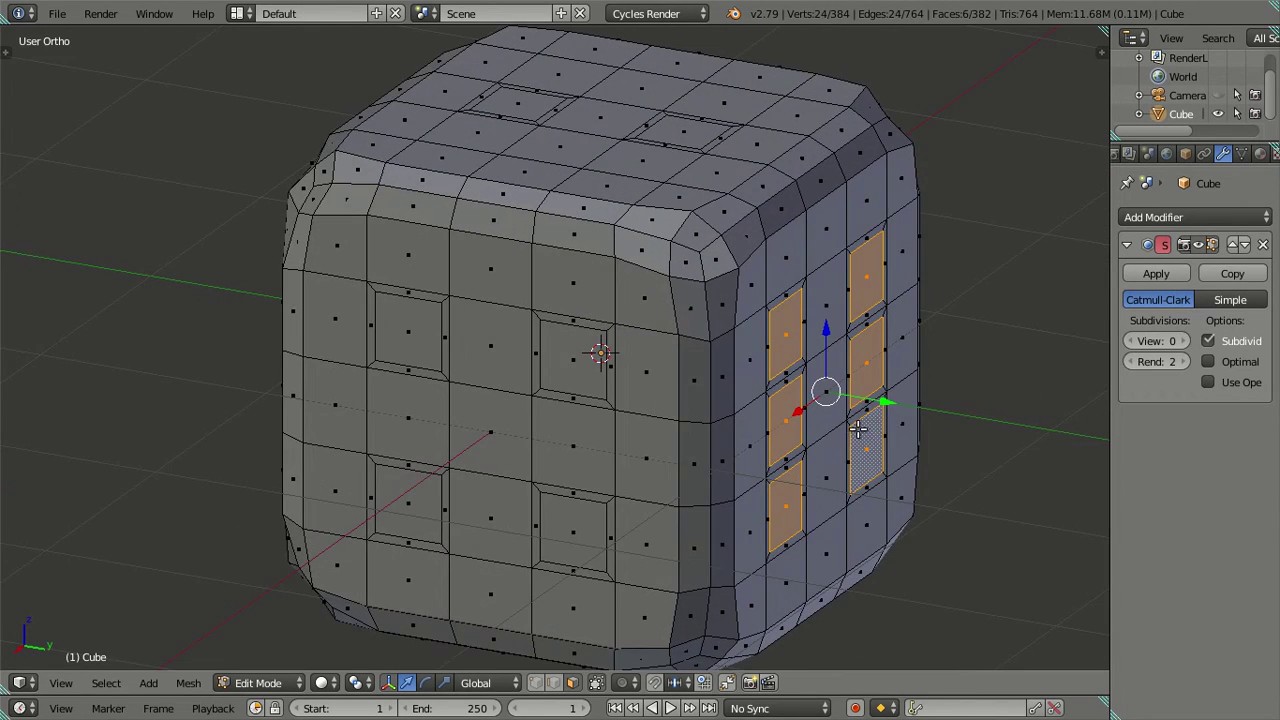
key("i")
left_click(817, 392)
key("e")
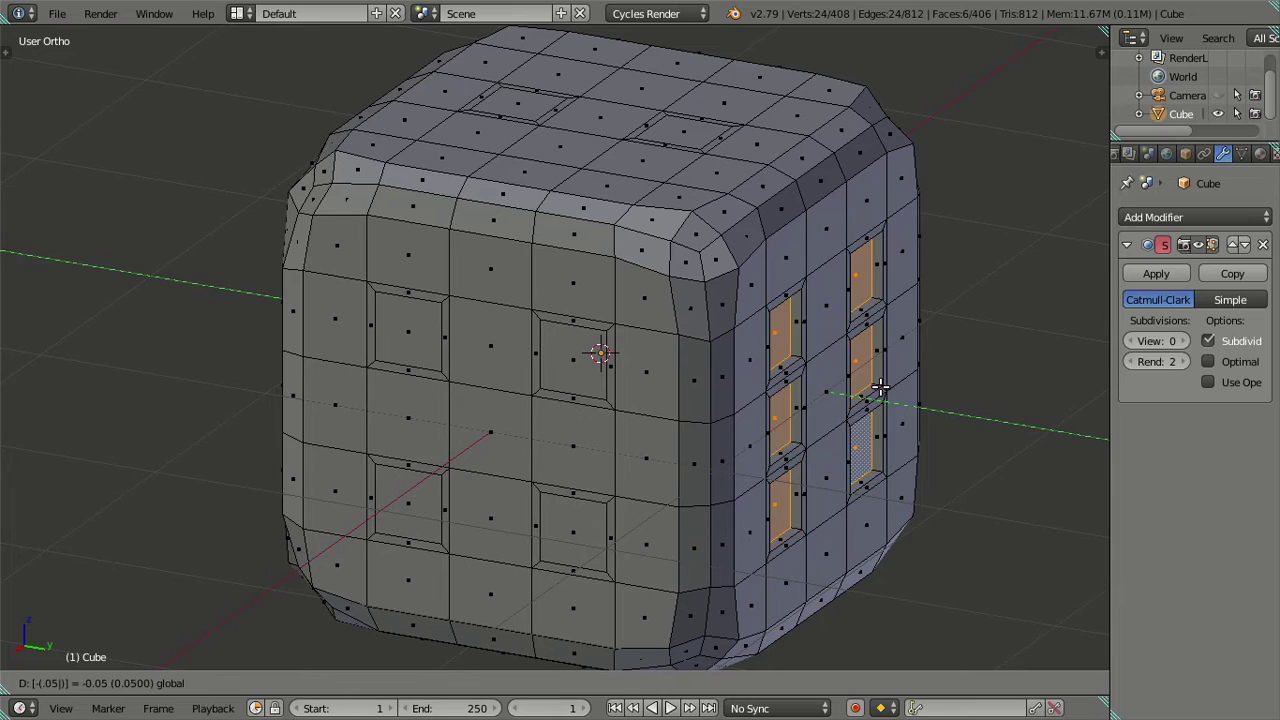
left_click(880, 387)
key("a")
Step: Extrude the four pip faces in place and sink them along X
middle_click_drag(735, 437, 734, 483)
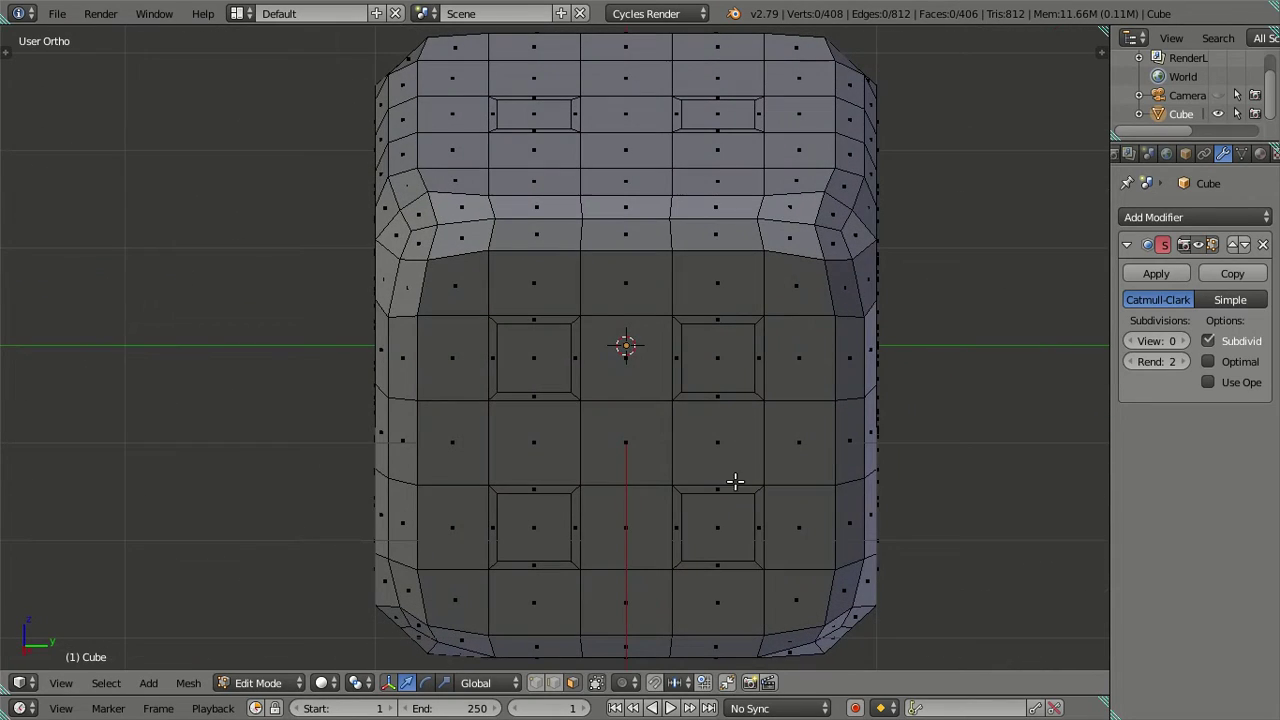
left_click(730, 515)
left_click(706, 374, "shift")
left_click(553, 373, "shift")
left_click(531, 522, "shift")
mouse_move(531, 522)
middle_mouse_down()
mouse_move(700, 500)
mouse_move(872, 440)
middle_mouse_up()
key("e")
right_click(854, 376)
left_click_drag(822, 353, 810, 354)
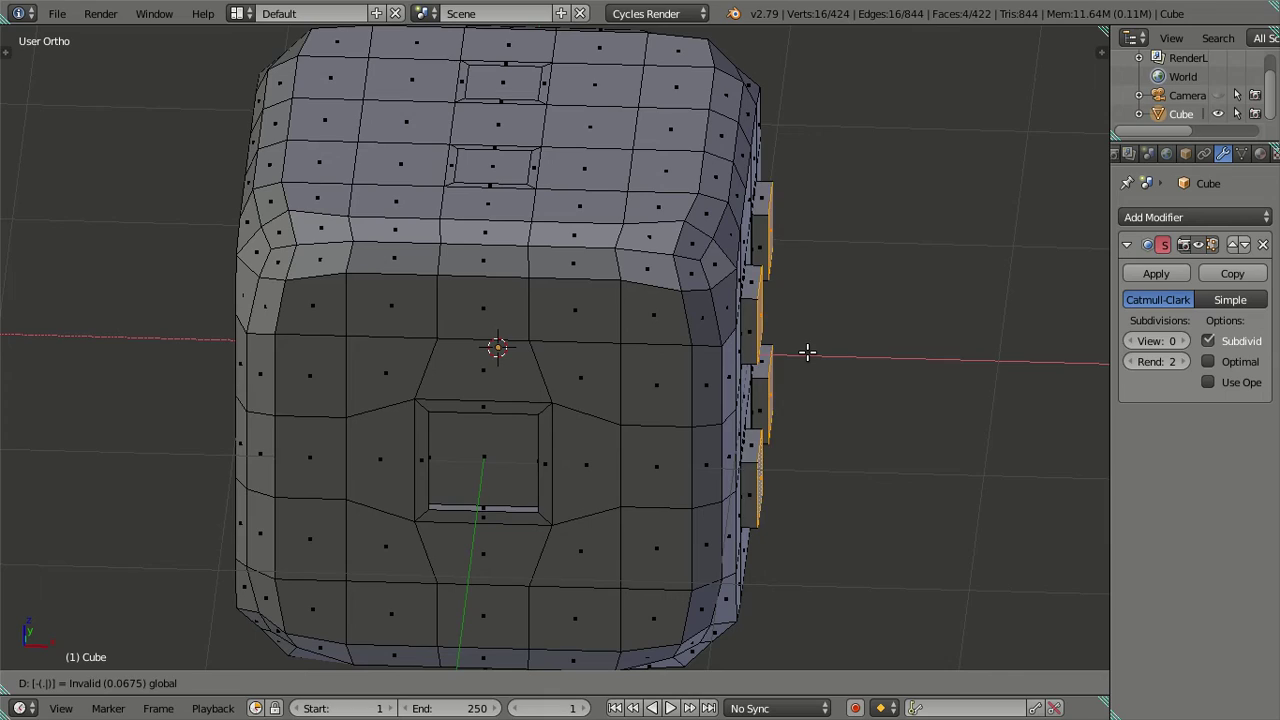
left_click_drag(807, 352, 809, 354)
mouse_move(809, 354)
middle_mouse_down()
mouse_move(740, 308)
mouse_move(699, 358)
middle_mouse_up()
key("a")
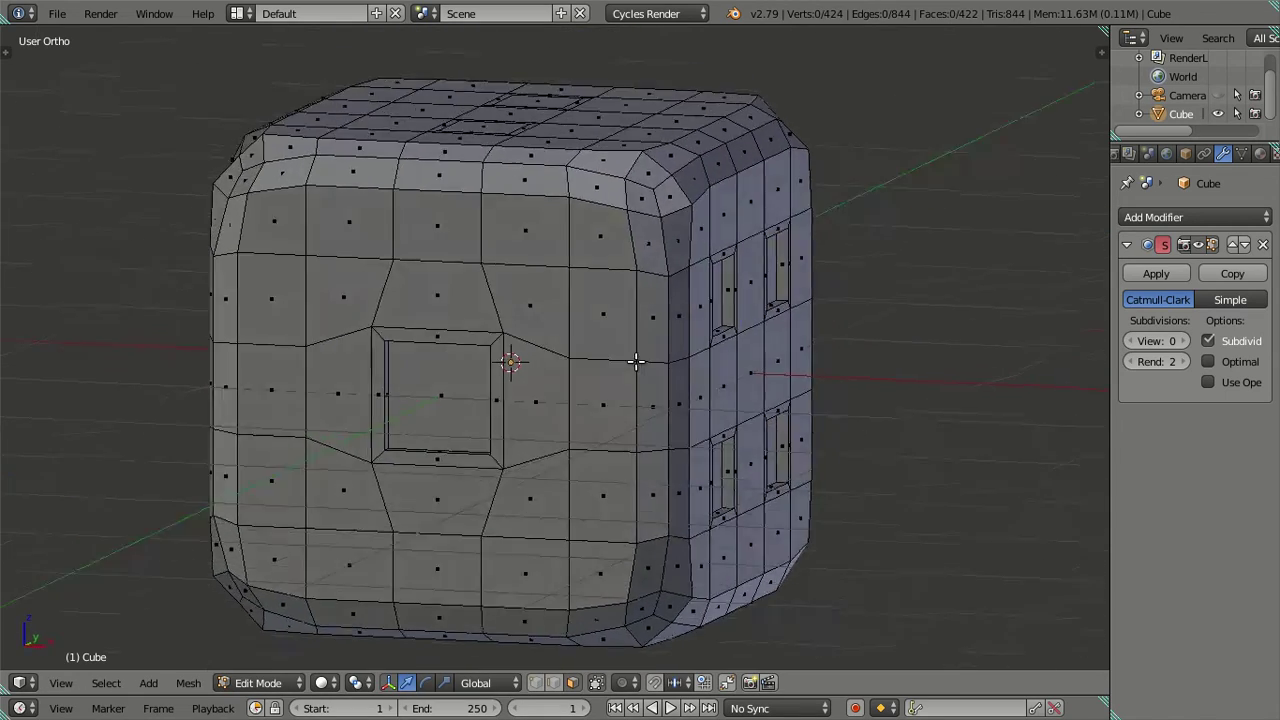
Step: Extrude the two top pip faces in place and sink them along Z
mouse_move(610, 208)
middle_mouse_down()
mouse_move(491, 217)
mouse_move(483, 206)
middle_mouse_up()
right_click(478, 197)
right_click(524, 238, "shift")
key("e")
right_click(507, 170)
key("g")
key("z")
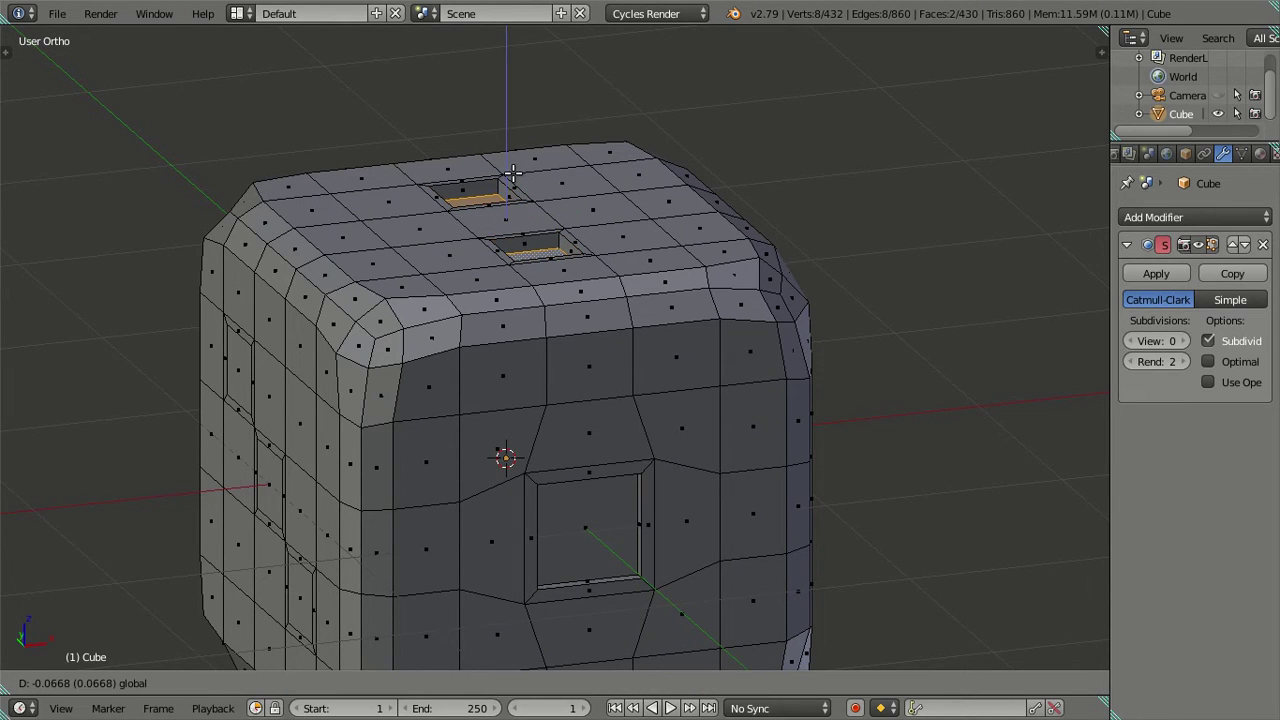
left_click(511, 173)
key("a")
Step: Extrude the three pip faces on the left side and sink them inward
middle_click_drag(401, 416, 330, 420)
right_click(240, 365)
right_click(286, 440, "shift")
right_click(322, 506, "shift")
middle_click_drag(322, 506, 380, 480)
key("e")
right_click(409, 480)
left_click_drag(331, 461, 345, 462)
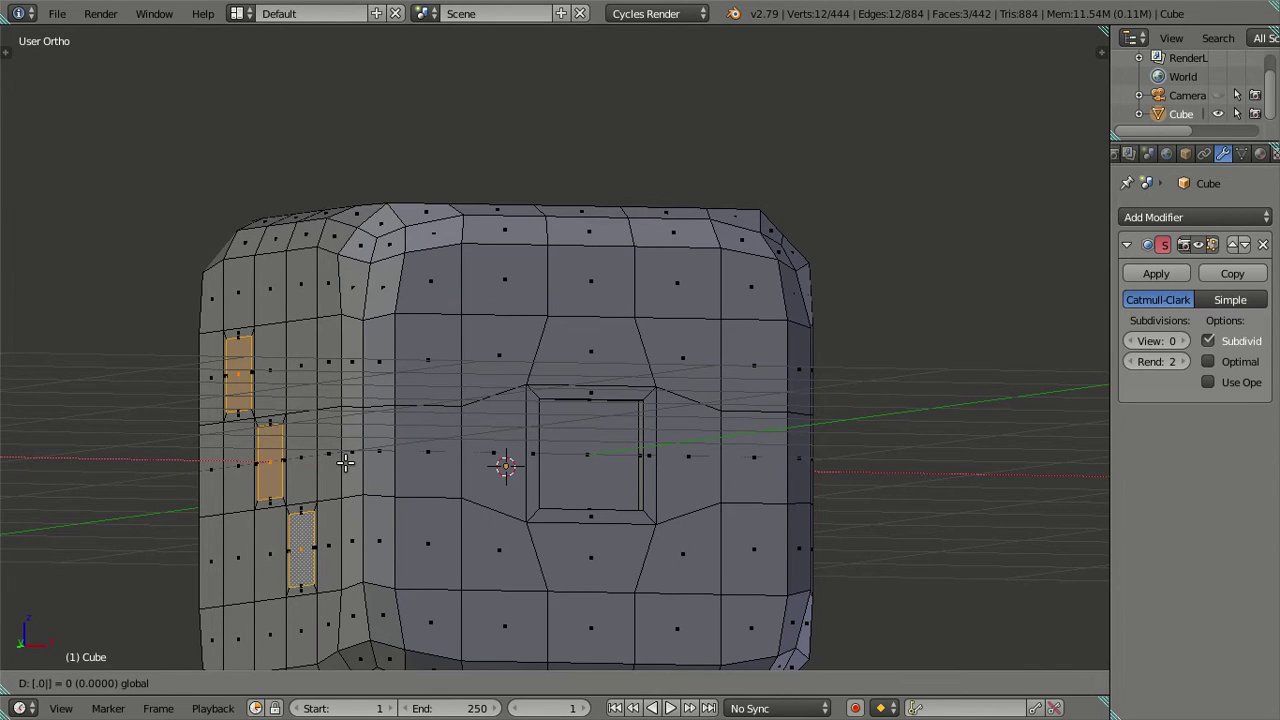
key("Return")
middle_click_drag(345, 462, 414, 471)
key("a")
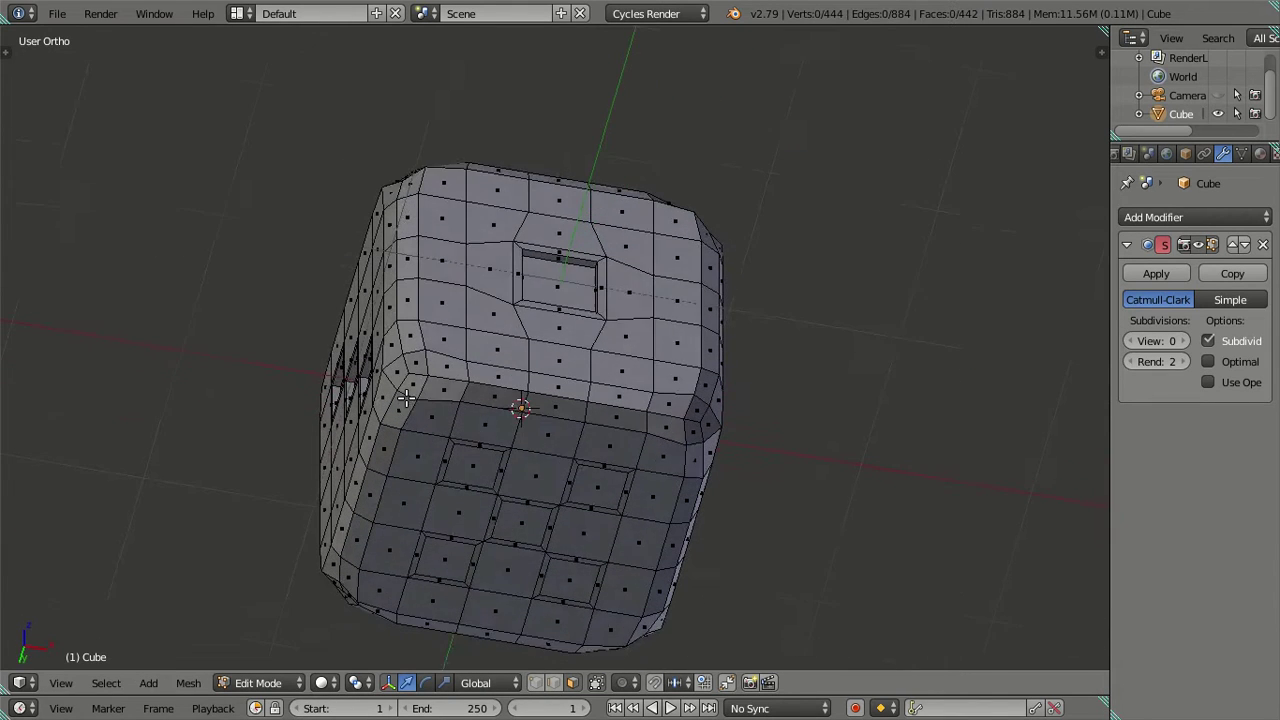
Step: Extrude the five bottom pip faces at zero distance, then return to Object Mode
right_click(449, 448)
right_click(524, 502, "shift")
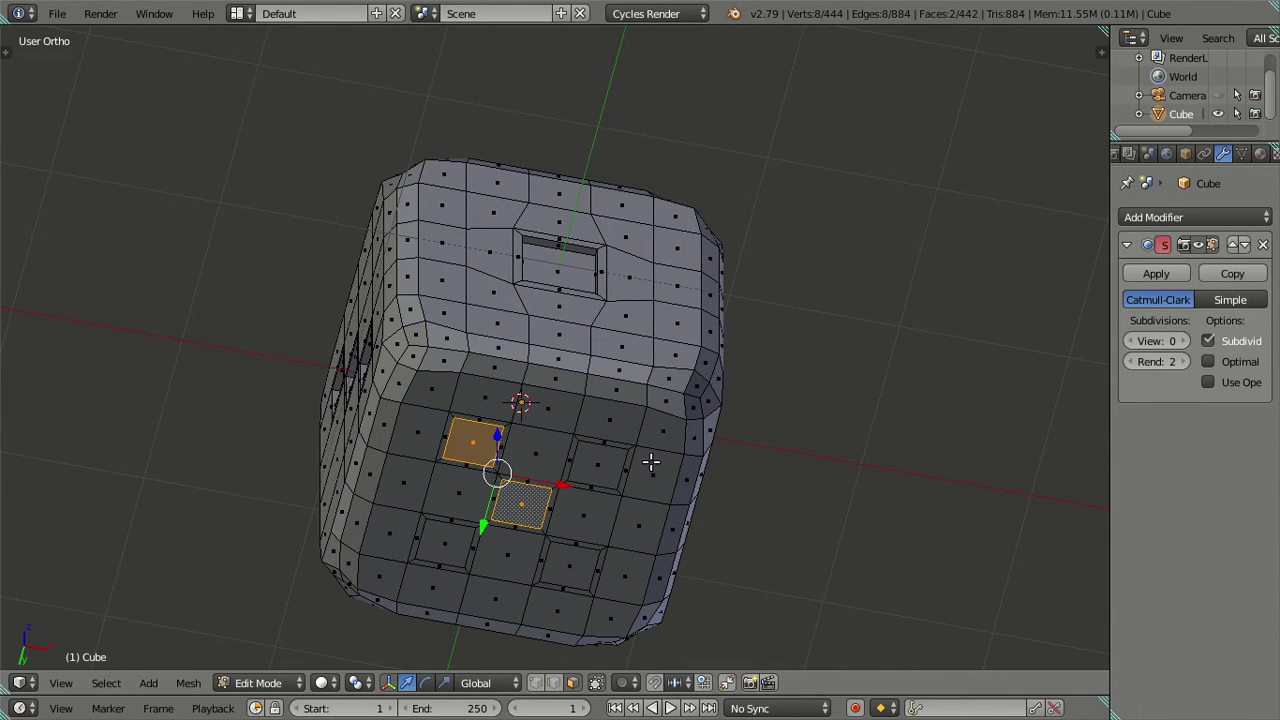
right_click(608, 460, "shift")
right_click(571, 553, "shift")
right_click(450, 543, "shift")
mouse_move(450, 543)
middle_mouse_down()
mouse_move(443, 592)
mouse_move(512, 436)
middle_mouse_up()
scroll(443, 592, "up", 3)
key("e")
right_click(510, 436)
key("e")
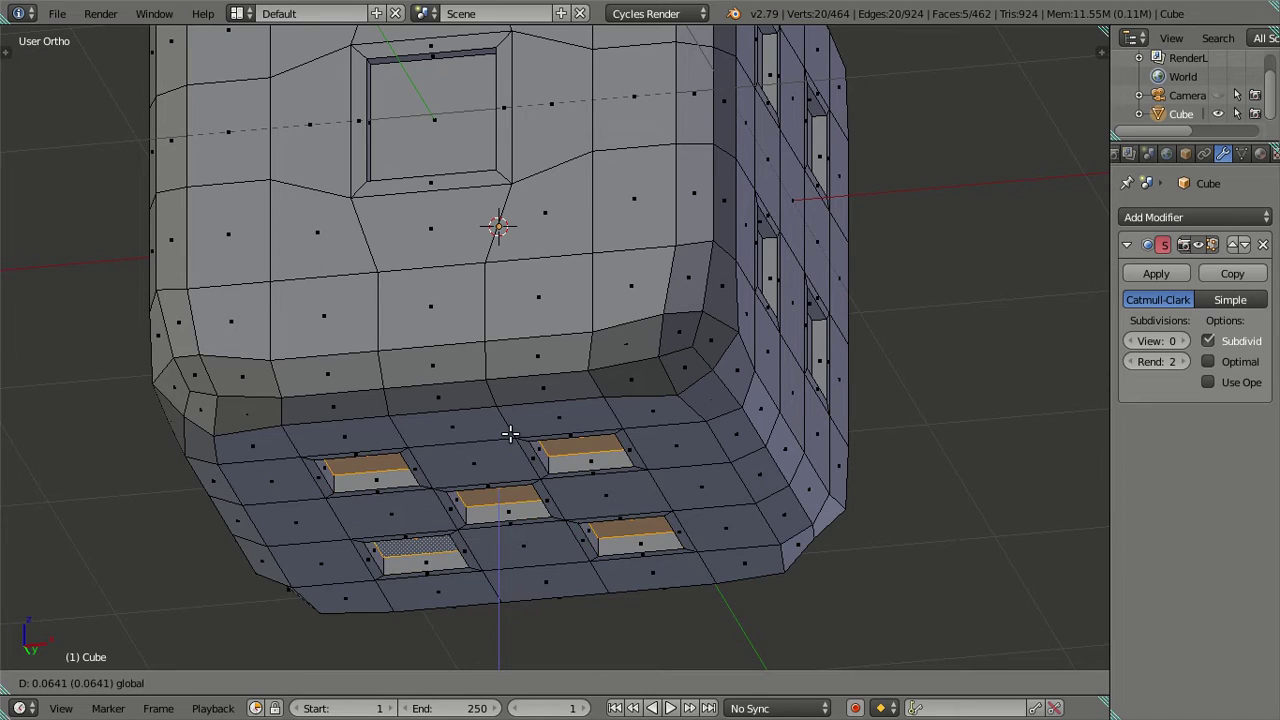
key("0")
key("Return")
key("a")
mouse_move(510, 434)
middle_mouse_down()
mouse_move(628, 394)
mouse_move(459, 459)
mouse_move(349, 529)
mouse_move(343, 471)
mouse_move(529, 491)
middle_mouse_up()
key("Tab")
mouse_move(608, 326)
middle_mouse_down()
mouse_move(614, 418)
mouse_move(780, 370)
middle_mouse_up()
Step: Preview the Subdivision Surface at levels 2 and 3, drop it to 0, and re-enter Edit Mode
key("a")
left_click(1183, 341)
left_click(1183, 341)
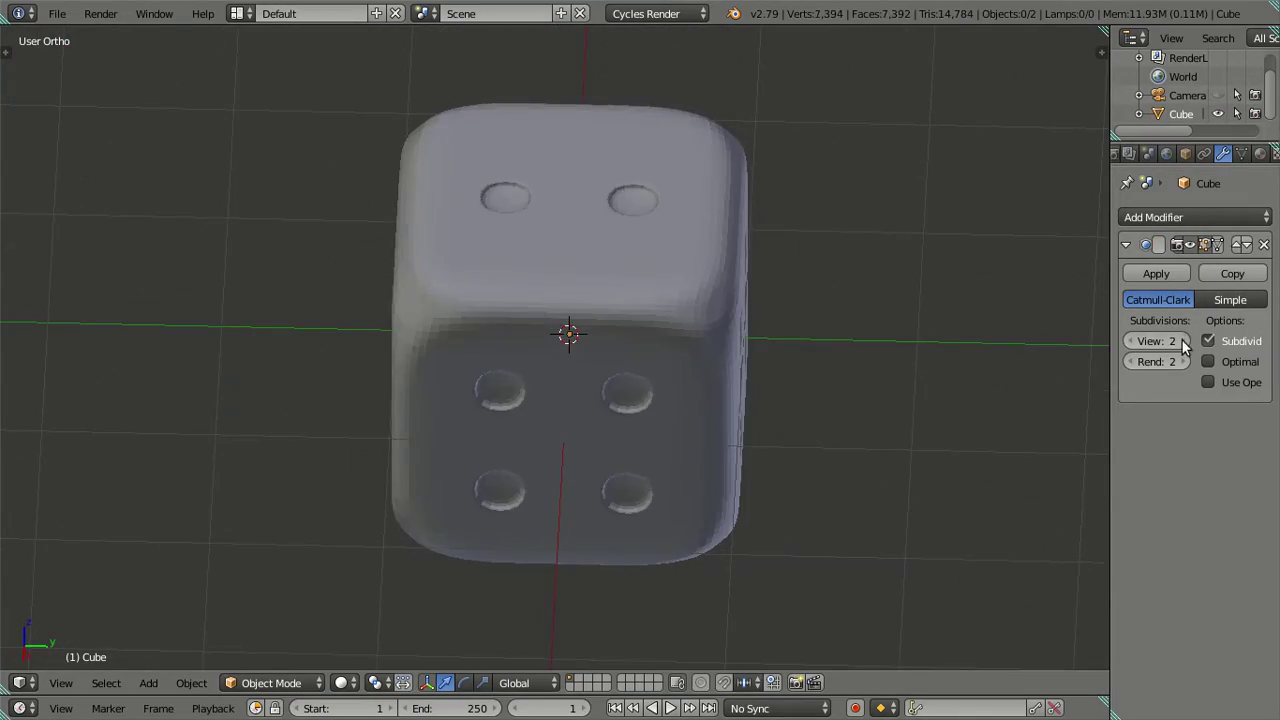
mouse_move(506, 353)
middle_mouse_down()
mouse_move(530, 322)
mouse_move(641, 315)
mouse_move(723, 209)
mouse_move(589, 306)
mouse_move(686, 391)
mouse_move(718, 300)
middle_mouse_up()
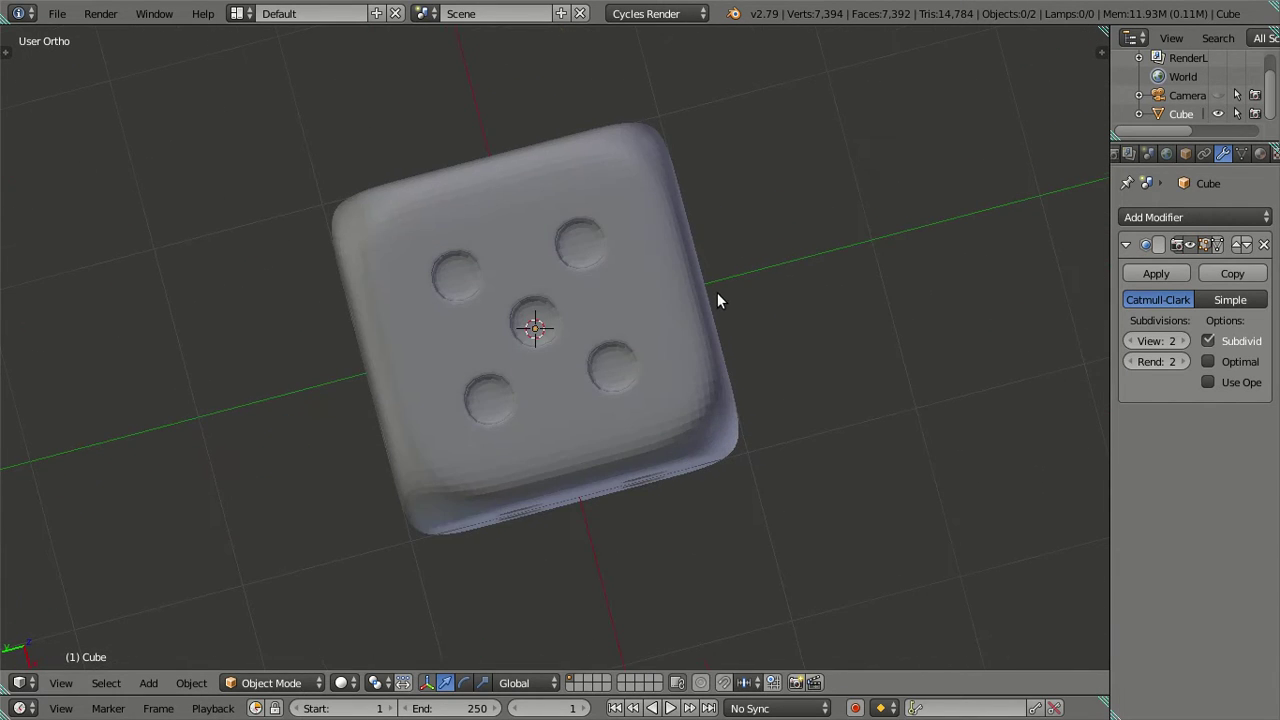
scroll(717, 292, "up", 3)
left_click(1183, 341)
mouse_move(520, 320)
middle_mouse_down()
mouse_move(542, 307)
mouse_move(562, 332)
mouse_move(557, 432)
mouse_move(697, 362)
mouse_move(668, 408)
mouse_move(449, 460)
mouse_move(349, 393)
mouse_move(584, 355)
middle_mouse_up()
left_click(1131, 341)
left_click(1131, 341)
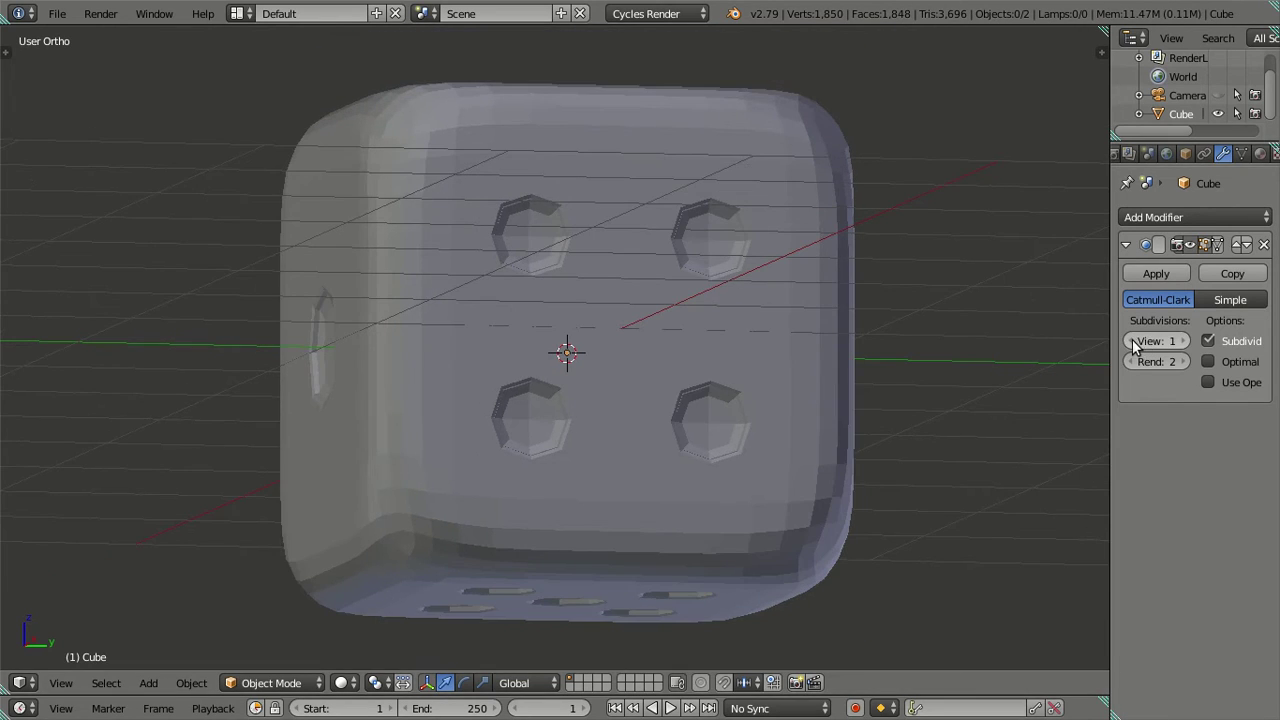
left_click(1131, 341)
key("Tab")
mouse_move(792, 338)
middle_mouse_down()
mouse_move(616, 366)
mouse_move(674, 357)
mouse_move(706, 283)
middle_mouse_up()
Step: Inset the upper-right and upper-left pip faces by another 0.8
right_click(645, 285)
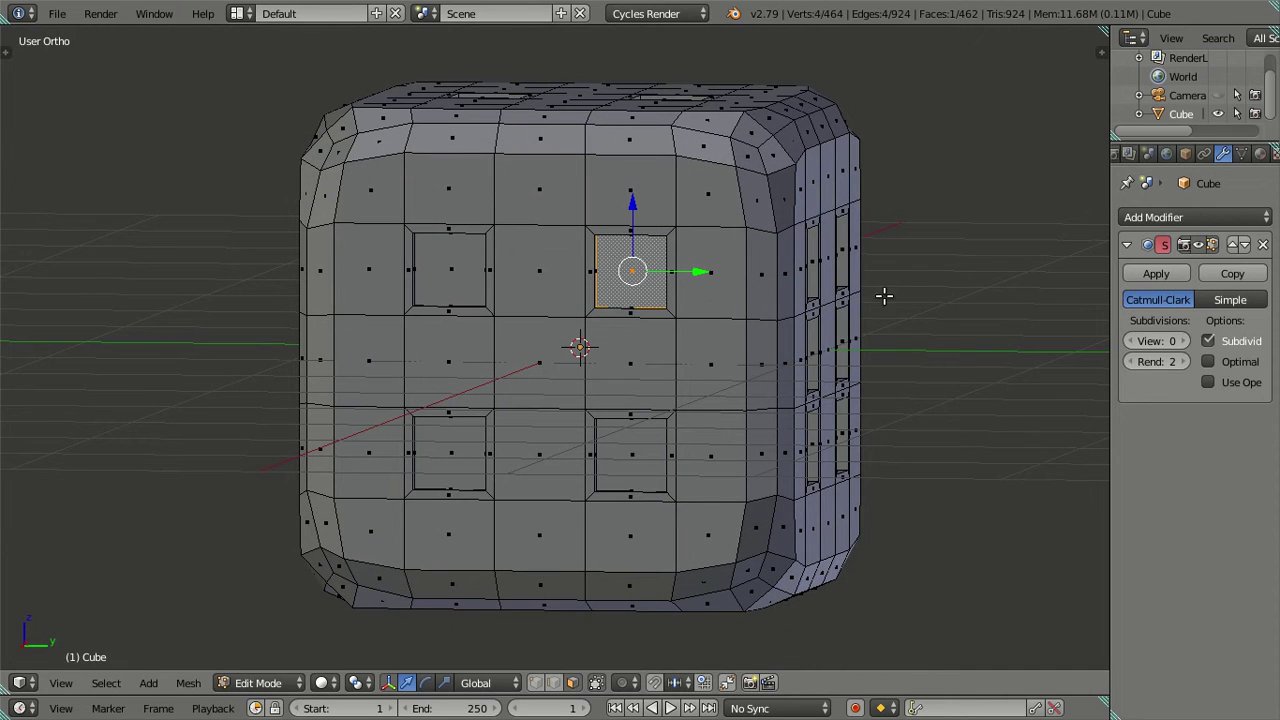
type("es0.8")
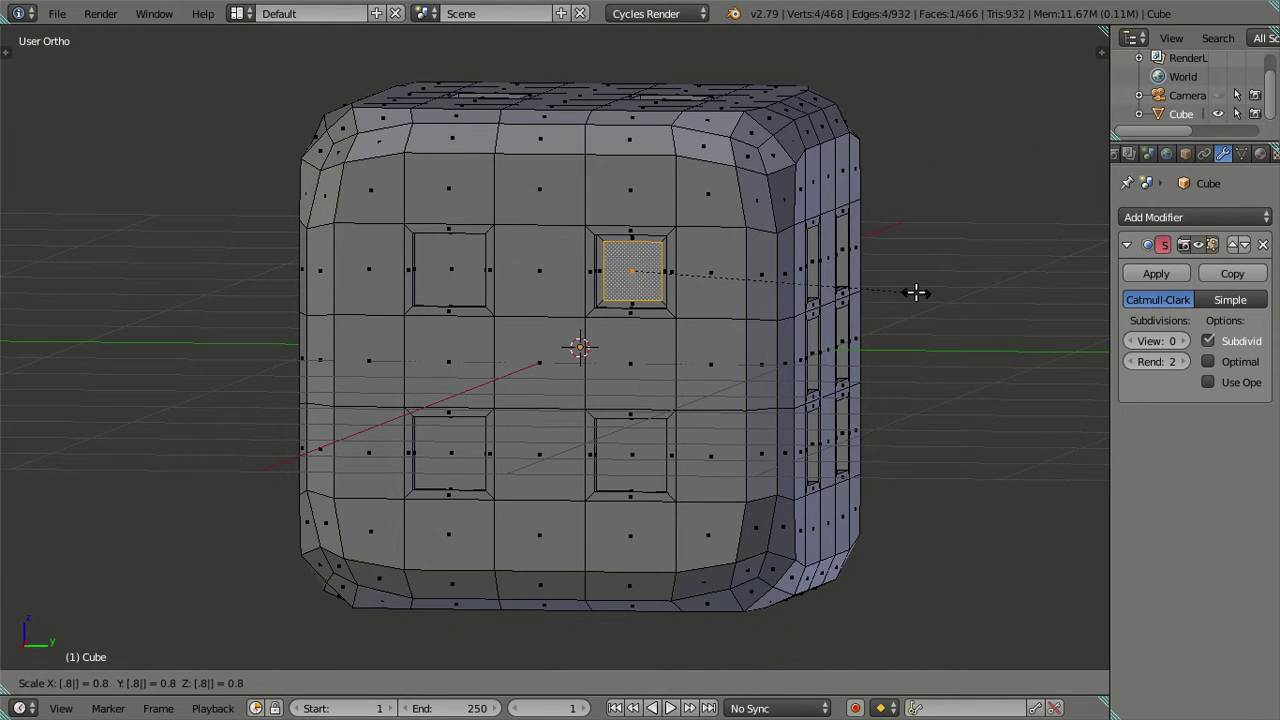
key("Return")
right_click(453, 274)
type("es0.8")
key("Return")
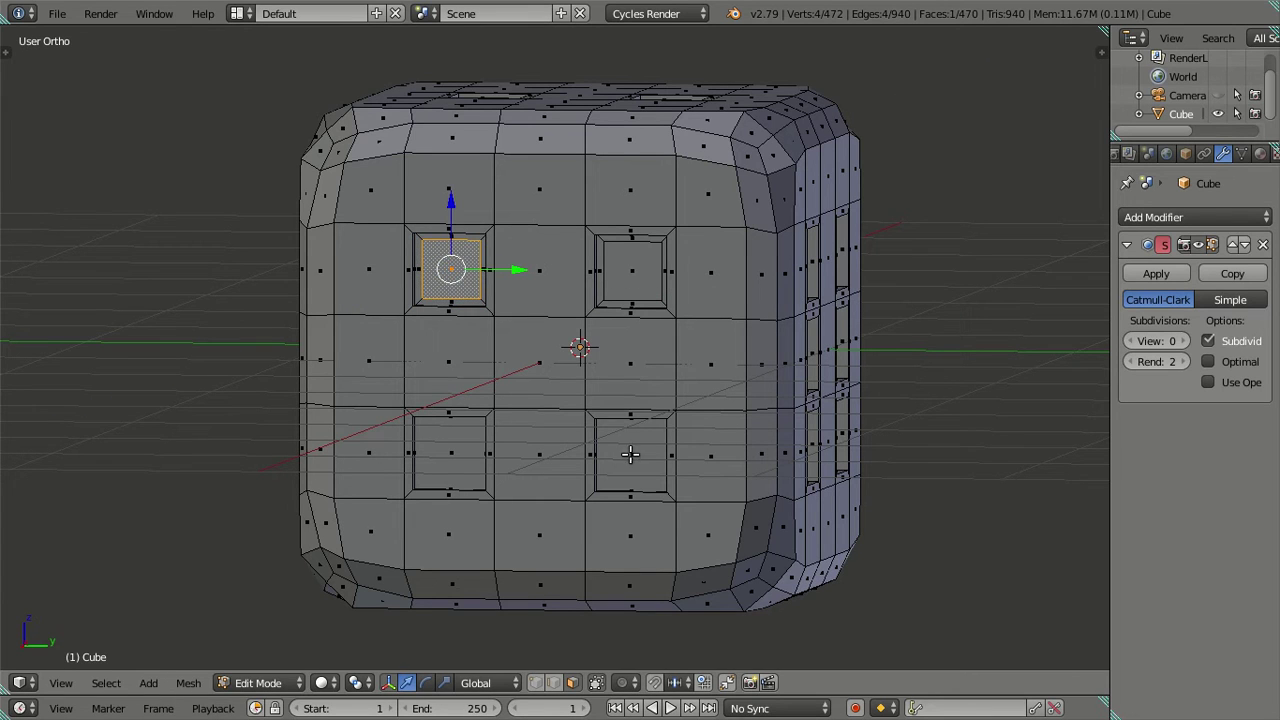
Step: Abandon an extrude on the lower-right pip and undo the extra inset
right_click(630, 455)
key("e")
key("s")
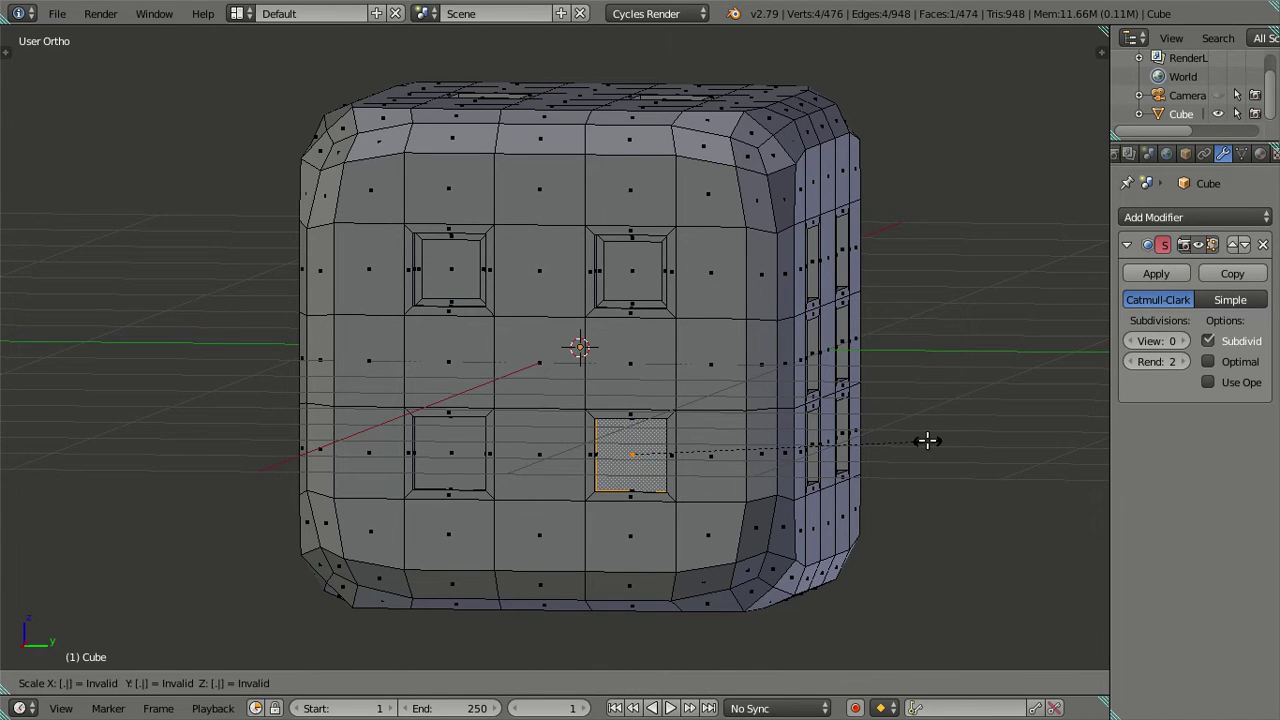
key("Escape")
key("ctrl+z")
key("ctrl+z")
key("ctrl+z")
mouse_move(727, 339)
middle_mouse_down()
mouse_move(640, 340)
mouse_move(746, 334)
mouse_move(686, 491)
mouse_move(351, 346)
mouse_move(183, 340)
mouse_move(500, 389)
mouse_move(426, 380)
mouse_move(535, 374)
mouse_move(597, 330)
middle_mouse_up()
Step: Select the single pip face and preview the die at subdivision levels 2 and 3
right_click(620, 374)
mouse_move(620, 374)
middle_mouse_down()
mouse_move(673, 336)
mouse_move(720, 349)
mouse_move(952, 342)
middle_mouse_up()
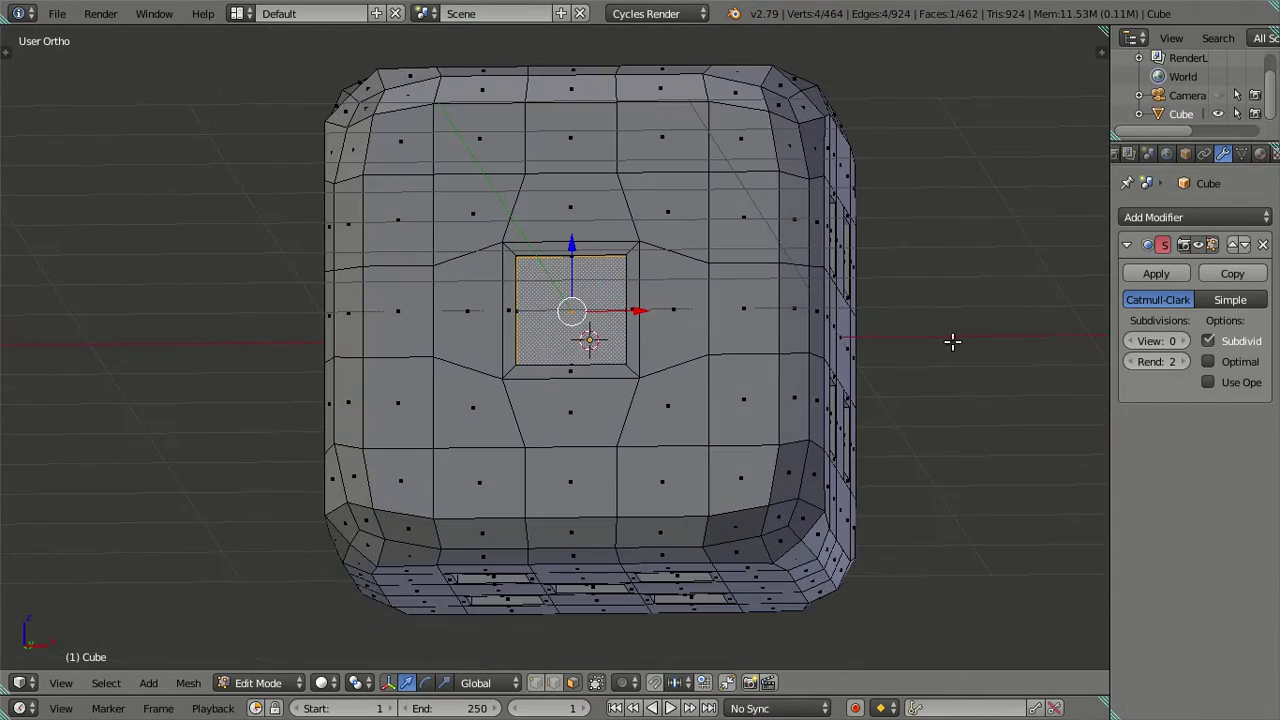
key("Tab")
scroll(1000, 350, "up", 2)
scroll(1060, 360, "up", 1)
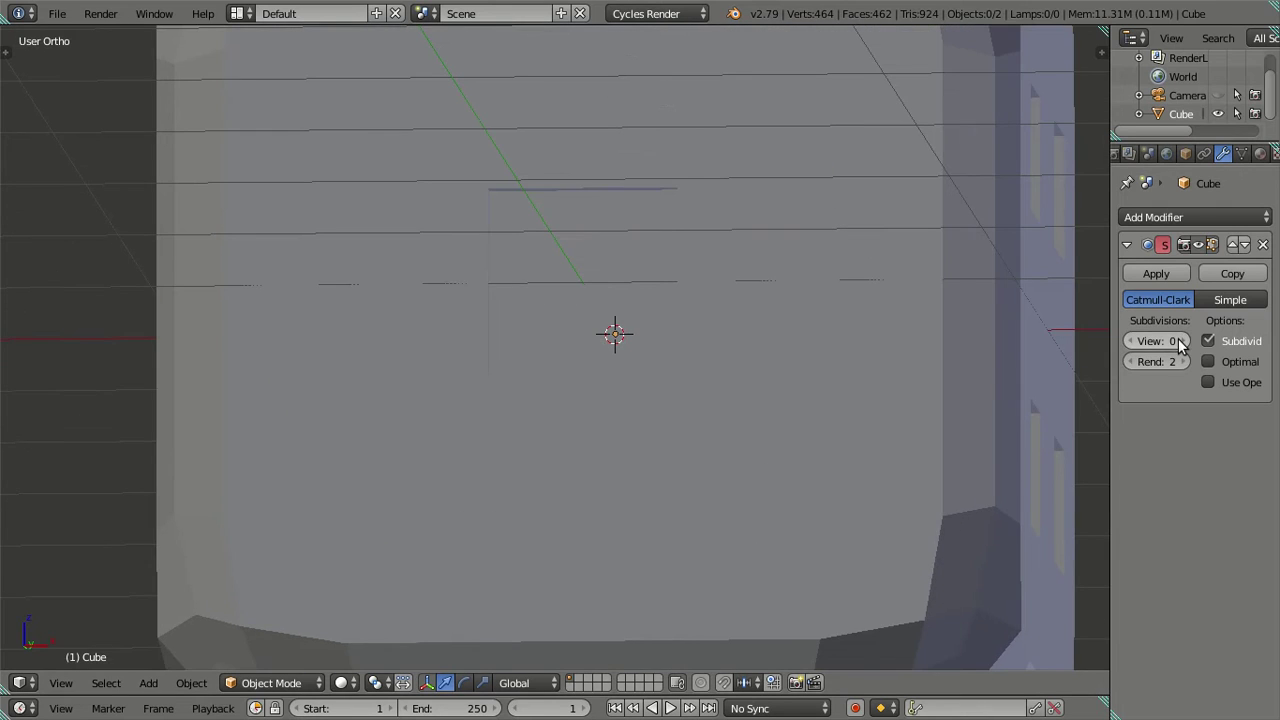
left_click(1183, 341)
left_click(1183, 341)
middle_click_drag(919, 362, 896, 389)
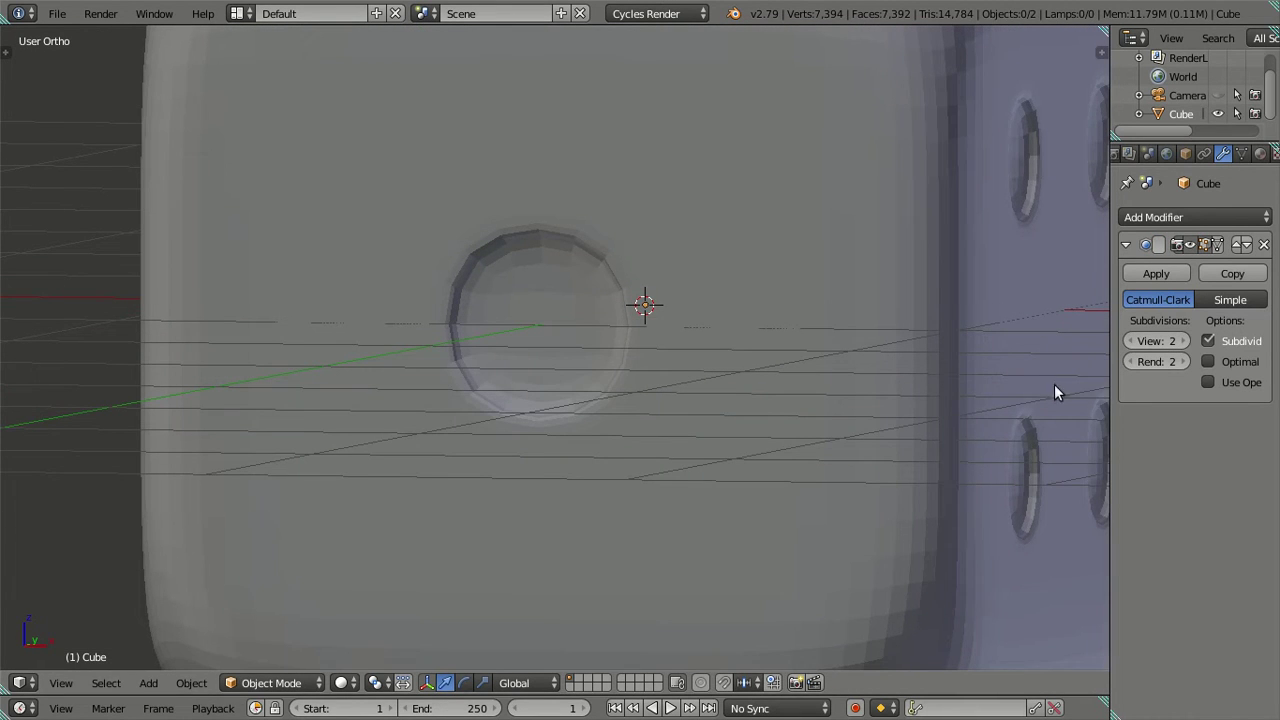
left_click(1183, 341)
Step: Inset the single pip face by 0.5 and check the smoothed result
key("Tab")
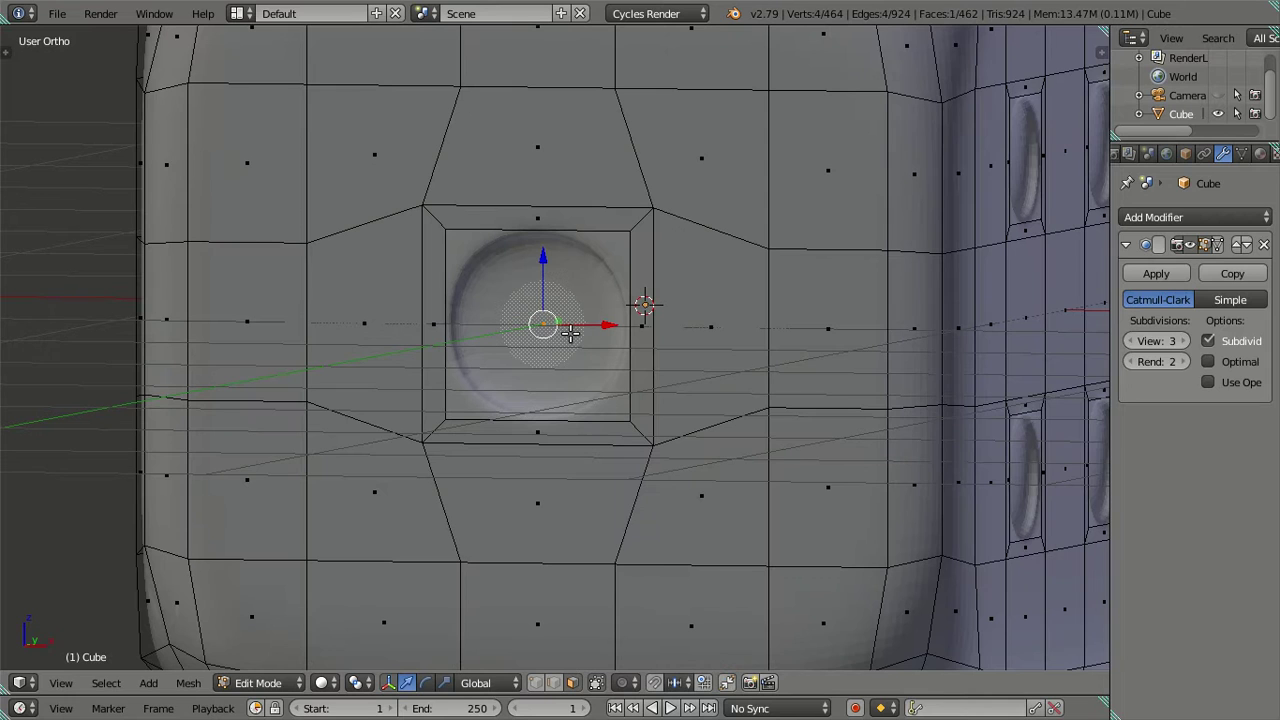
type("es.5")
key("Return")
key("a")
key("Tab")
mouse_move(779, 398)
middle_mouse_down()
mouse_move(873, 417)
mouse_move(851, 369)
middle_mouse_up()
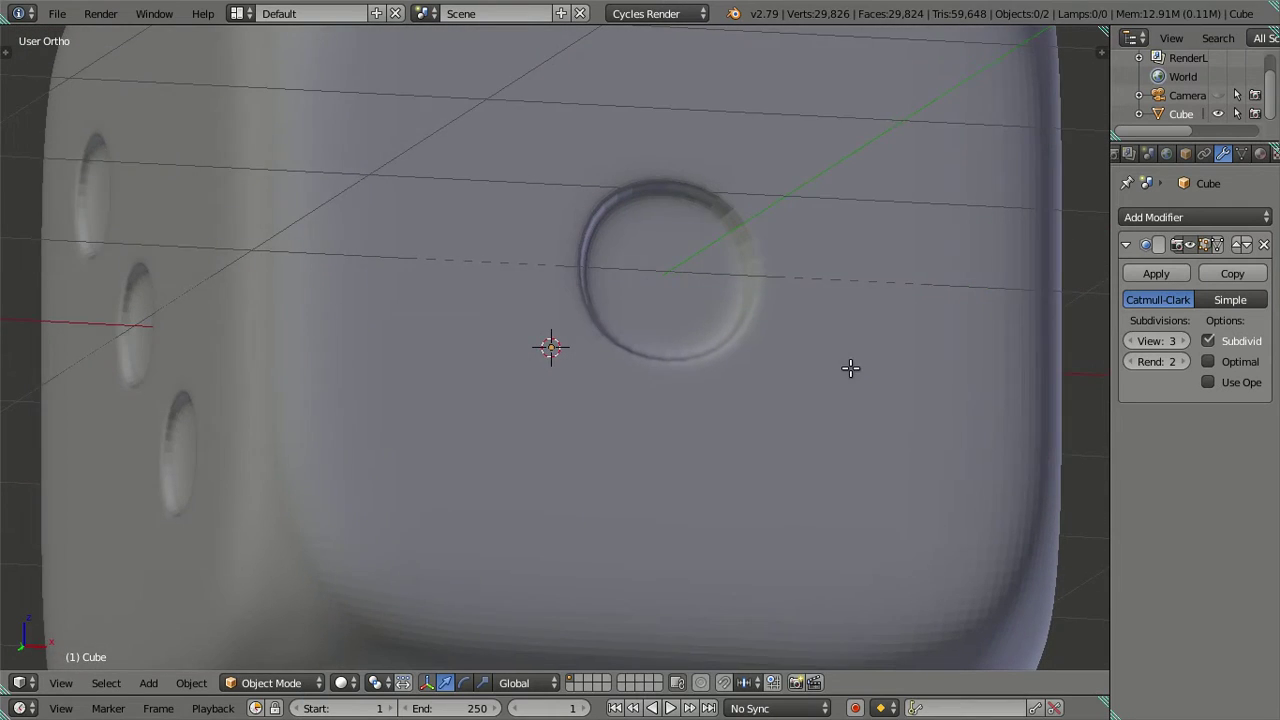
key("Tab")
Step: Undo the 0.5 inset and lower the subdivision preview level to 0
key("ctrl+z")
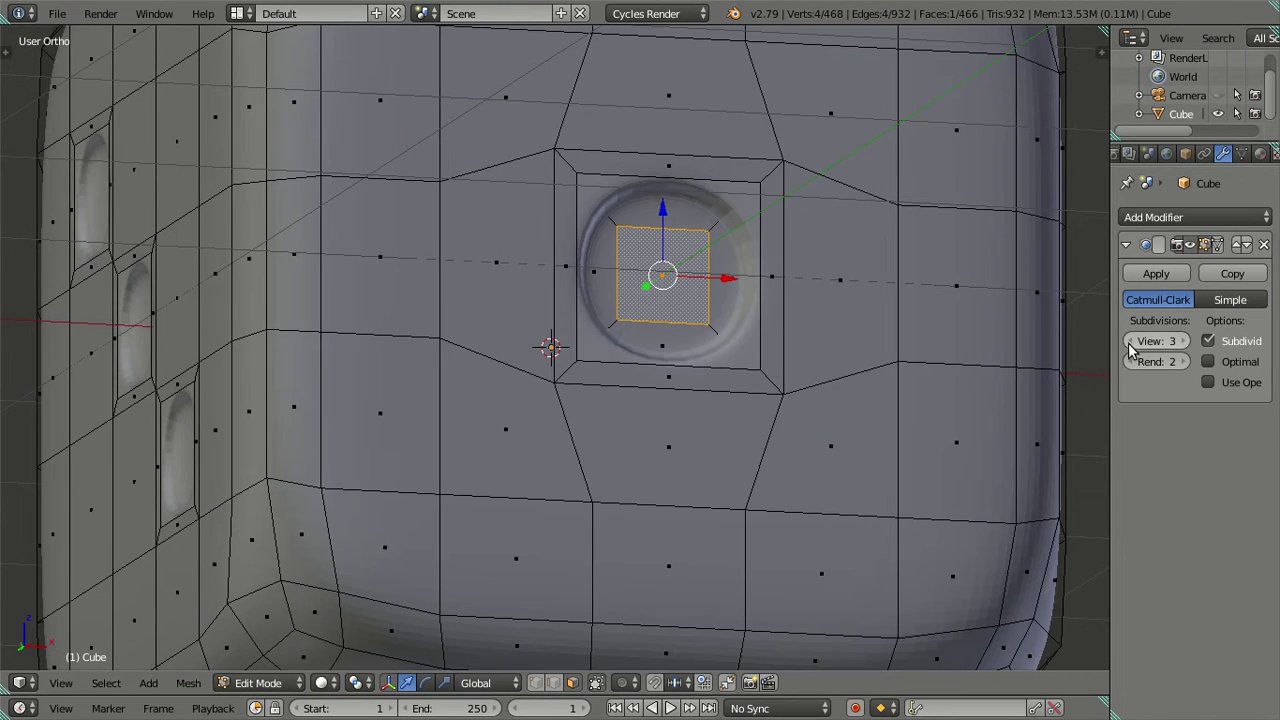
left_click_drag(1135, 341, 1080, 360)
key("ctrl+z")
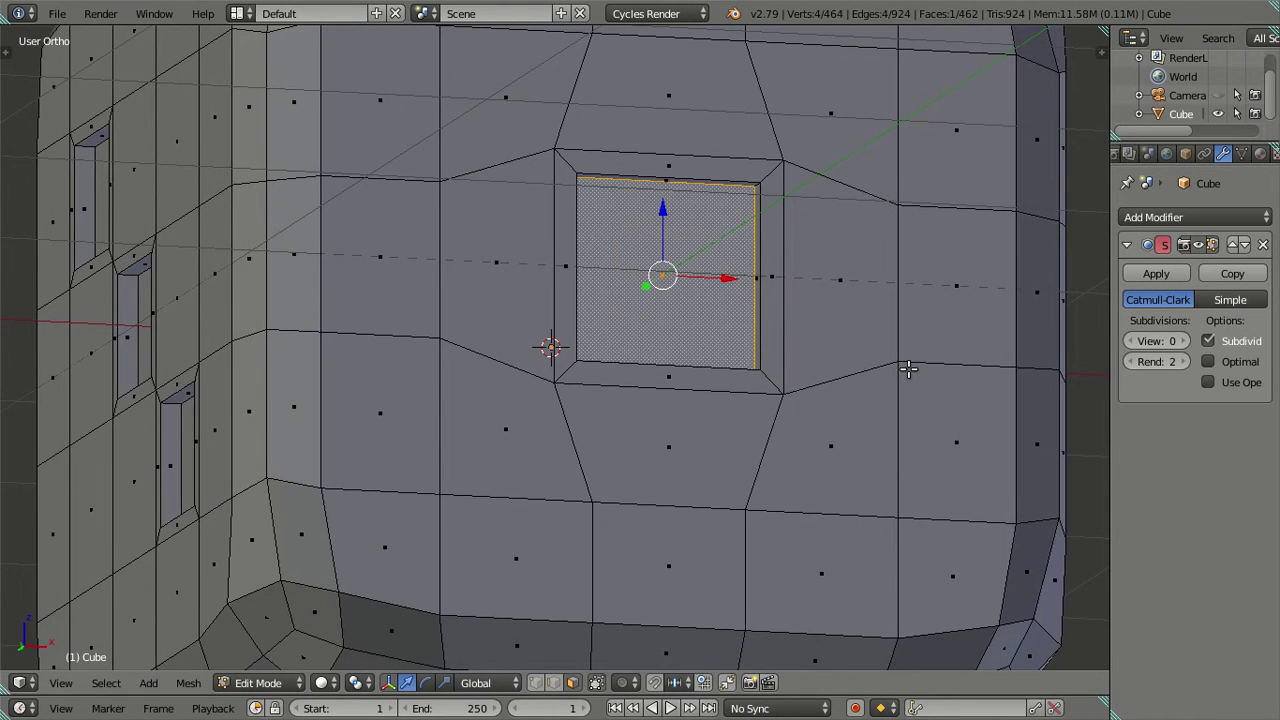
key("ctrl+z")
key("ctrl+z")
scroll(800, 347, "down", 3)
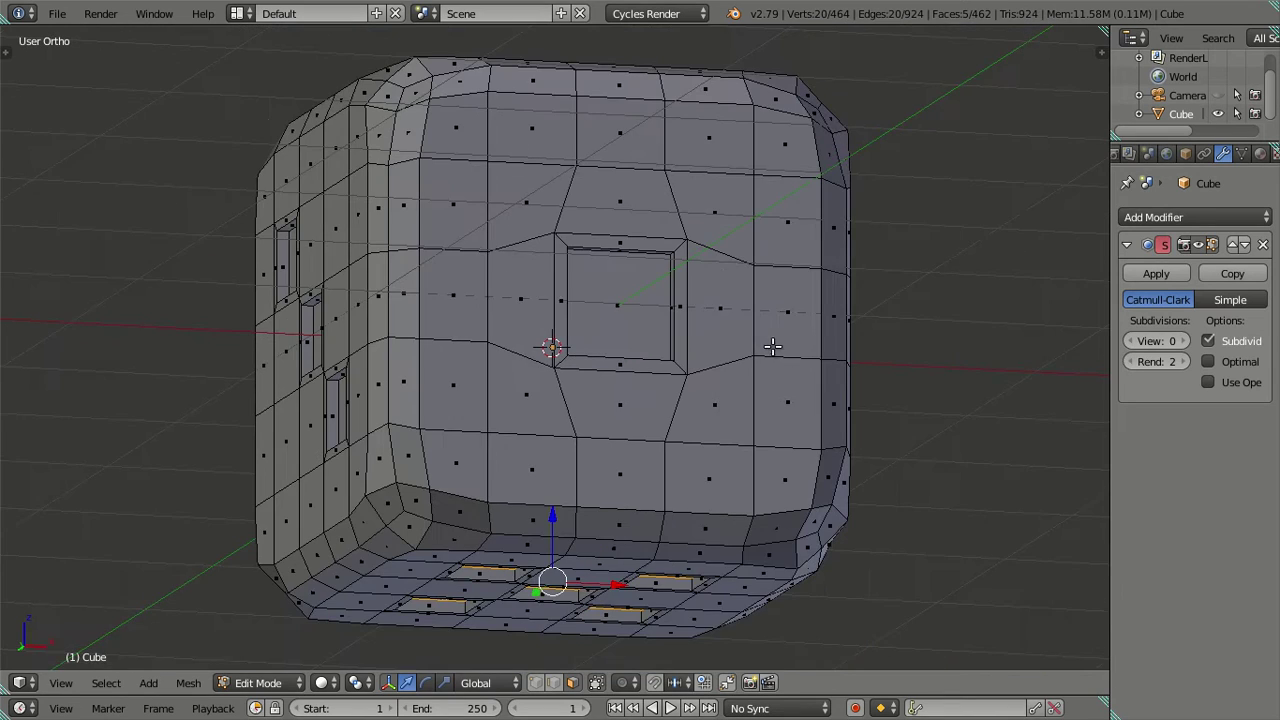
mouse_move(618, 318)
middle_mouse_down()
mouse_move(623, 309)
mouse_move(623, 334)
mouse_move(748, 383)
middle_mouse_up()
Step: Inset the one-pip face by 0.8 instead
key("a")
right_click(622, 330)
type("es")
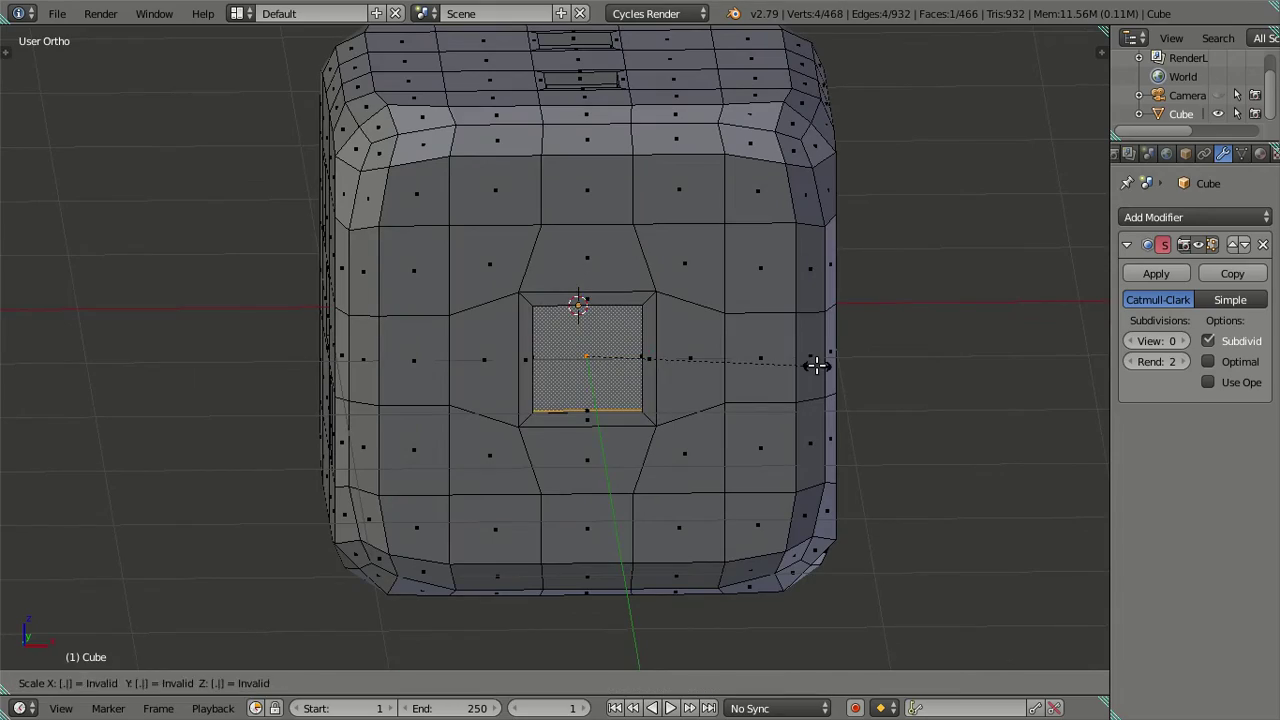
type(".8")
key("Return")
key("a")
scroll(800, 367, "up", 3)
key("Tab")
key("Tab")
Step: Preview the new one-pip inset at subdivision levels 2 and 3
mouse_move(777, 363)
middle_mouse_down()
mouse_move(870, 391)
mouse_move(929, 309)
mouse_move(718, 366)
middle_mouse_up()
scroll(718, 366, "down", 4)
scroll(718, 366, "up", 3)
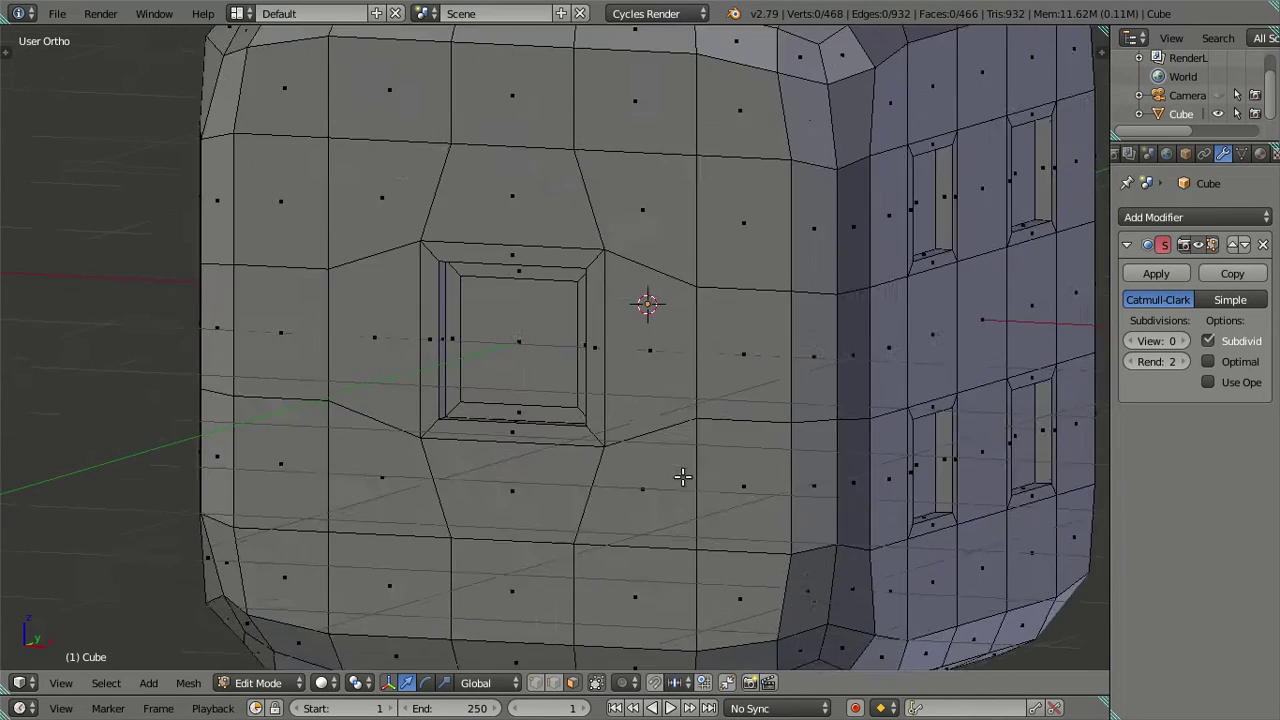
scroll(718, 366, "up", 2)
key("Tab")
scroll(958, 355, "up", 4)
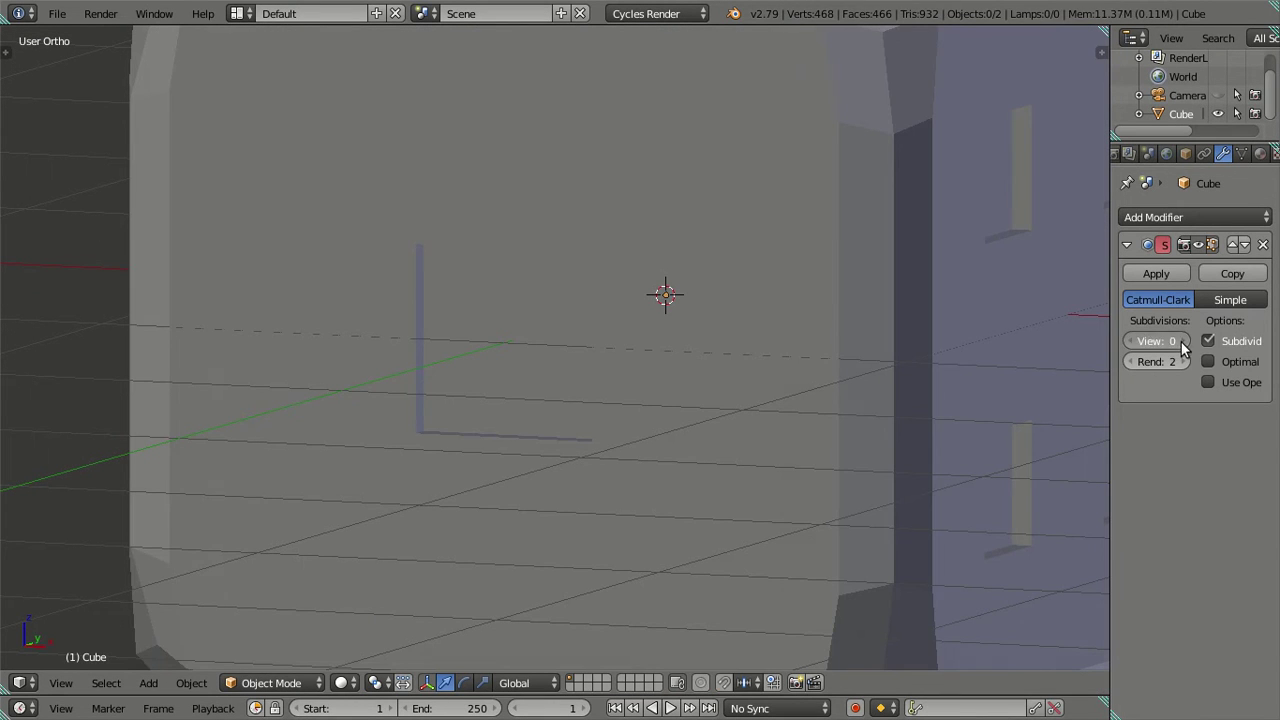
left_click(1183, 341)
left_click(1183, 341)
middle_click_drag(594, 414, 933, 347)
left_click(1181, 341)
mouse_move(689, 414)
middle_mouse_down()
mouse_move(720, 400)
mouse_move(723, 350)
mouse_move(791, 431)
mouse_move(789, 529)
mouse_move(586, 357)
mouse_move(580, 434)
middle_mouse_up()
Step: Compare the base mesh against the smoothed die by switching between Edit and Object Mode
key("Tab")
scroll(724, 400, "down", 2)
scroll(723, 350, "down", 3)
key("Tab")
scroll(716, 372, "down", 1)
scroll(644, 404, "up", 2)
key("Tab")
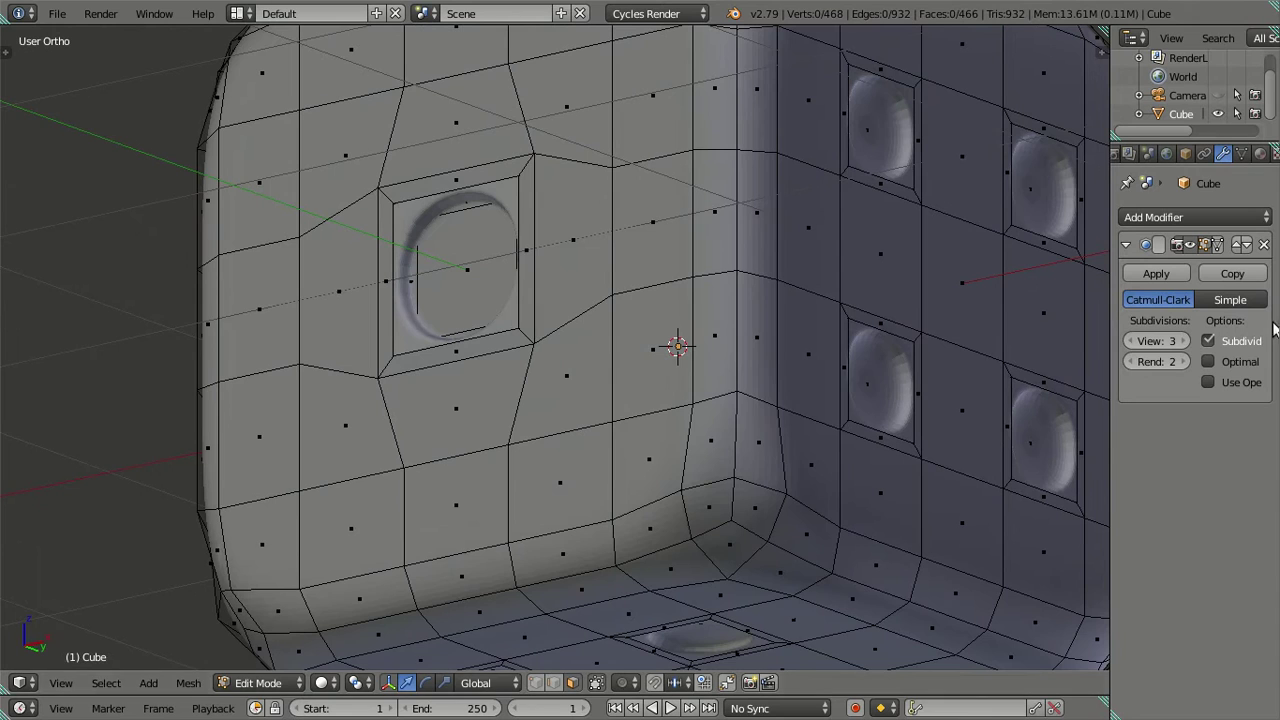
Step: Flip between Ctrl+0 and Ctrl+3 subdivision levels across mode changes
key("ctrl+0")
key("Tab")
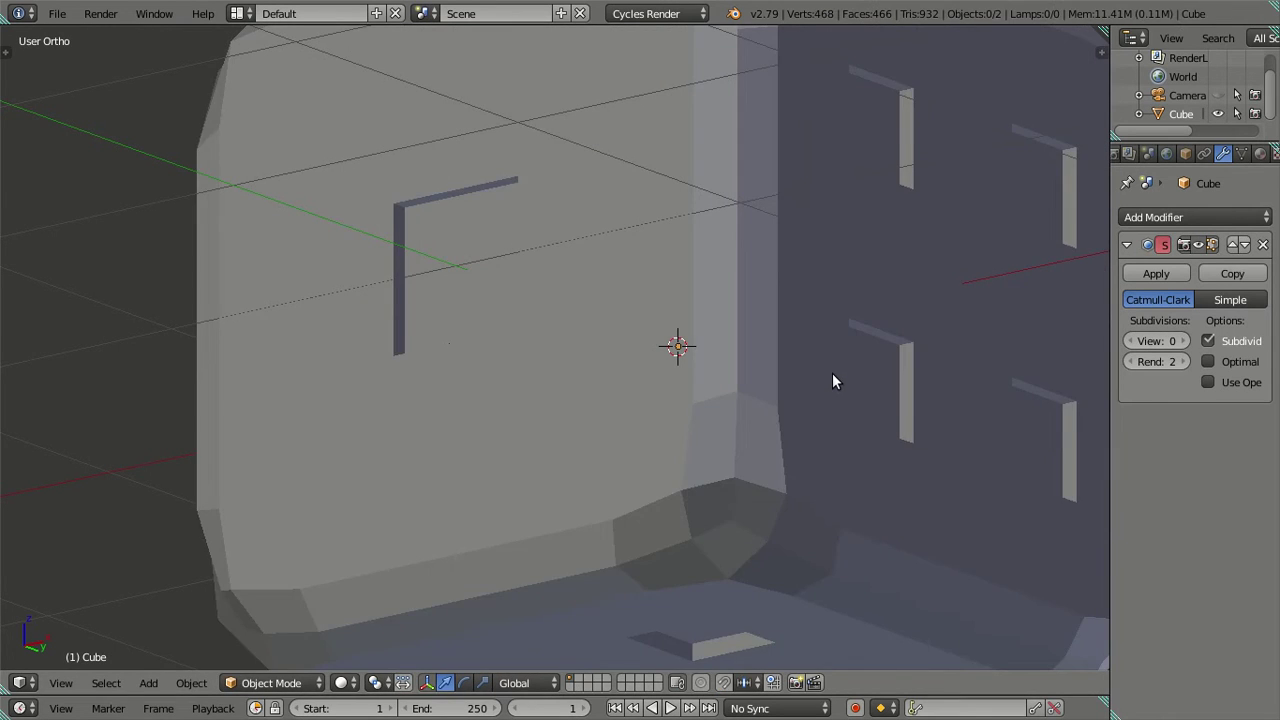
key("ctrl+3")
key("Tab")
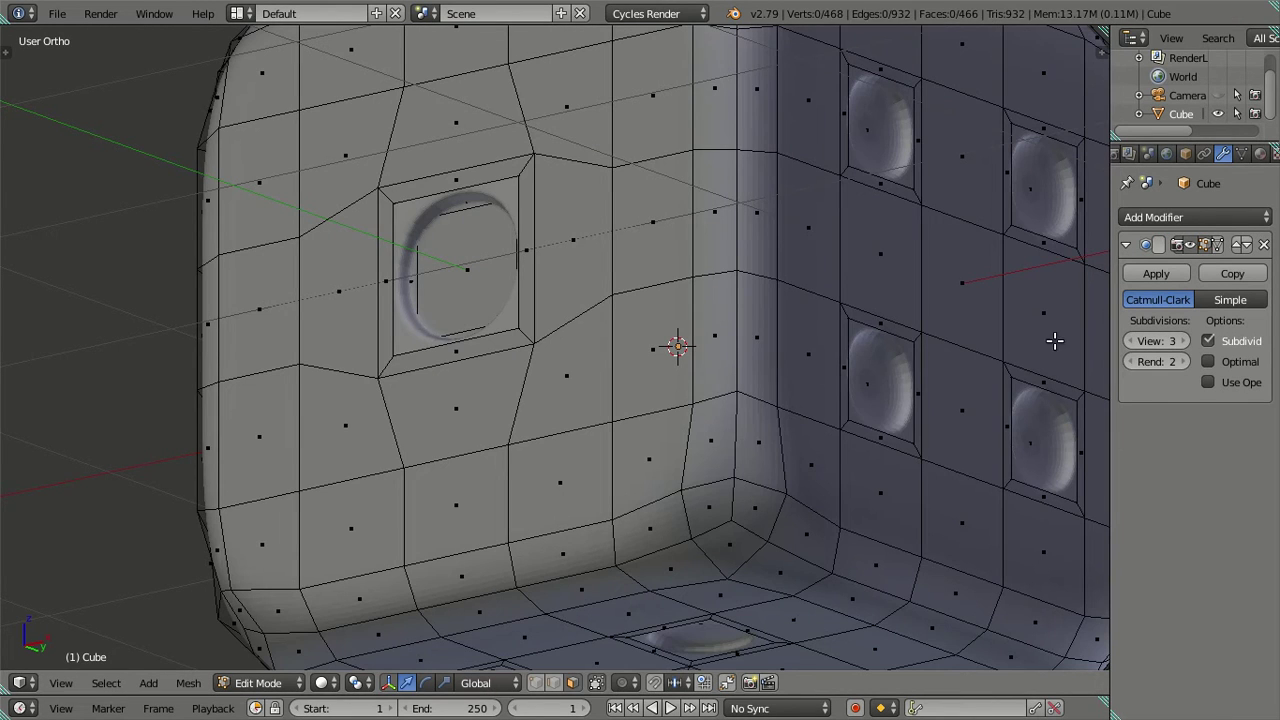
key("Tab")
key("Tab")
middle_click_drag(722, 351, 693, 373)
Step: Step the Subdivision Surface View level down to 0, recheck levels 1–3, then settle on 0
key("Tab")
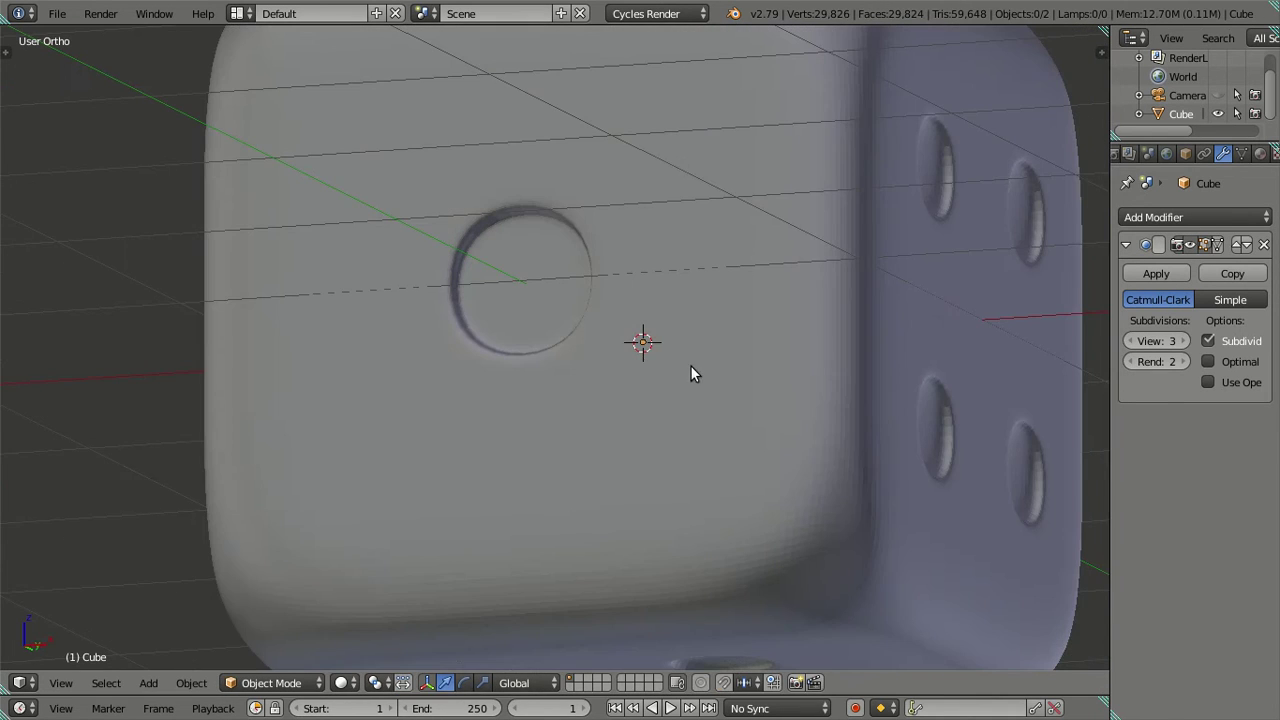
left_click(1131, 341)
left_click(1131, 341)
left_click(1131, 341)
key("Tab")
key("Tab")
key("ctrl+2")
key("ctrl+3")
scroll(821, 341, "down", 2)
key("ctrl+1")
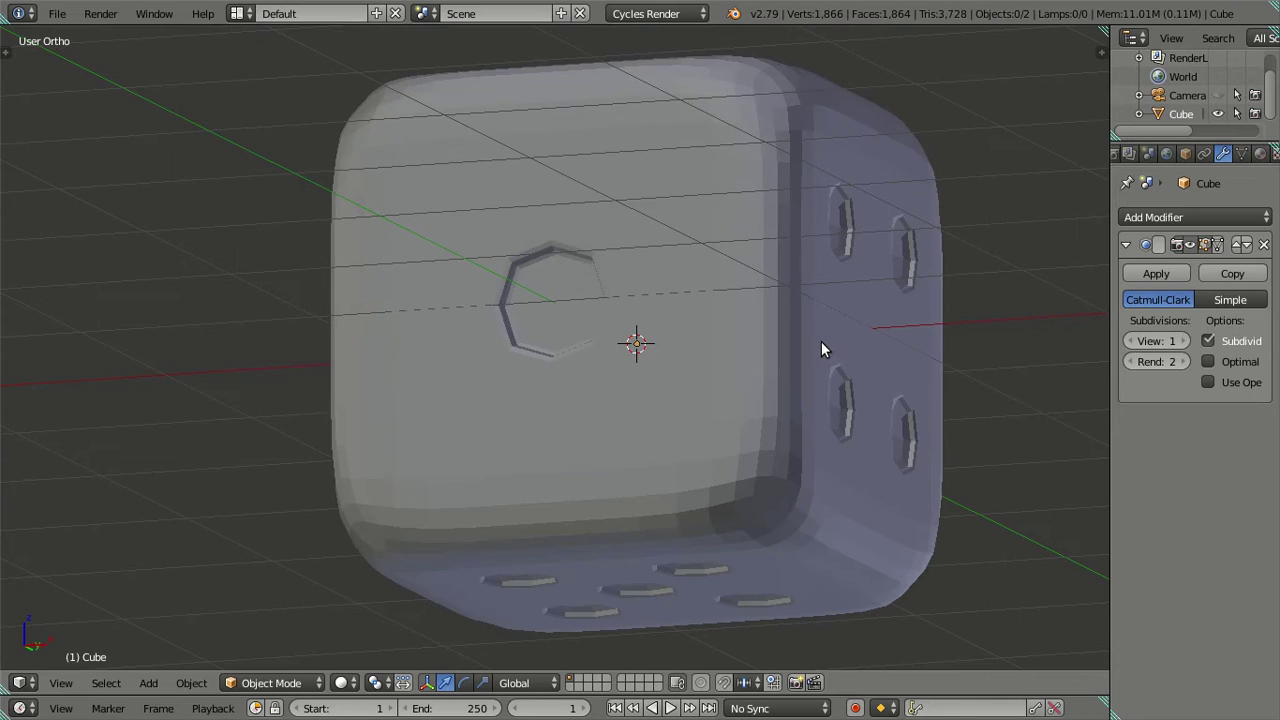
key("Tab")
key("Tab")
key("ctrl+0")
key("Tab")
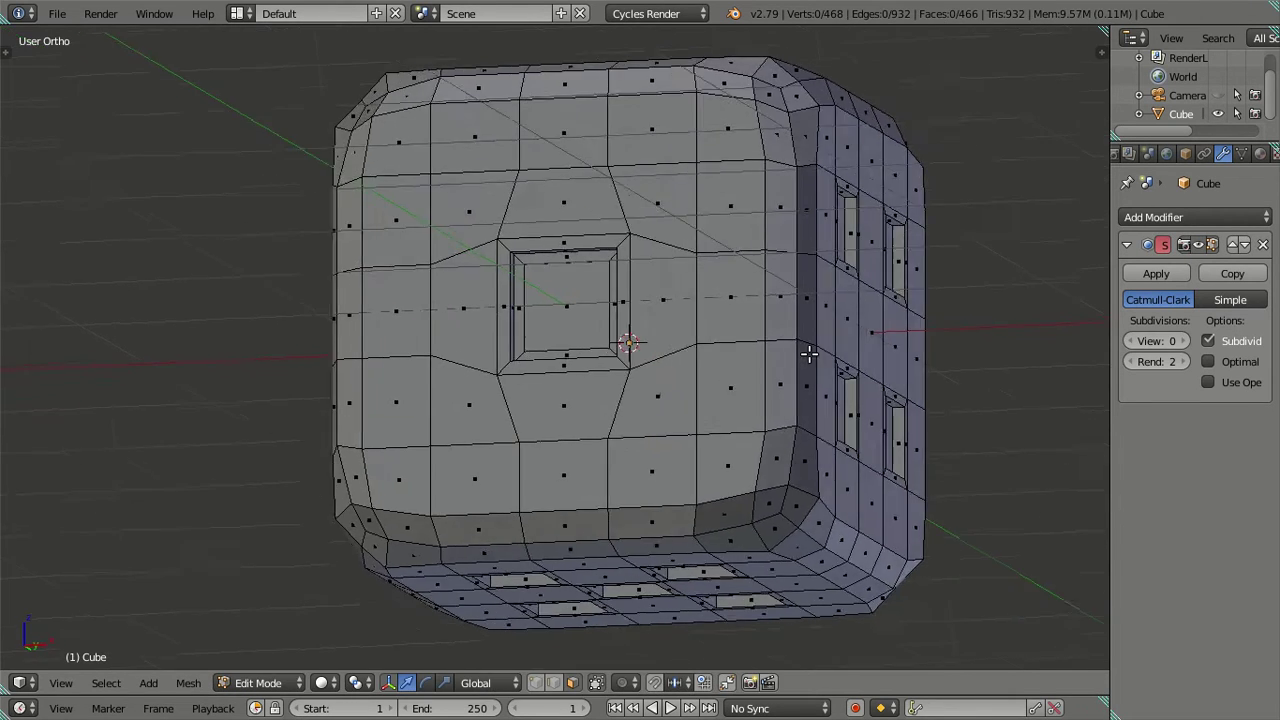
Step: Zoom in on the front pip and select its inner square's edges
middle_click_drag(808, 354, 720, 546)
scroll(721, 455, "up", 4)
middle_click_drag(721, 455, 666, 623)
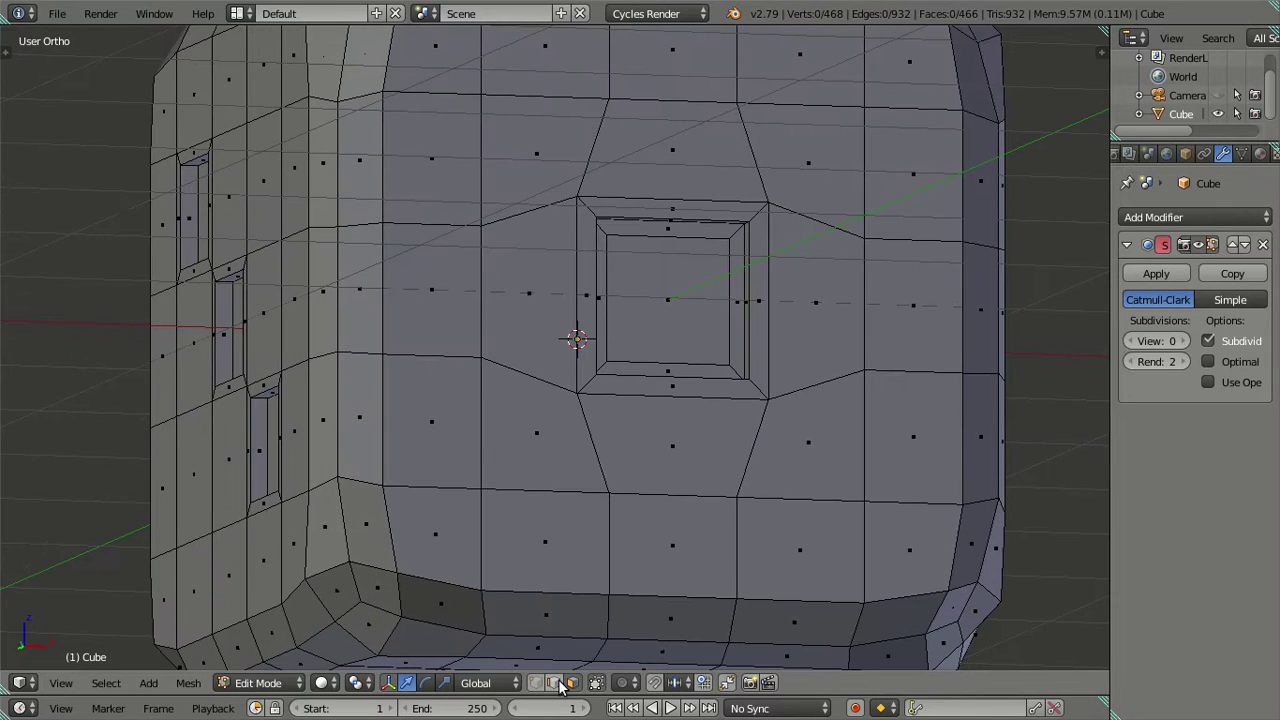
right_click(729, 313)
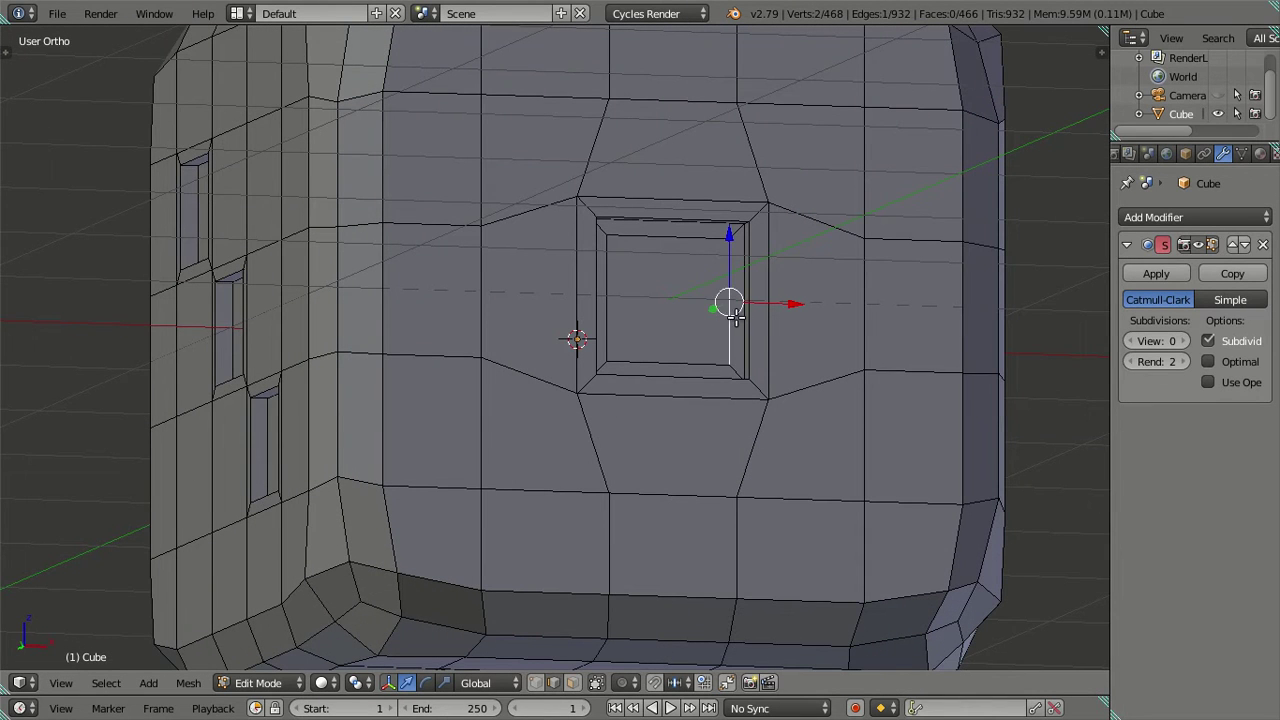
middle_click_drag(733, 315, 734, 363)
scroll(646, 323, "up", 2)
right_click(662, 330, "shift")
right_click(703, 385, "shift")
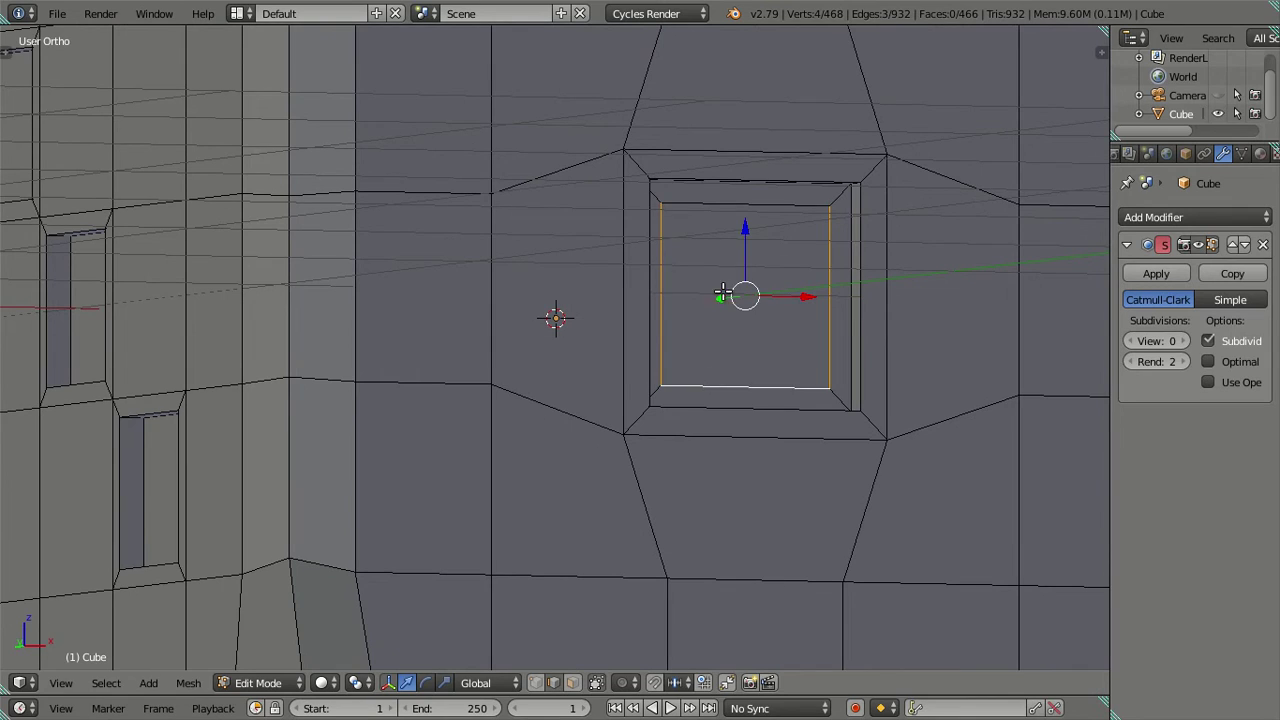
right_click(758, 208, "shift")
right_click(846, 203, "shift")
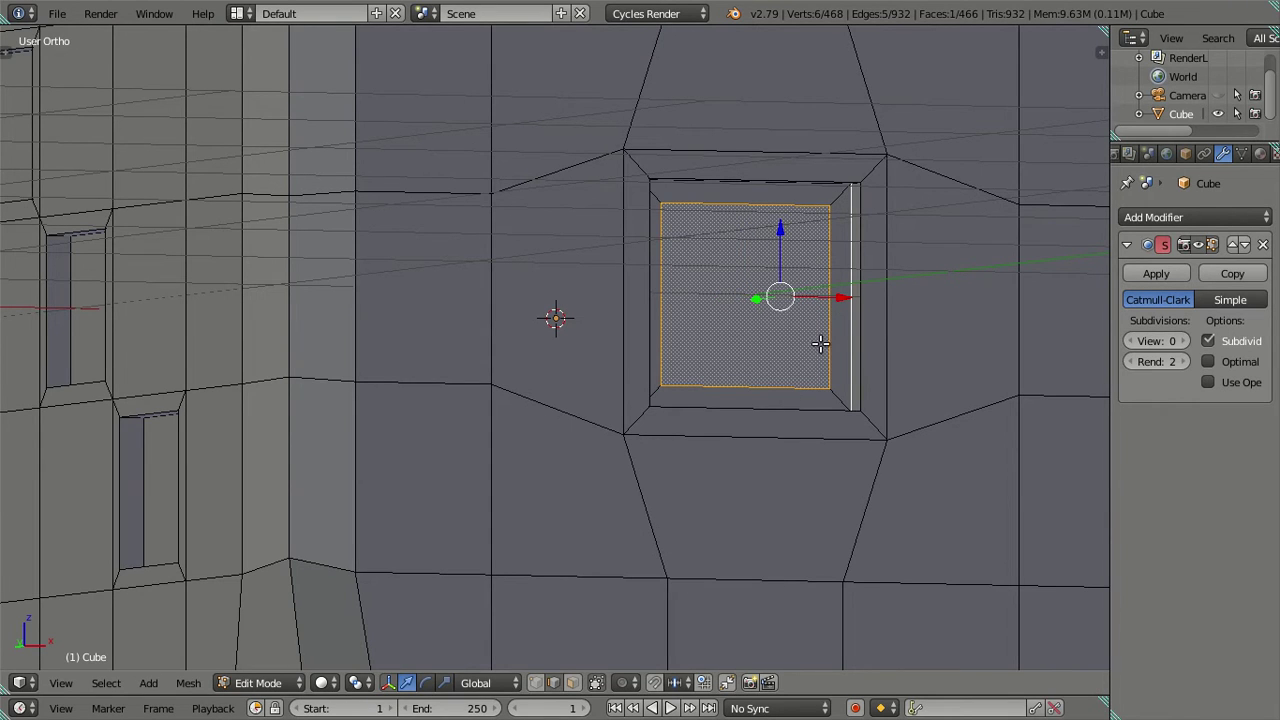
Step: Reselect the inner square's edges and corners and apply Dissolve Edges
right_click(752, 374)
right_click(809, 212, "shift")
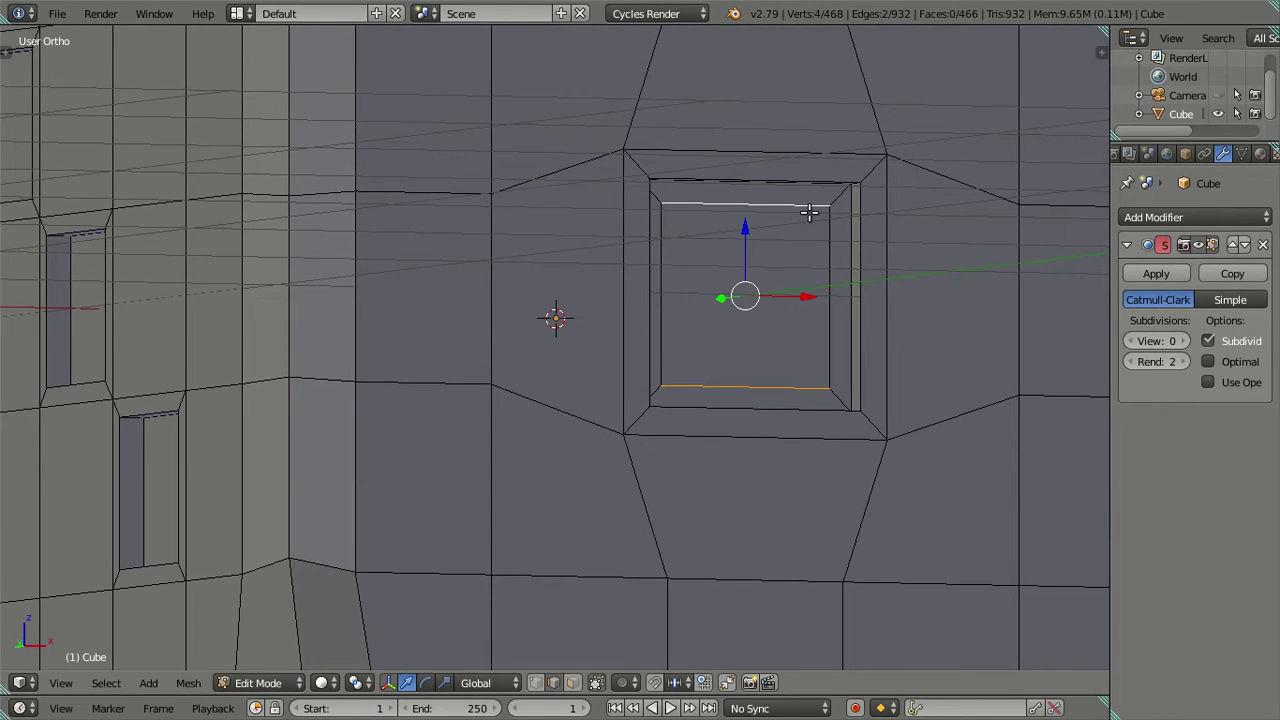
right_click(828, 289, "shift")
right_click(661, 389, "shift")
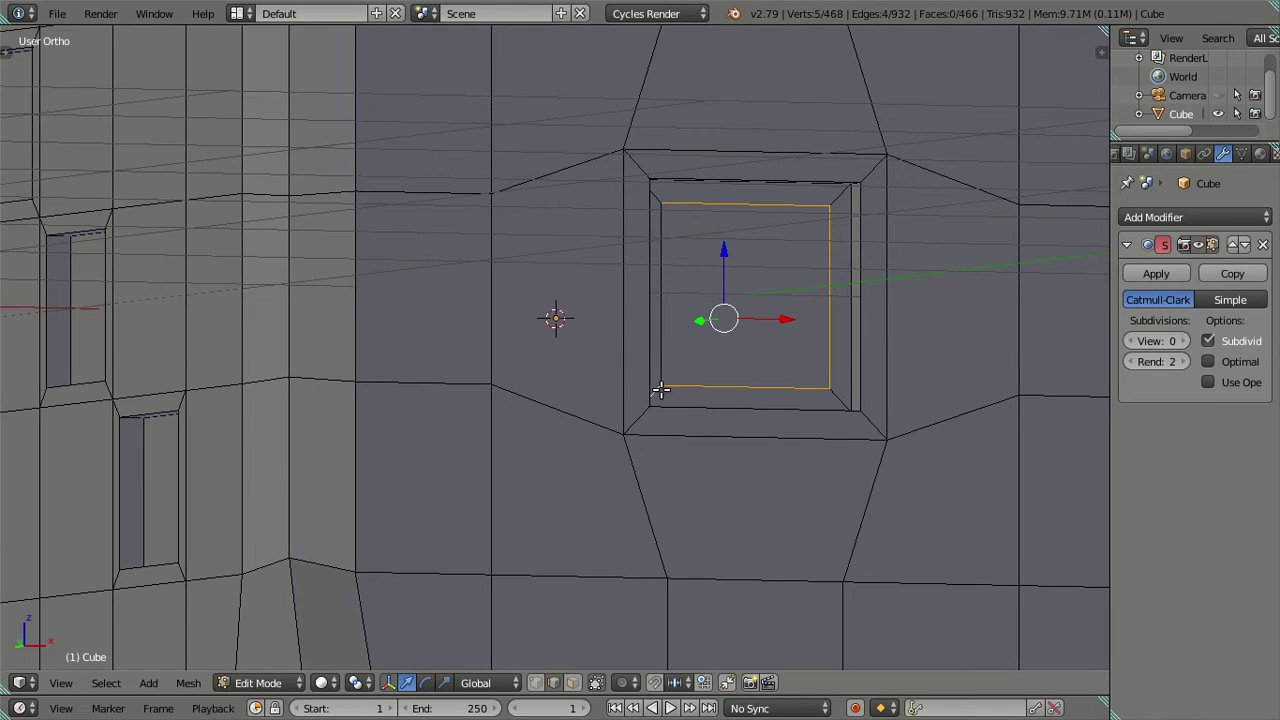
right_click(658, 191, "shift")
right_click(831, 204, "shift")
right_click(838, 195, "shift")
right_click(835, 395, "shift")
key("x")
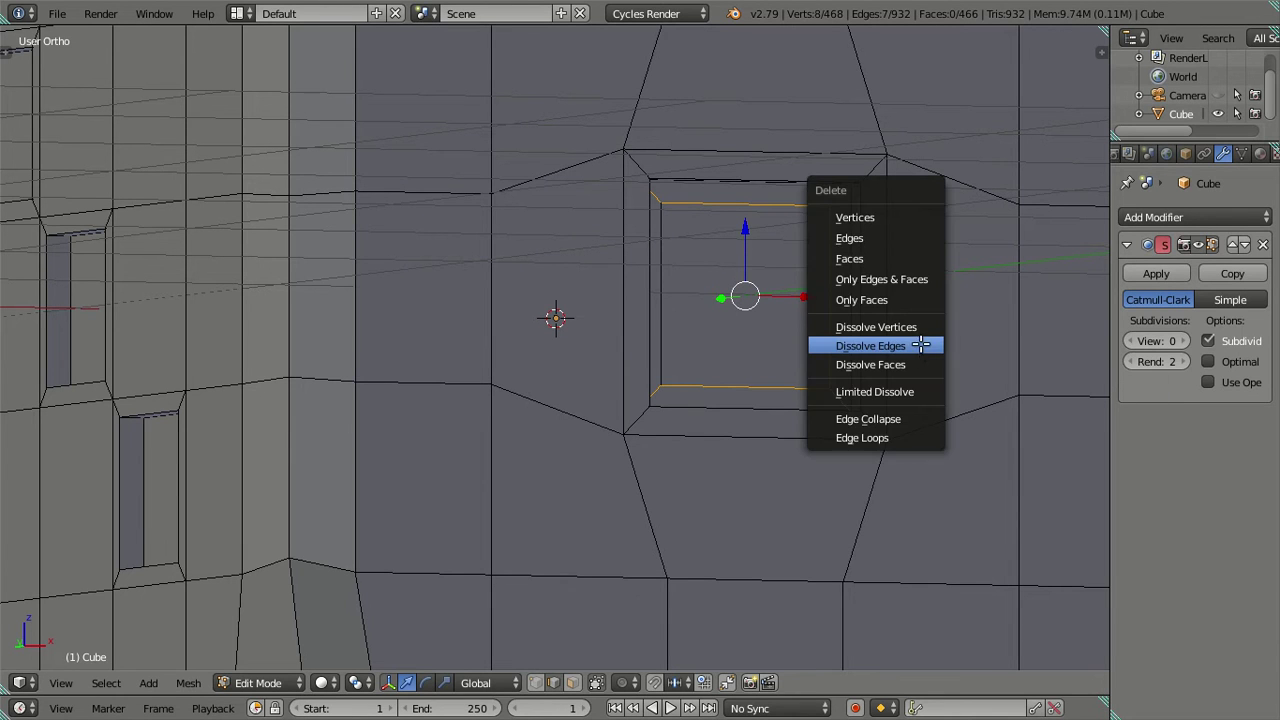
left_click(920, 345)
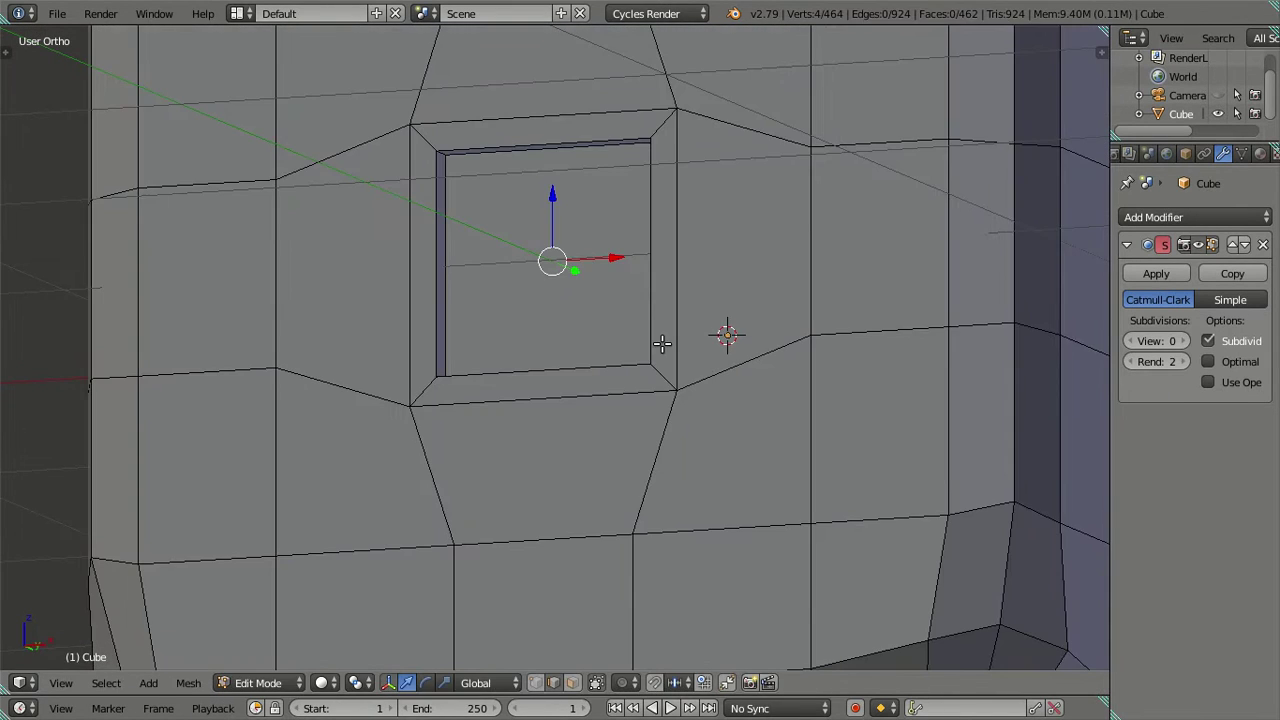
Step: In face select mode, extrude the pip's merged square face
left_click(572, 682)
right_click(530, 266)
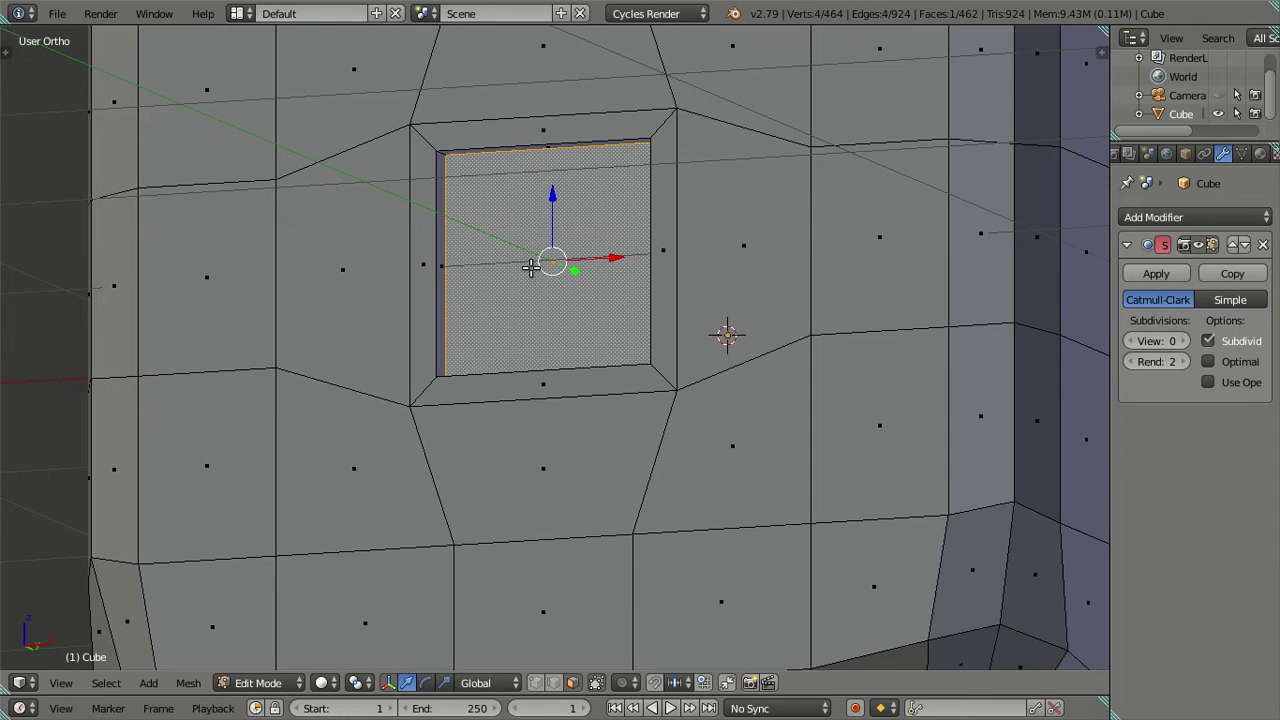
key("e")
left_click(745, 225)
mouse_move(746, 214)
middle_mouse_down()
mouse_move(622, 329)
mouse_move(651, 320)
middle_mouse_up()
Step: Push the extruded face deeper along Y in wireframe, then deselect everything
key("z")
key("g")
key("y")
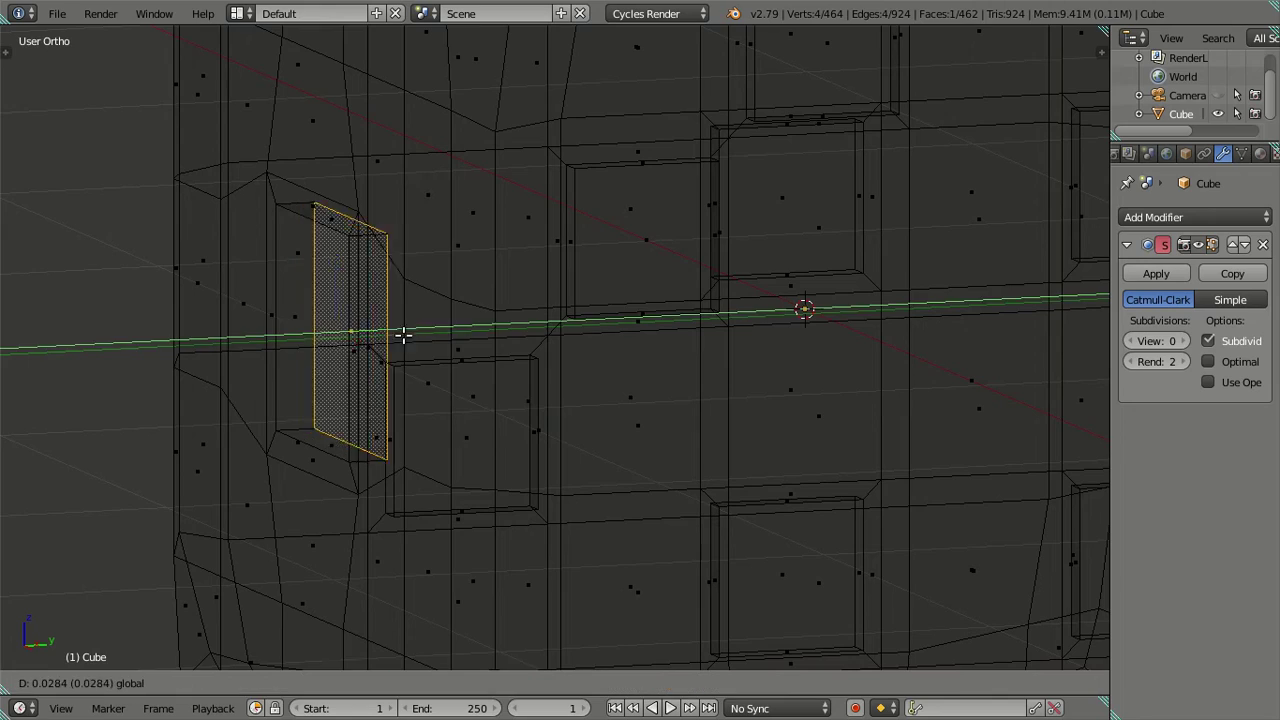
left_click(516, 310)
key("a")
key("z")
scroll(586, 303, "down", 3)
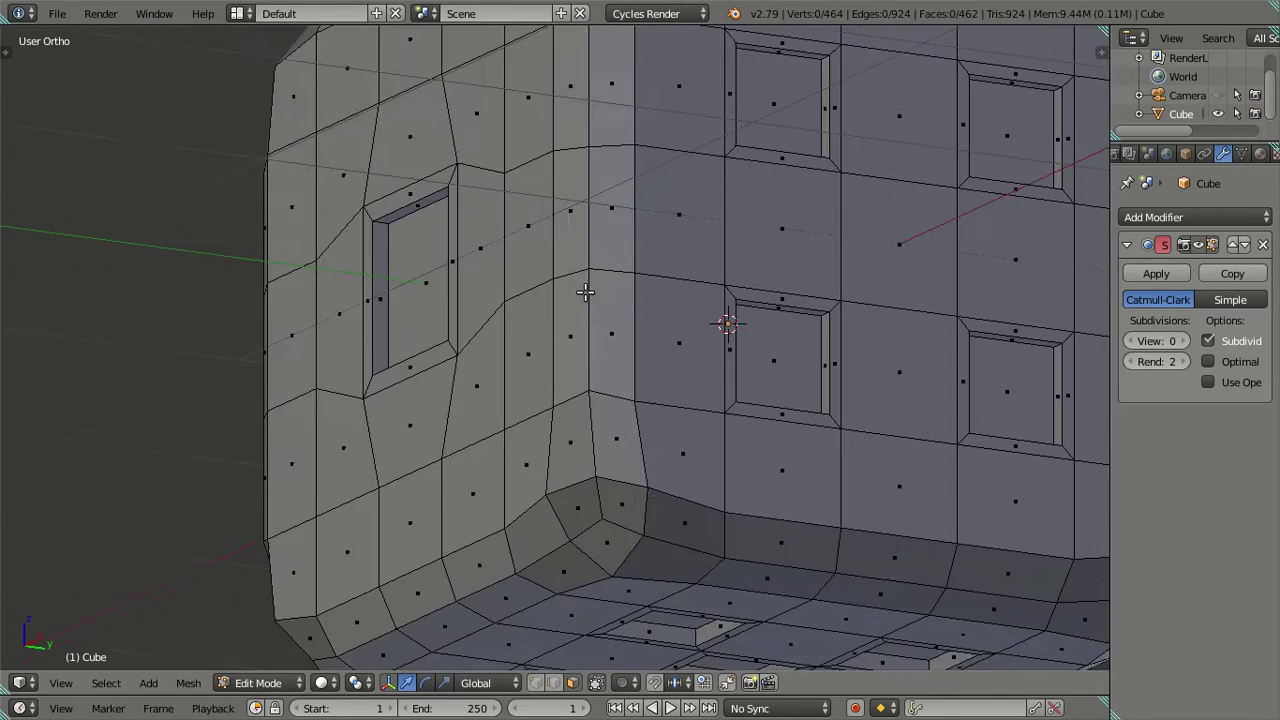
scroll(585, 296, "down", 2)
middle_click_drag(584, 296, 689, 354)
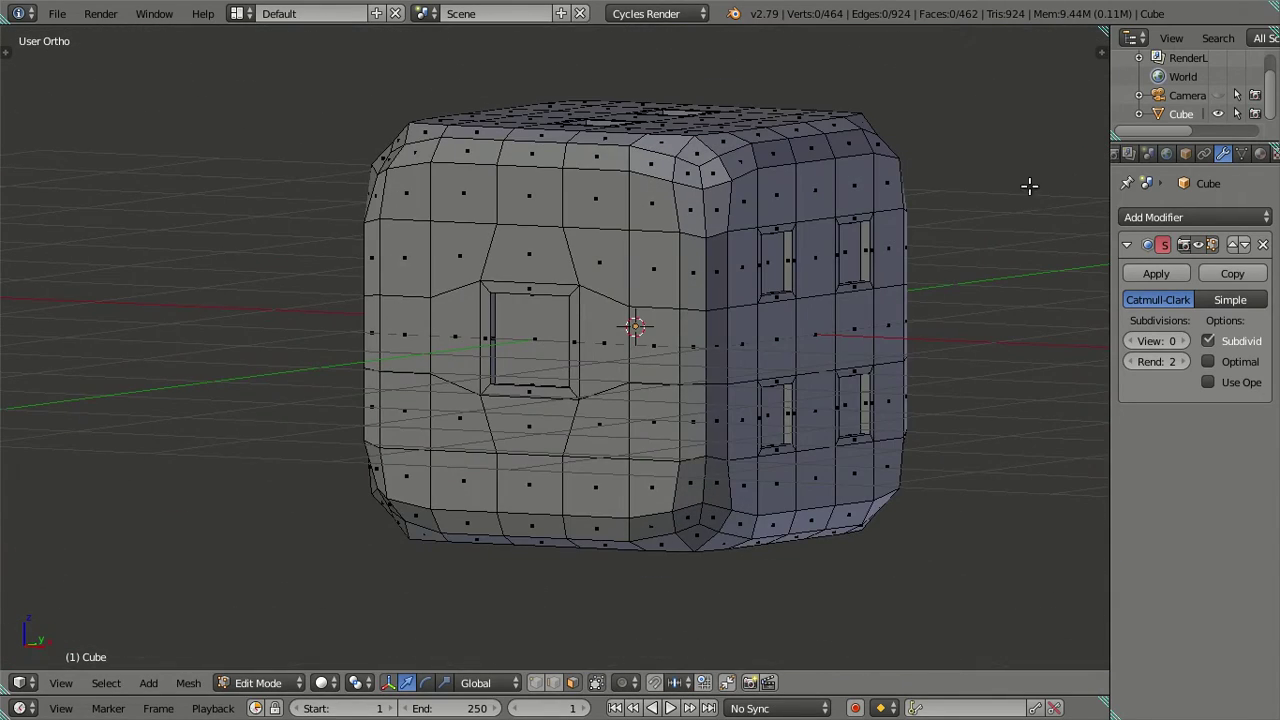
Step: In the Material tab, assign the existing Material to the cube in Object Mode
left_click(1260, 153)
right_click(763, 250)
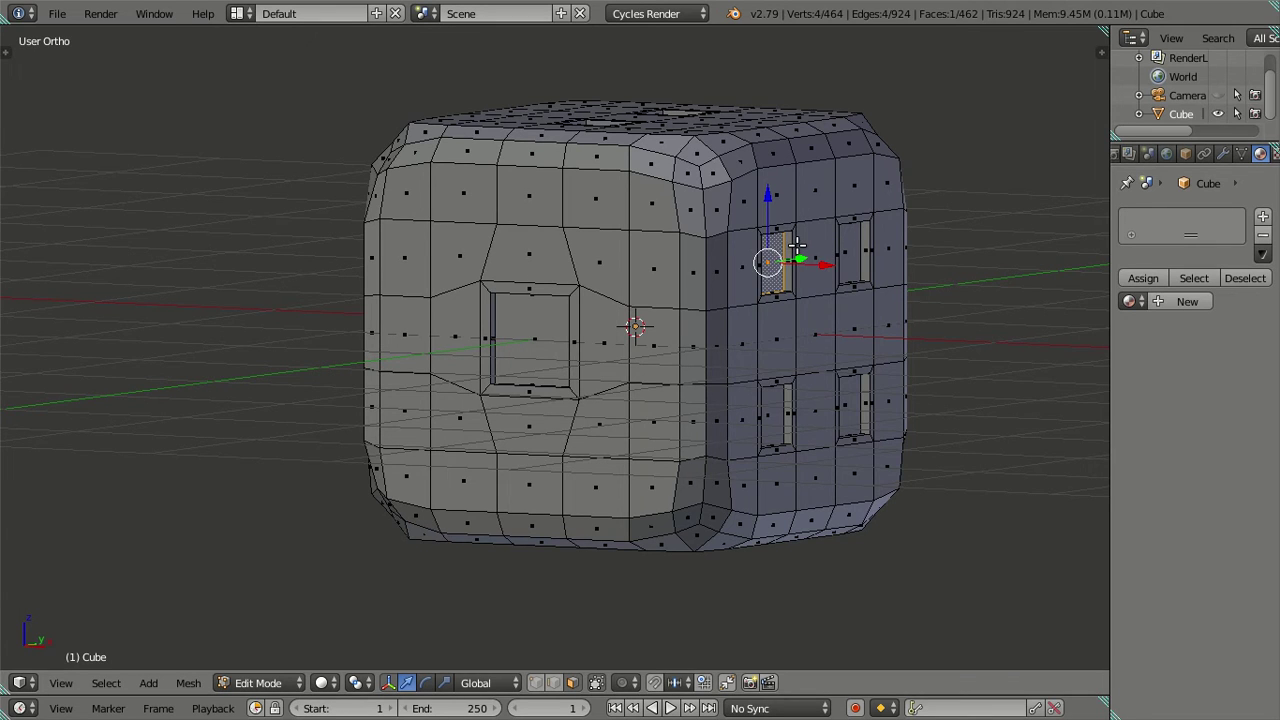
key("a")
middle_click_drag(797, 245, 826, 309)
key("Tab")
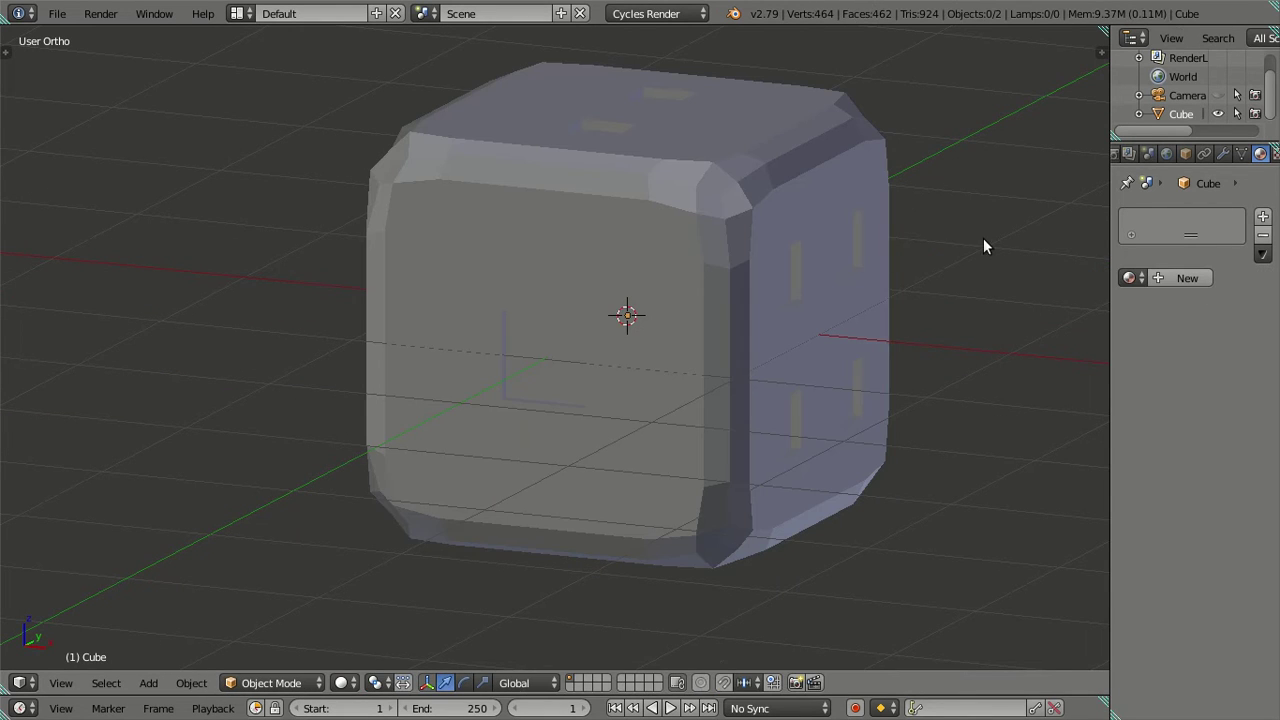
left_click(1129, 278)
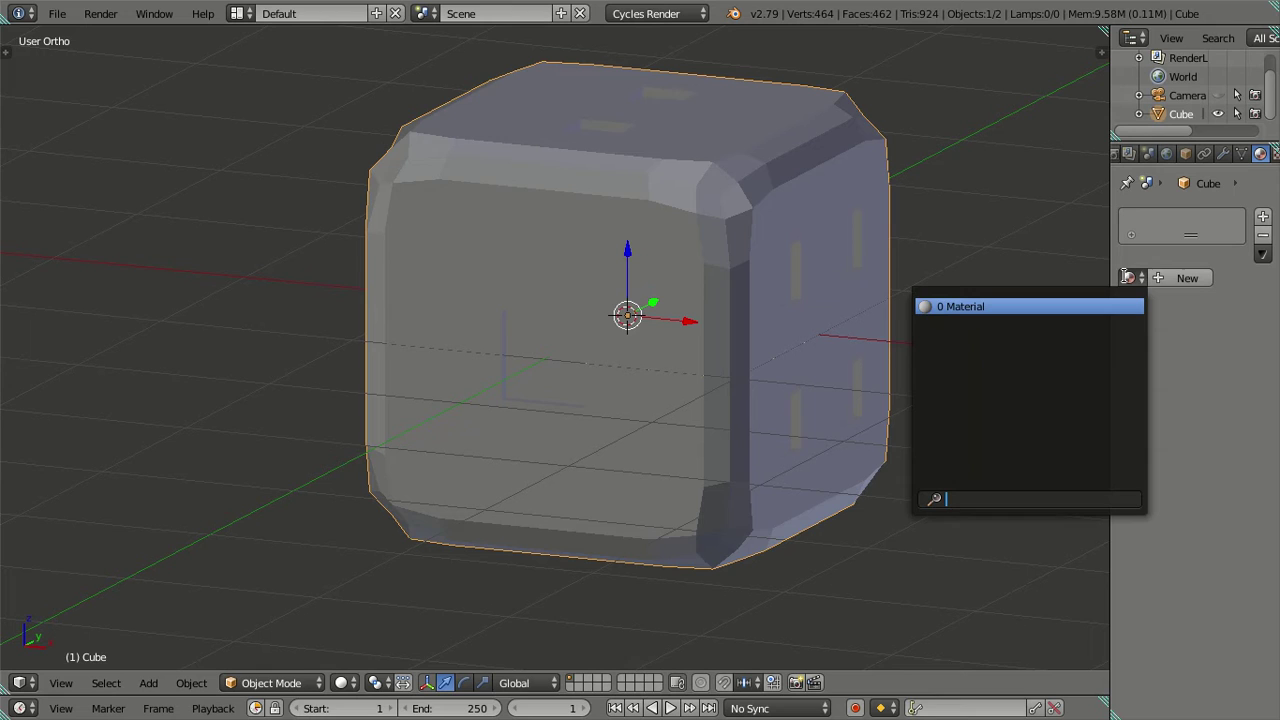
left_click(1060, 306)
Step: In Edit Mode, add a second slot linked to Material and make it Material.001
mouse_move(953, 340)
middle_mouse_down()
mouse_move(738, 288)
mouse_move(616, 304)
mouse_move(825, 308)
mouse_move(903, 362)
mouse_move(837, 360)
mouse_move(728, 300)
middle_mouse_up()
key("Tab")
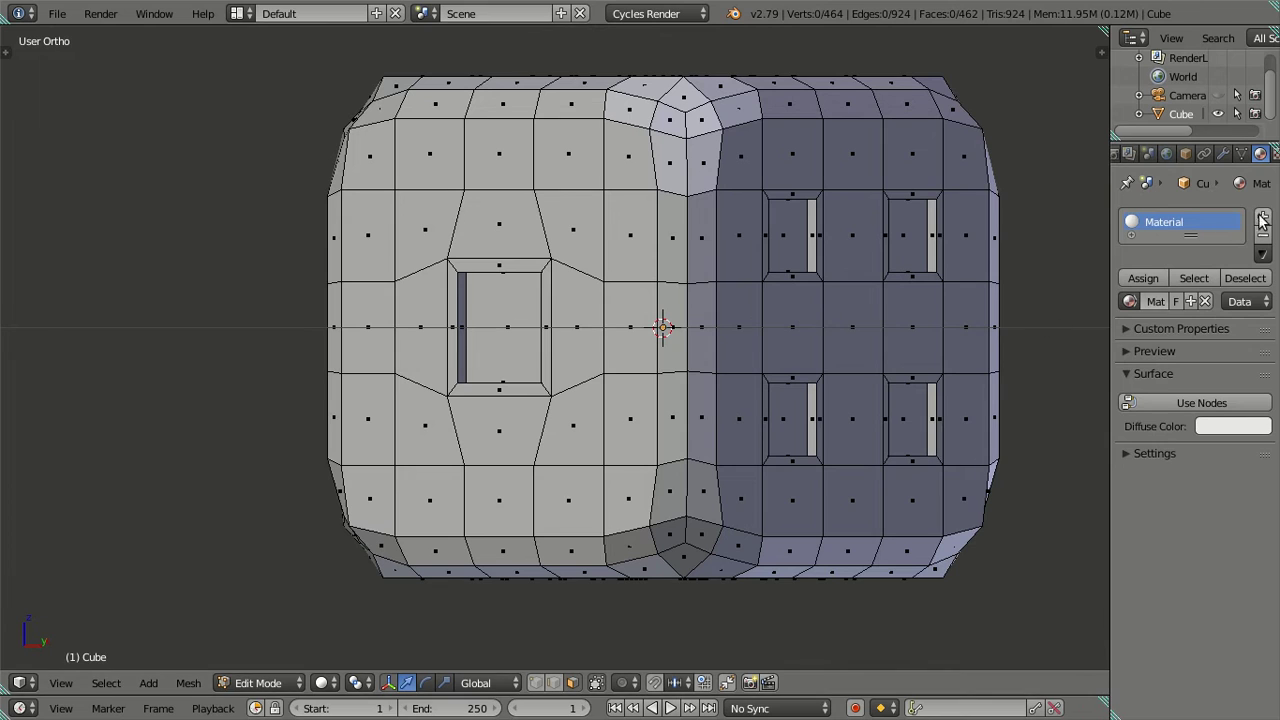
left_click(1262, 218)
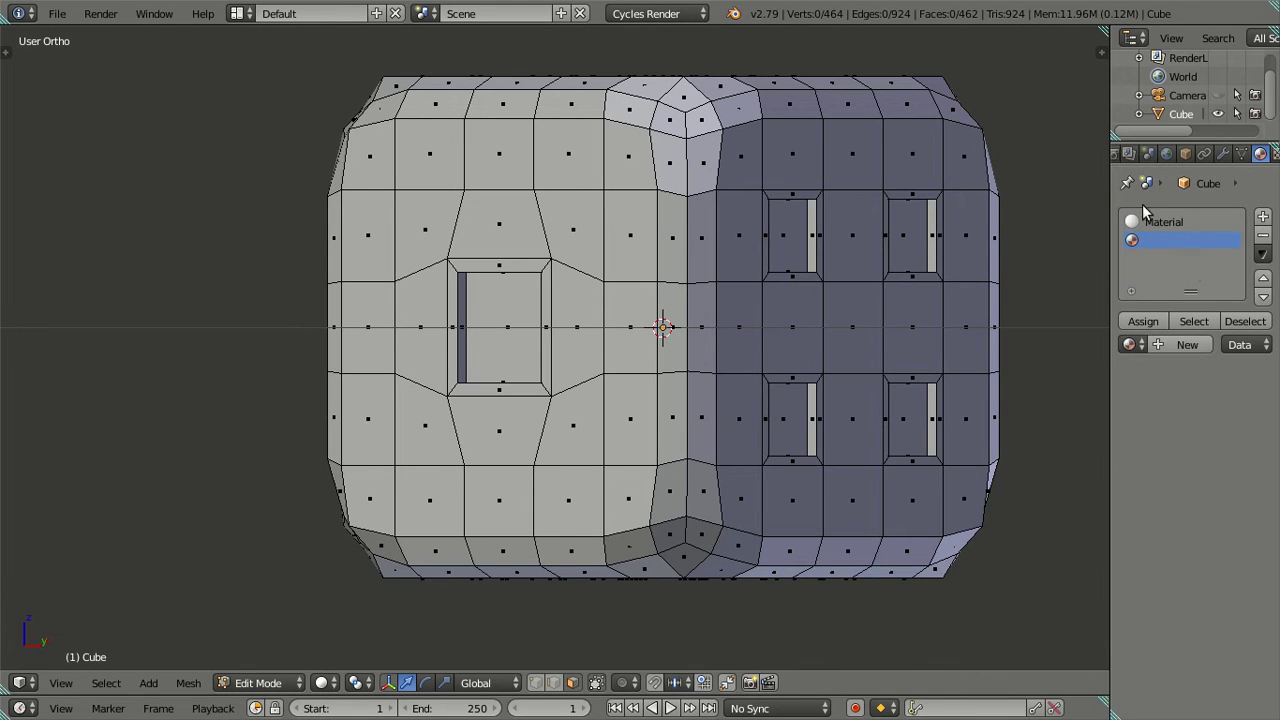
left_click(1129, 344)
left_click(1066, 371)
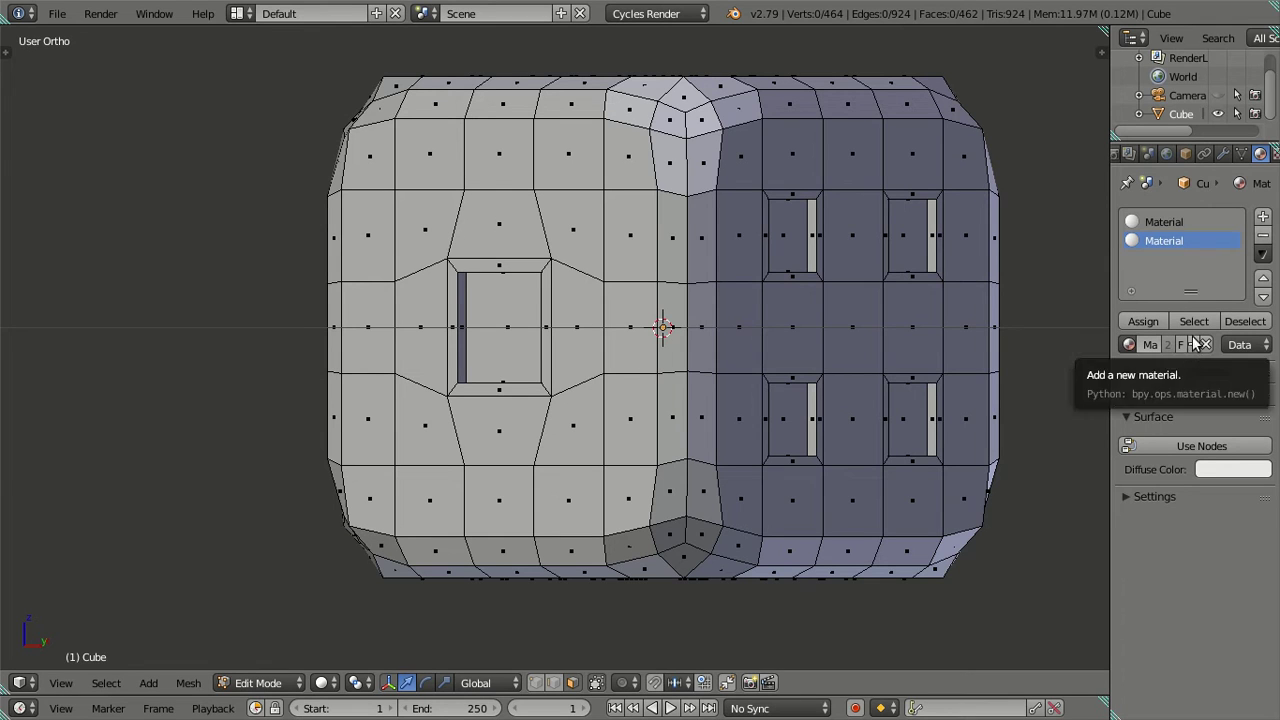
left_click(1195, 345)
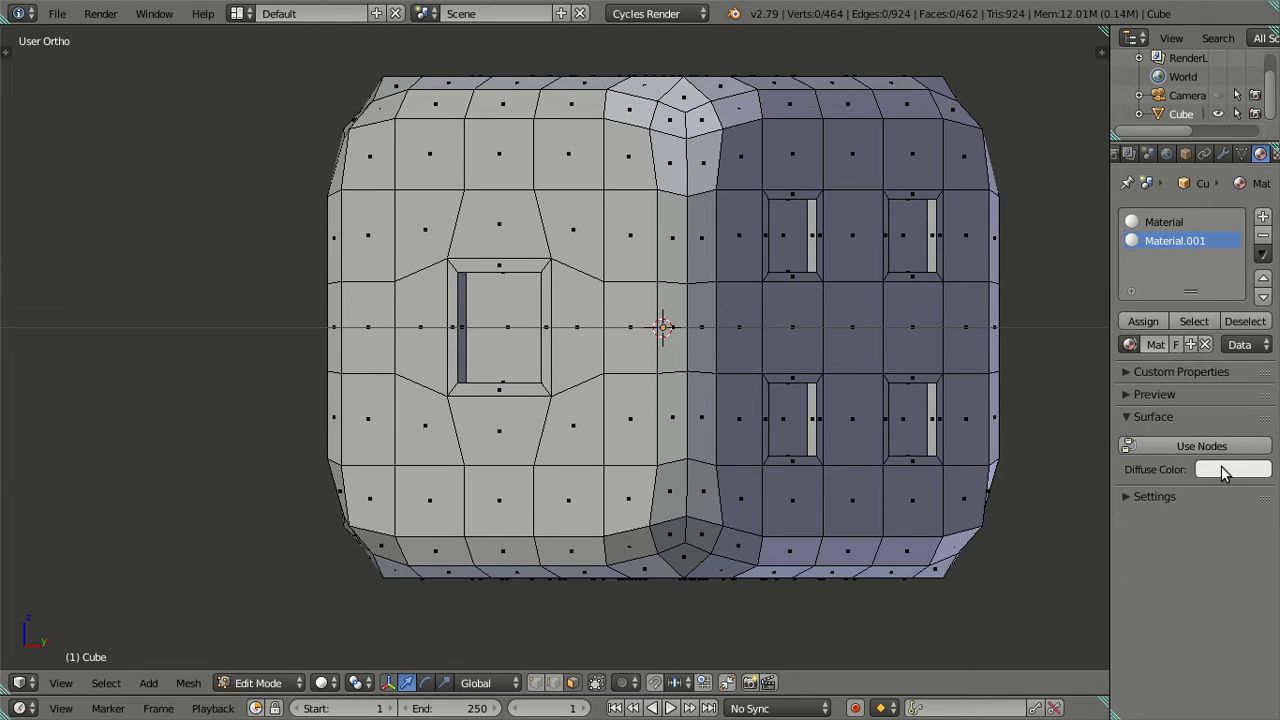
Step: Set Material.001's diffuse colour to blue in the colour wheel
left_click(1224, 469)
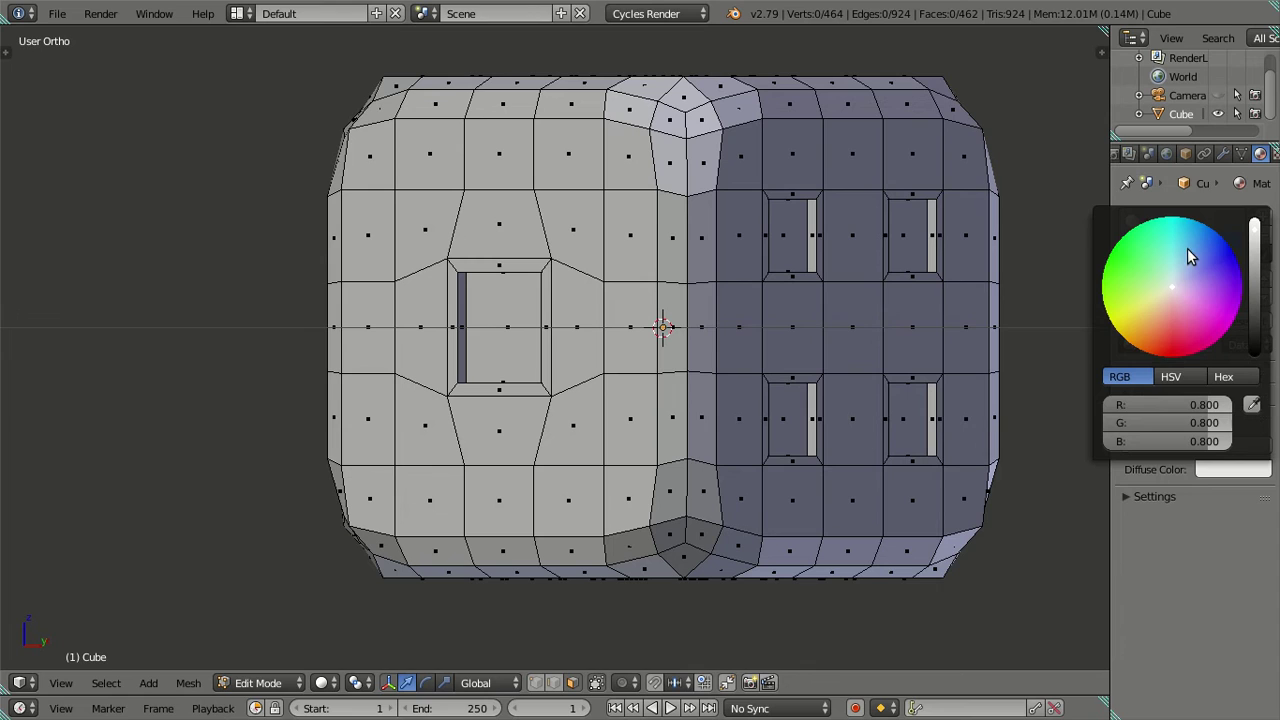
left_click_drag(1188, 247, 1216, 232)
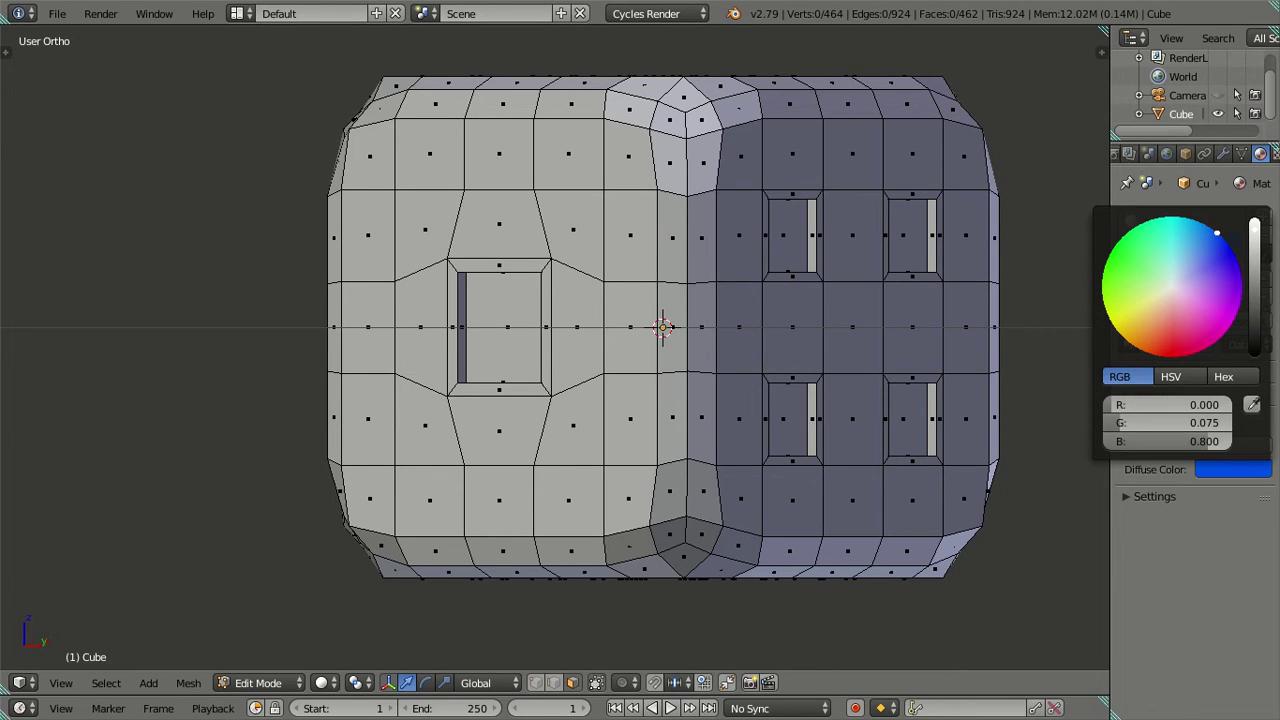
left_click_drag(1219, 234, 1223, 240)
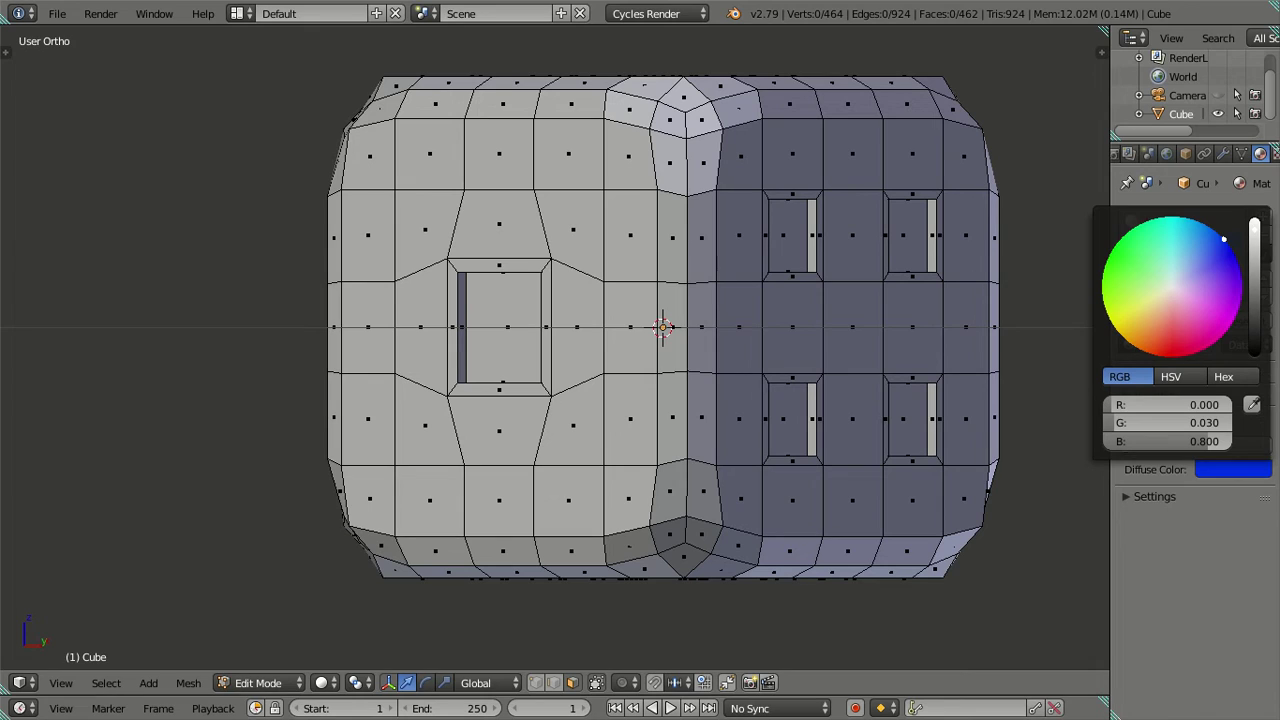
left_click_drag(1222, 237, 1218, 233)
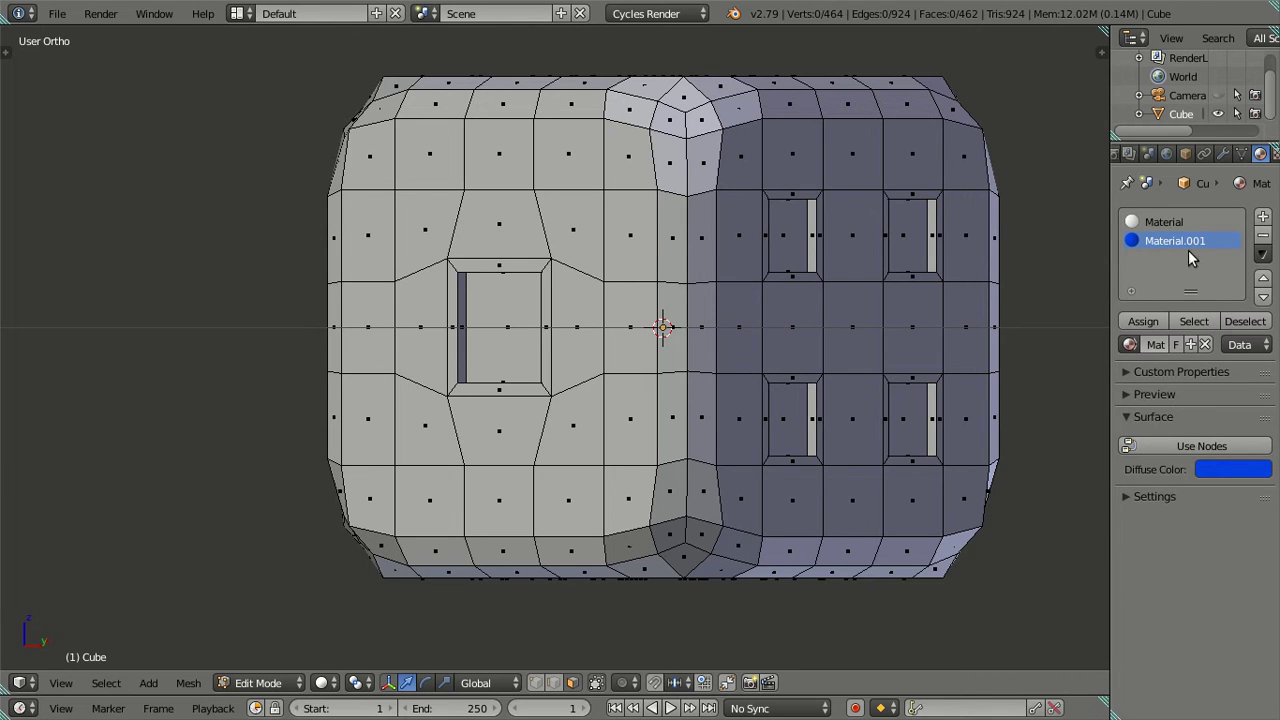
Step: Add a third slot with Material.002 and set its diffuse colour to red
left_click(1263, 218)
left_click(1134, 344)
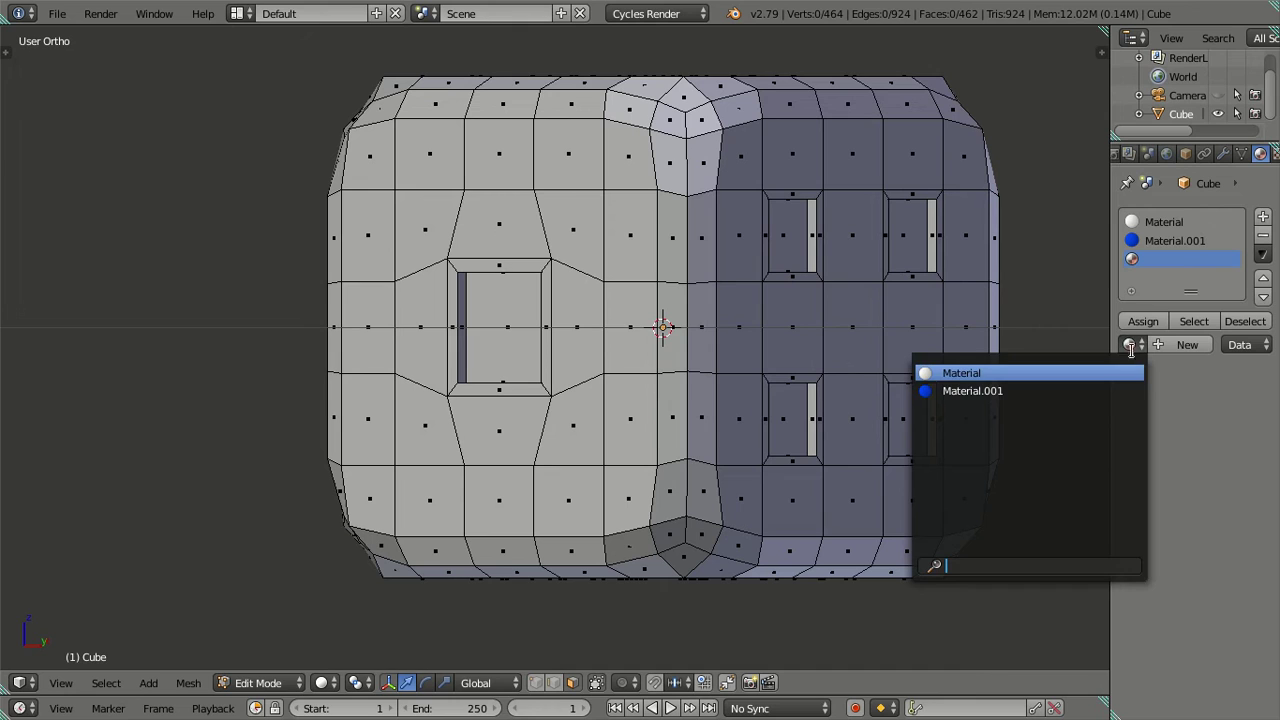
left_click(1109, 374)
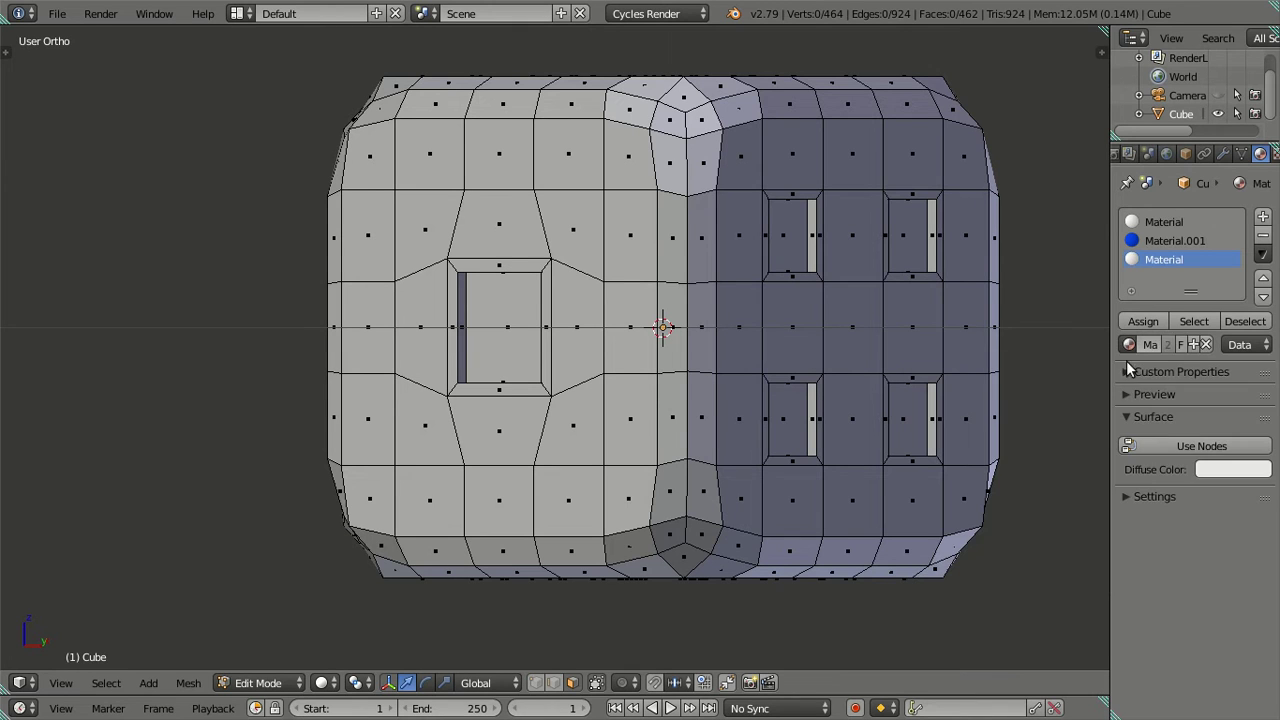
left_click(1222, 468)
left_click_drag(1160, 292, 1162, 356)
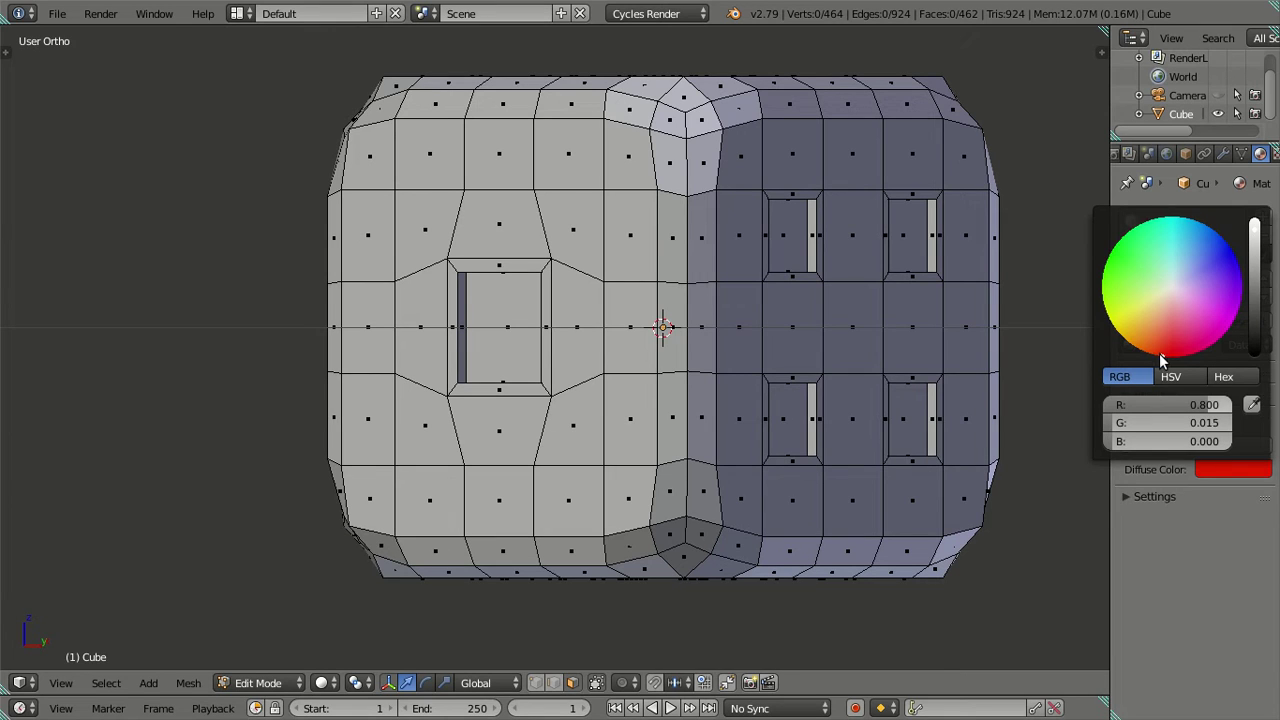
Step: Select five pip faces on one side of the die and assign them the red Material.002
right_click(504, 346)
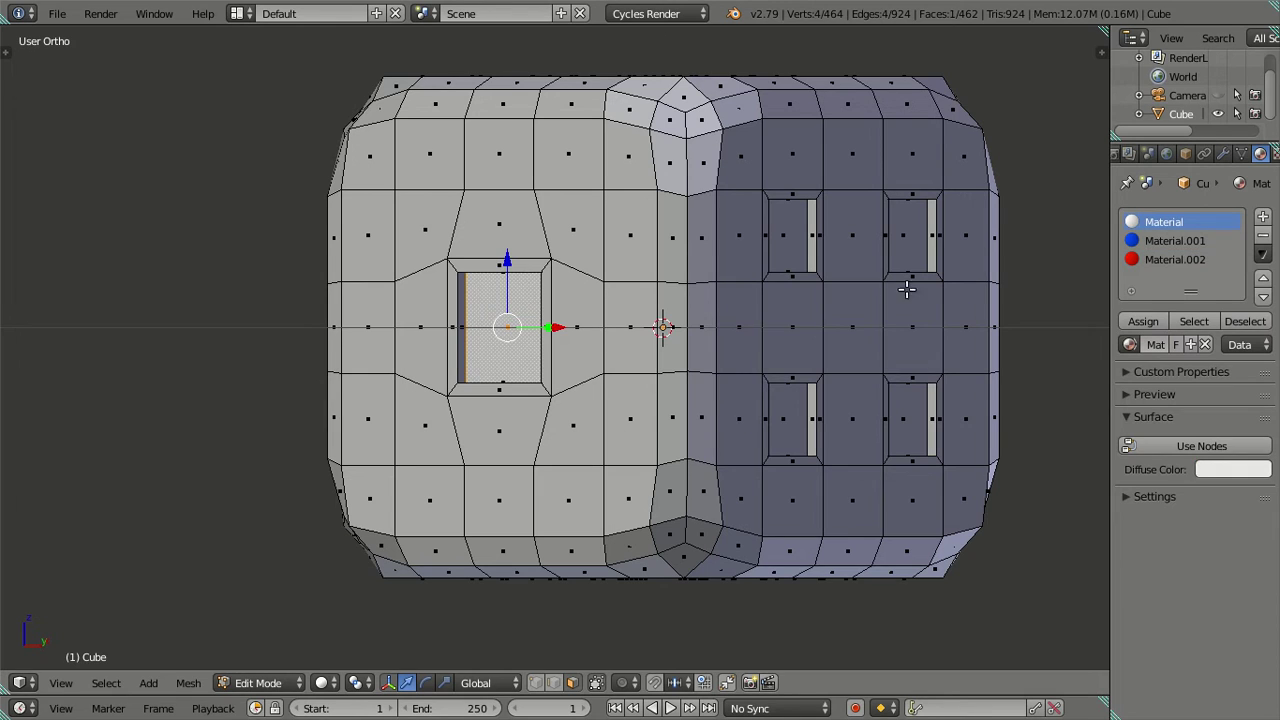
middle_click_drag(841, 316, 806, 297)
right_click(759, 234, "shift")
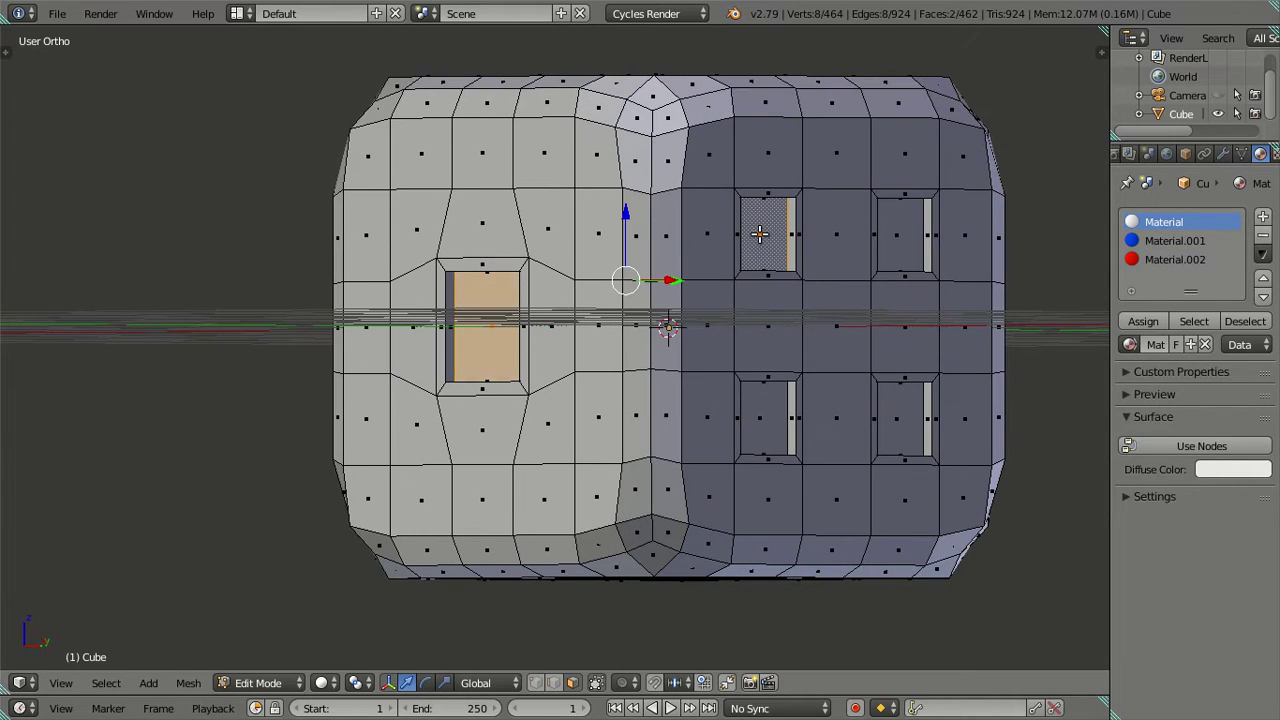
right_click(908, 244, "shift")
right_click(904, 418, "shift")
right_click(760, 422, "shift")
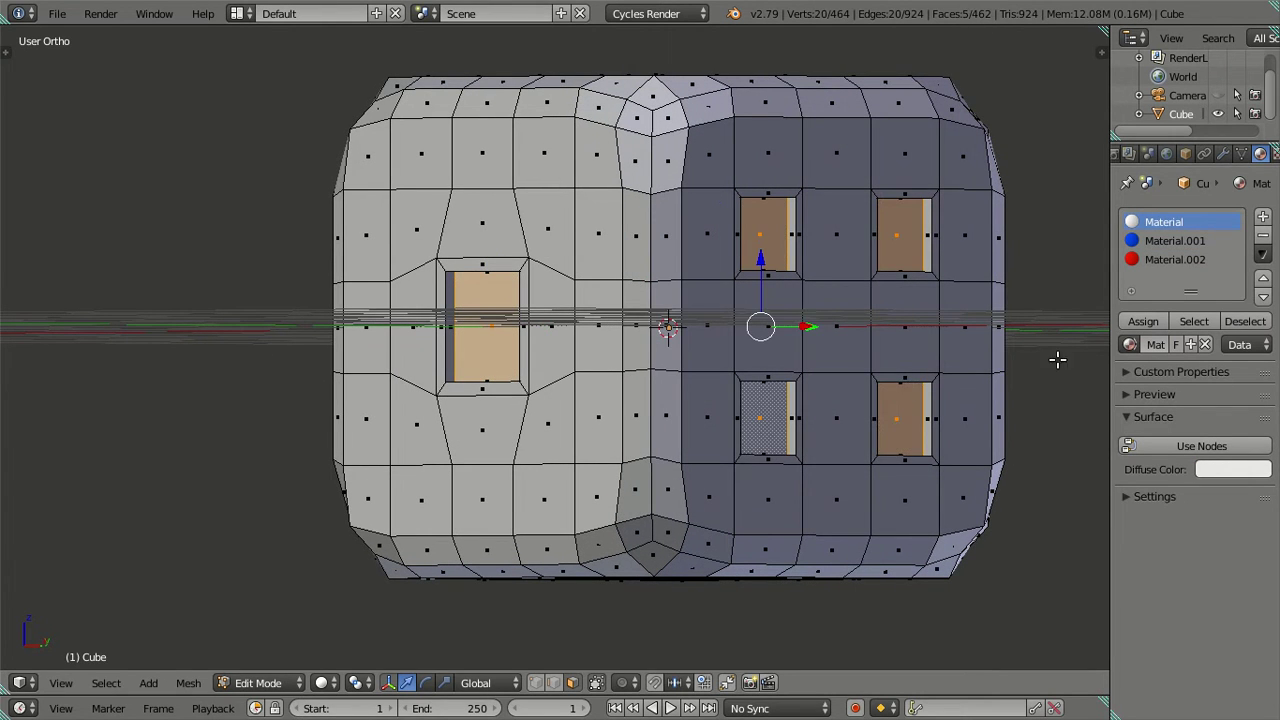
left_click(1165, 259)
left_click(1141, 321)
Step: Select pip faces across the top and side faces of the die
key("z")
key("z")
key("a")
middle_click_drag(764, 302, 593, 242)
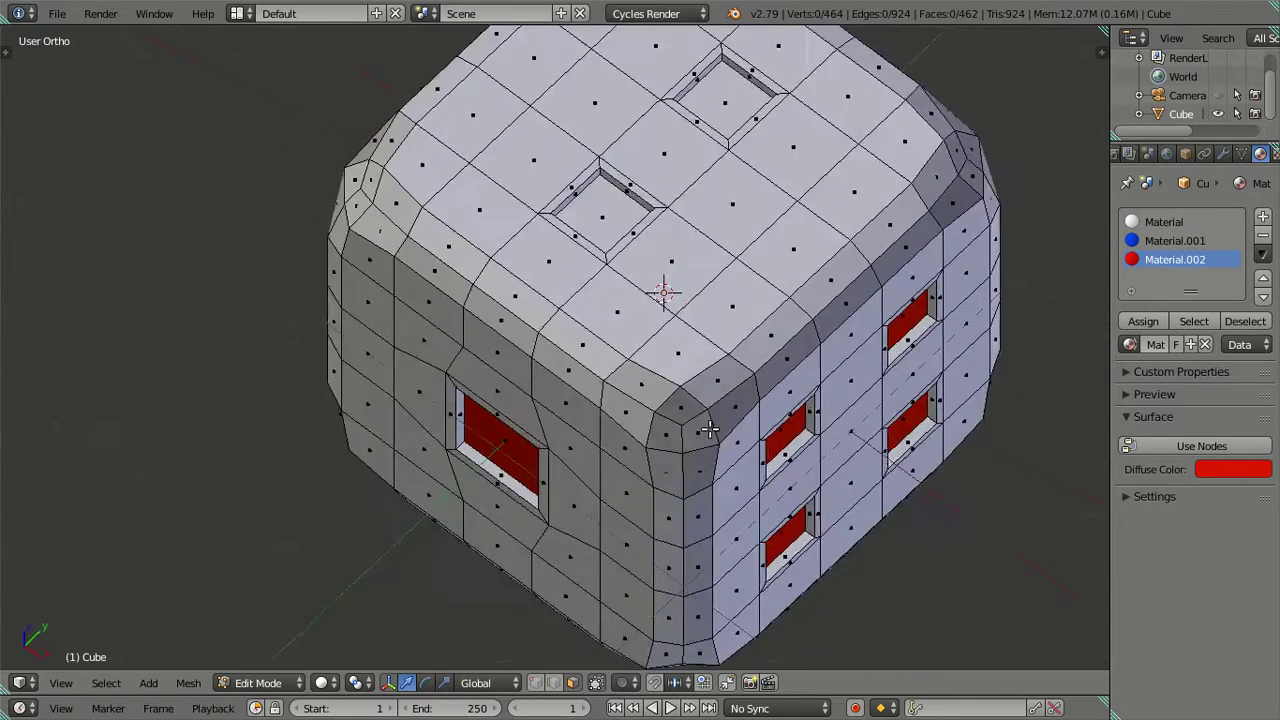
right_click(593, 242)
right_click(739, 147, "shift")
middle_click_drag(739, 147, 699, 198)
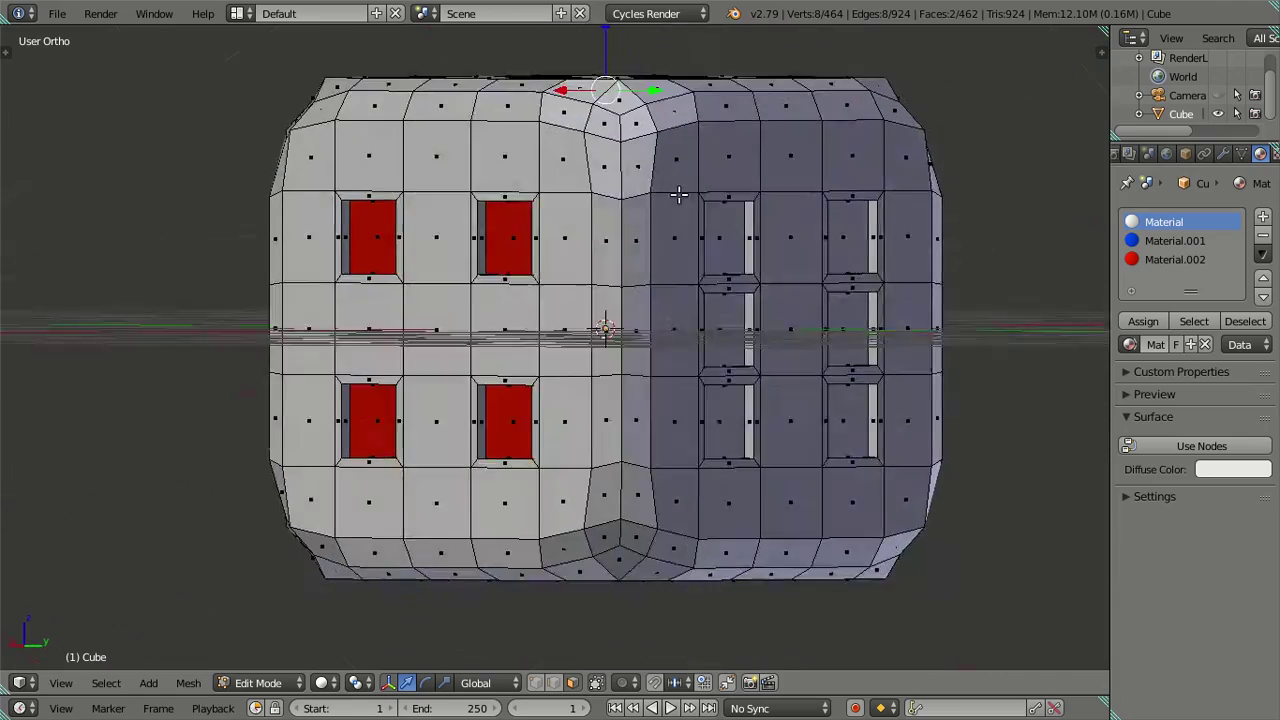
right_click(699, 198, "shift")
right_click(697, 292, "shift")
right_click(693, 373, "shift")
mouse_move(693, 373)
middle_mouse_down()
mouse_move(730, 371)
mouse_move(677, 269)
middle_mouse_up()
right_click(677, 269, "shift")
right_click(666, 346, "shift")
right_click(659, 423, "shift")
Step: Add the remaining pip faces to the selection and assign them the blue Material.001
mouse_move(659, 423)
middle_mouse_down()
mouse_move(620, 460)
mouse_move(487, 357)
mouse_move(558, 260)
mouse_move(586, 343)
mouse_move(547, 298)
middle_mouse_up()
right_click(360, 202, "shift")
right_click(470, 309, "shift")
right_click(546, 379, "shift")
right_click(547, 298, "shift")
right_click(584, 377, "shift")
right_click(486, 437, "shift")
right_click(662, 490, "shift")
right_click(729, 302, "shift")
key("z")
mouse_move(729, 302)
middle_mouse_down()
mouse_move(635, 464)
mouse_move(650, 520)
middle_mouse_up()
key("z")
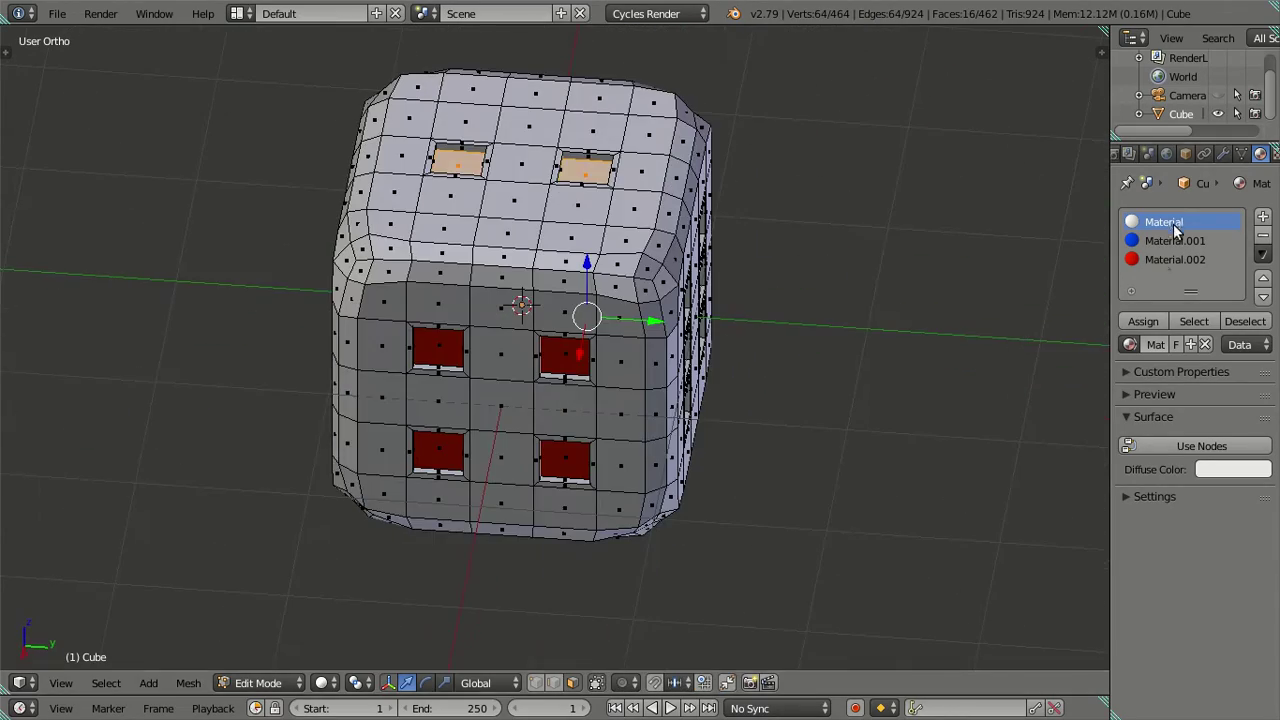
left_click(1175, 240)
left_click(1152, 318)
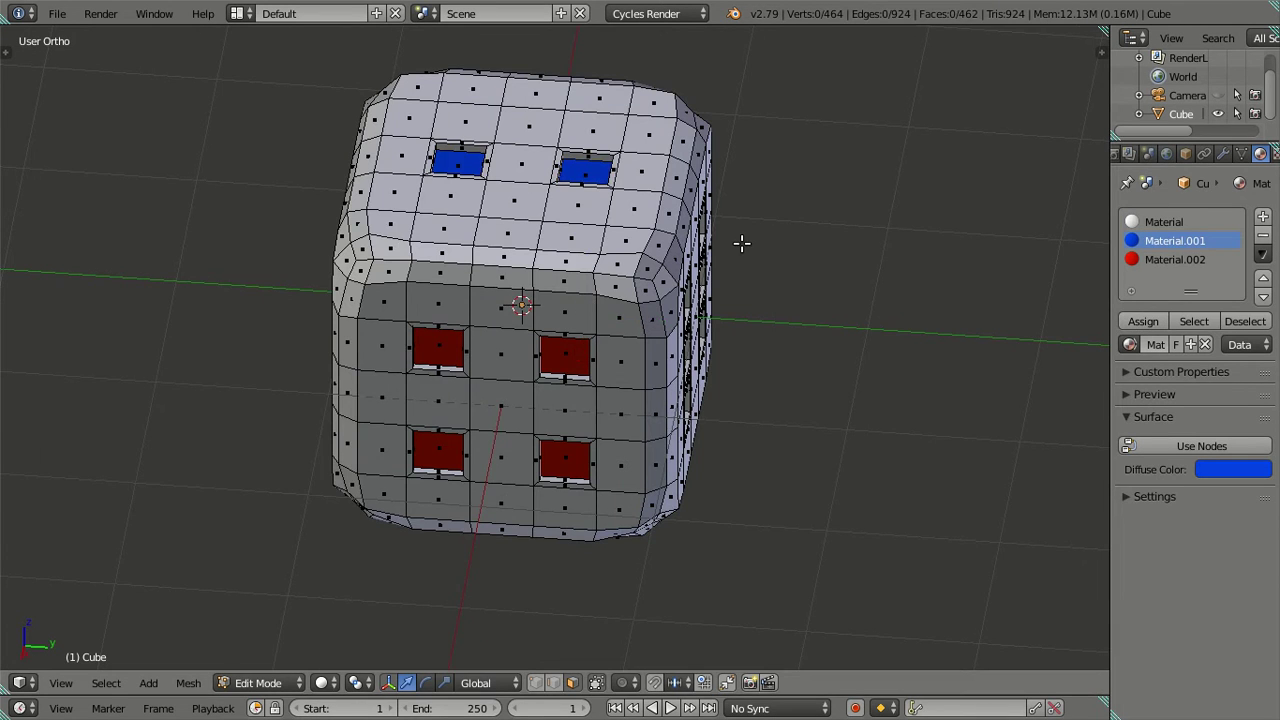
Step: Return to Object Mode and bring the blue-pip side of the die forward
key("Tab")
scroll(729, 326, "down", 4)
mouse_move(587, 305)
middle_mouse_down()
mouse_move(886, 257)
mouse_move(780, 270)
middle_mouse_up()
scroll(886, 257, "up", 2)
Step: Raise the Subdivision Surface viewport level to 2, enter Edit Mode, then drop it to 0
left_click(1222, 153)
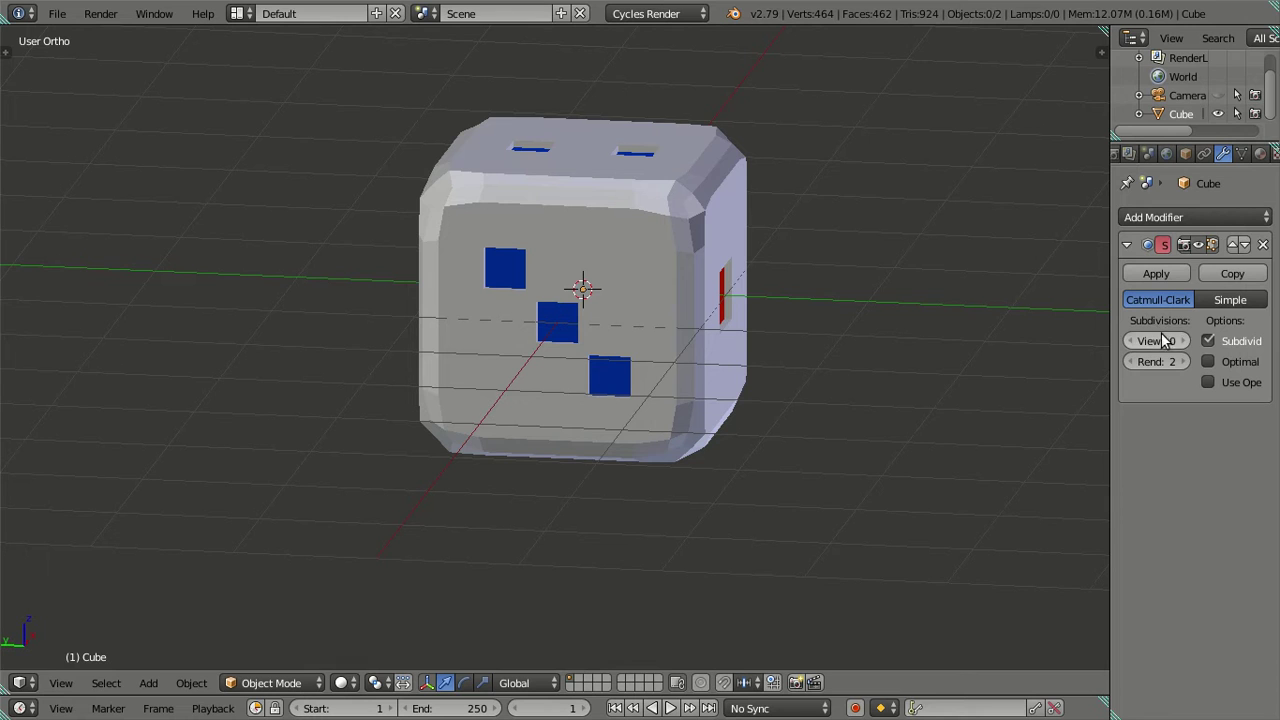
left_click(1184, 341)
left_click(1184, 341)
mouse_move(980, 341)
middle_mouse_down()
mouse_move(706, 276)
mouse_move(829, 295)
mouse_move(757, 385)
middle_mouse_up()
scroll(706, 273, "up", 3)
key("Tab")
mouse_move(693, 334)
middle_mouse_down()
mouse_move(714, 326)
mouse_move(740, 370)
middle_mouse_up()
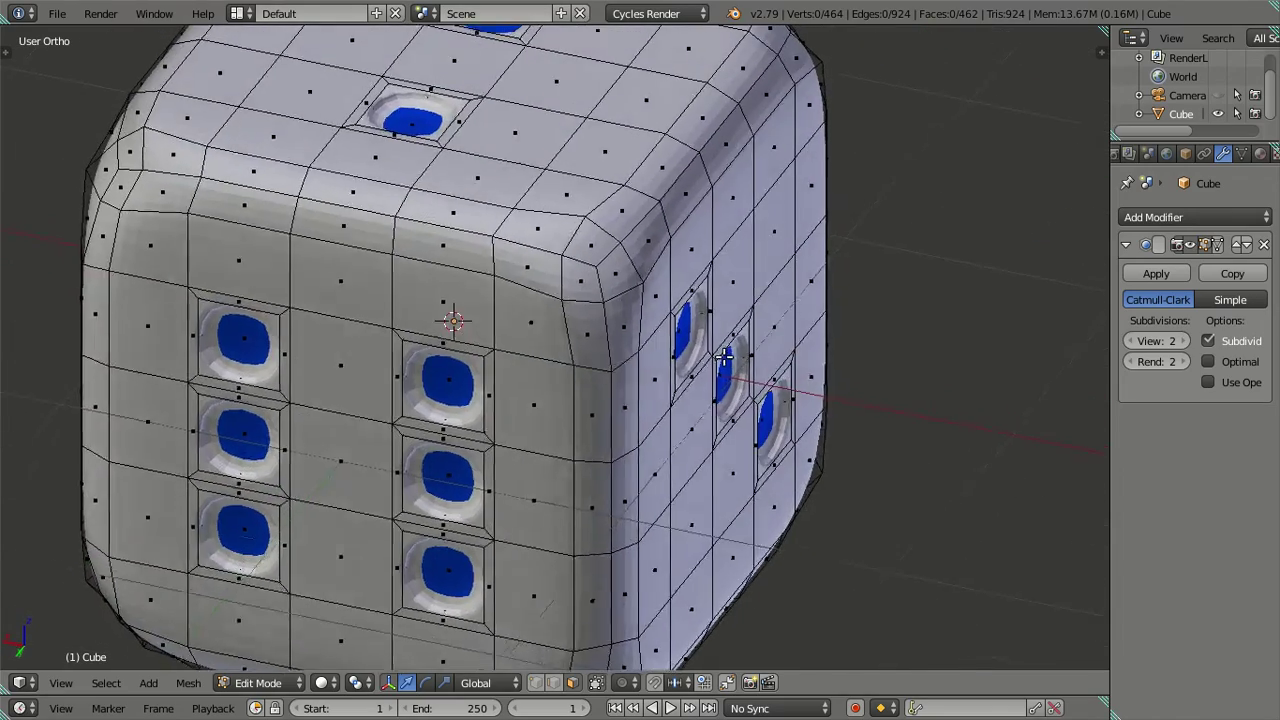
left_click(1129, 341)
left_click(1129, 341)
mouse_move(700, 330)
middle_mouse_down()
mouse_move(829, 387)
mouse_move(748, 349)
mouse_move(813, 305)
middle_mouse_up()
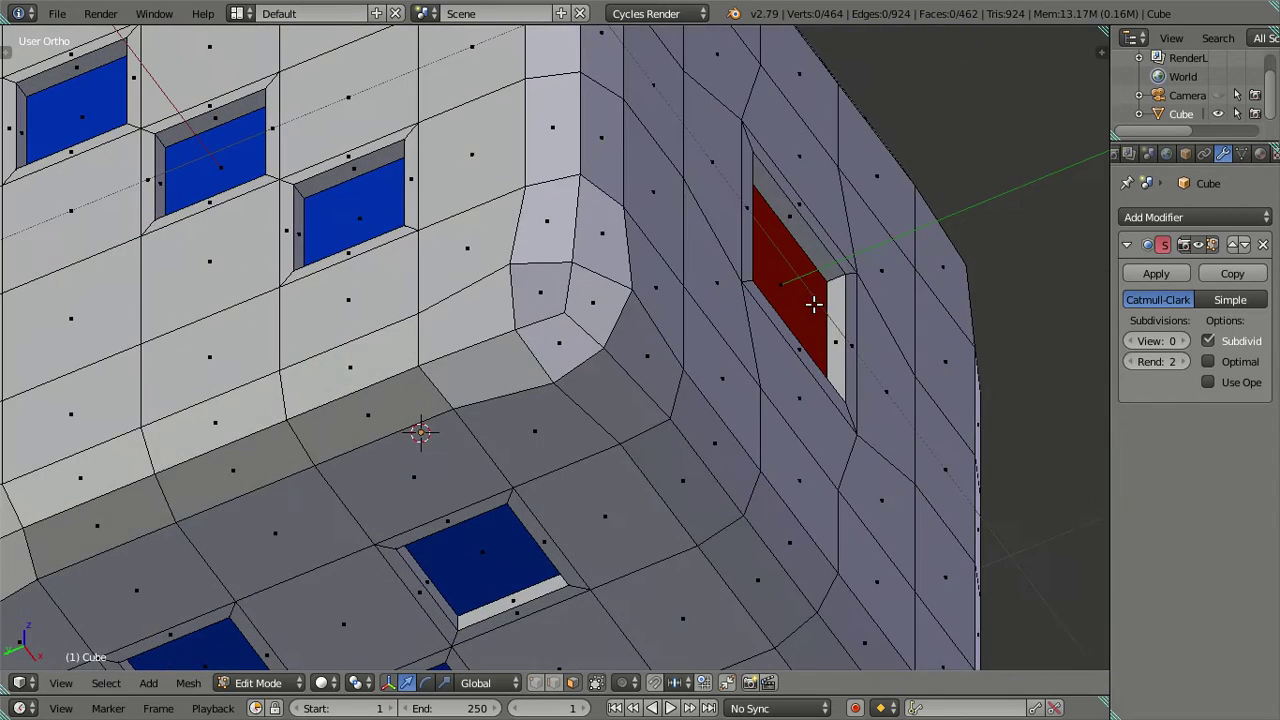
Step: Assign the red Material.002 to the walls inside the single pip's recess, then deselect
right_click(834, 281, "alt")
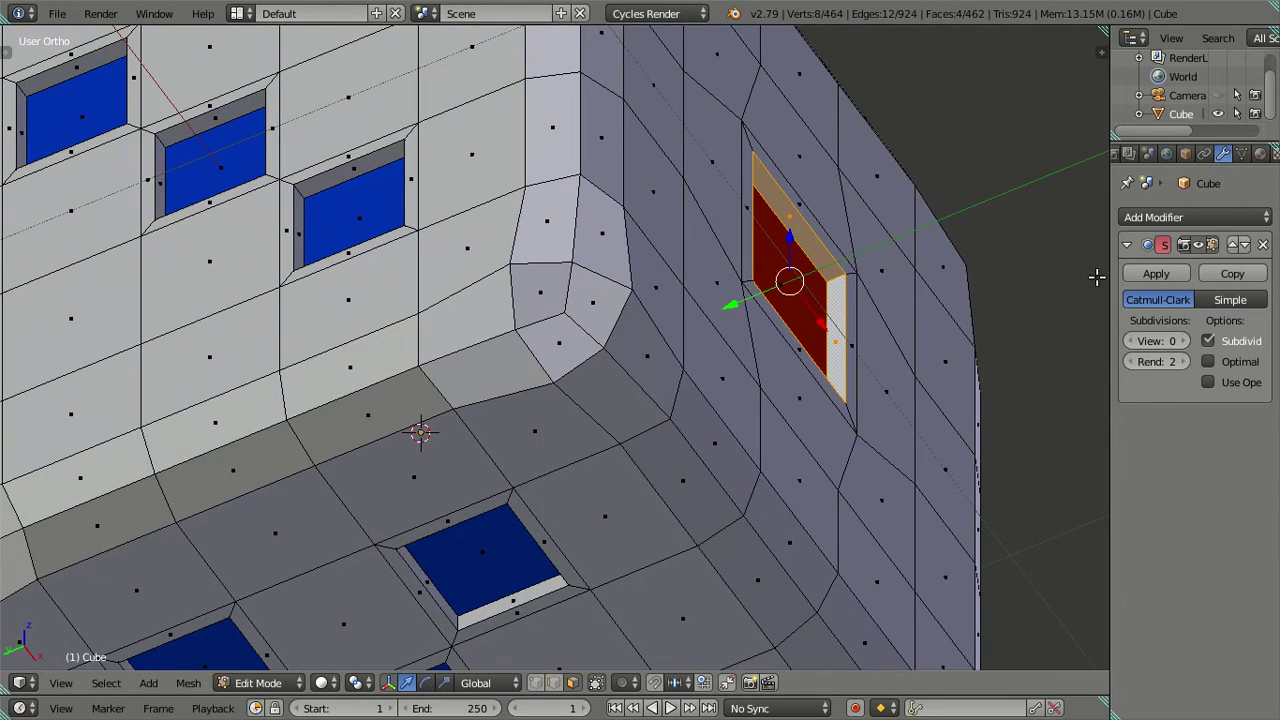
left_click(1260, 153)
left_click(1156, 260)
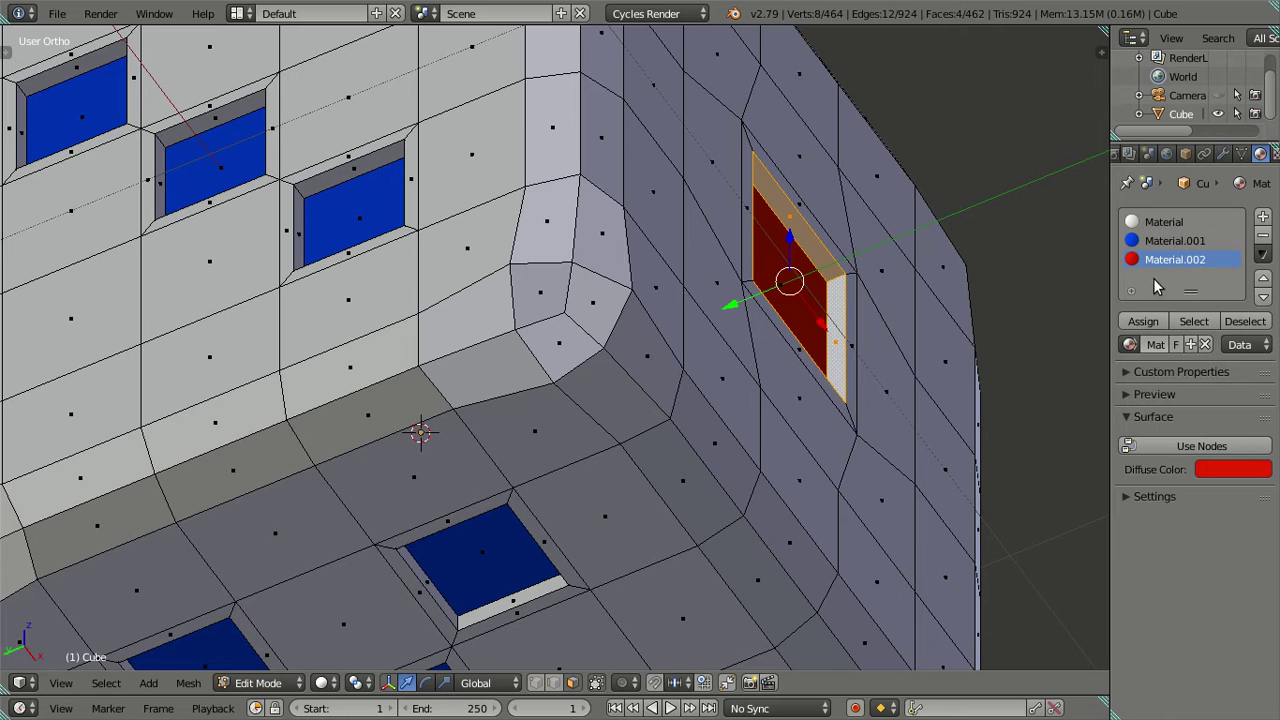
left_click(1143, 321)
key("a")
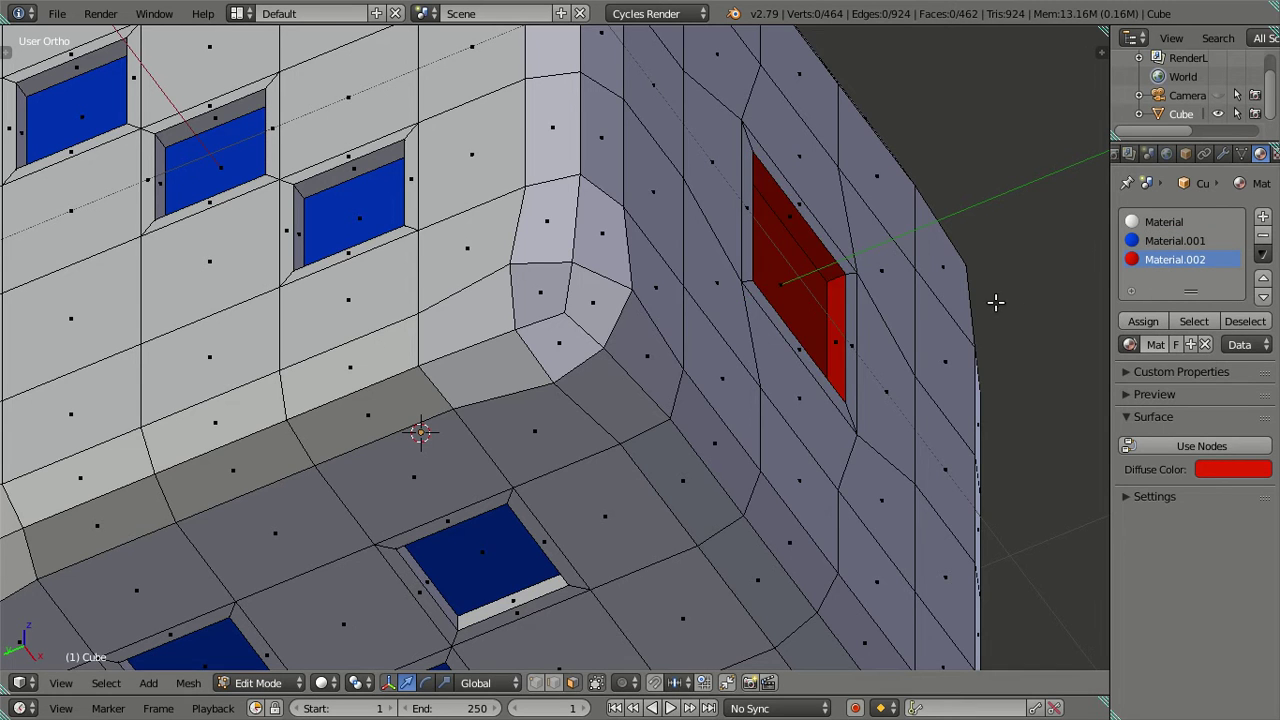
Step: In Object Mode, preview subdivision levels 2 and 3, then reset the viewport level to 0
scroll(929, 310, "down", 4)
key("Tab")
mouse_move(929, 310)
middle_mouse_down()
mouse_move(832, 371)
mouse_move(1100, 307)
middle_mouse_up()
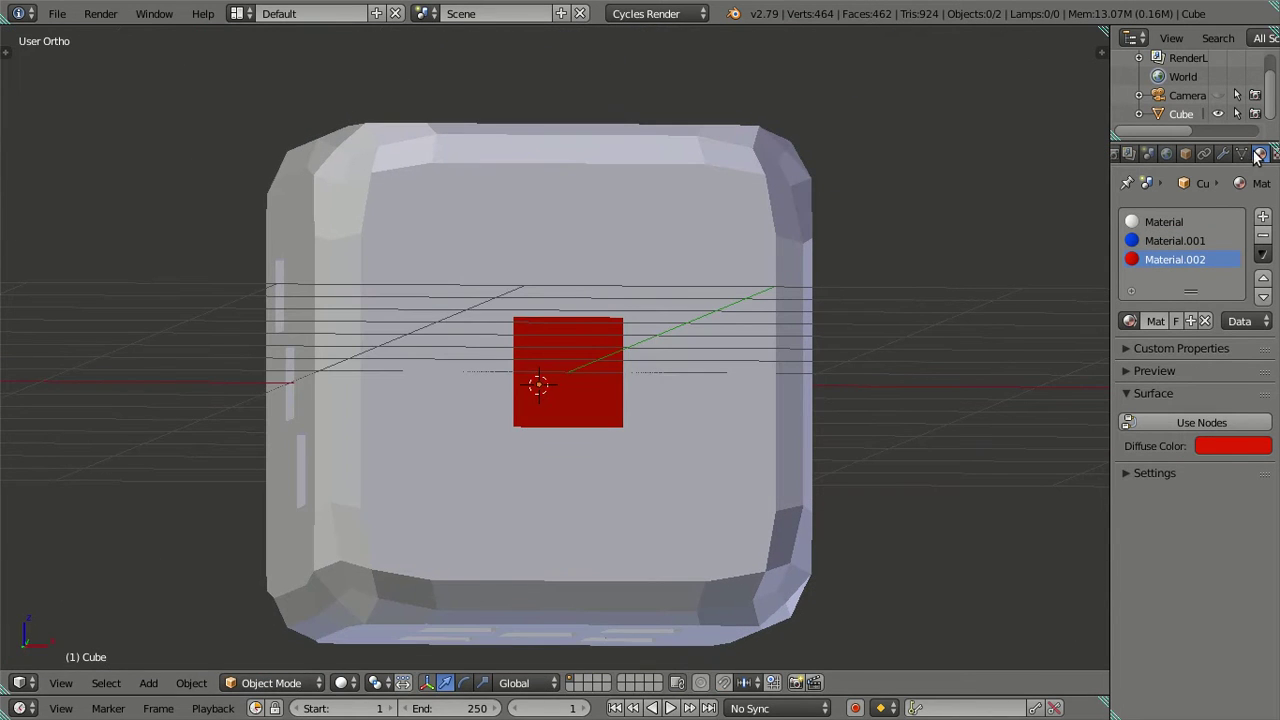
left_click(1222, 153)
key("ctrl+2")
mouse_move(1057, 353)
middle_mouse_down()
mouse_move(836, 384)
mouse_move(908, 375)
mouse_move(857, 325)
mouse_move(931, 335)
middle_mouse_up()
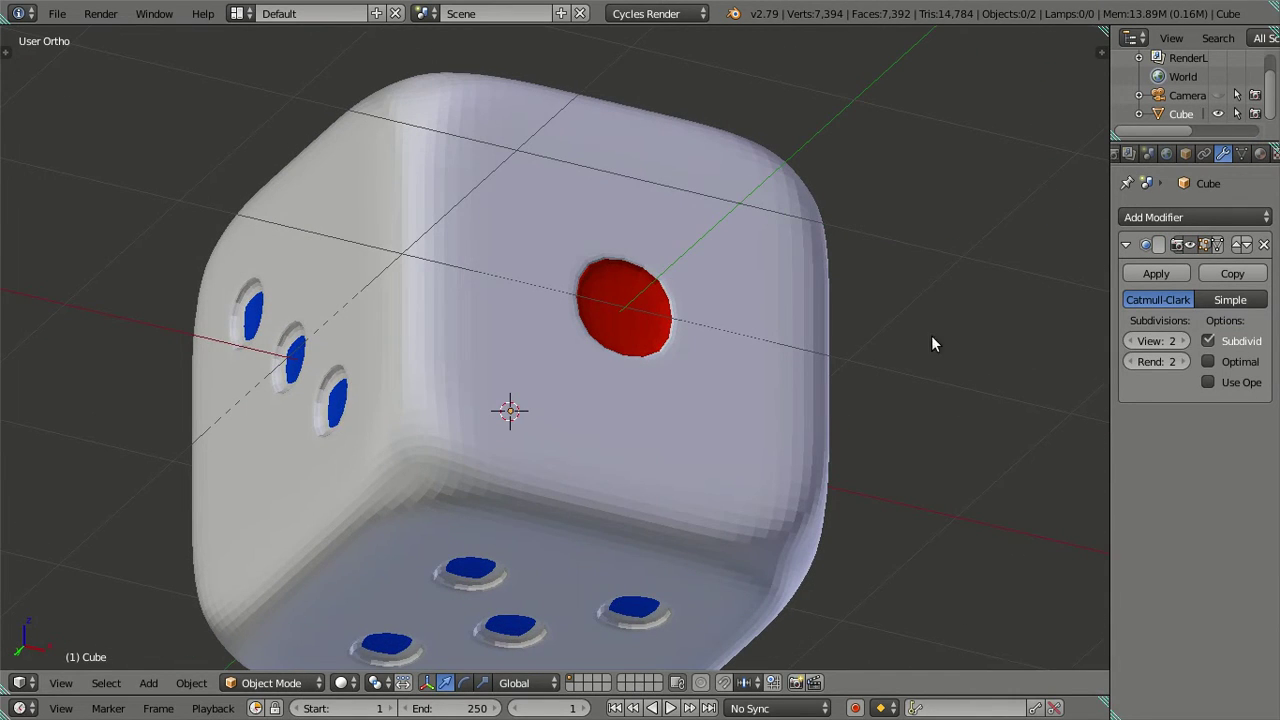
left_click(1183, 341)
mouse_move(827, 367)
middle_mouse_down()
mouse_move(714, 451)
mouse_move(672, 462)
mouse_move(641, 414)
mouse_move(736, 455)
middle_mouse_up()
left_click(1128, 341)
left_click(1128, 341)
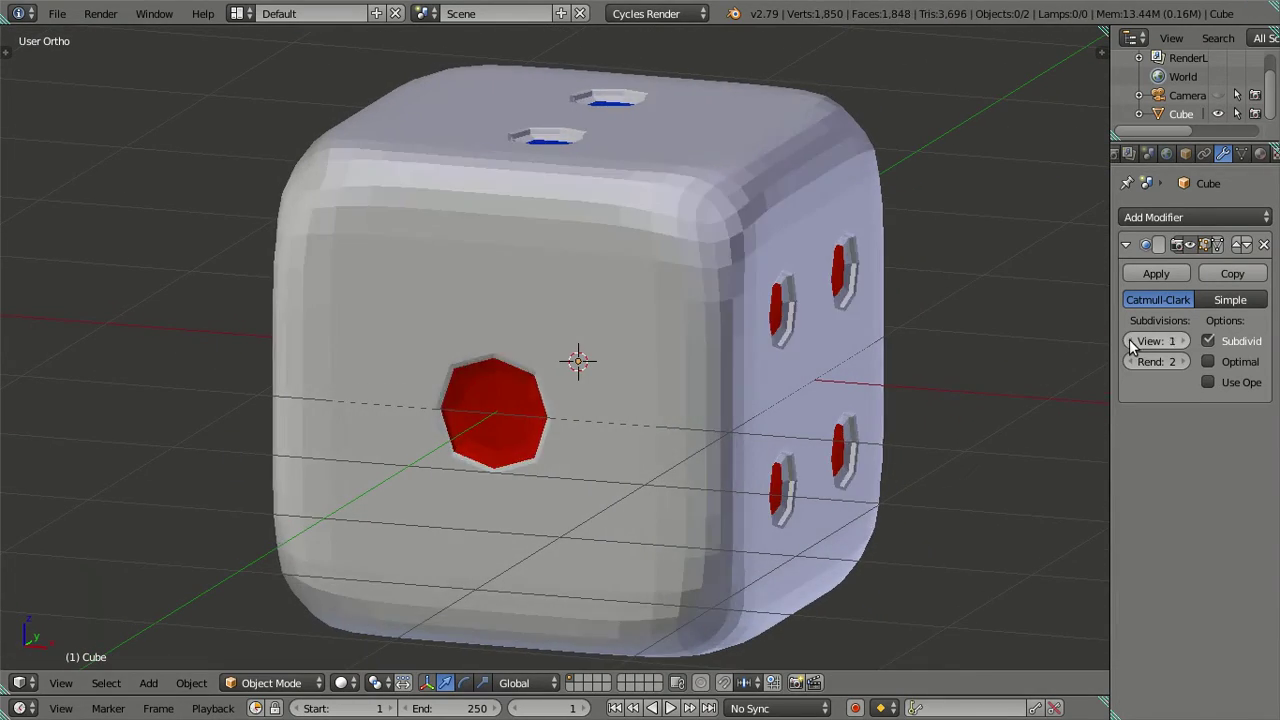
left_click(1128, 341)
Step: Return to the material settings and enter Edit Mode facing the die's underside
left_click(1259, 157)
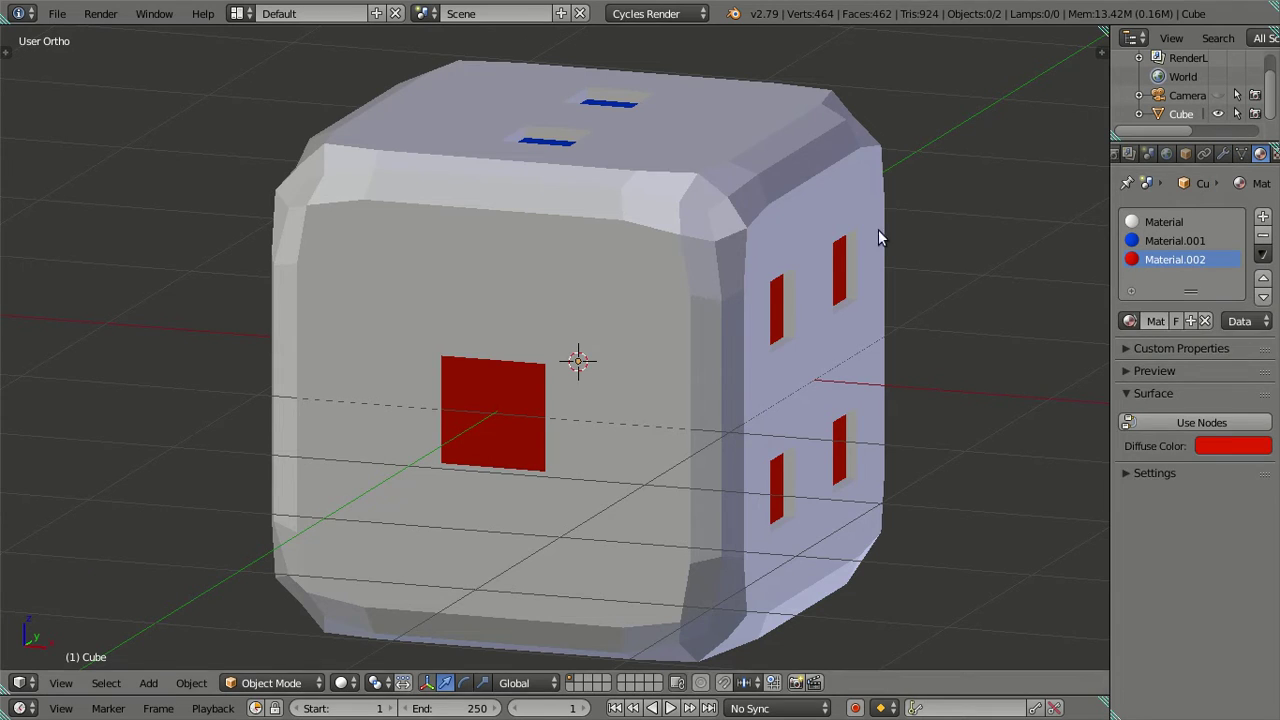
key("Tab")
mouse_move(800, 250)
middle_mouse_down()
mouse_move(737, 251)
mouse_move(811, 246)
mouse_move(755, 232)
middle_mouse_up()
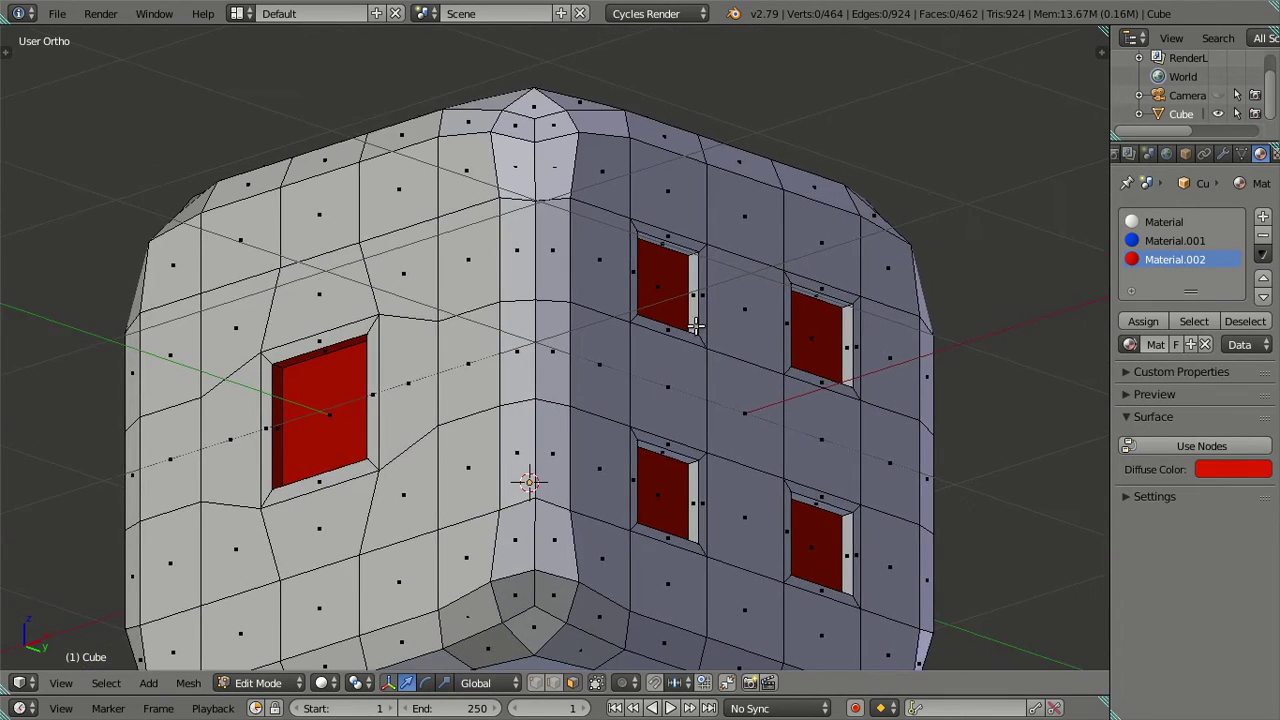
Step: Select the wall rings of four pip recesses, colour them red, and deselect
scroll(755, 232, "up", 2)
right_click(756, 218, "alt")
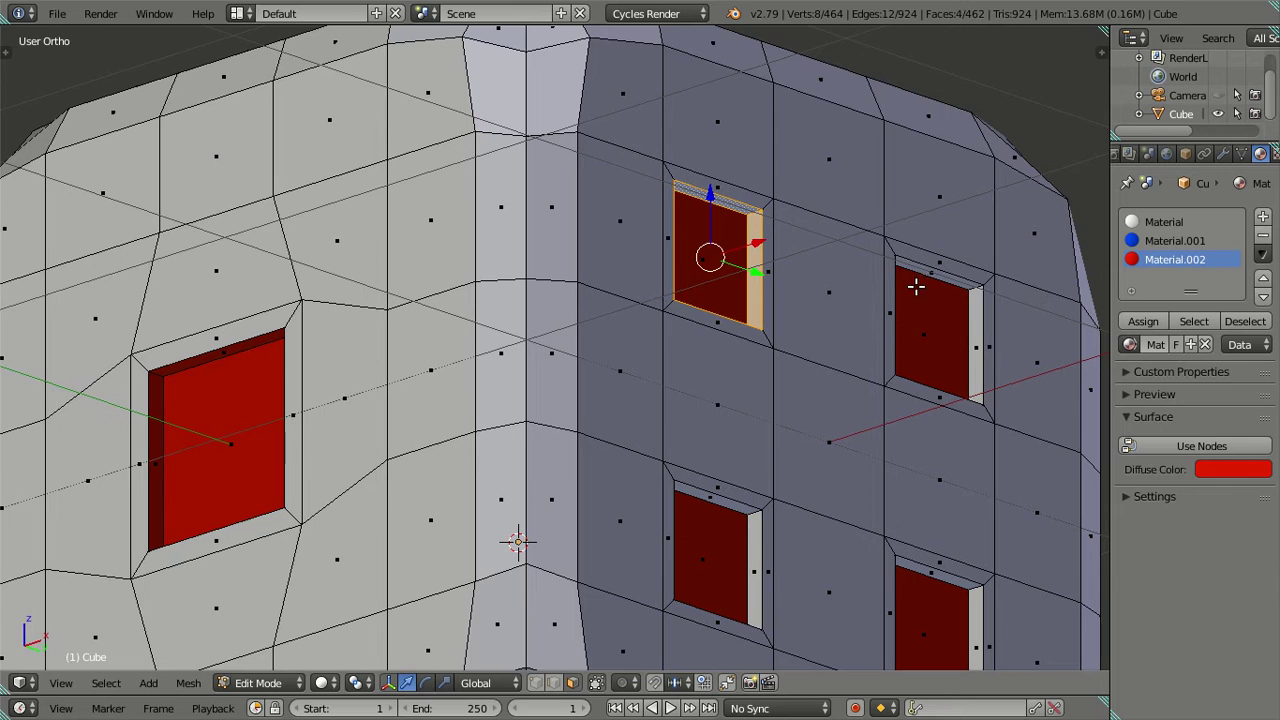
right_click(983, 368, "alt+shift")
key("ctrl+z")
mouse_move(999, 463)
middle_mouse_down()
mouse_move(757, 449)
mouse_move(762, 432)
middle_mouse_up()
right_click(724, 352, "alt+shift")
key("ctrl+z")
right_click(718, 350, "alt+shift")
right_click(561, 506, "alt+shift")
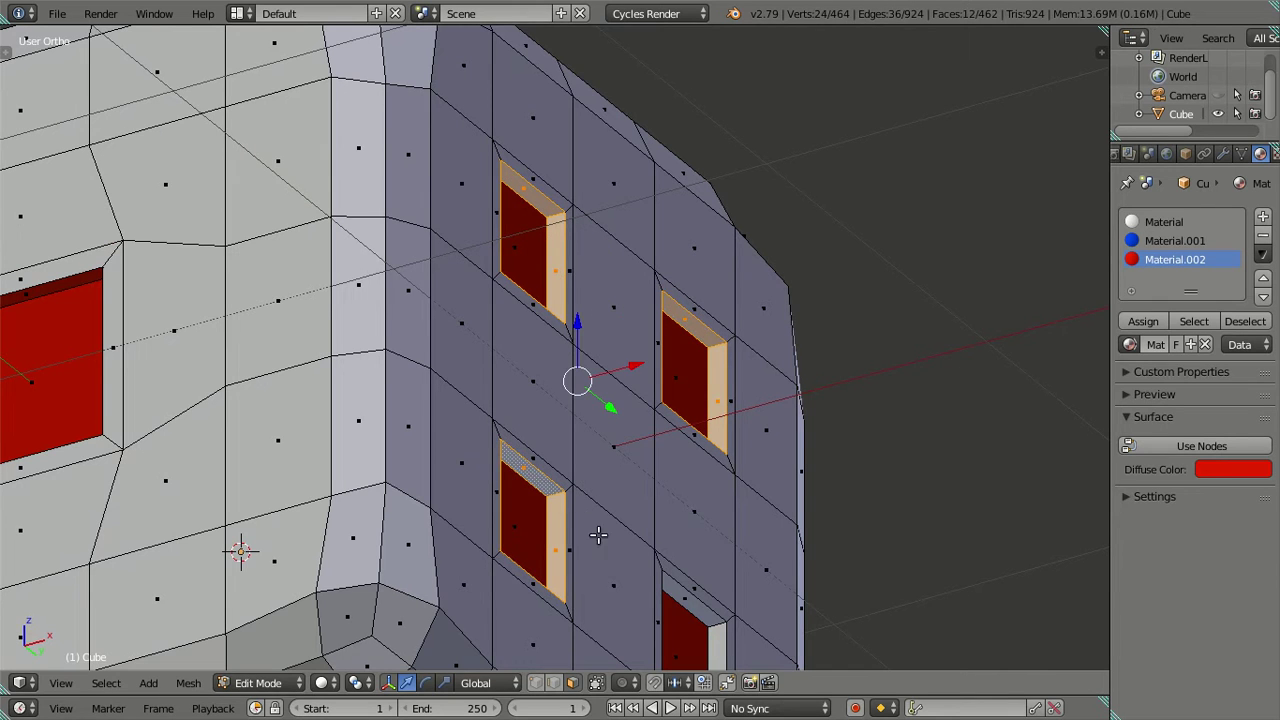
right_click(721, 622, "alt+shift")
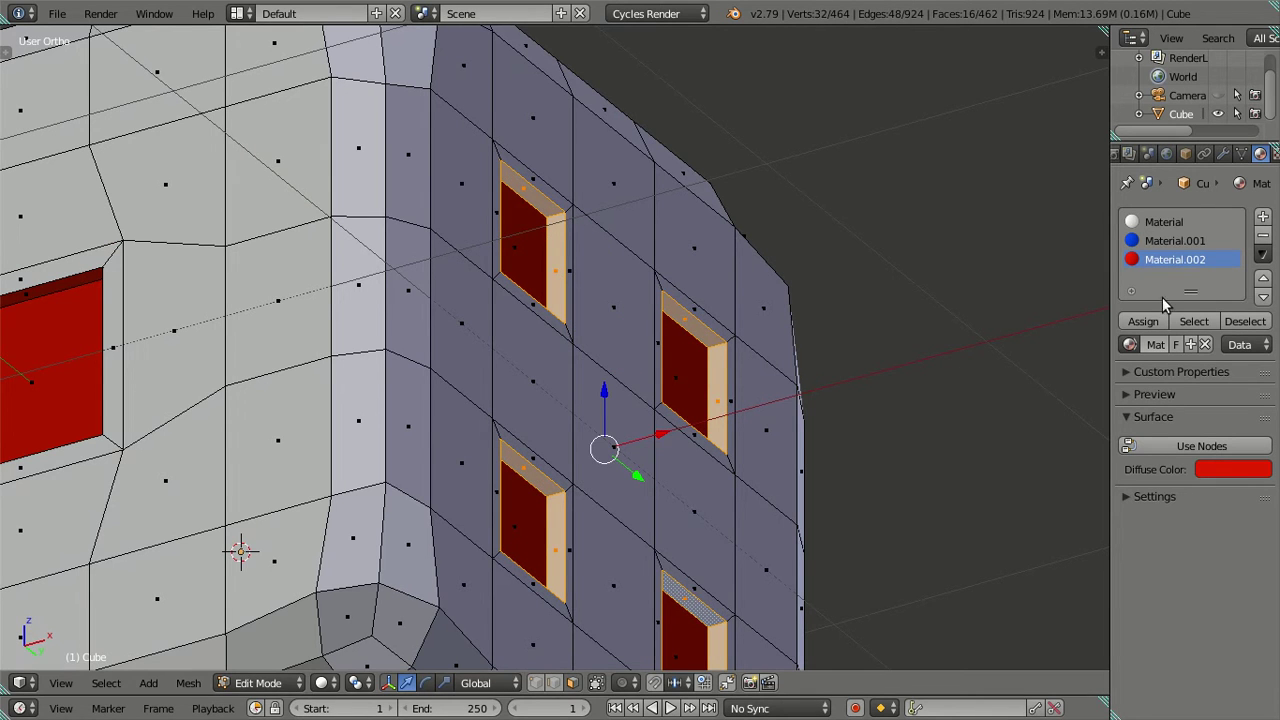
left_click(1143, 321)
scroll(777, 346, "down", 3)
key("a")
Step: Select the wall rings of the two top pips and the six-pip face, with blue Material.001 active
mouse_move(777, 346)
middle_mouse_down()
mouse_move(791, 423)
mouse_move(619, 508)
mouse_move(762, 240)
mouse_move(623, 339)
middle_mouse_up()
scroll(765, 262, "up", 2)
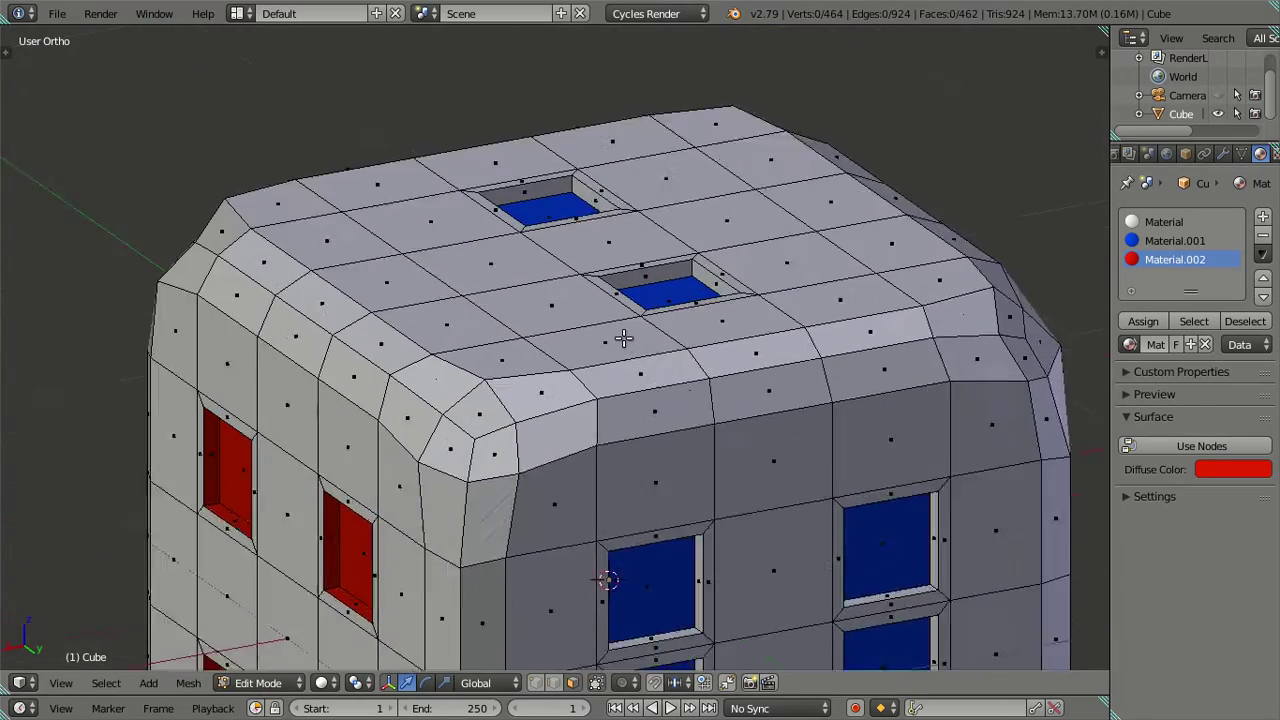
scroll(623, 339, "up", 2)
right_click(578, 150, "alt")
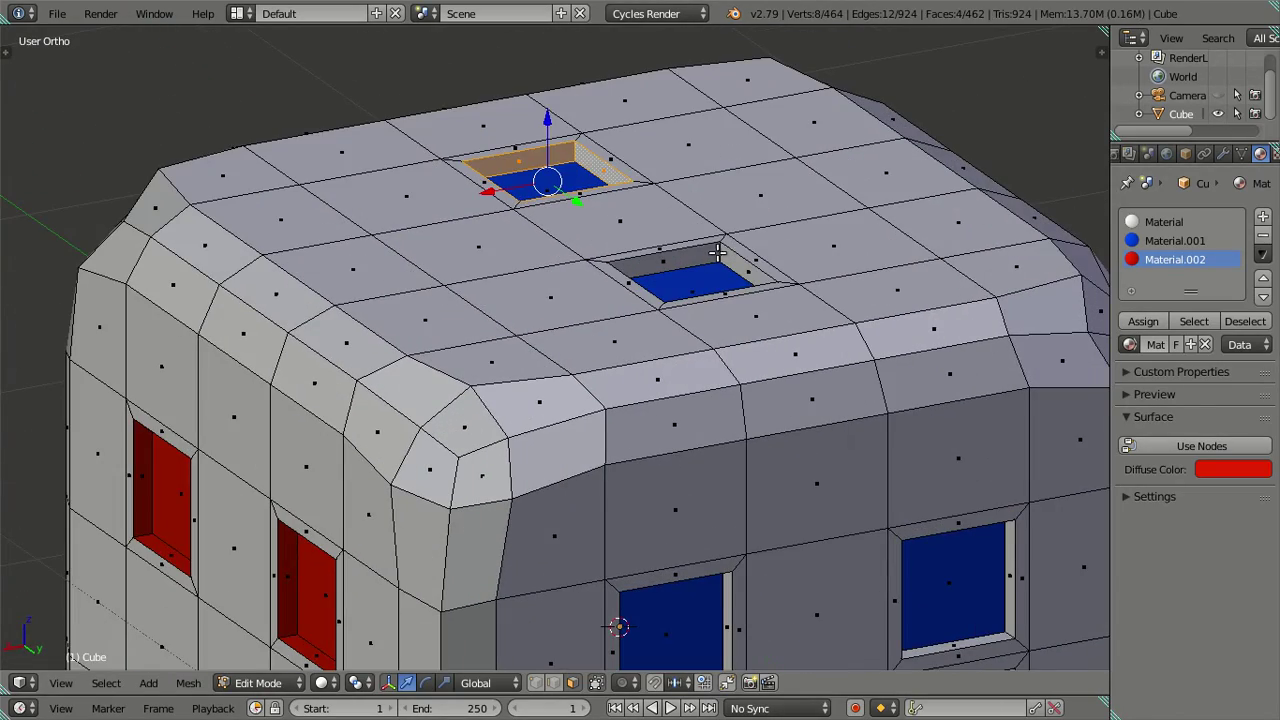
right_click(717, 253, "alt+shift")
scroll(717, 253, "down", 3)
middle_click_drag(729, 280, 700, 366)
scroll(684, 408, "up", 2)
scroll(684, 408, "up", 2)
middle_click_drag(686, 410, 622, 282)
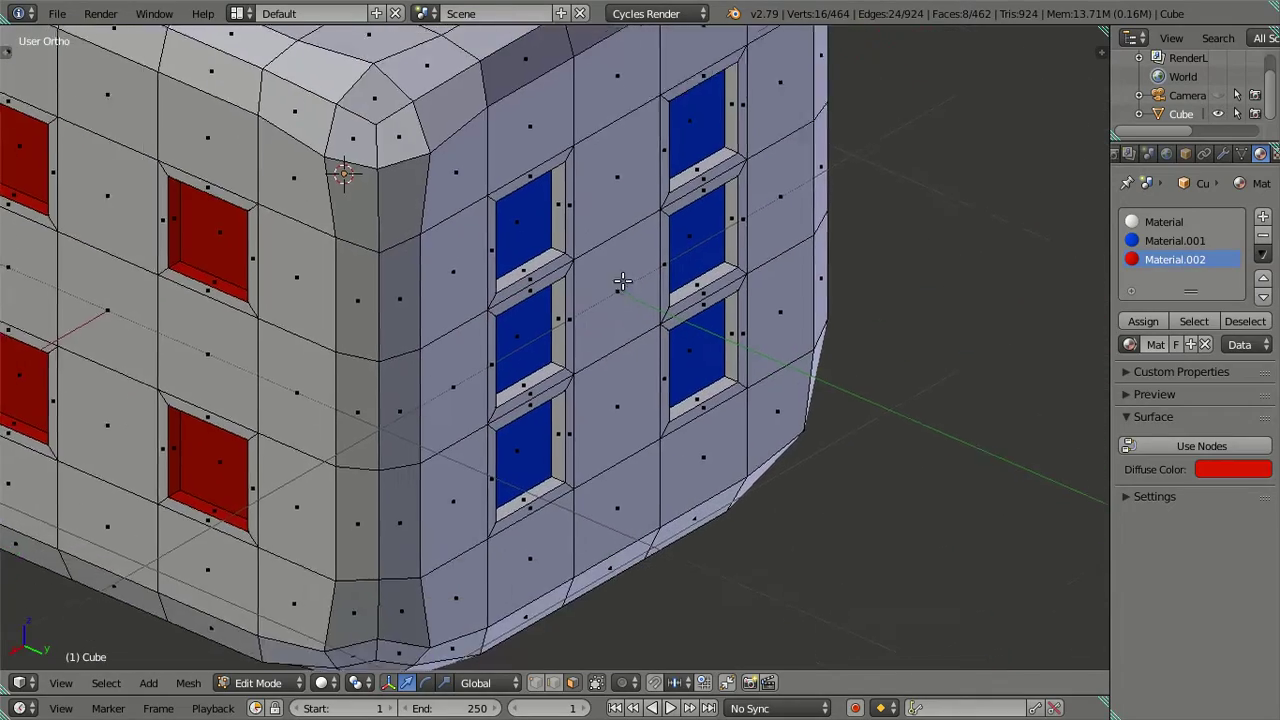
scroll(622, 282, "up", 2)
right_click(562, 195, "alt+shift")
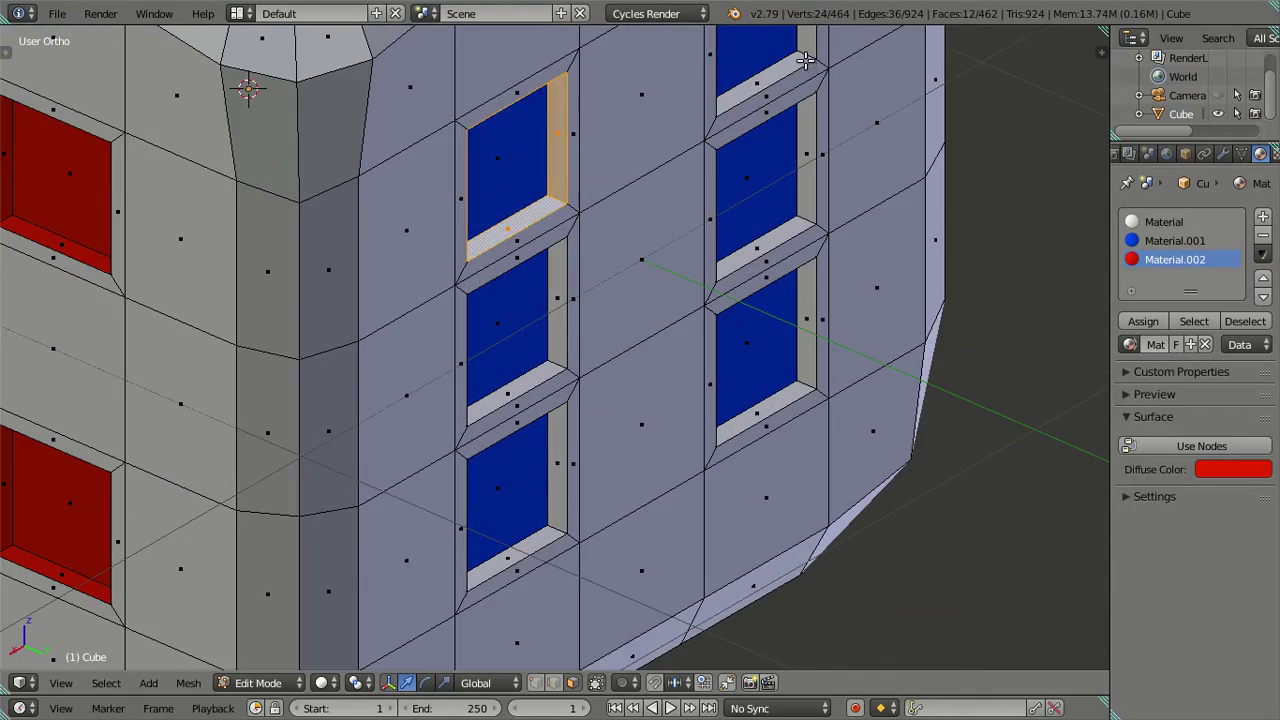
right_click(805, 60, "alt+shift")
right_click(806, 217, "alt+shift")
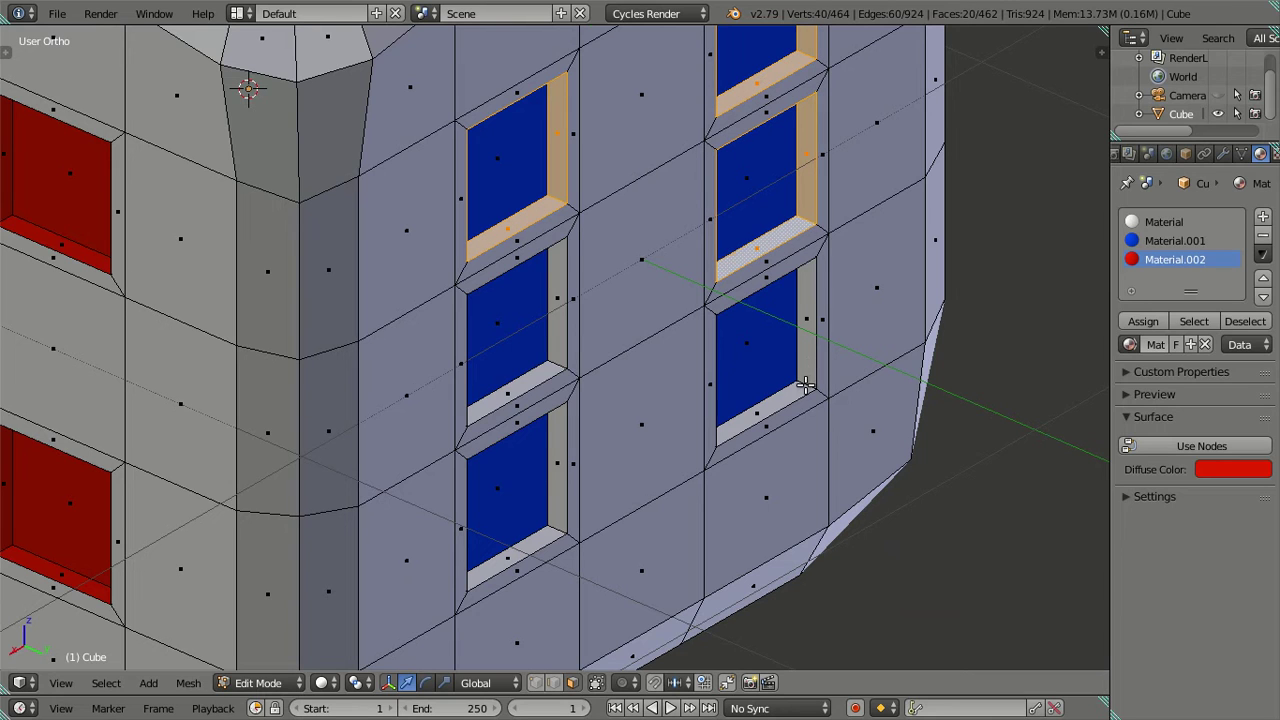
right_click(806, 384, "alt+shift")
right_click(557, 365, "alt+shift")
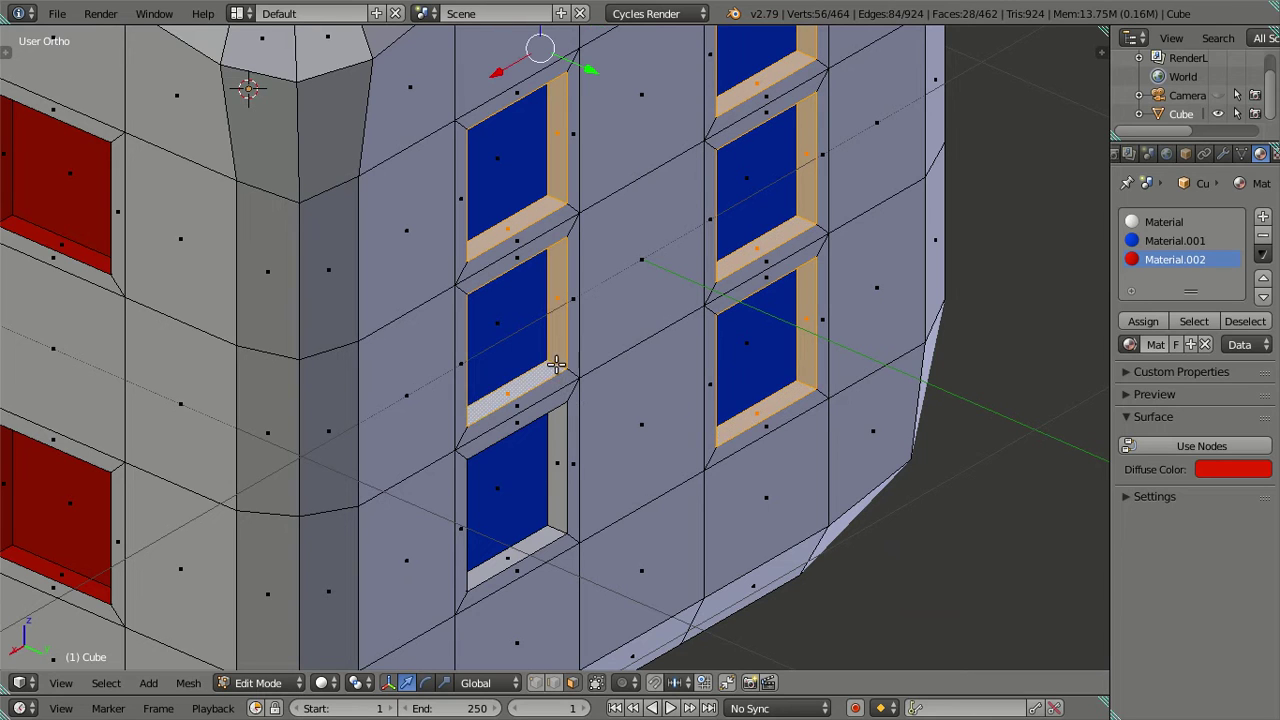
right_click(556, 527, "alt+shift")
left_click(1155, 241)
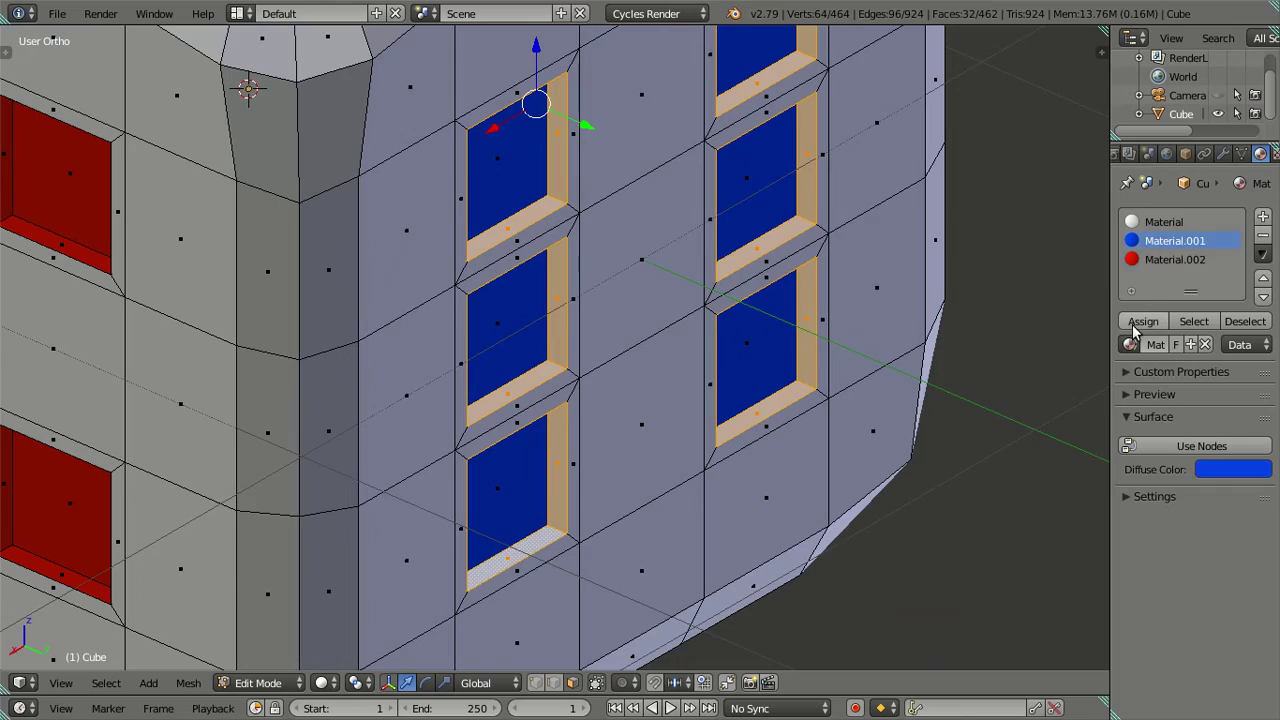
Step: Add the three wall rings of the three-pip face to the selection
scroll(771, 317, "down", 5)
middle_click_drag(819, 347, 651, 327)
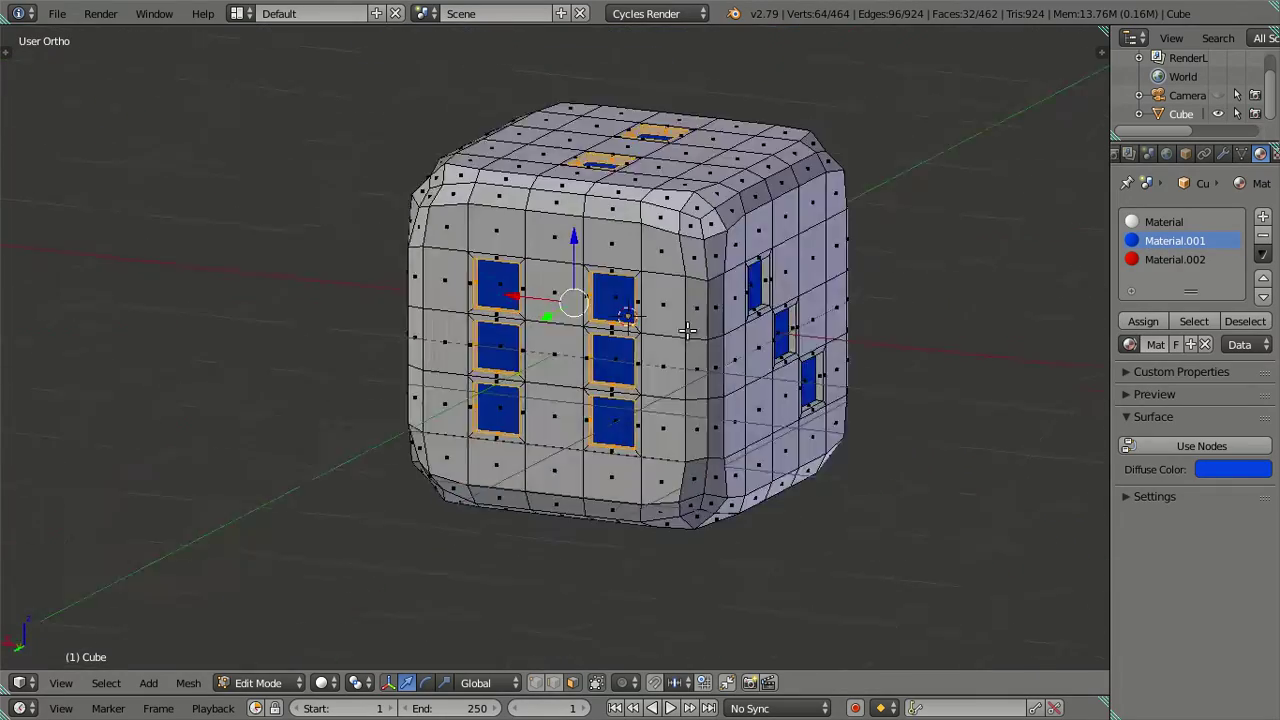
mouse_move(856, 344)
middle_mouse_down()
mouse_move(691, 349)
mouse_move(689, 413)
middle_mouse_up()
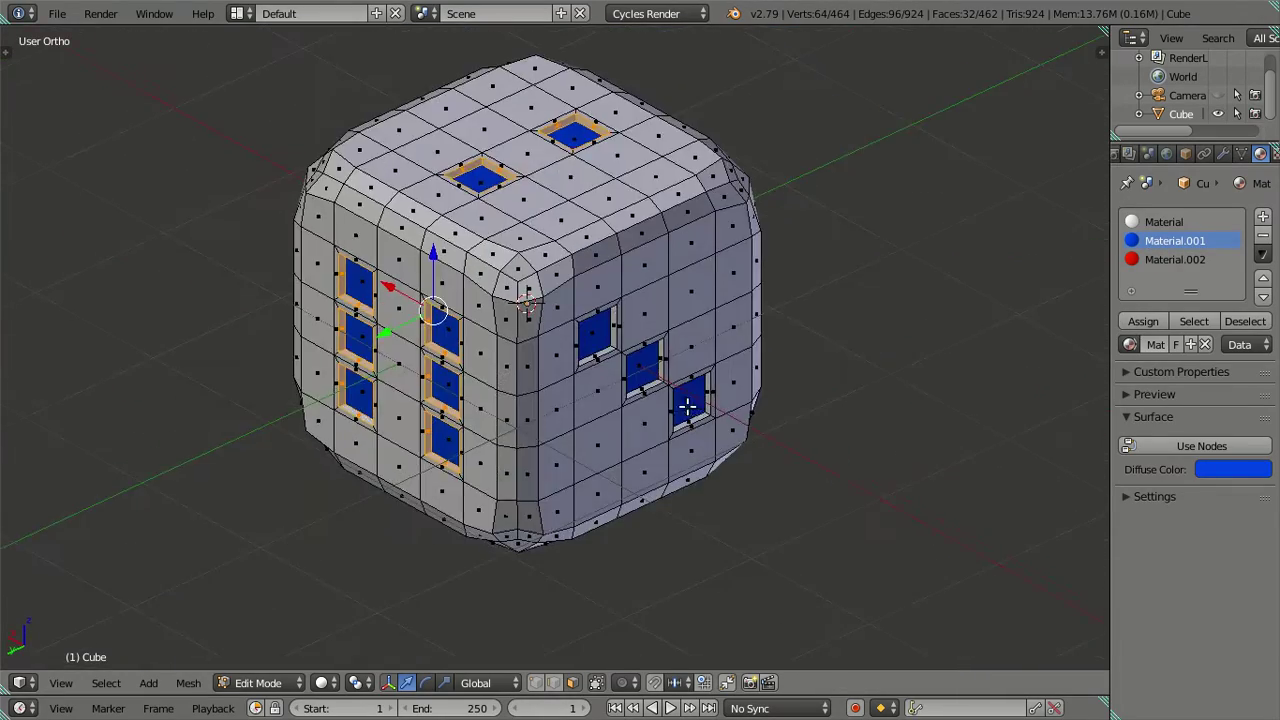
scroll(690, 390, "up", 4)
right_click(697, 352, "alt+shift")
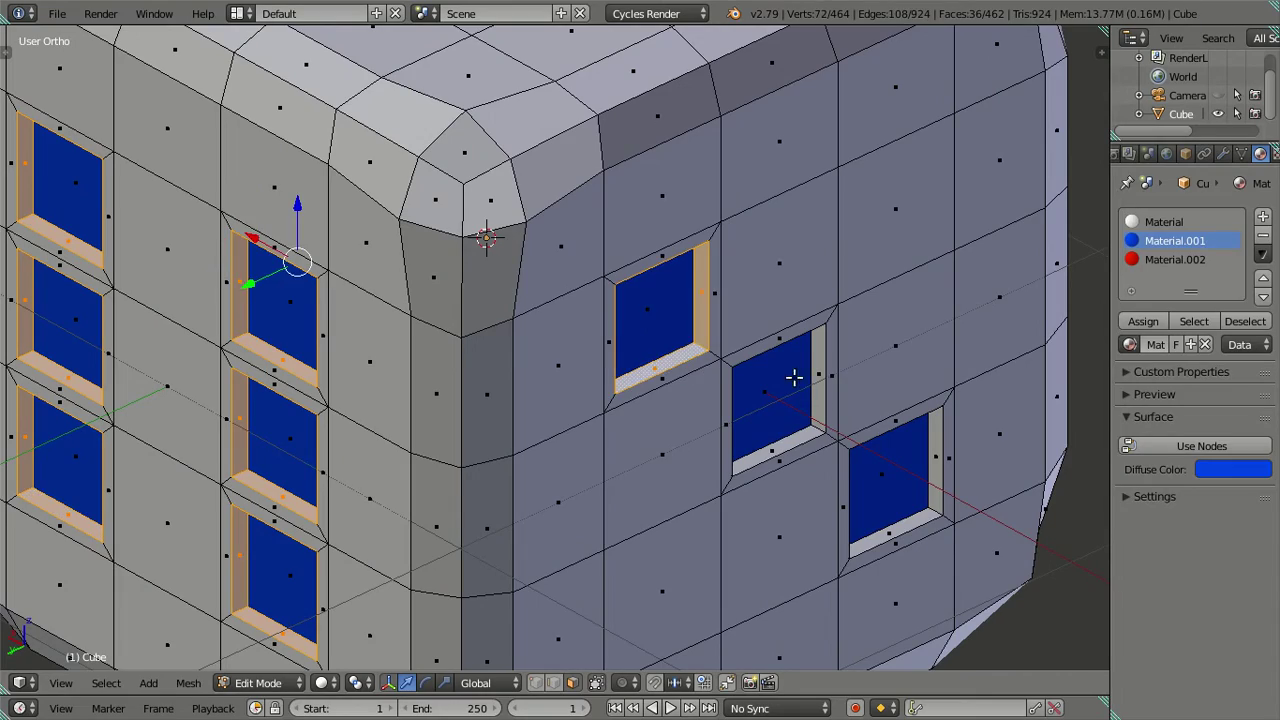
right_click(826, 431, "alt+shift")
right_click(922, 493, "alt+shift")
Step: Add the frames around the five pips on the cube's bottom face to the selection
scroll(923, 460, "down", 4)
mouse_move(923, 449)
middle_mouse_down()
mouse_move(728, 311)
mouse_move(677, 343)
middle_mouse_up()
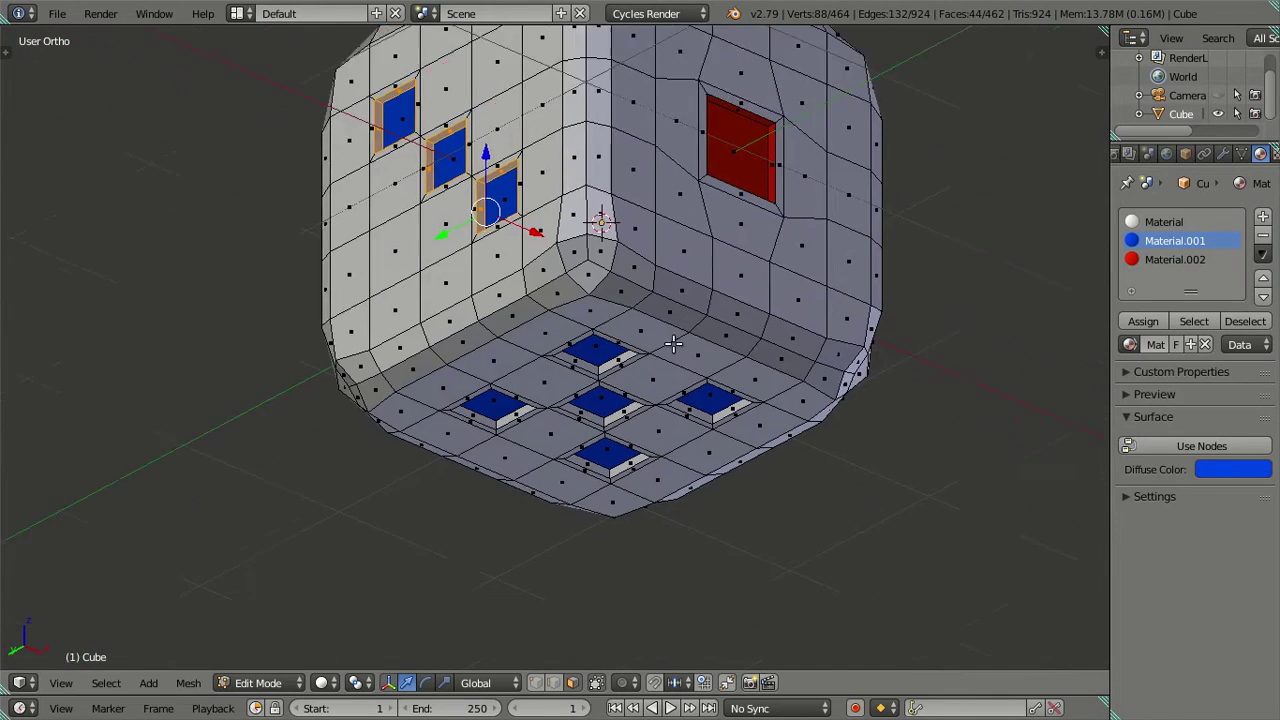
scroll(611, 323, "up", 3)
scroll(611, 323, "up", 2)
right_click(368, 360, "shift")
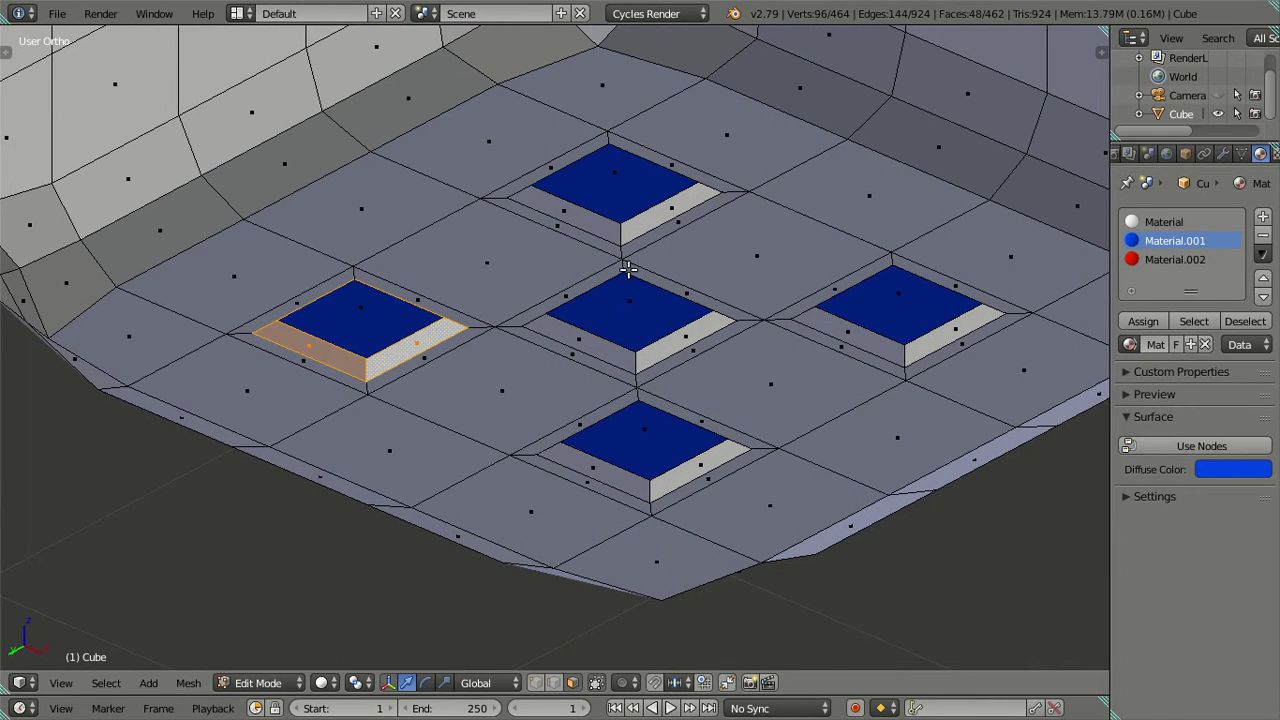
right_click(630, 238, "shift")
right_click(632, 360, "shift")
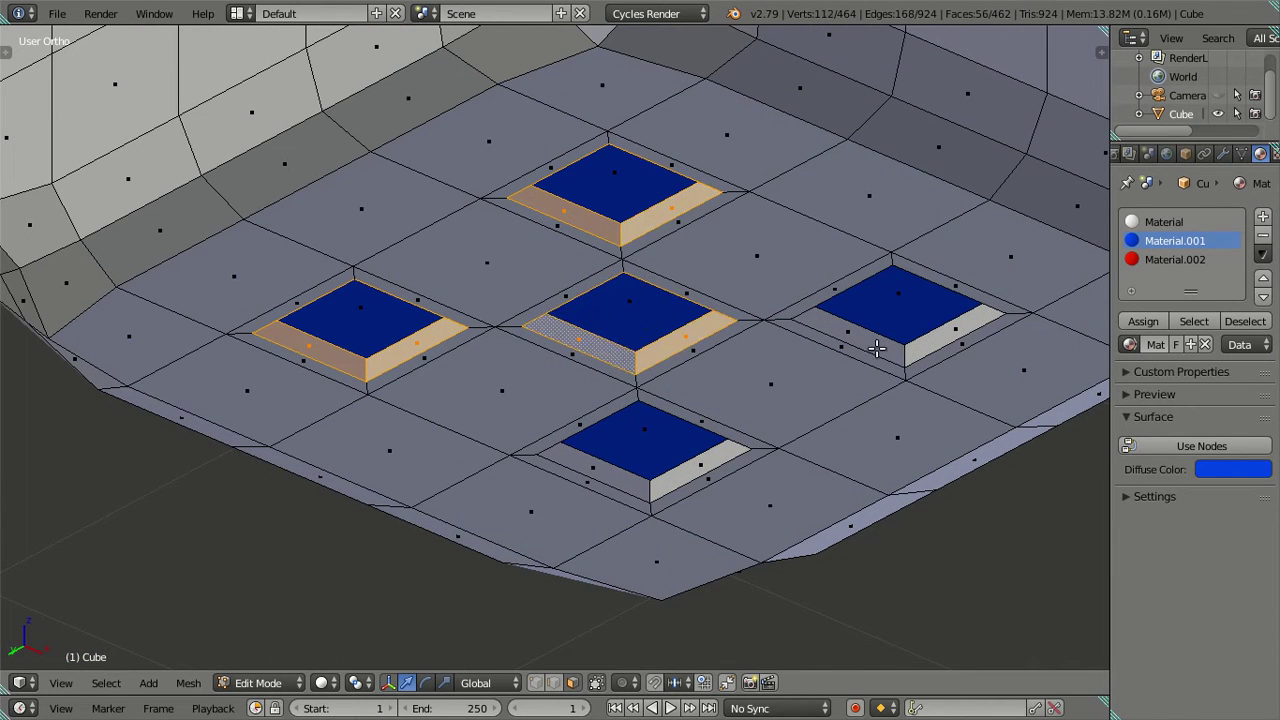
right_click(897, 350, "alt+shift")
key("ctrl+z")
right_click(915, 357, "alt+shift")
right_click(647, 487, "alt+shift")
Step: Assign blue Material.001 to the selected recess walls and frames, then return to Object Mode
scroll(657, 441, "down", 3)
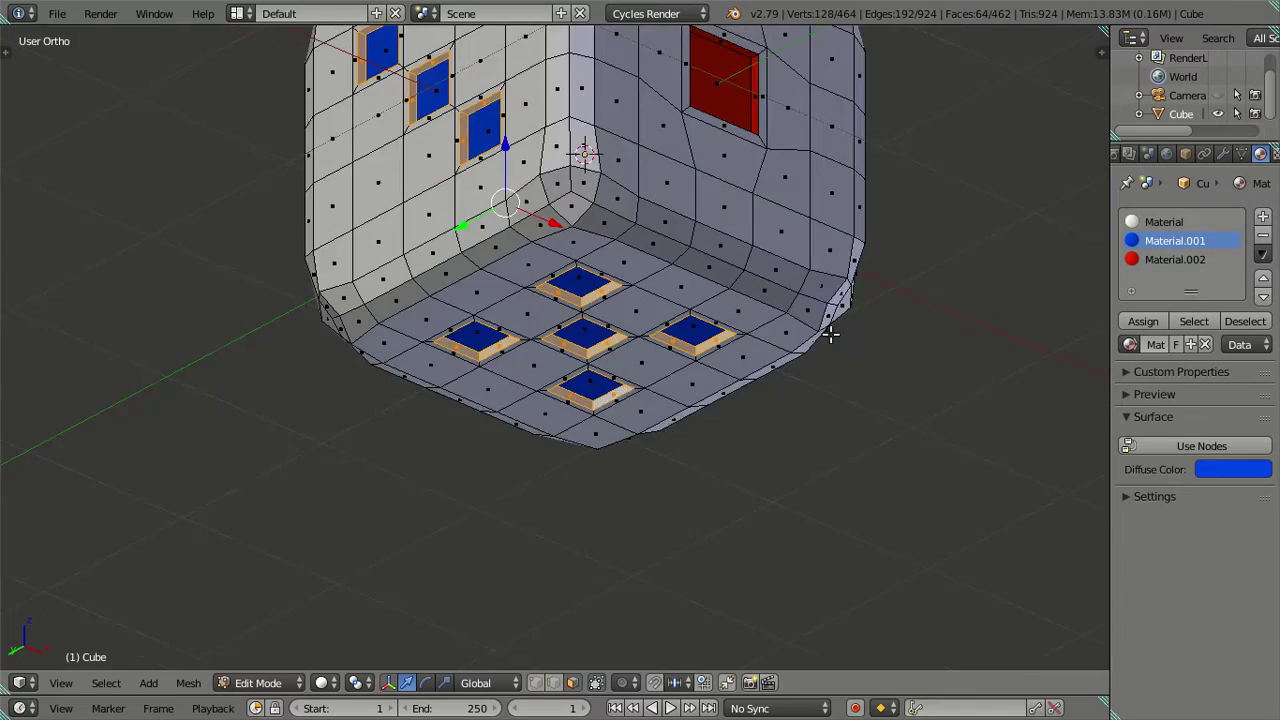
middle_click_drag(832, 334, 391, 437)
key("z")
middle_click_drag(657, 241, 830, 388)
key("z")
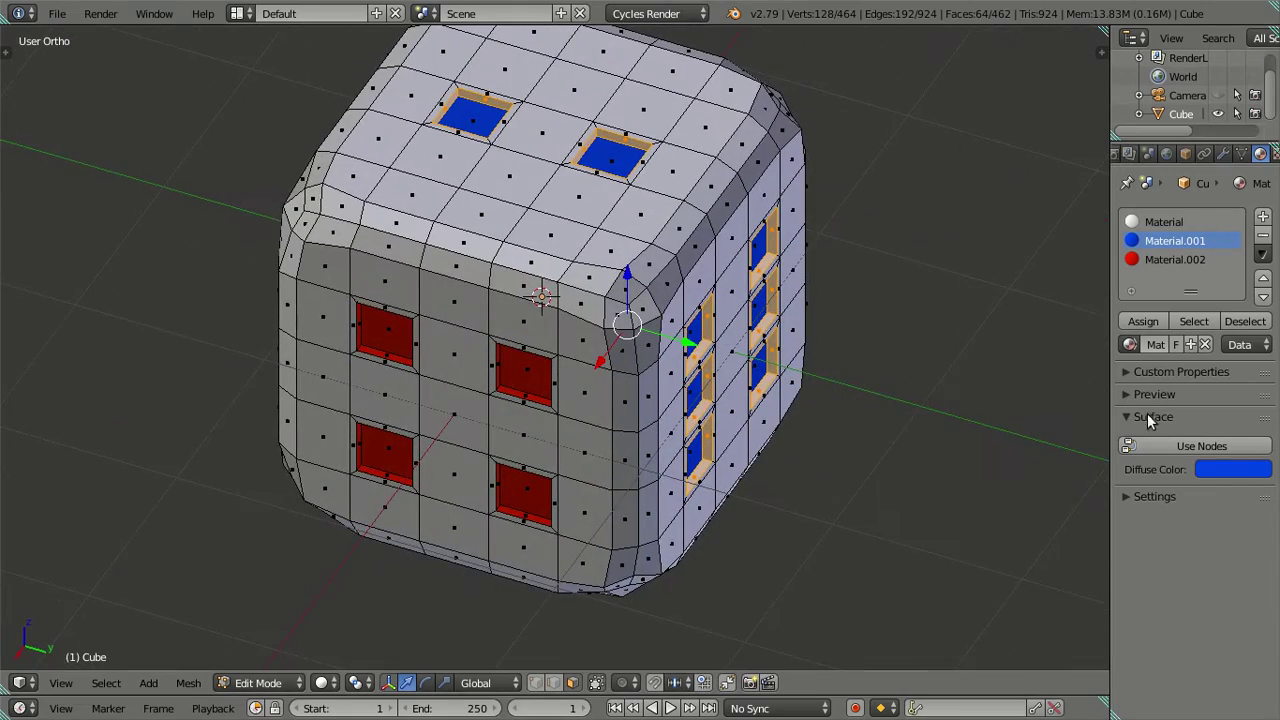
left_click(1143, 321)
key("a")
mouse_move(818, 356)
middle_mouse_down()
mouse_move(763, 234)
mouse_move(663, 257)
mouse_move(714, 417)
mouse_move(1075, 380)
mouse_move(1071, 310)
middle_mouse_up()
key("Tab")
scroll(663, 257, "down", 2)
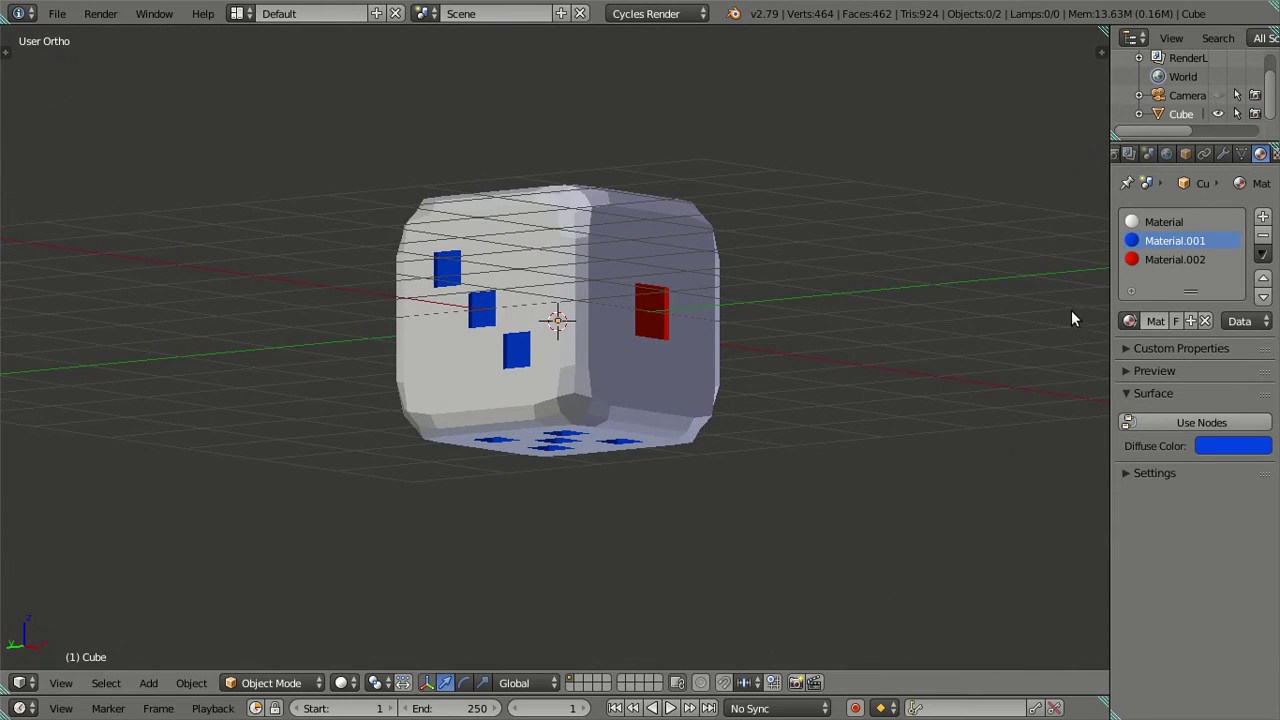
Step: Try viewport subdivision level 3 on the die's Subdivision modifier, then lower it back to 2
left_click(1223, 156)
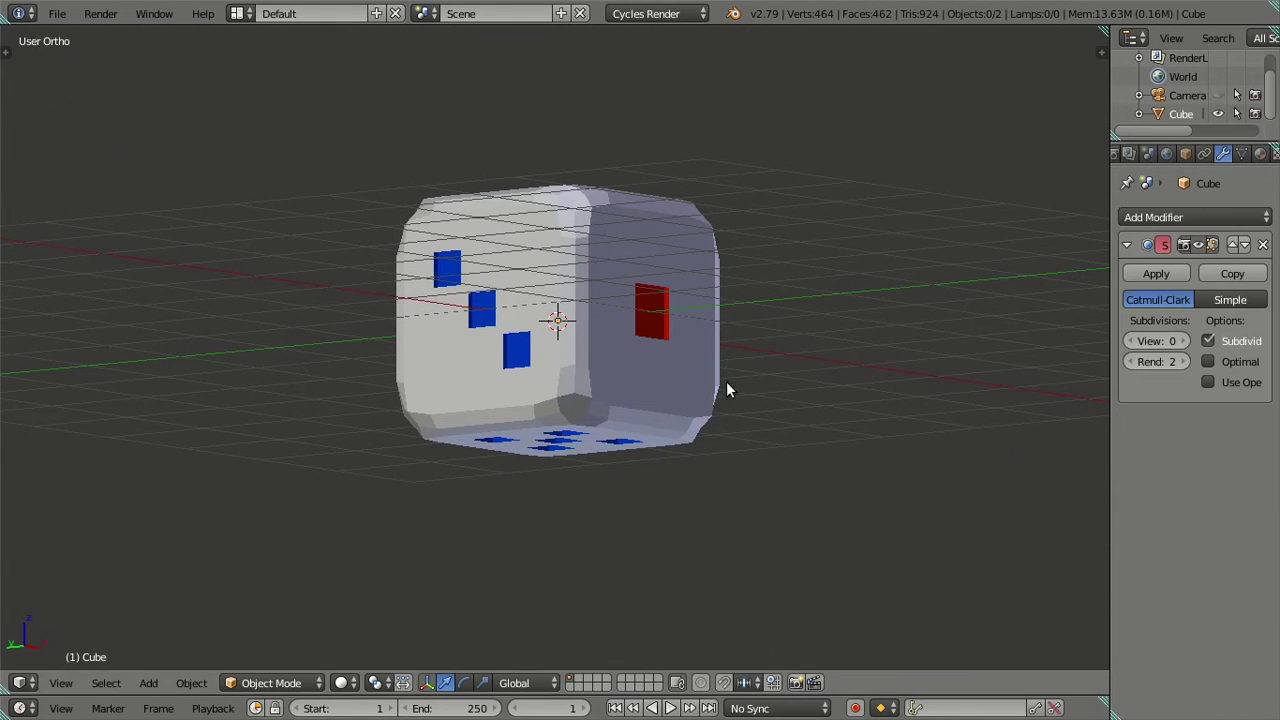
key("t")
scroll(647, 367, "up", 3)
middle_click_drag(649, 371, 663, 409)
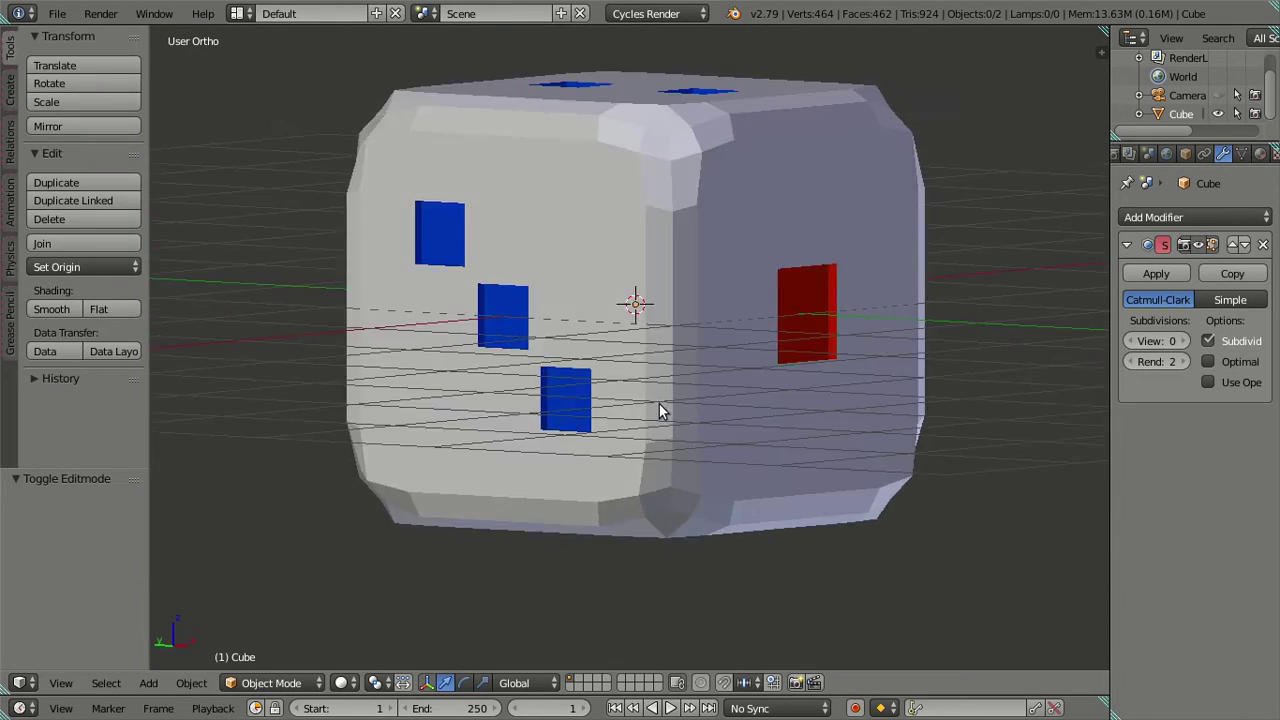
left_click(1183, 341)
left_click(1183, 341)
left_click(1183, 341)
mouse_move(580, 420)
middle_mouse_down()
mouse_move(568, 334)
mouse_move(620, 329)
middle_mouse_up()
scroll(630, 329, "up", 3)
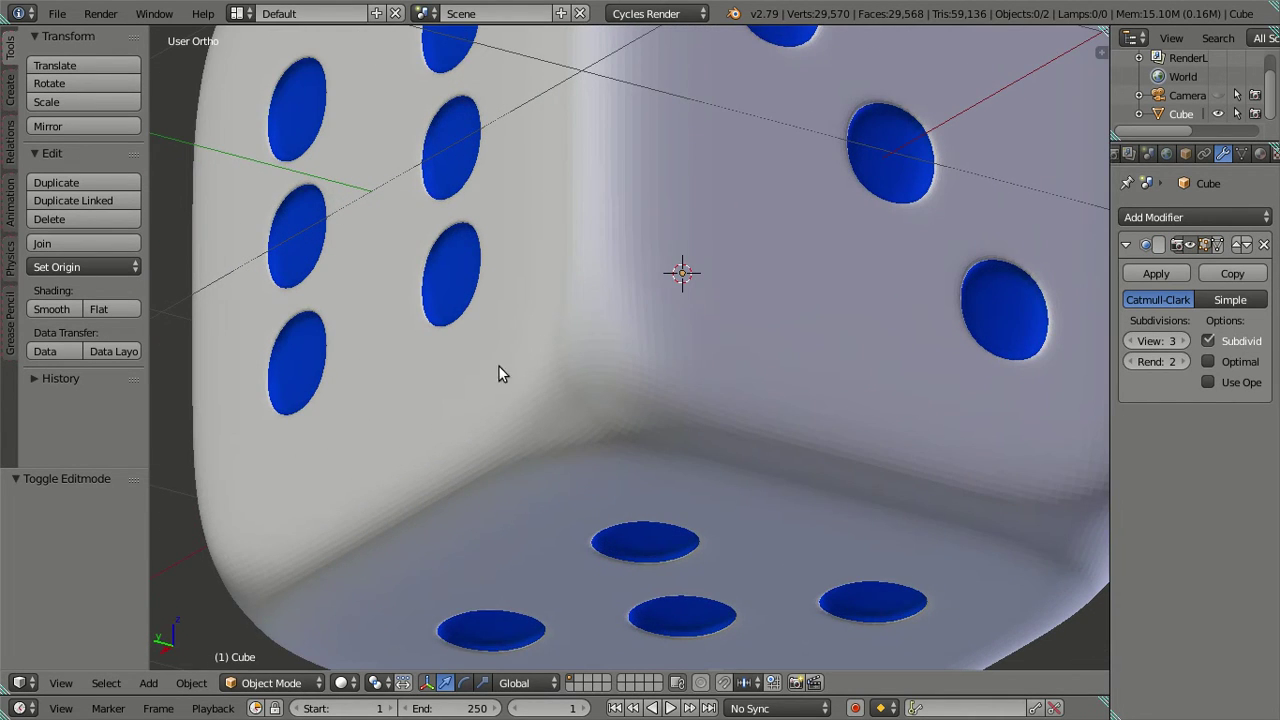
scroll(437, 390, "down", 3)
scroll(690, 358, "up", 2)
middle_click_drag(690, 358, 612, 376)
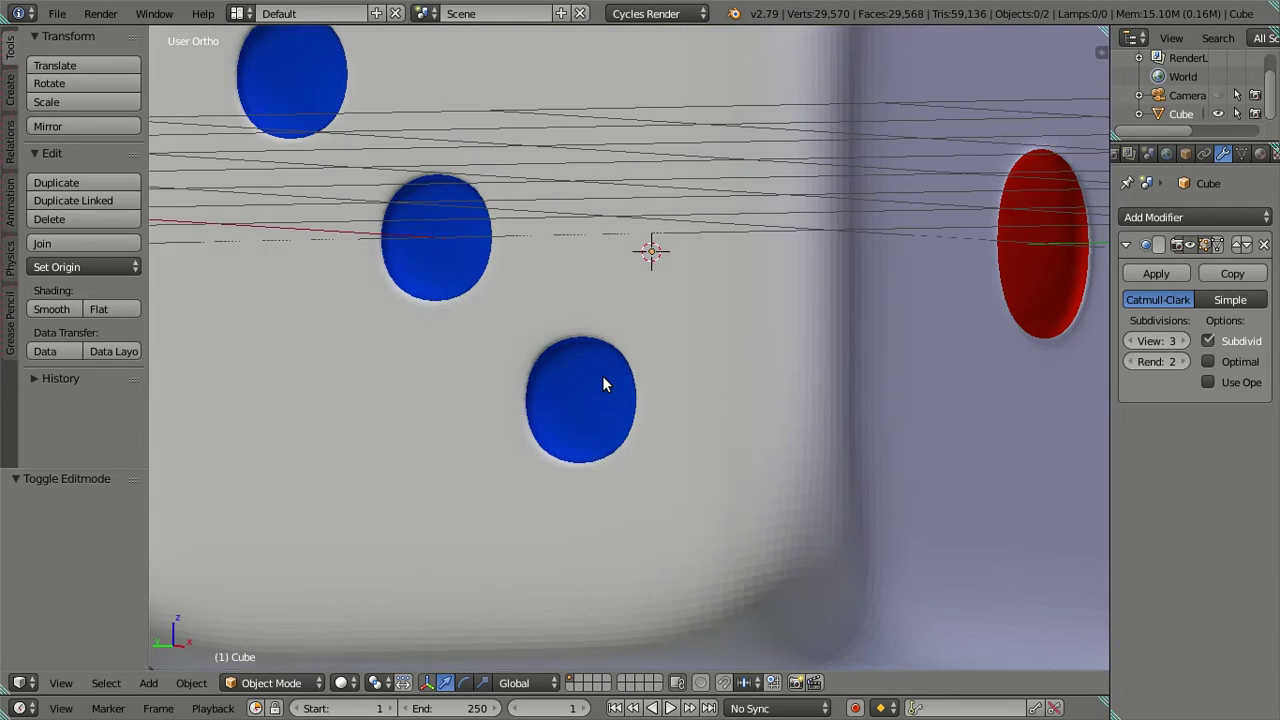
scroll(563, 469, "up", 2)
scroll(563, 478, "down", 2)
scroll(700, 420, "down", 4)
left_click(1130, 341)
Step: Shade the die smooth and raise its viewport subdivision to 4
left_click(640, 312)
left_click(51, 309)
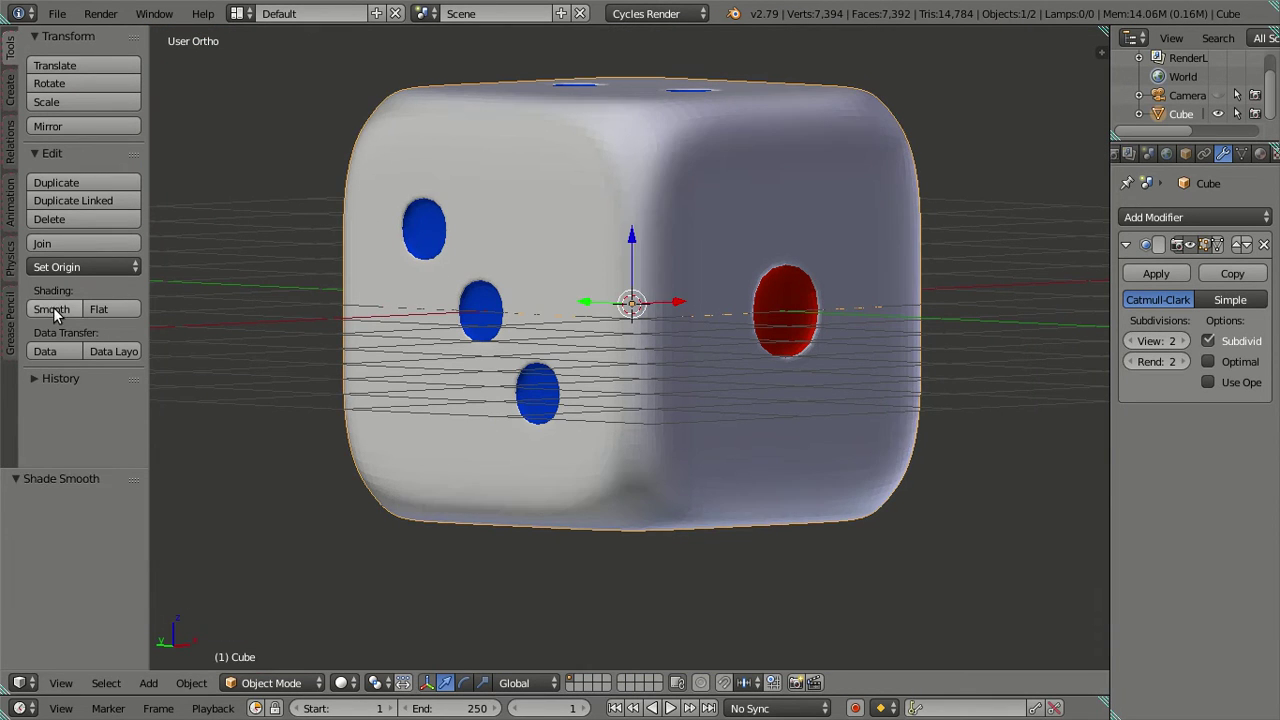
key("a")
scroll(603, 319, "up", 3)
scroll(601, 323, "up", 2)
scroll(542, 318, "up", 2)
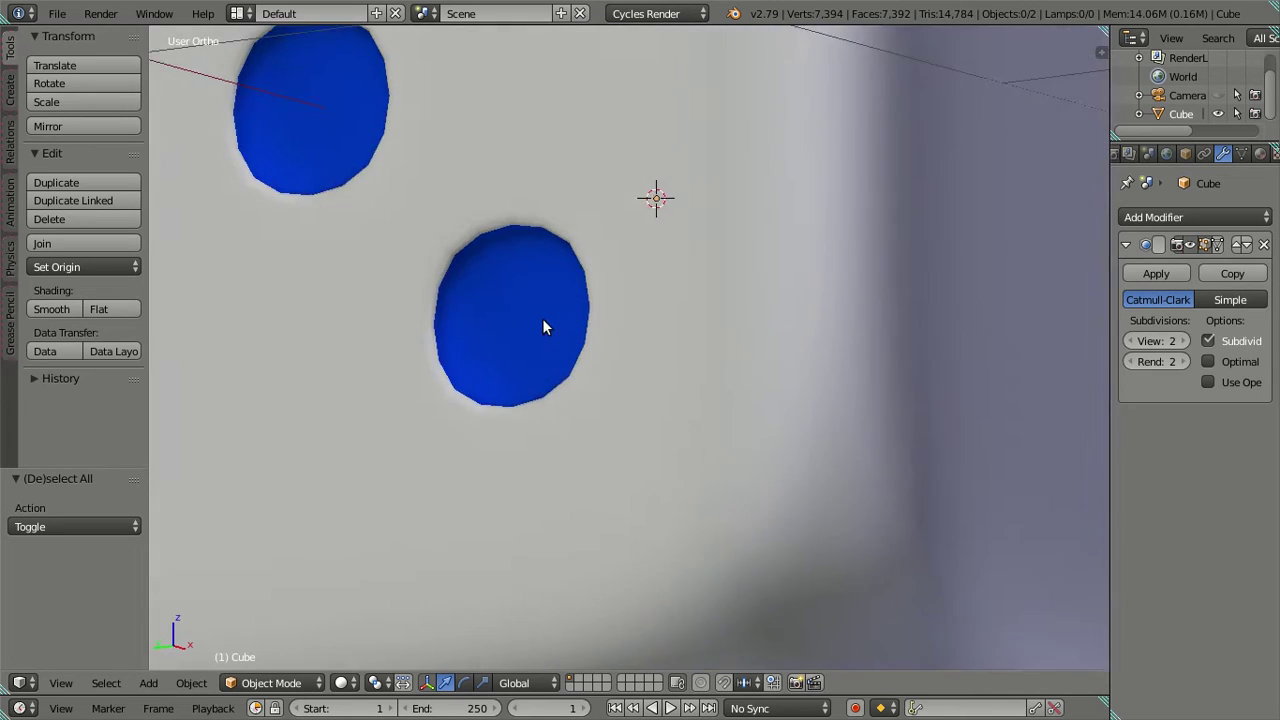
scroll(671, 342, "up", 1)
left_click(1178, 341)
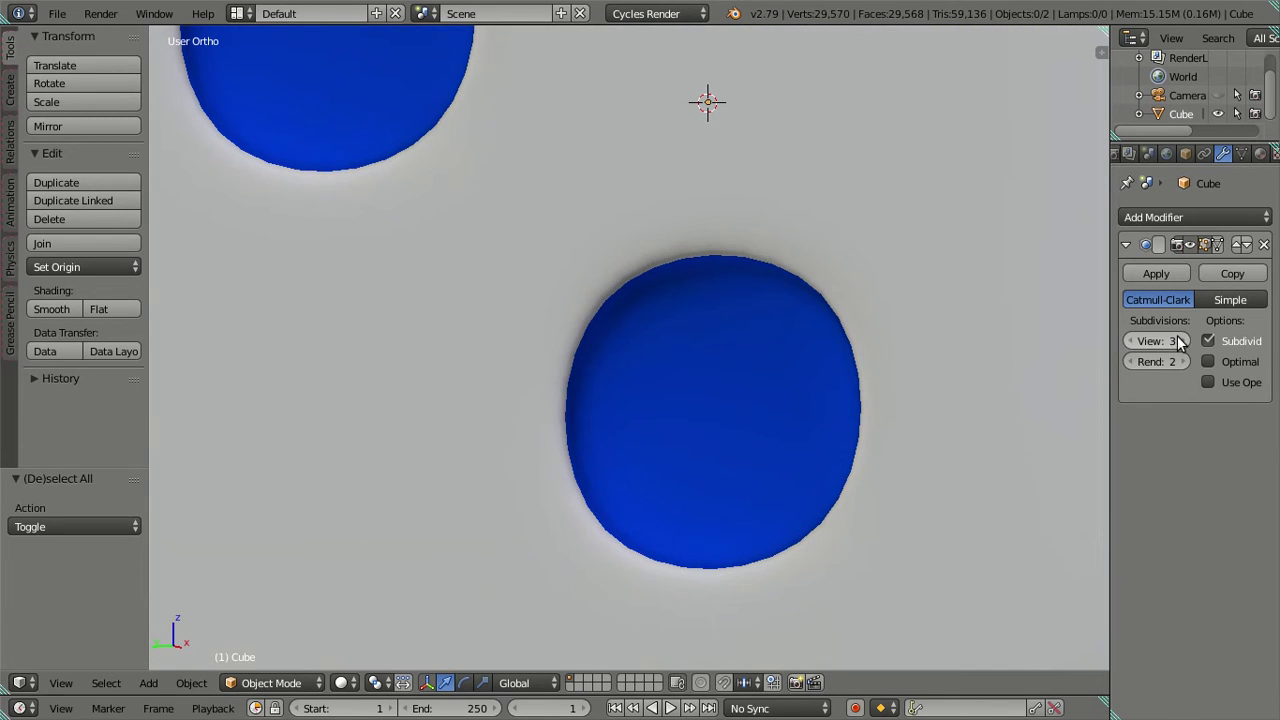
left_click(1178, 341)
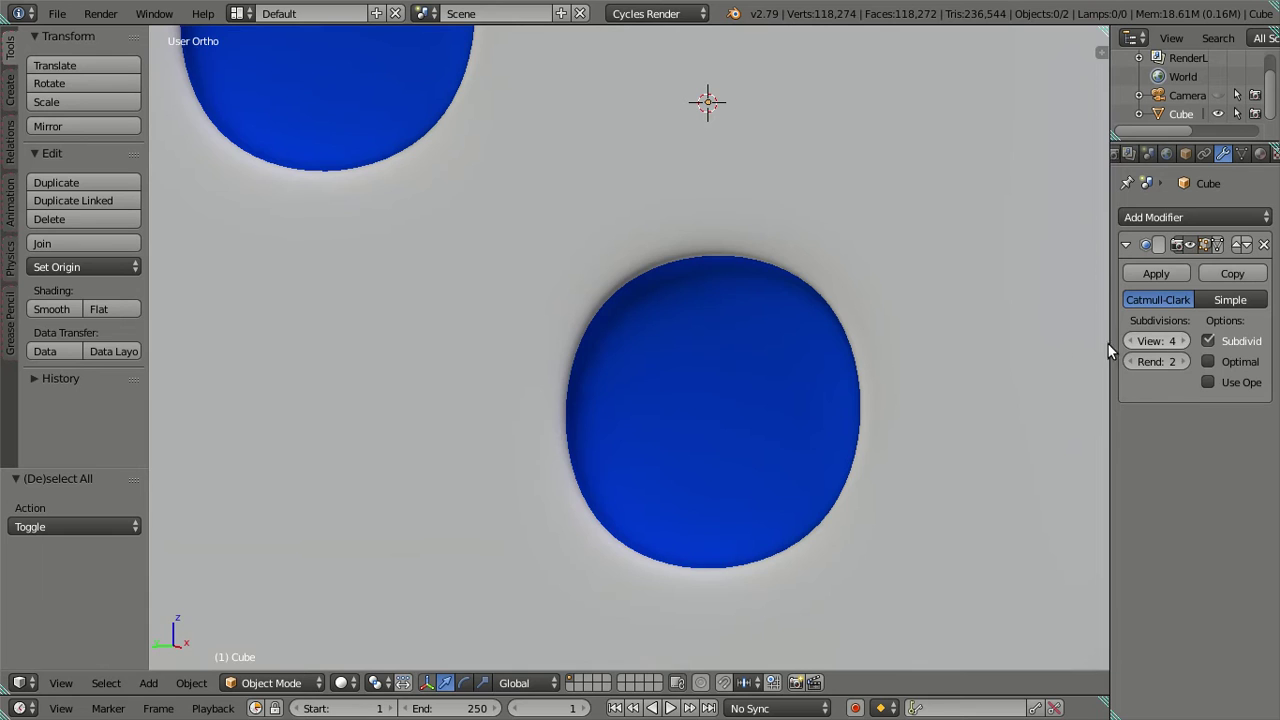
scroll(728, 338, "down", 3)
scroll(728, 338, "down", 2)
Step: Inspect the rounded pips up close, then settle the viewport subdivision at level 2
mouse_move(785, 272)
middle_mouse_down()
mouse_move(762, 483)
mouse_move(715, 393)
mouse_move(649, 384)
middle_mouse_up()
scroll(762, 483, "up", 5)
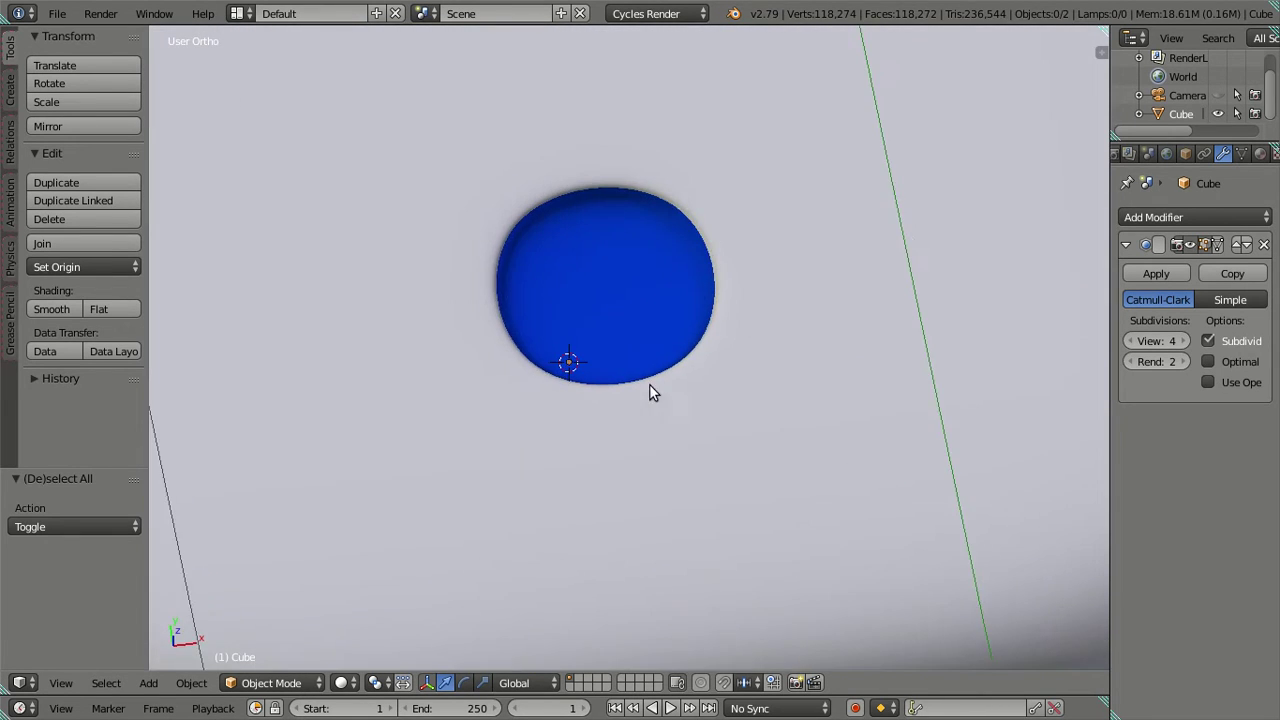
scroll(654, 367, "up", 2)
scroll(659, 369, "up", 2)
scroll(659, 369, "down", 3)
middle_click_drag(659, 250, 763, 499)
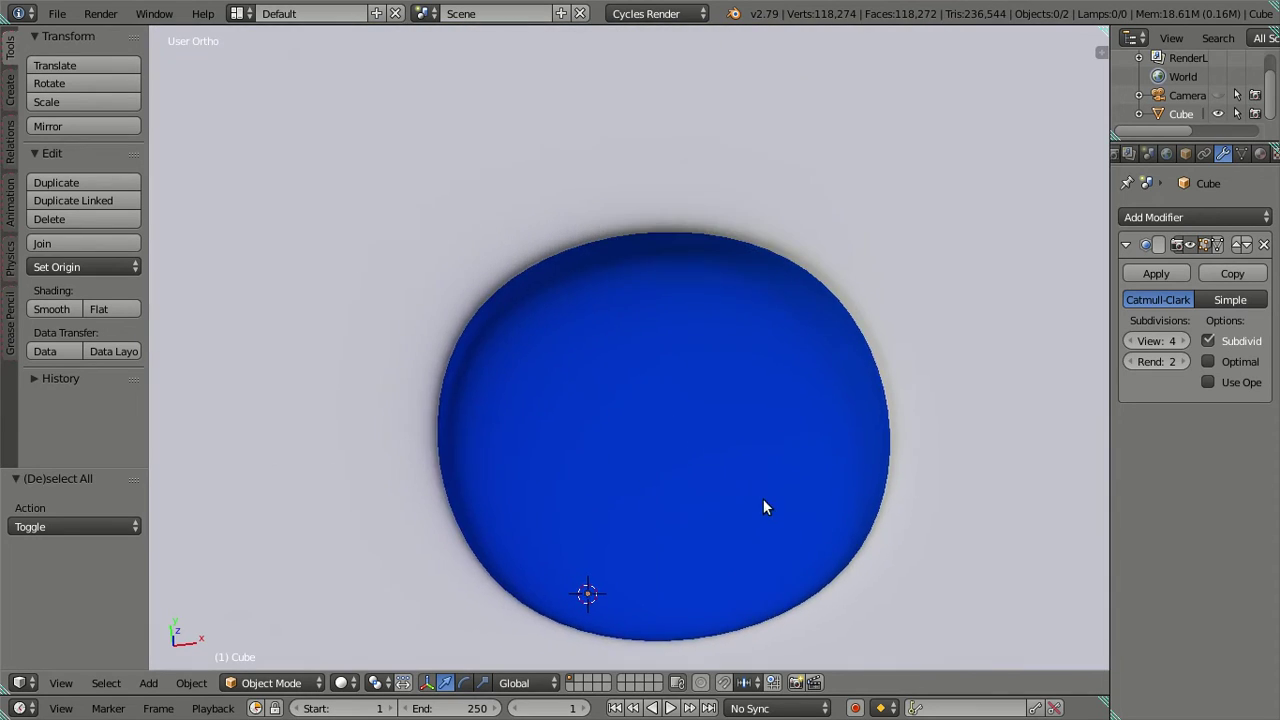
scroll(745, 455, "down", 3)
scroll(743, 452, "down", 2)
mouse_move(743, 452)
middle_mouse_down()
mouse_move(838, 471)
mouse_move(753, 318)
mouse_move(703, 266)
mouse_move(937, 283)
mouse_move(738, 301)
mouse_move(709, 331)
mouse_move(757, 366)
mouse_move(743, 251)
middle_mouse_up()
scroll(755, 273, "up", 2)
scroll(757, 277, "up", 2)
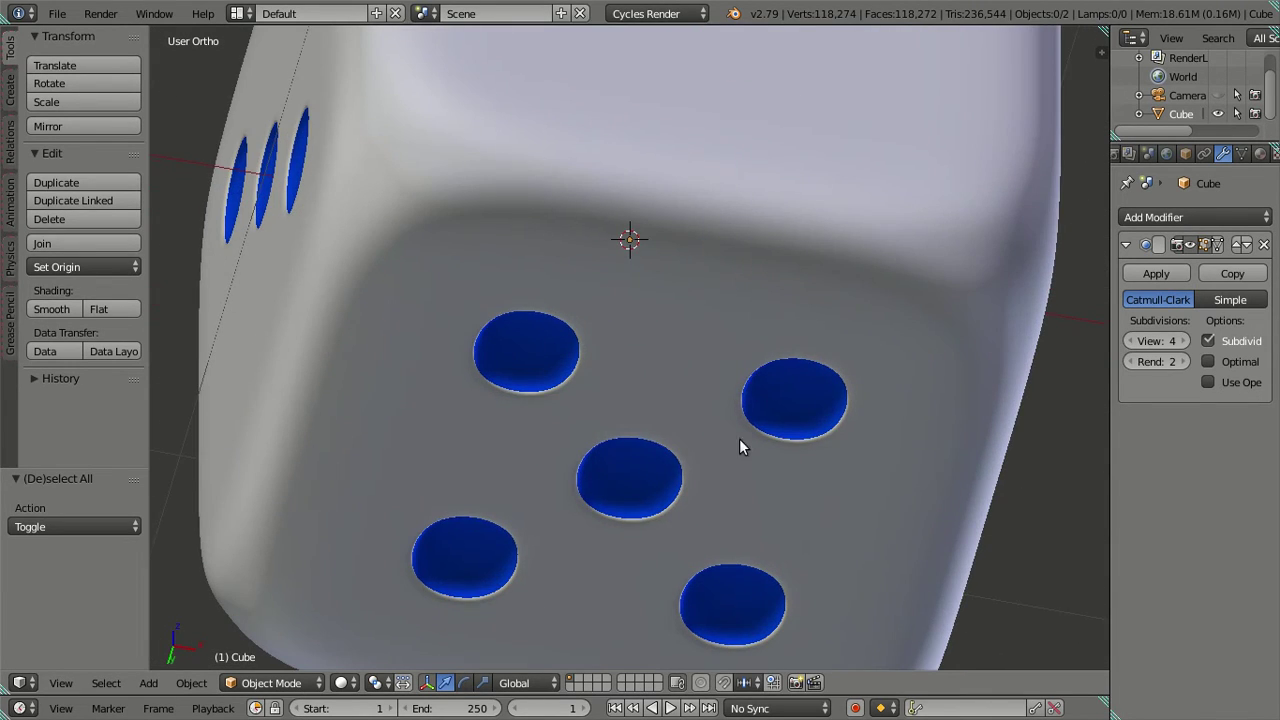
middle_click_drag(739, 438, 786, 409)
scroll(846, 389, "up", 3)
scroll(777, 506, "up", 5)
middle_click_drag(777, 506, 741, 258, "shift")
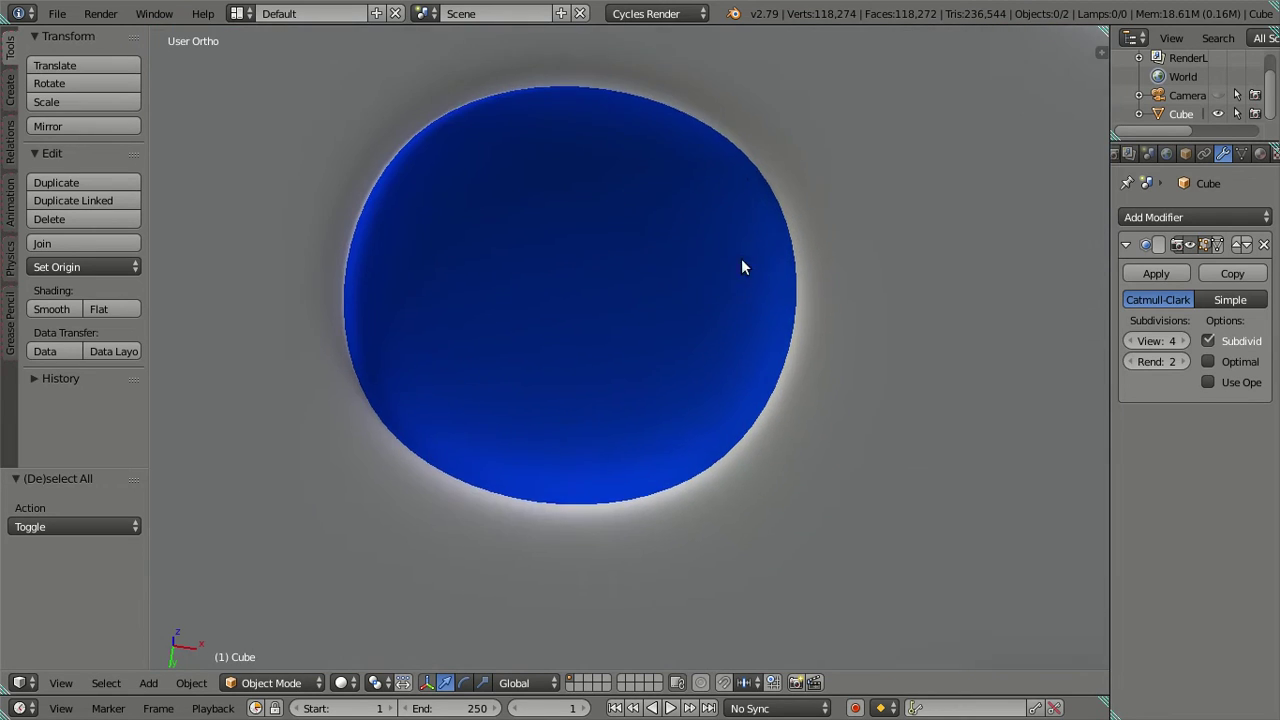
scroll(741, 260, "up", 2)
scroll(707, 432, "up", 1)
left_click(1131, 341)
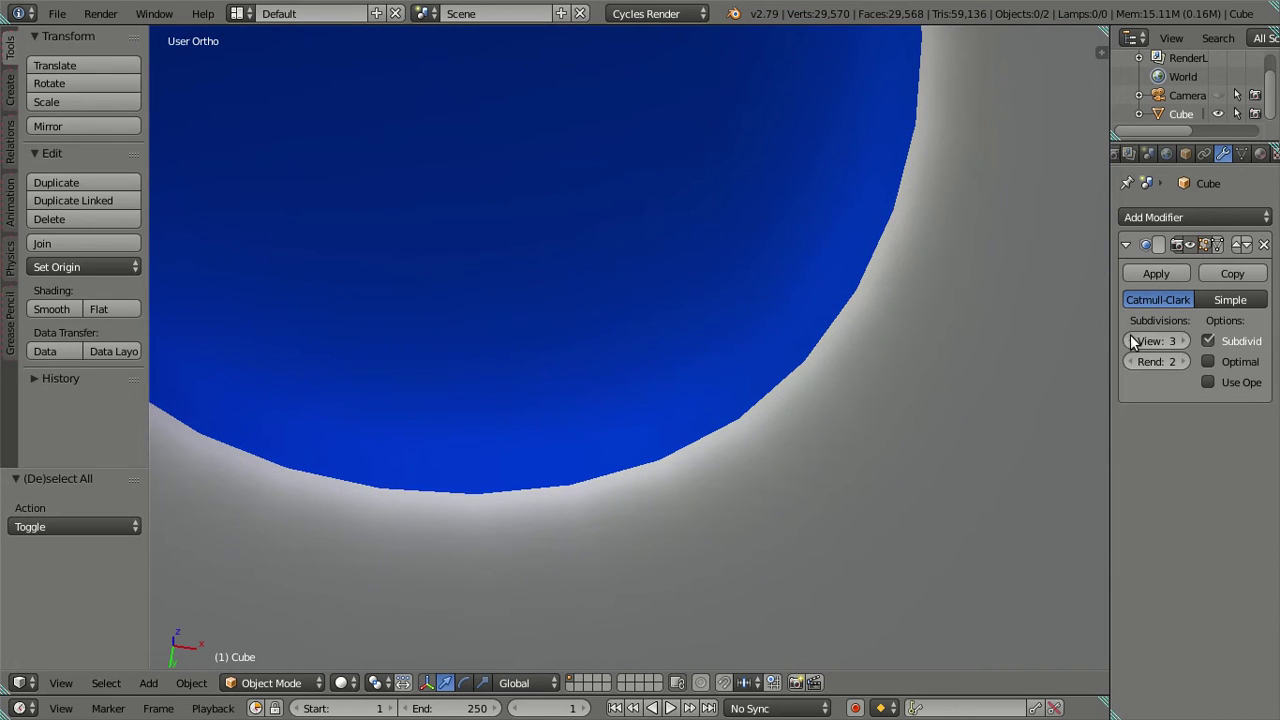
left_click(1184, 341)
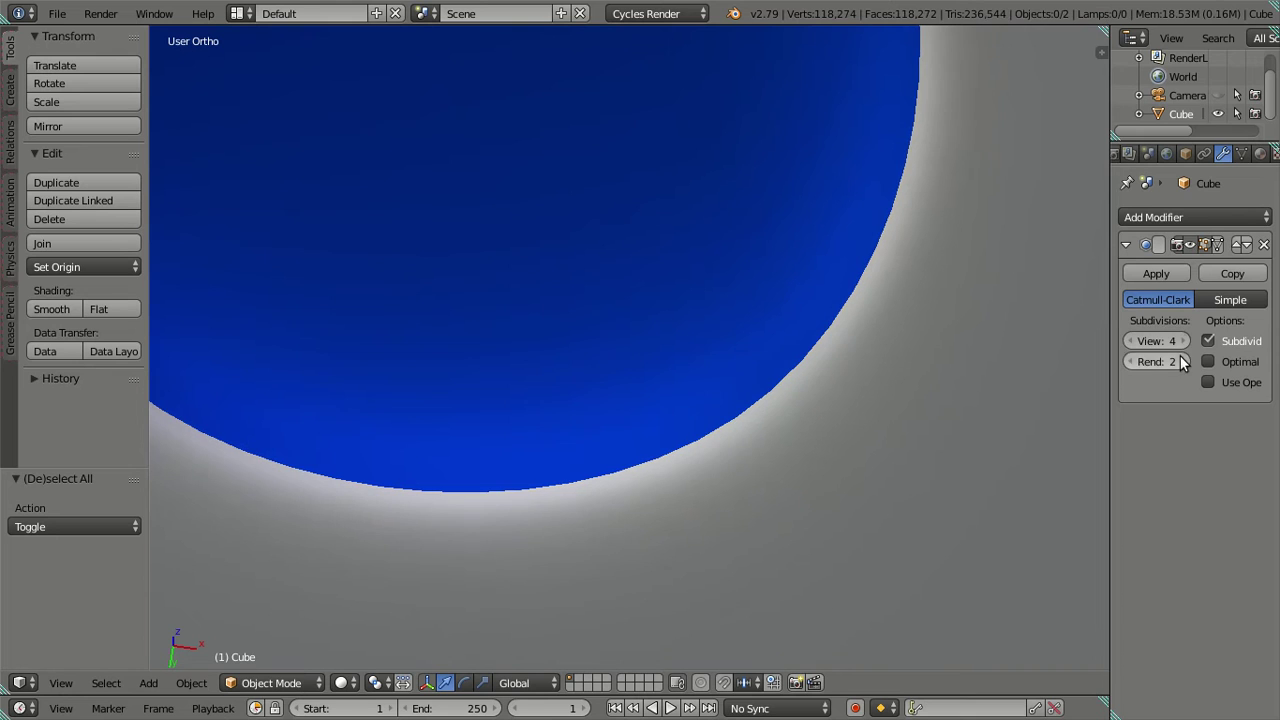
left_click(1132, 341)
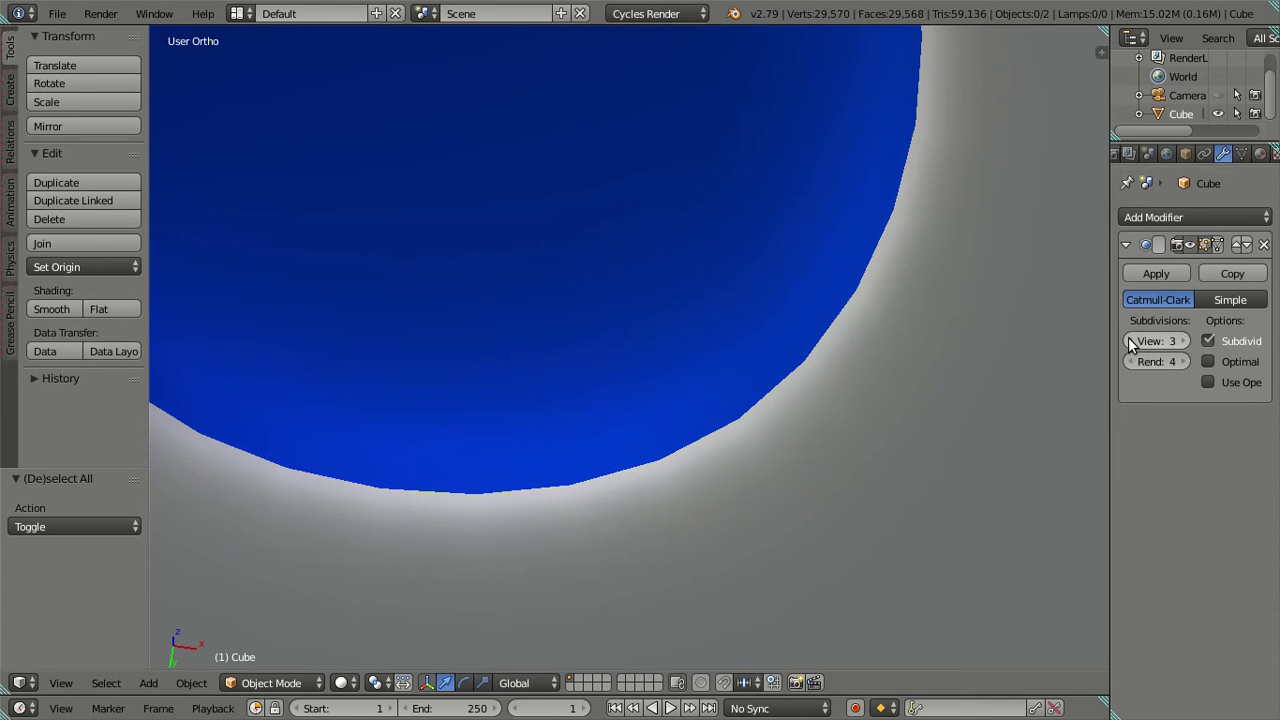
left_click(1132, 341)
Step: Orbit around the smoothed die to a frontal-top view
scroll(891, 360, "down", 4)
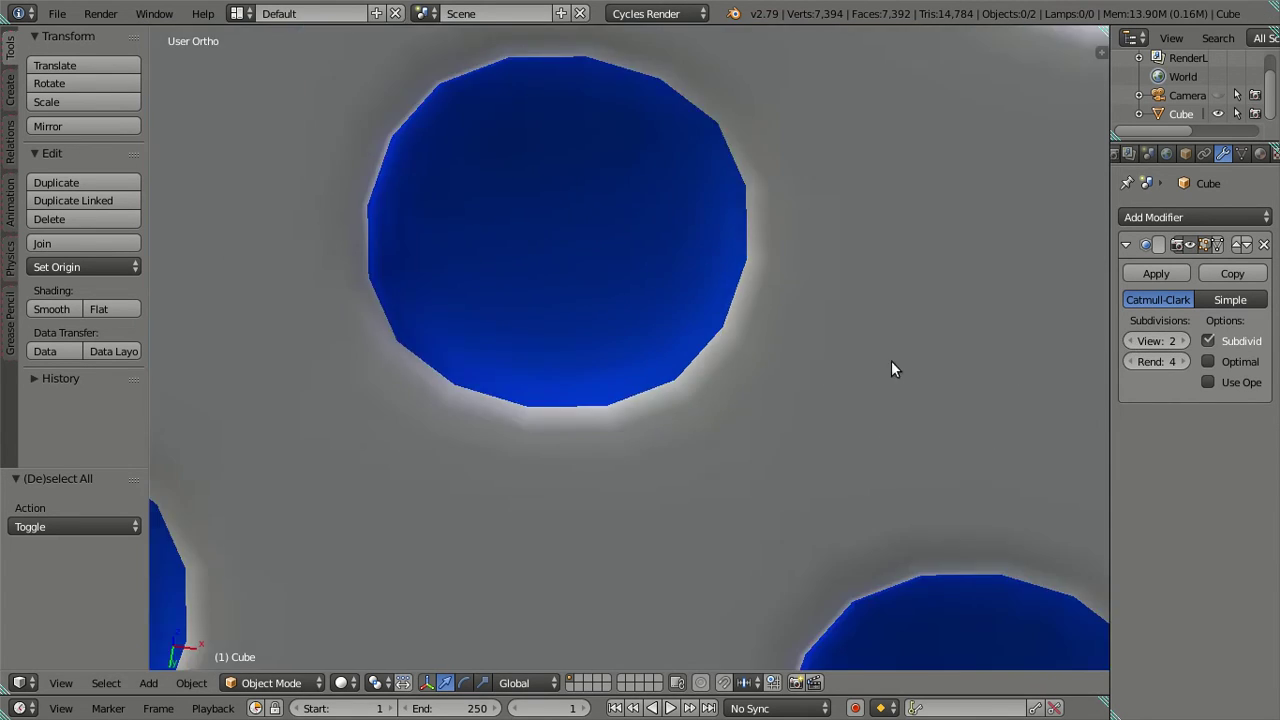
scroll(500, 214, "down", 3)
middle_click_drag(500, 214, 680, 420)
scroll(763, 470, "down", 2)
mouse_move(763, 470)
middle_mouse_down()
mouse_move(500, 303)
mouse_move(431, 380)
mouse_move(460, 386)
mouse_move(540, 487)
mouse_move(591, 484)
middle_mouse_up()
scroll(591, 484, "down", 3)
mouse_move(622, 417)
middle_mouse_down()
mouse_move(639, 396)
mouse_move(616, 543)
middle_mouse_up()
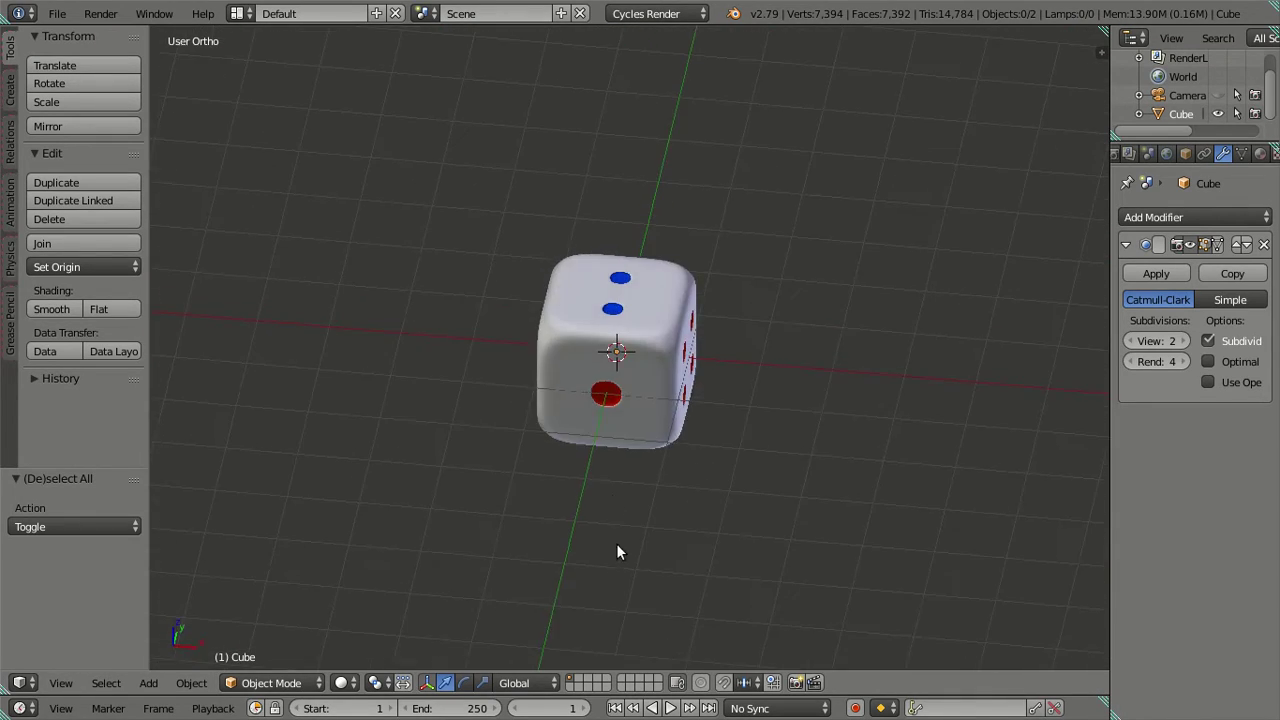
Step: Look through the scene camera with the tool shelf hidden, and select the die
scroll(621, 434, "up", 2)
middle_click_drag(621, 434, 491, 312)
key("KP_0")
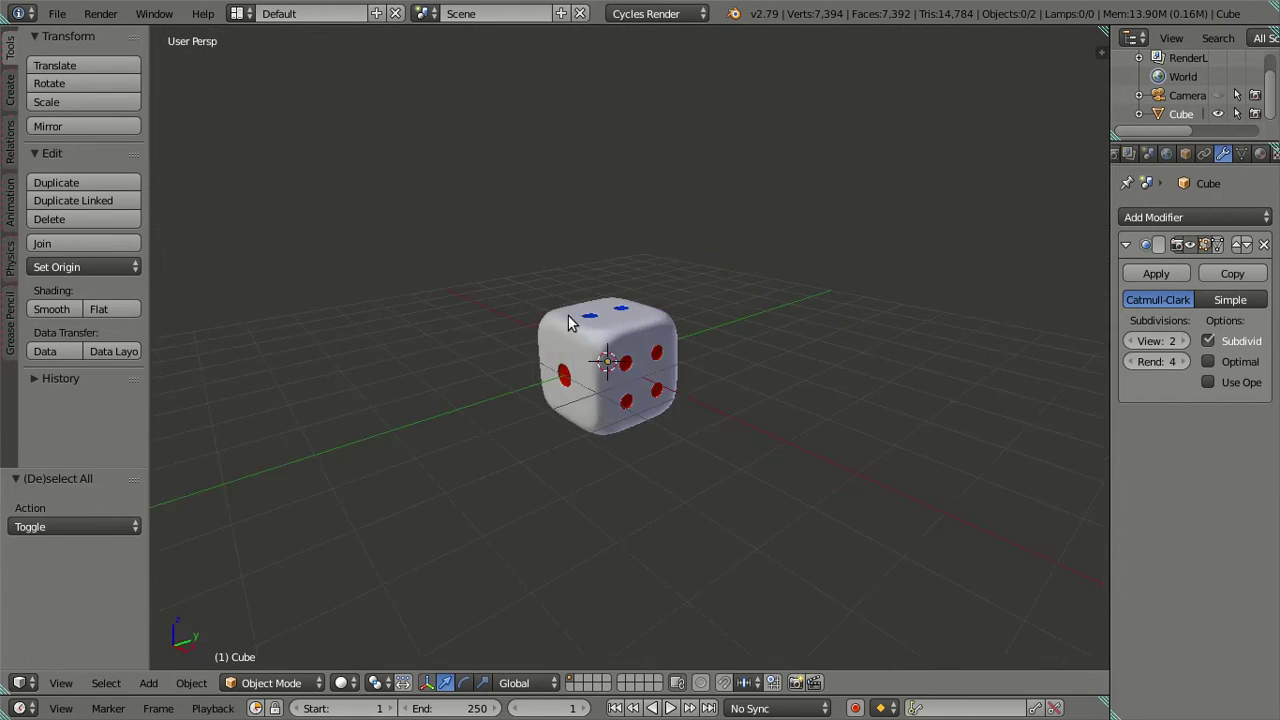
key("t")
scroll(702, 350, "up", 2)
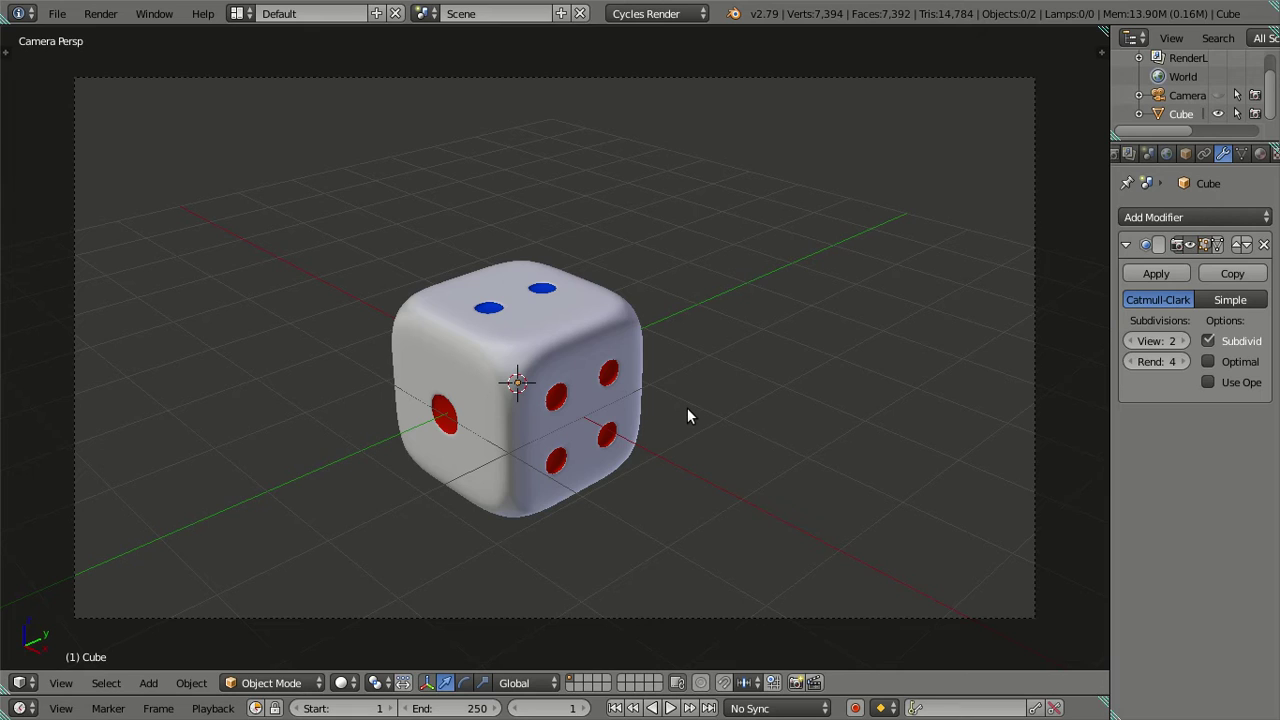
right_click(585, 422)
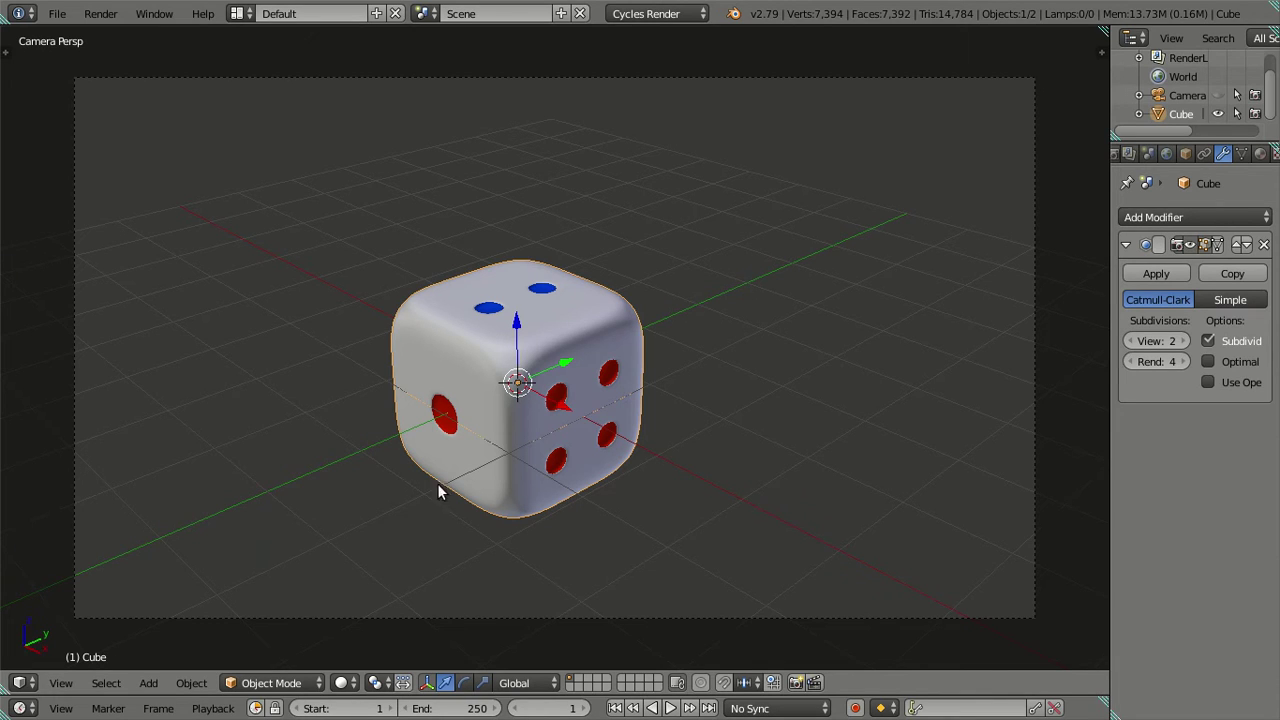
Step: Duplicate the die and place the copy to the right of the original
key("shift+d")
right_click(916, 418)
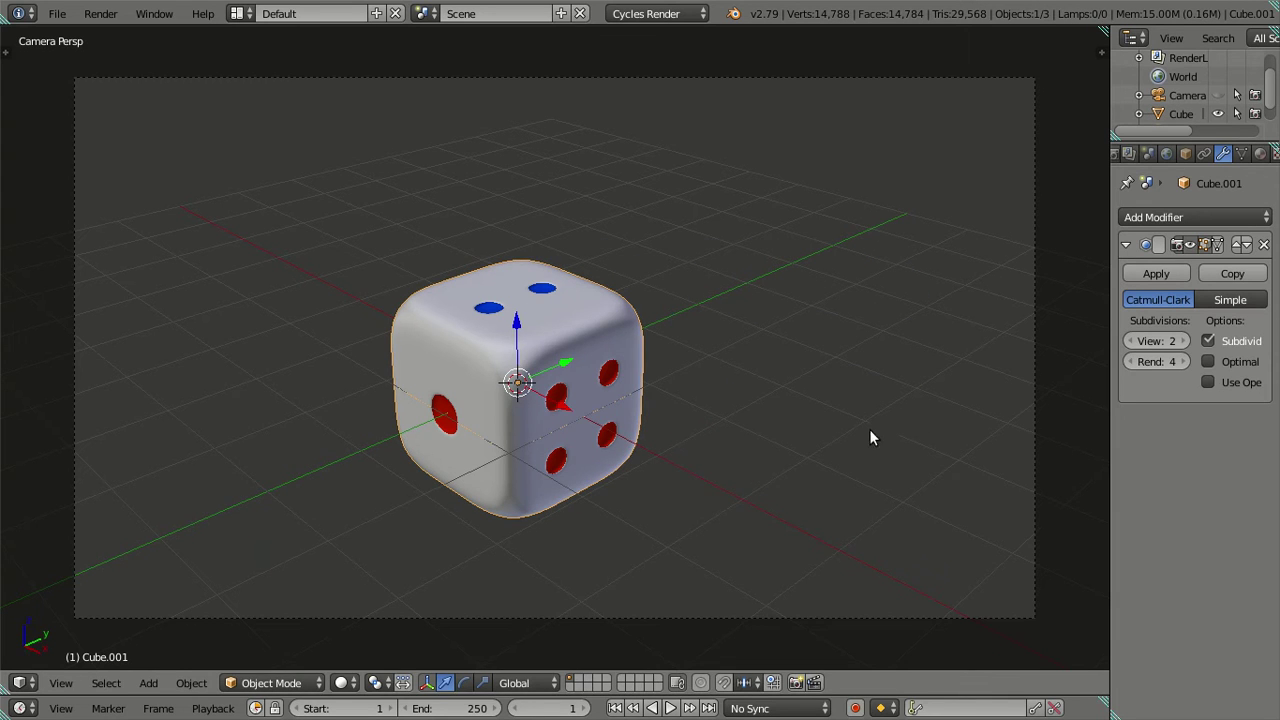
key("g")
left_click(737, 480)
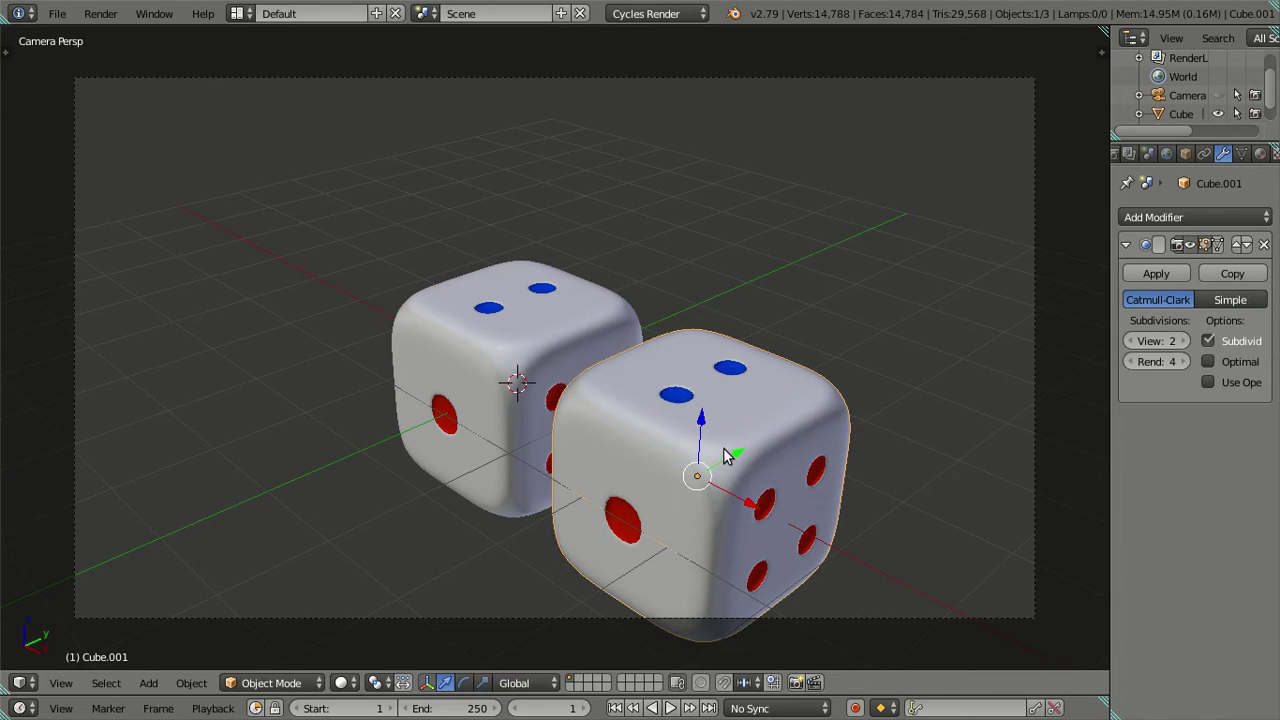
key("g")
left_click(871, 349)
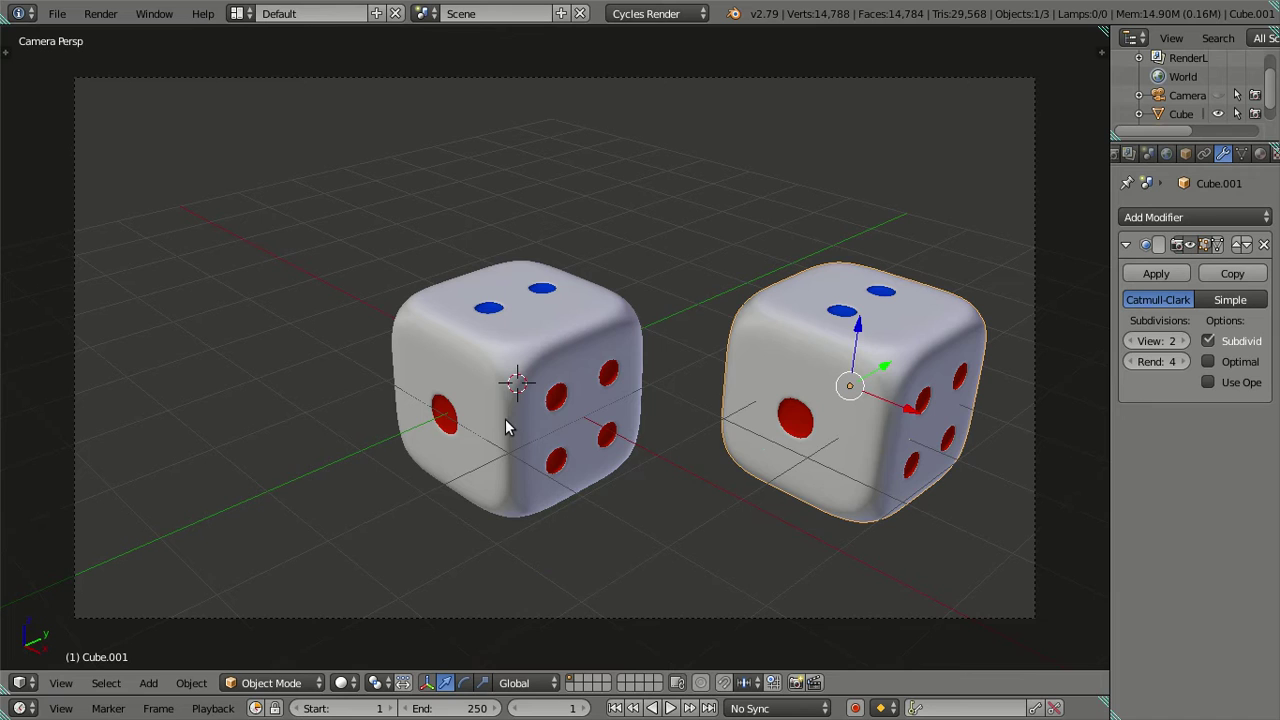
Step: Duplicate the original again and set the third die back on the left along Y
right_click(505, 420)
key("shift+d")
right_click(591, 429)
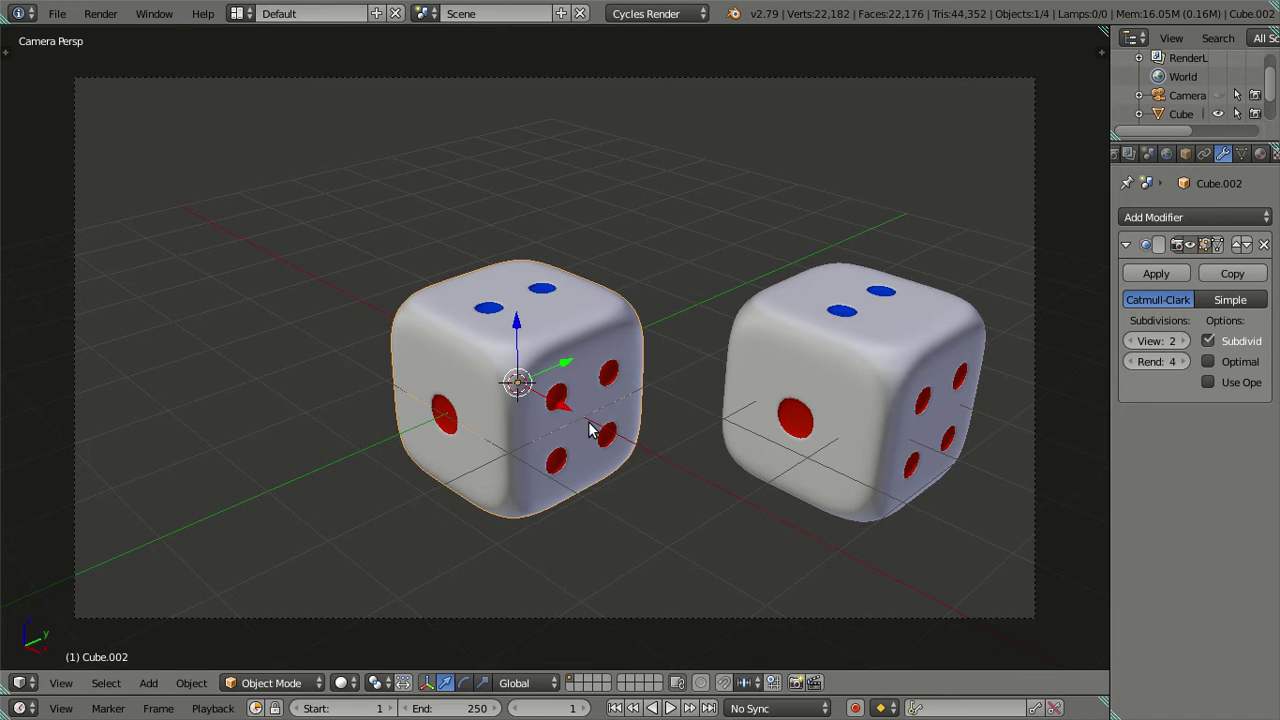
key("g")
left_click(343, 381)
left_click(384, 256)
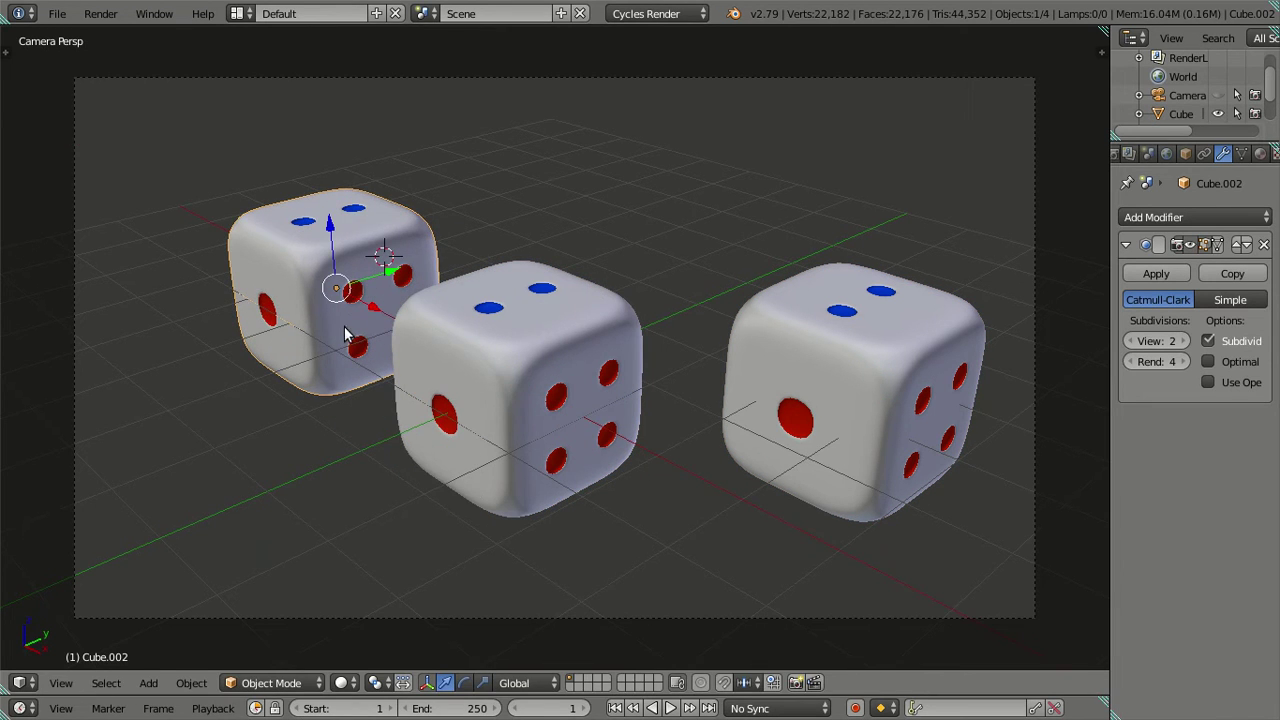
key("g")
key("y")
left_click(306, 352)
scroll(654, 357, "down", 2)
scroll(654, 357, "up", 1)
scroll(654, 357, "up", 2)
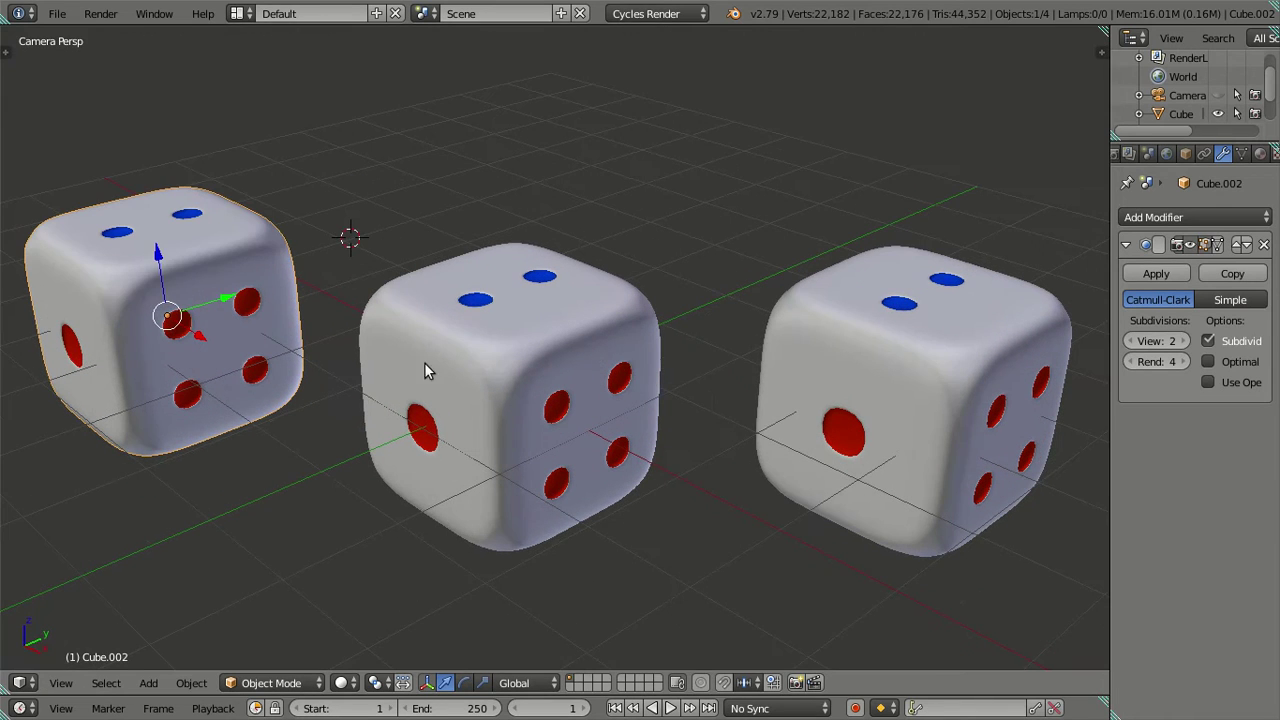
key("g")
key("y")
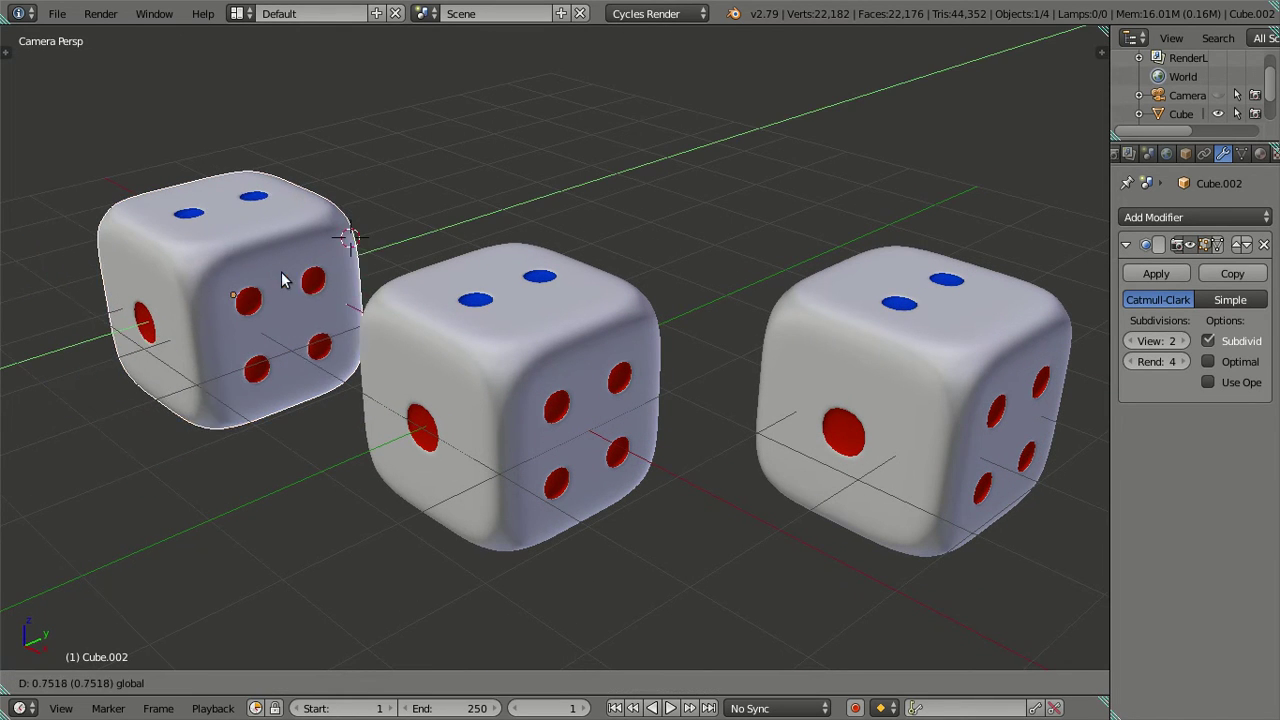
left_click(323, 263)
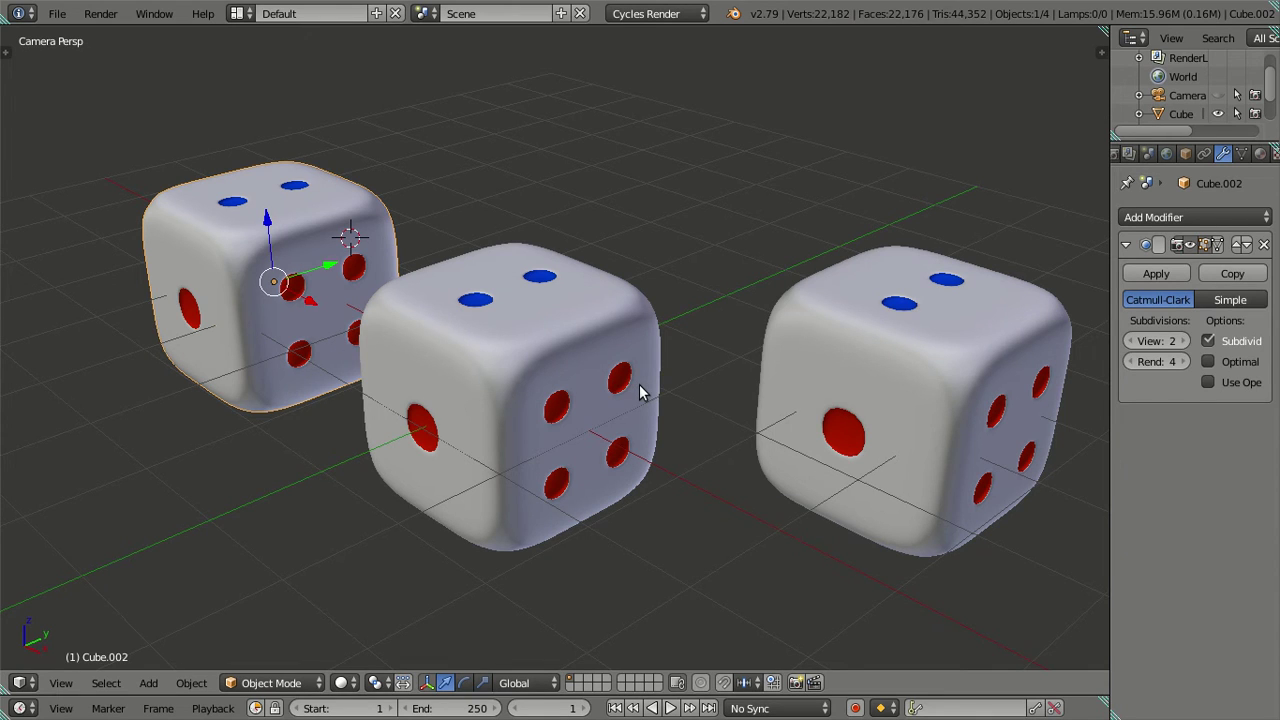
Step: Flip the left die 180° about Y; try a 180° Z turn on the middle die, then undo it
type("ry180")
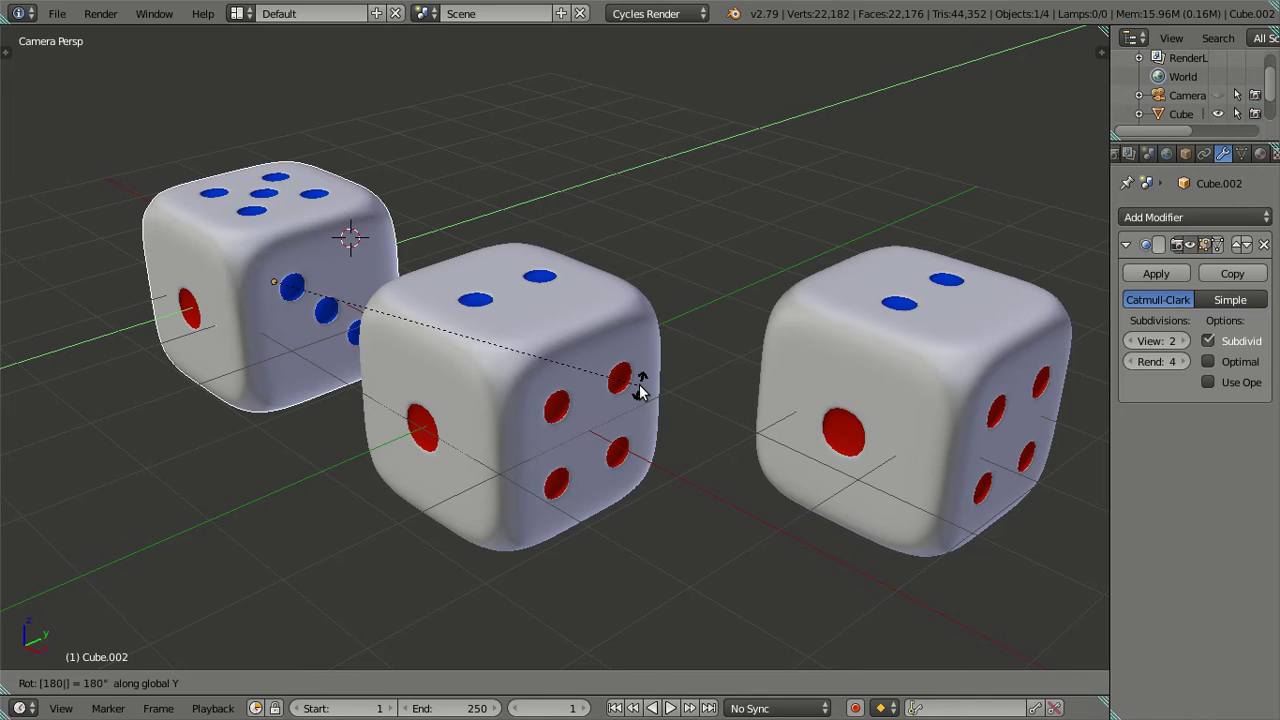
key("Return")
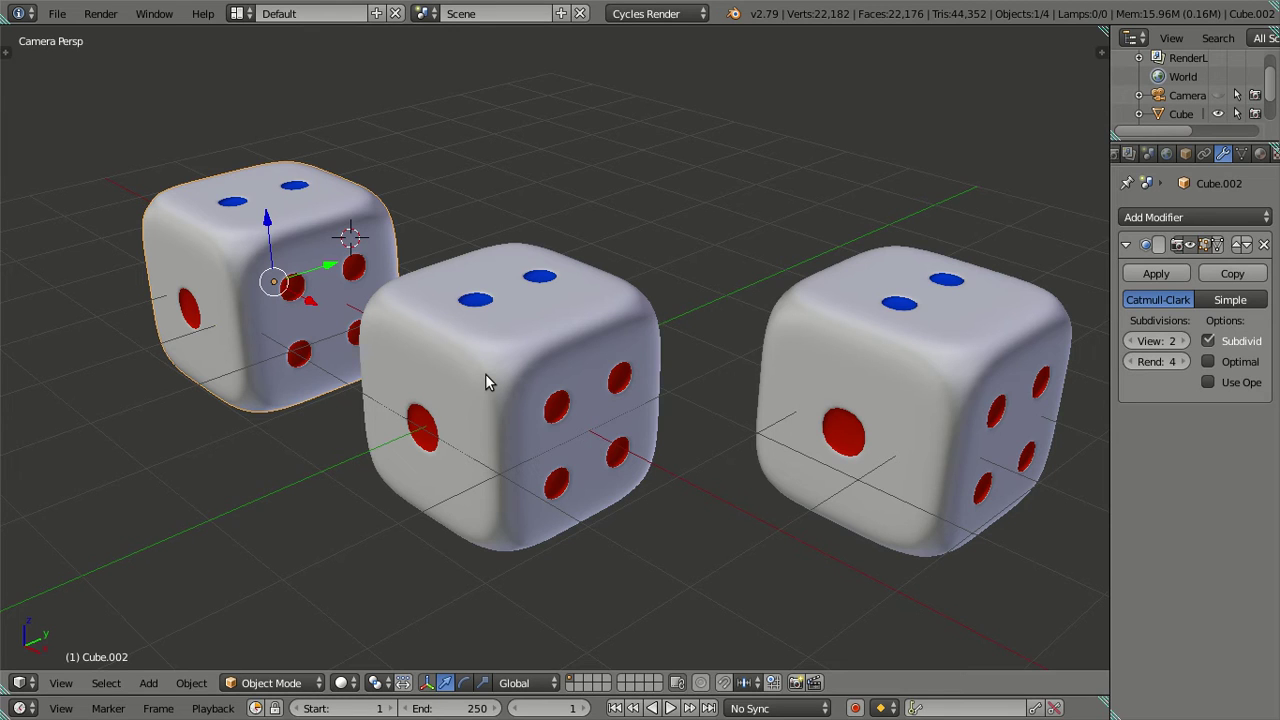
right_click(577, 406)
type("rz180")
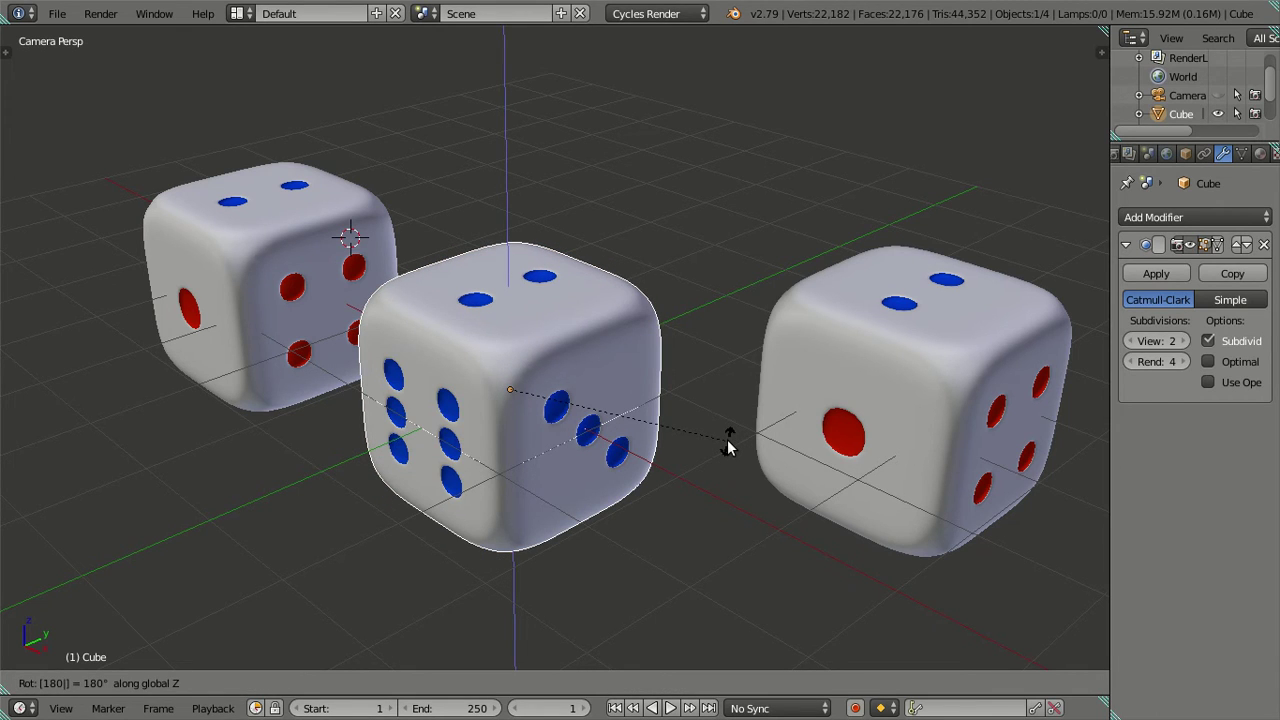
key("Return")
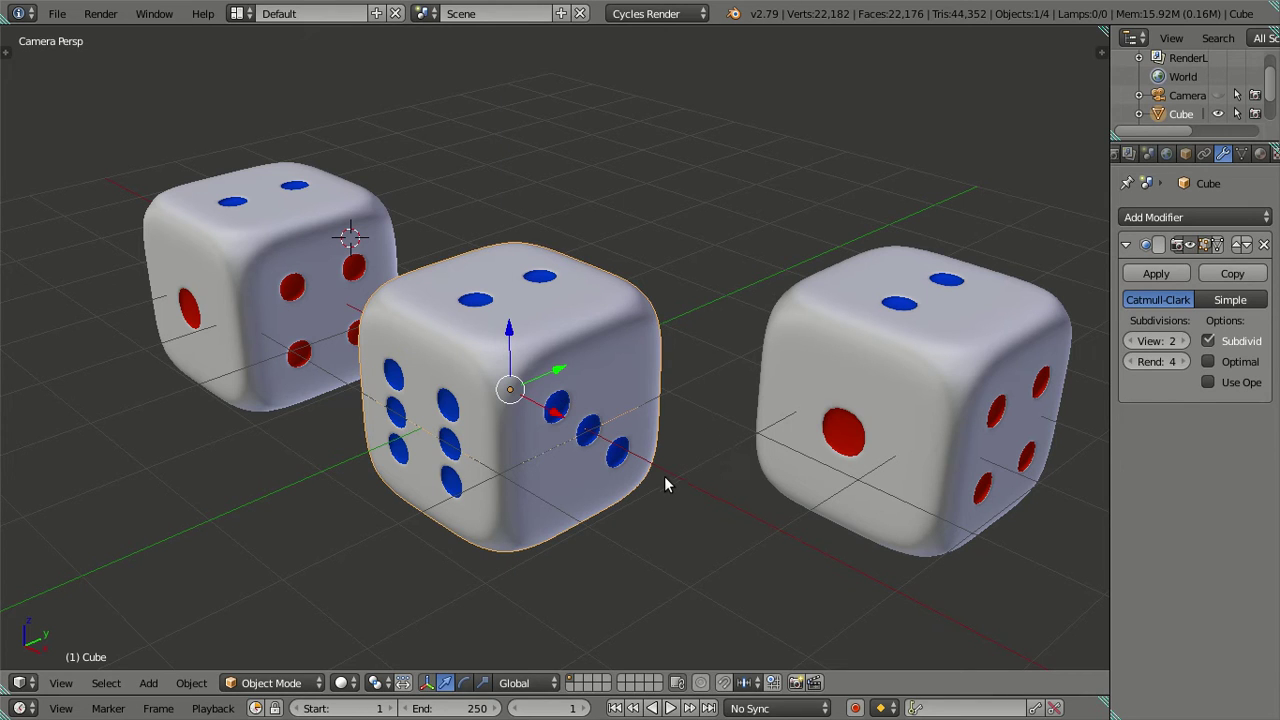
mouse_move(615, 467)
middle_mouse_down()
mouse_move(565, 246)
mouse_move(585, 381)
mouse_move(595, 340)
mouse_move(621, 458)
middle_mouse_up()
key("KP_0")
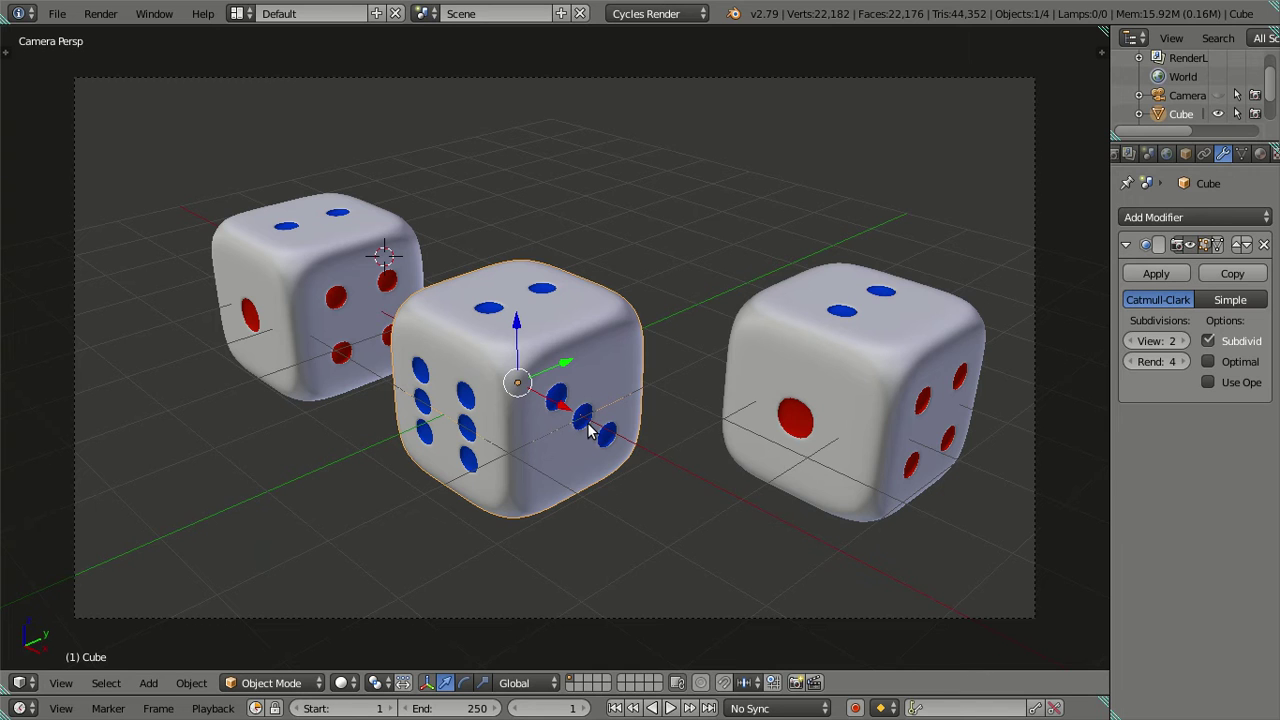
key("ctrl+z")
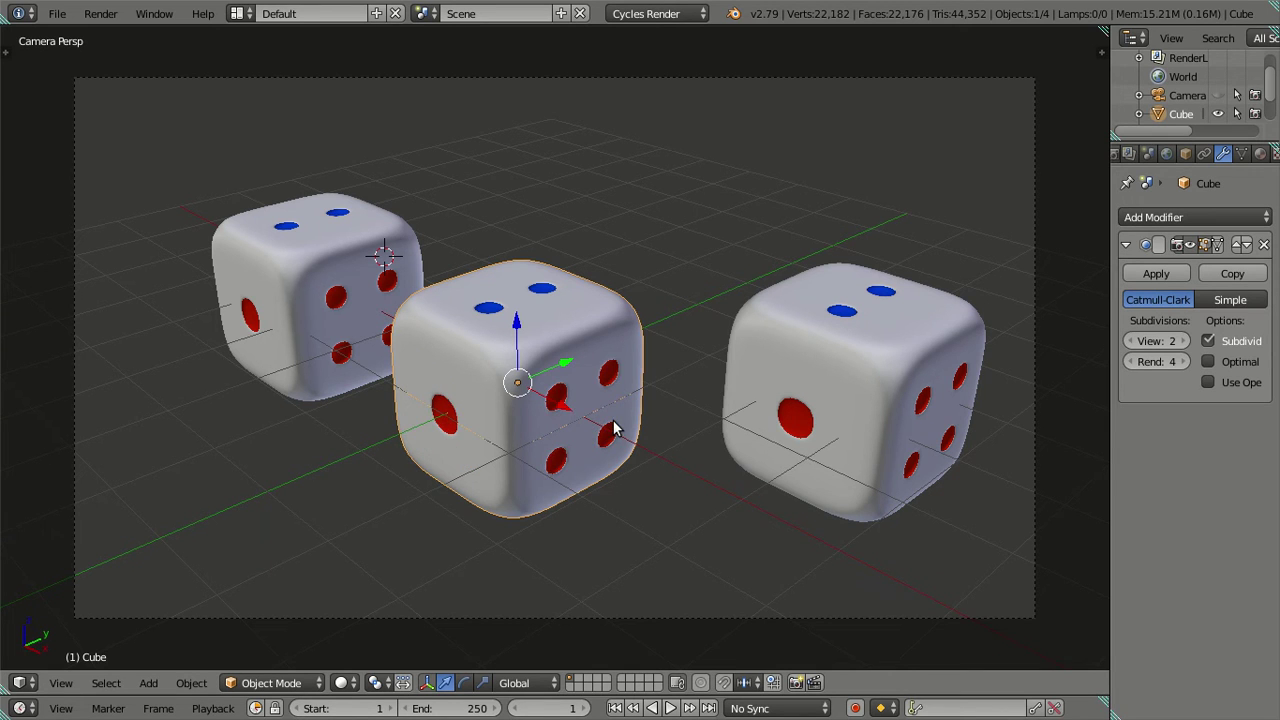
mouse_move(613, 428)
middle_mouse_down()
mouse_move(583, 240)
mouse_move(697, 323)
mouse_move(797, 358)
mouse_move(843, 257)
mouse_move(1037, 240)
mouse_move(1049, 340)
mouse_move(1022, 294)
mouse_move(1006, 157)
mouse_move(1023, 117)
mouse_move(14, 249)
mouse_move(738, 432)
mouse_move(529, 367)
middle_mouse_up()
Step: Turn the right die 90° about Z, then back by -90°
key("a")
key("KP_0")
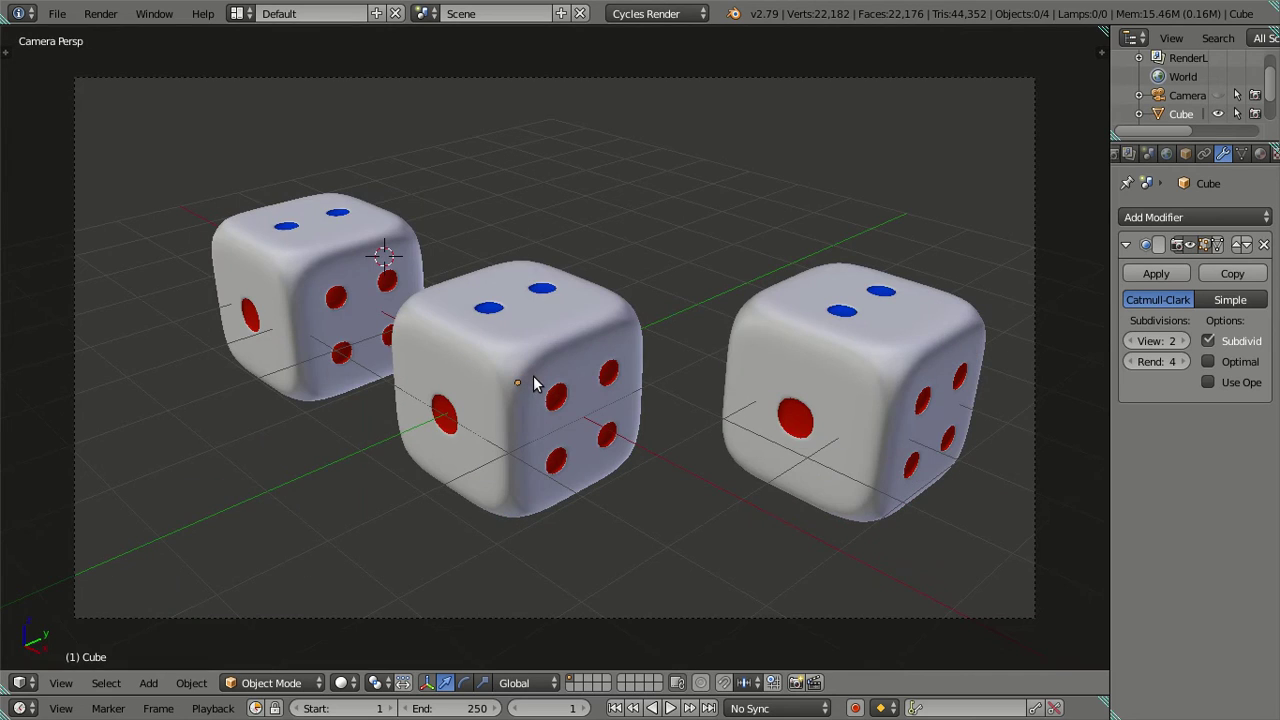
right_click(797, 390)
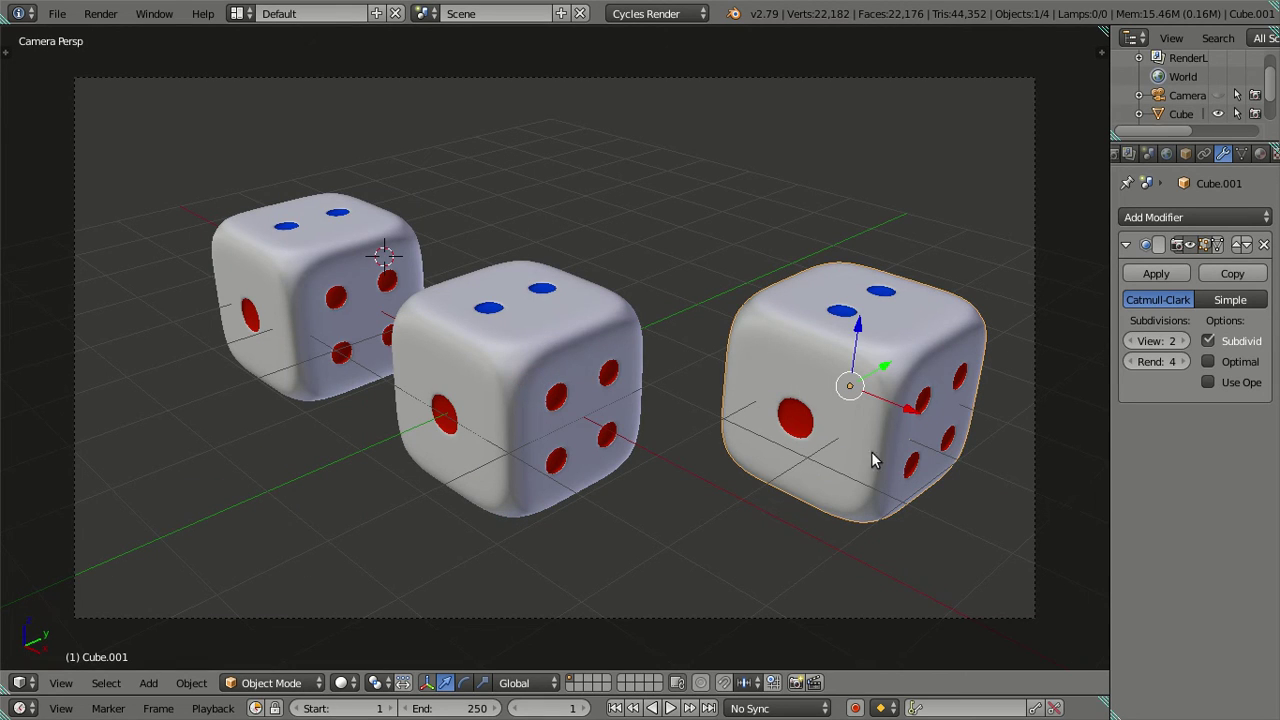
type("rz90")
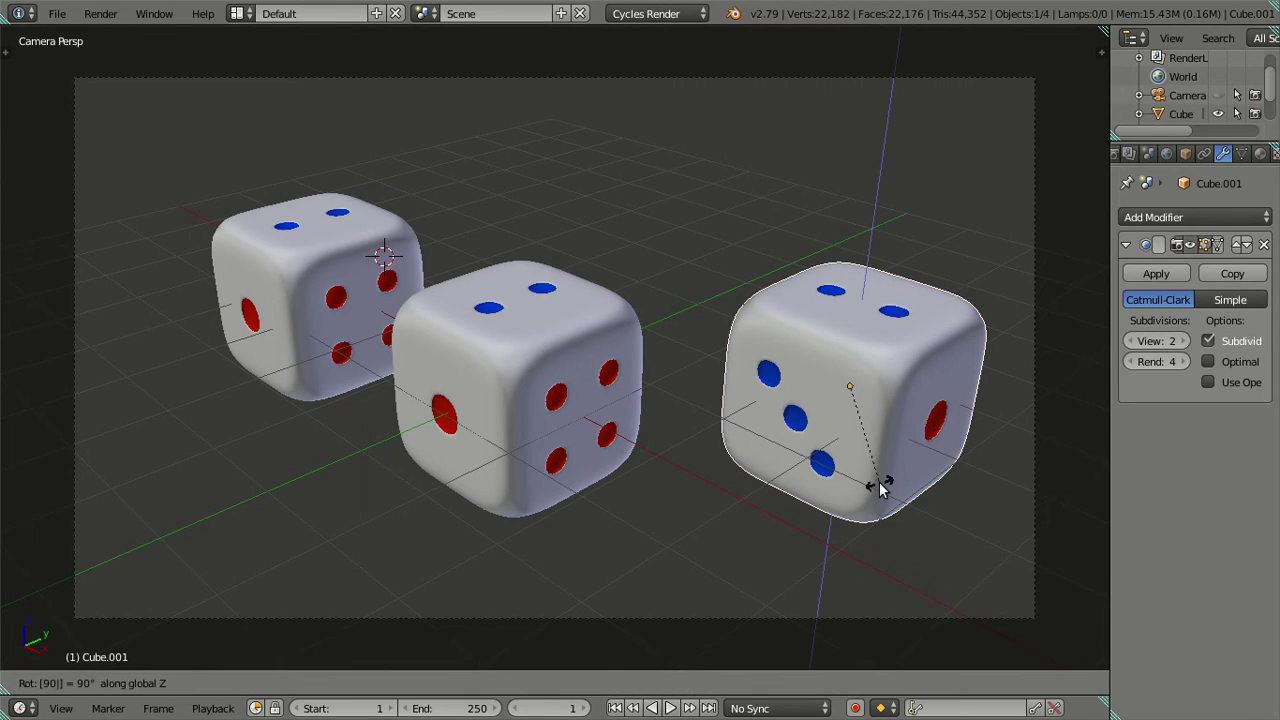
key("Return")
type("rz-90")
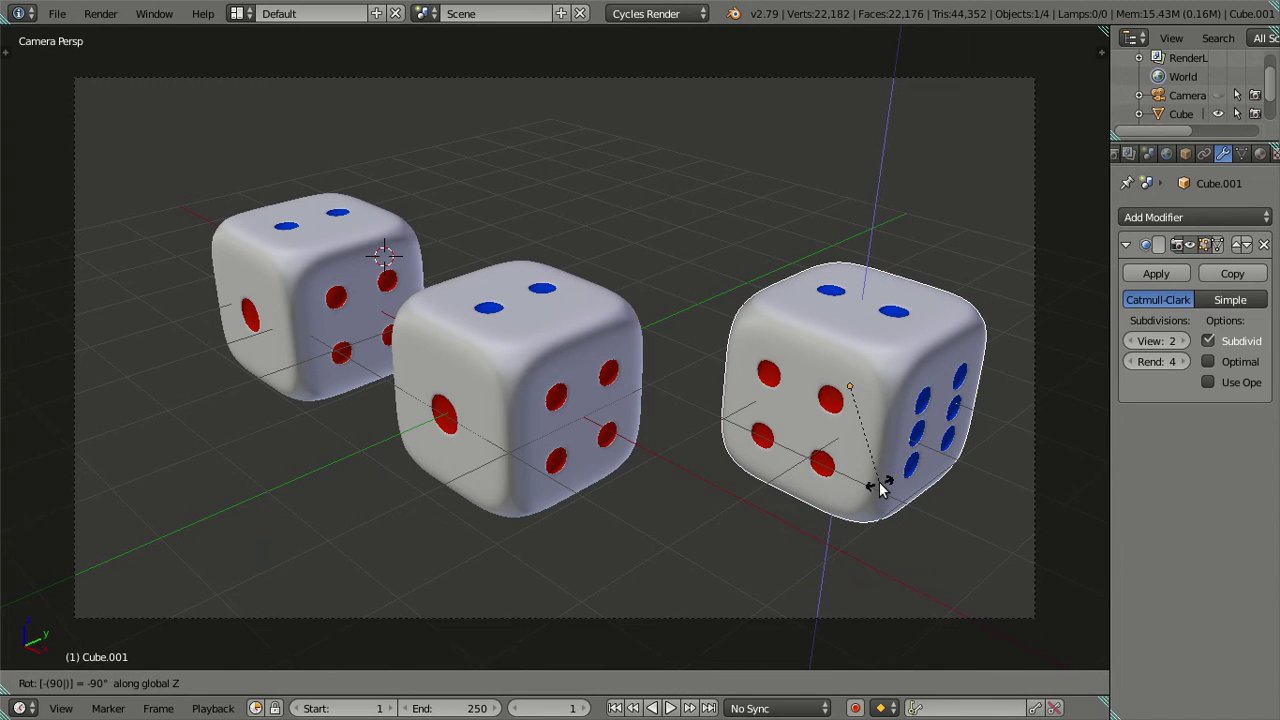
key("Return")
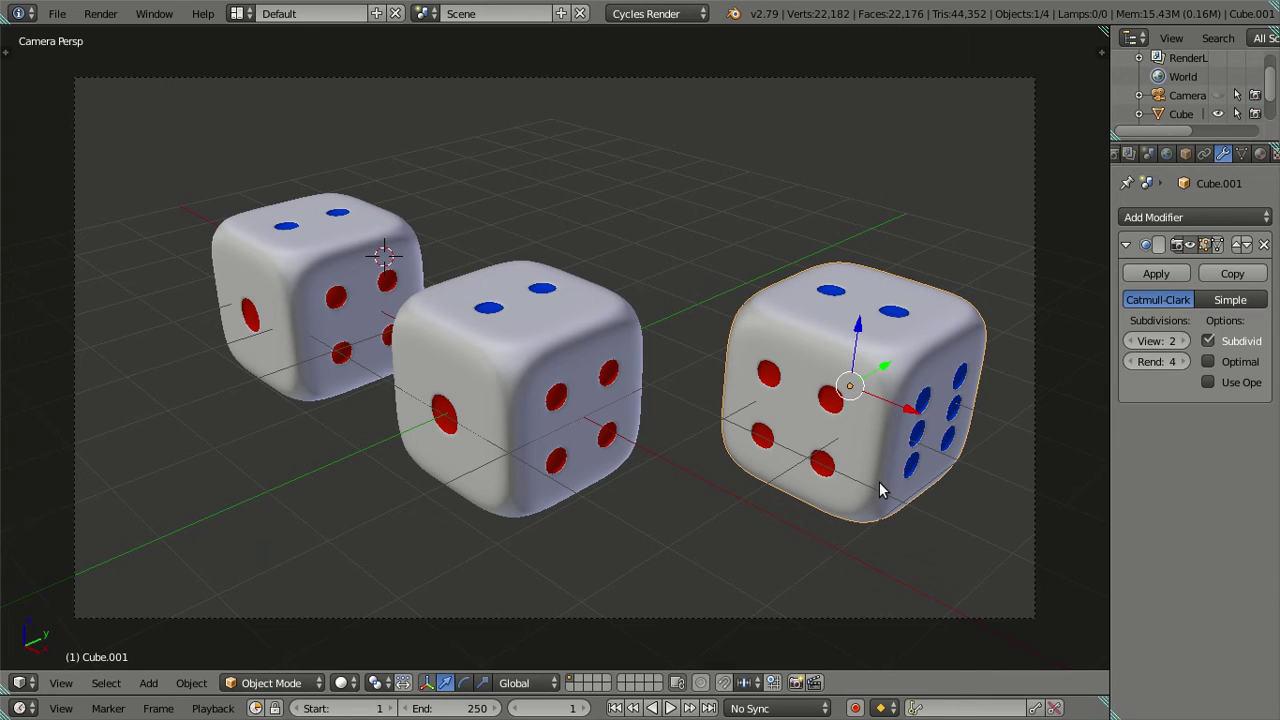
Step: Turn the middle die 180° about Z and reselect the right die
right_click(610, 412)
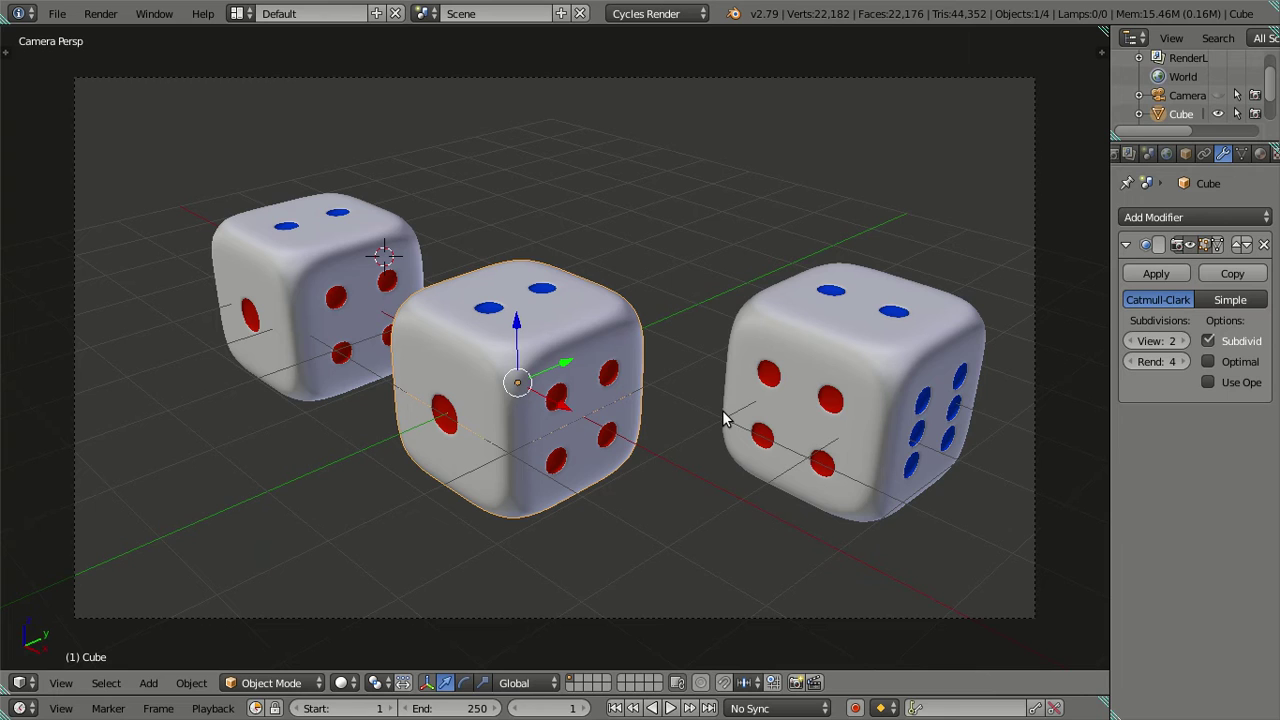
type("rz180")
key("Return")
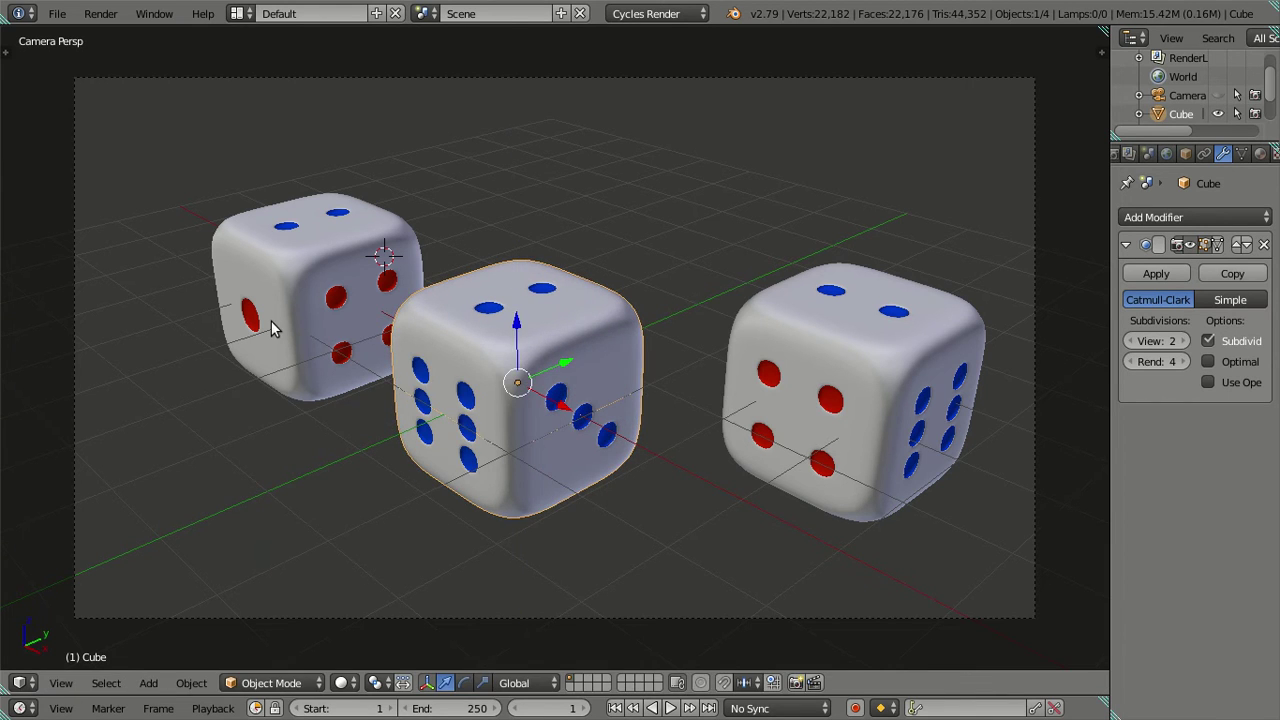
right_click(283, 324)
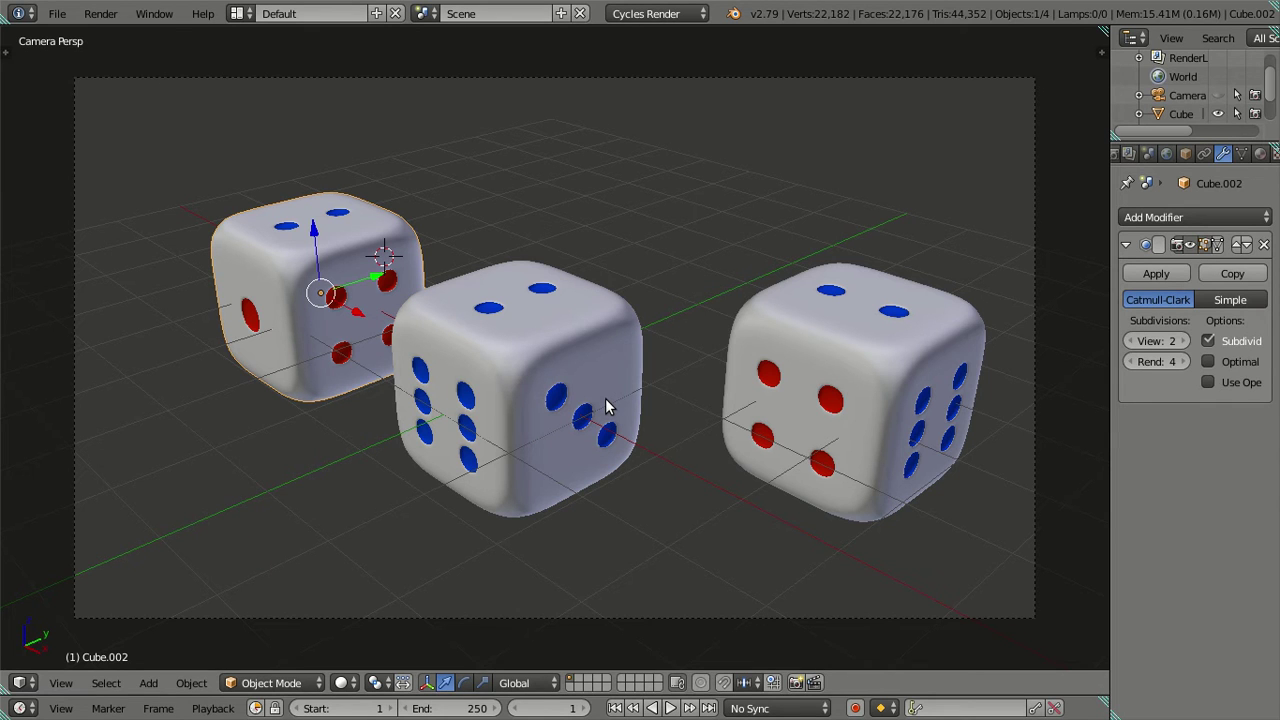
right_click(806, 412)
mouse_move(806, 417)
middle_mouse_down()
mouse_move(860, 436)
mouse_move(1030, 349)
mouse_move(963, 312)
mouse_move(837, 322)
mouse_move(815, 334)
mouse_move(836, 351)
middle_mouse_up()
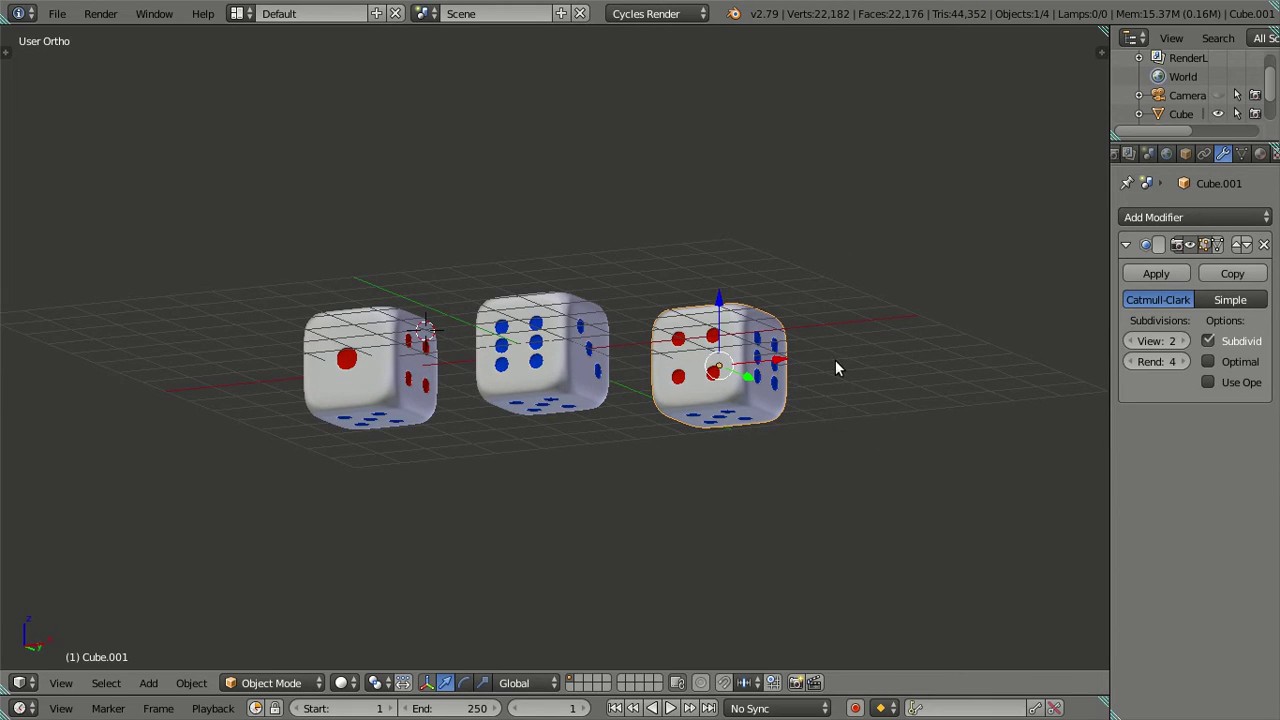
Step: Tip the right die -90° about Y so its six blue pips face up
key("r")
type("y")
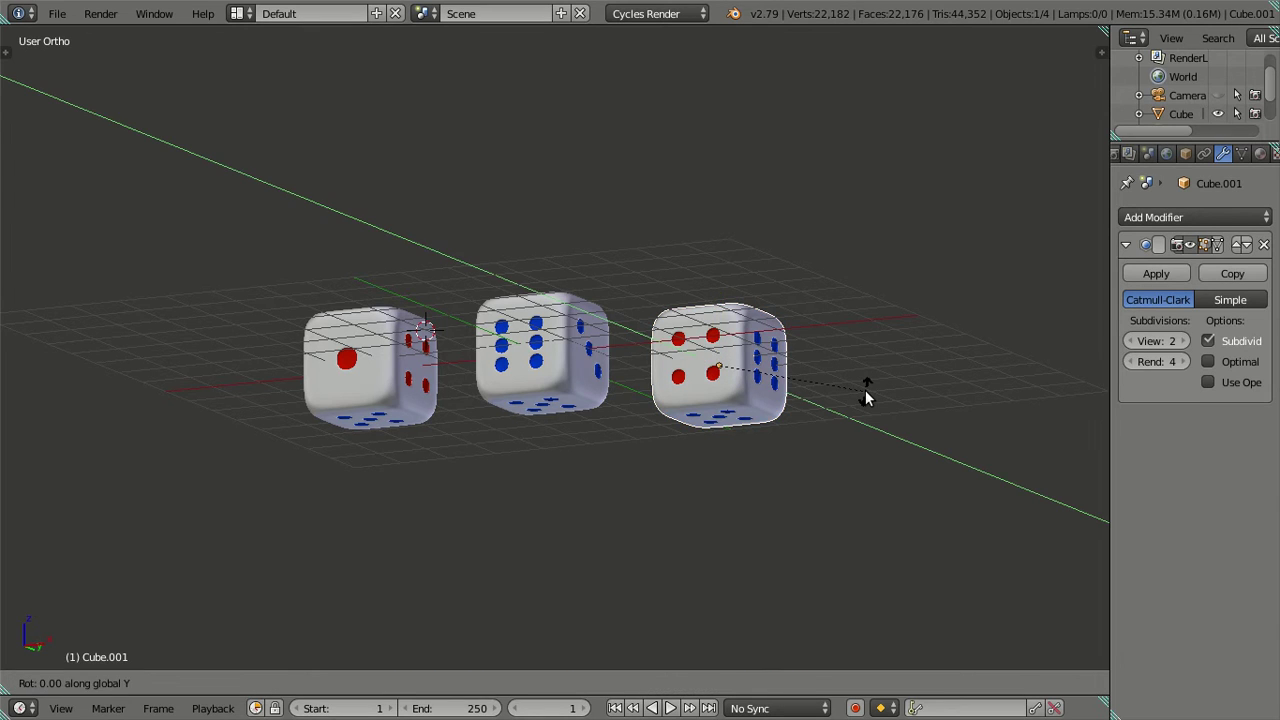
type("360")
key("Return")
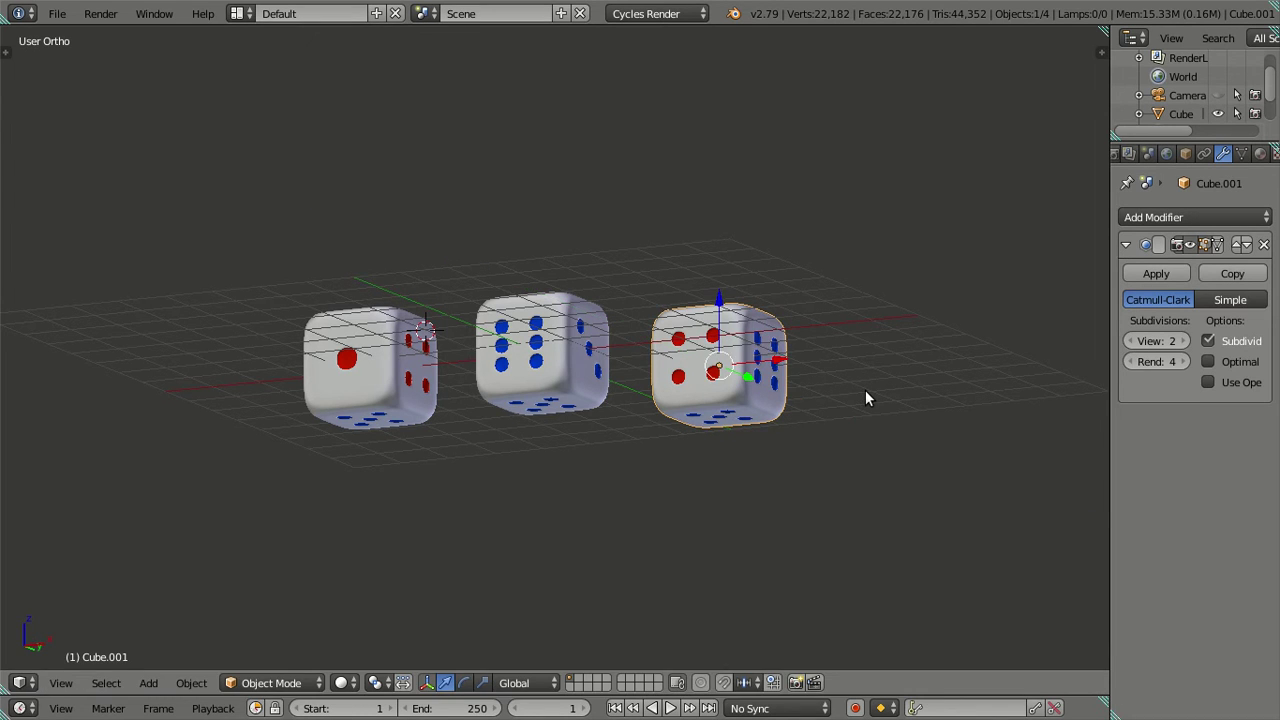
type("ry-90")
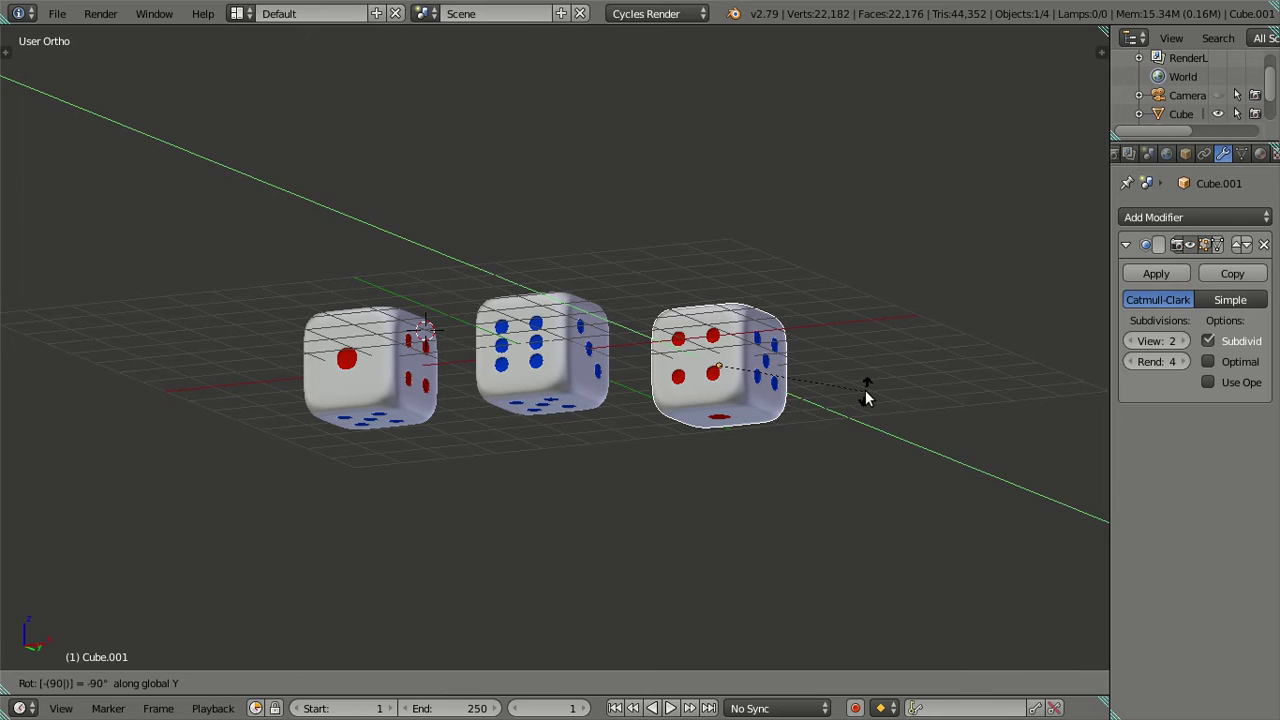
key("Return")
mouse_move(465, 408)
middle_mouse_down()
mouse_move(457, 366)
mouse_move(489, 390)
mouse_move(461, 397)
middle_mouse_up()
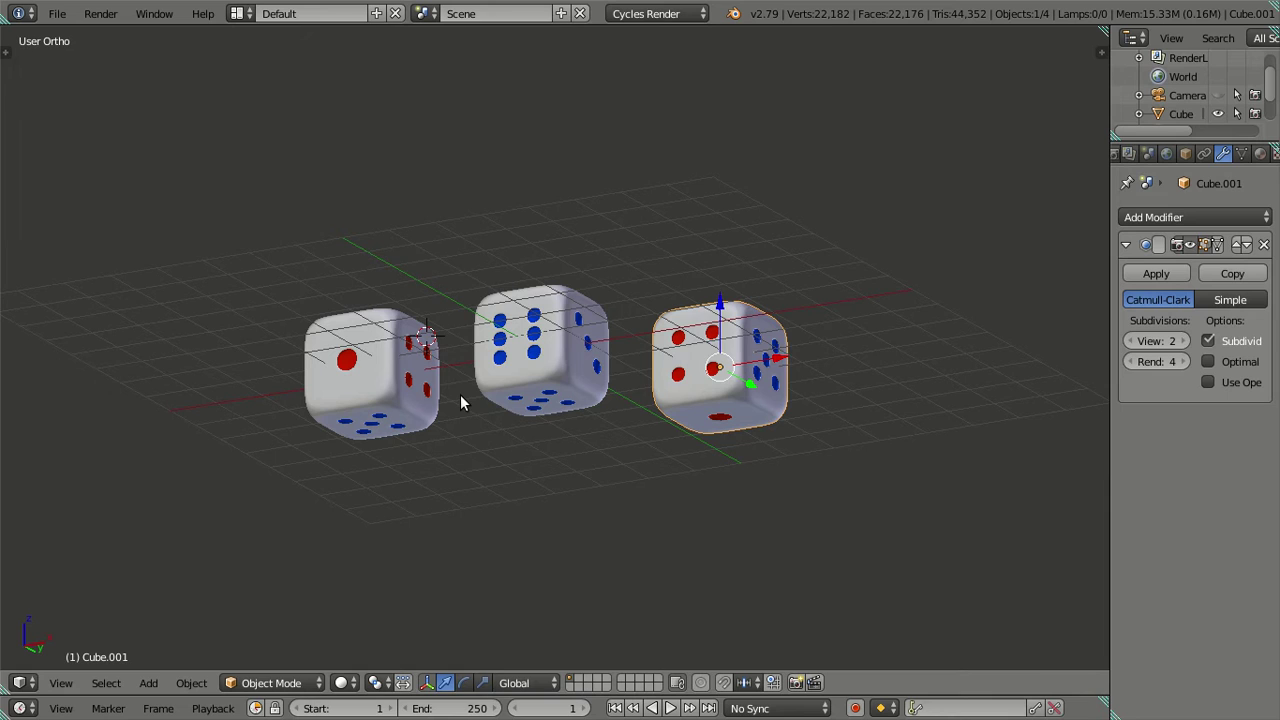
Step: Rotate the left die 90° about Z and 90° about Y, then return to camera view
right_click(355, 390)
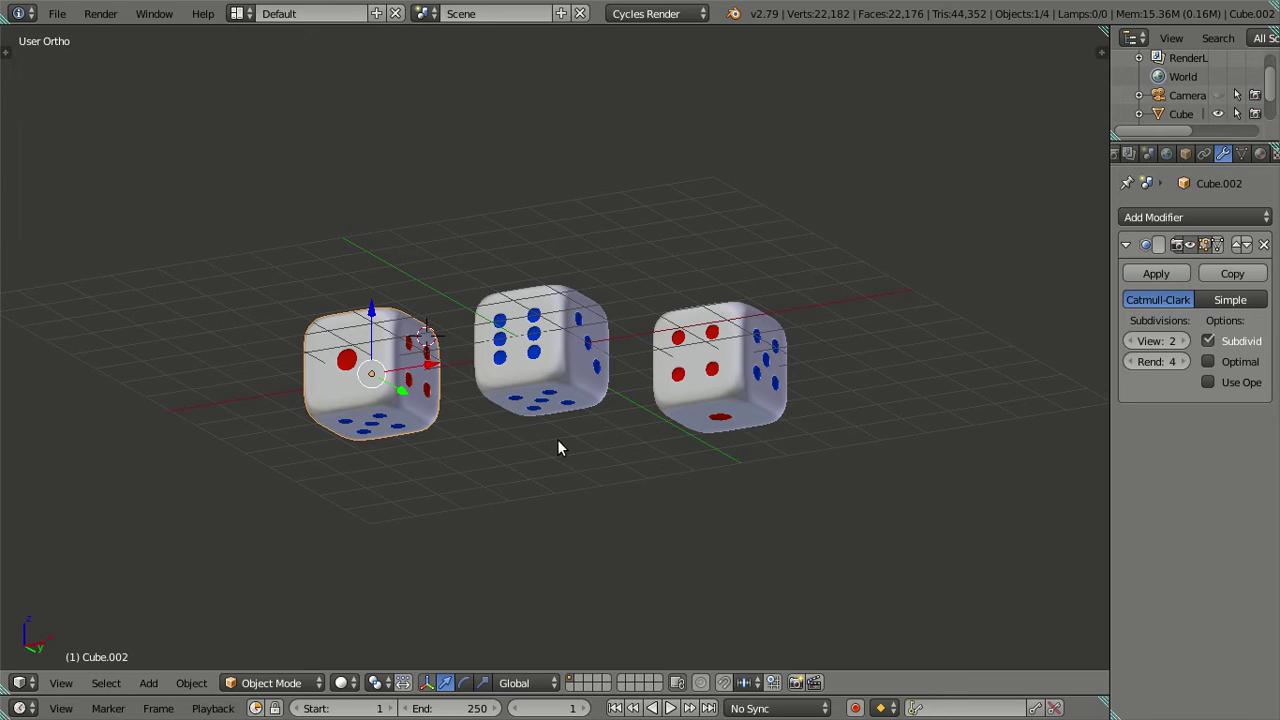
type("rz")
type("90")
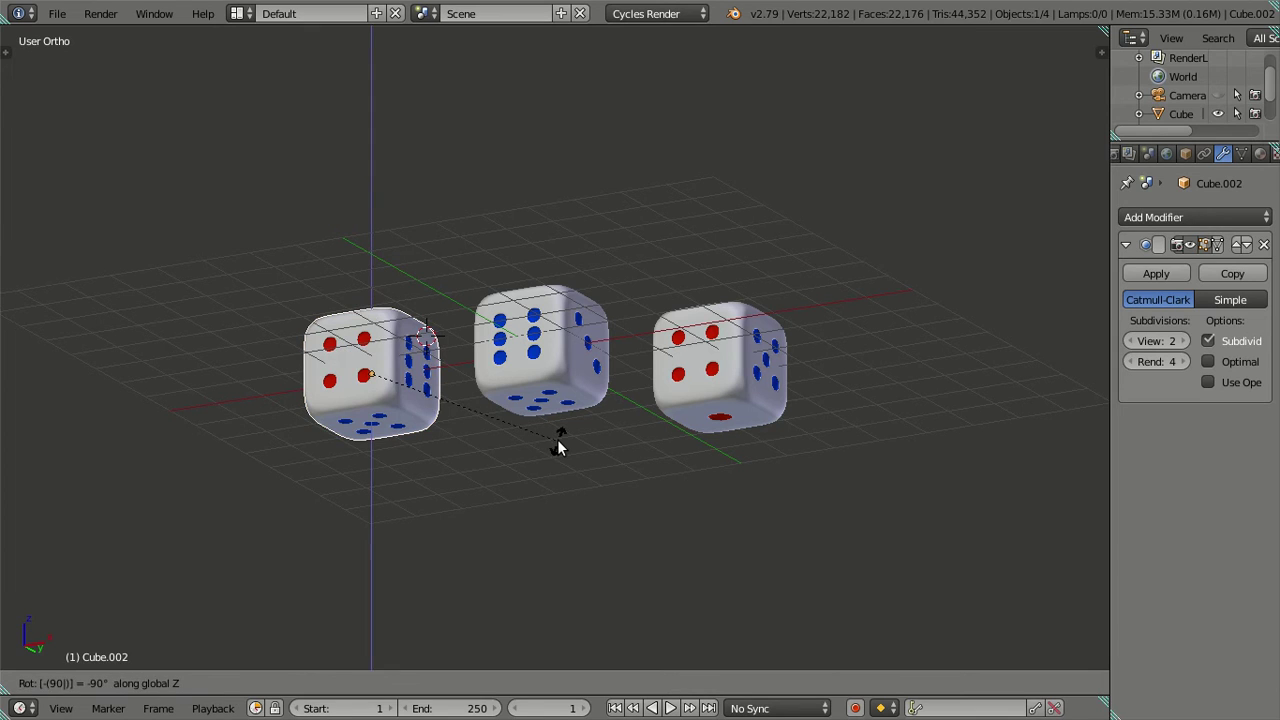
key("Return")
mouse_move(621, 438)
middle_mouse_down()
mouse_move(638, 442)
mouse_move(624, 498)
mouse_move(608, 508)
middle_mouse_up()
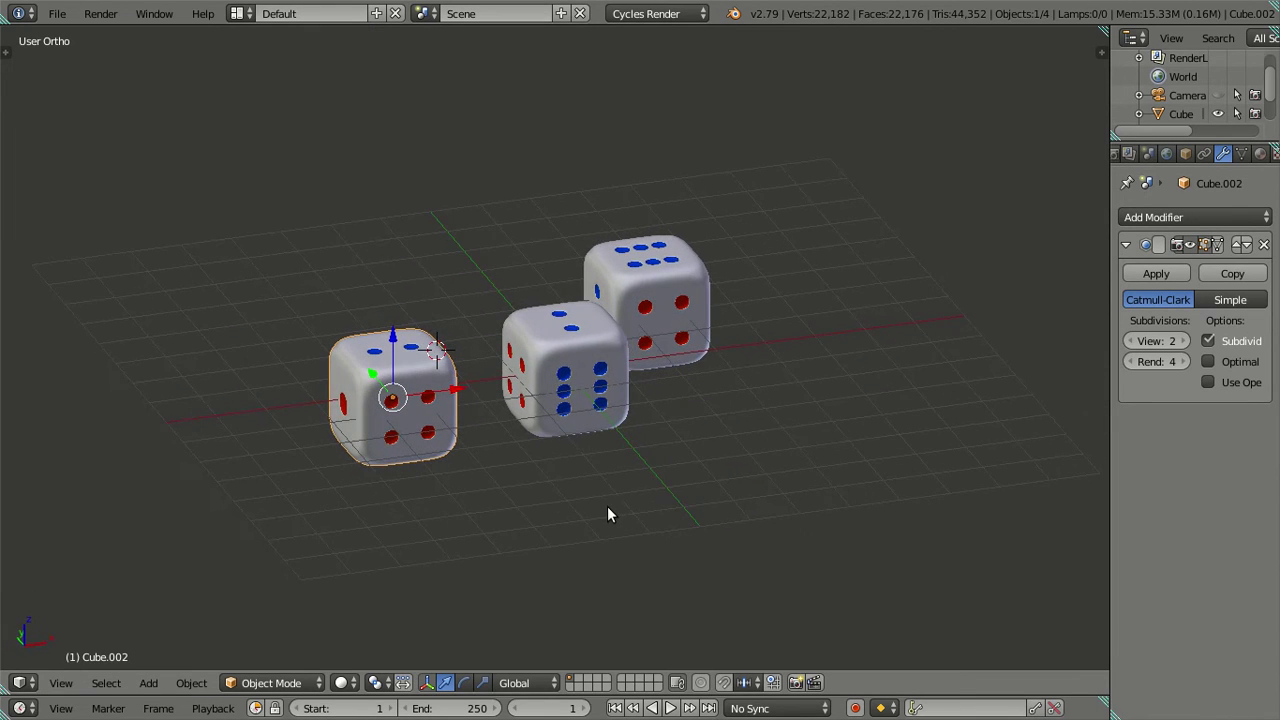
type("ry90")
key("Return")
key("KP_0")
key("a")
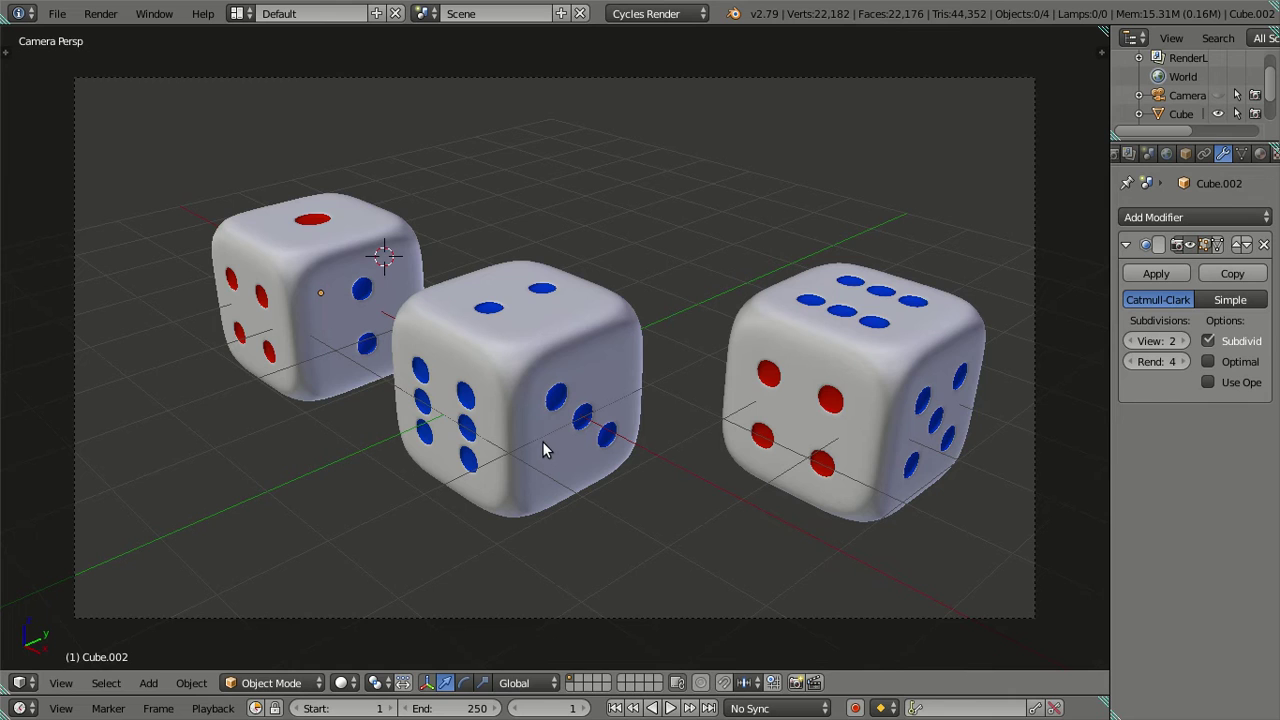
Step: Flip the middle die 180° about X and return to the camera view
right_click(423, 383)
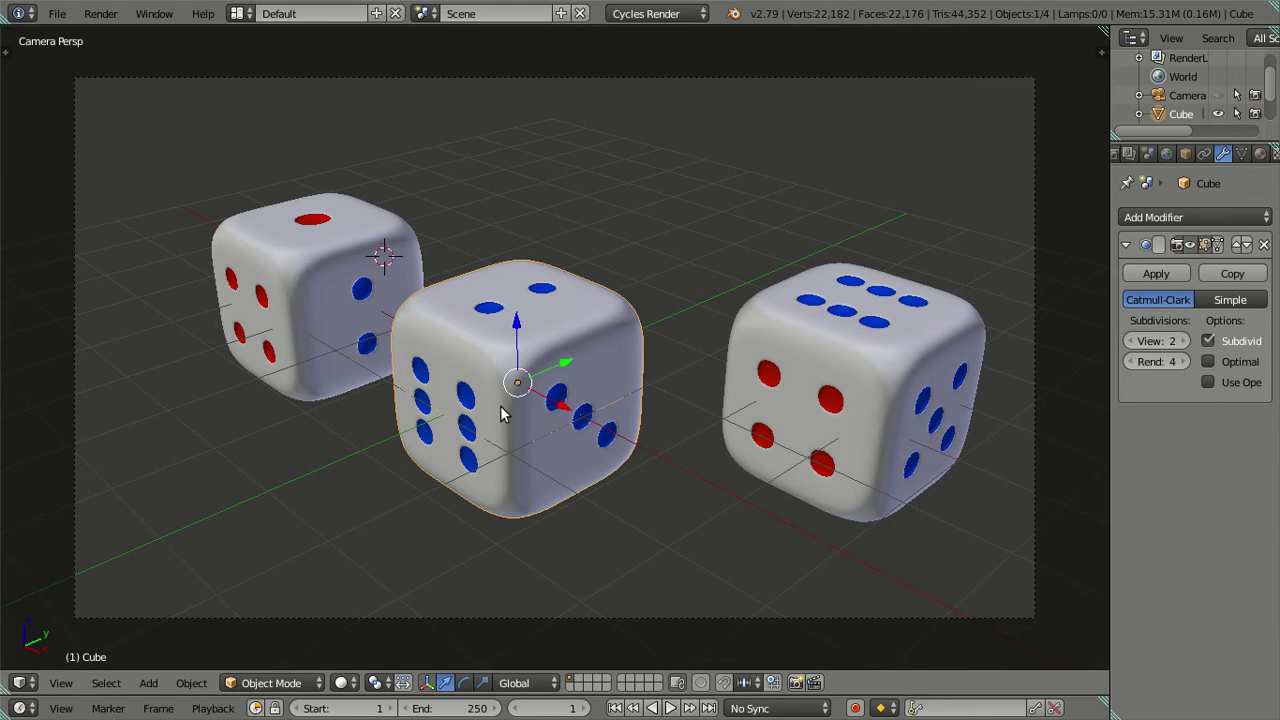
mouse_move(545, 415)
middle_mouse_down()
mouse_move(725, 340)
mouse_move(689, 276)
mouse_move(578, 358)
mouse_move(566, 354)
mouse_move(575, 298)
mouse_move(583, 318)
middle_mouse_up()
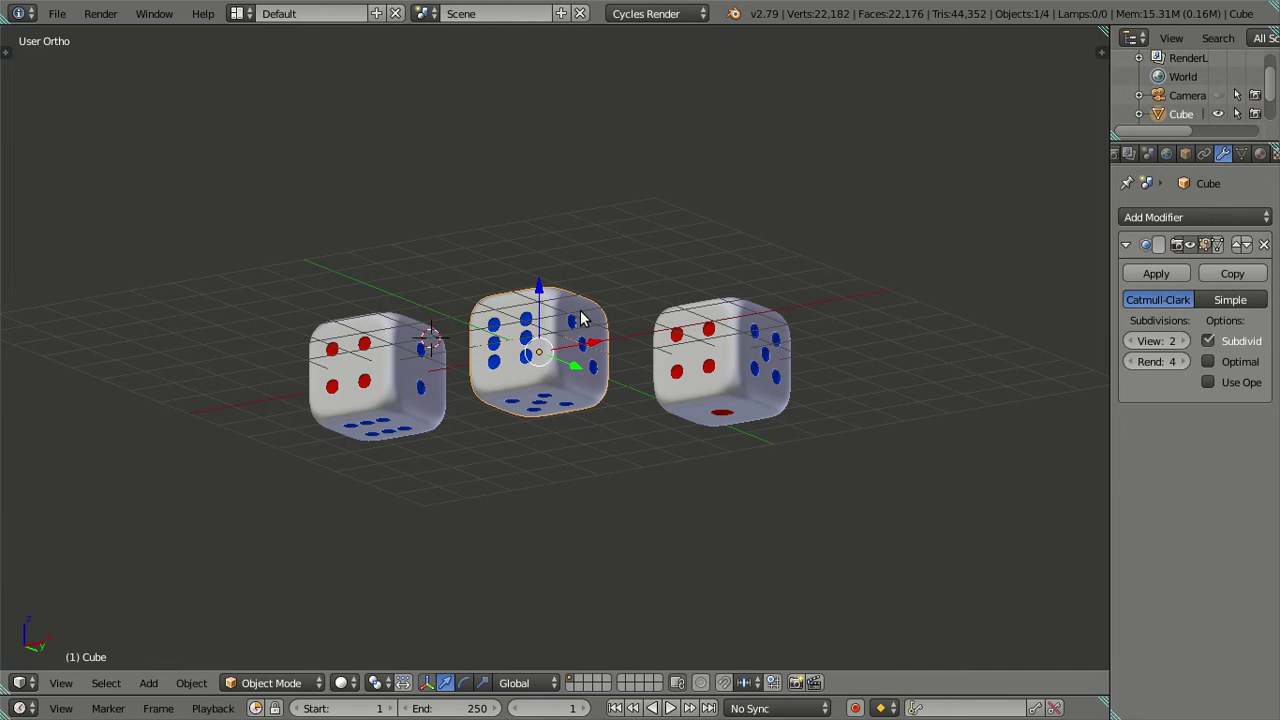
mouse_move(581, 318)
middle_mouse_down()
mouse_move(551, 392)
mouse_move(614, 420)
middle_mouse_up()
key("t")
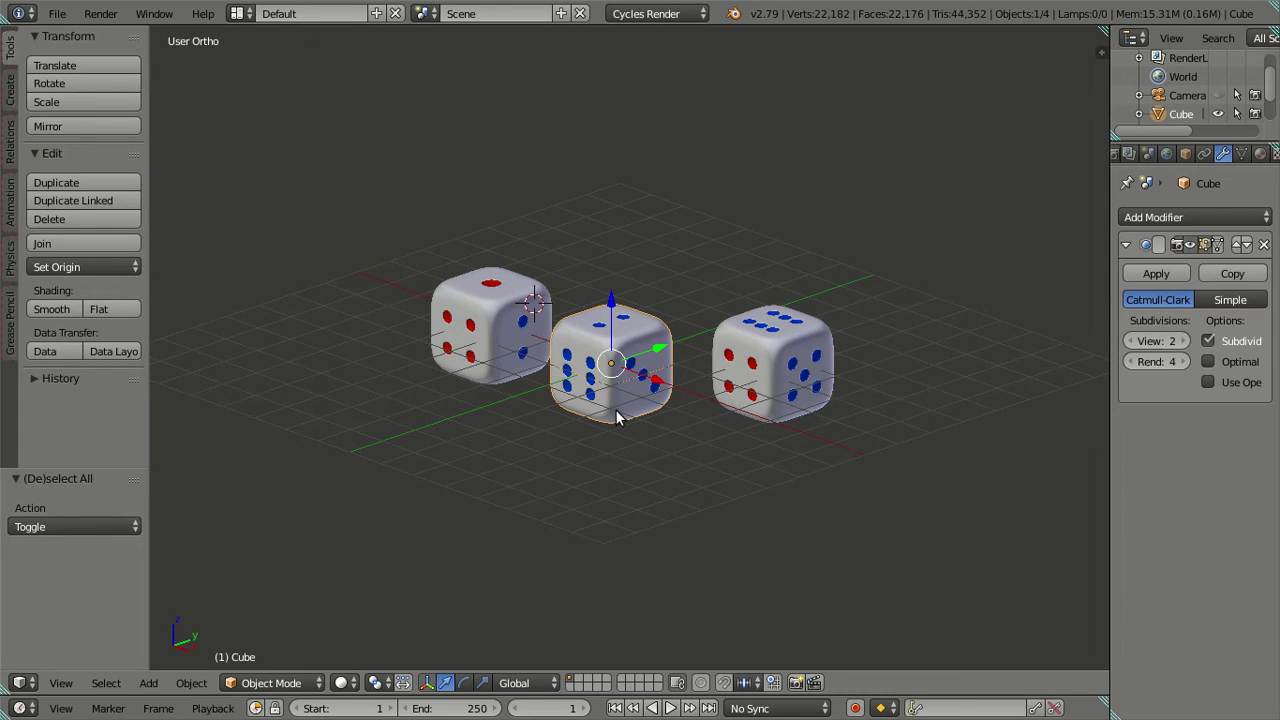
key("t")
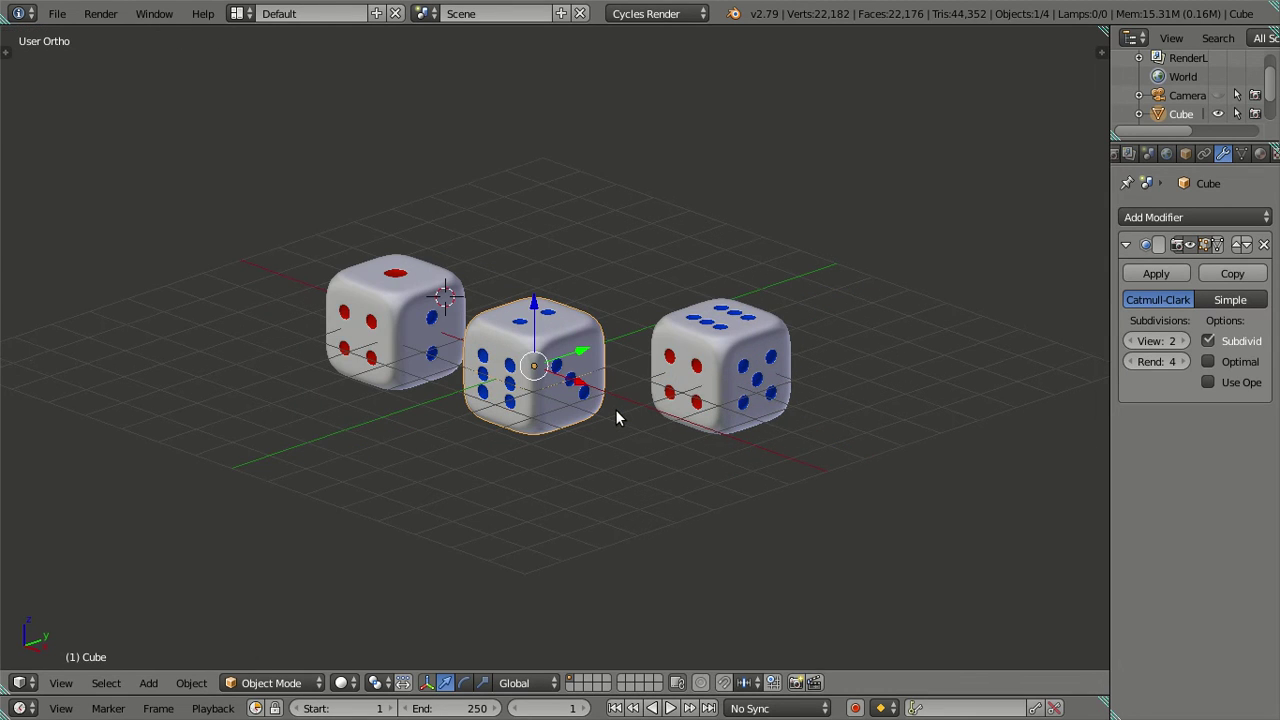
key("r")
type("x")
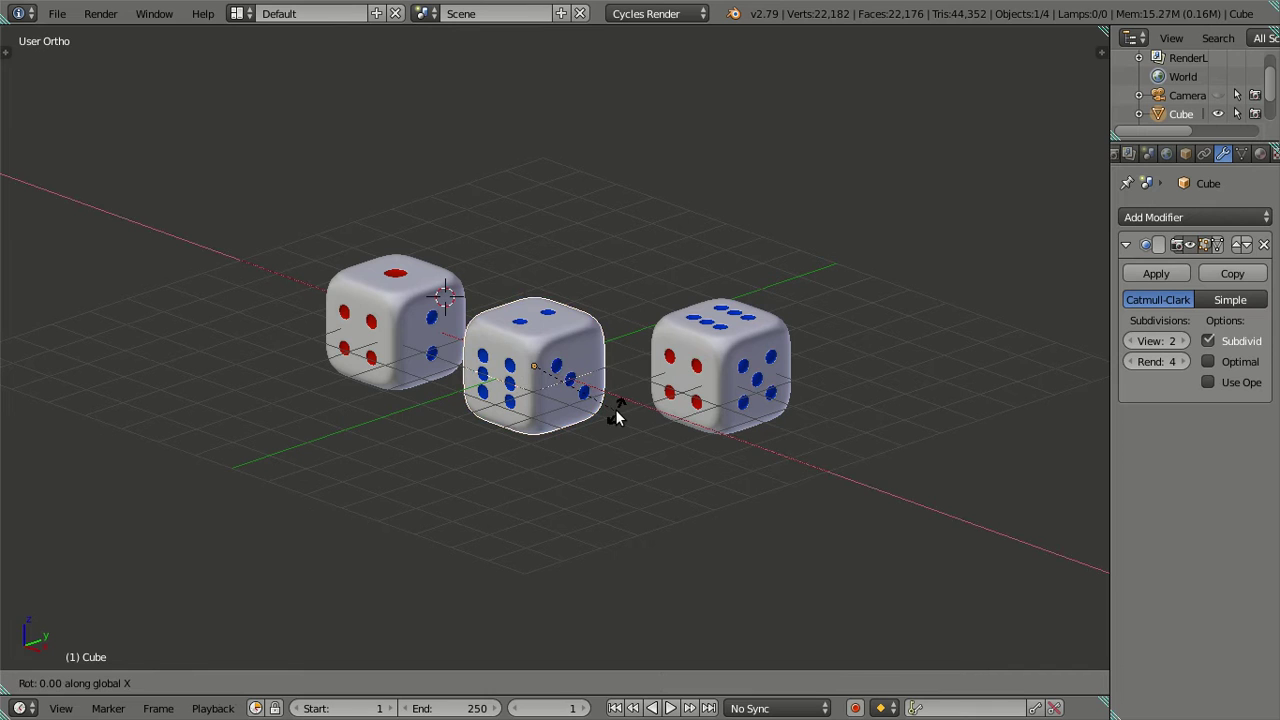
type("180")
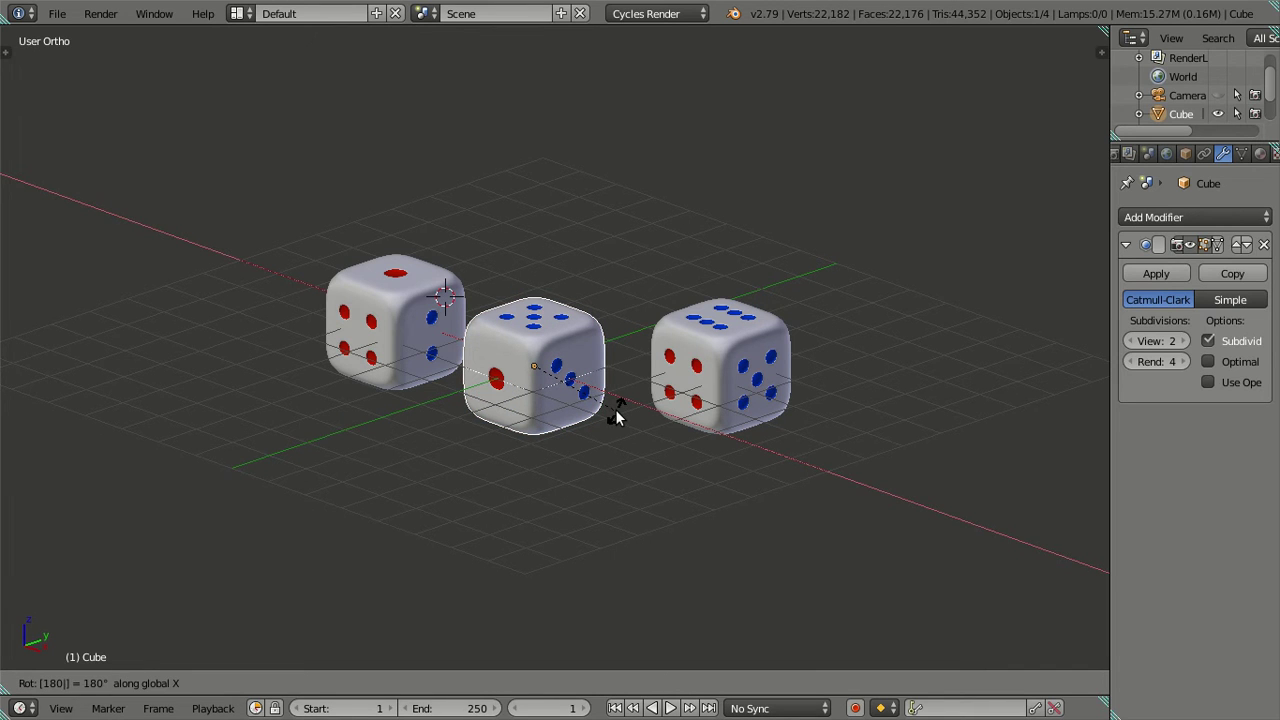
key("Return")
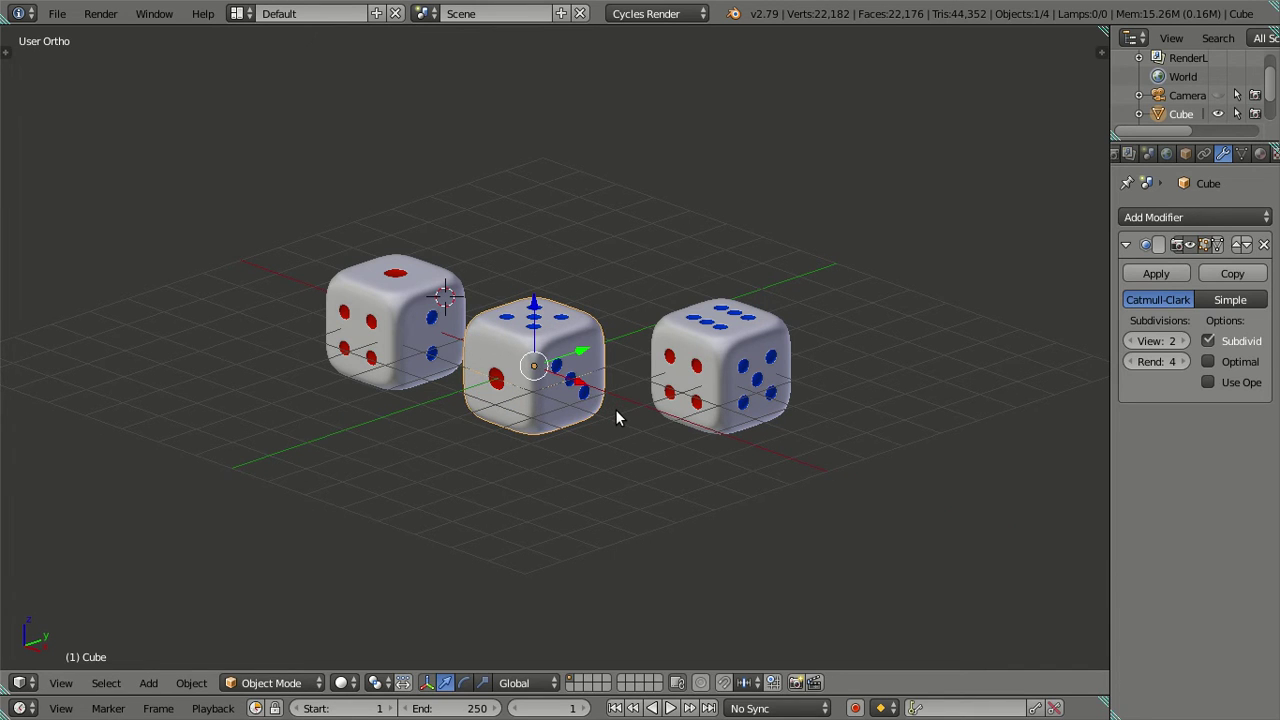
key("KP_0")
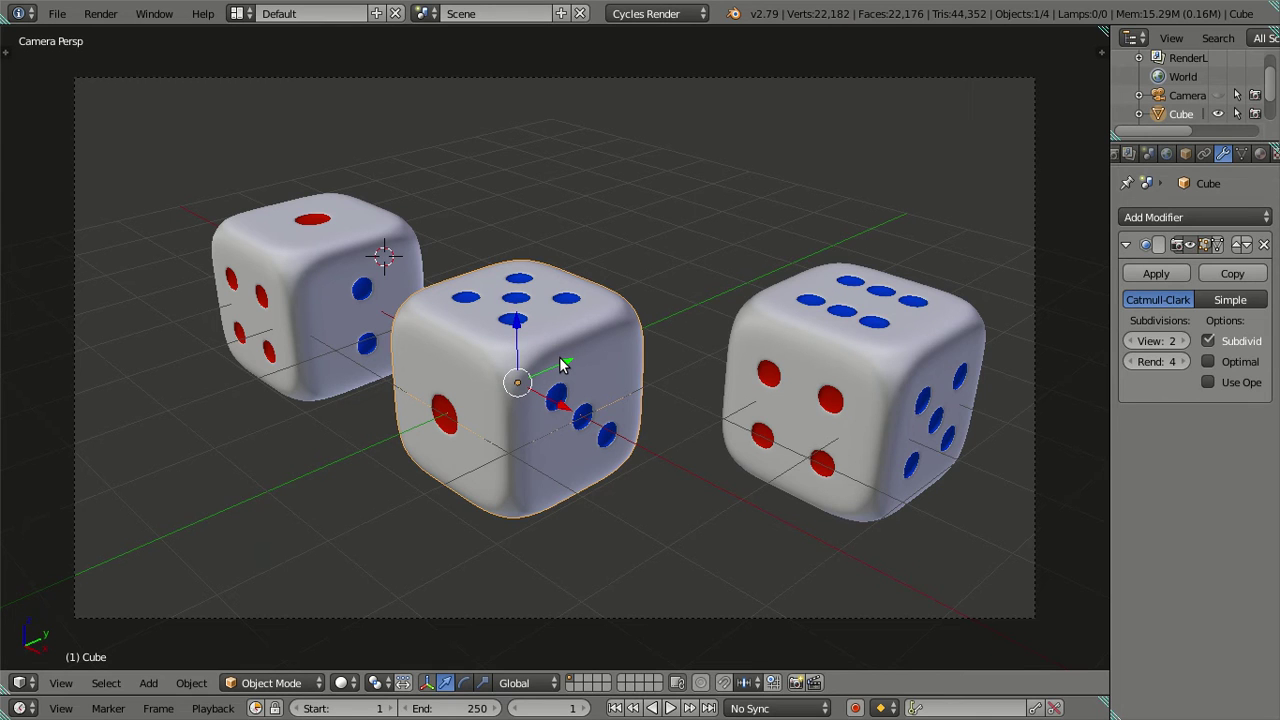
Step: Move the right die nearer the middle and the left die out to X -3.537, Y -1.106
right_click(773, 381)
key("g")
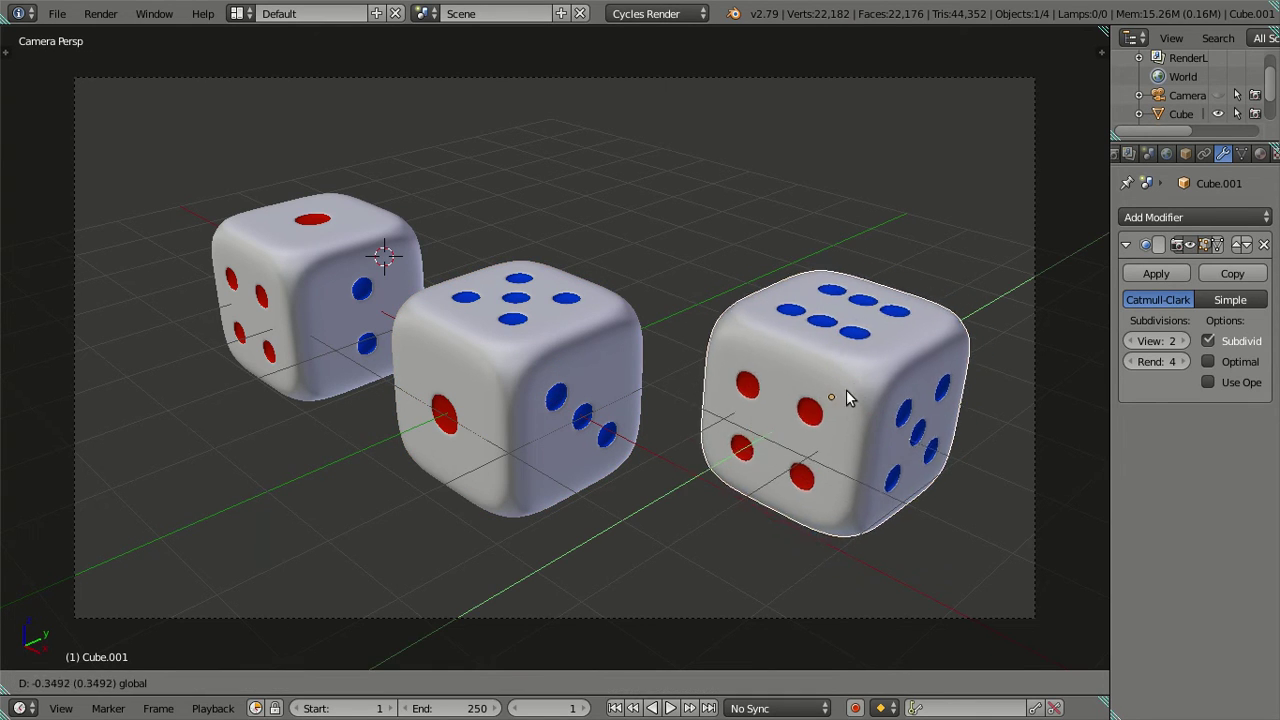
left_click(846, 399)
right_click(357, 308)
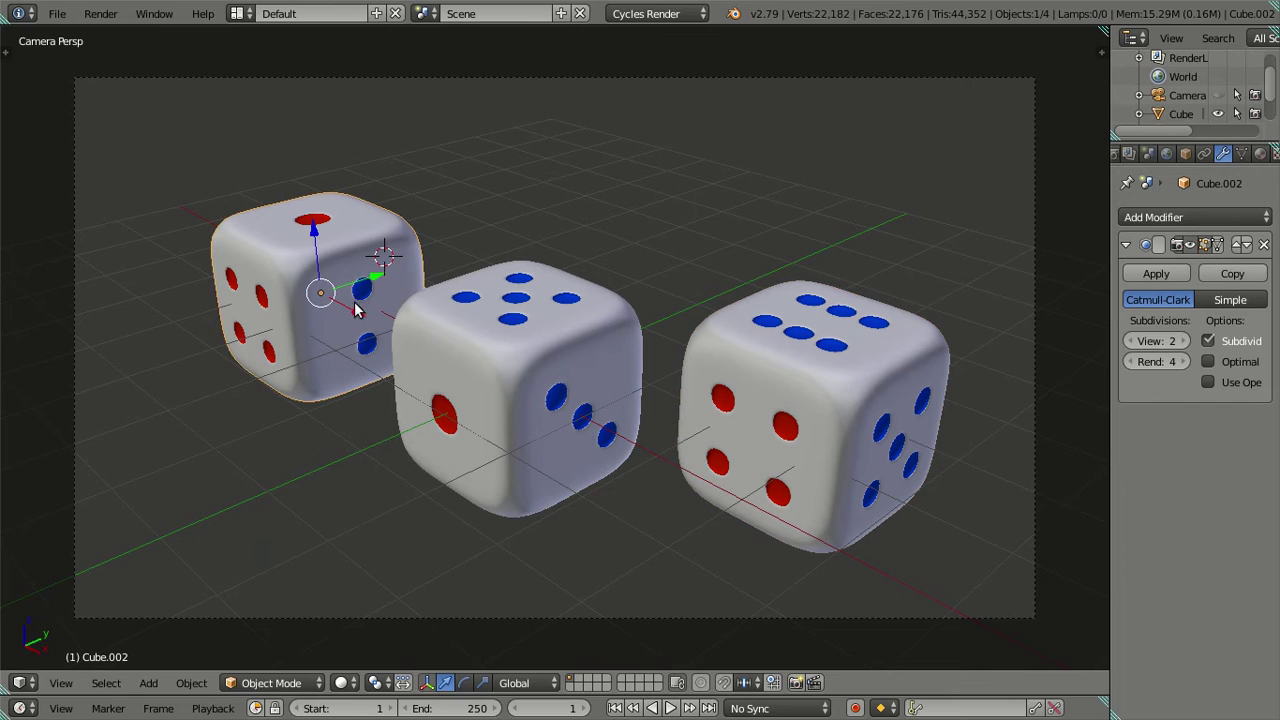
key("g")
left_click(295, 318)
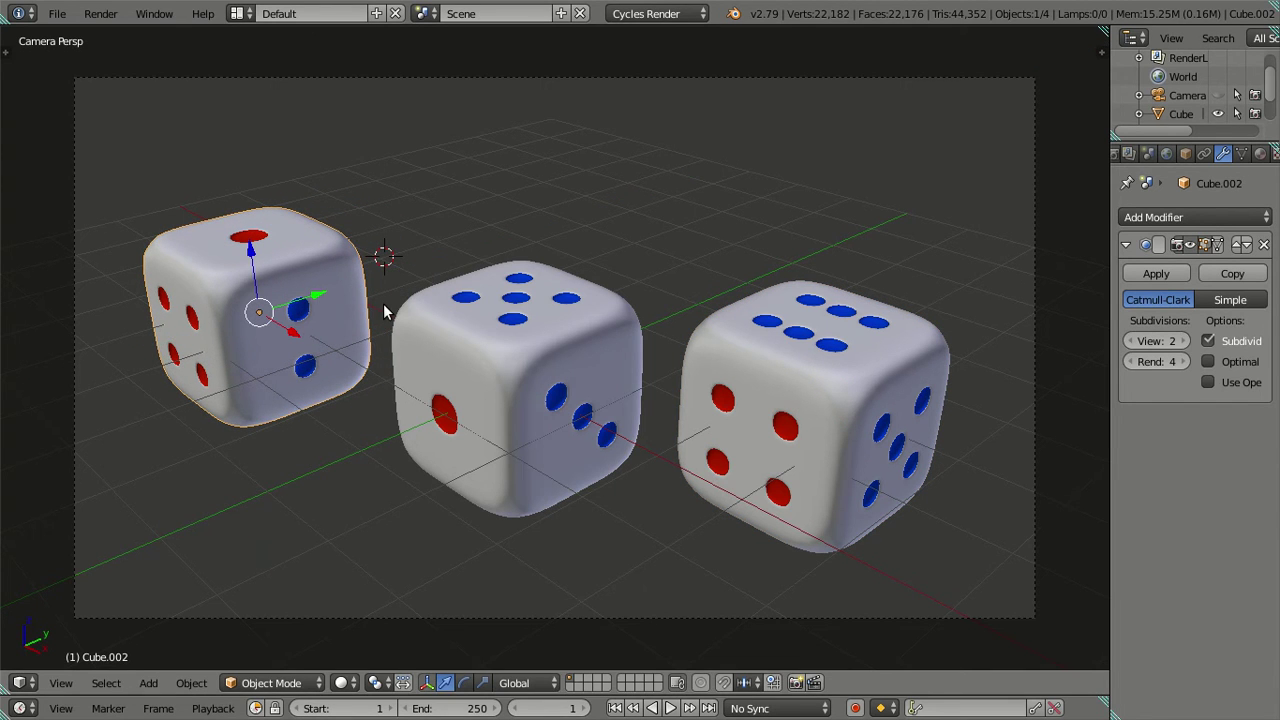
Step: Enable Lock Camera to View and zoom and orbit the camera back so all three dice fit in frame
key("n")
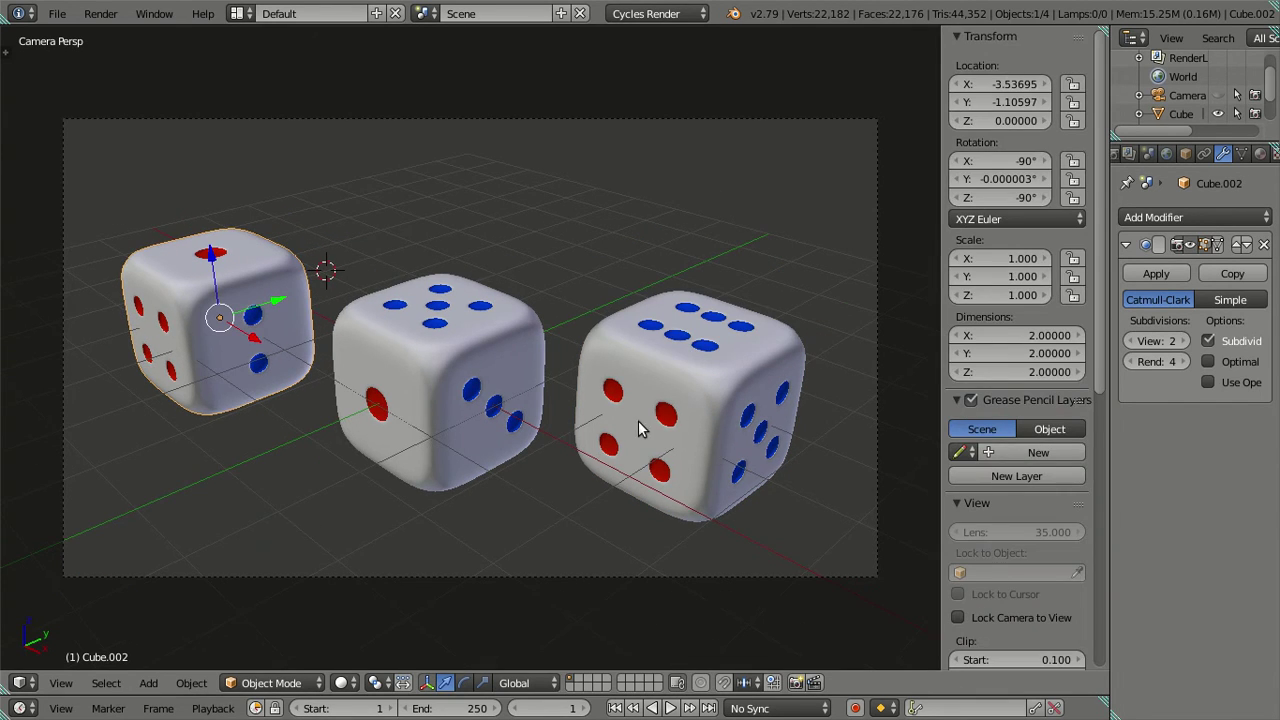
left_click(958, 617)
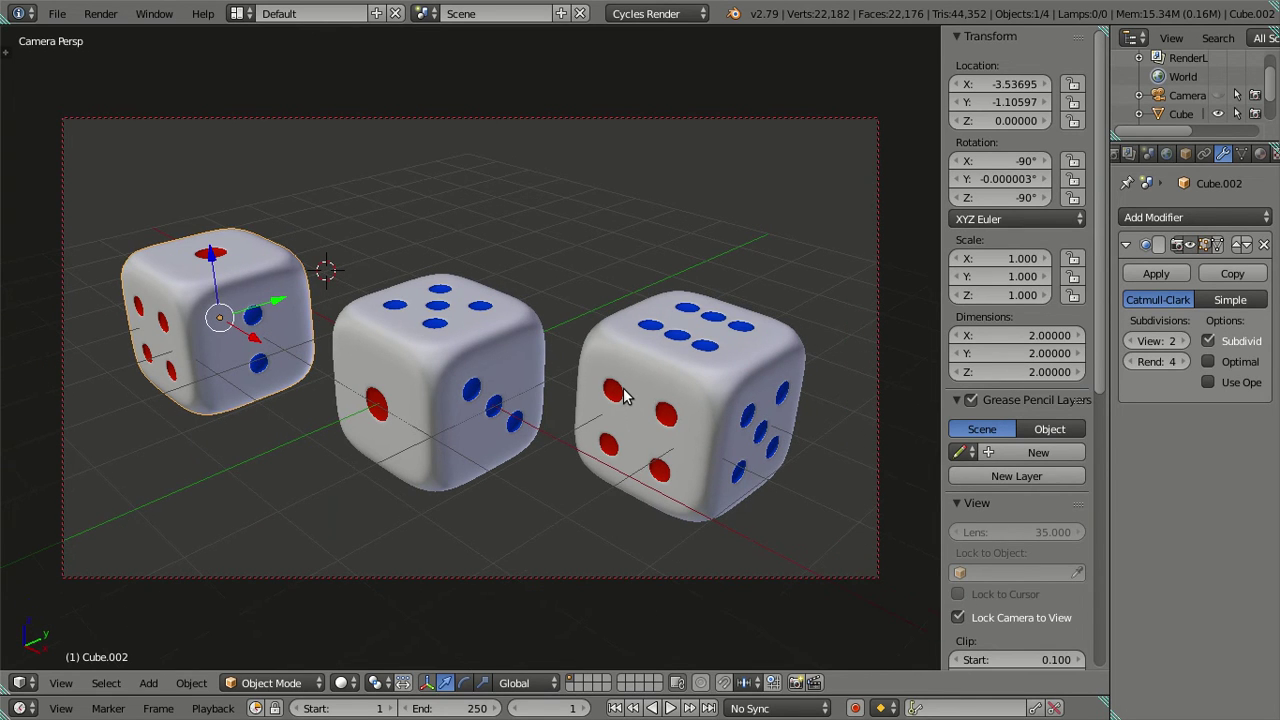
scroll(622, 392, "down", 3)
mouse_move(601, 359)
middle_mouse_down()
mouse_move(611, 405)
mouse_move(587, 379)
middle_mouse_up()
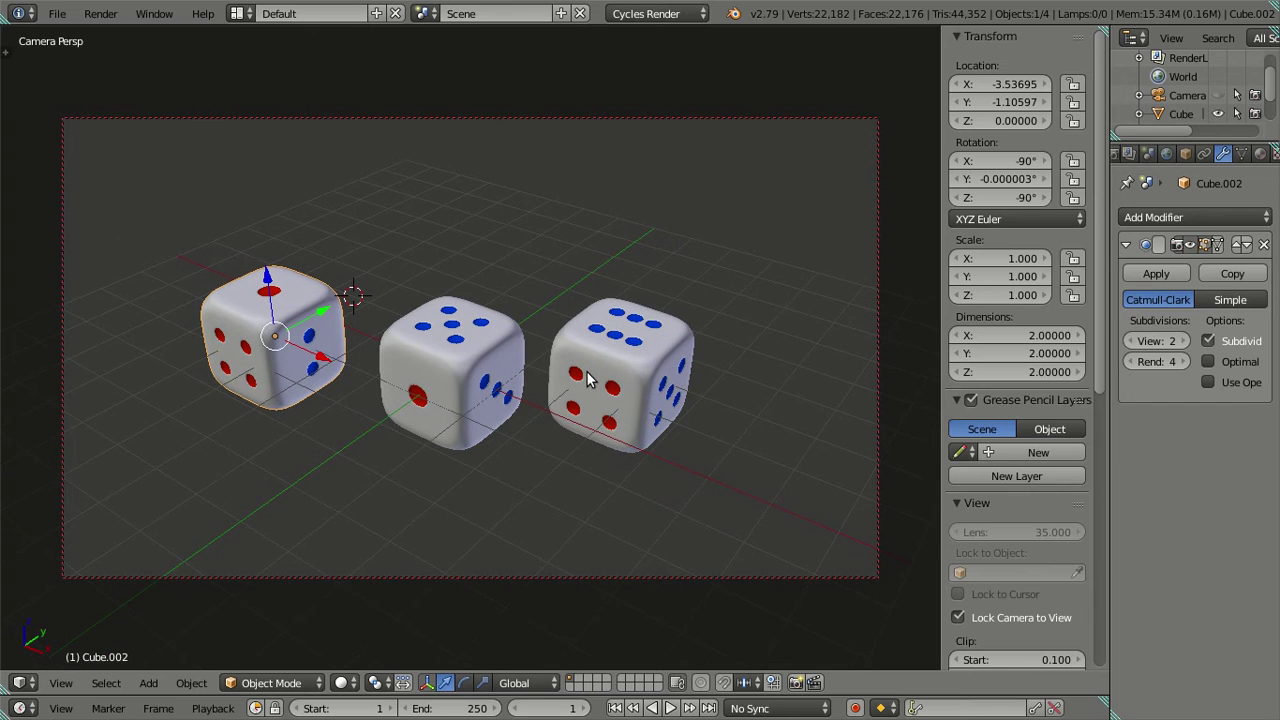
scroll(586, 343, "up", 2)
scroll(580, 350, "down", 1)
scroll(571, 357, "up", 1)
scroll(560, 366, "up", 1)
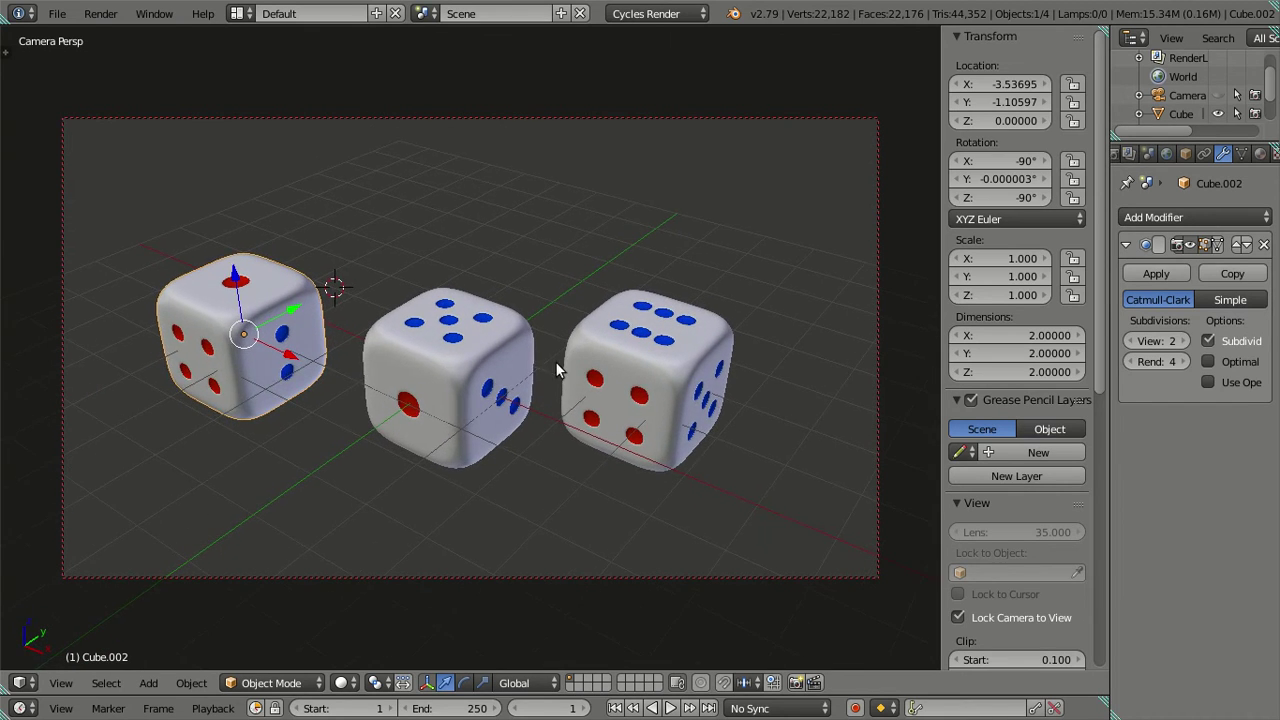
mouse_move(557, 370)
middle_mouse_down()
mouse_move(543, 377)
mouse_move(603, 366)
mouse_move(551, 376)
middle_mouse_up()
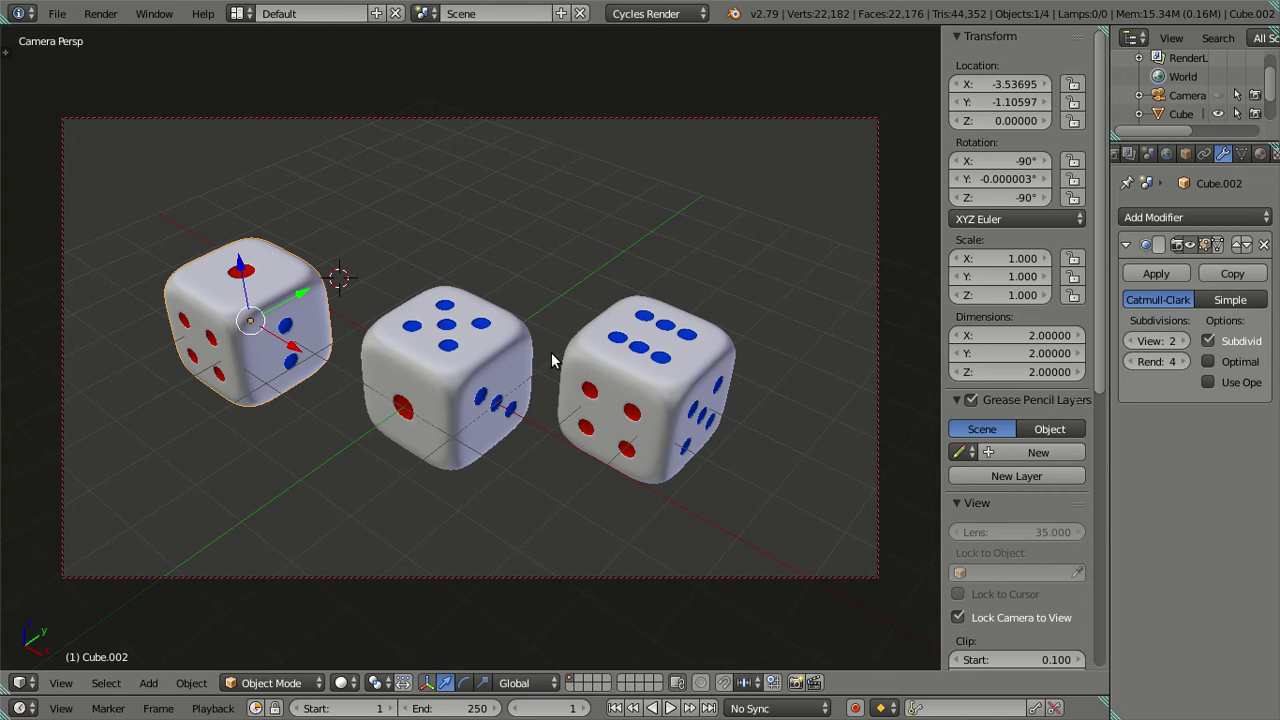
Step: Start rotating the left die 180° about Z, then cancel and deselect it
right_click(580, 385)
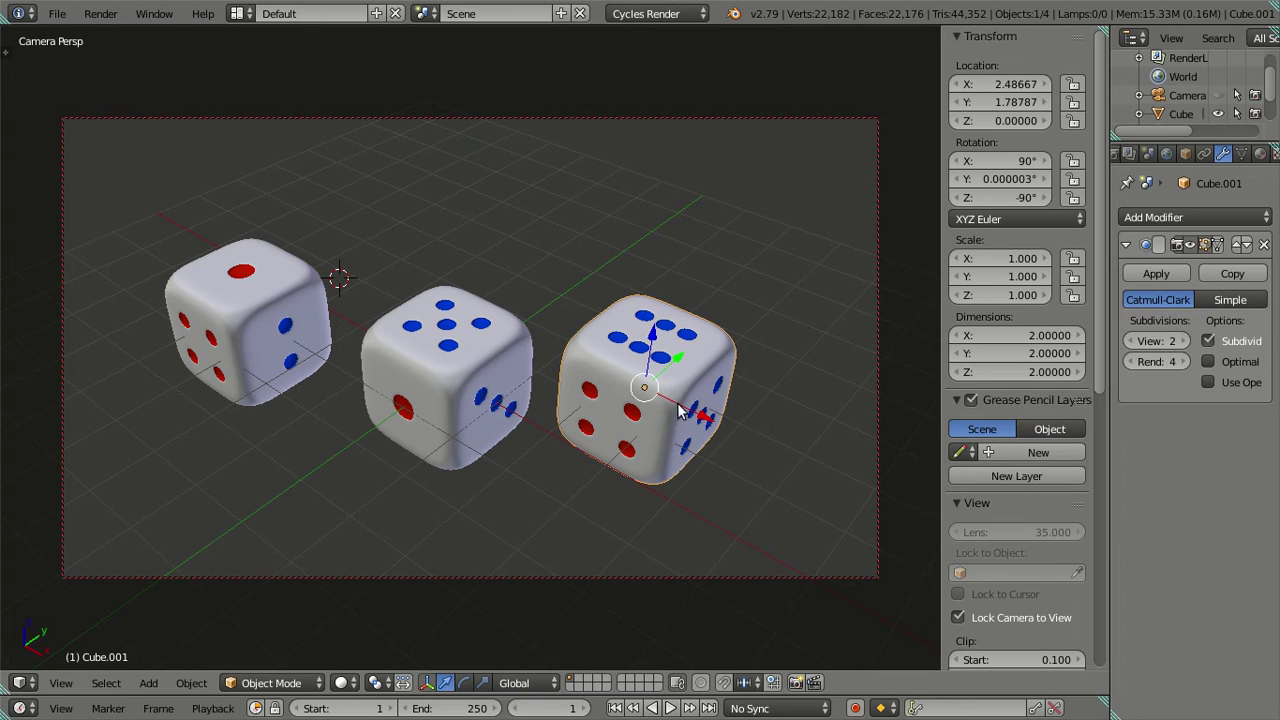
right_click(277, 356)
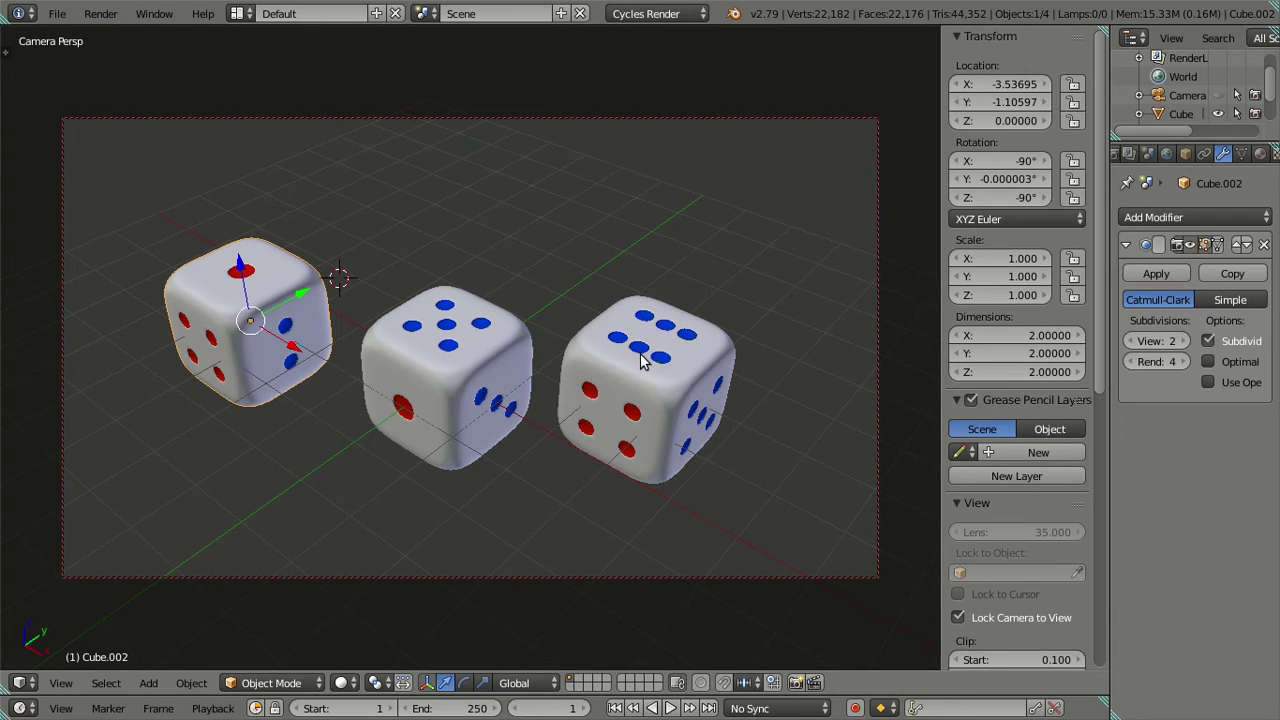
type("rz1")
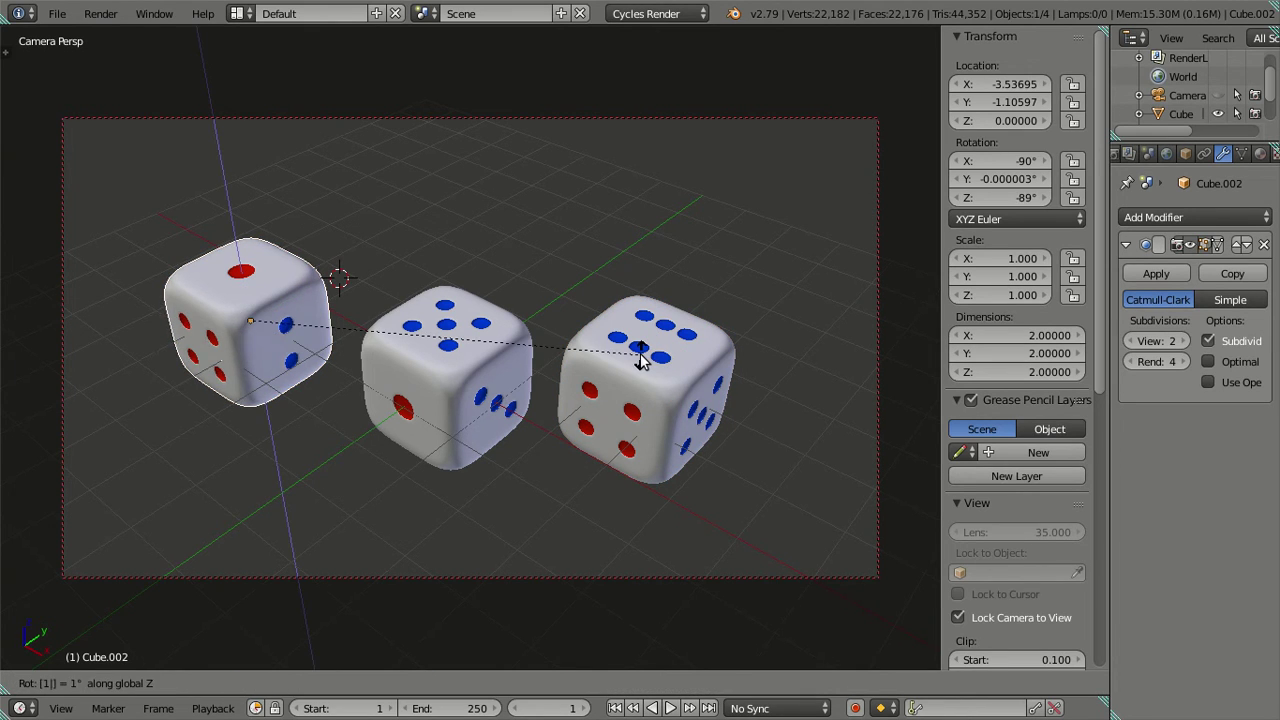
type("80")
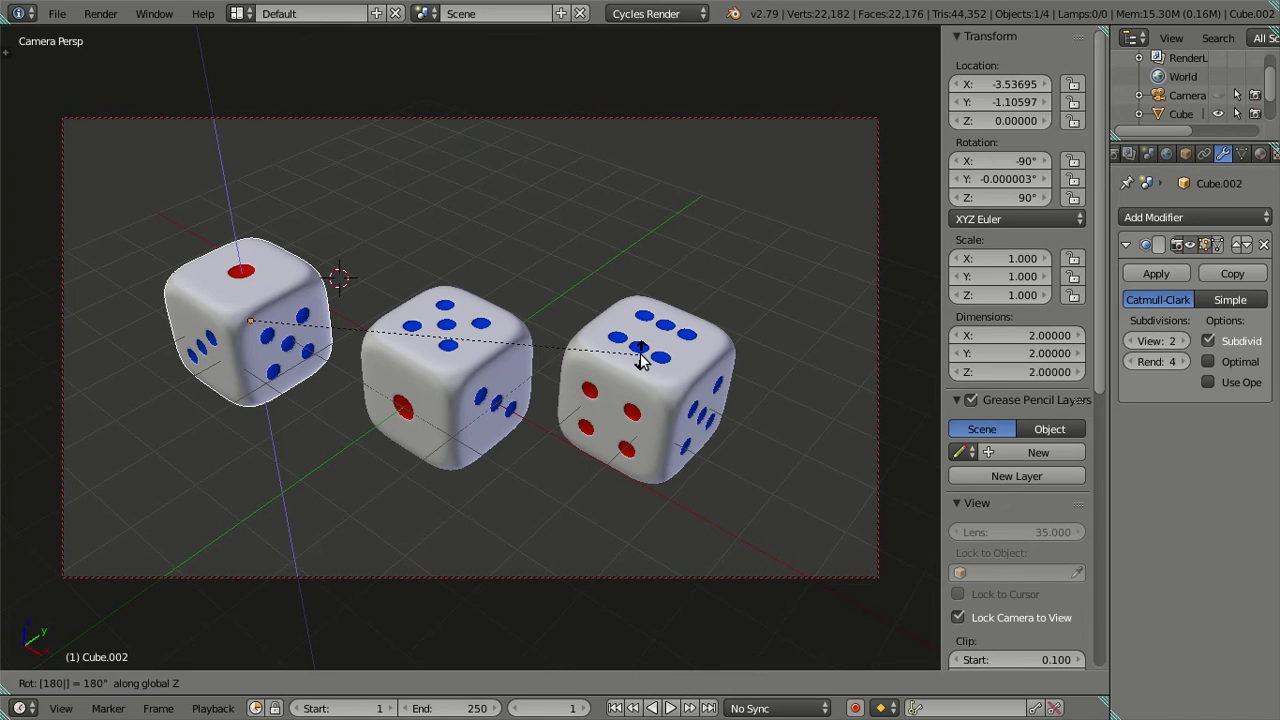
key("Escape")
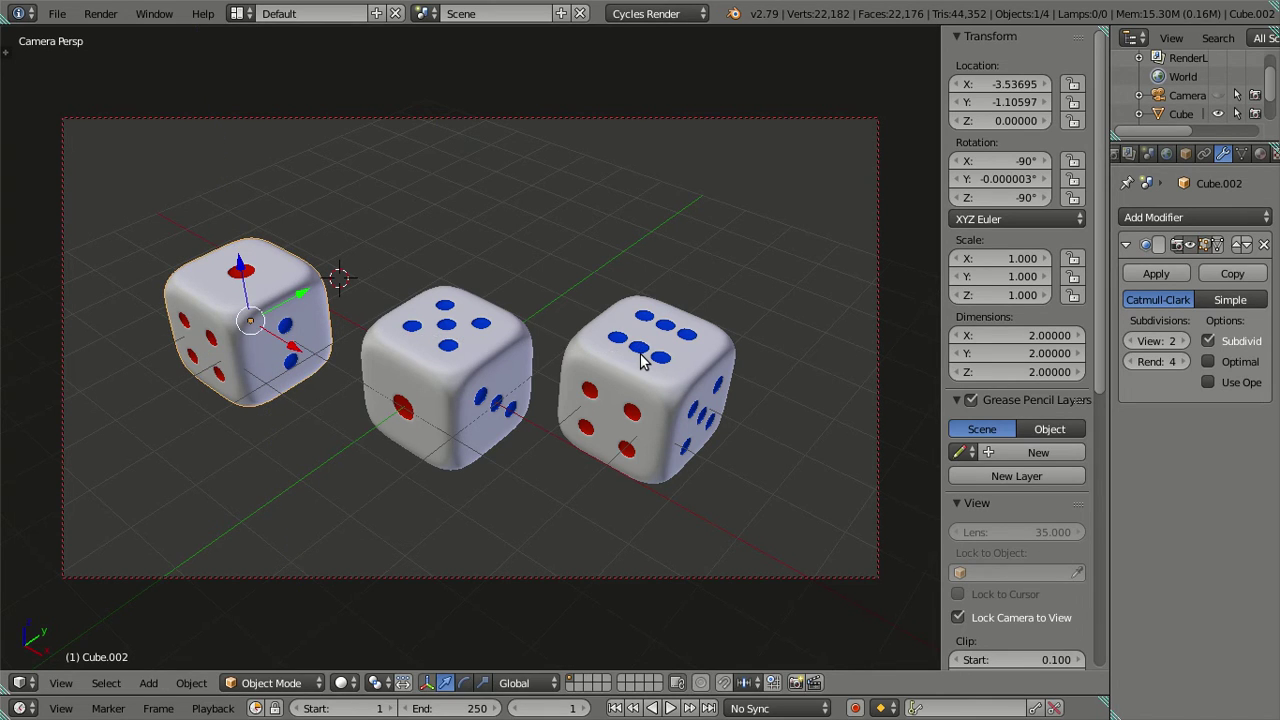
key("a")
Step: Select the middle die and turn off Lock Camera to View
right_click(453, 396)
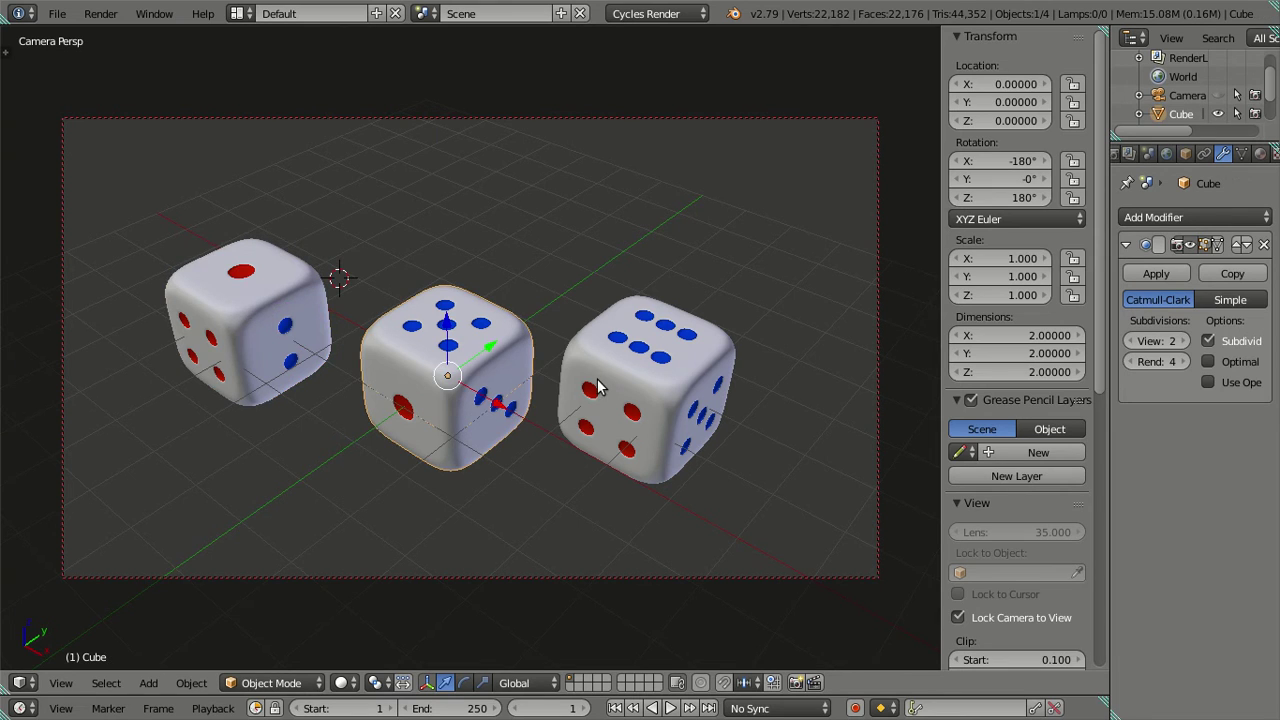
mouse_move(590, 388)
middle_mouse_down()
mouse_move(370, 404)
mouse_move(596, 390)
middle_mouse_up()
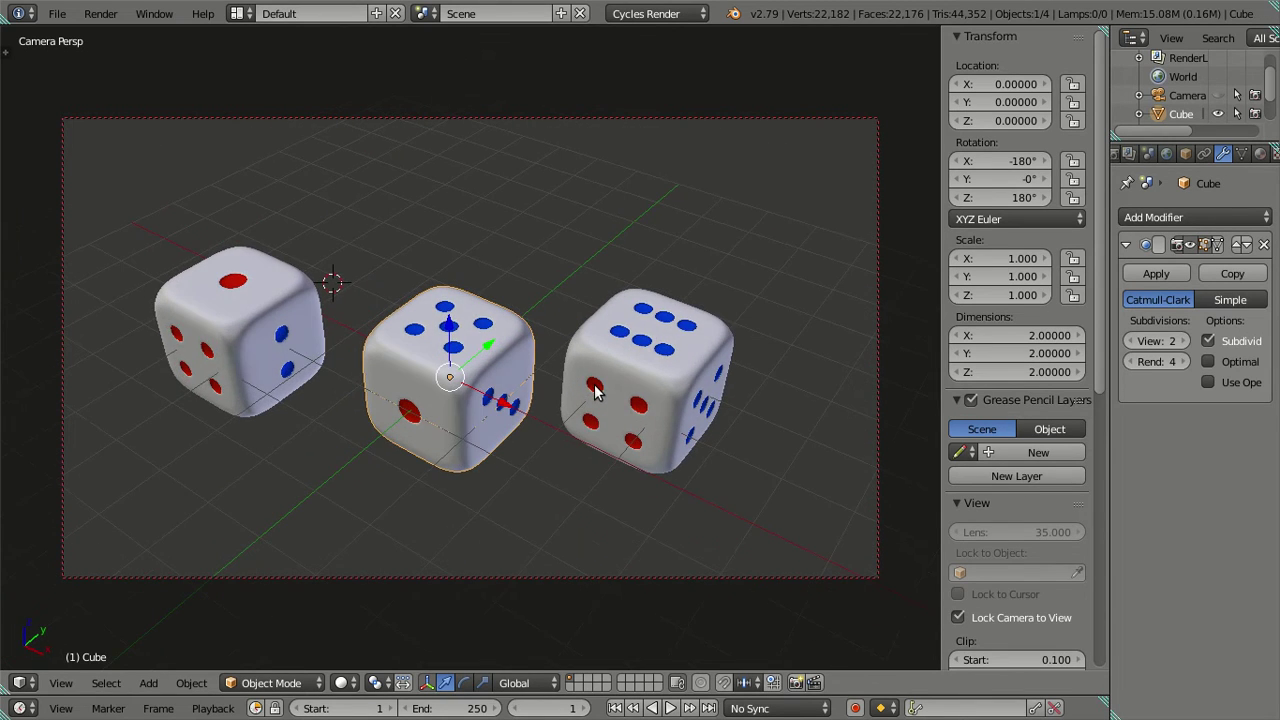
key("KP_0")
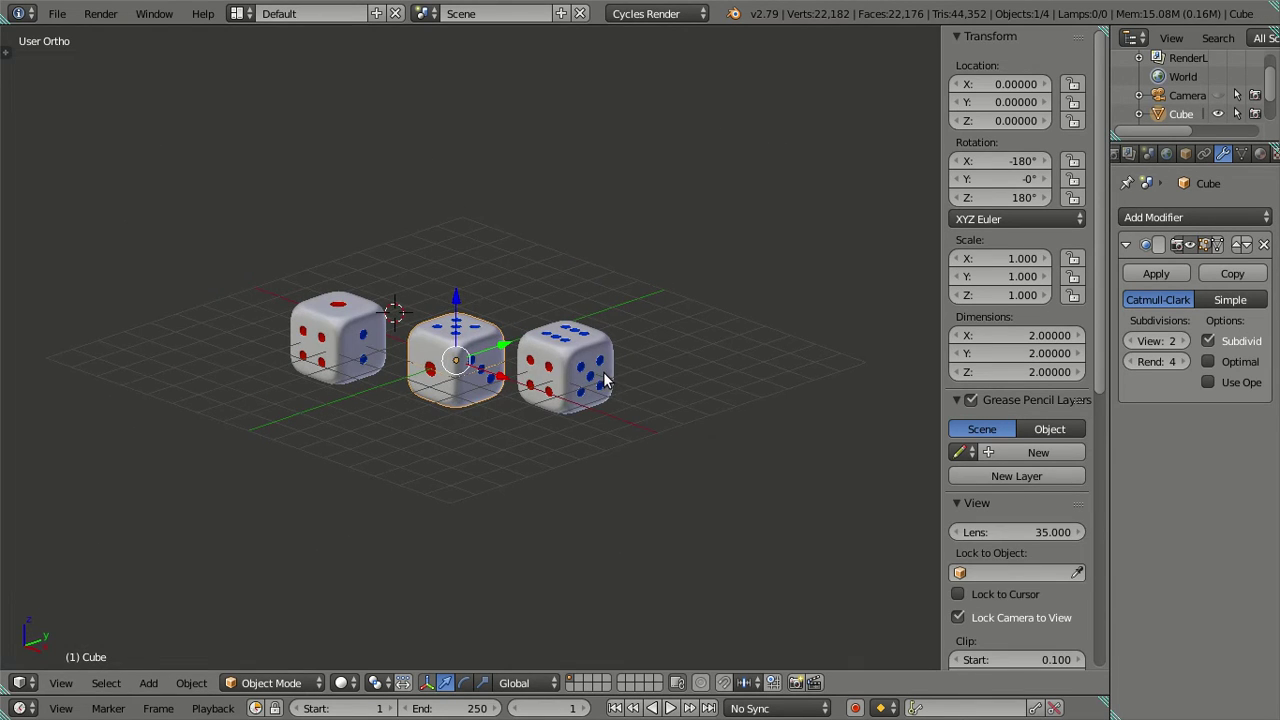
key("KP_0")
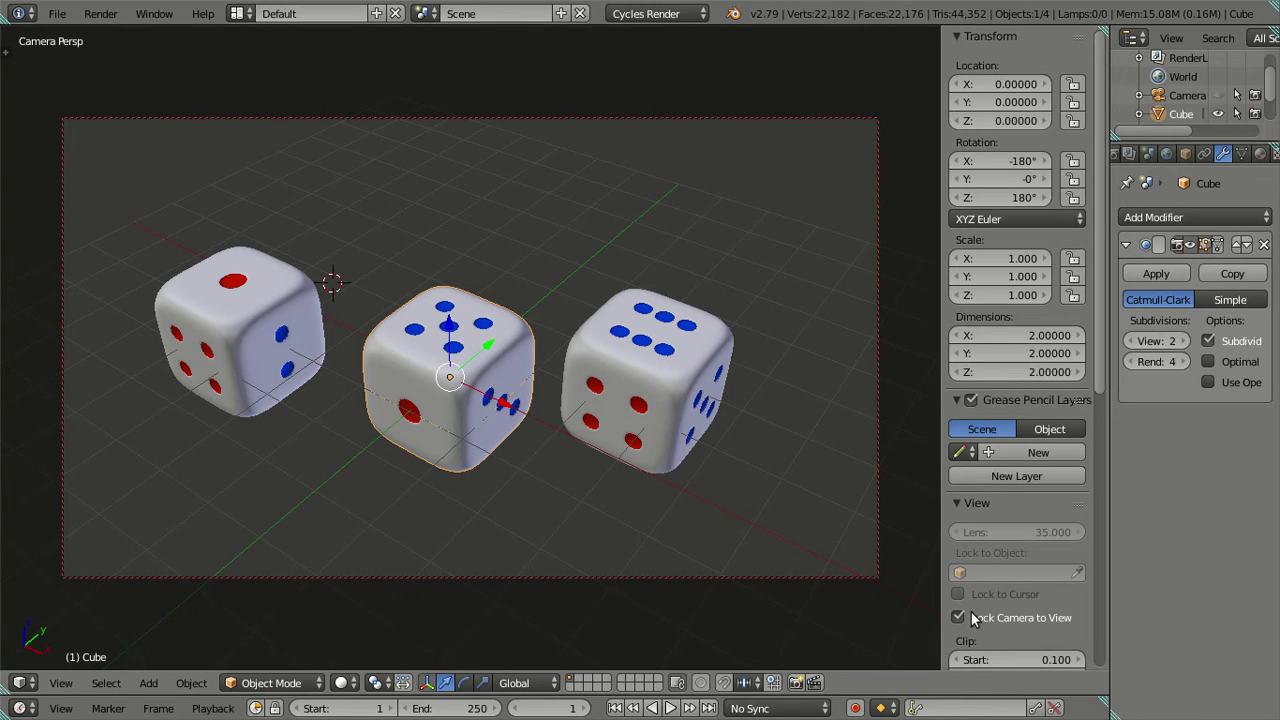
left_click(959, 618)
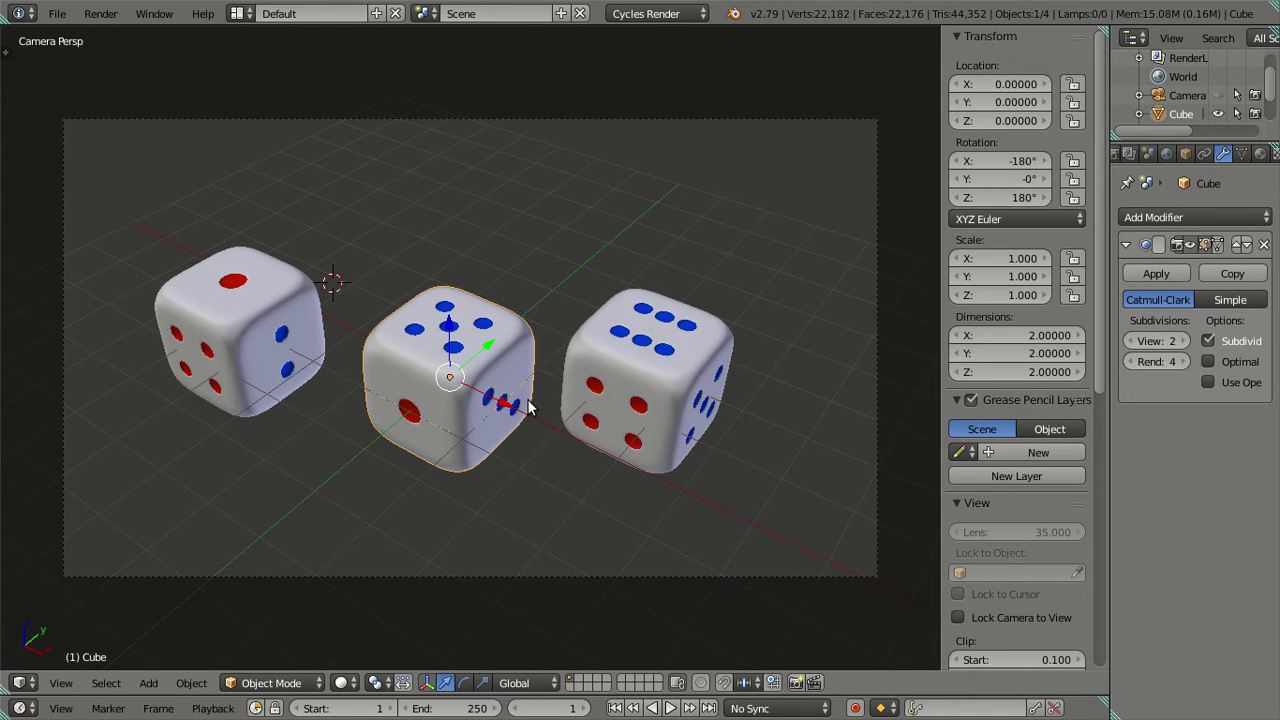
Step: Rotate the middle die 180° about Z so its six blue pips face the camera, then deselect all
type("rz180")
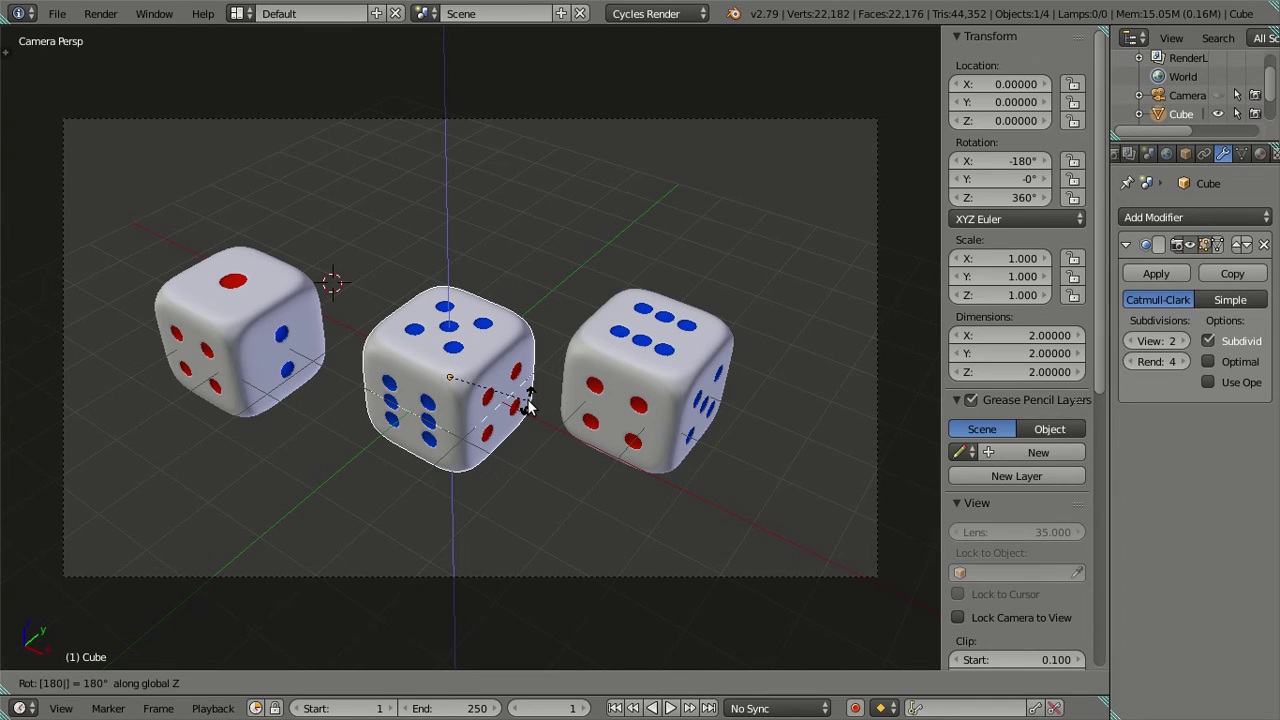
key("Return")
key("a")
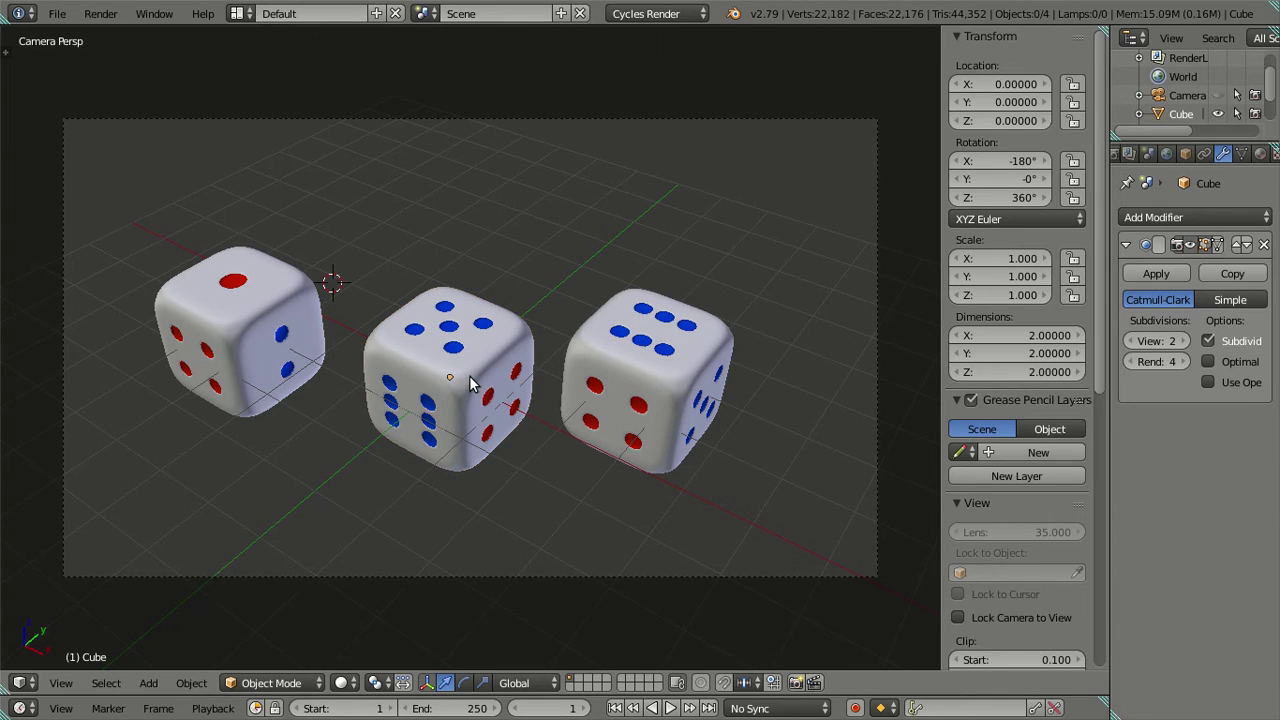
mouse_move(470, 383)
middle_mouse_down()
mouse_move(608, 353)
mouse_move(592, 218)
mouse_move(515, 276)
mouse_move(470, 350)
middle_mouse_up()
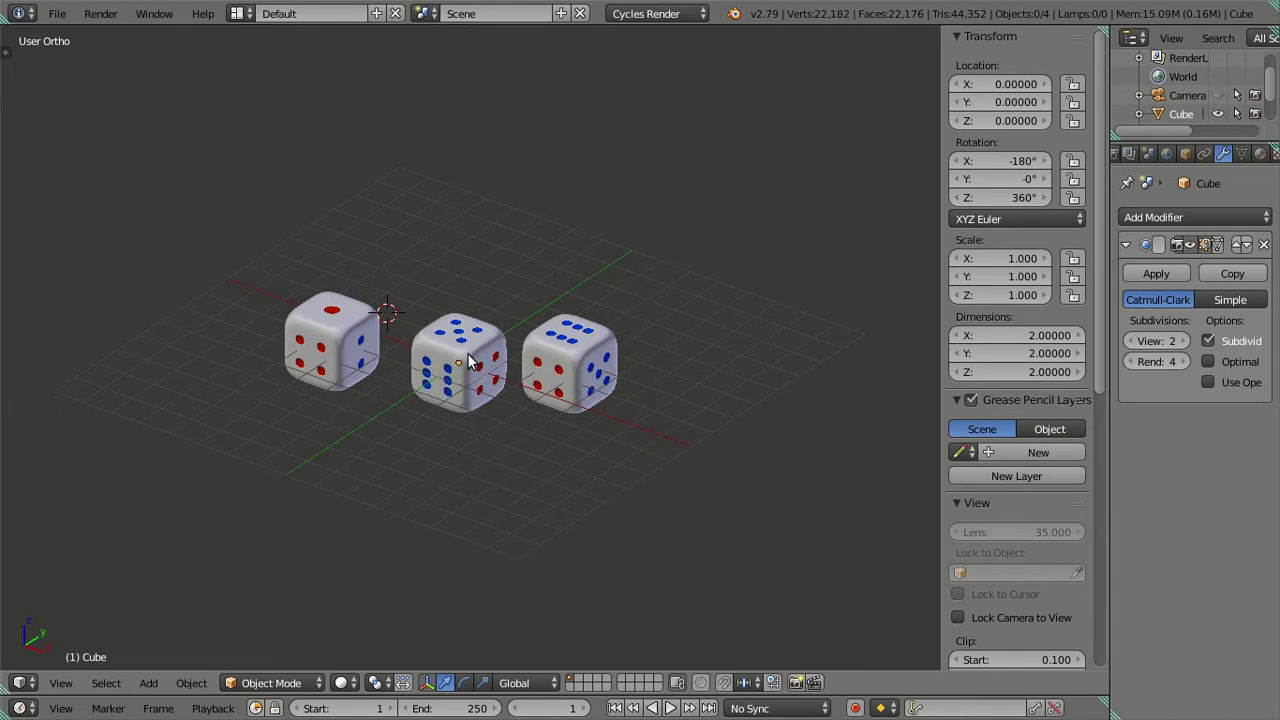
scroll(470, 350, "up", 1)
scroll(477, 404, "up", 2)
middle_click_drag(477, 404, 513, 366)
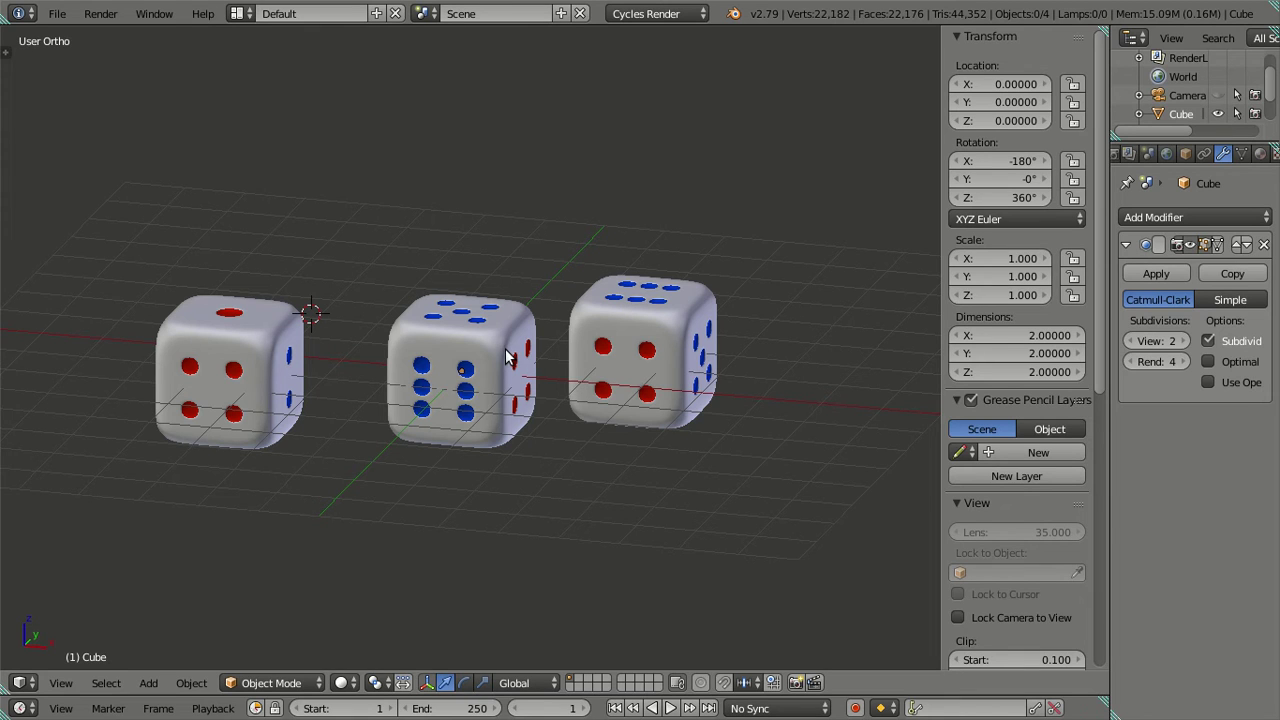
mouse_move(474, 434)
middle_mouse_down()
mouse_move(480, 397)
mouse_move(428, 417)
mouse_move(420, 461)
mouse_move(424, 440)
mouse_move(612, 397)
mouse_move(685, 425)
mouse_move(745, 421)
middle_mouse_up()
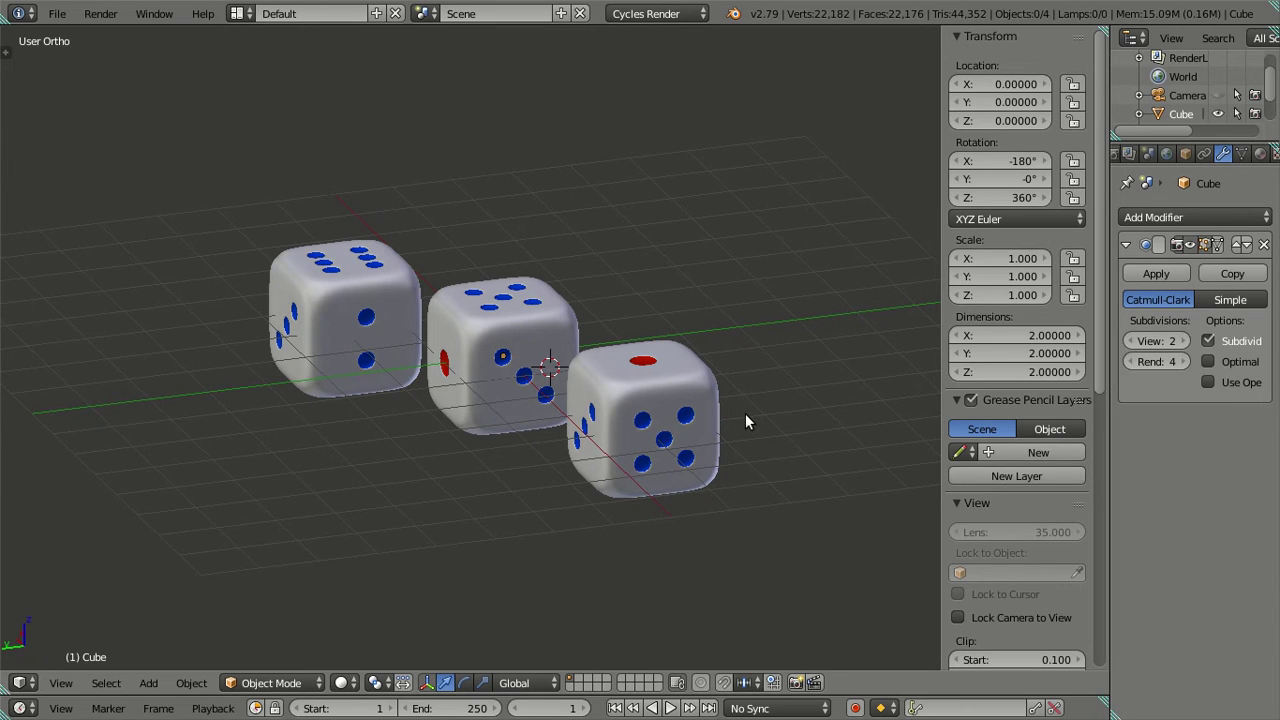
mouse_move(745, 414)
middle_mouse_down()
mouse_move(673, 447)
mouse_move(610, 448)
mouse_move(626, 439)
mouse_move(621, 398)
mouse_move(417, 434)
middle_mouse_up()
mouse_move(281, 358)
middle_mouse_down()
mouse_move(448, 337)
mouse_move(100, 361)
mouse_move(374, 355)
mouse_move(346, 360)
mouse_move(291, 360)
mouse_move(422, 347)
mouse_move(309, 351)
mouse_move(294, 337)
mouse_move(395, 345)
mouse_move(512, 316)
mouse_move(376, 375)
mouse_move(306, 343)
mouse_move(254, 257)
mouse_move(163, 277)
mouse_move(185, 390)
mouse_move(365, 488)
middle_mouse_up()
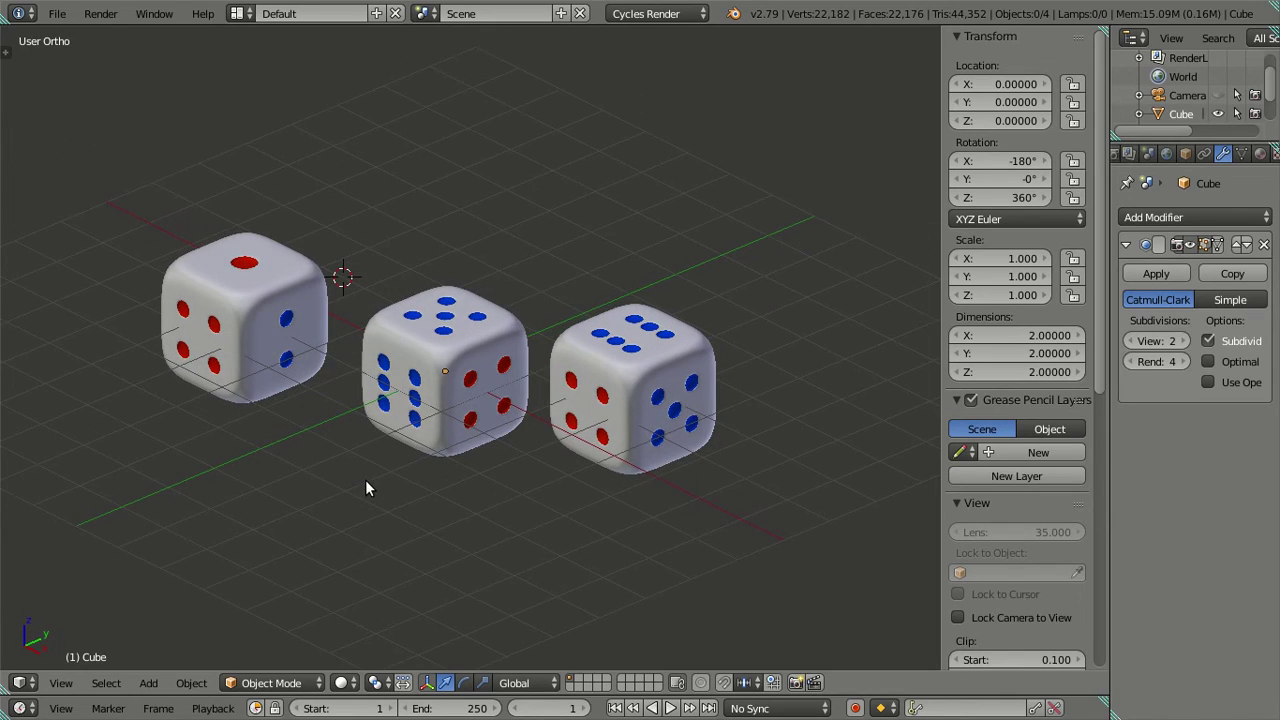
scroll(522, 365, "up", 1)
scroll(515, 375, "up", 1)
mouse_move(530, 390)
middle_mouse_down()
mouse_move(543, 366)
mouse_move(576, 356)
mouse_move(571, 309)
mouse_move(559, 343)
middle_mouse_up()
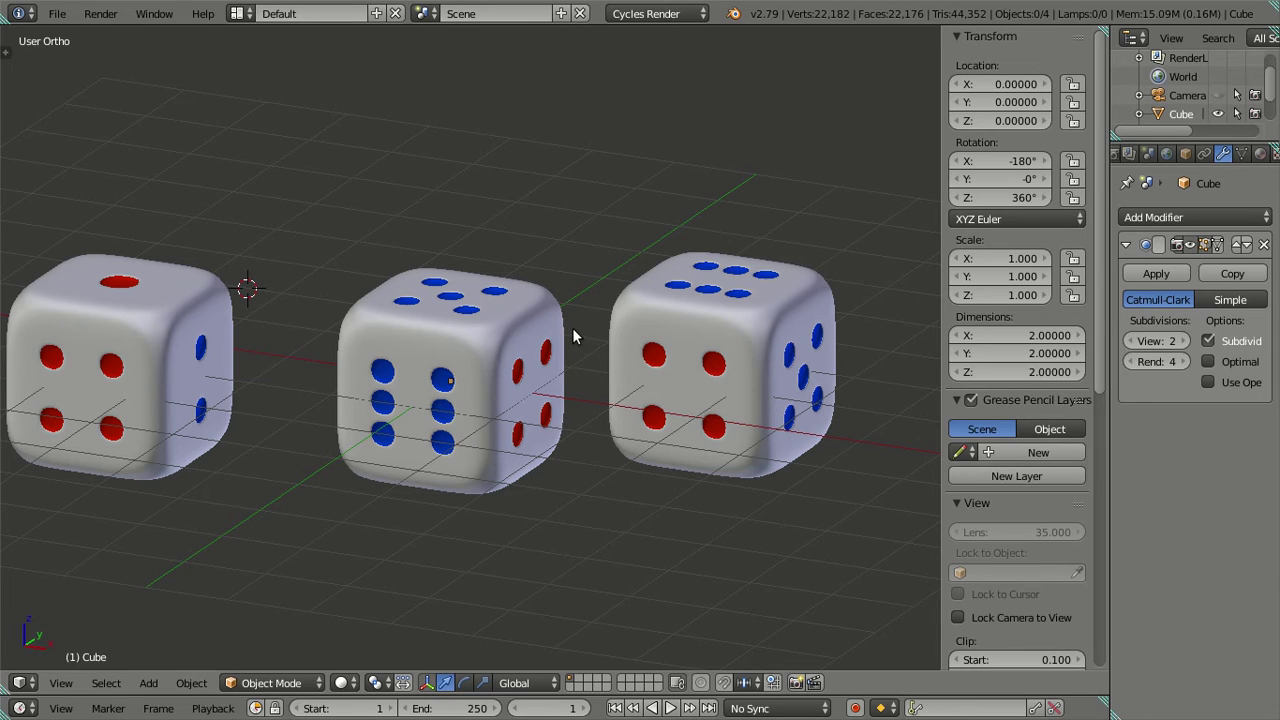
middle_click_drag(509, 328, 522, 343)
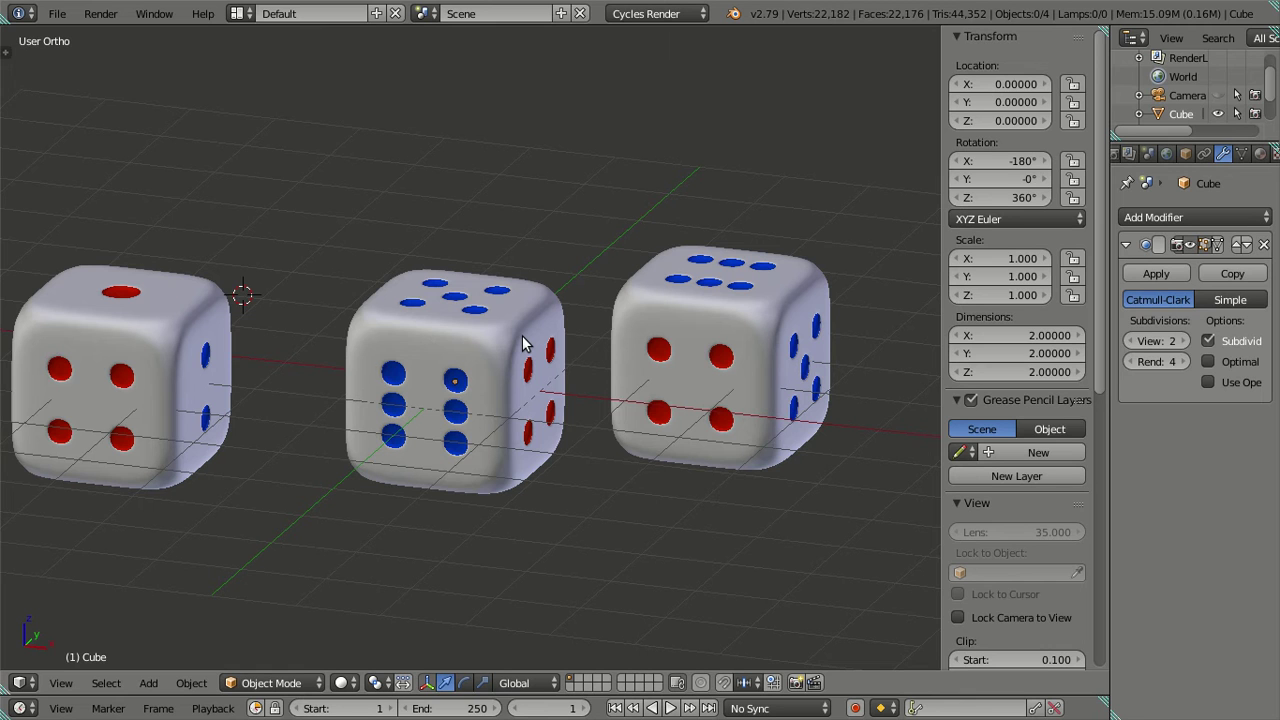
mouse_move(408, 377)
middle_mouse_down()
mouse_move(434, 357)
mouse_move(596, 332)
mouse_move(563, 380)
mouse_move(722, 409)
mouse_move(509, 423)
mouse_move(374, 409)
mouse_move(393, 424)
middle_mouse_up()
Step: Take the Blender window out of fullscreen with Toggle Window Fullscreen
right_click(388, 435)
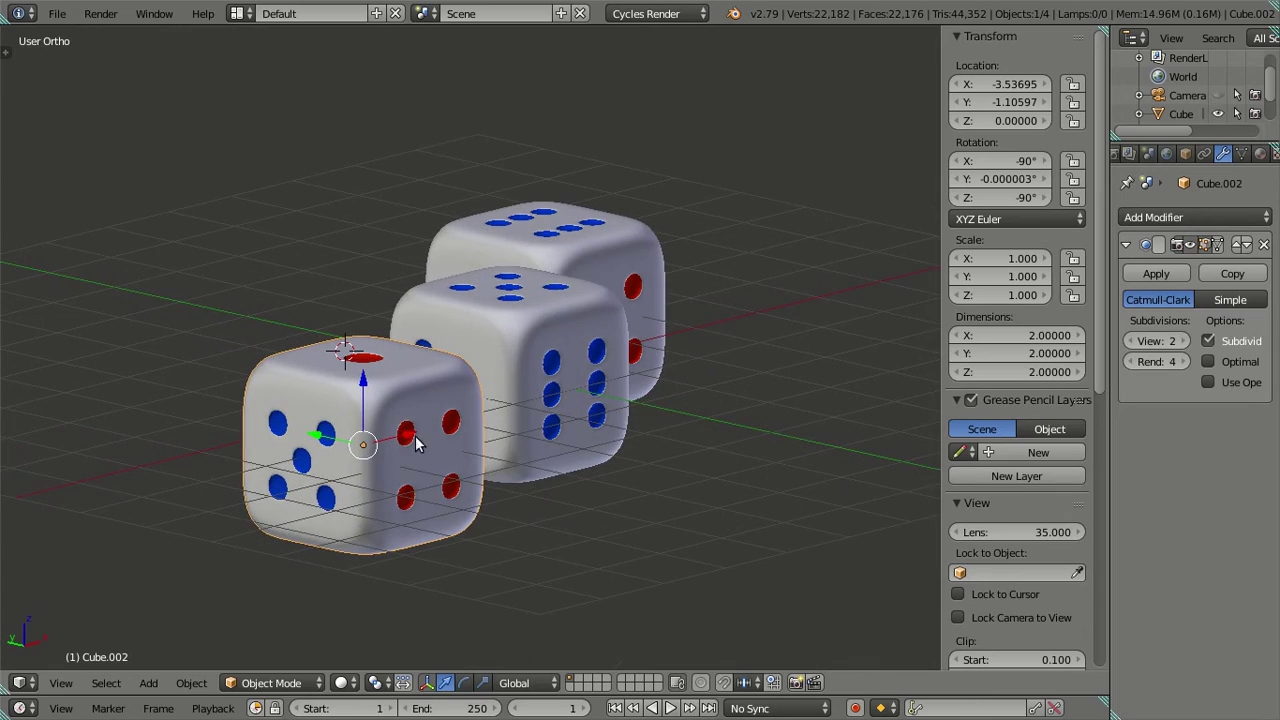
key("KP_6")
mouse_move(450, 447)
middle_mouse_down()
mouse_move(387, 318)
mouse_move(563, 388)
mouse_move(593, 322)
mouse_move(543, 318)
middle_mouse_up()
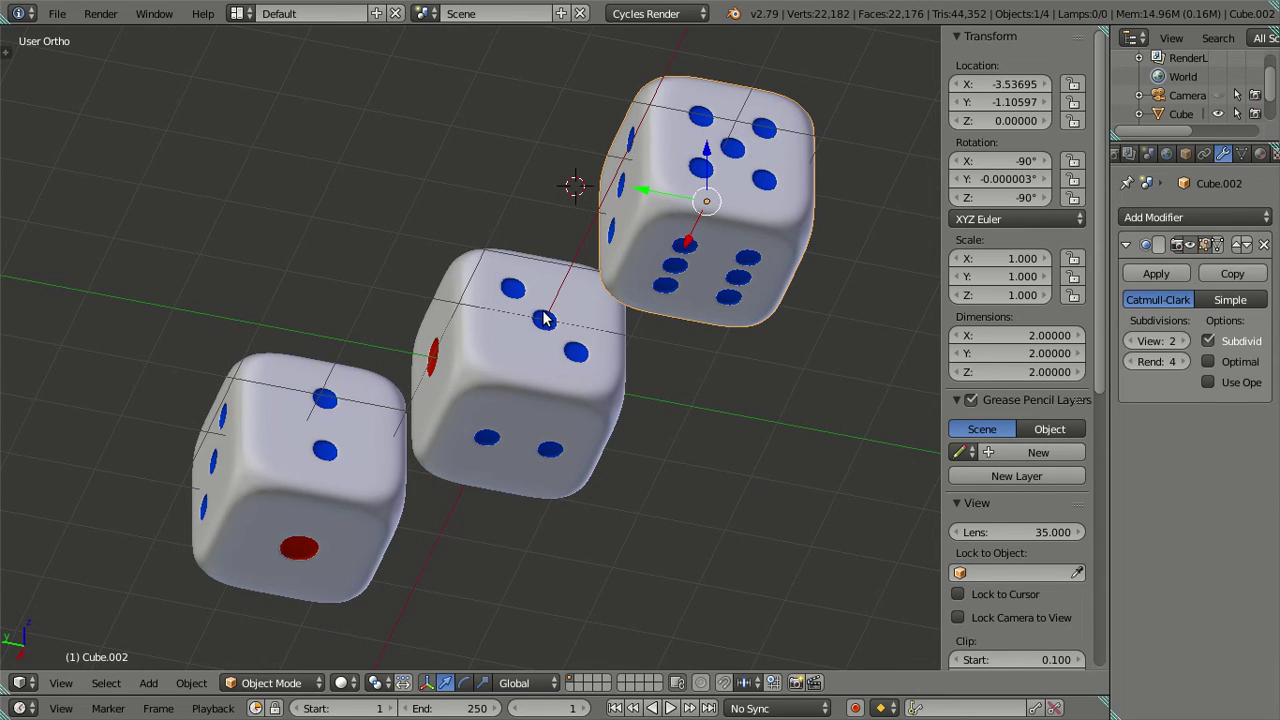
left_click(154, 14)
left_click(190, 62)
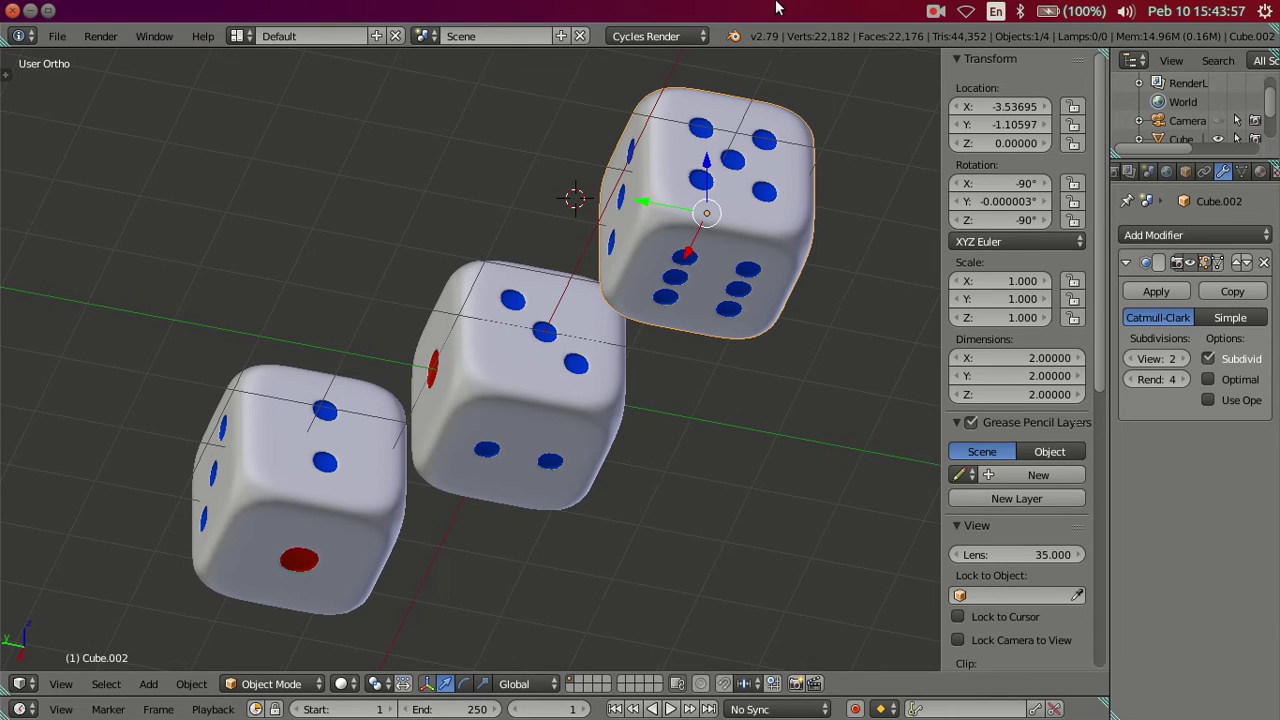
left_click(935, 11)
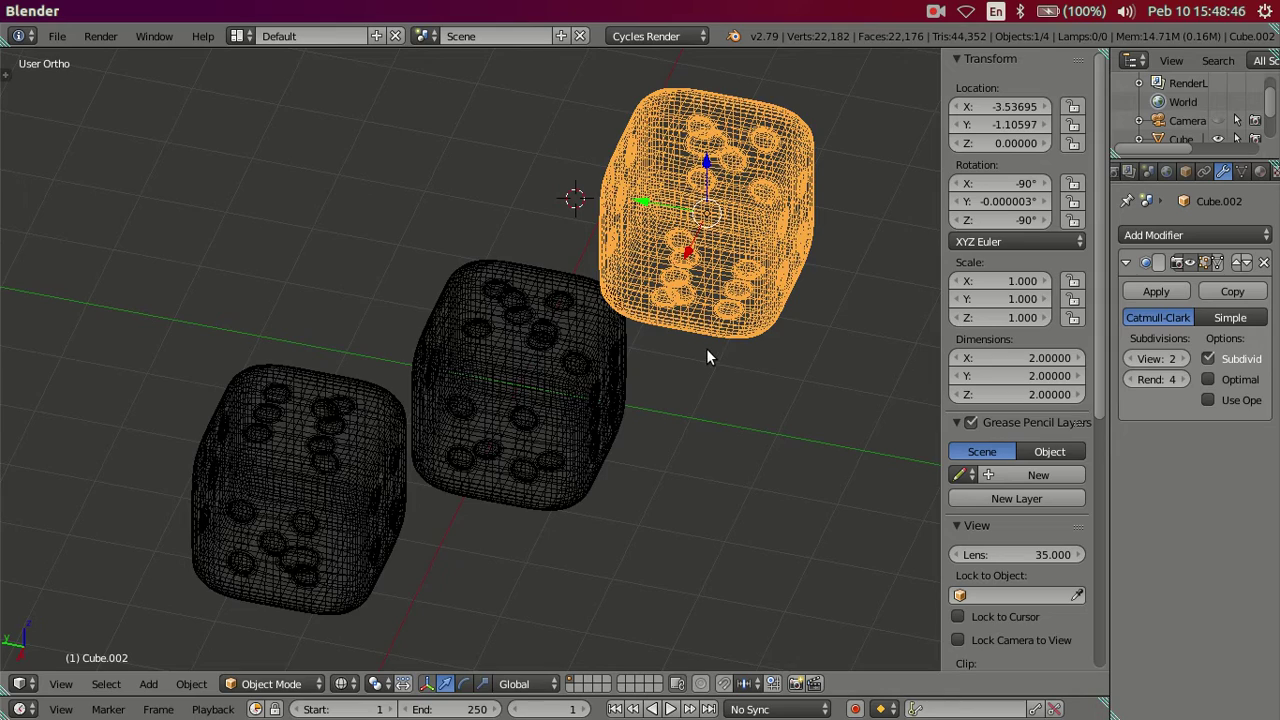
Step: Toggle wireframe shading back to solid and look through the scene camera again
key("z")
key("a")
mouse_move(669, 376)
middle_mouse_down()
mouse_move(683, 334)
mouse_move(578, 340)
mouse_move(535, 368)
mouse_move(549, 380)
mouse_move(523, 369)
mouse_move(451, 171)
mouse_move(531, 49)
mouse_move(551, 632)
mouse_move(506, 155)
mouse_move(619, 141)
mouse_move(754, 304)
mouse_move(815, 312)
mouse_move(869, 206)
mouse_move(789, 263)
mouse_move(607, 354)
mouse_move(596, 228)
mouse_move(582, 217)
mouse_move(673, 143)
mouse_move(689, 99)
mouse_move(488, 287)
mouse_move(587, 475)
middle_mouse_up()
key("KP_0")
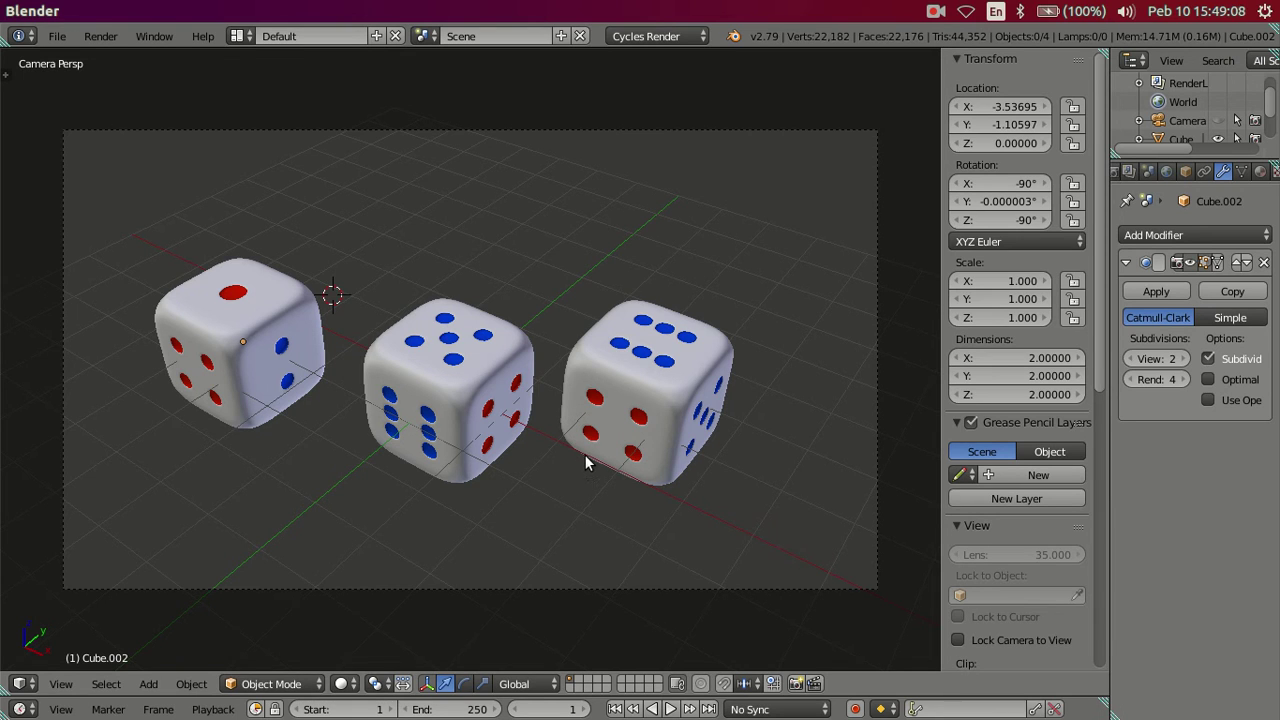
Step: Snap the 3D cursor to the world origin and add a plane mesh there
key("shift+s")
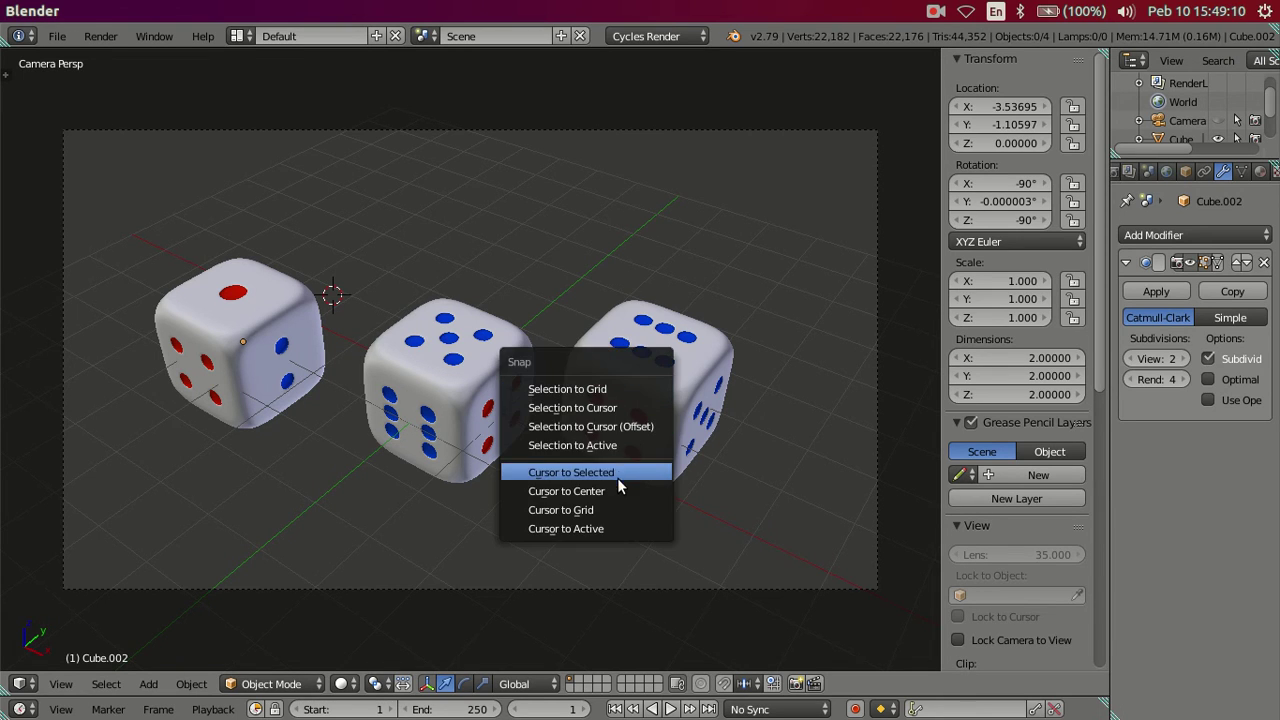
left_click(618, 491)
key("shift+s")
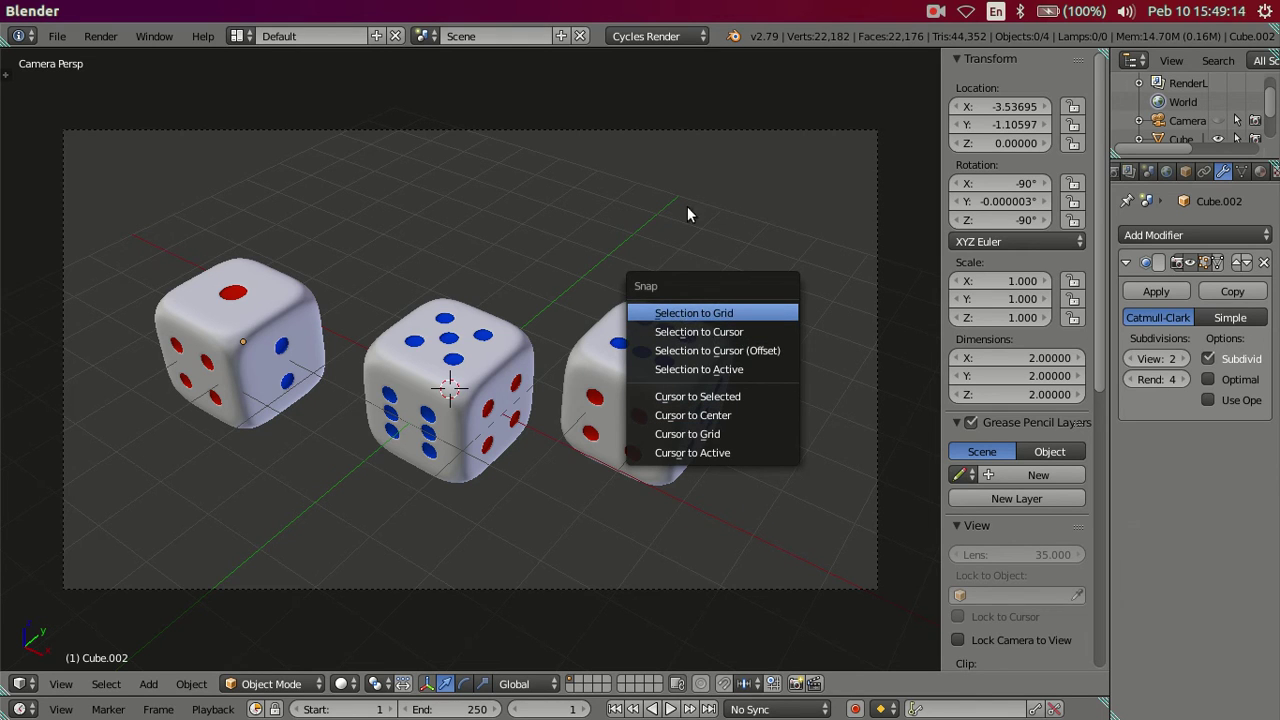
key("shift+a")
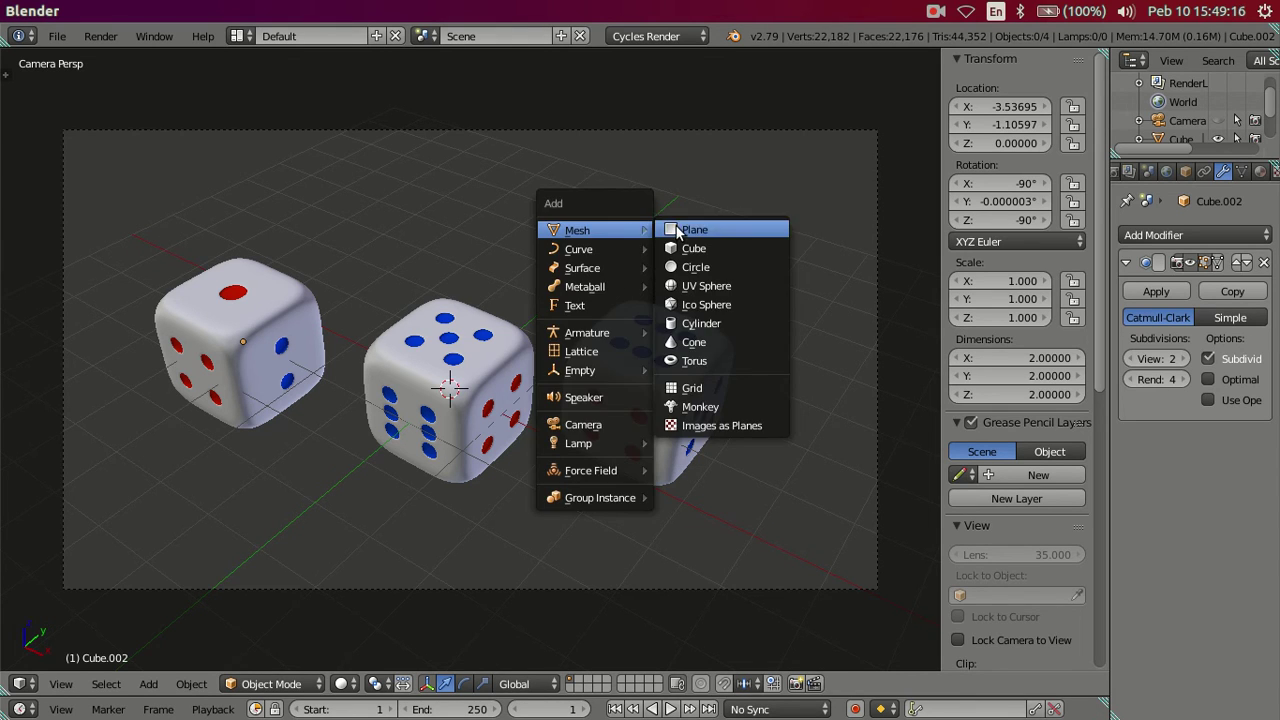
left_click(679, 232)
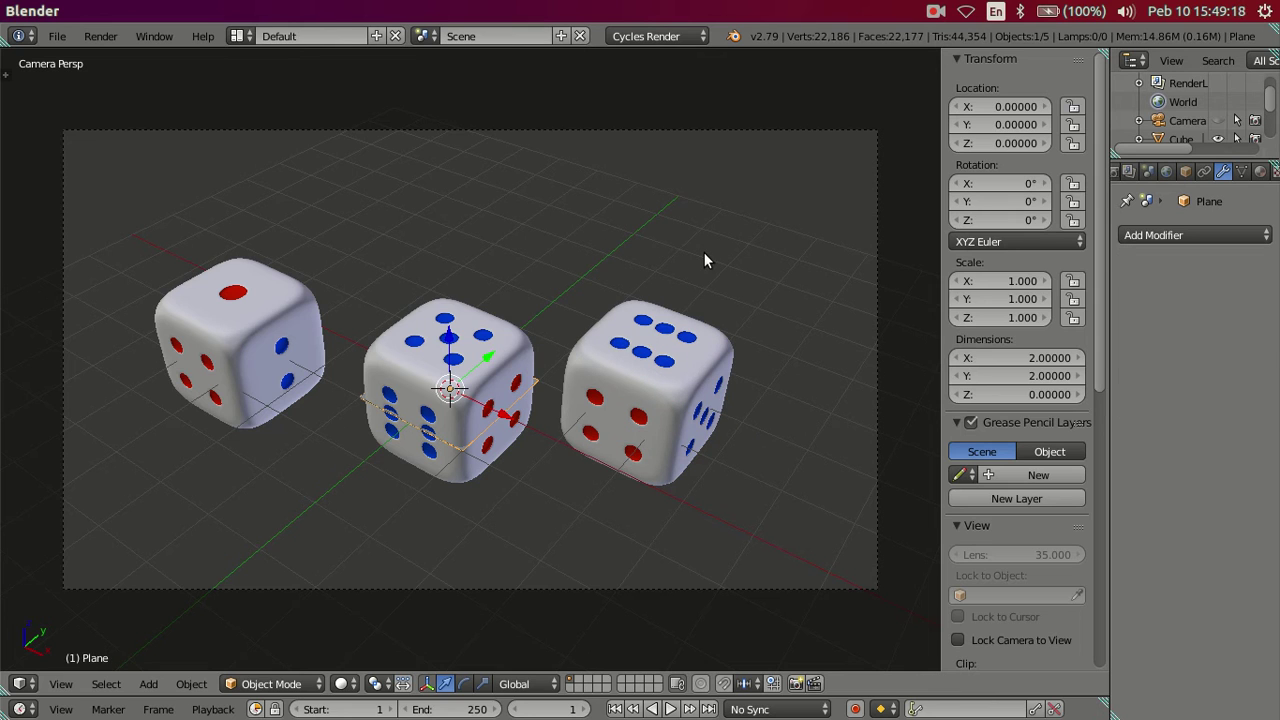
Step: Scale the plane by 15 into a 30 × 30 ground floor, then add a second plane
type("s10")
key("Escape")
type("s10")
key("Escape")
type("s10")
key("Escape")
type("s12")
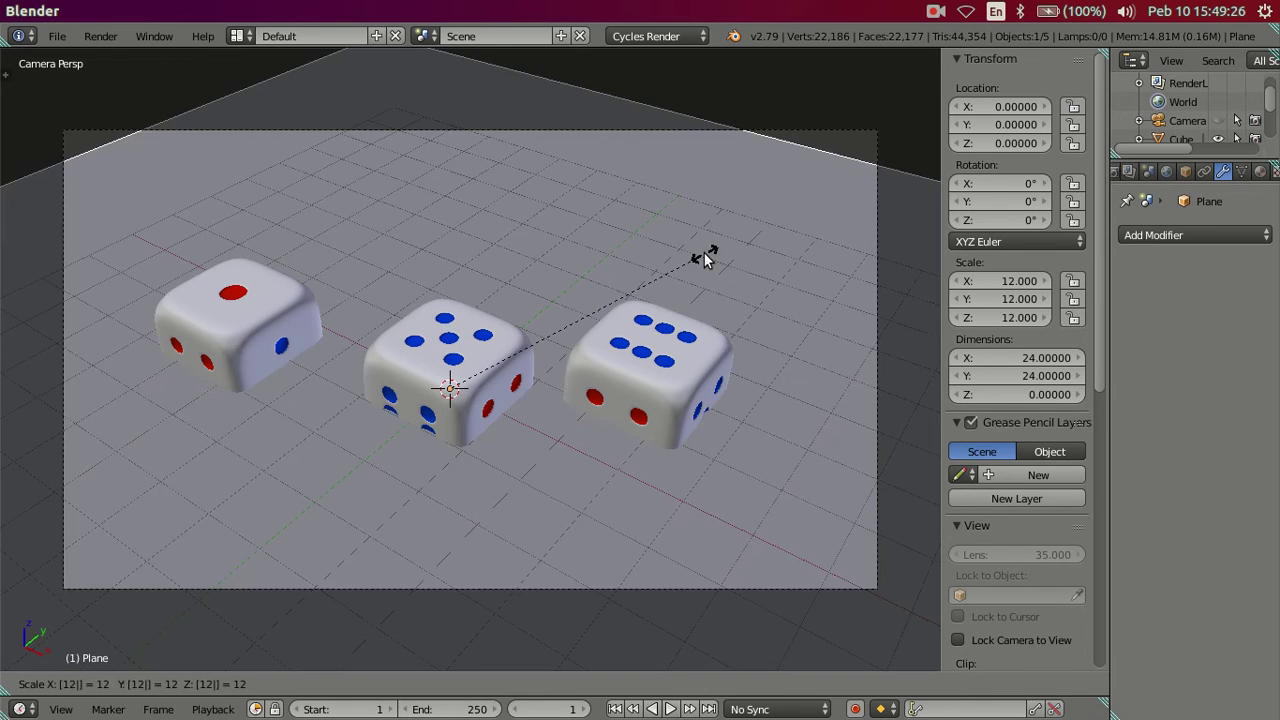
key("Escape")
type("s")
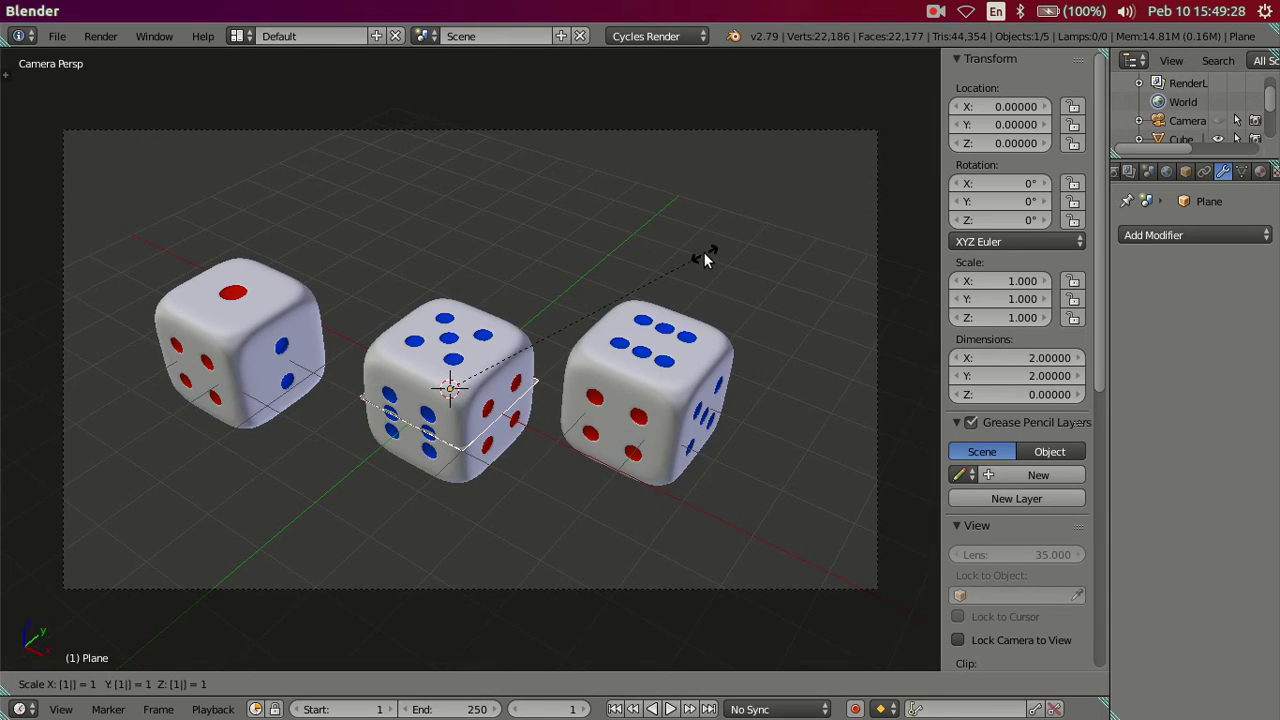
type("15")
key("Return")
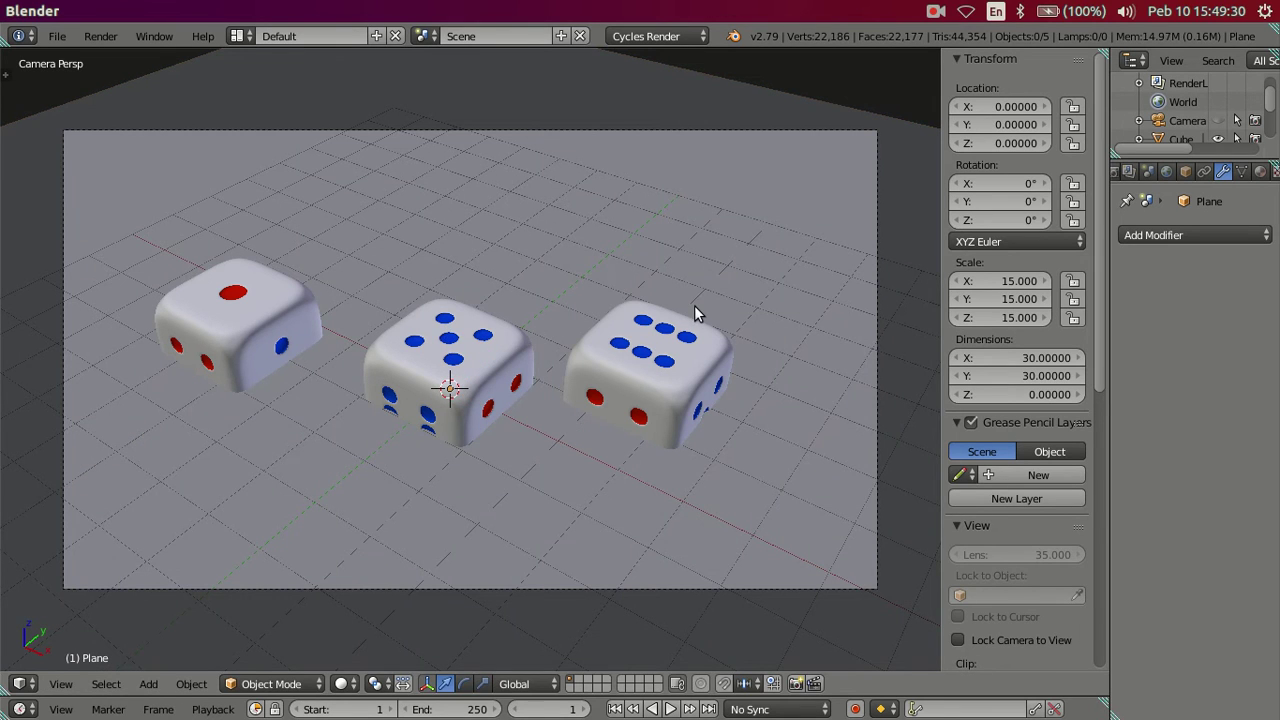
key("shift+a")
left_click(734, 310)
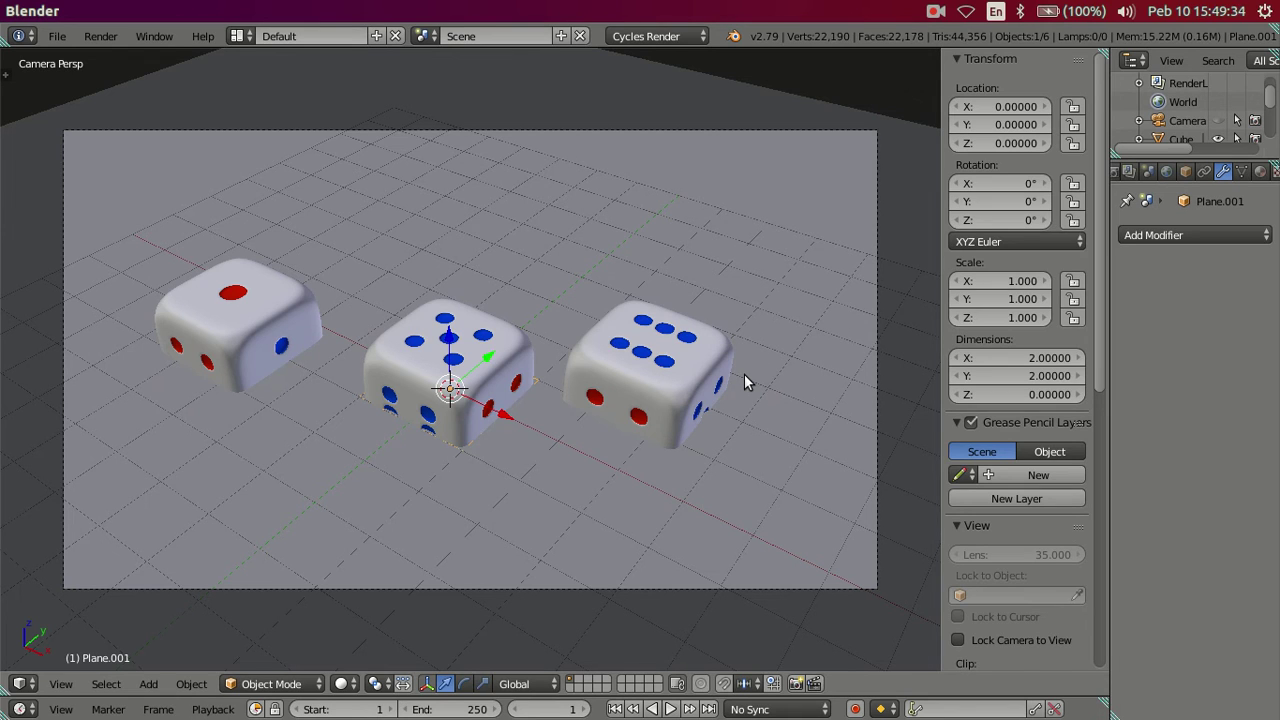
Step: Raise Plane.001 along Z to a height of 8
key("g")
key("z")
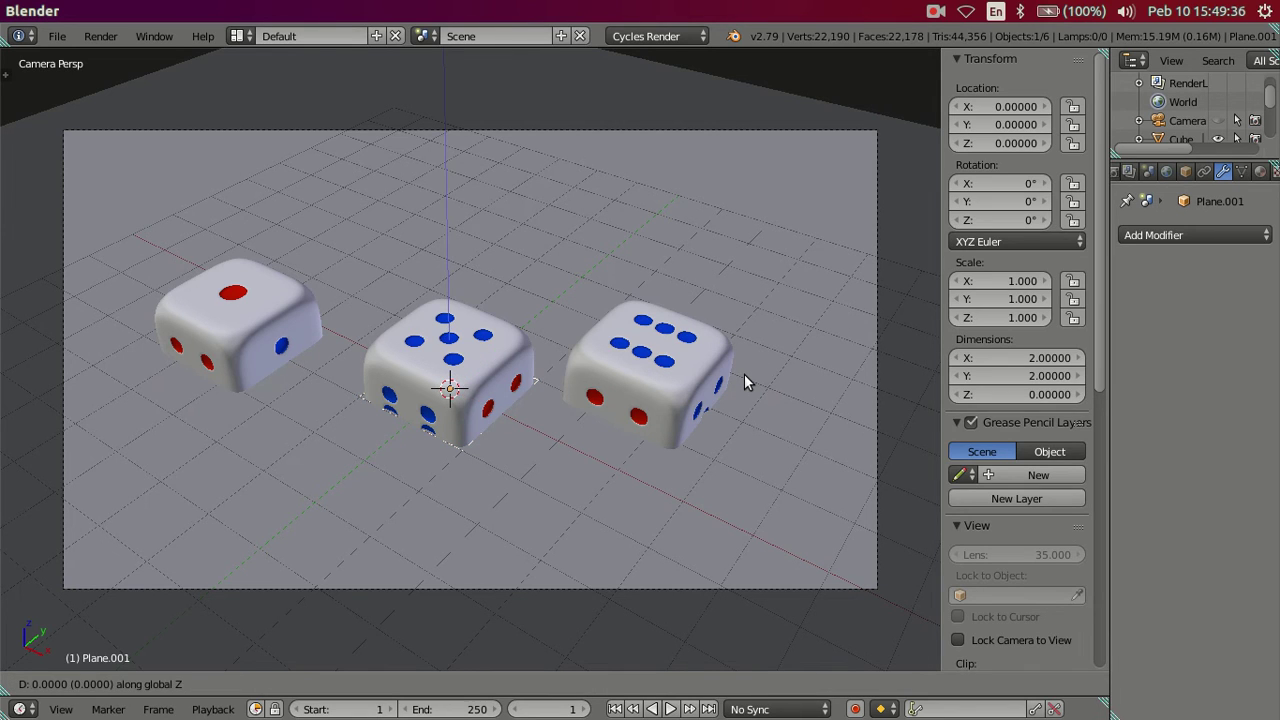
type("4")
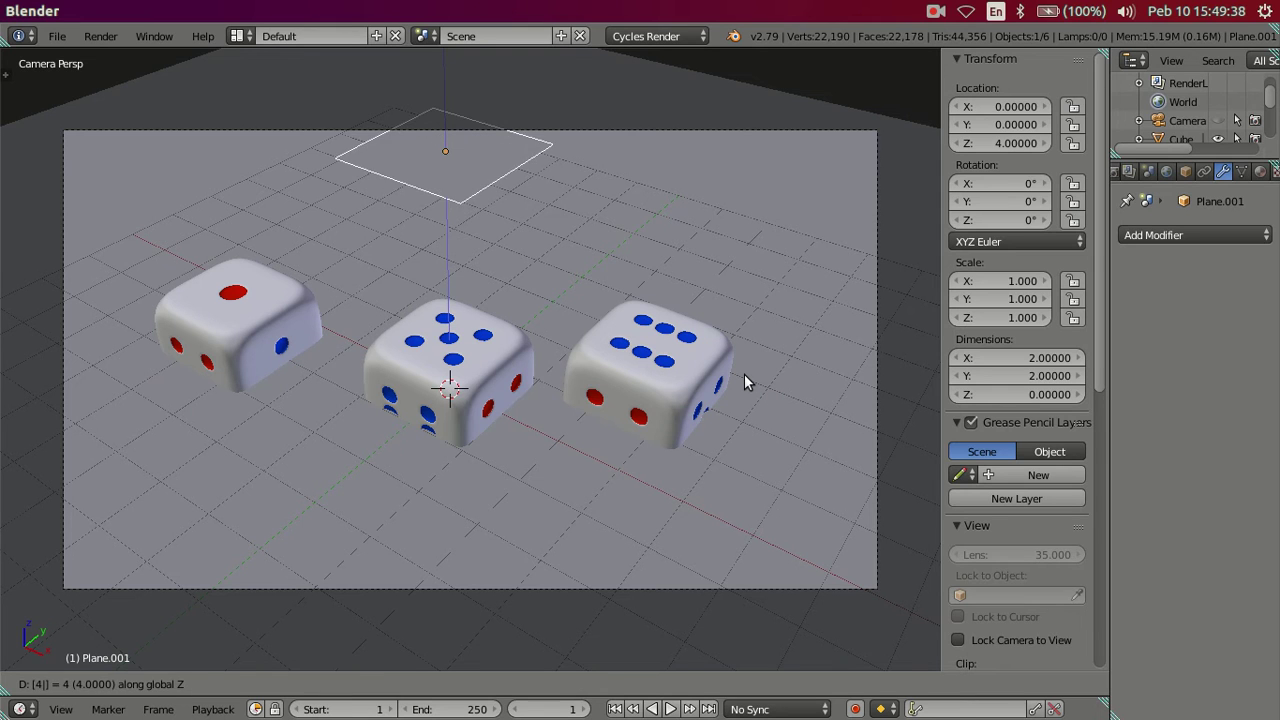
key("Escape")
type("gz8")
key("Return")
scroll(619, 309, "down", 3)
scroll(619, 309, "down", 2)
mouse_move(619, 309)
middle_mouse_down()
mouse_move(605, 321)
mouse_move(532, 289)
mouse_move(508, 311)
middle_mouse_up()
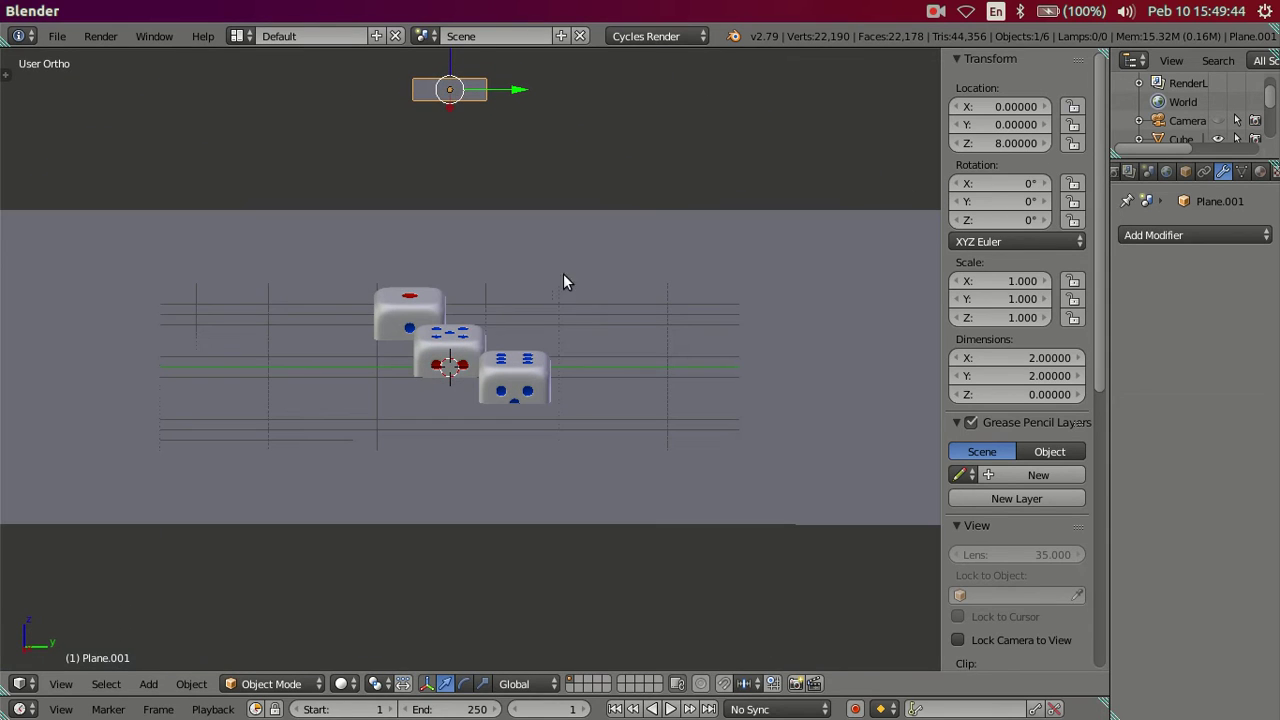
Step: Scale the upper plane by 4 to make an 8 × 8 panel
type("s4")
key("Return")
mouse_move(541, 257)
middle_mouse_down()
mouse_move(559, 220)
mouse_move(563, 258)
middle_mouse_up()
middle_click_drag(532, 392, 520, 352)
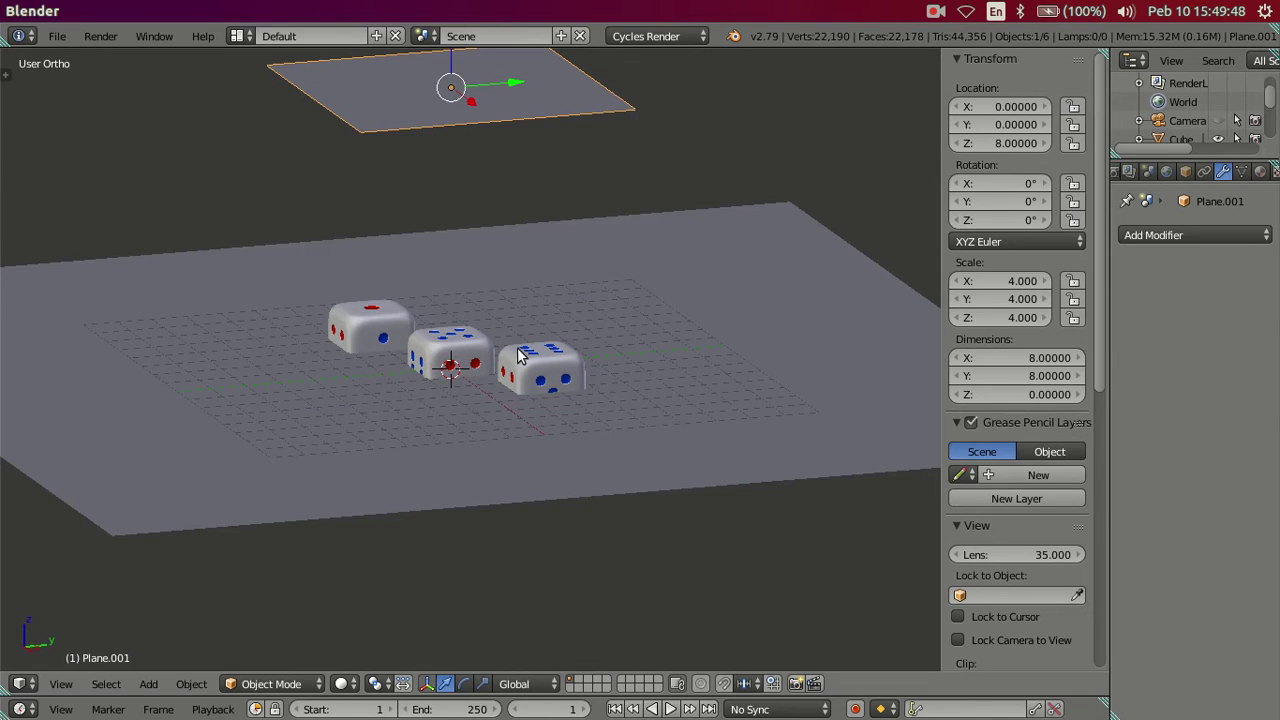
Step: Select all three dice and show them from the front in wireframe
right_click(520, 374)
right_click(374, 325, "shift")
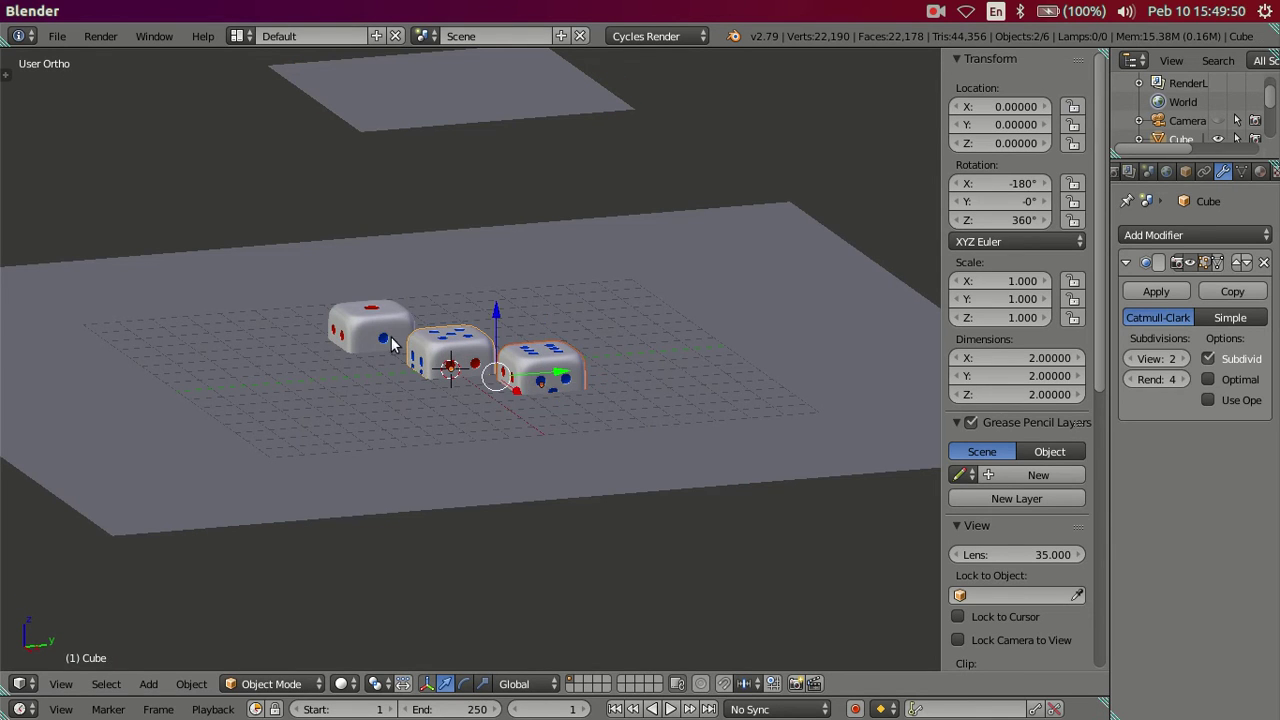
right_click(436, 336, "shift")
key("KP_1")
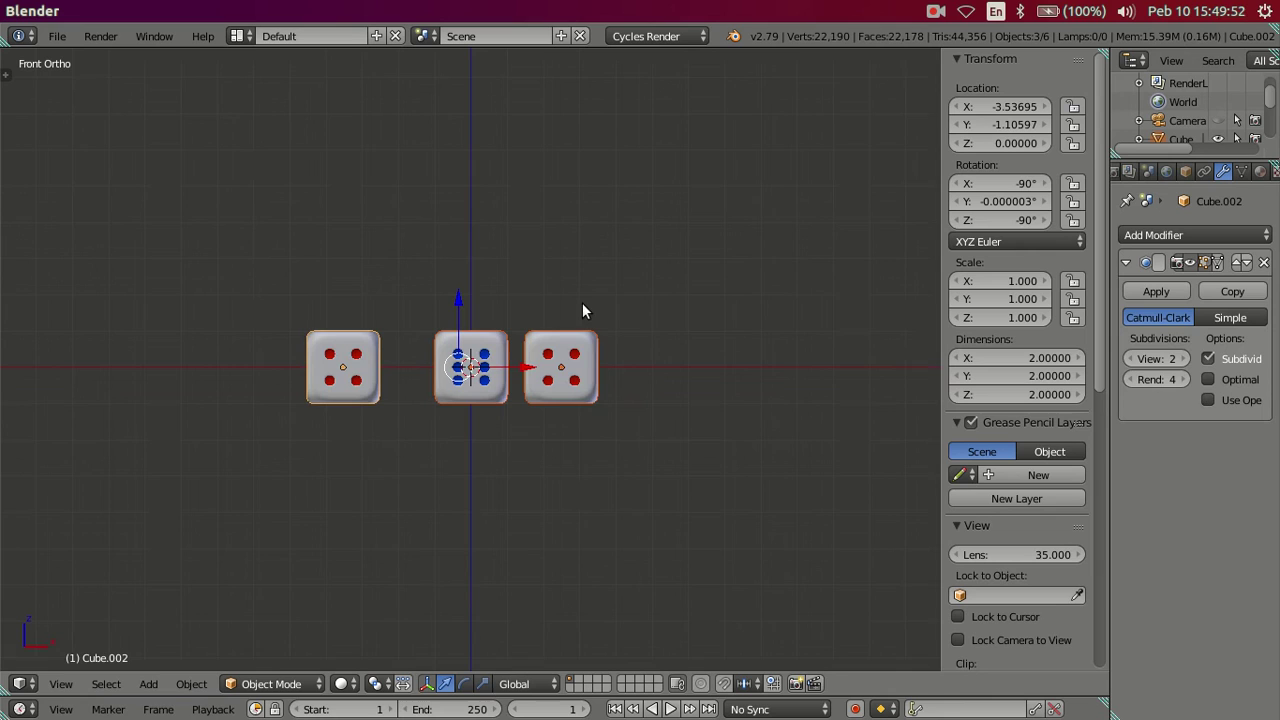
scroll(586, 331, "up", 2)
scroll(586, 331, "up", 1)
scroll(586, 331, "up", 1)
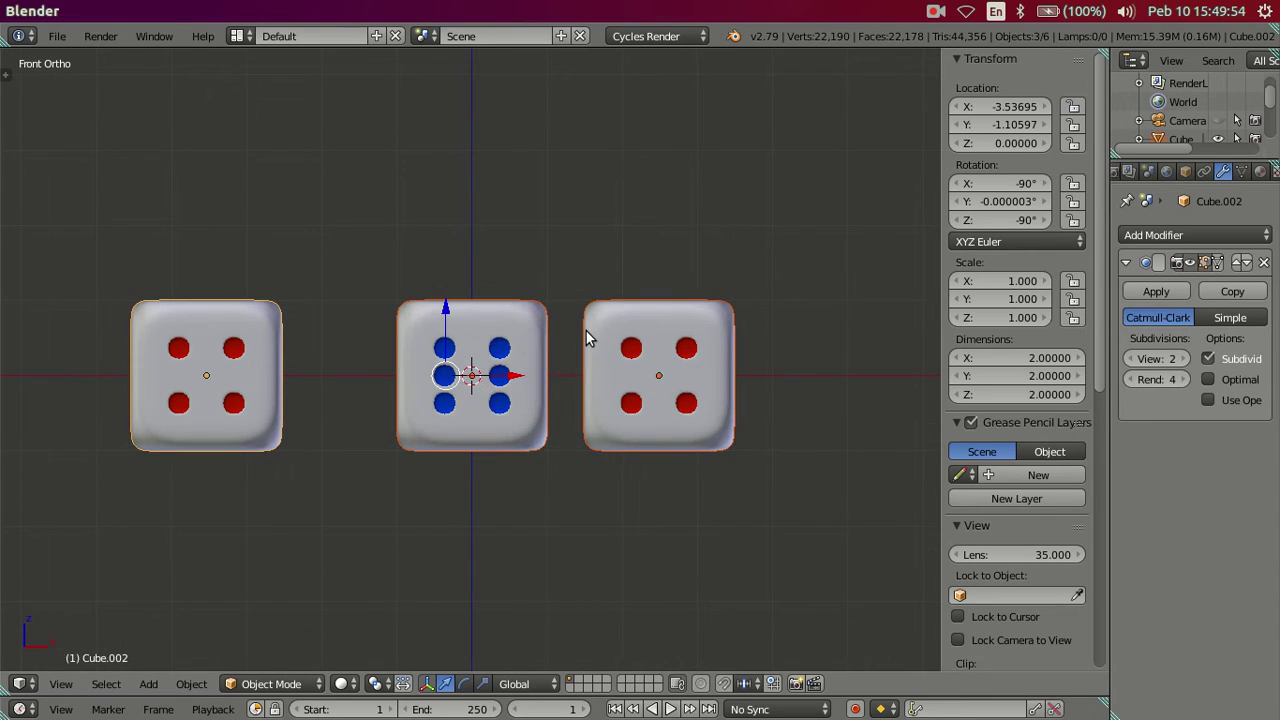
key("z")
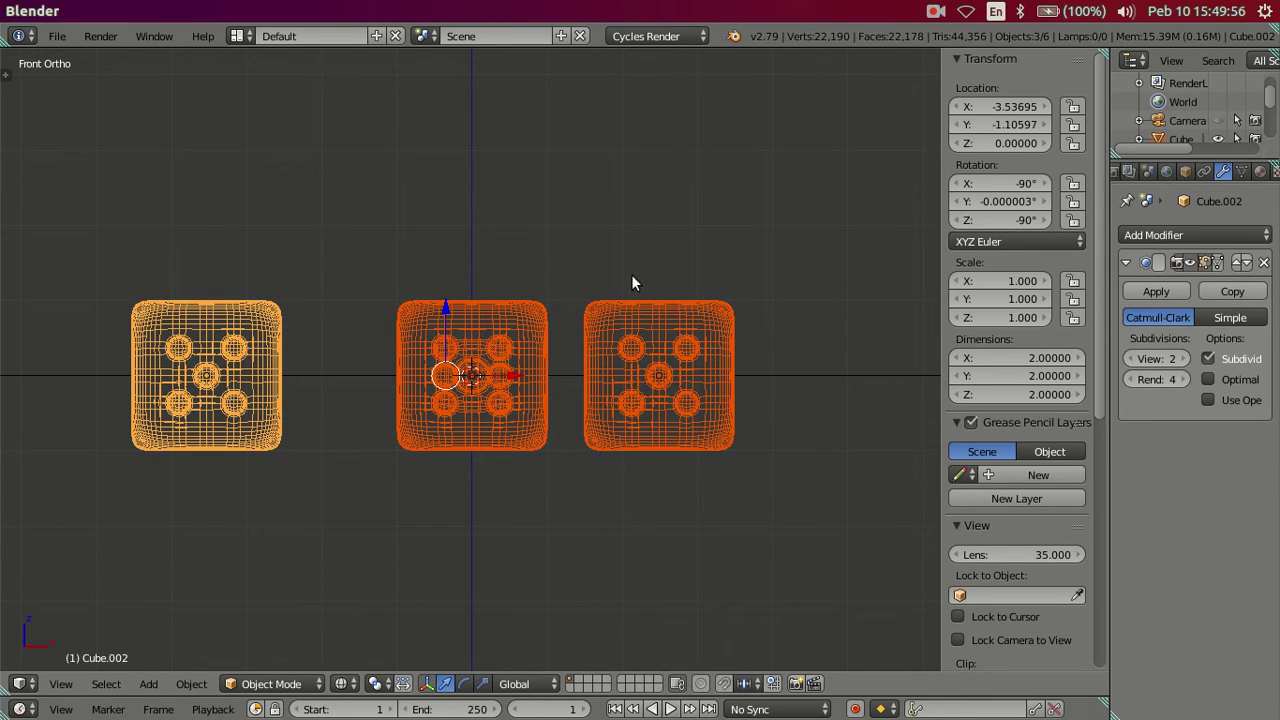
Step: Set Location Z to 1 for the left, middle and right dice
left_click(996, 144)
type("1")
key("Return")
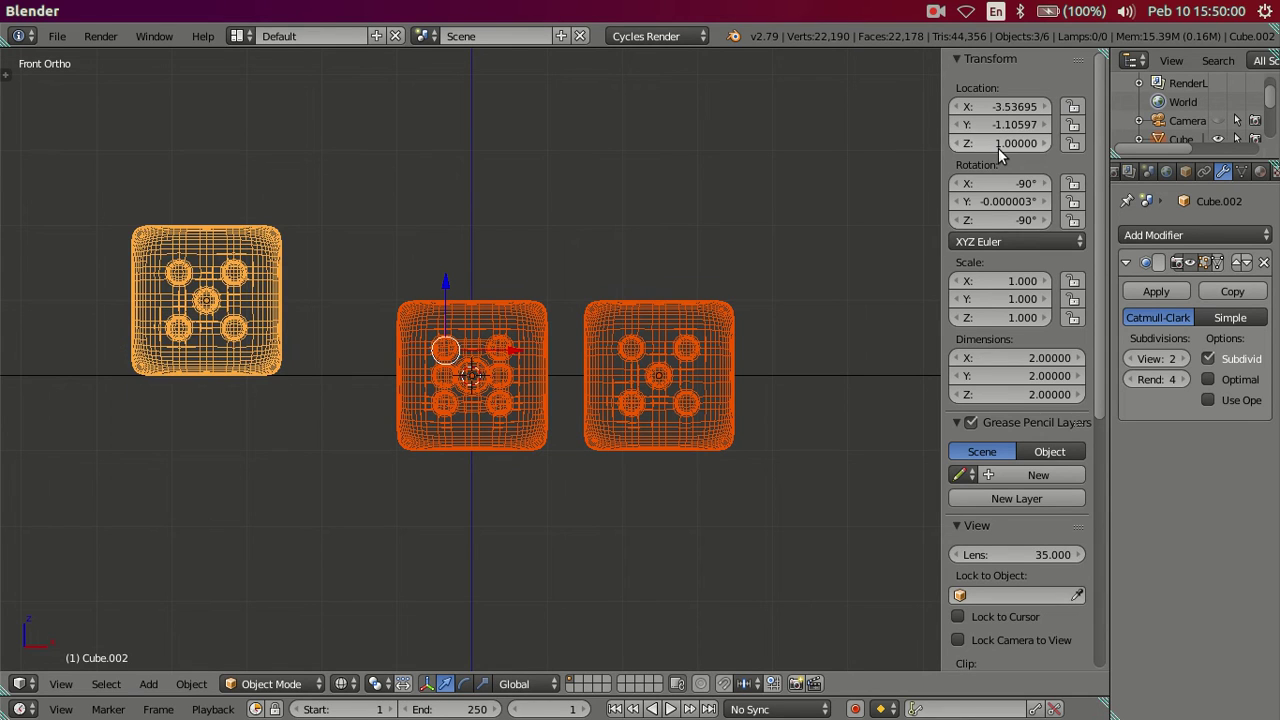
right_click(532, 366)
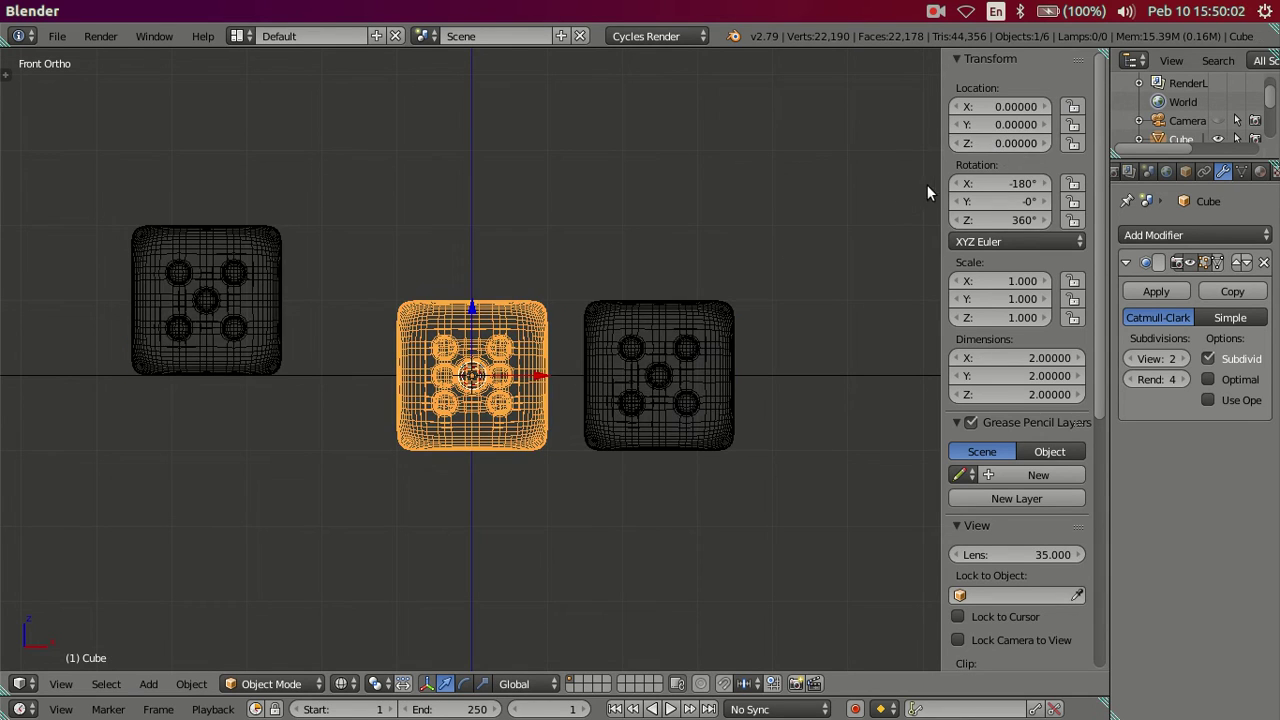
left_click(996, 143)
type("1")
key("Return")
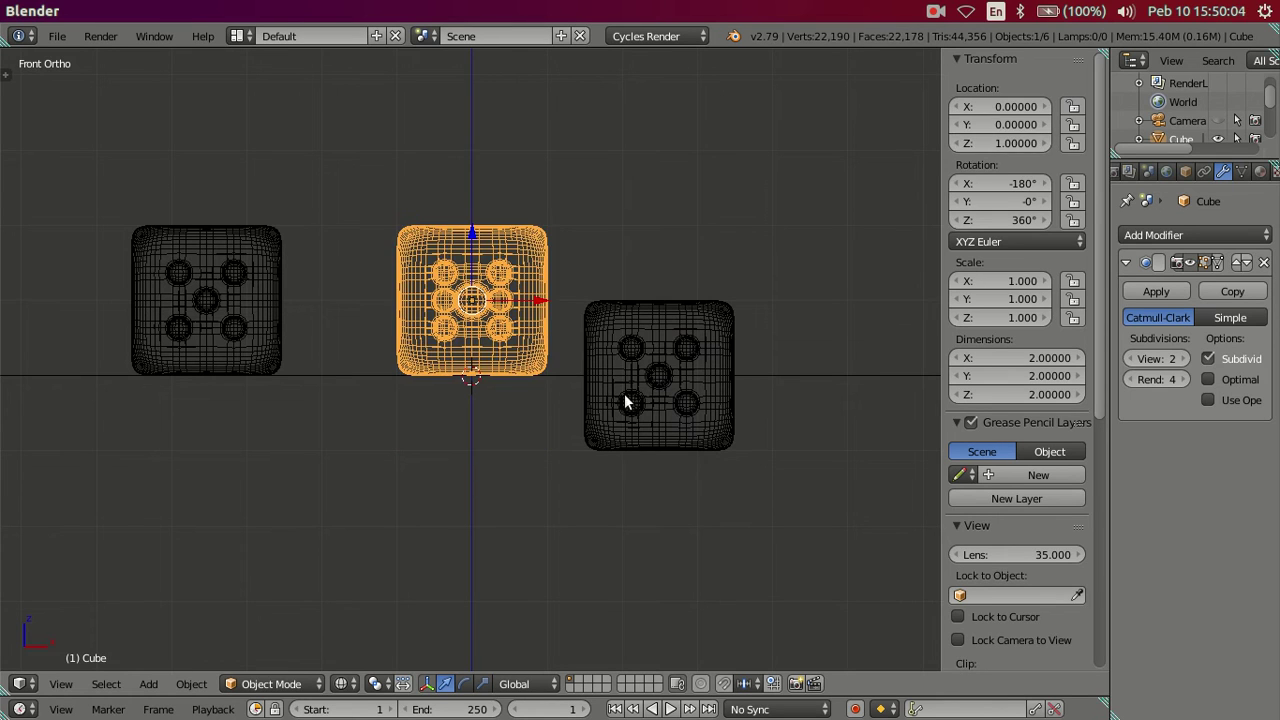
right_click(624, 403)
left_click(984, 143)
type("1")
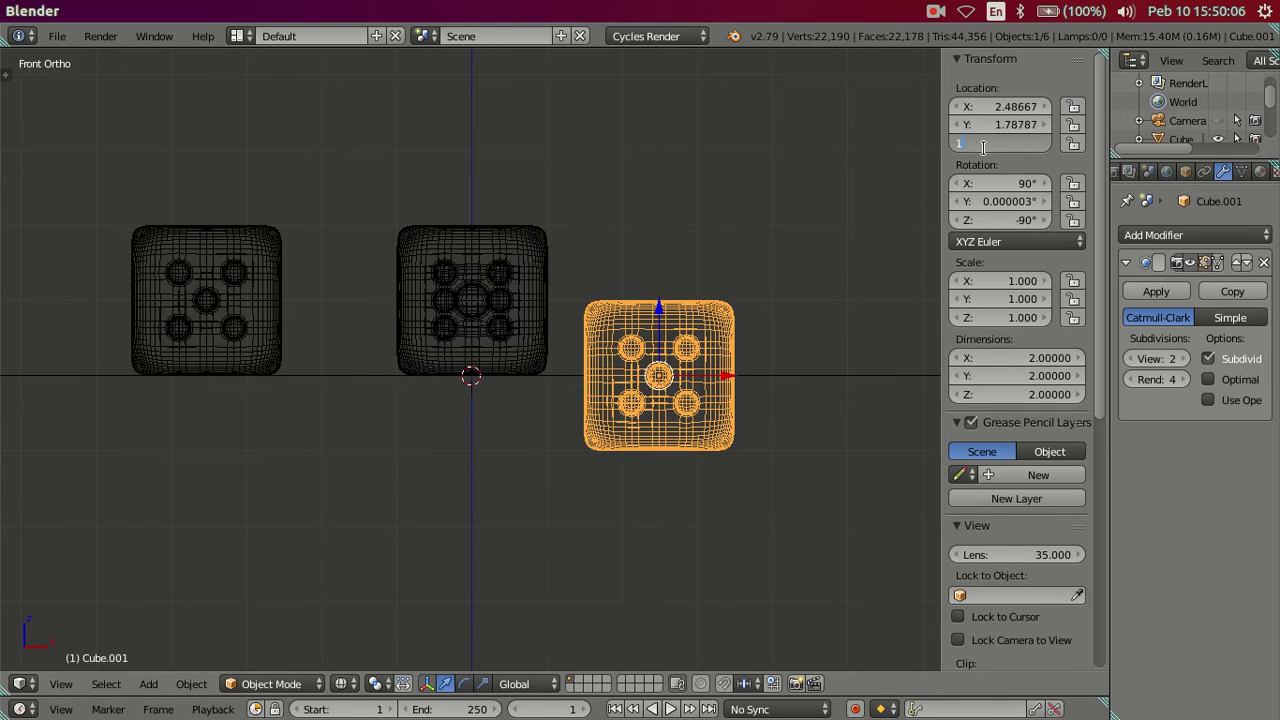
key("Return")
Step: Deselect all, return to the fitted camera view and switch back to solid shading
key("a")
mouse_move(590, 326)
middle_mouse_down()
mouse_move(451, 352)
mouse_move(455, 450)
mouse_move(409, 457)
mouse_move(381, 487)
mouse_move(360, 471)
mouse_move(365, 383)
mouse_move(405, 361)
middle_mouse_up()
key("KP_0")
key("Home")
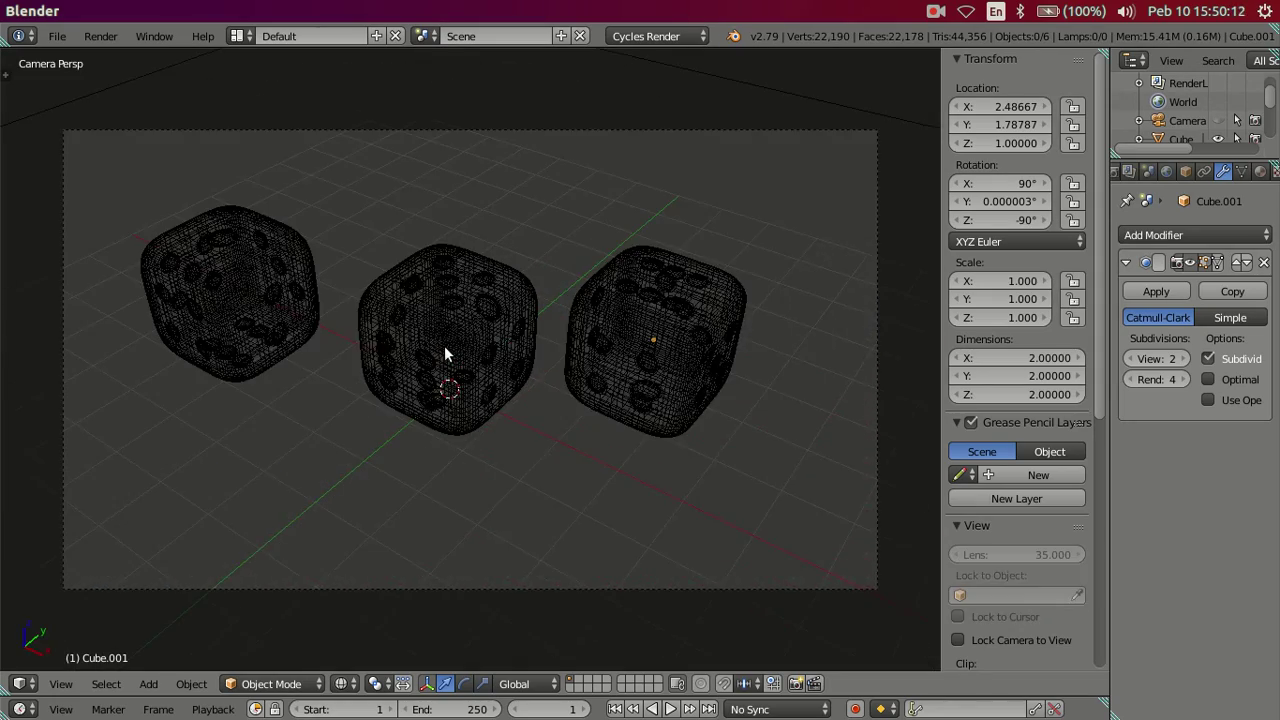
key("z")
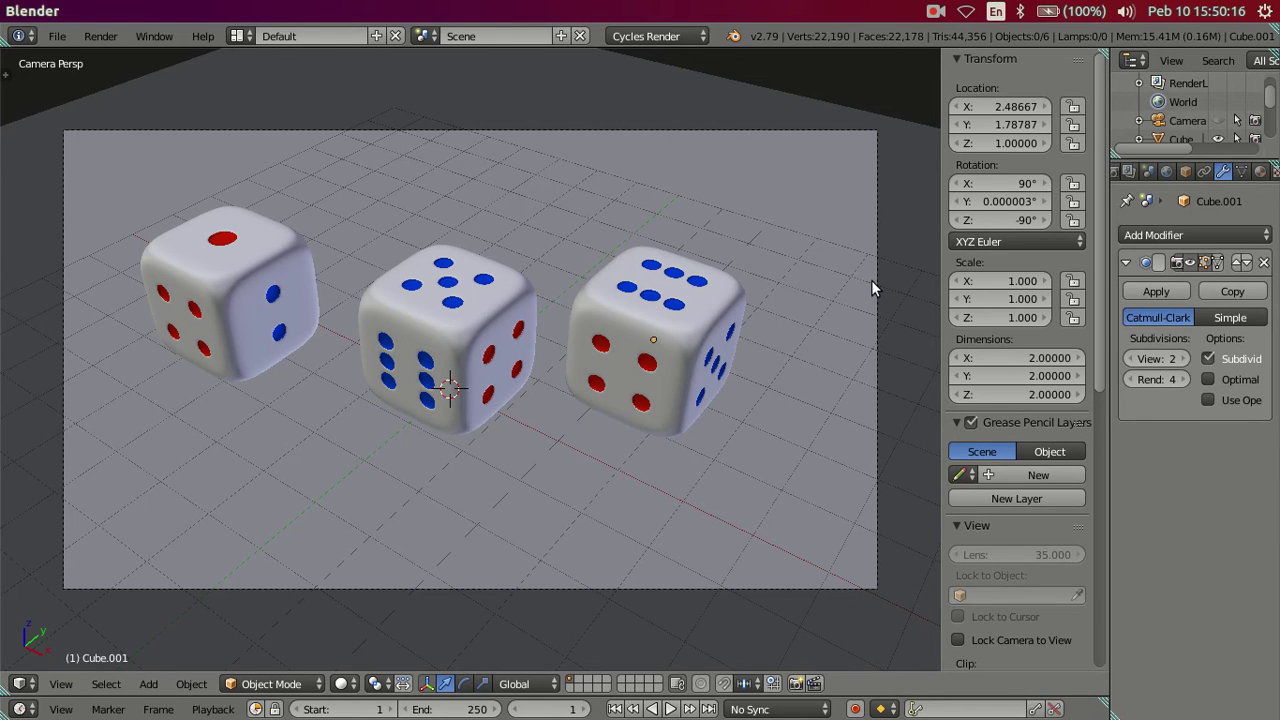
Step: Assign the white Material to the ground plane
right_click(826, 274)
left_click(1260, 172)
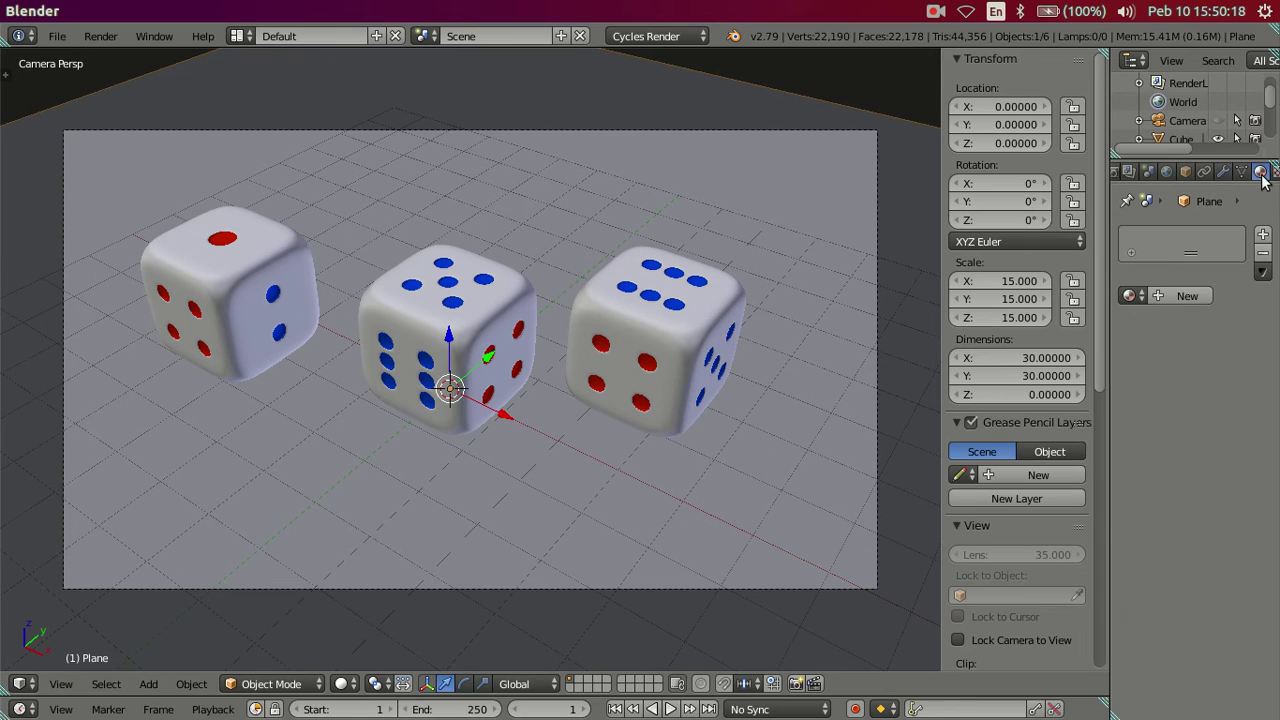
left_click(1124, 296)
left_click(1080, 323)
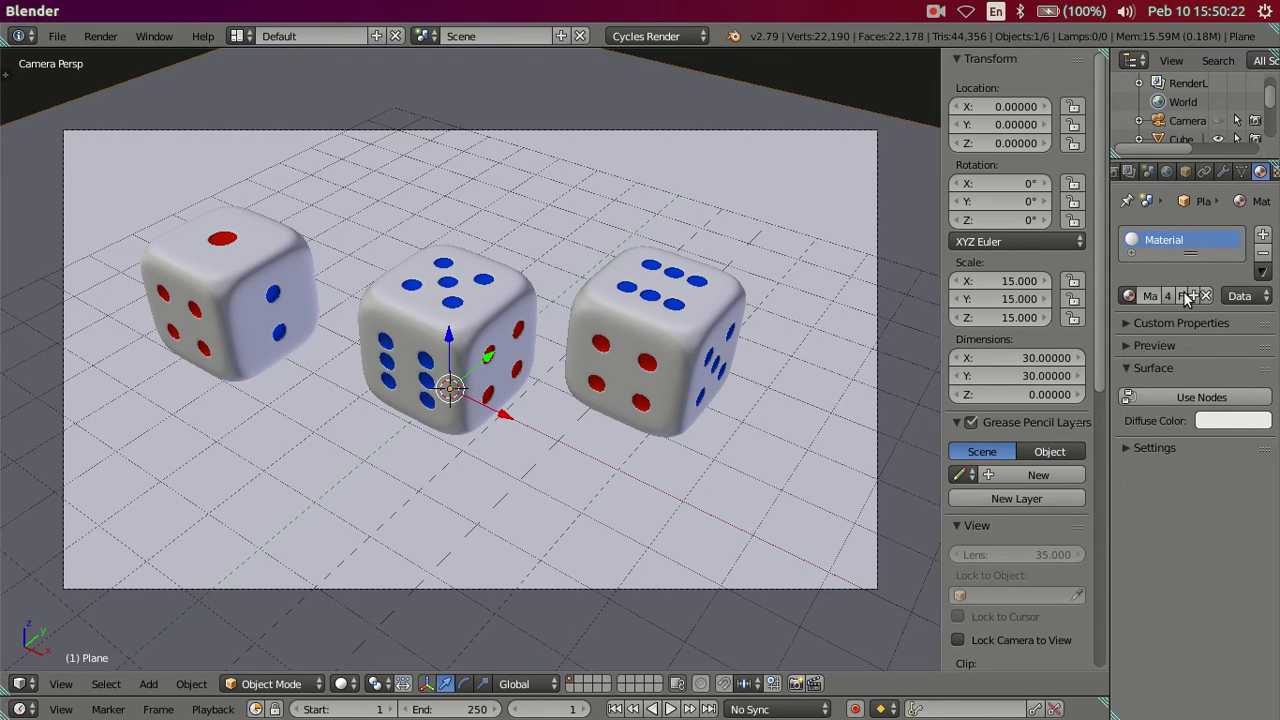
Step: Give the upper plane its own material copy, Material.003, with nodes enabled
mouse_move(817, 345)
middle_mouse_down()
mouse_move(475, 208)
mouse_move(600, 330)
middle_mouse_up()
right_click(496, 110)
left_click(1128, 296)
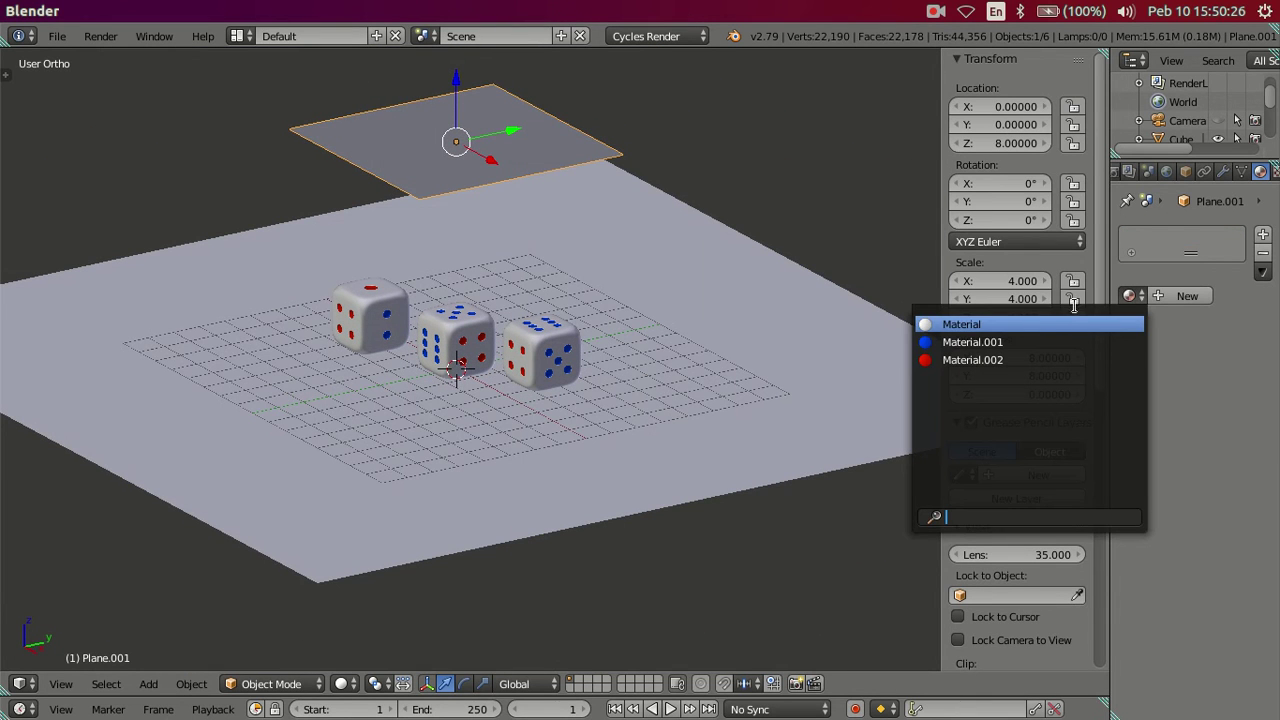
left_click(1055, 323)
left_click(1191, 294)
left_click(1201, 397)
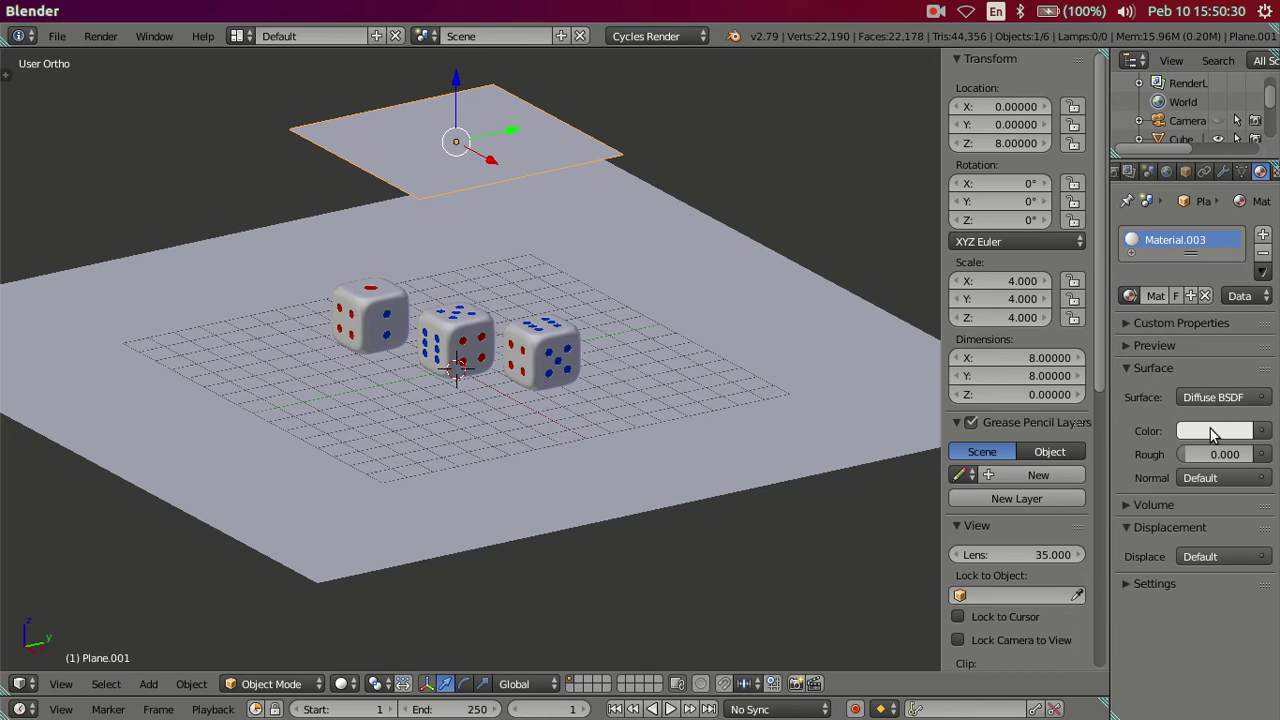
left_click(1262, 431)
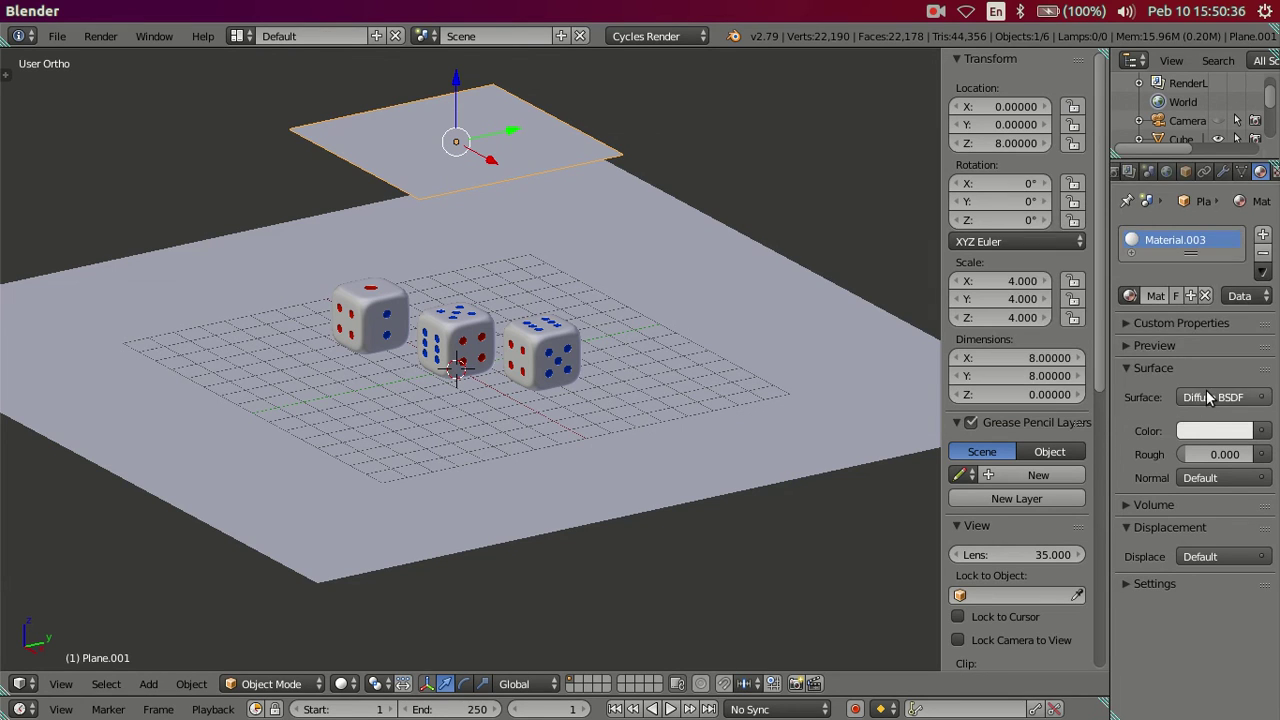
Step: Set Material.003's surface shader to Emission with strength 8
left_click(1213, 397)
left_click(1030, 88)
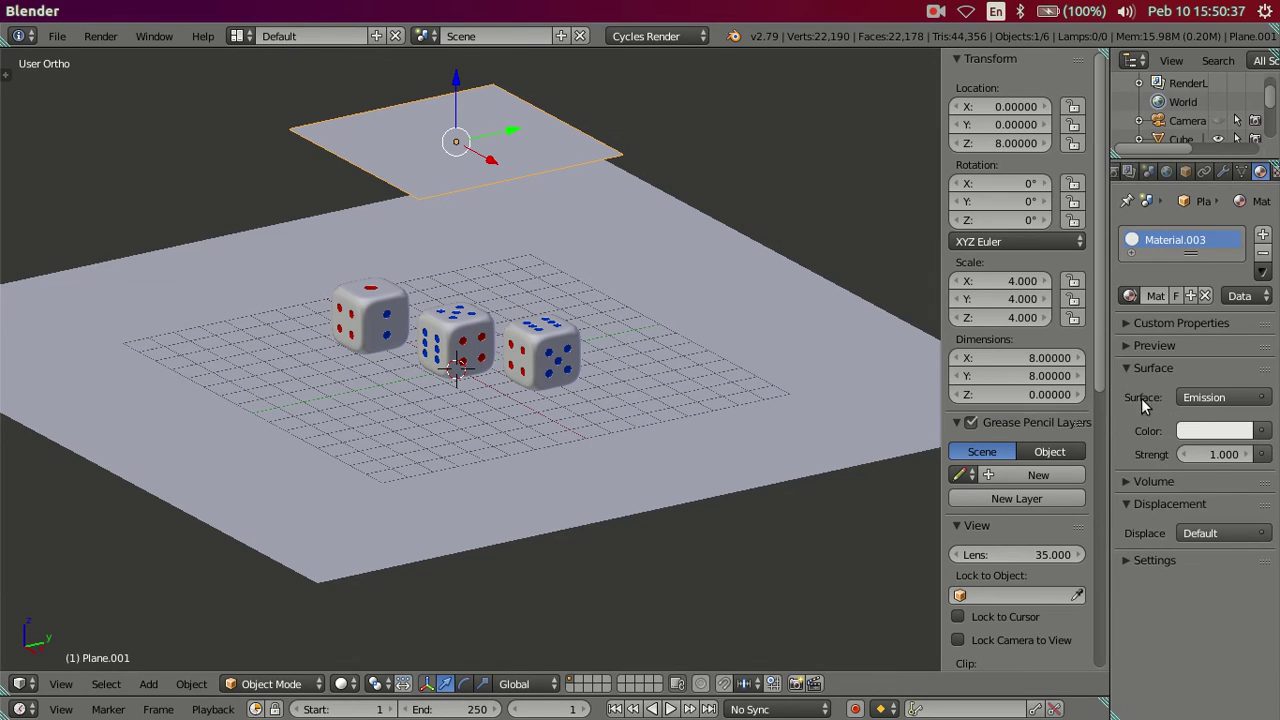
left_click(1215, 455)
type("8")
key("Return")
left_click(1130, 341)
left_click(1130, 341)
mouse_move(671, 323)
middle_mouse_down()
mouse_move(630, 370)
mouse_move(650, 338)
middle_mouse_up()
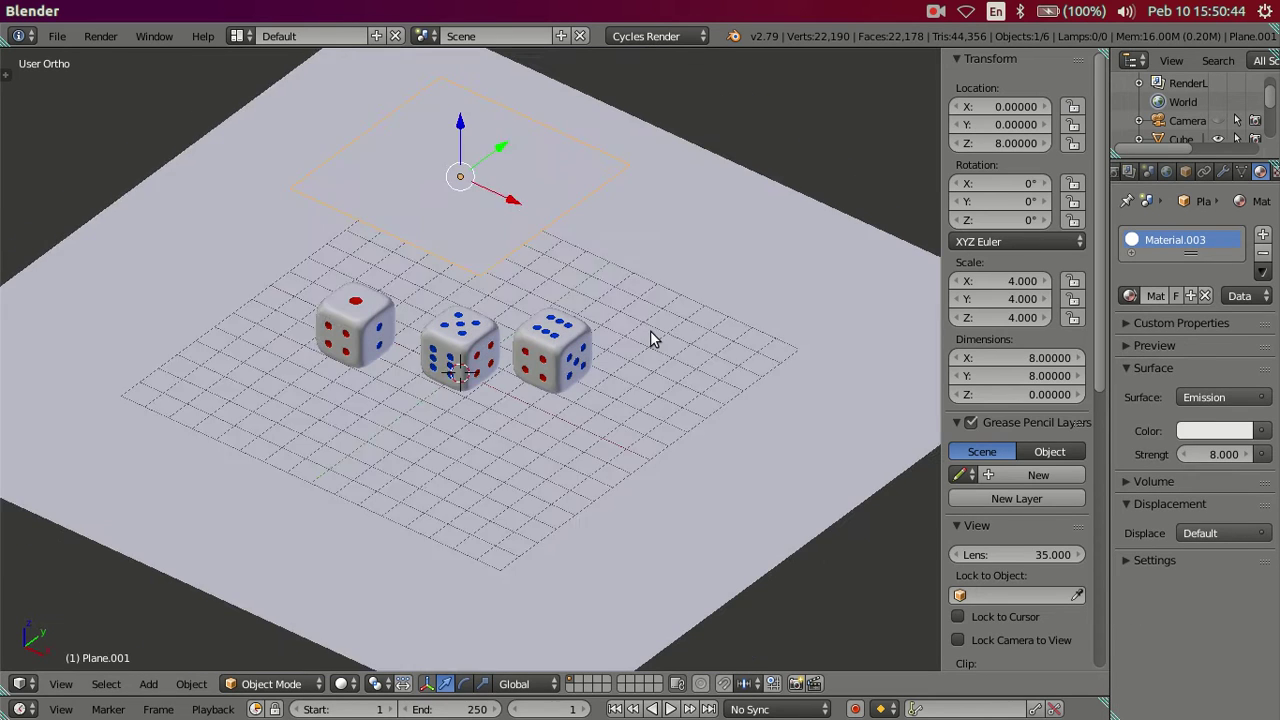
left_click(1223, 171)
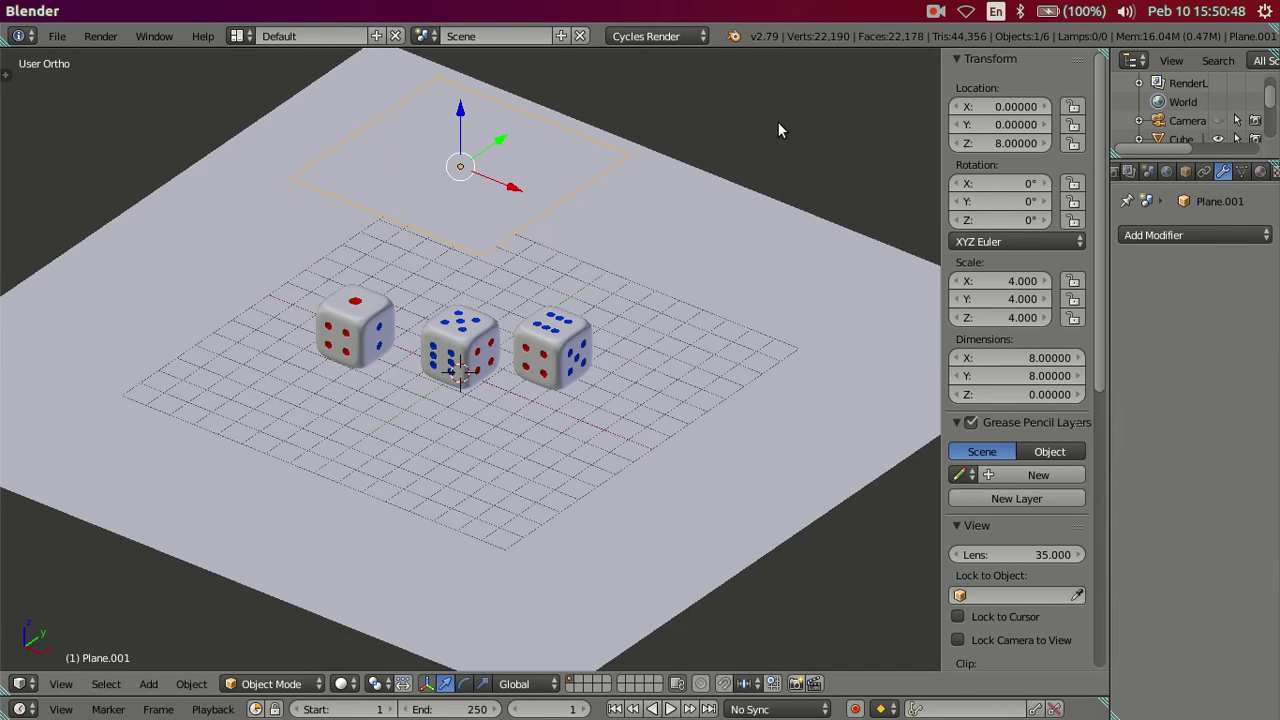
Step: Deselect everything and return to the camera view with the N panel hidden
right_click(586, 350)
scroll(558, 378, "up", 4)
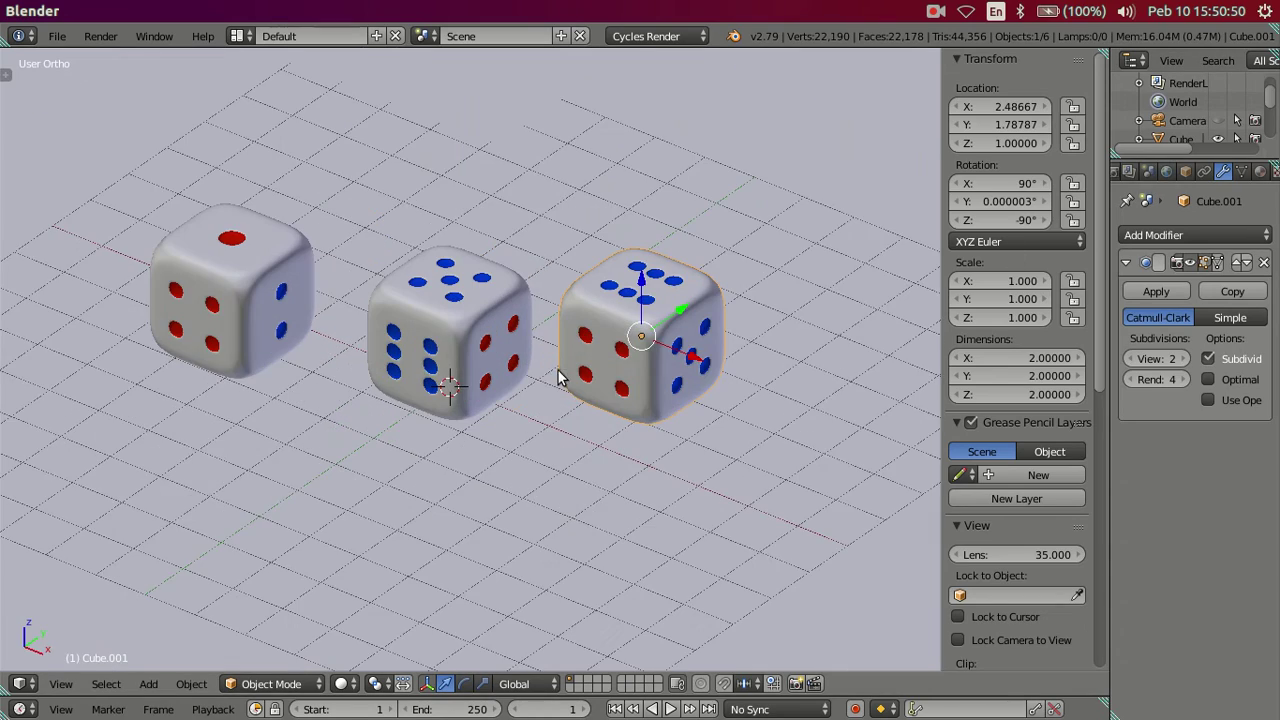
scroll(652, 365, "up", 2)
scroll(641, 370, "up", 2)
key("a")
scroll(641, 373, "down", 3)
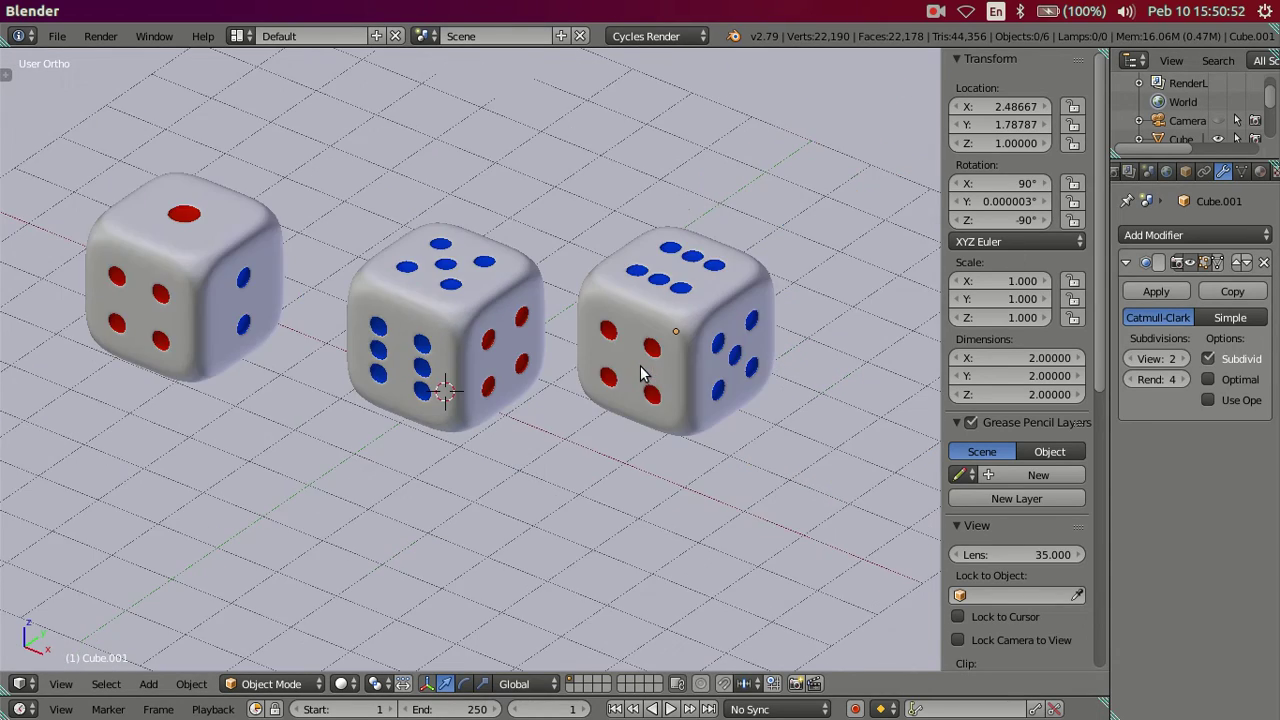
key("KP_0")
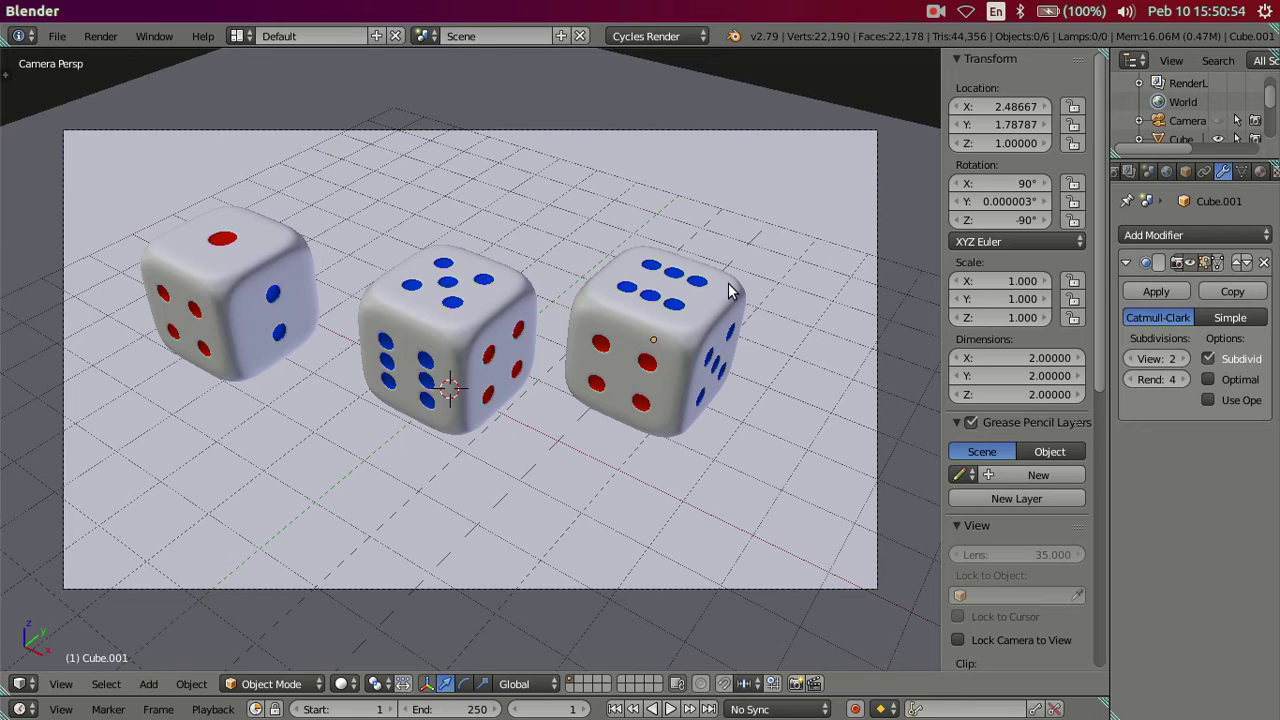
key("n")
key("n")
key("n")
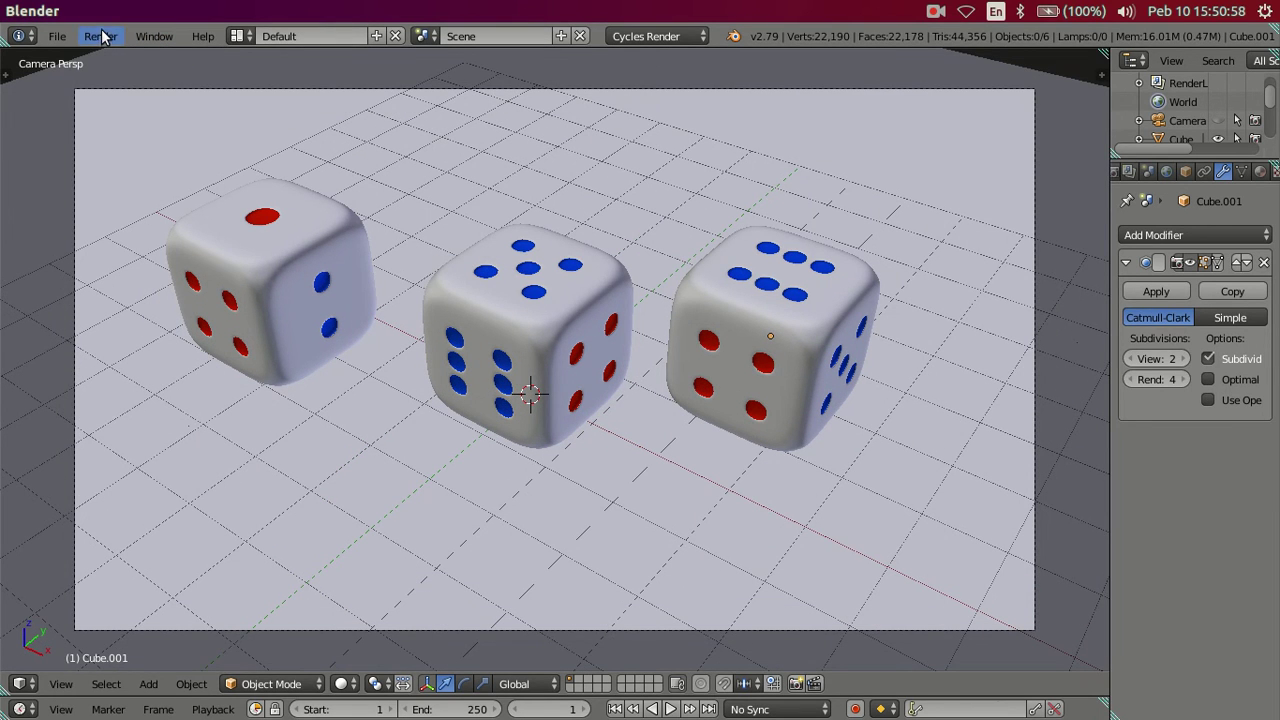
Step: Make the window fullscreen and open the Render menu
left_click(152, 36)
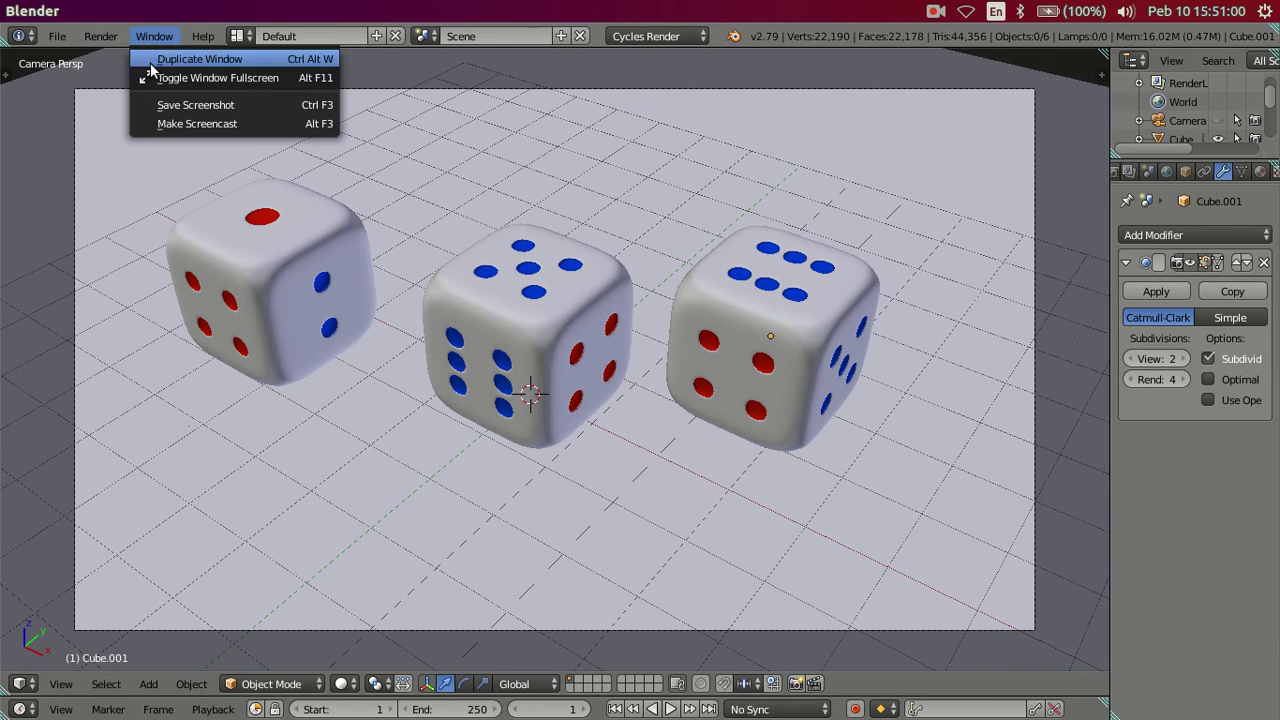
left_click(152, 77)
left_click(100, 13)
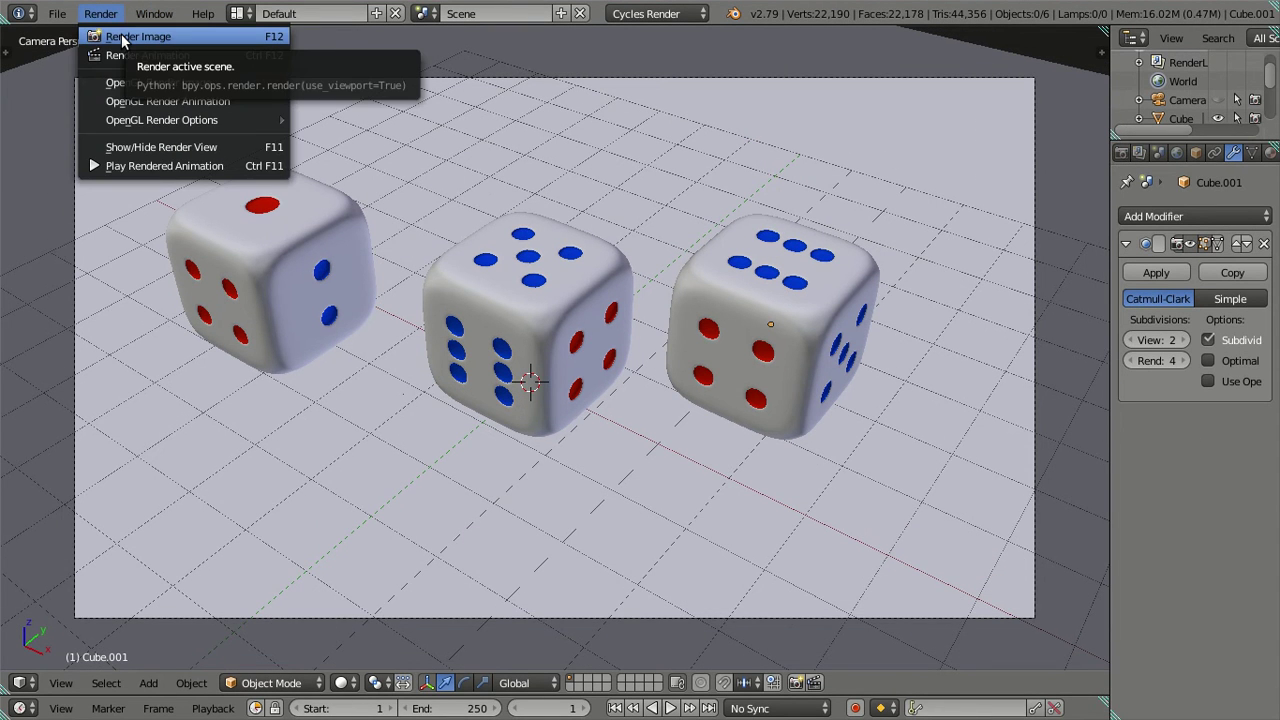
Step: Start a Render Image of the dice and stop it with Esc after a few tiles
left_click(122, 37)
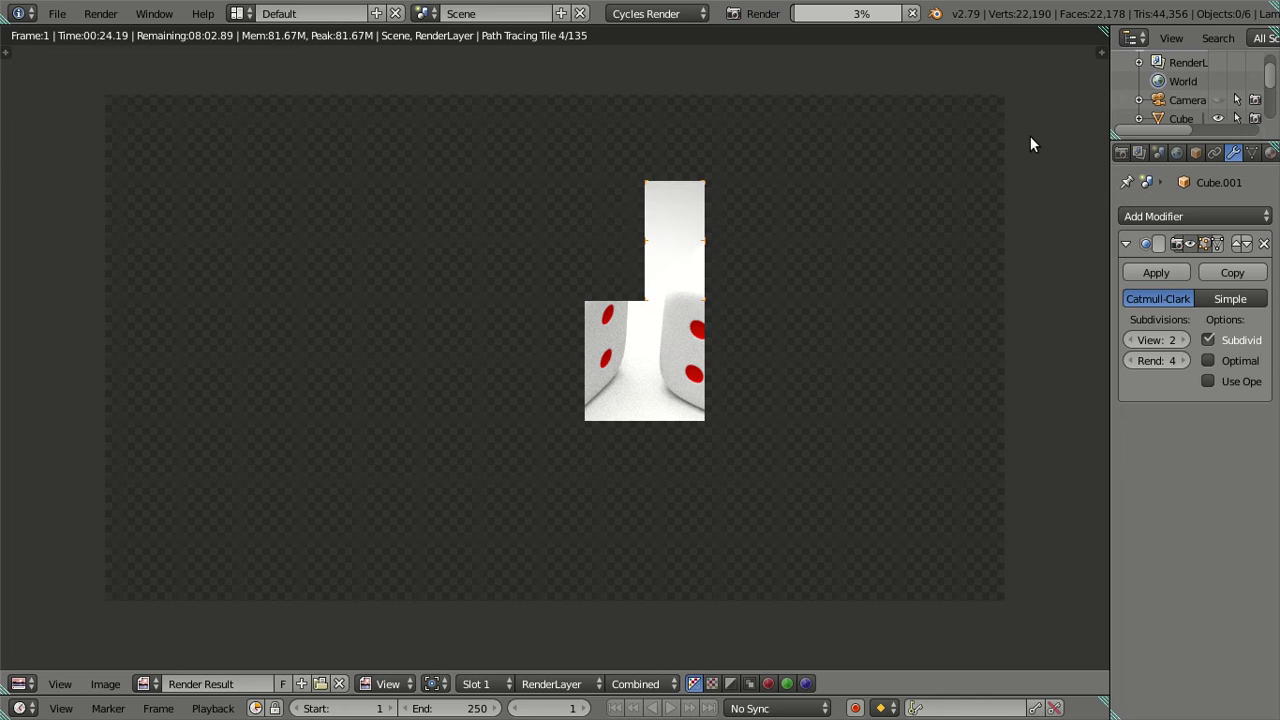
key("Escape")
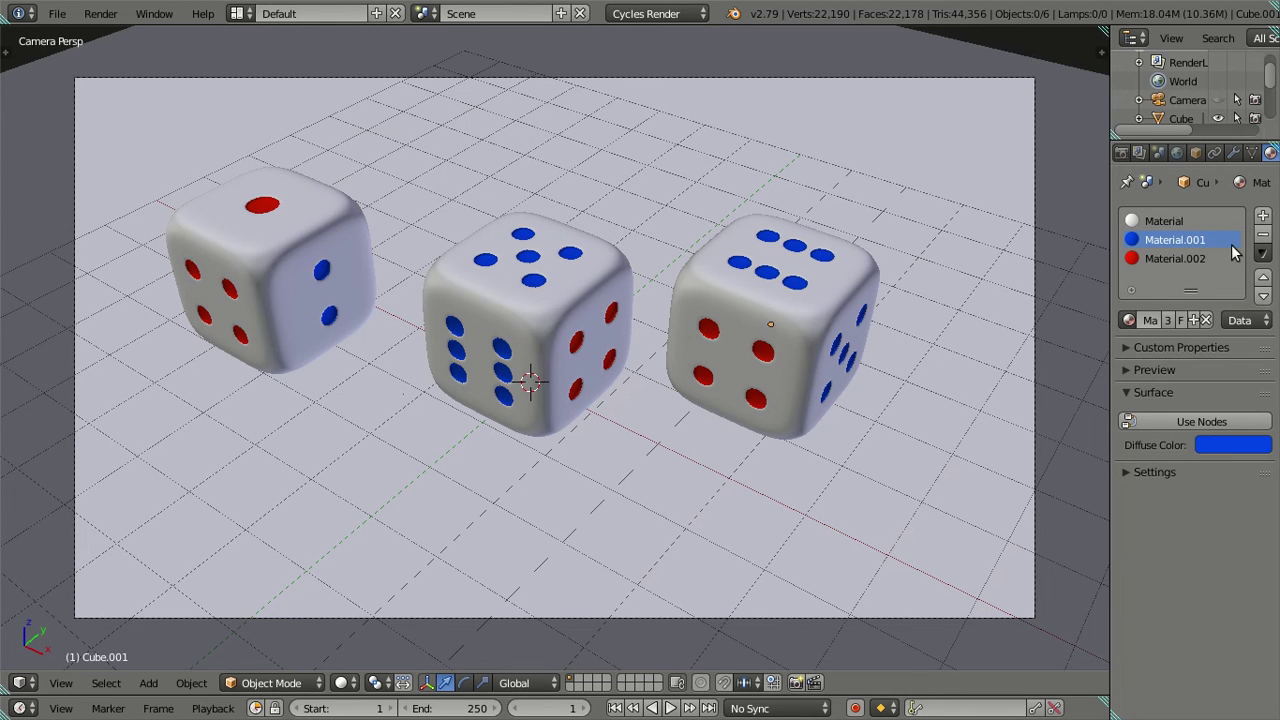
Step: Lower the light plane's emission strength to 4, trying 6 first, and start a new render
scroll(870, 302, "down", 6)
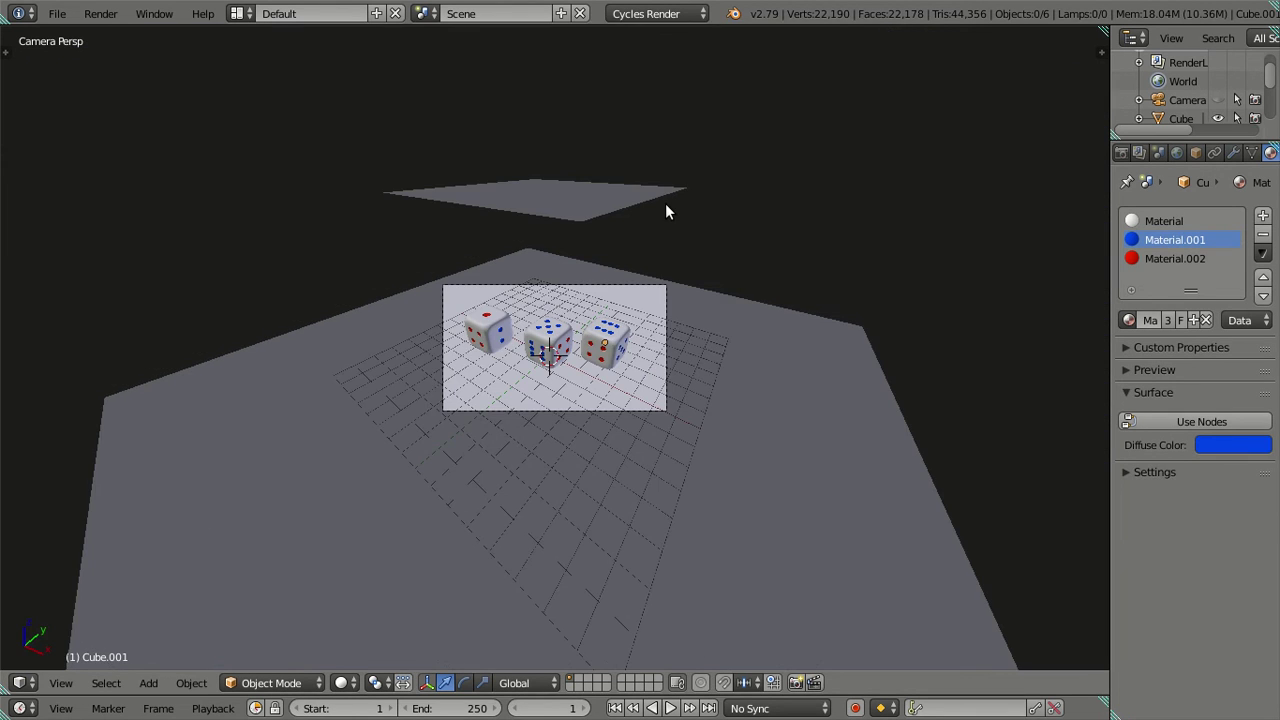
right_click(668, 211)
scroll(668, 211, "up", 6)
left_click(1221, 435)
type("6")
key("Return")
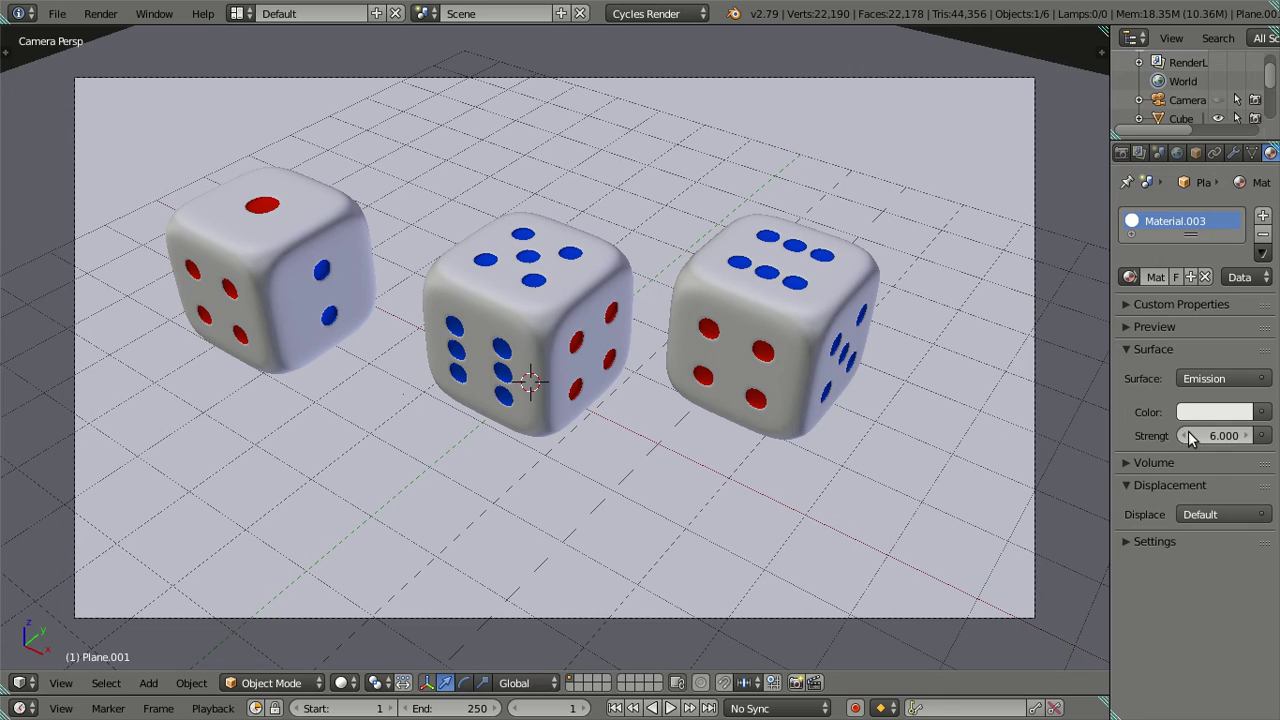
left_click(1200, 437)
type("4")
key("Return")
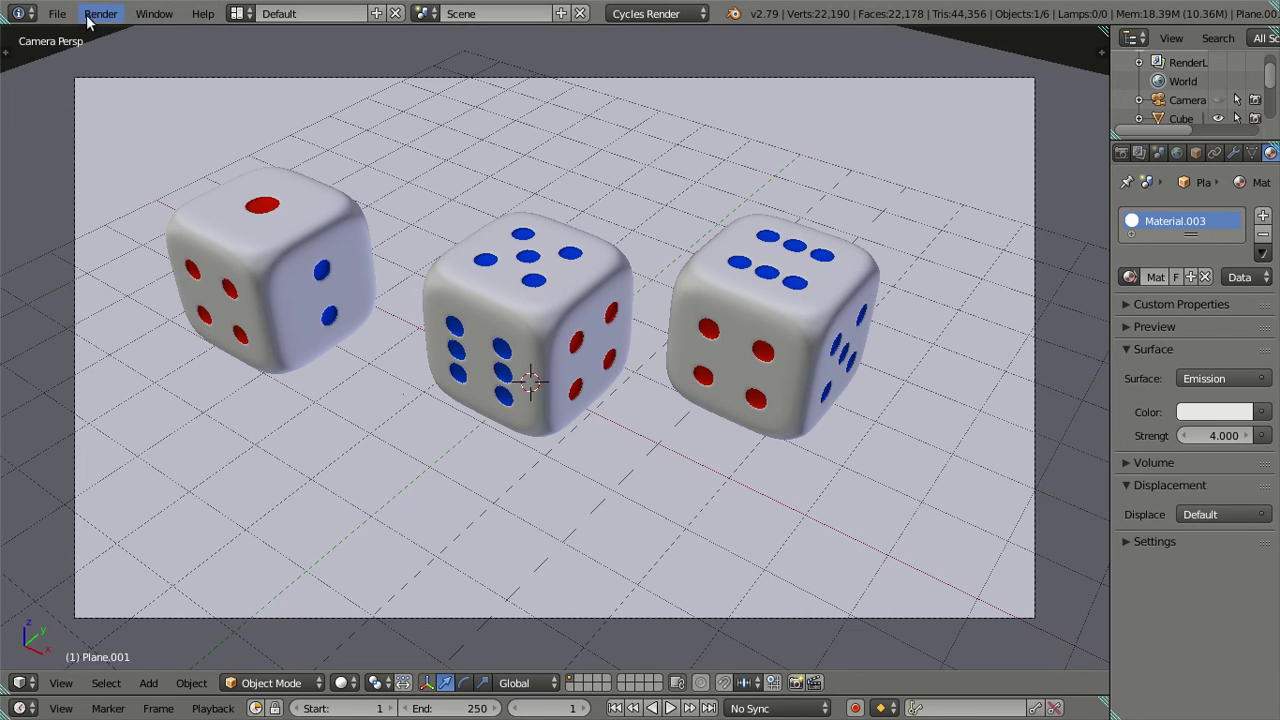
left_click(90, 16)
left_click(118, 37)
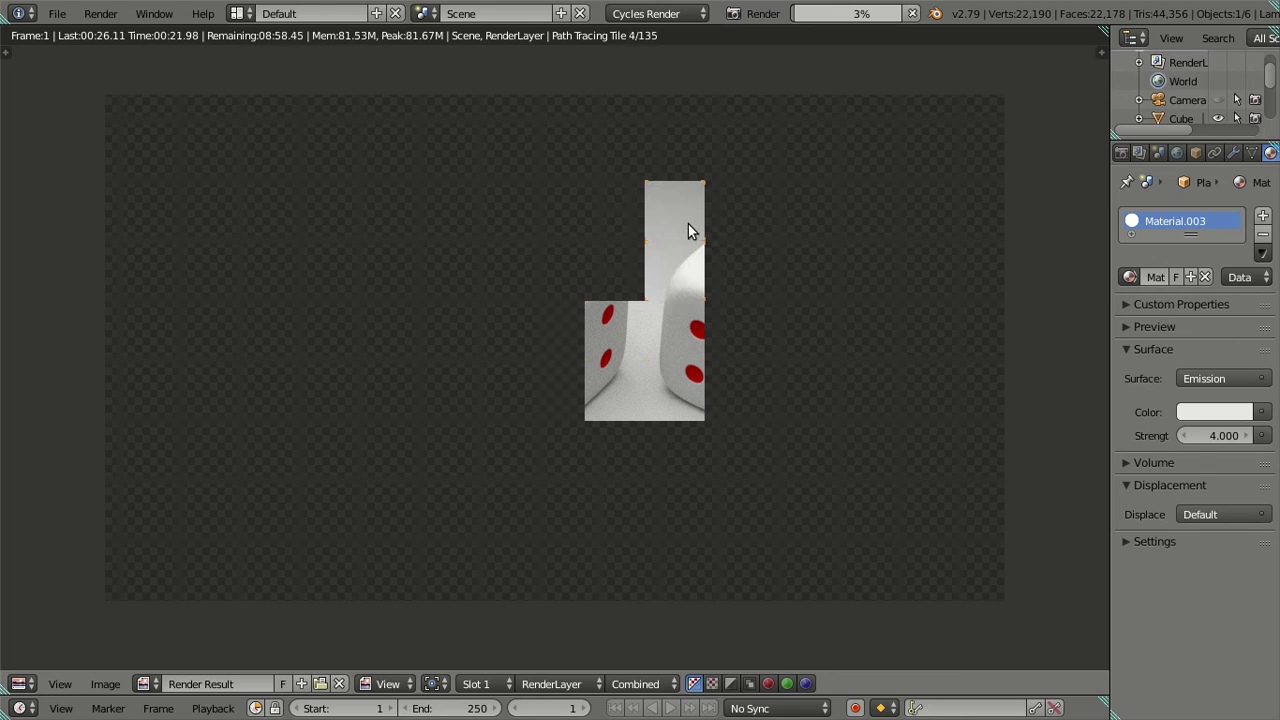
Step: Cancel the second render after a few tiles and return to the 3D viewport
key("Escape")
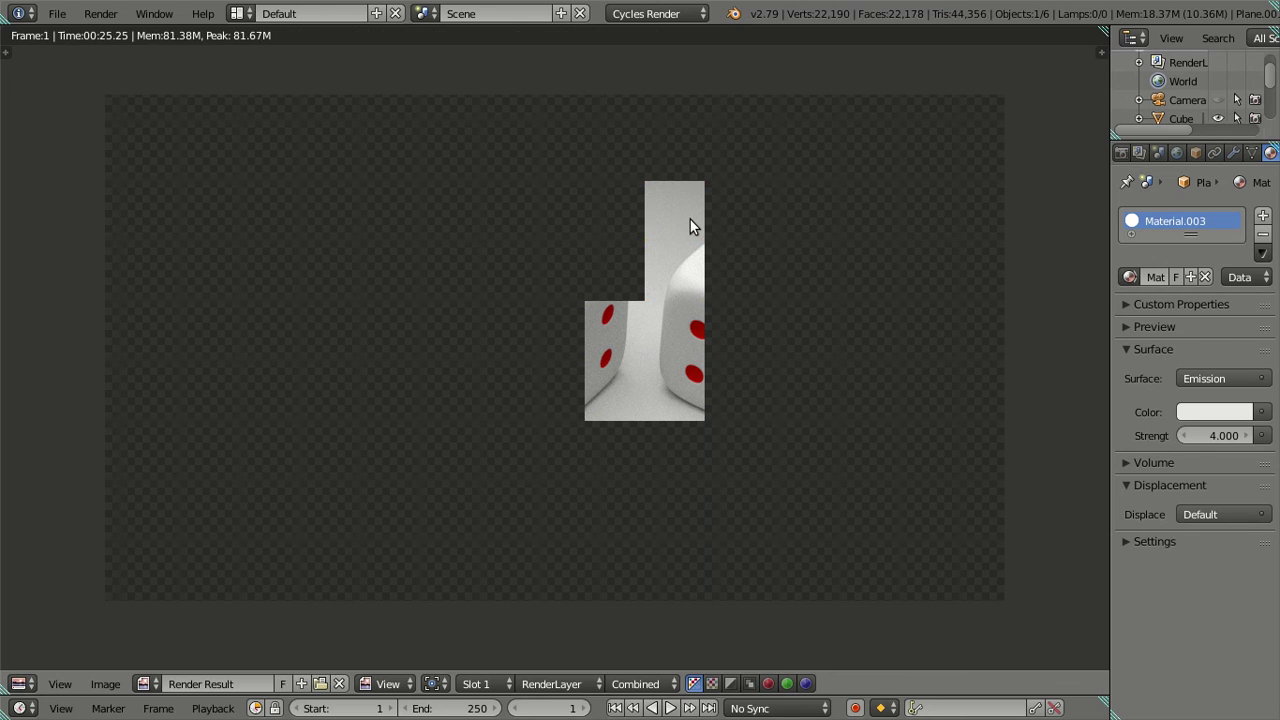
key("Escape")
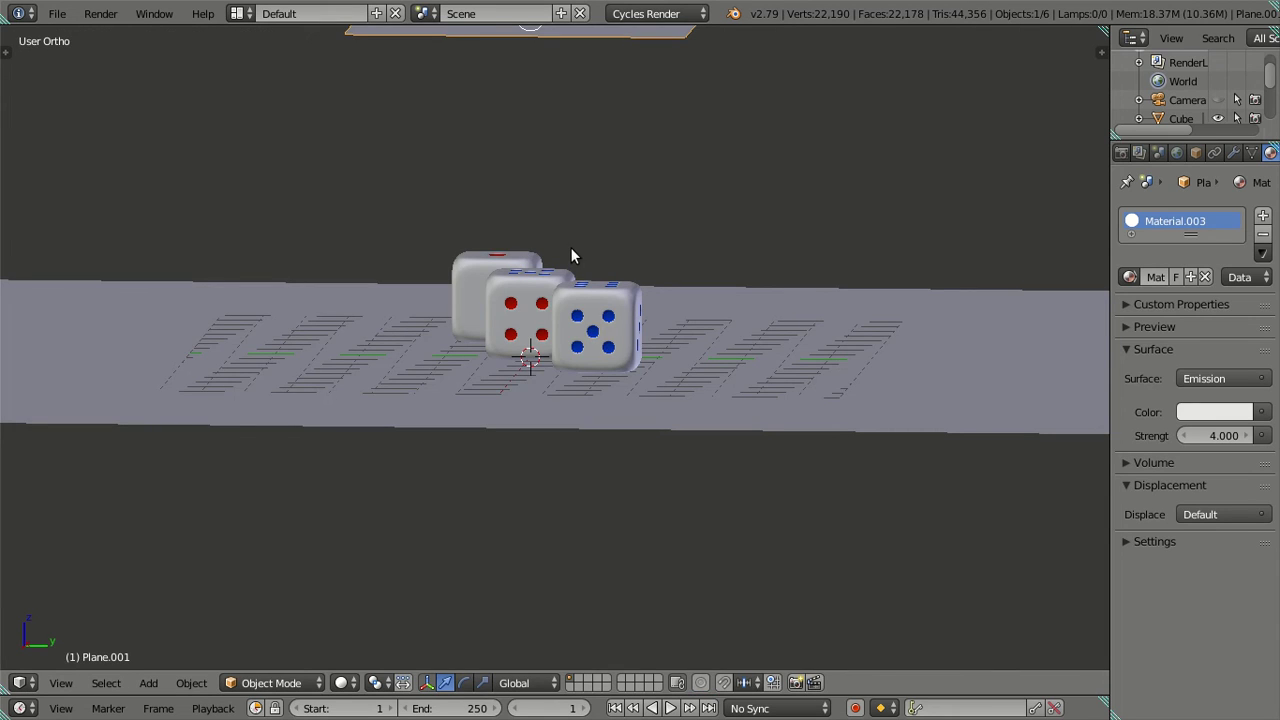
Step: From the right side view, tilt the emission plane to 27.6° on X
key("KP_3")
key("r")
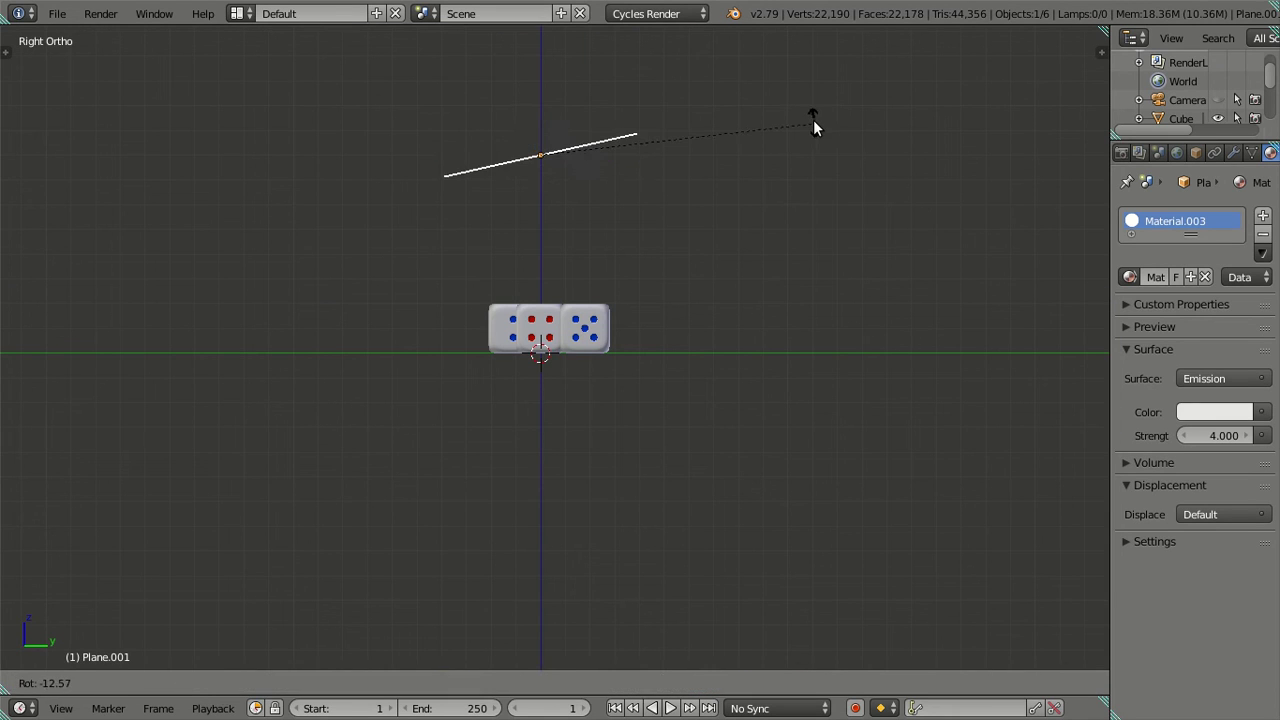
left_click(812, 116)
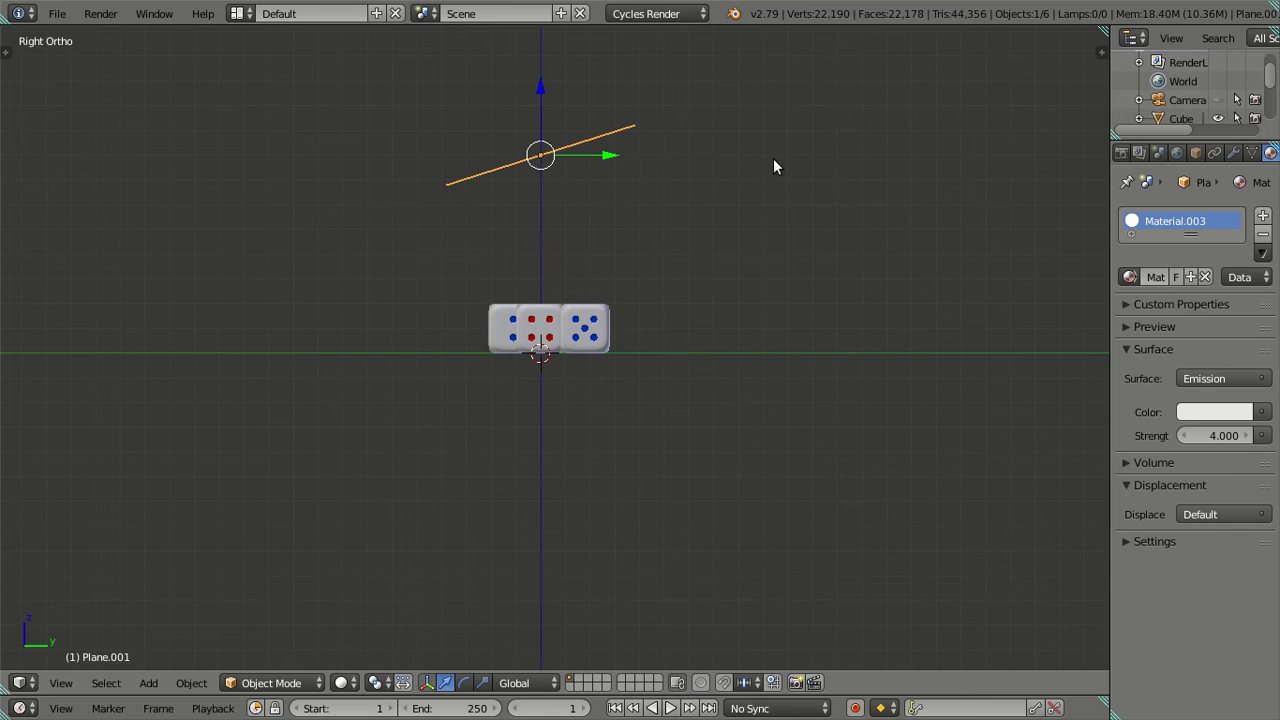
key("r")
left_click(740, 123)
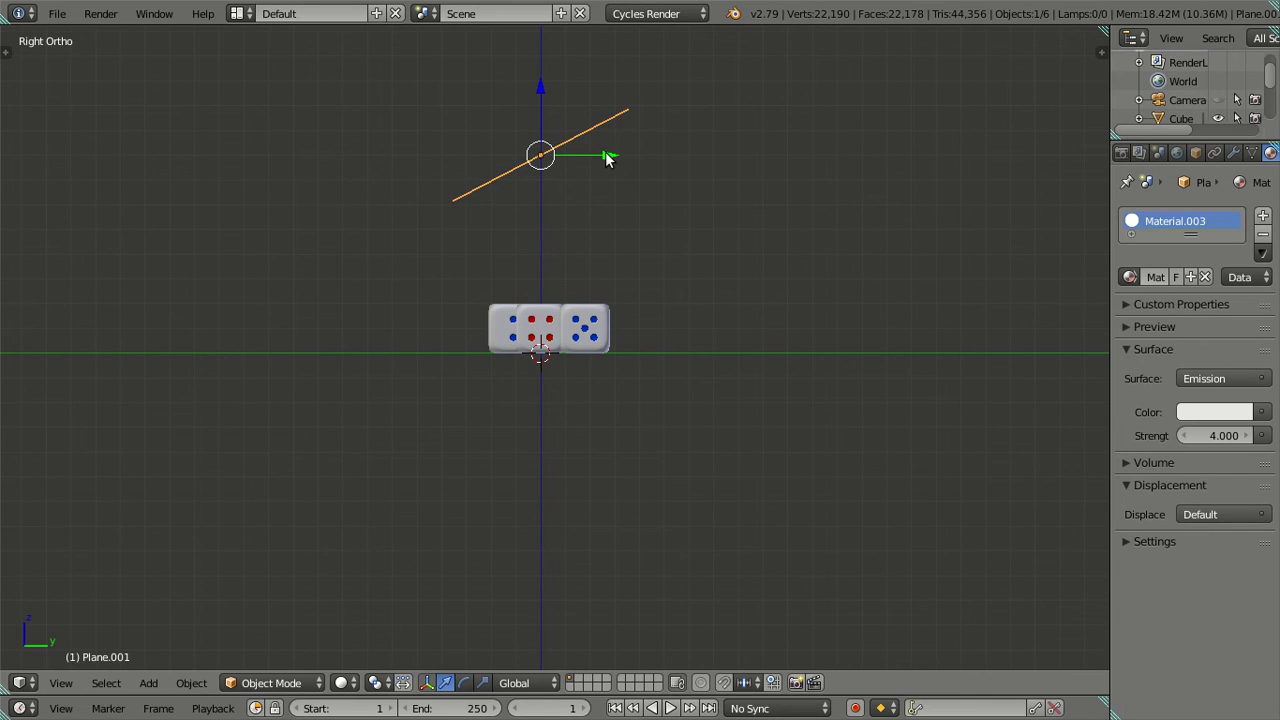
Step: Set the light plane's Y location to -2 in the sidebar
key("n")
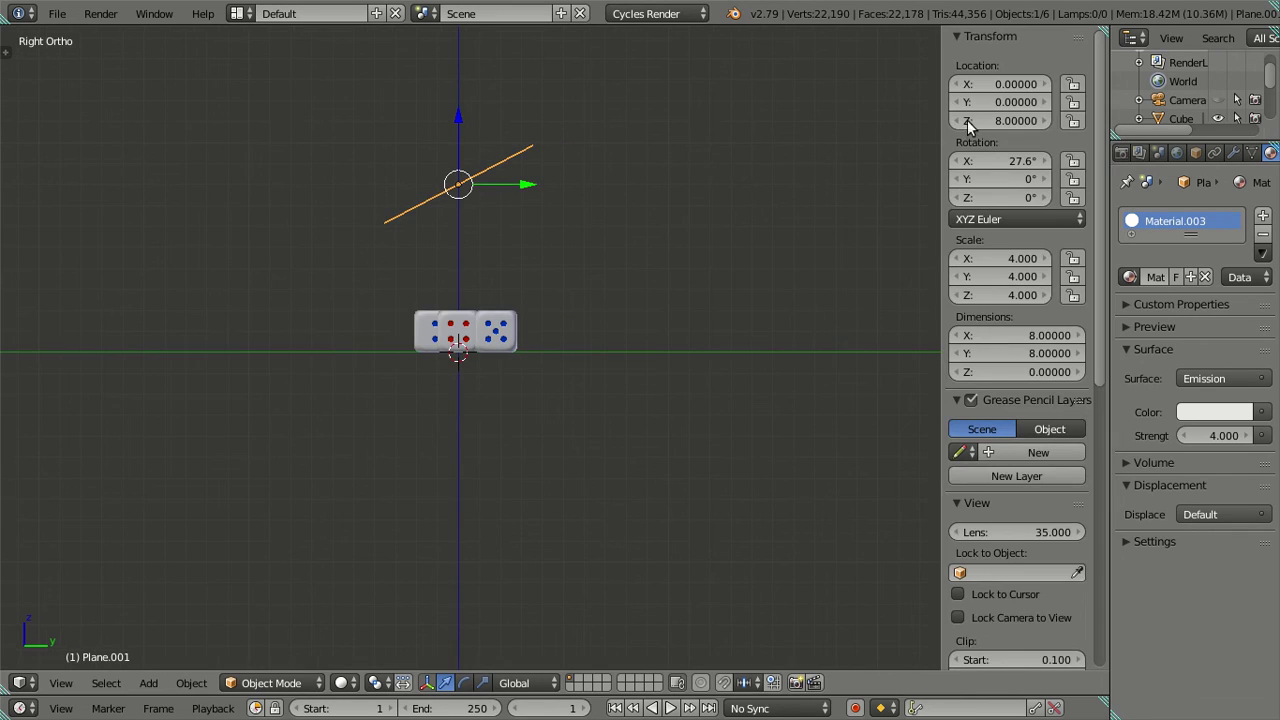
left_click(1000, 101)
type("1")
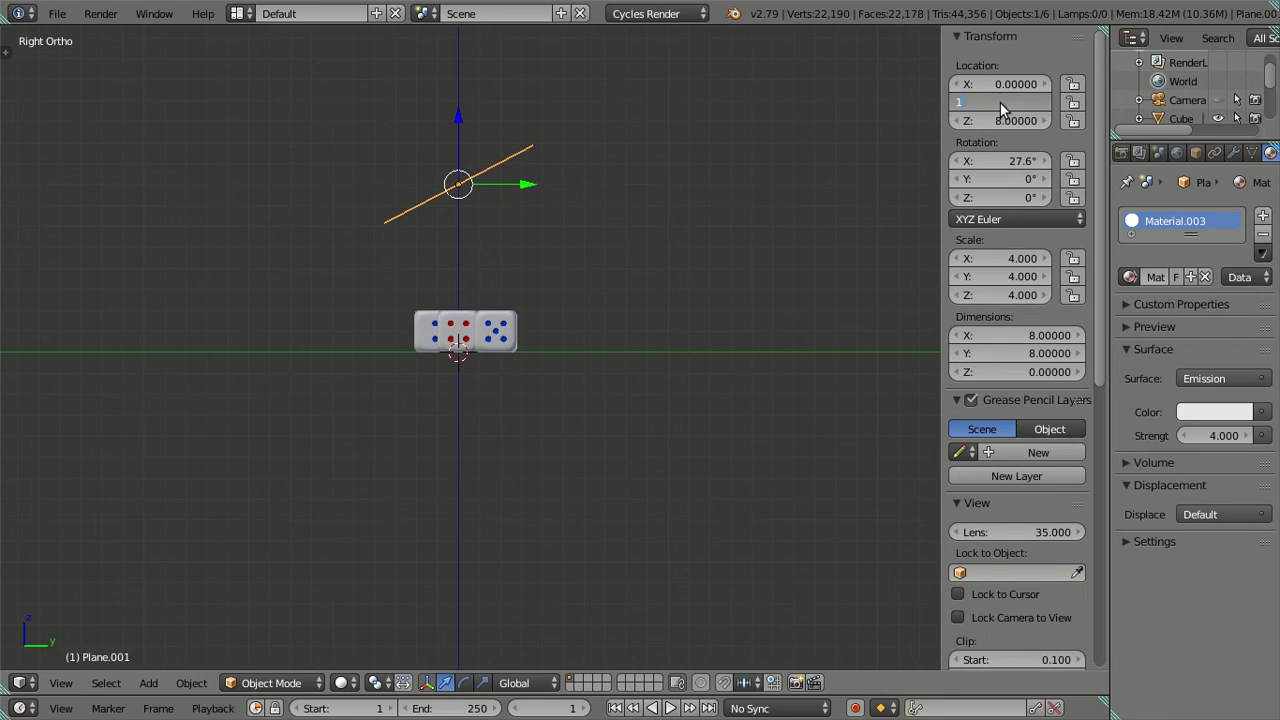
key("Return")
left_click(988, 102)
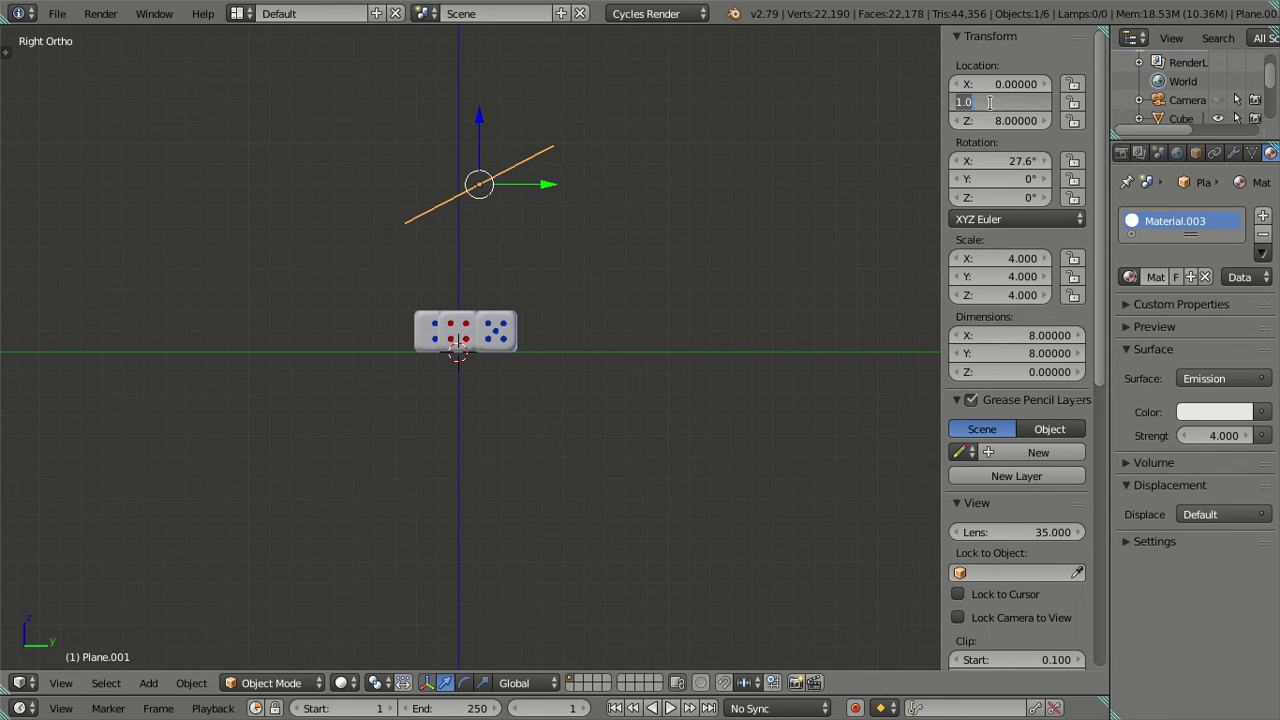
key("BackSpace")
key("Return")
Step: Reselect the light plane and raise its Z location to 10
mouse_move(632, 237)
middle_mouse_down()
mouse_move(680, 303)
mouse_move(568, 410)
mouse_move(691, 480)
mouse_move(728, 531)
mouse_move(710, 535)
middle_mouse_up()
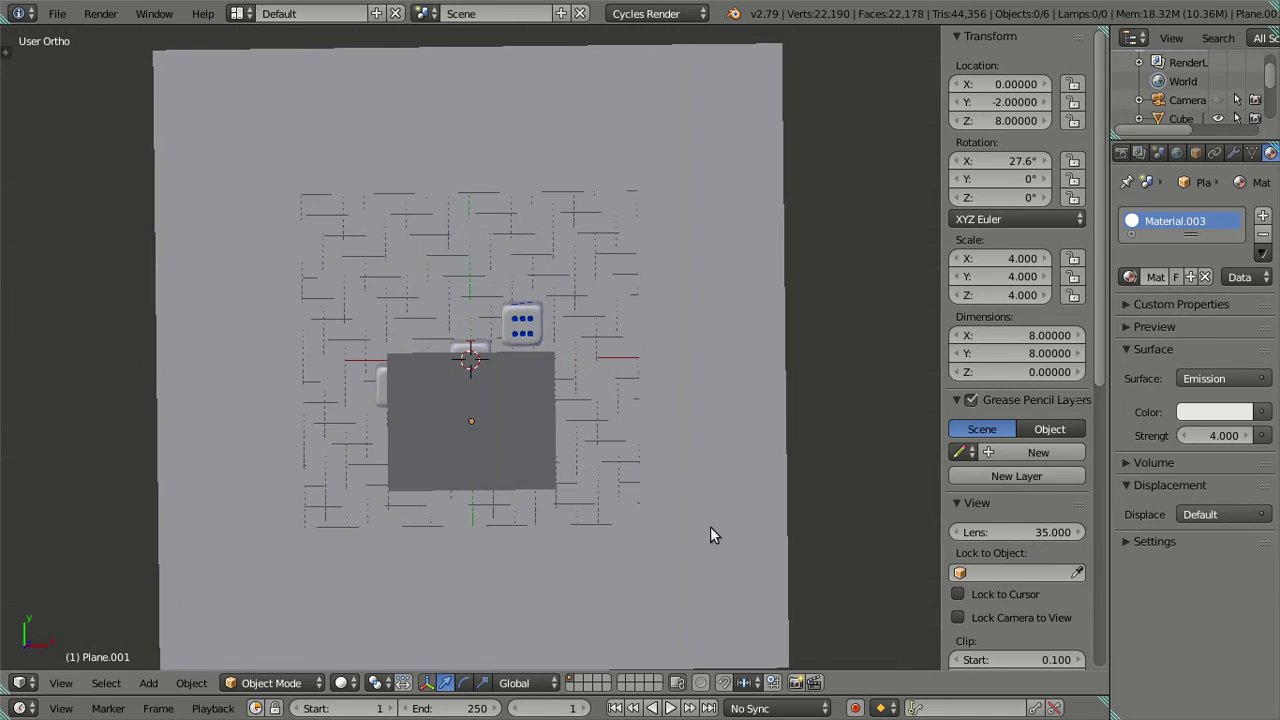
middle_click_drag(561, 417, 413, 274)
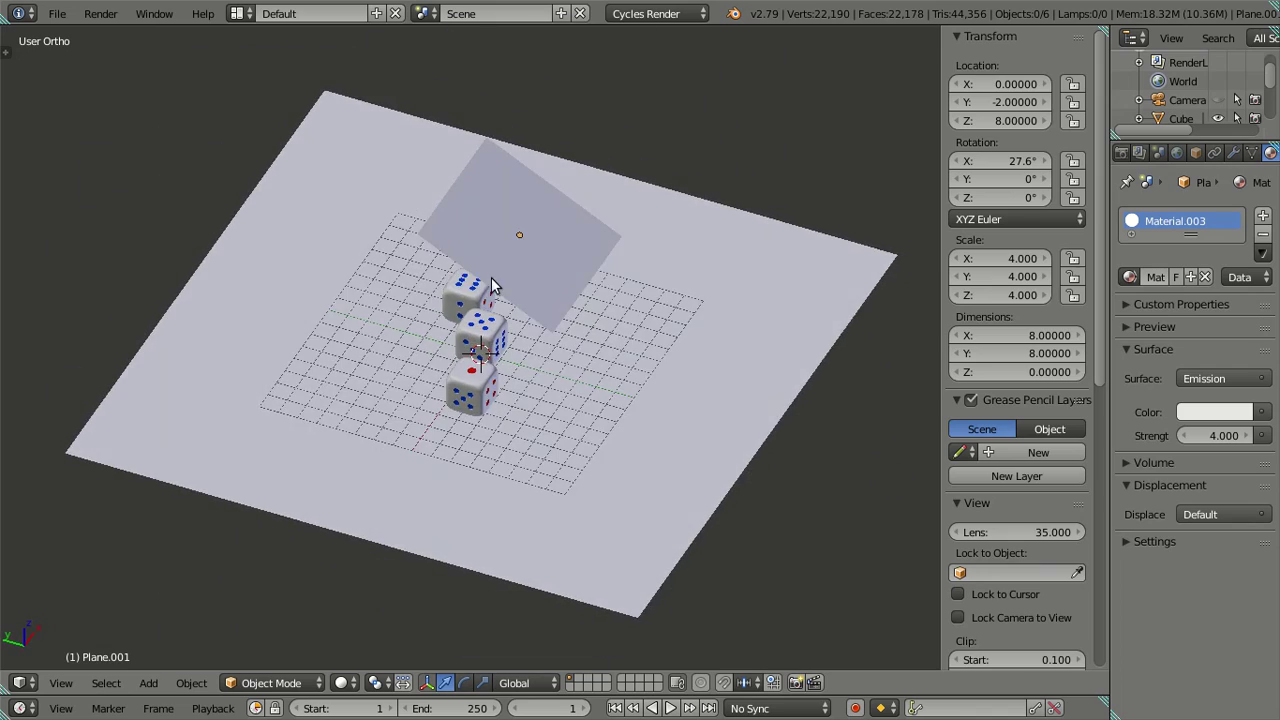
key("n")
key("KP_0")
mouse_move(514, 294)
middle_mouse_down()
mouse_move(400, 194)
mouse_move(468, 253)
mouse_move(486, 217)
mouse_move(484, 228)
mouse_move(526, 212)
middle_mouse_up()
right_click(486, 217)
key("n")
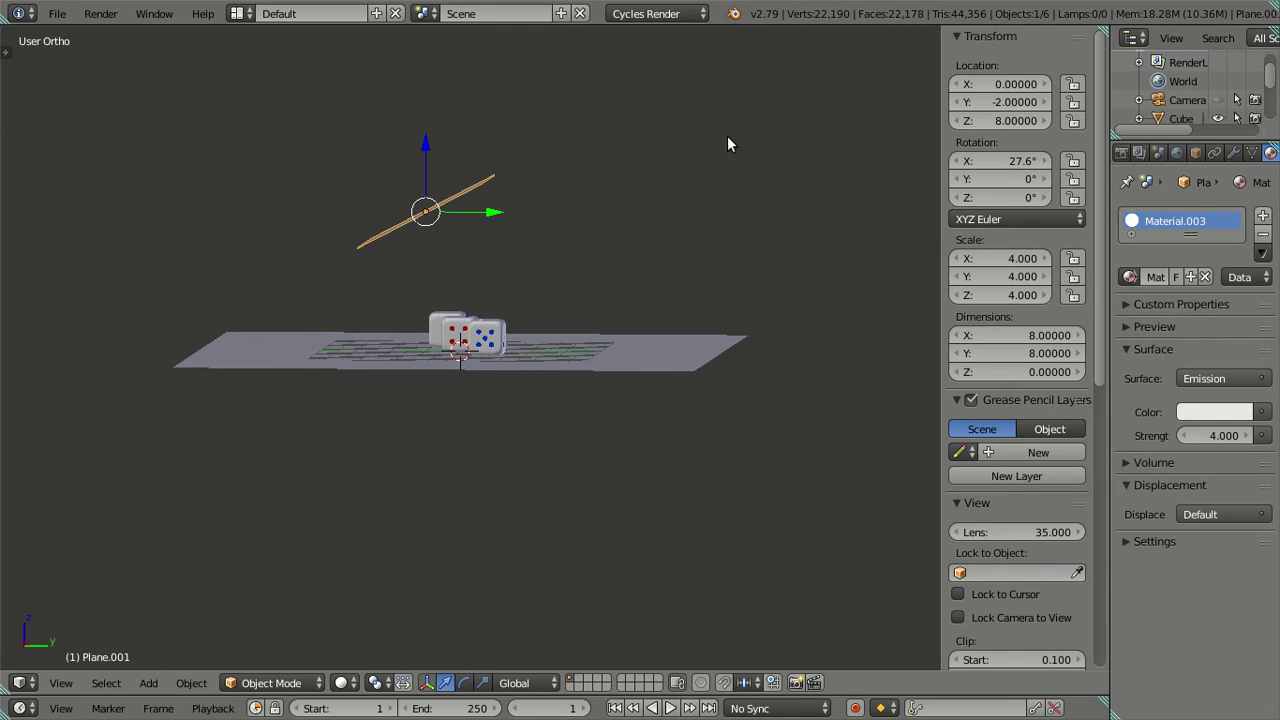
middle_click_drag(420, 171, 421, 163)
left_click_drag(431, 141, 421, 100)
right_click(421, 100)
left_click(967, 122)
type("10")
key("Return")
Step: Check the camera view and set the plane's Emission strength to 6
mouse_move(756, 195)
middle_mouse_down()
mouse_move(554, 242)
mouse_move(578, 261)
middle_mouse_up()
key("KP_5")
key("KP_0")
scroll(578, 262, "up", 2)
scroll(578, 262, "down", 4)
left_click(1200, 435)
type("6")
key("Return")
key("KP_0")
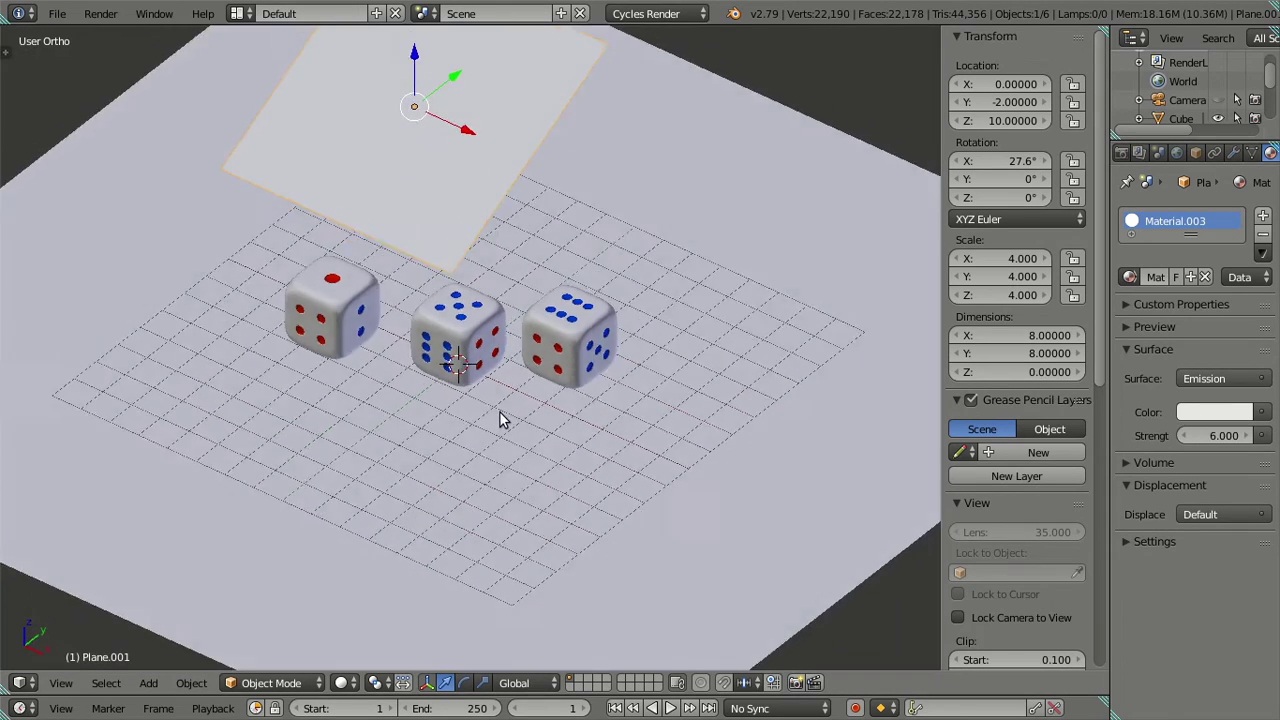
Step: Render the lit dice image, letting it reach about 14% before closing it
left_click(101, 13)
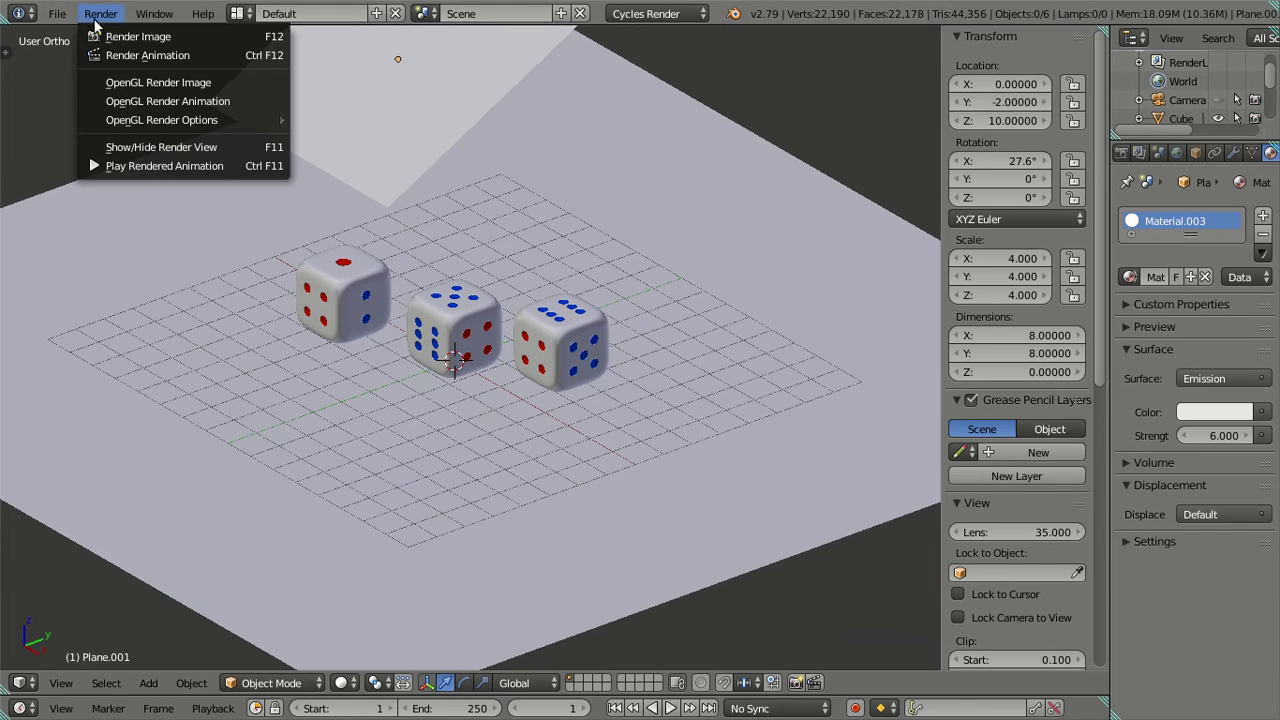
left_click(108, 38)
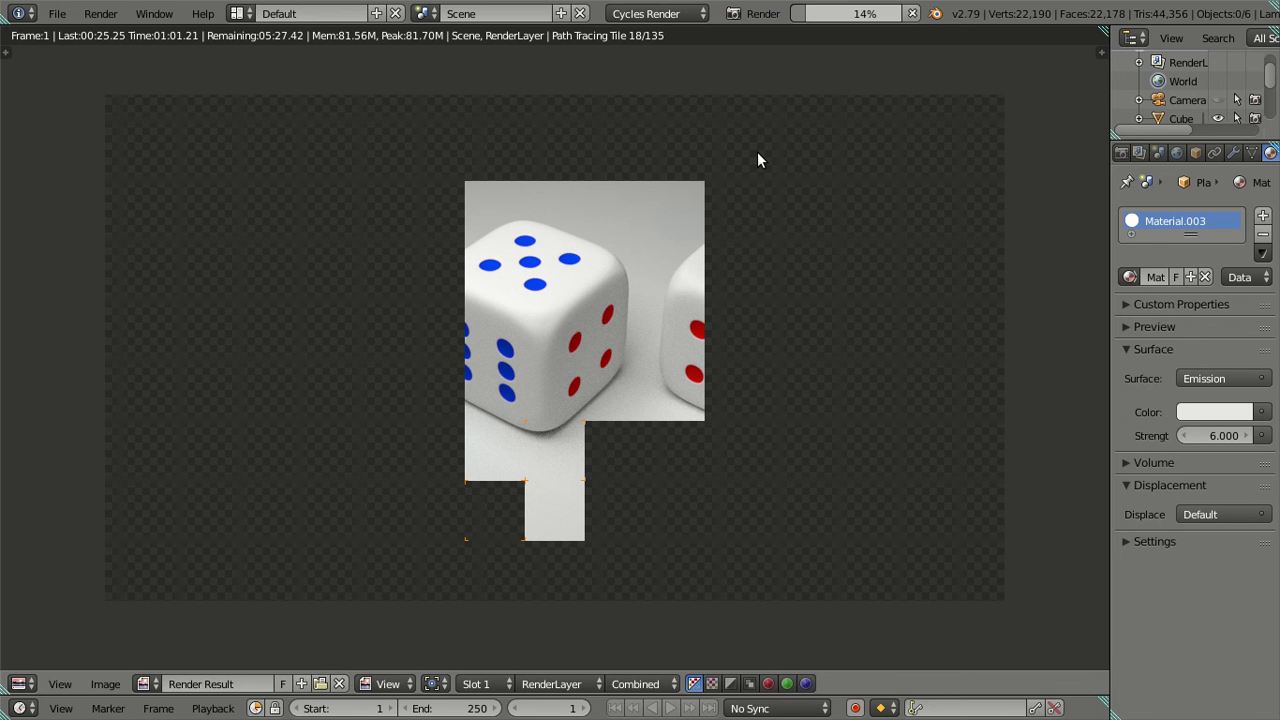
key("Escape")
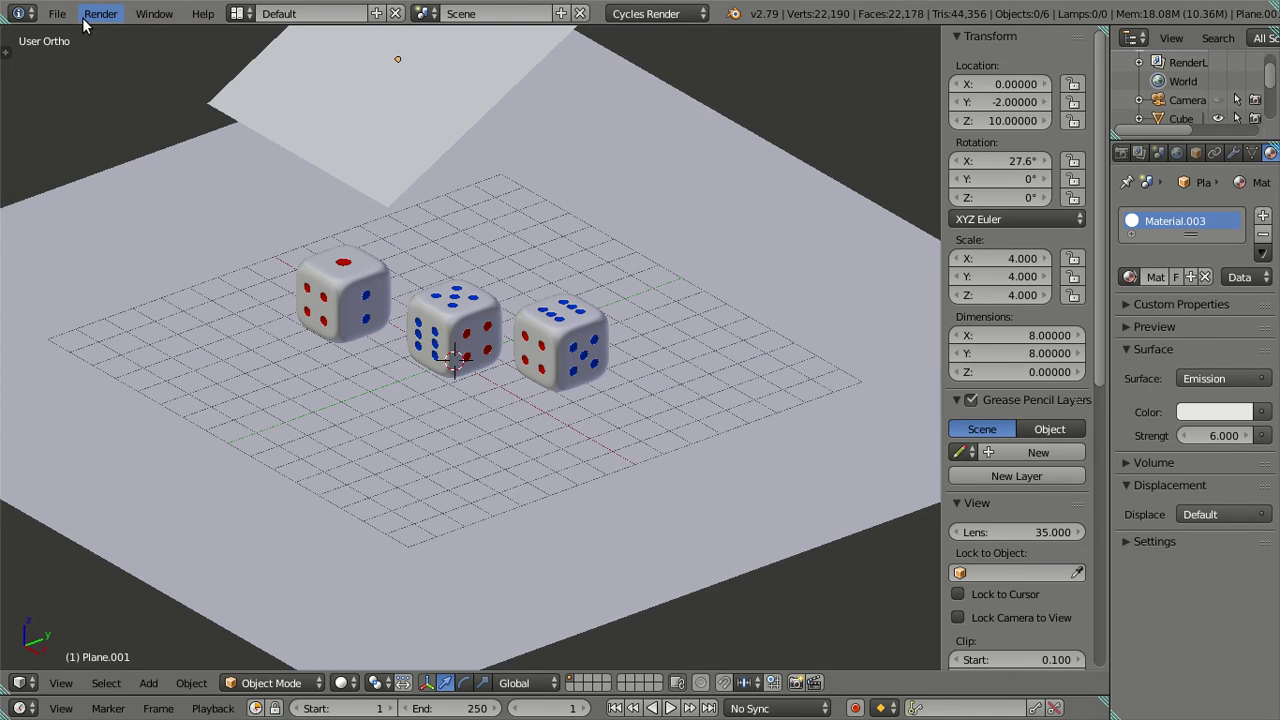
Step: Switch to camera view, hide the sidebar, and save as Dice.blend on the Desktop
key("KP_0")
key("n")
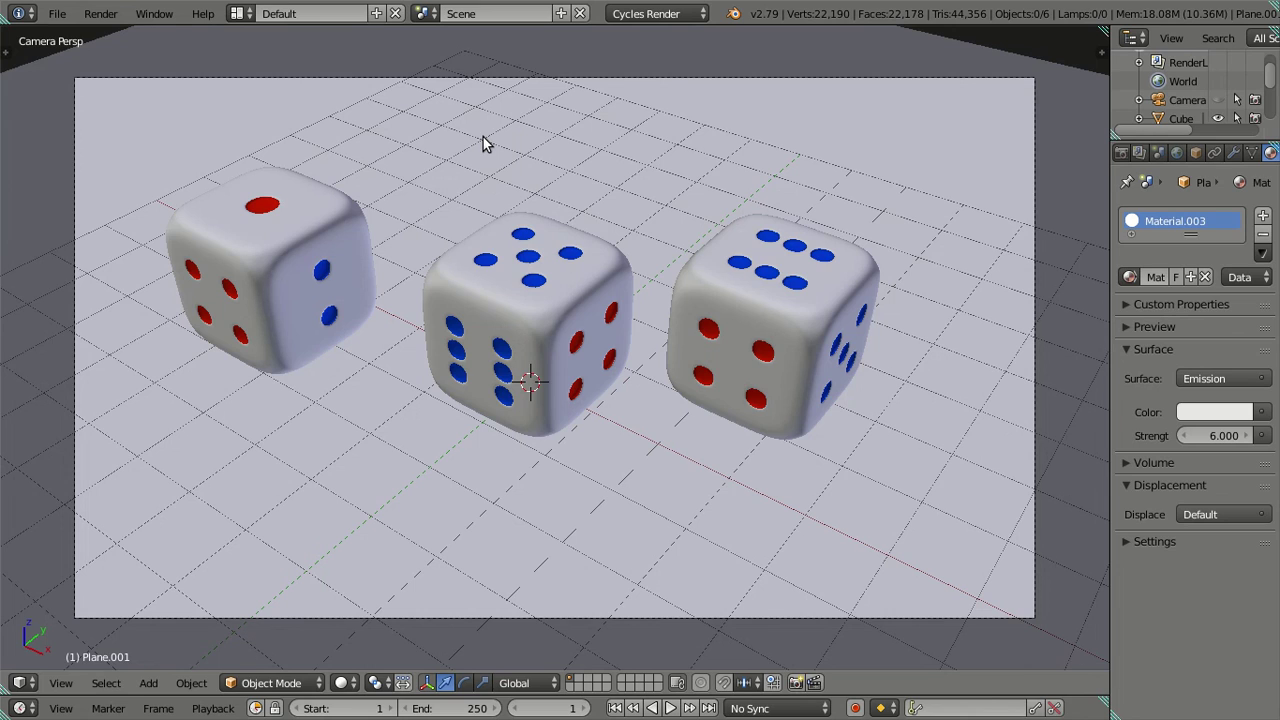
key("ctrl+s")
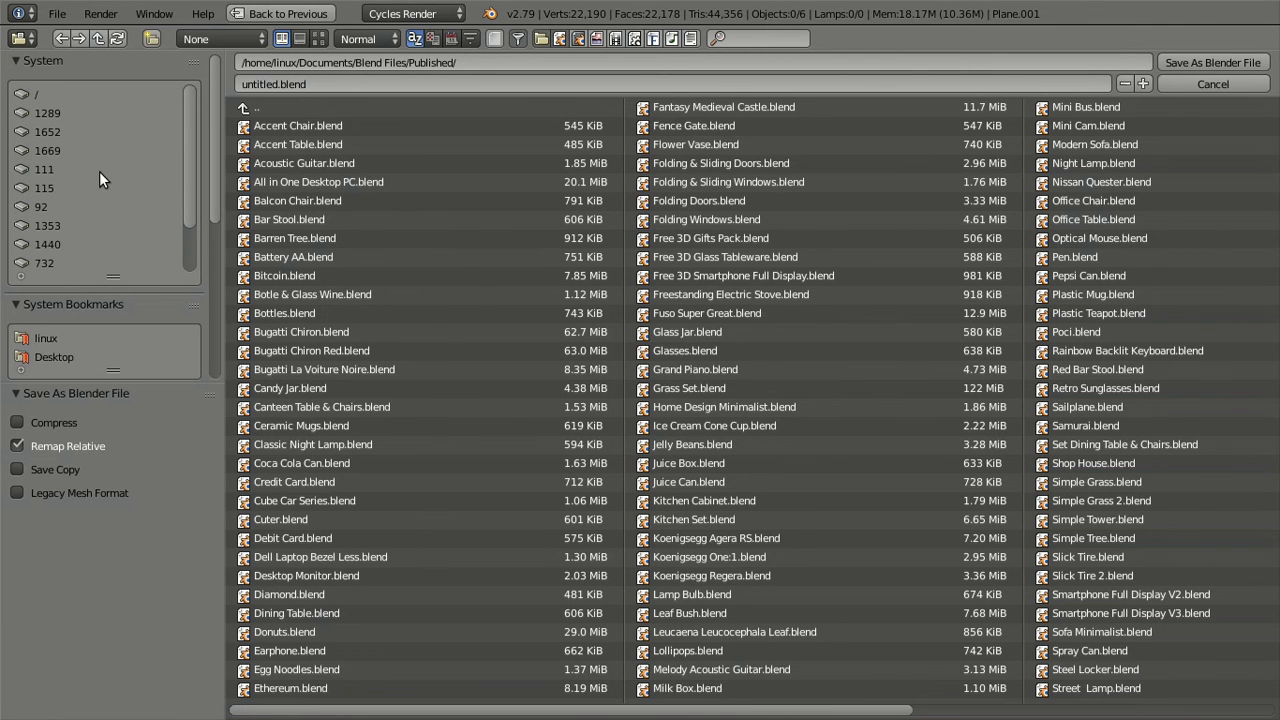
left_click(54, 357)
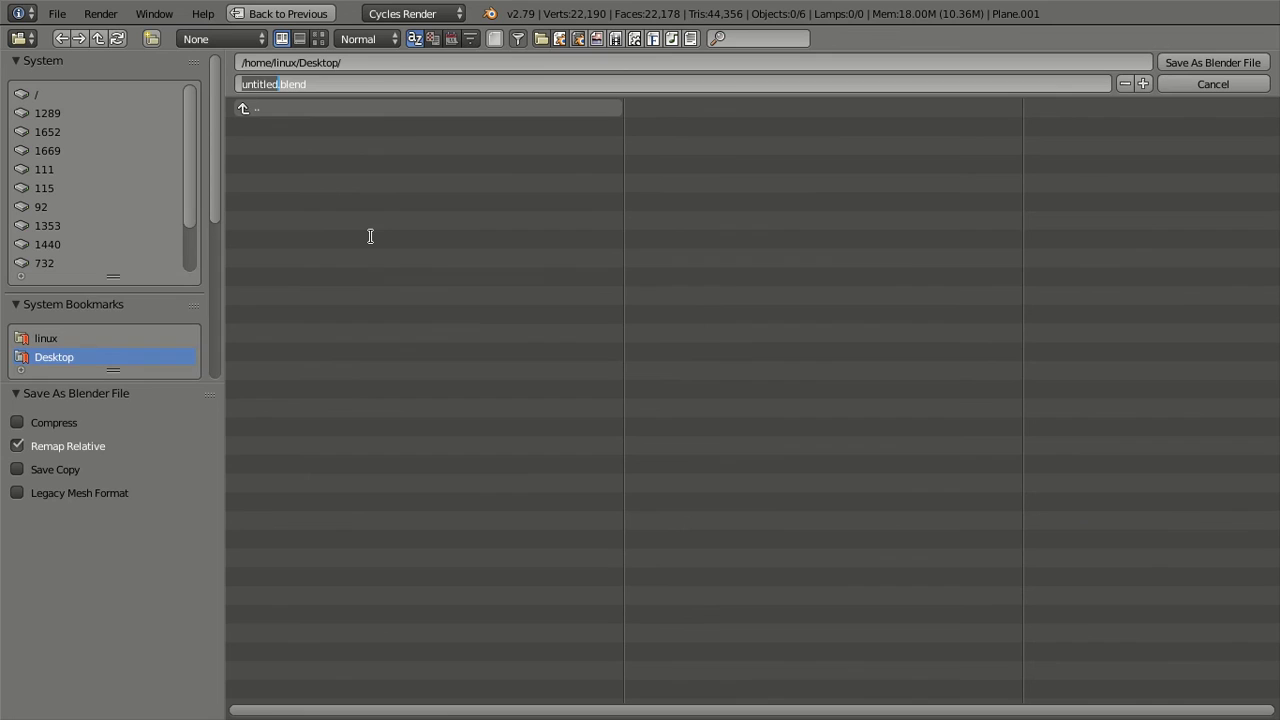
type("Dice")
left_click(151, 592)
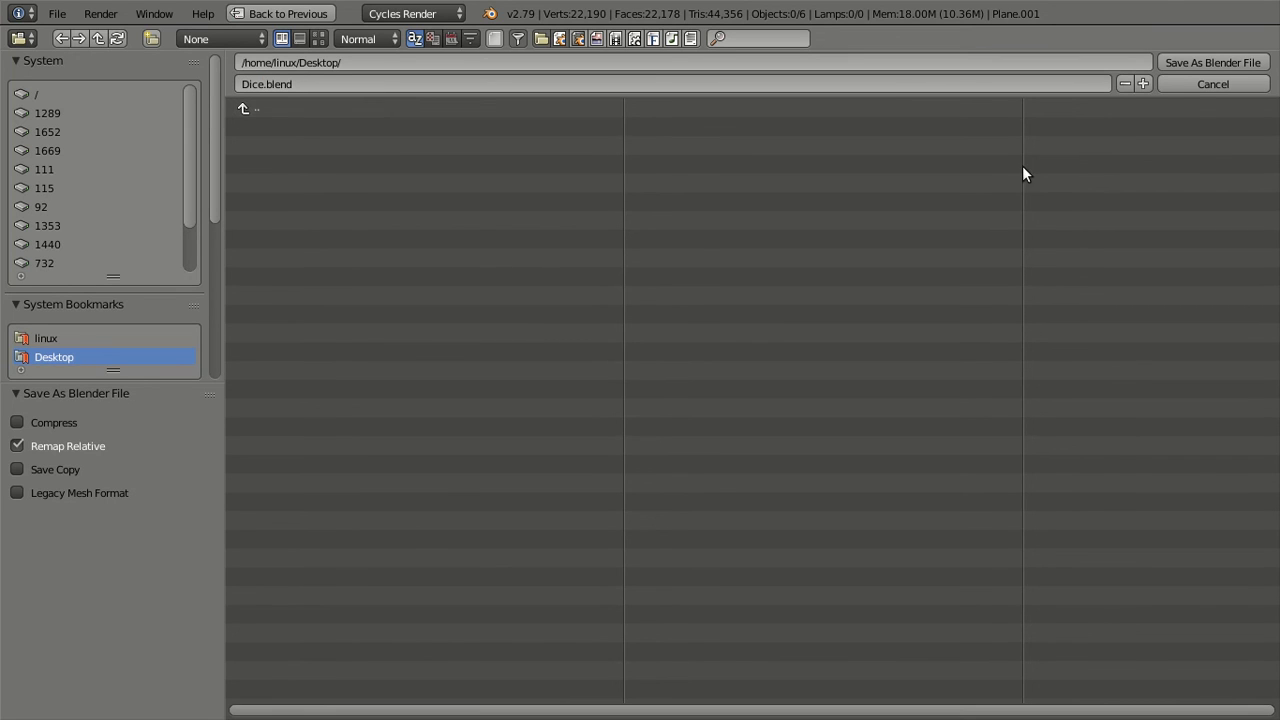
left_click(1198, 62)
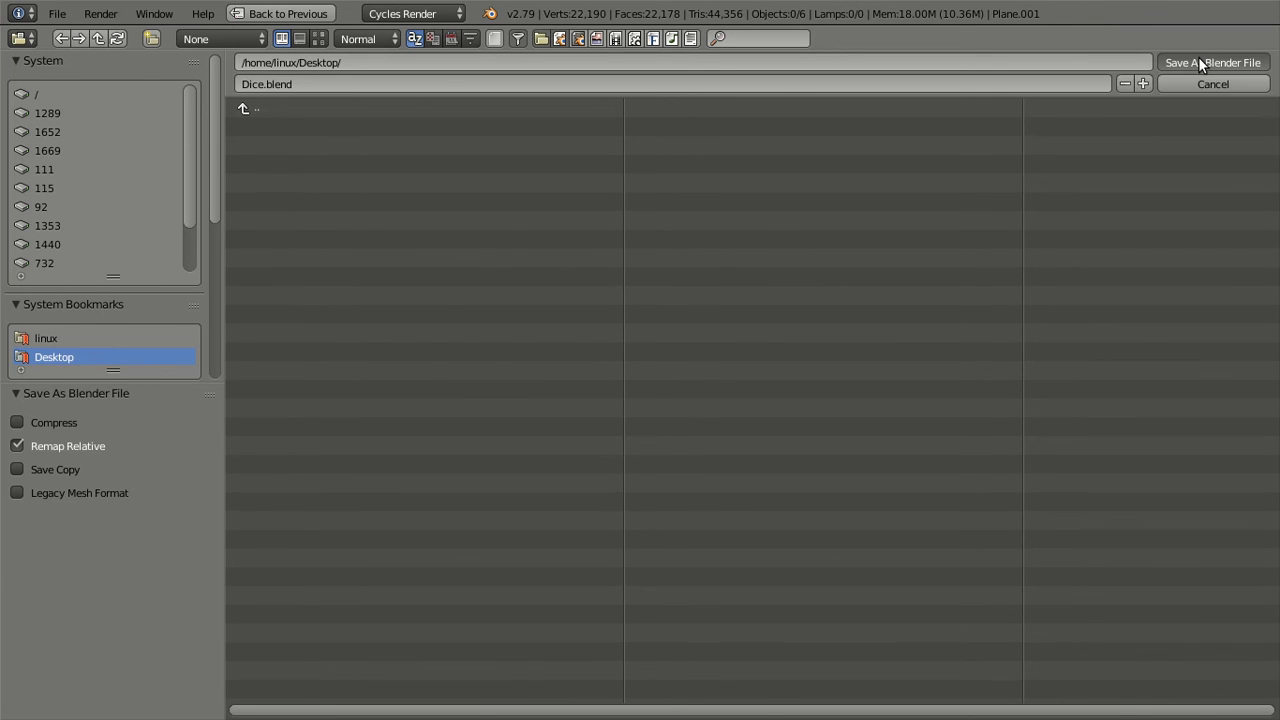